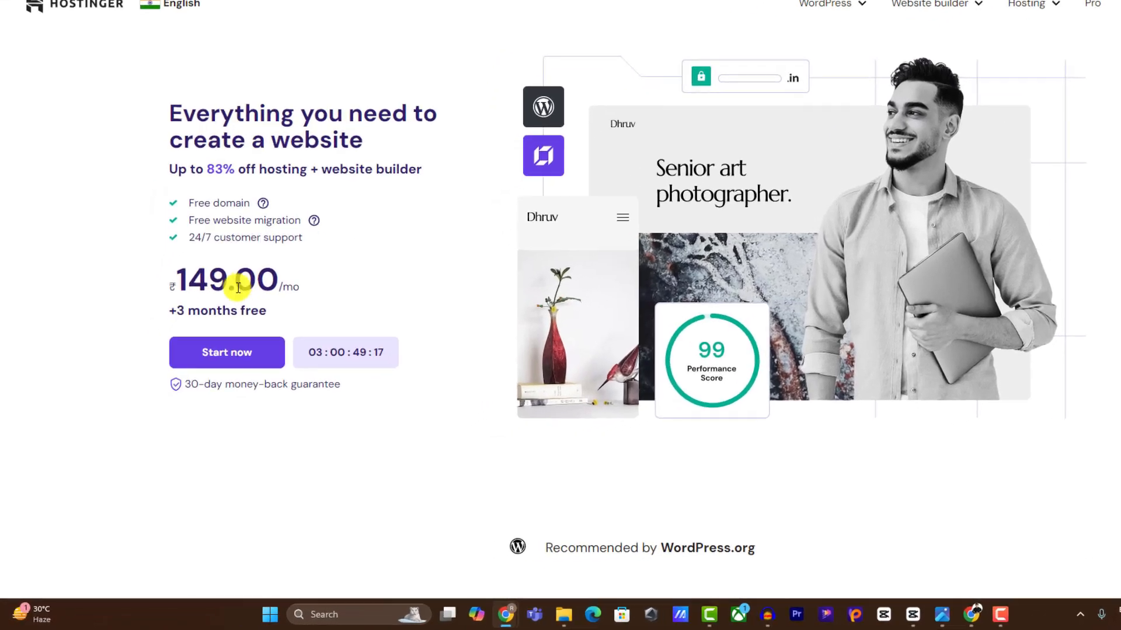
Add the Premium Web Hosting plan (48 months at ₹149.00/month) to the cart.
scroll(213, 324, down, 10)
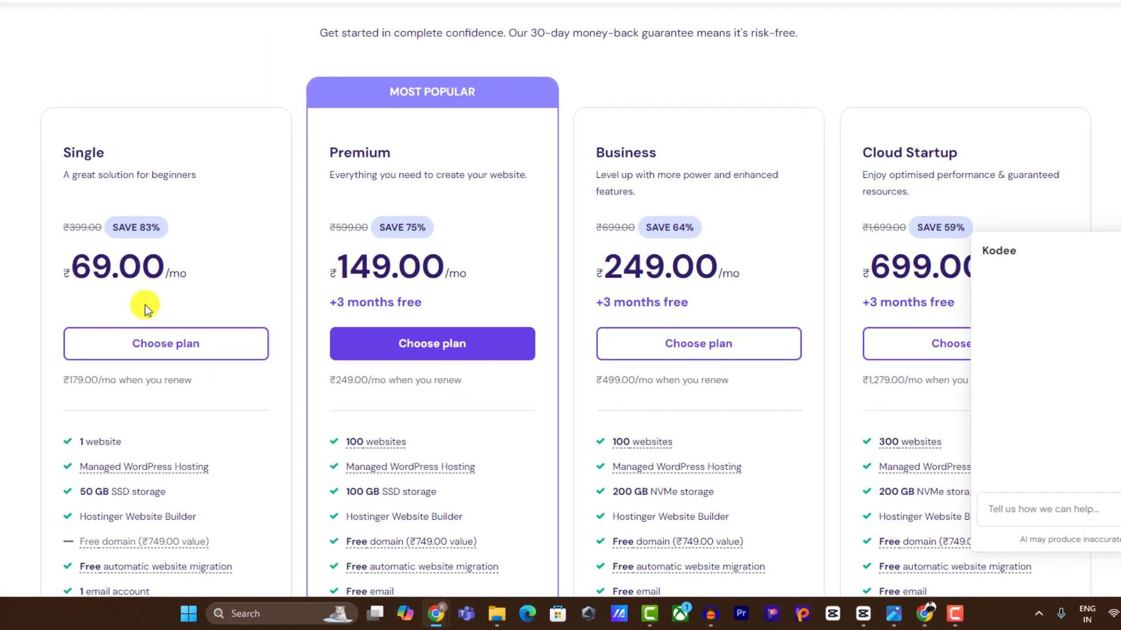
click(1120, 251)
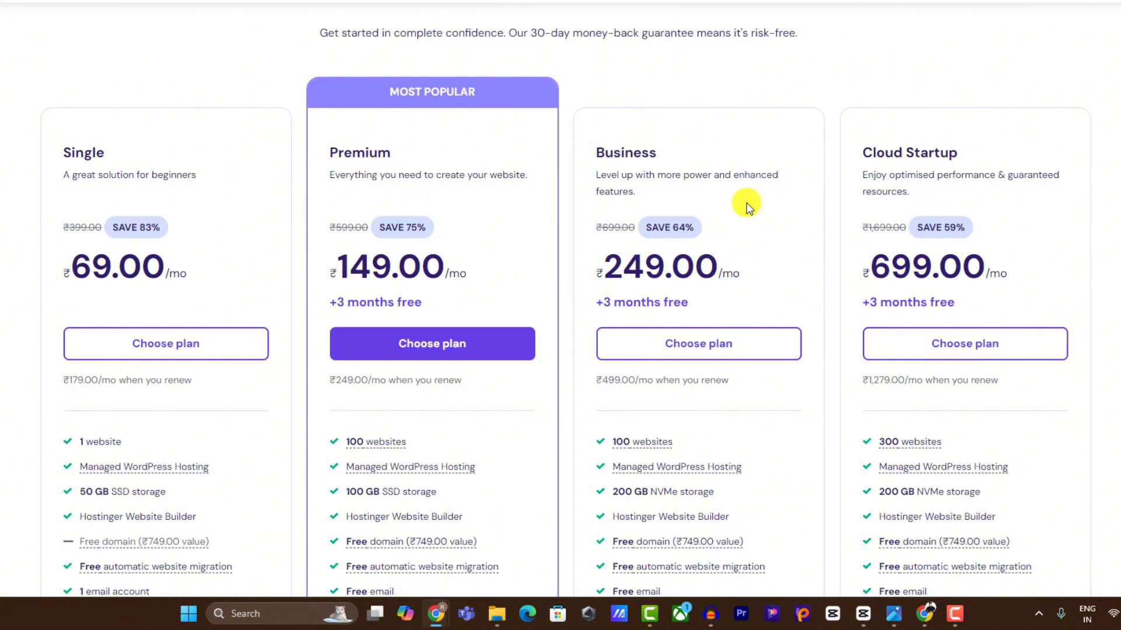
drag(397, 156, 454, 332)
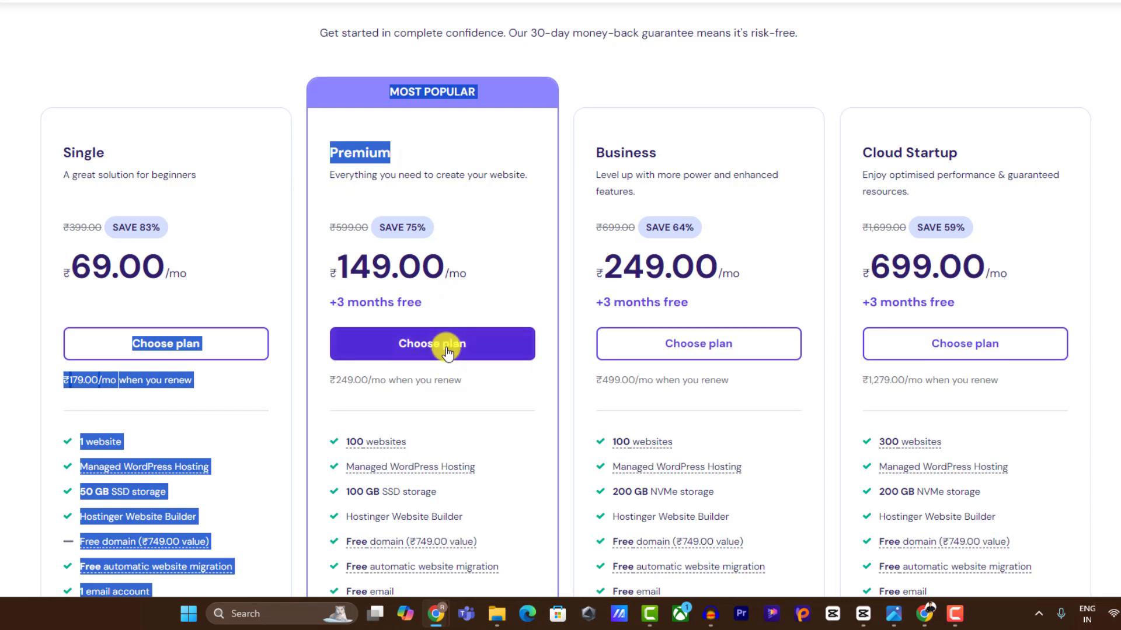
click(447, 350)
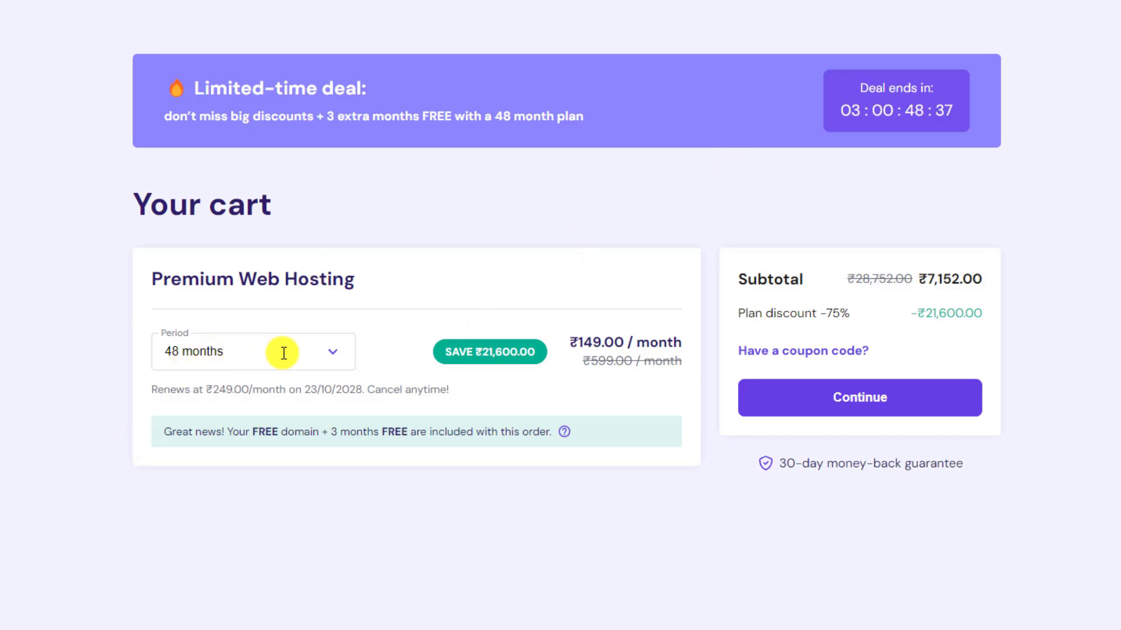
Keep the cart's billing period at 48 months.
click(341, 353)
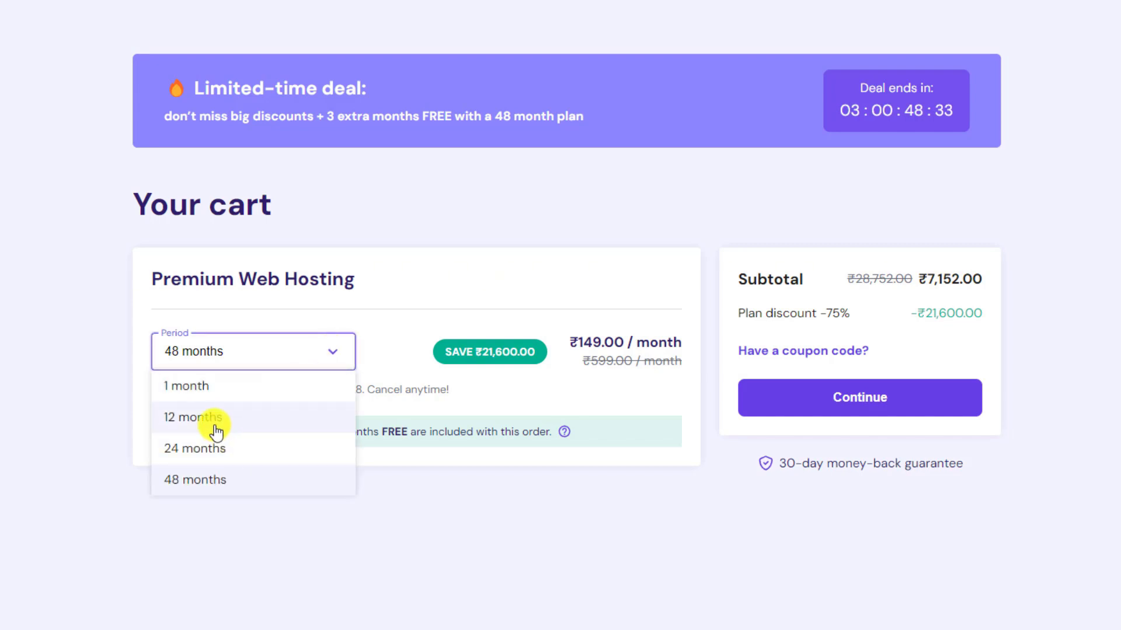
click(216, 474)
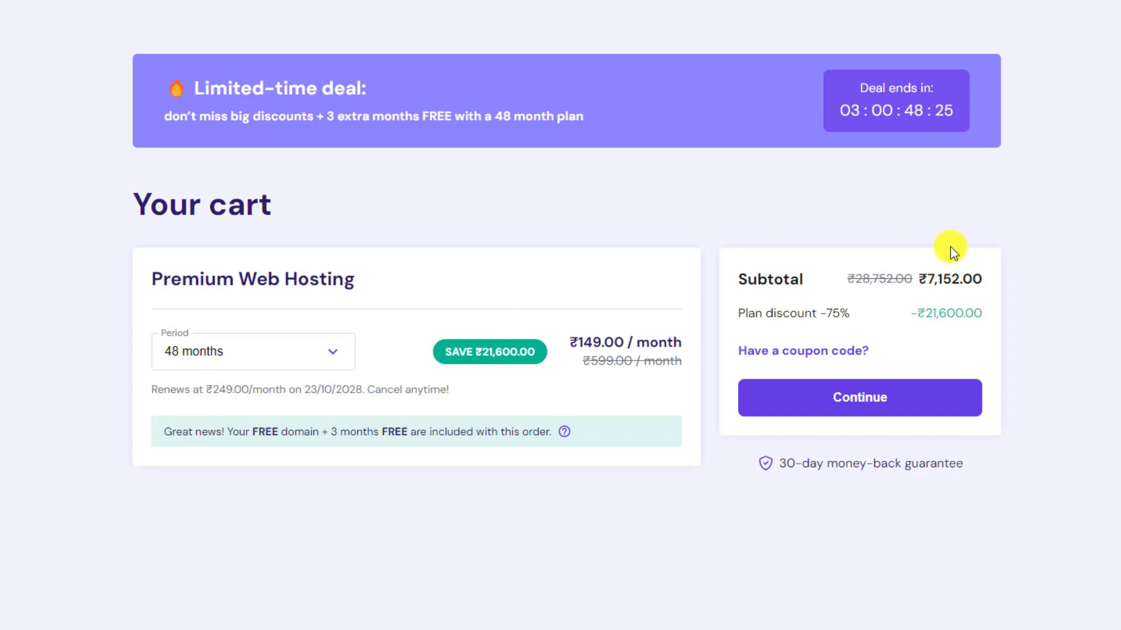
click(232, 352)
Apply the coupon code, cutting the subtotal to ₹6,436.80 with 78% off.
click(778, 352)
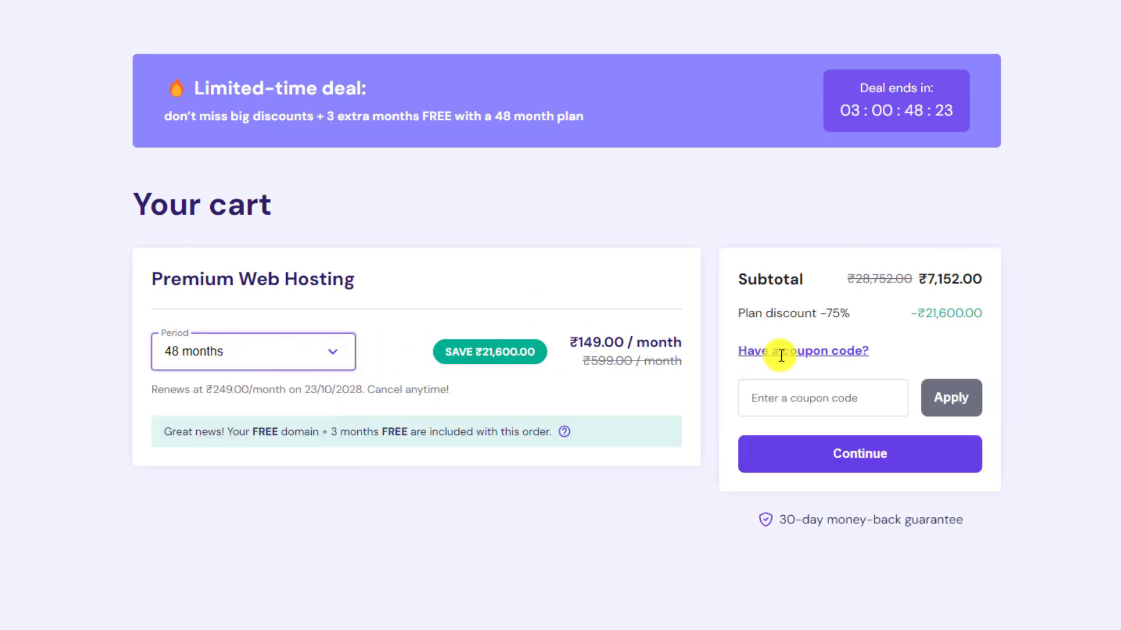
click(804, 390)
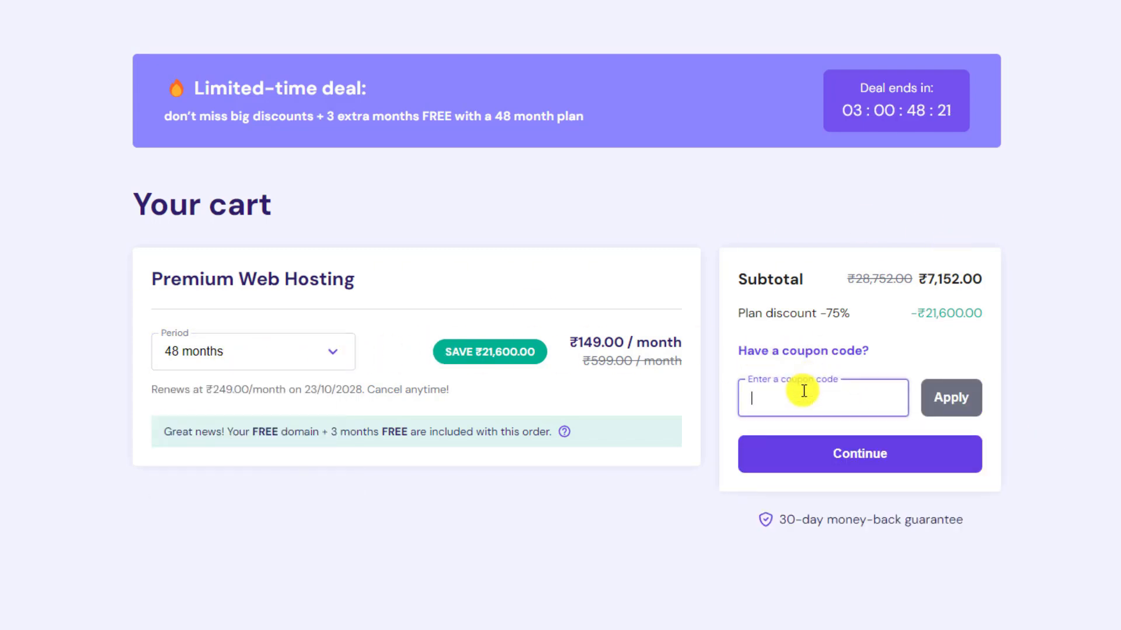
text(RAHU)
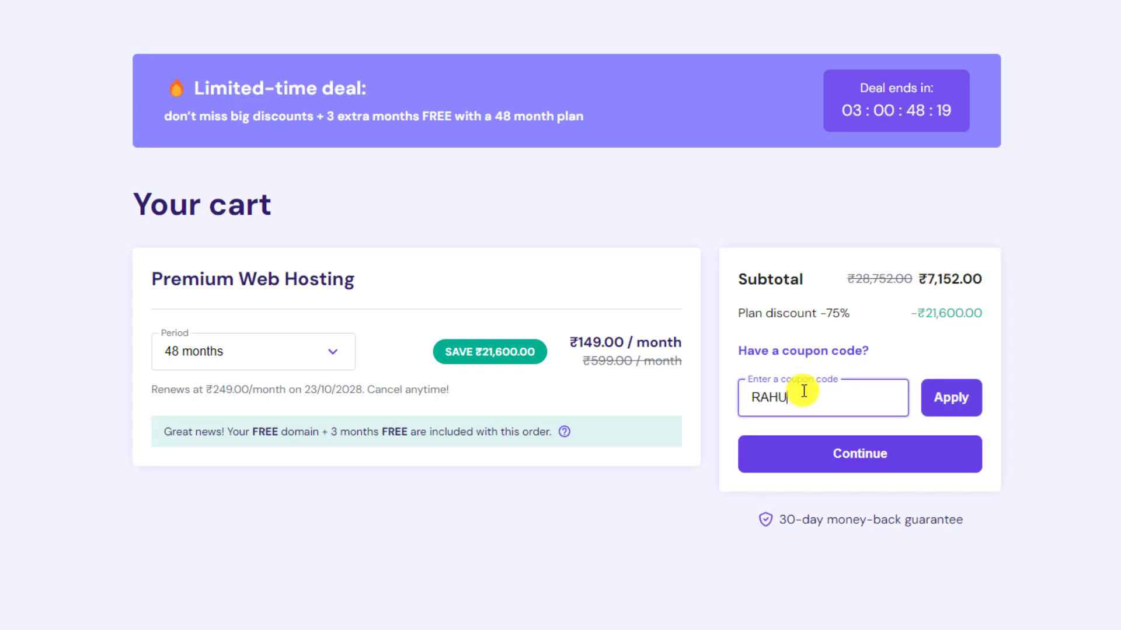
text(LLPMANYU)
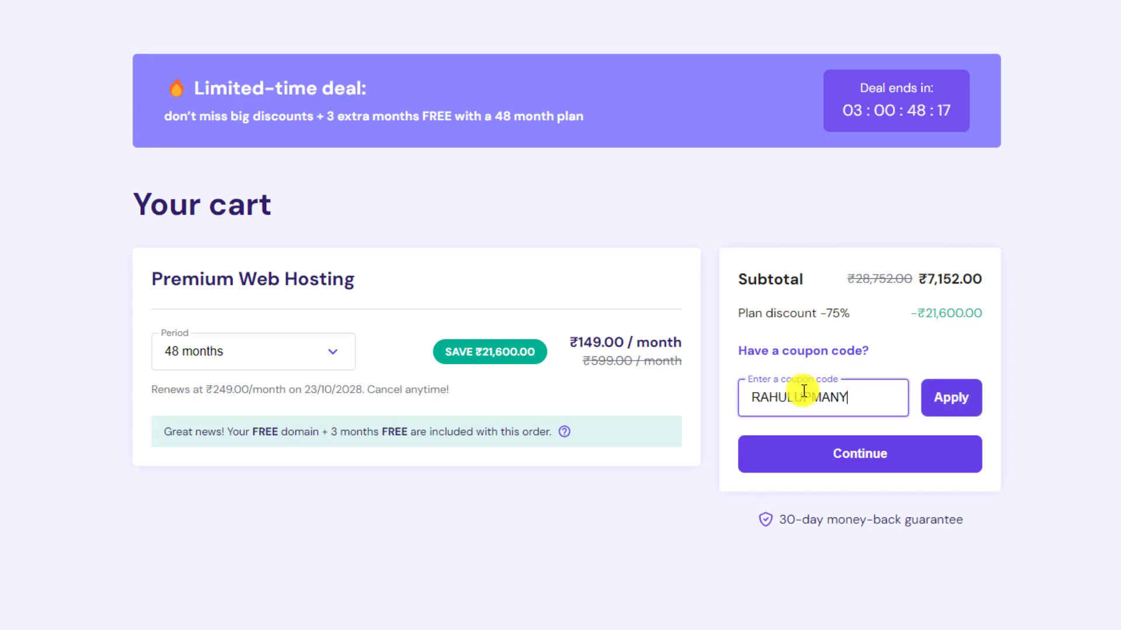
click(963, 397)
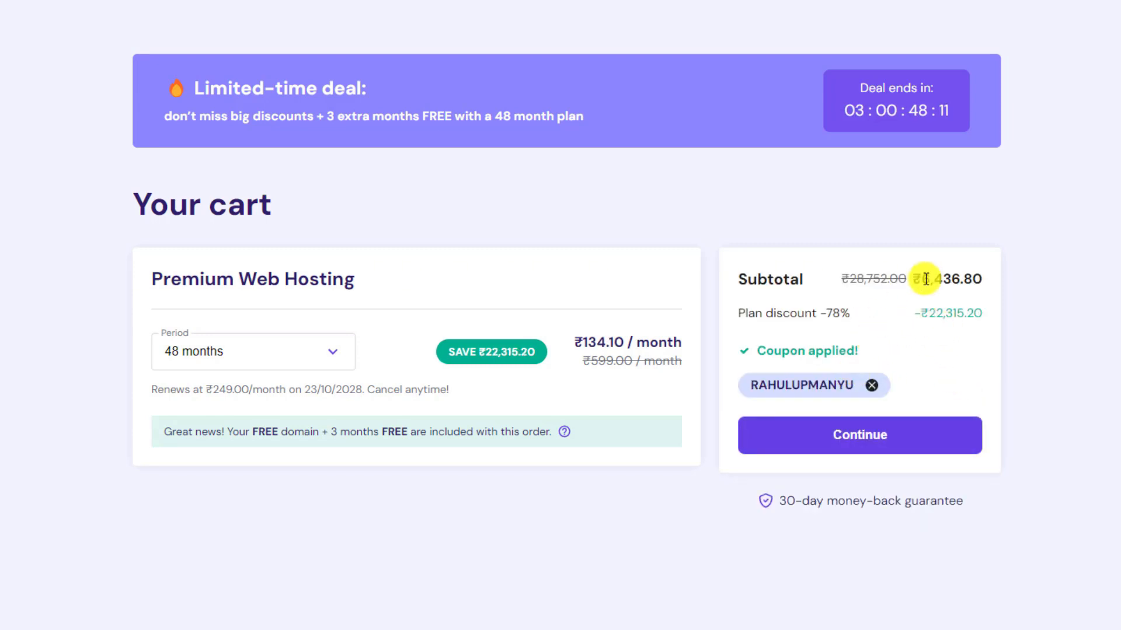
double_click(925, 279)
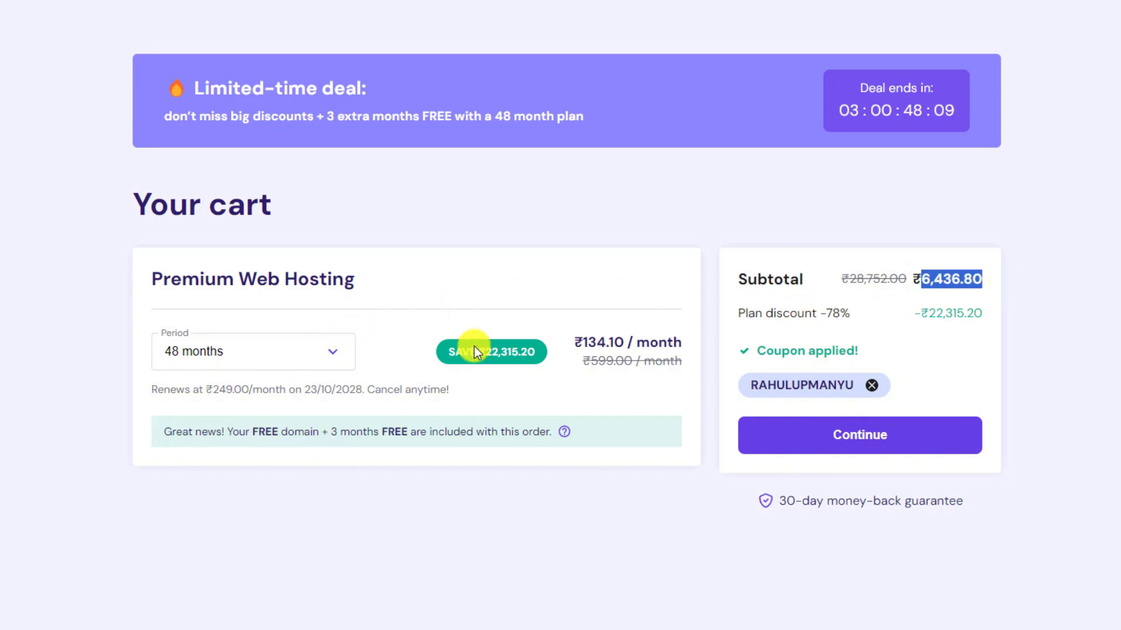
click(334, 363)
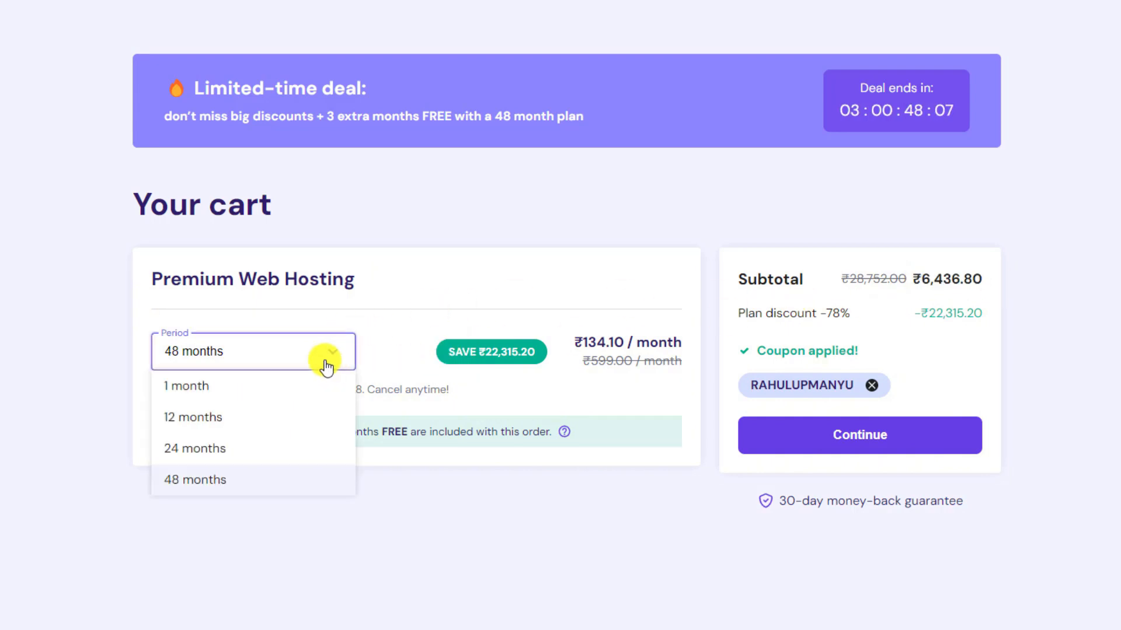
Compare 24- and 12-month prices, return to 48 months, and continue to account creation.
click(270, 448)
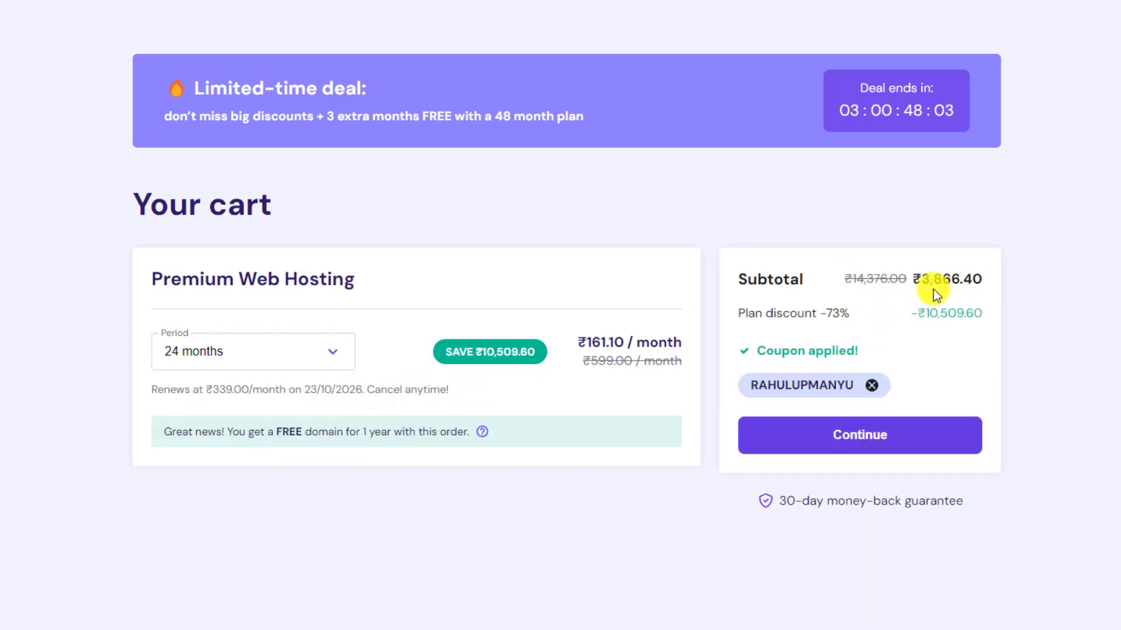
click(295, 366)
click(240, 419)
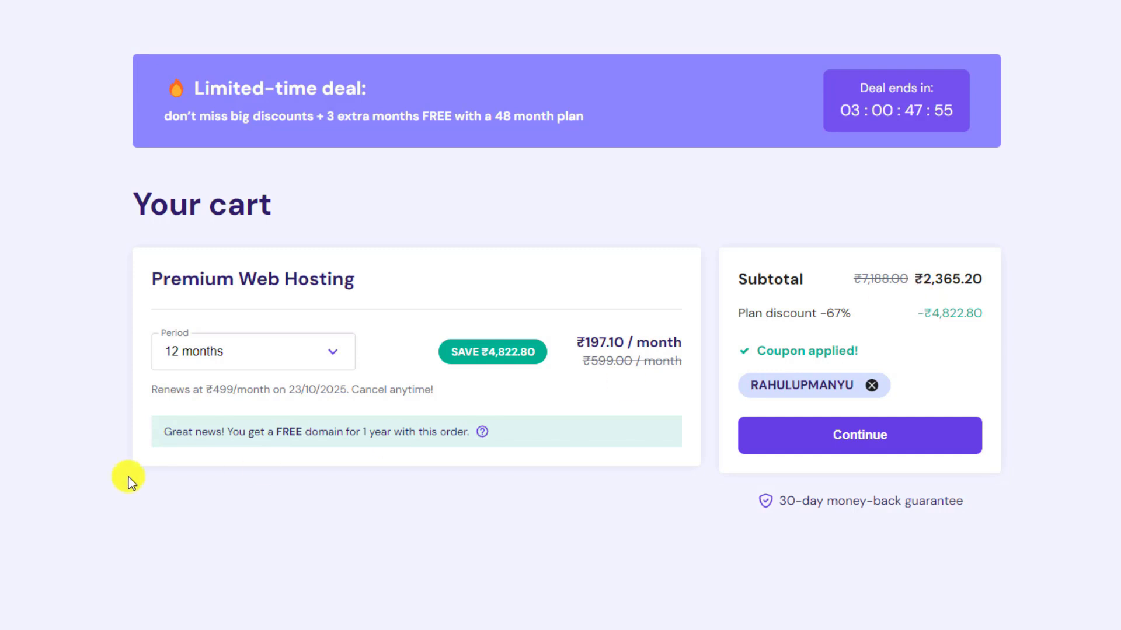
click(270, 352)
click(215, 478)
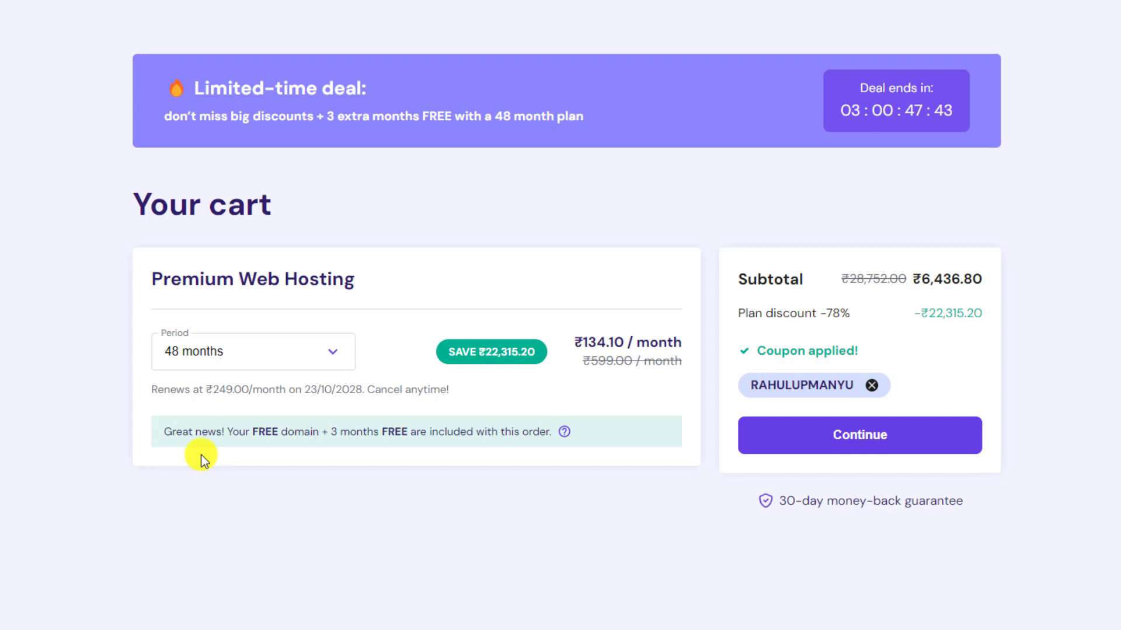
click(871, 418)
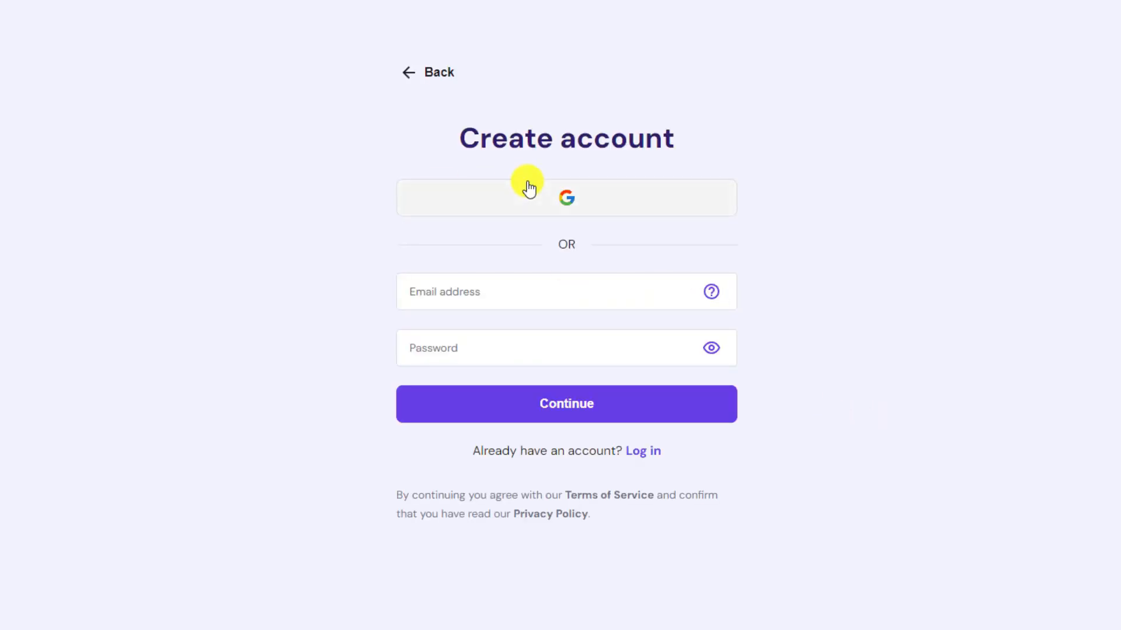
Sign up with Google, briefly checking Gmail in a new tab, then pick the blog's account.
click(555, 203)
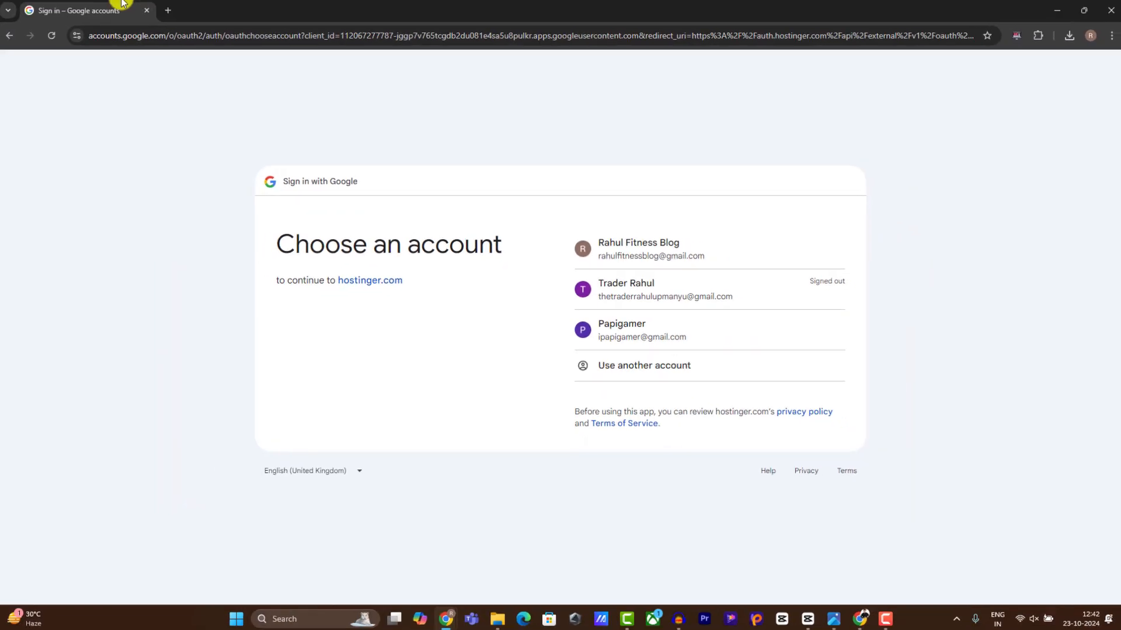
click(167, 11)
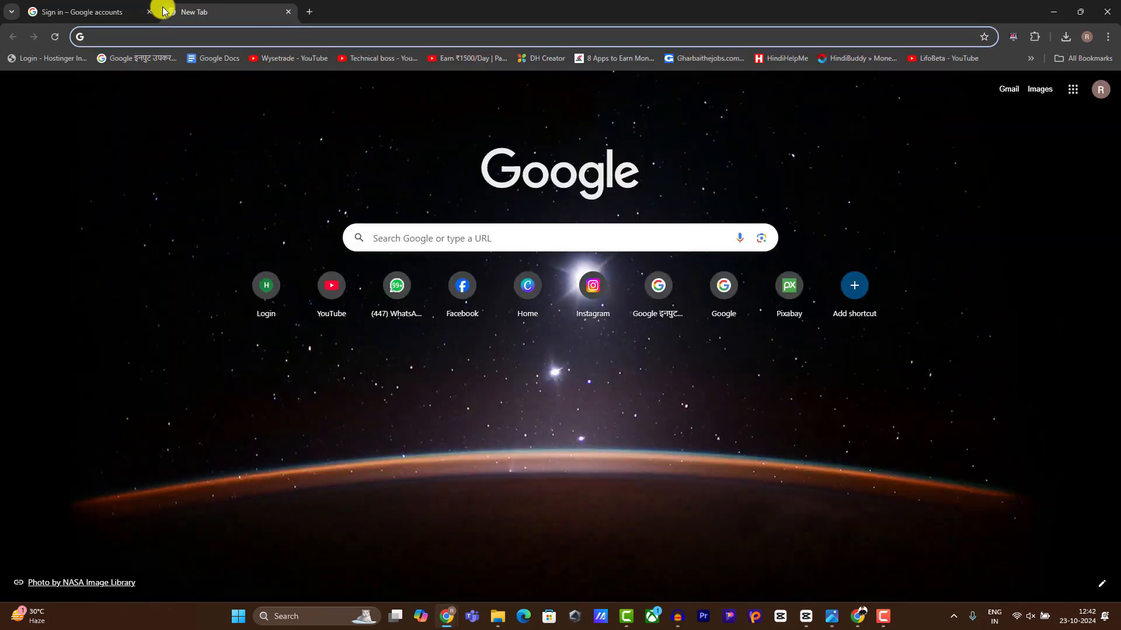
text(gmail.com)
key(Return)
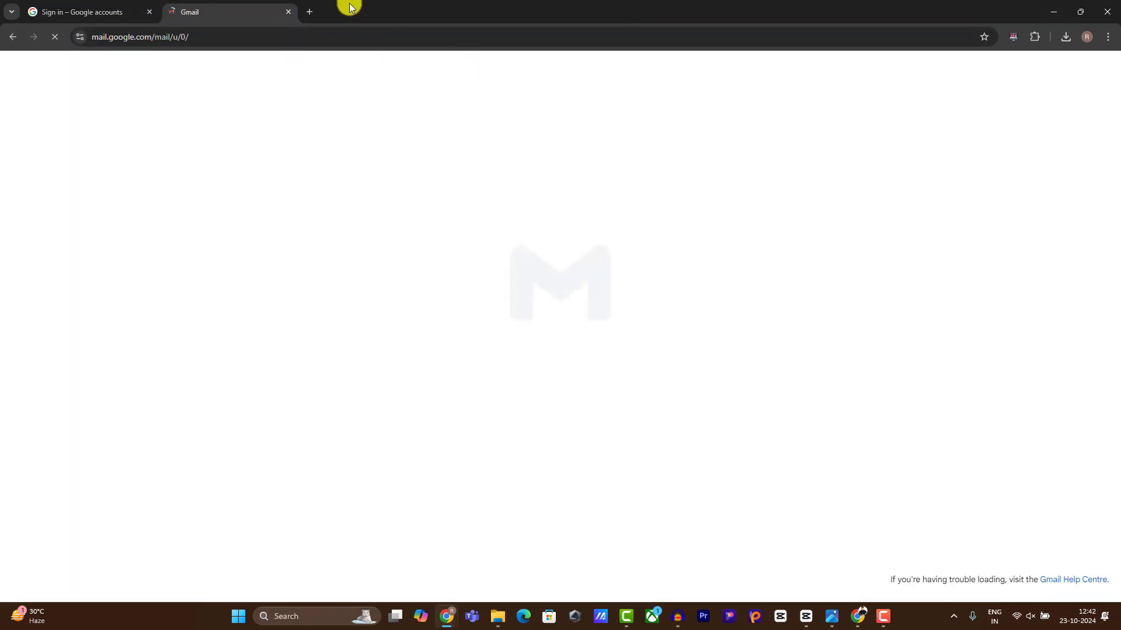
click(288, 12)
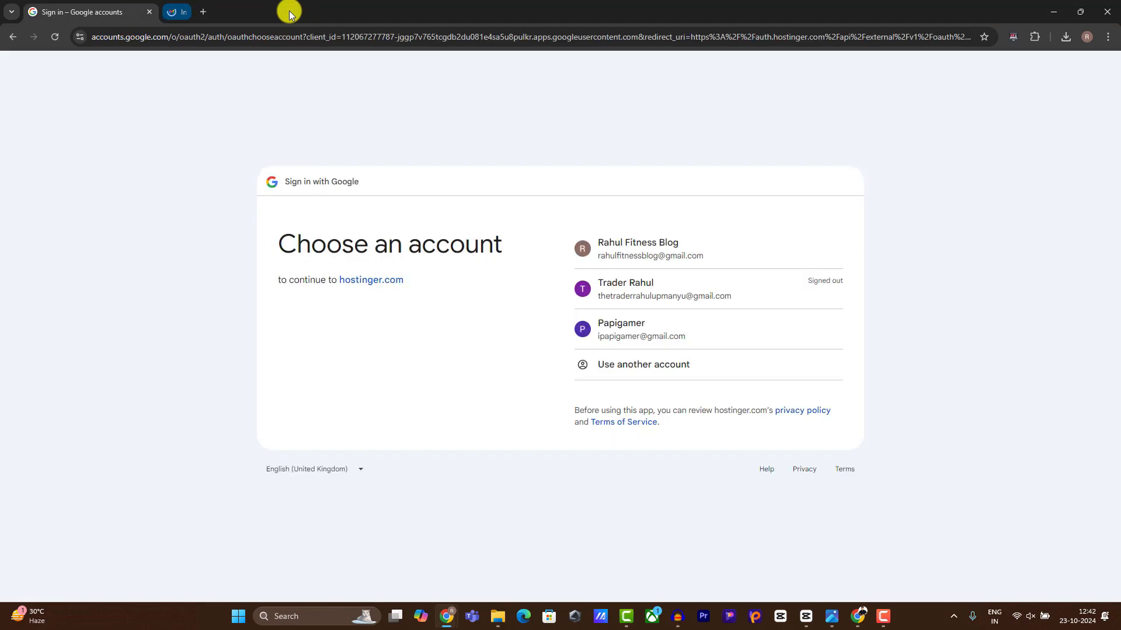
click(635, 252)
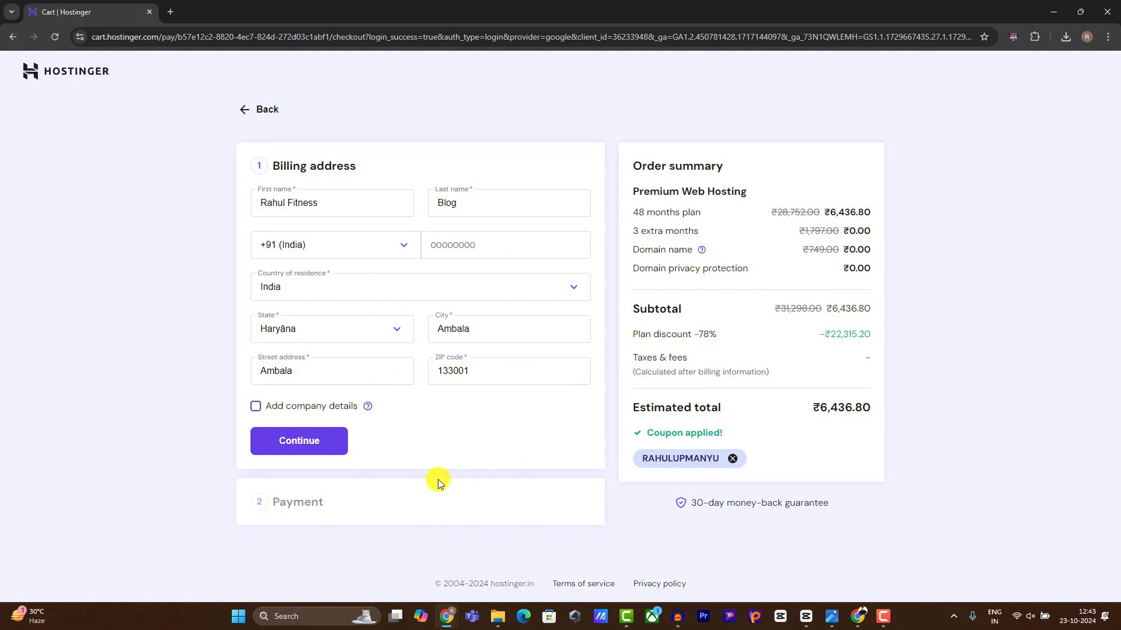
Save the billing address and review the ₹7,595.42 order total.
click(300, 441)
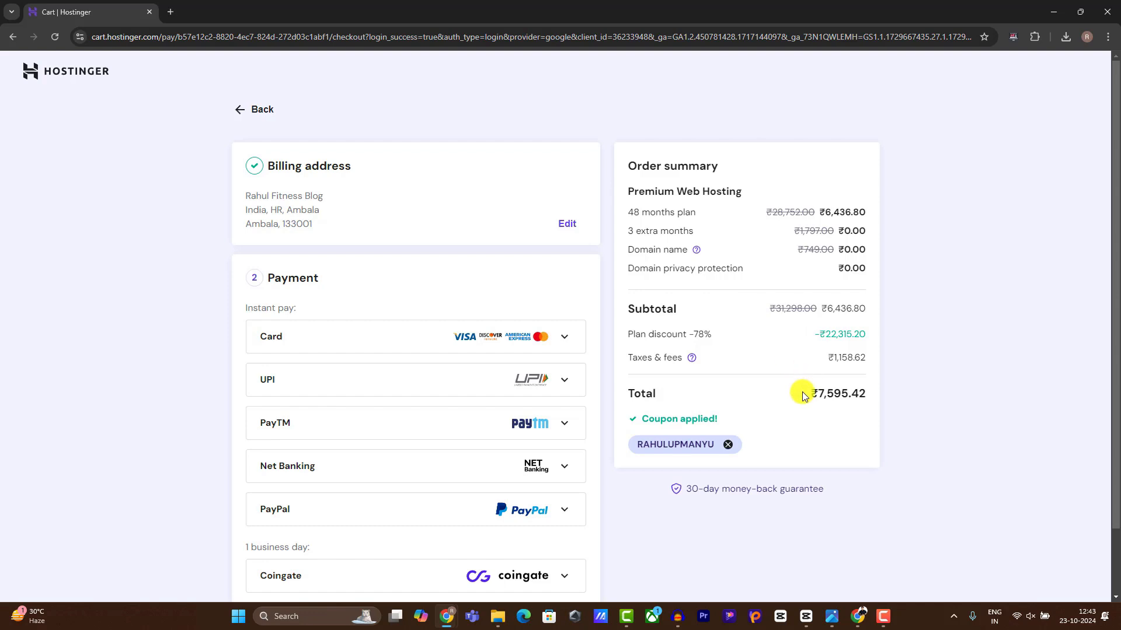
drag(808, 397, 880, 393)
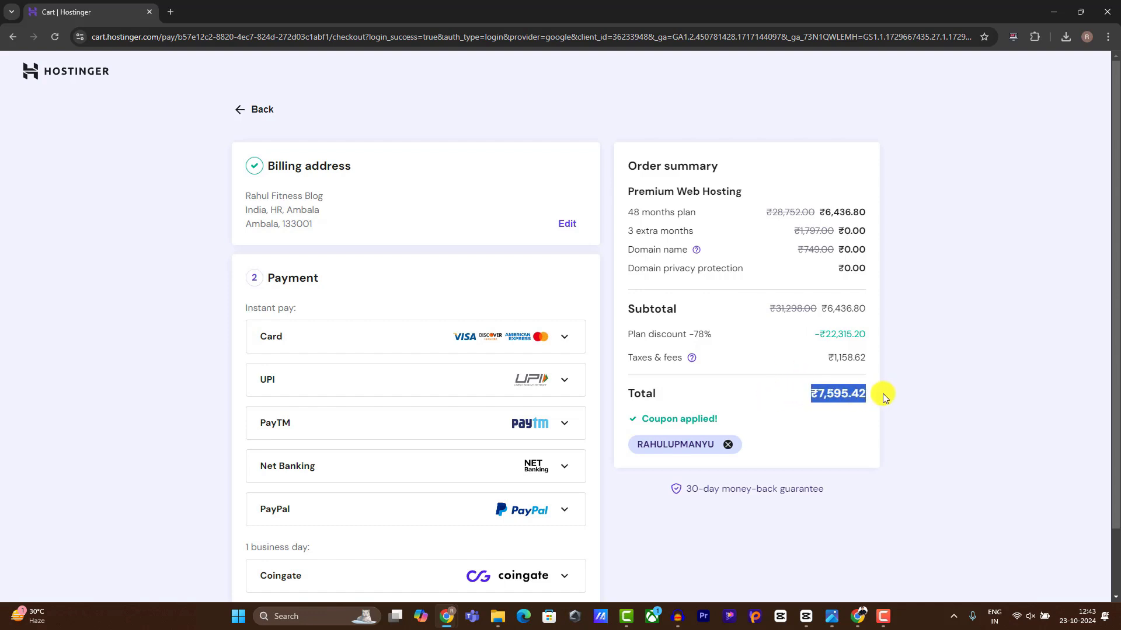
mouse_move(696, 357)
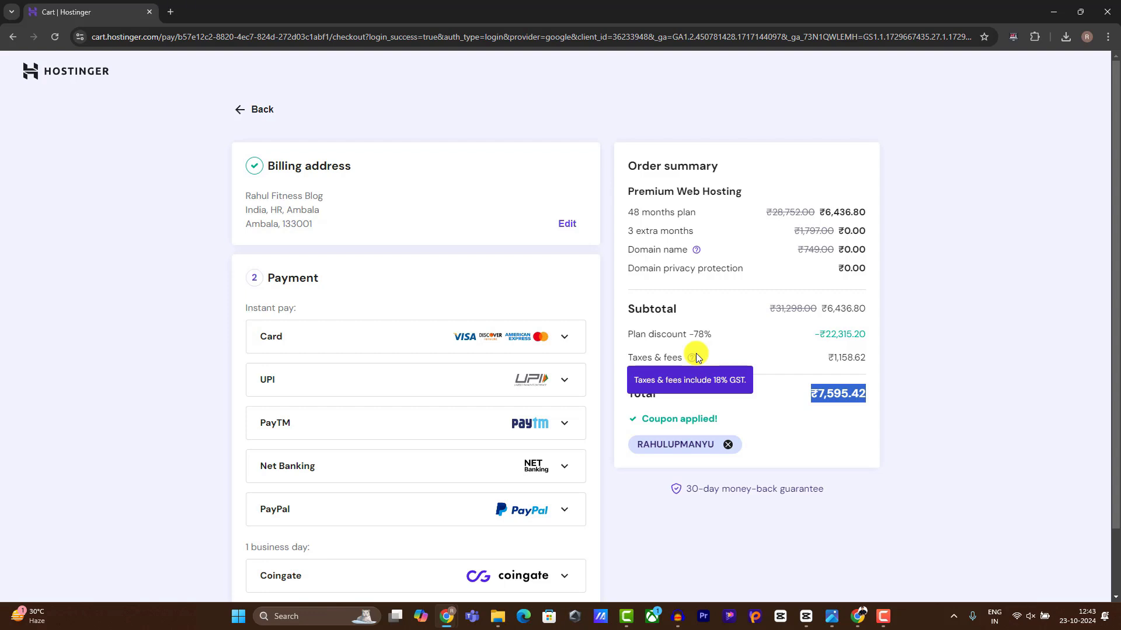
Choose UPI as the payment method and submit the payment.
scroll(683, 374, down, 1)
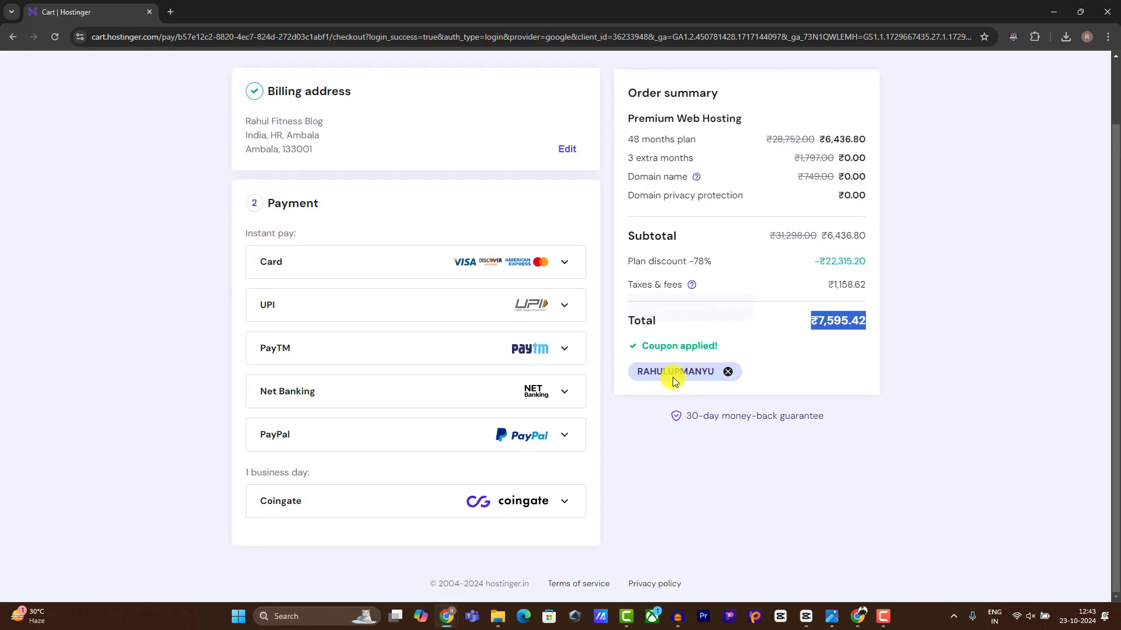
click(407, 308)
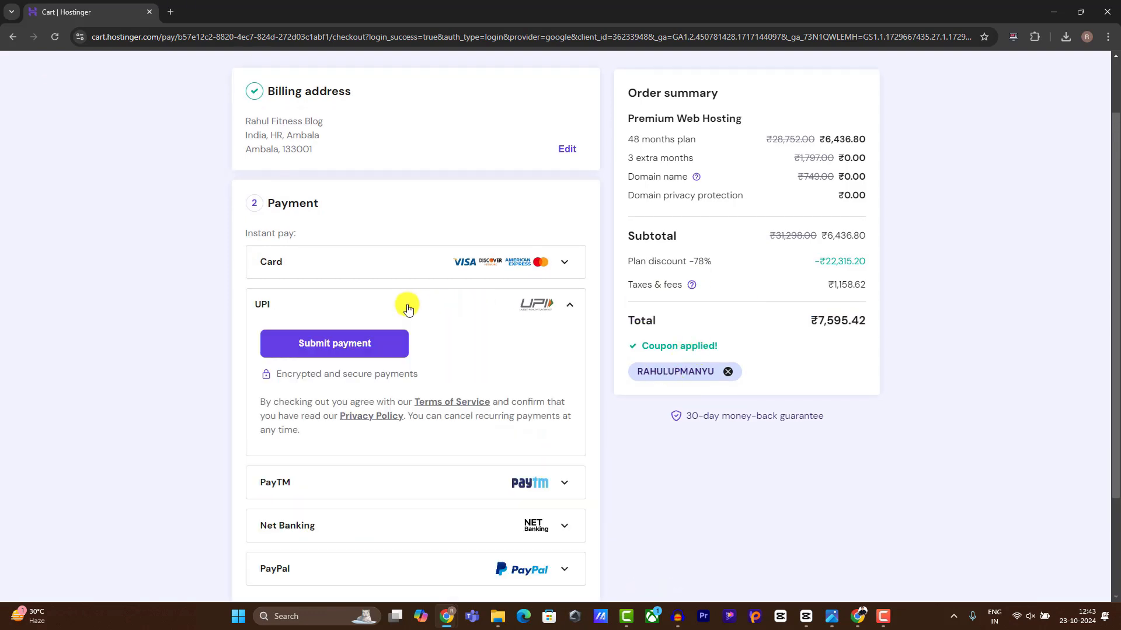
click(363, 353)
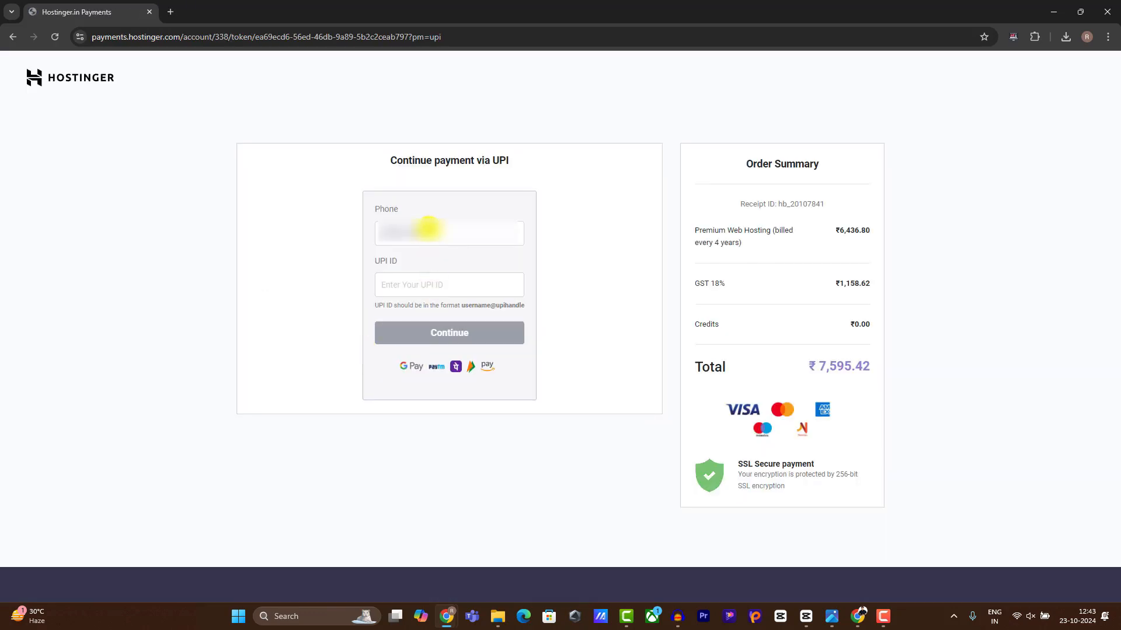
Start filling in the phone number on the UPI form and point out the ₹7,595.42 total.
click(435, 233)
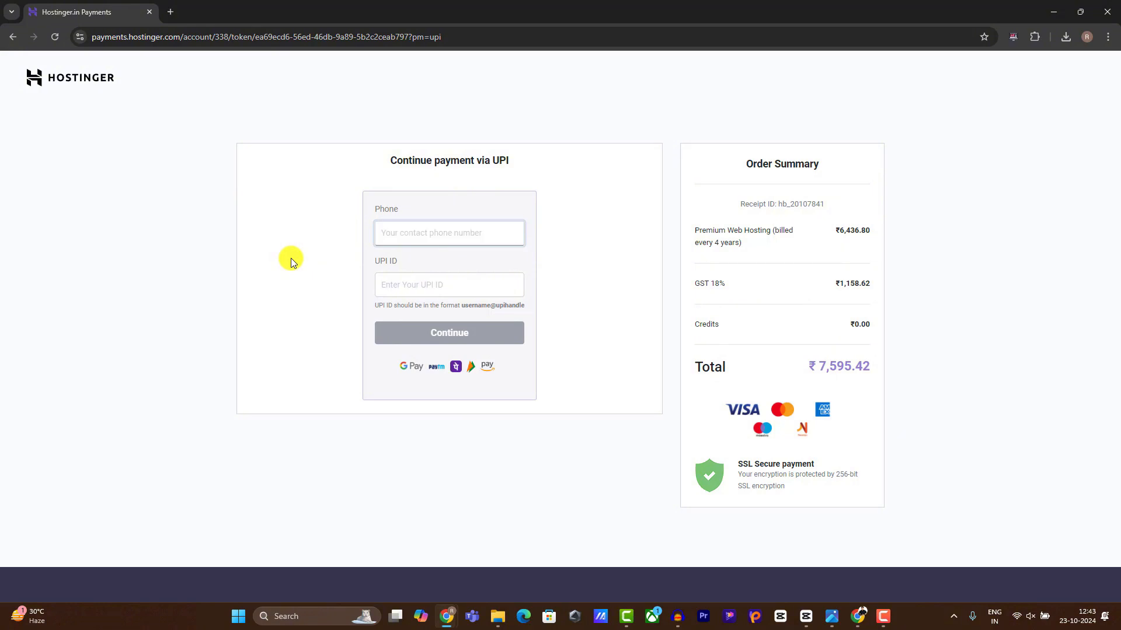
drag(807, 366, 875, 362)
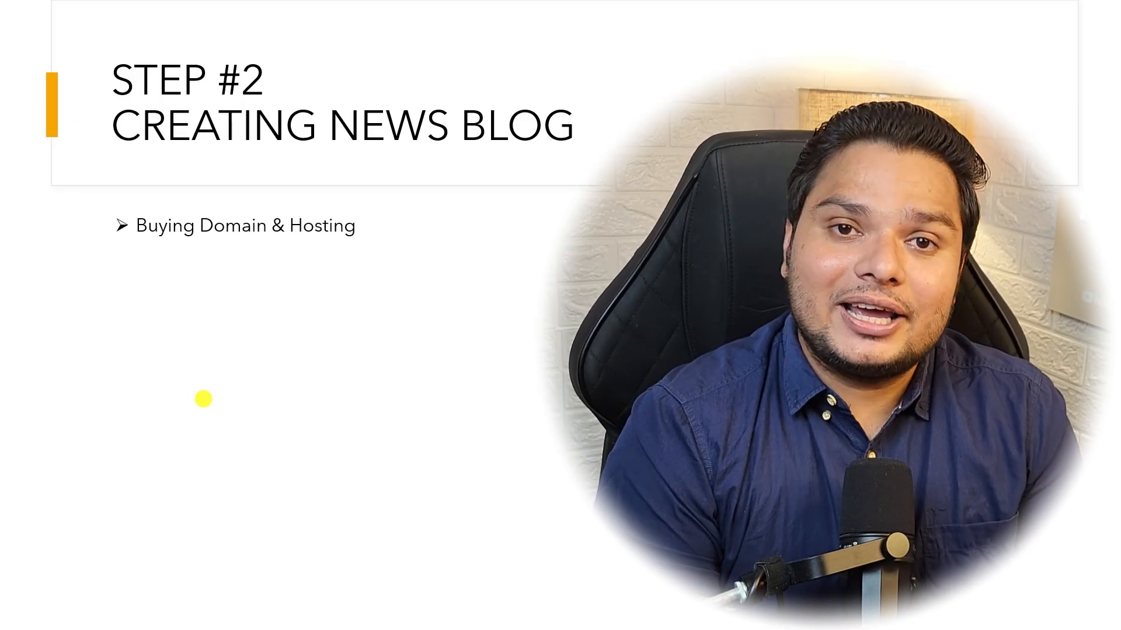
Advance the presentation slide to its next point.
key(Right)
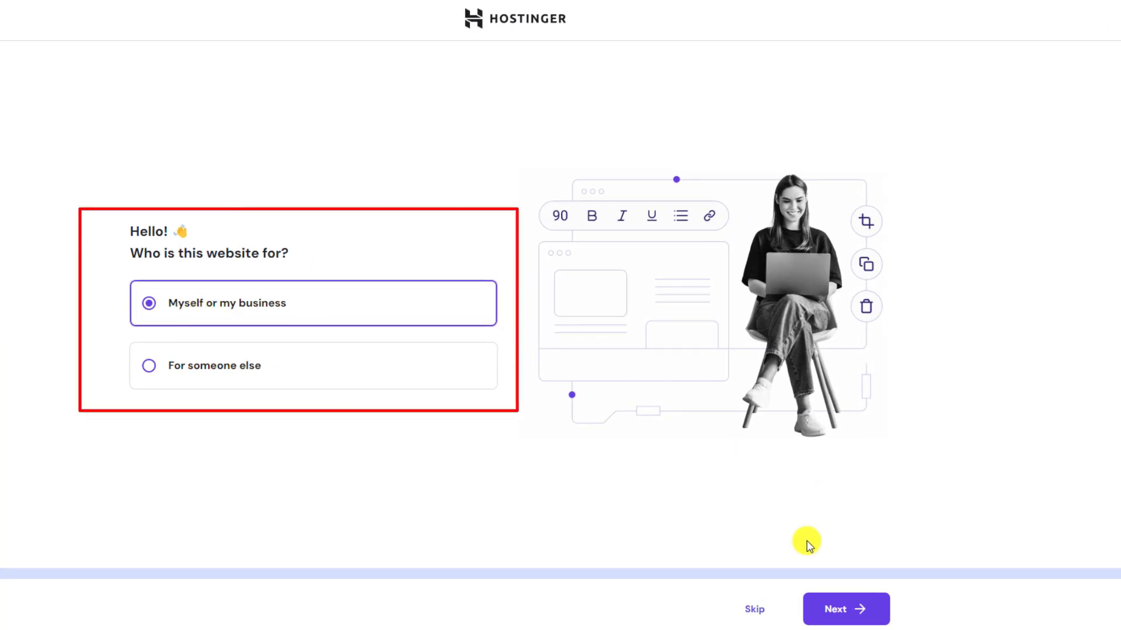
Mark the site as for myself or my business and choose to create a new website.
click(830, 609)
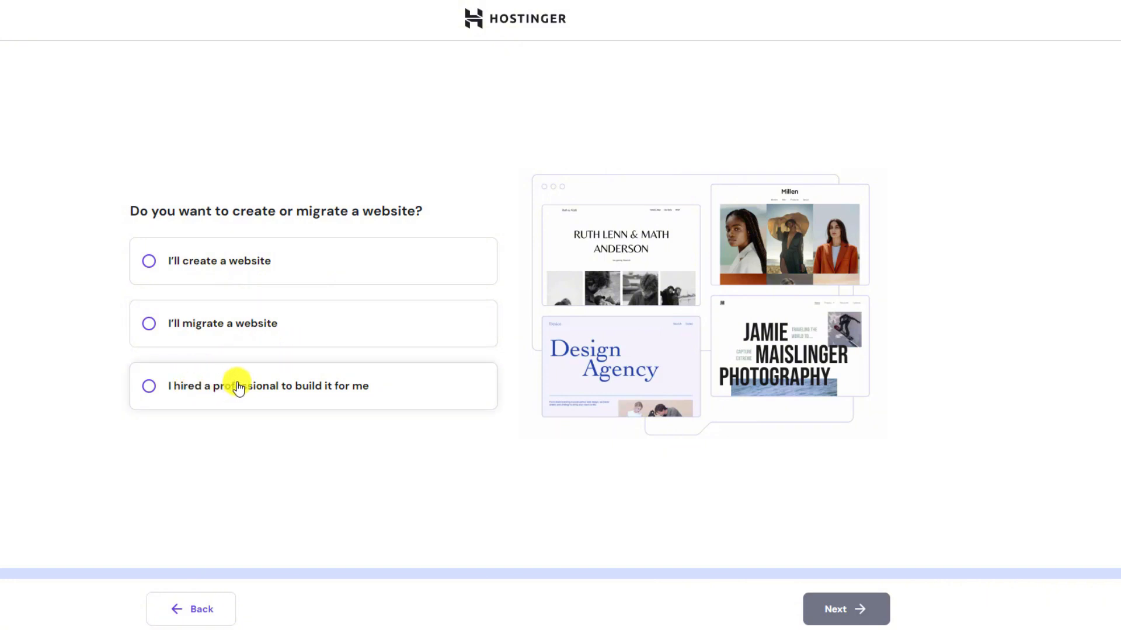
click(222, 259)
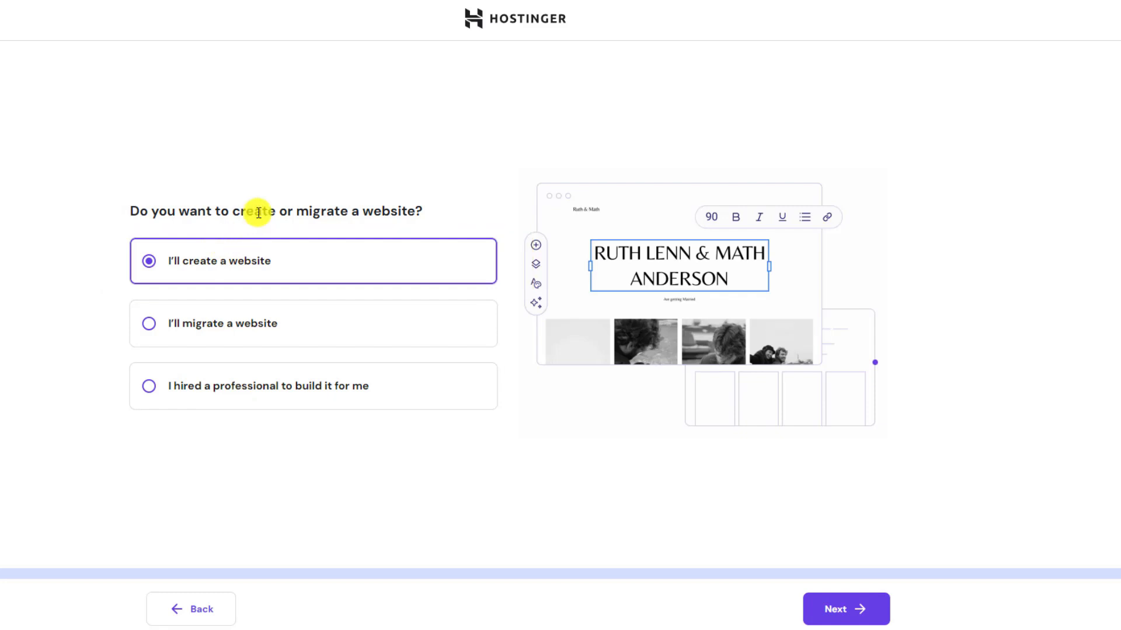
click(862, 607)
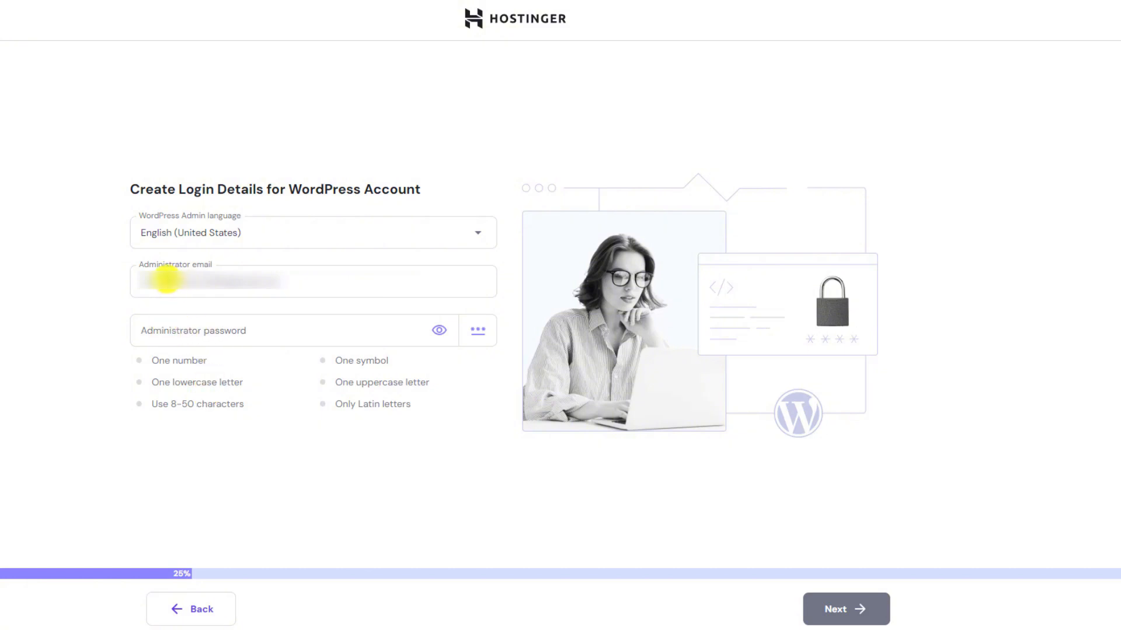
Check the administrator email and generate a strong password, briefly revealing it.
drag(142, 280, 325, 285)
click(134, 287)
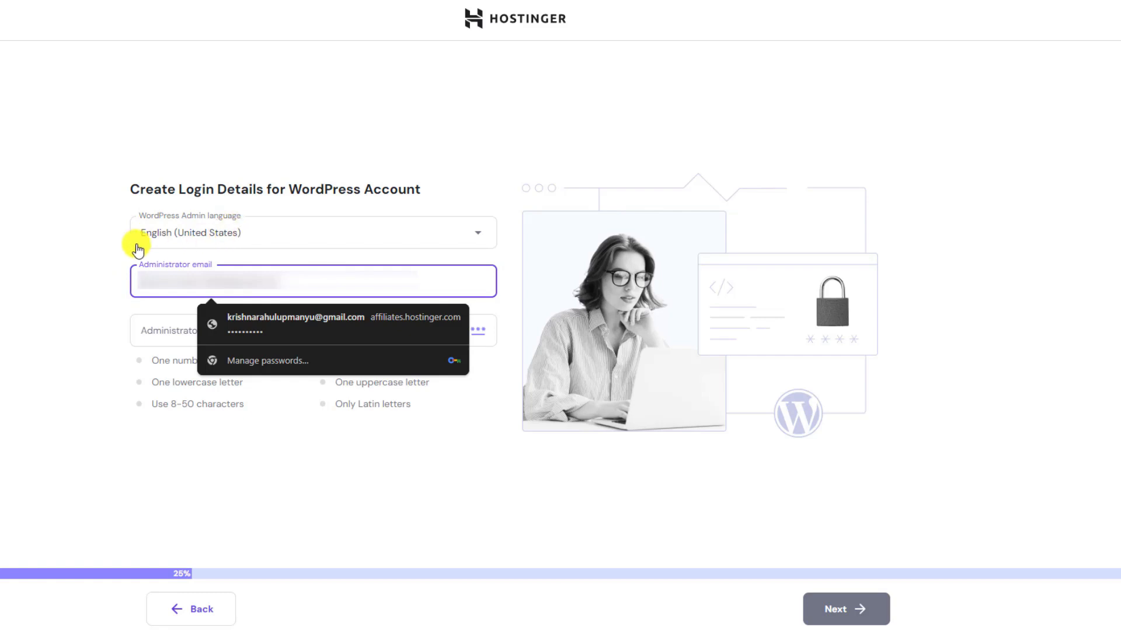
click(36, 303)
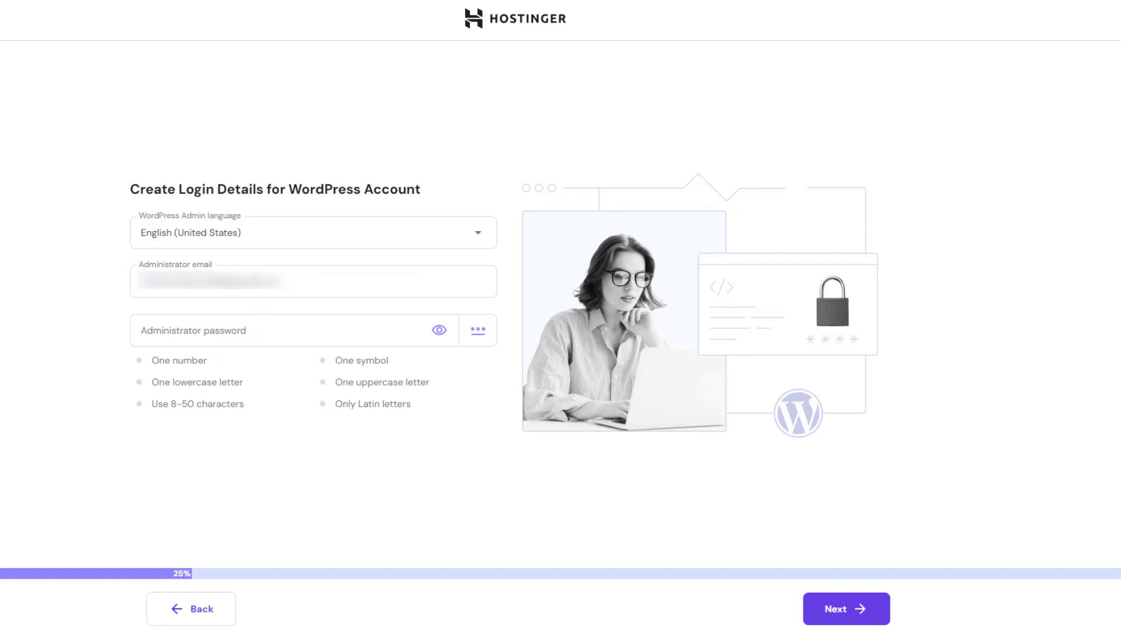
click(480, 332)
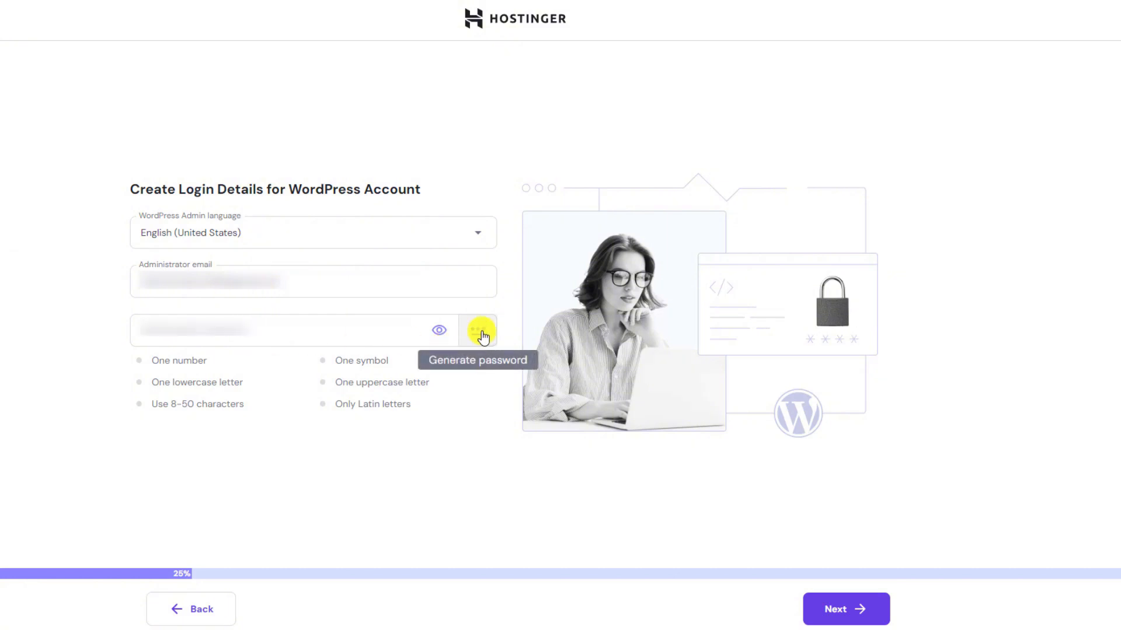
click(439, 332)
drag(247, 333, 32, 342)
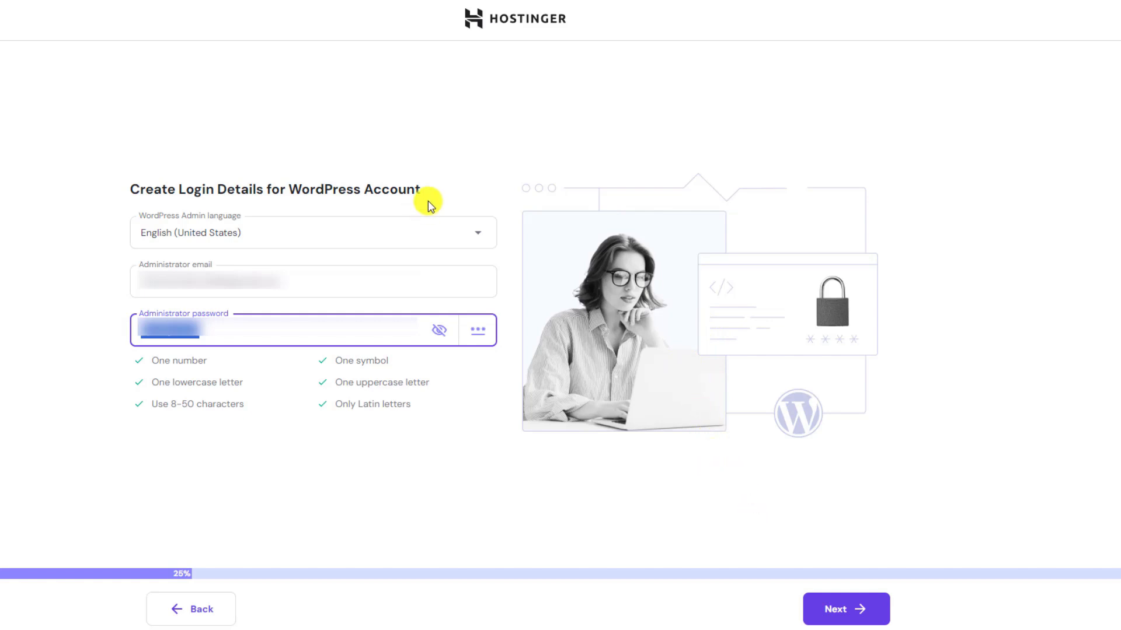
click(439, 331)
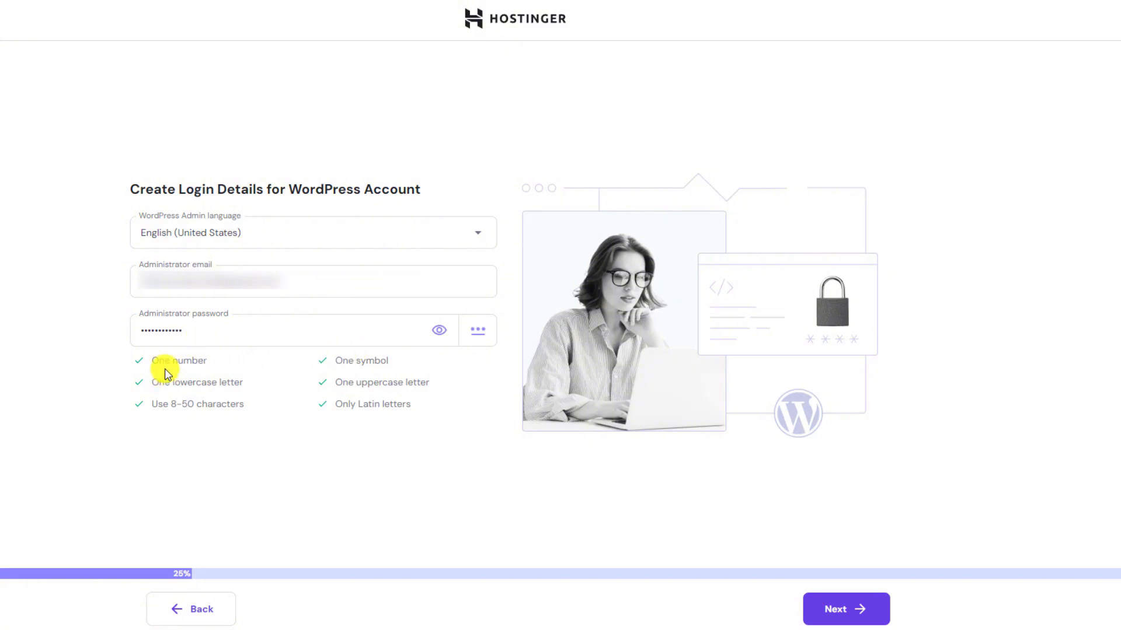
Point out the number, lowercase, symbol and Latin-letter password requirements being met.
drag(152, 362, 244, 385)
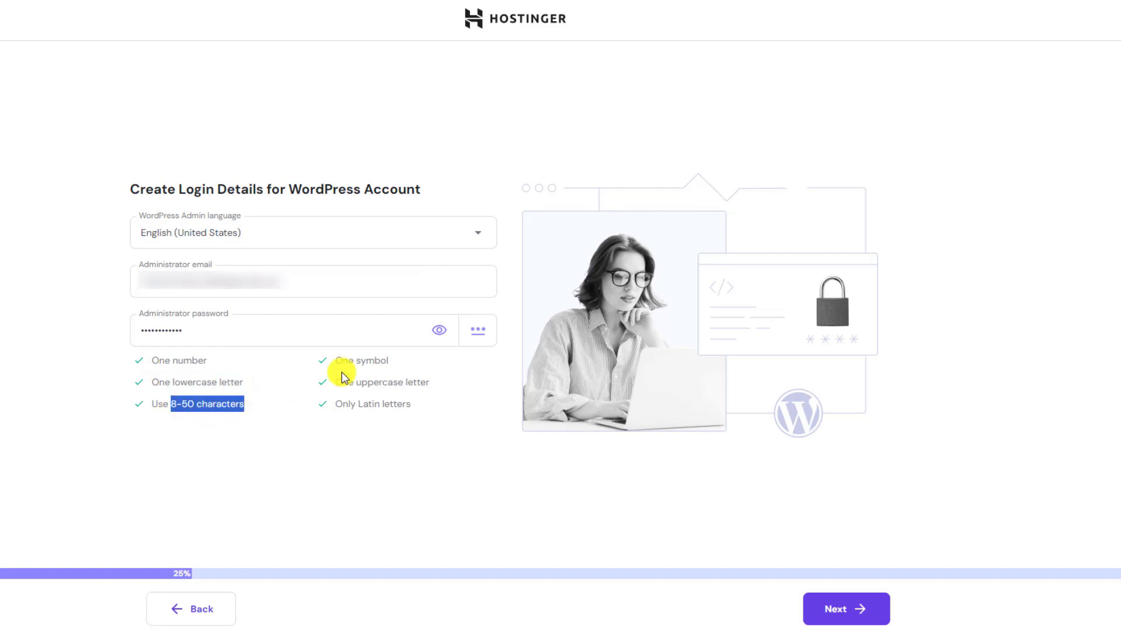
drag(348, 361, 433, 383)
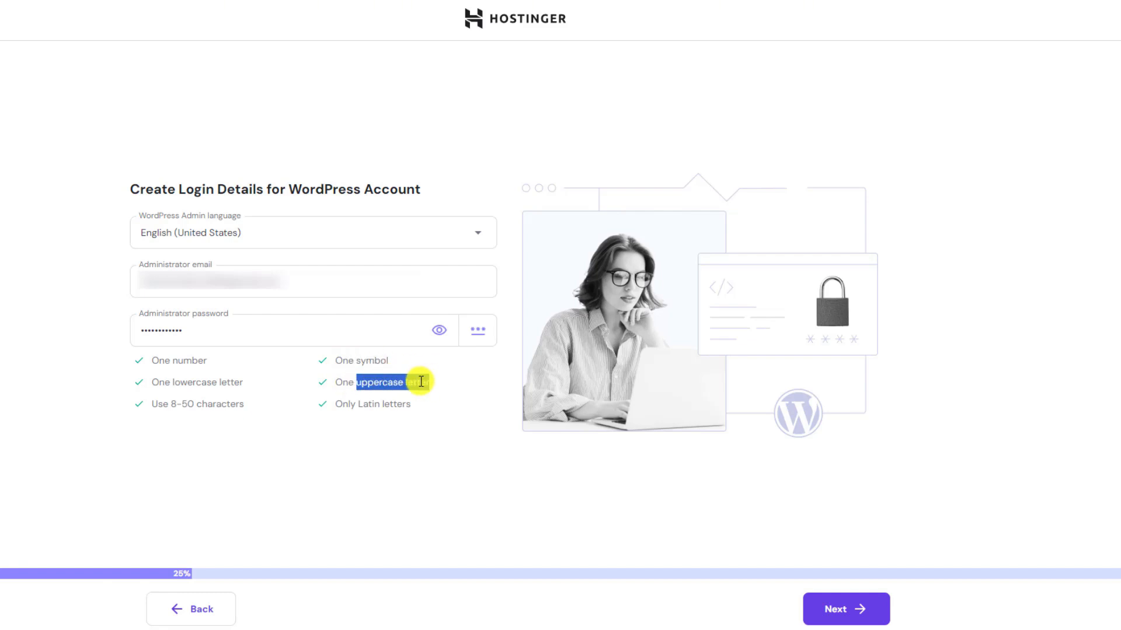
drag(342, 404, 389, 404)
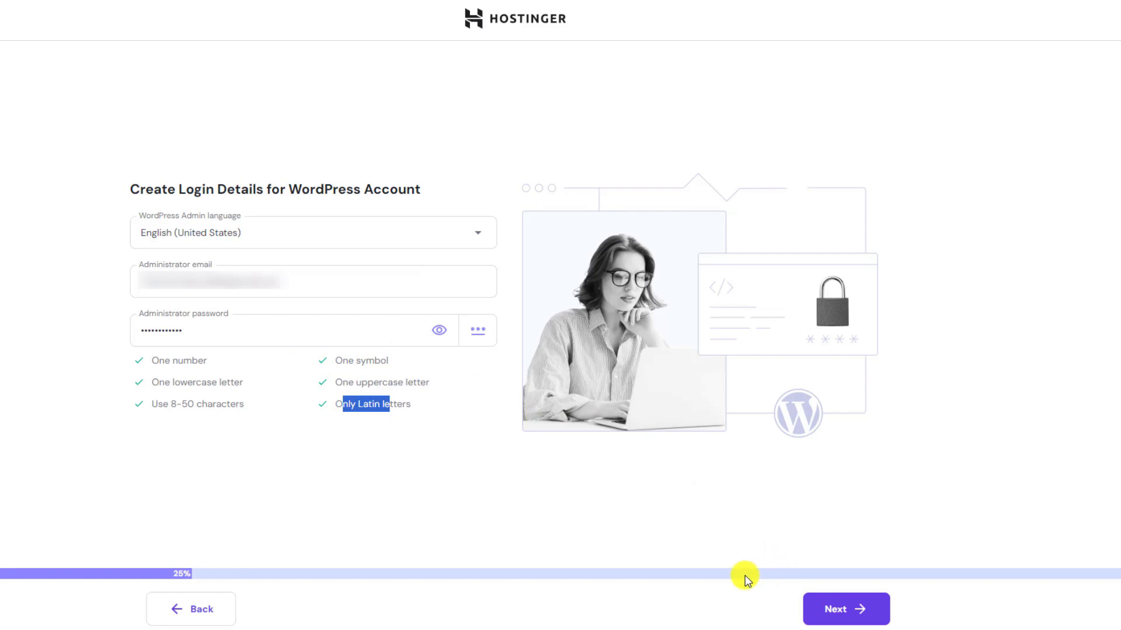
Pick Blog, build from scratch with a blank site, and skip the recommended plugins.
click(837, 607)
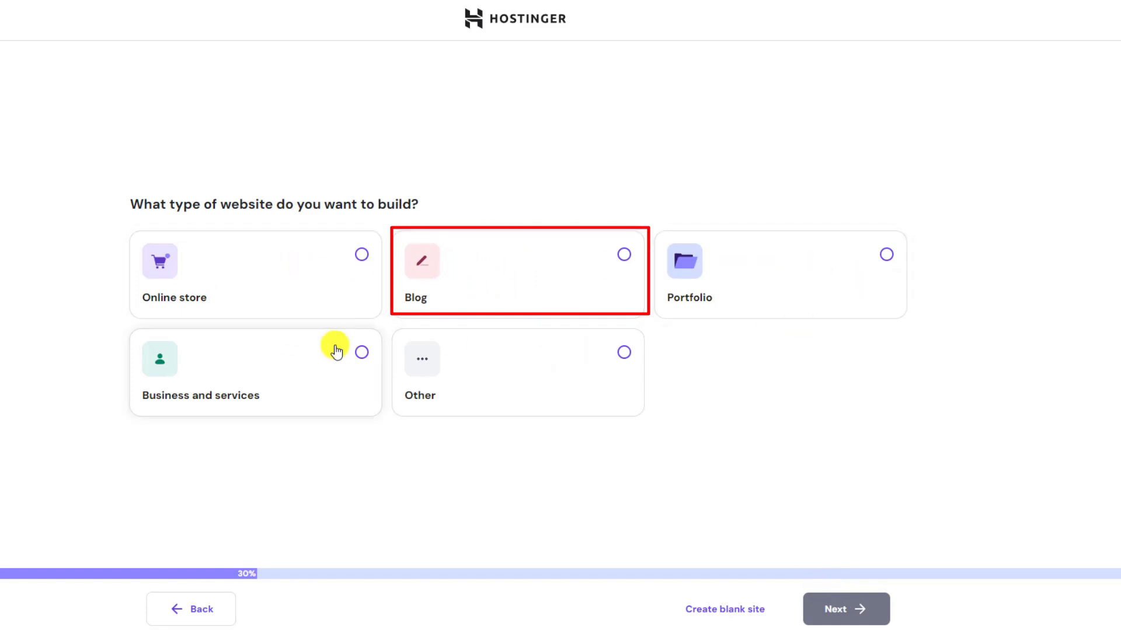
click(470, 299)
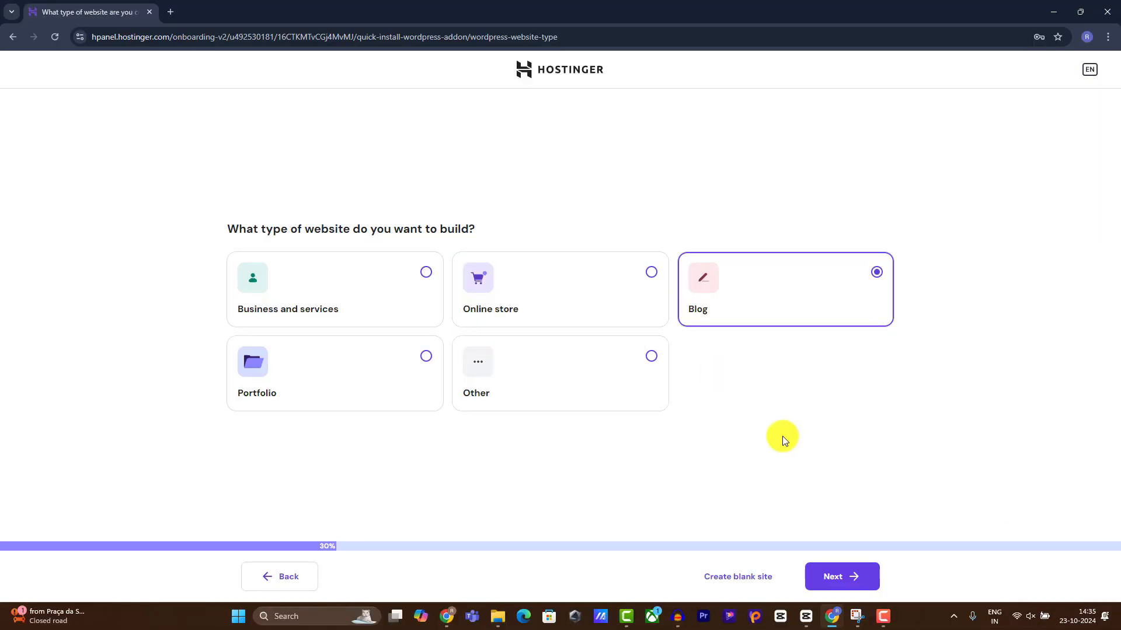
click(840, 577)
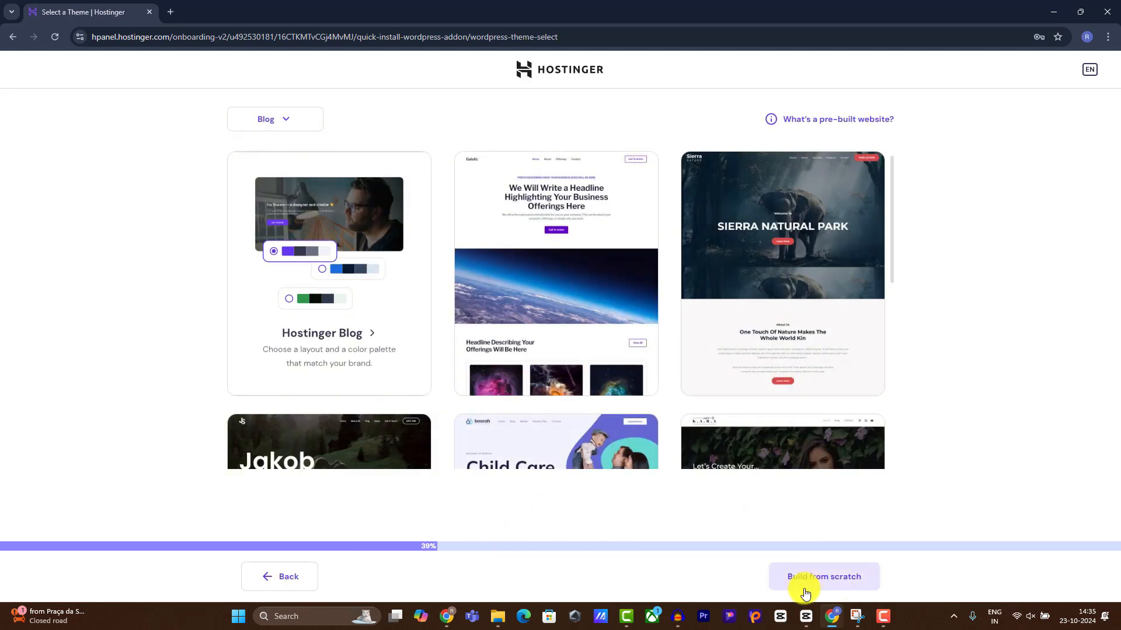
click(850, 577)
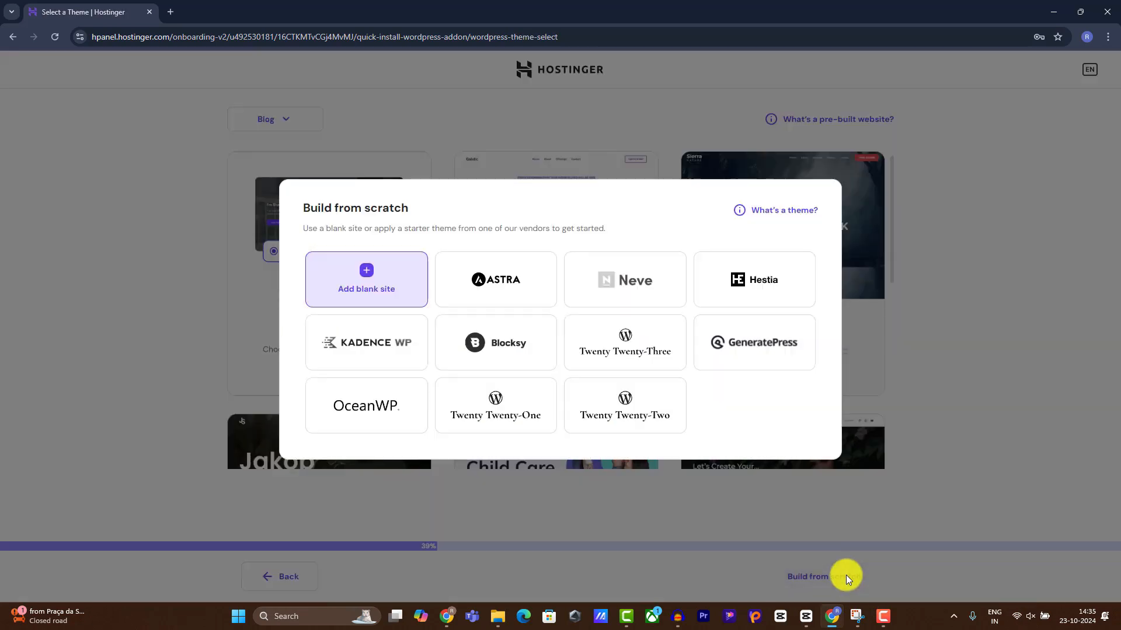
click(390, 296)
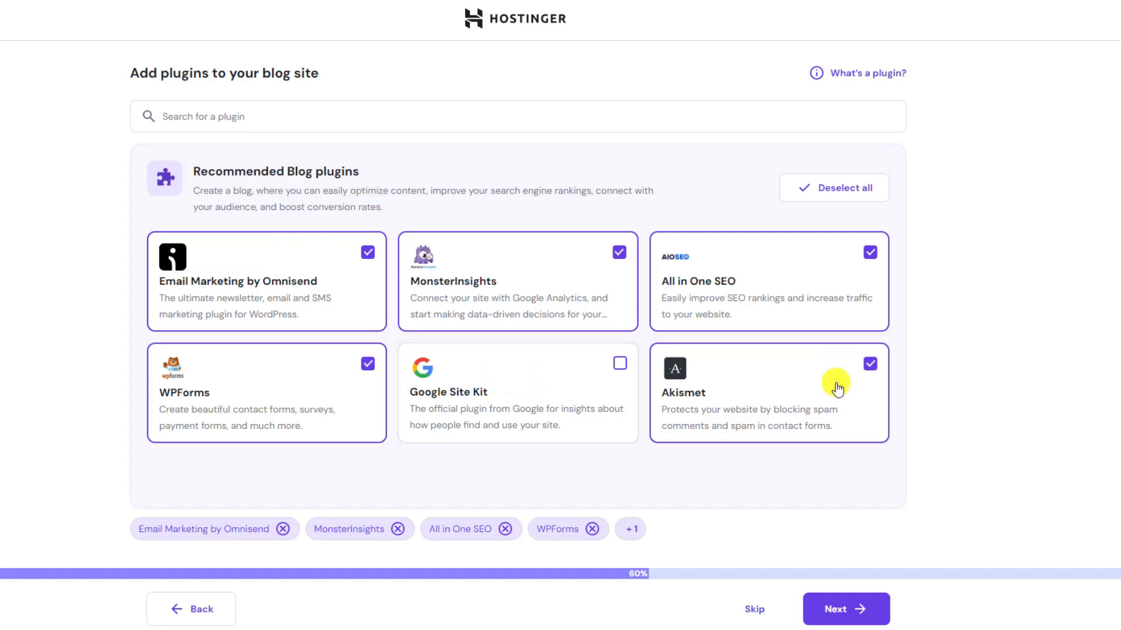
click(753, 611)
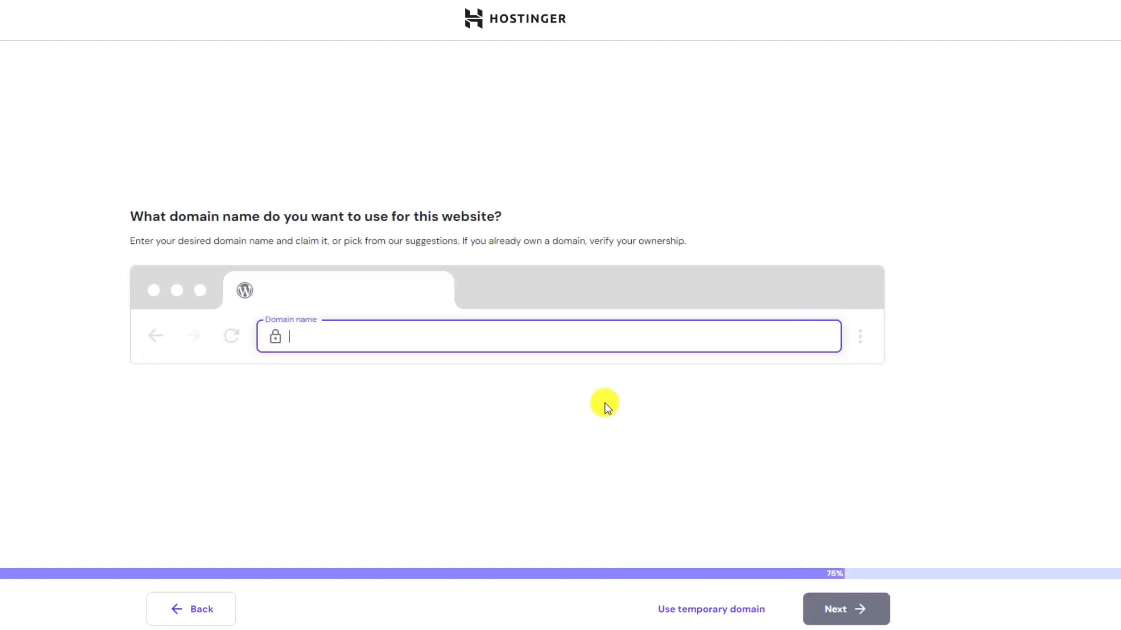
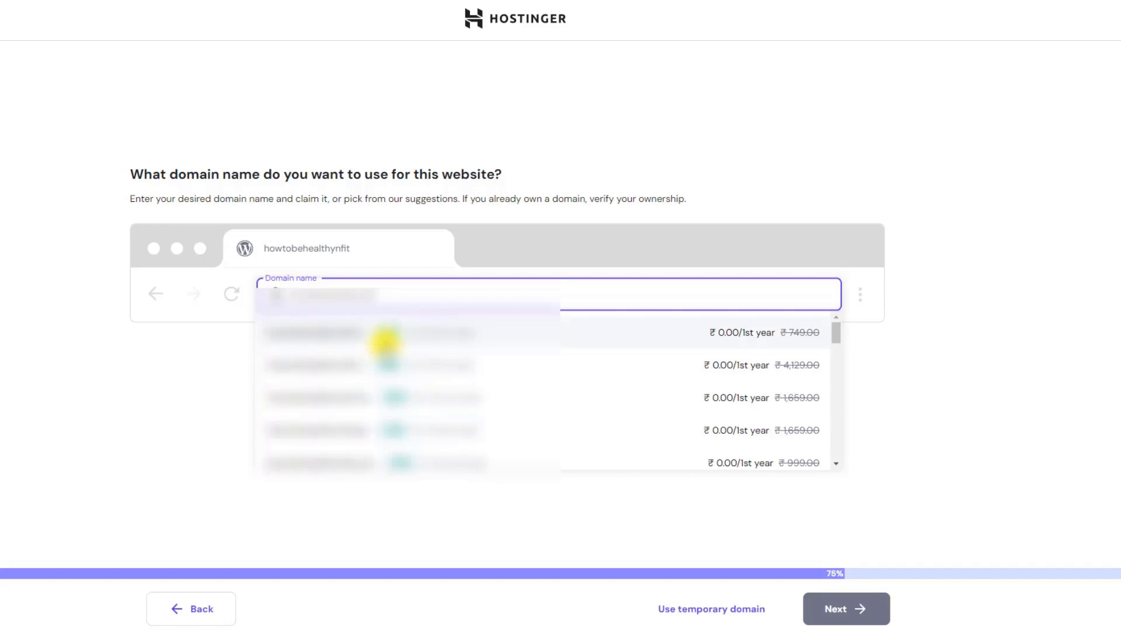
Complete the domain as howtobehealthynfit.com and submit the domain step.
text(.com)
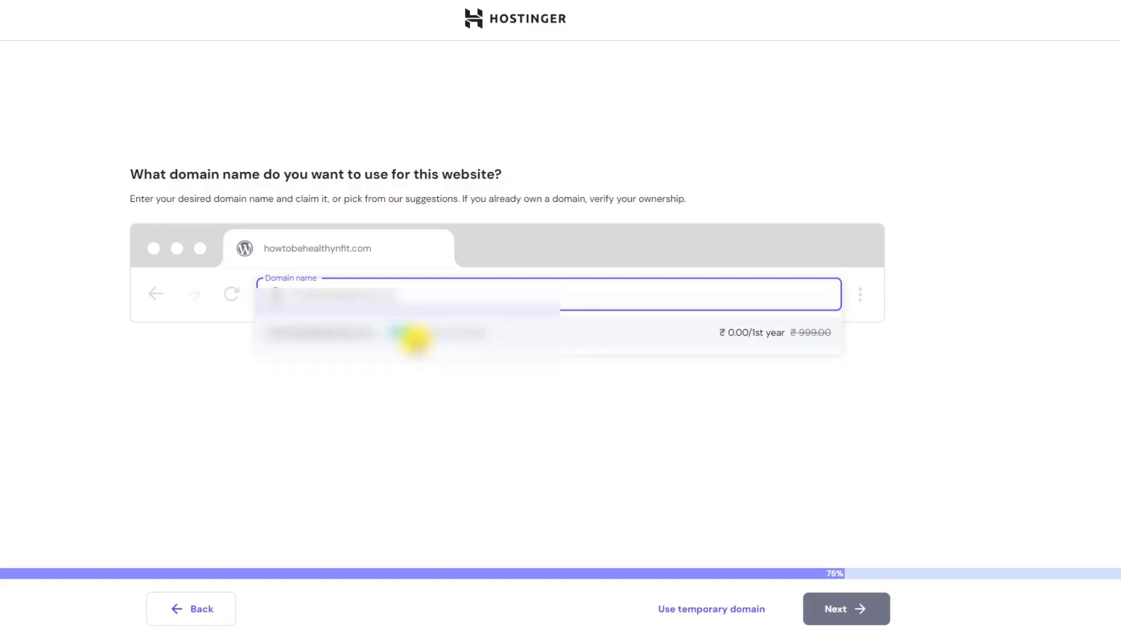
click(415, 334)
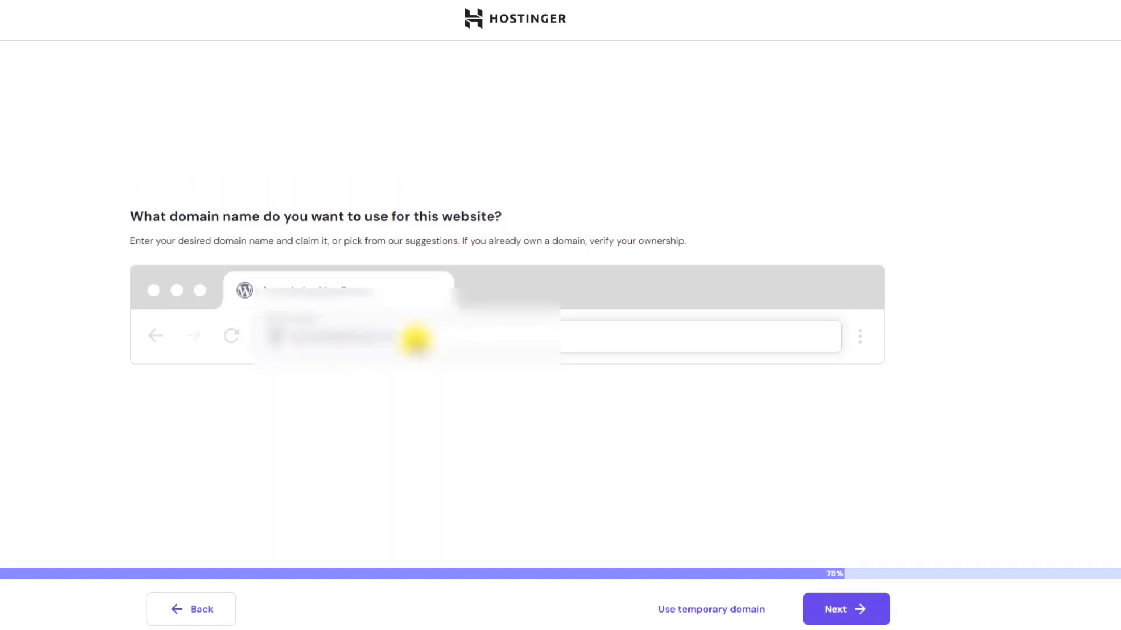
click(841, 612)
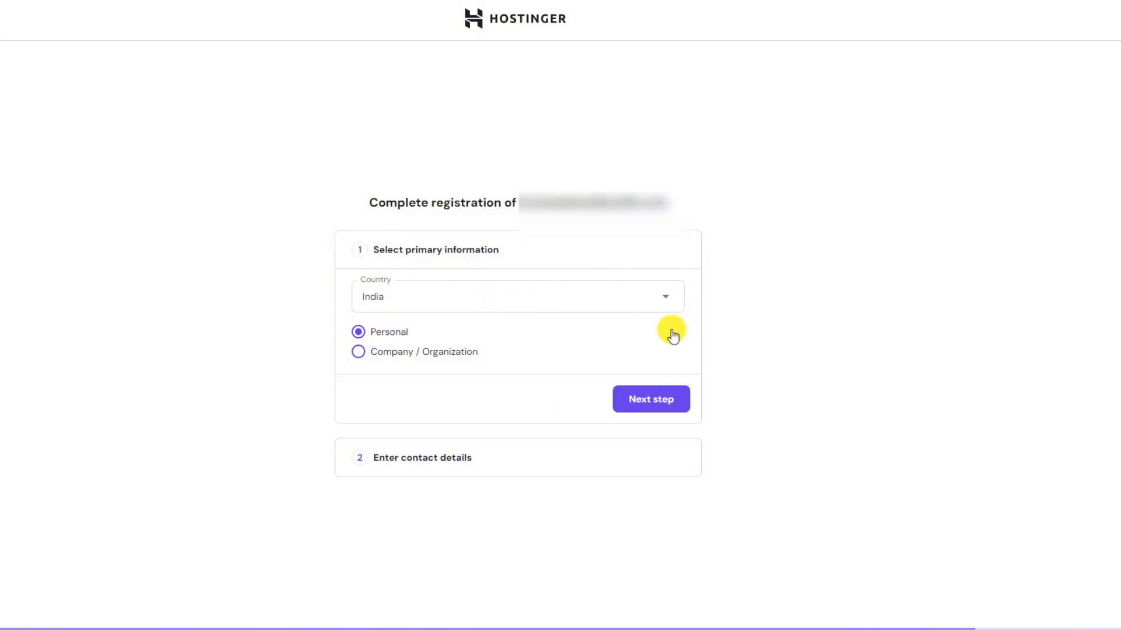
Keep India and Personal, note the domain suspension warning, and enter 1 as the address.
click(656, 397)
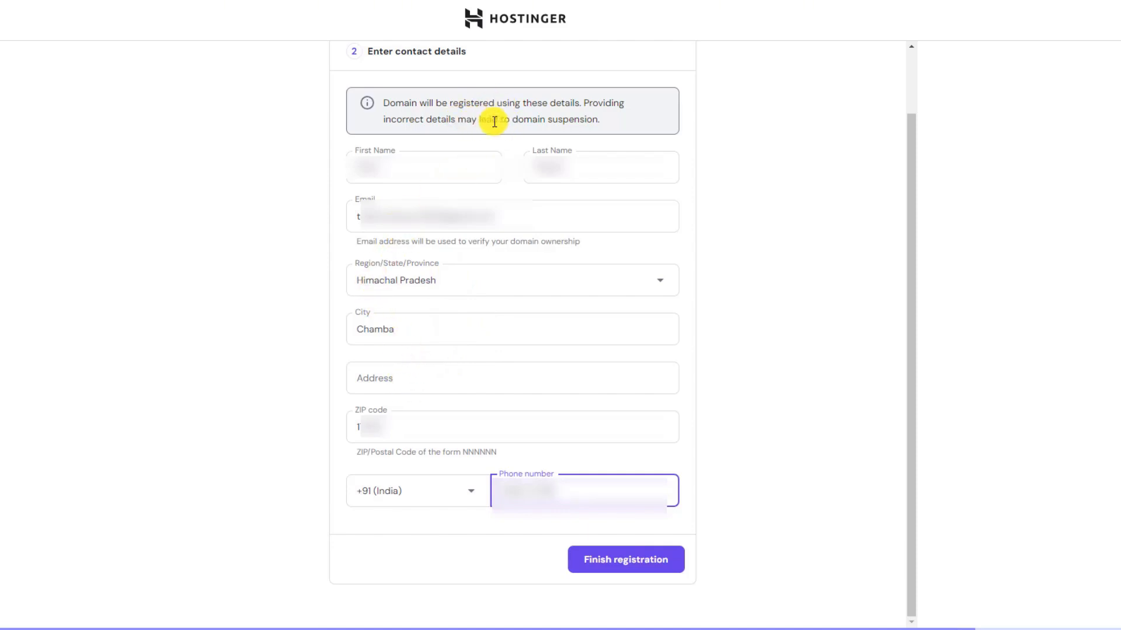
drag(511, 119, 603, 117)
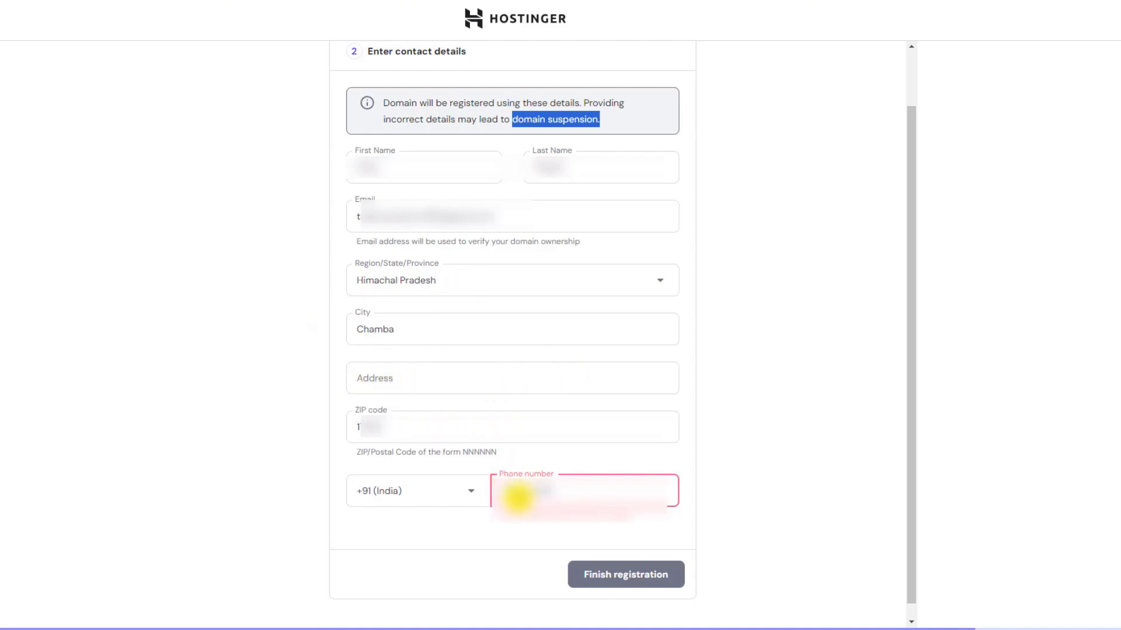
click(367, 380)
click(328, 373)
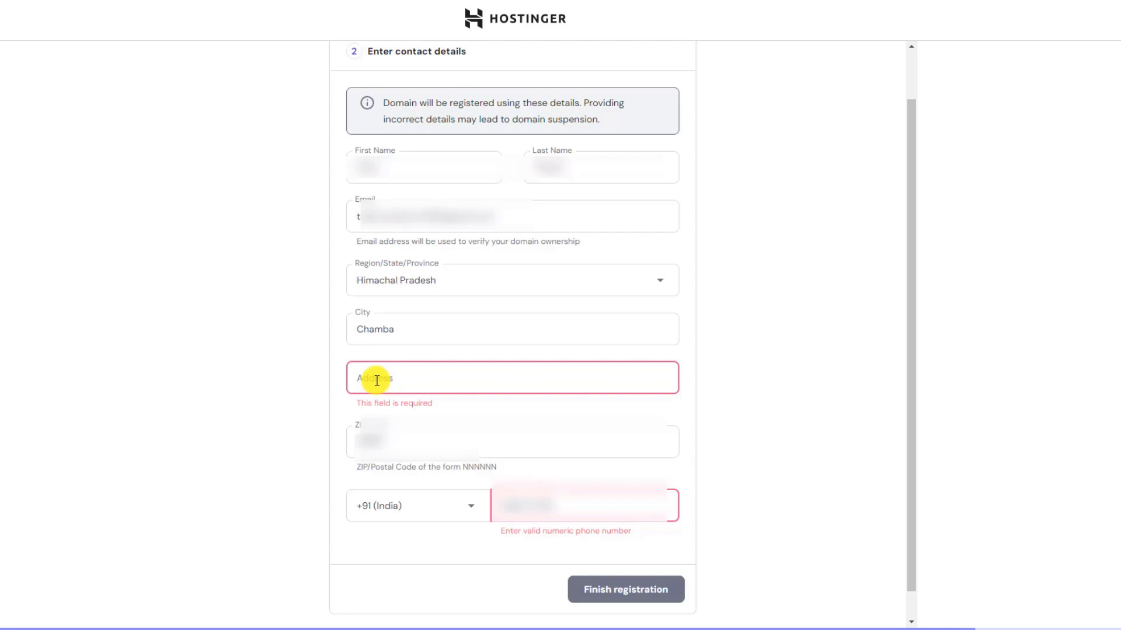
click(376, 380)
text(1)
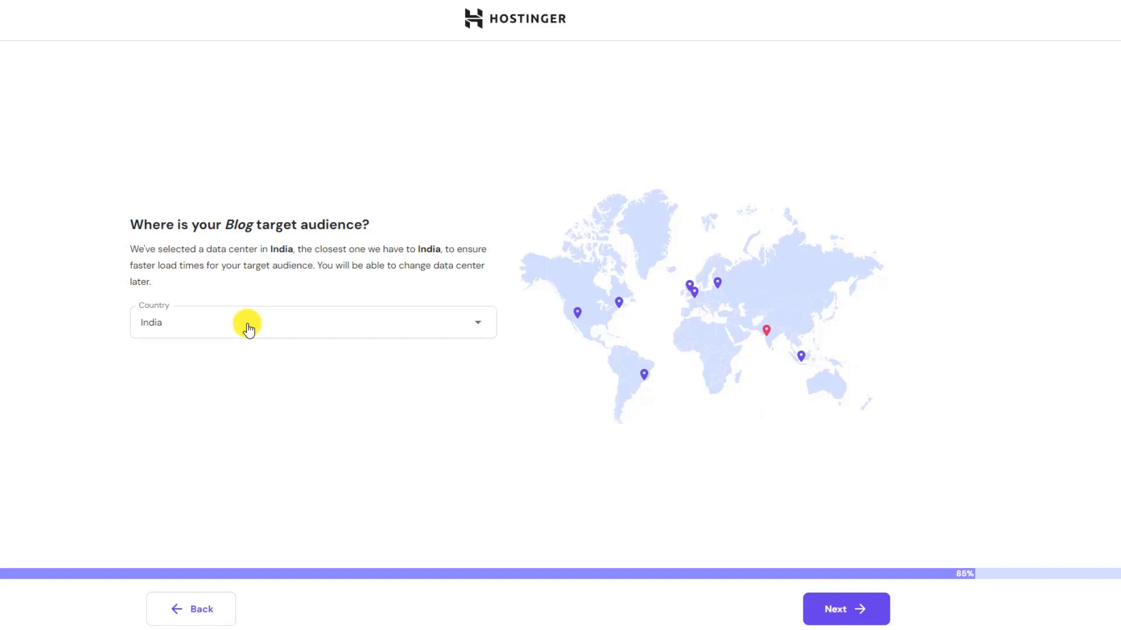
Choose United States, Massachusetts as the data center and start the WordPress install.
click(249, 330)
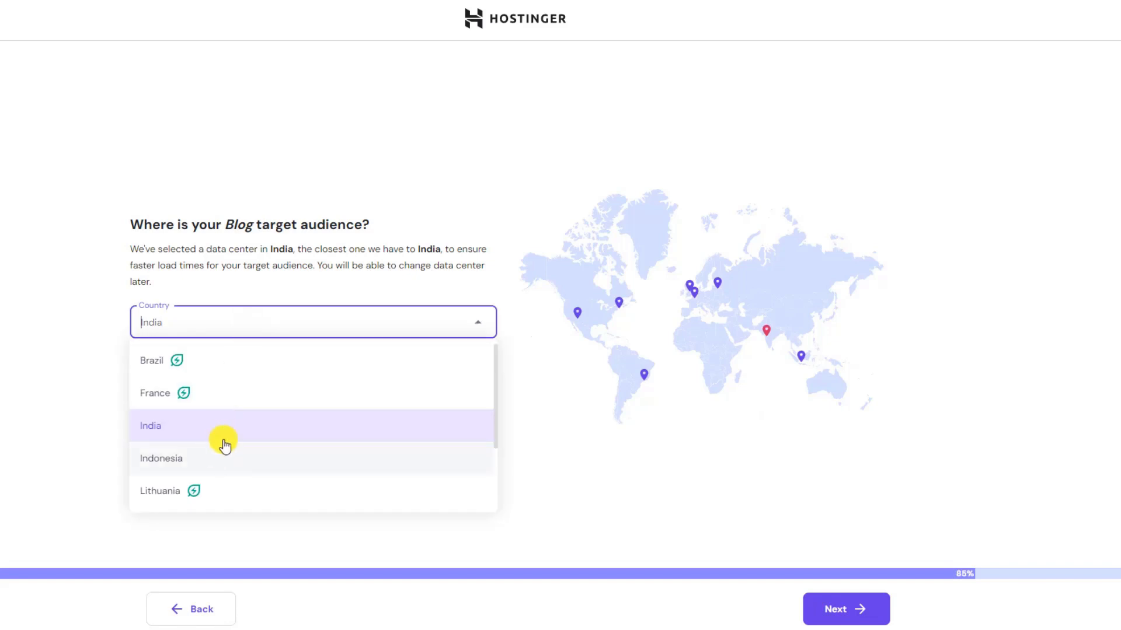
scroll(278, 441, down, 1)
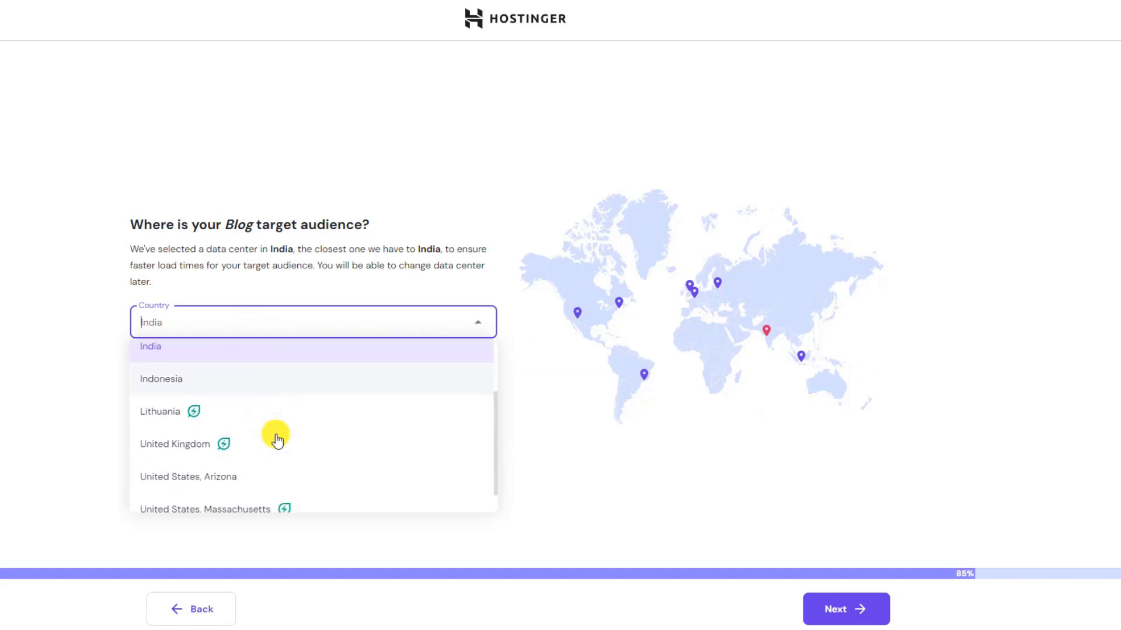
scroll(277, 440, down, 1)
click(278, 441)
mouse_move(847, 624)
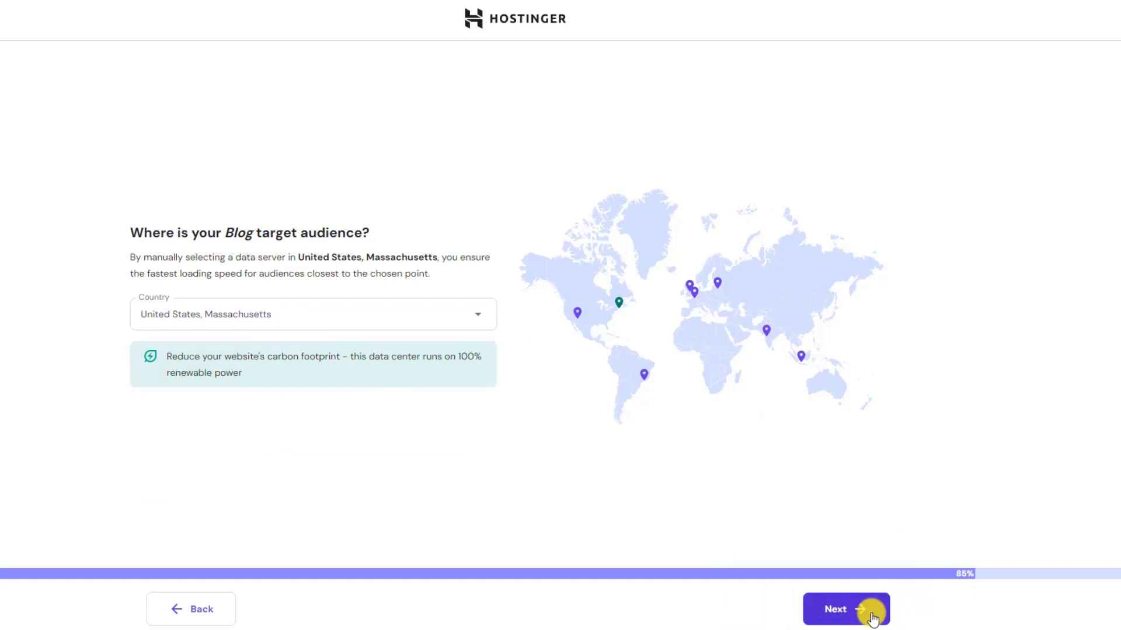
click(845, 609)
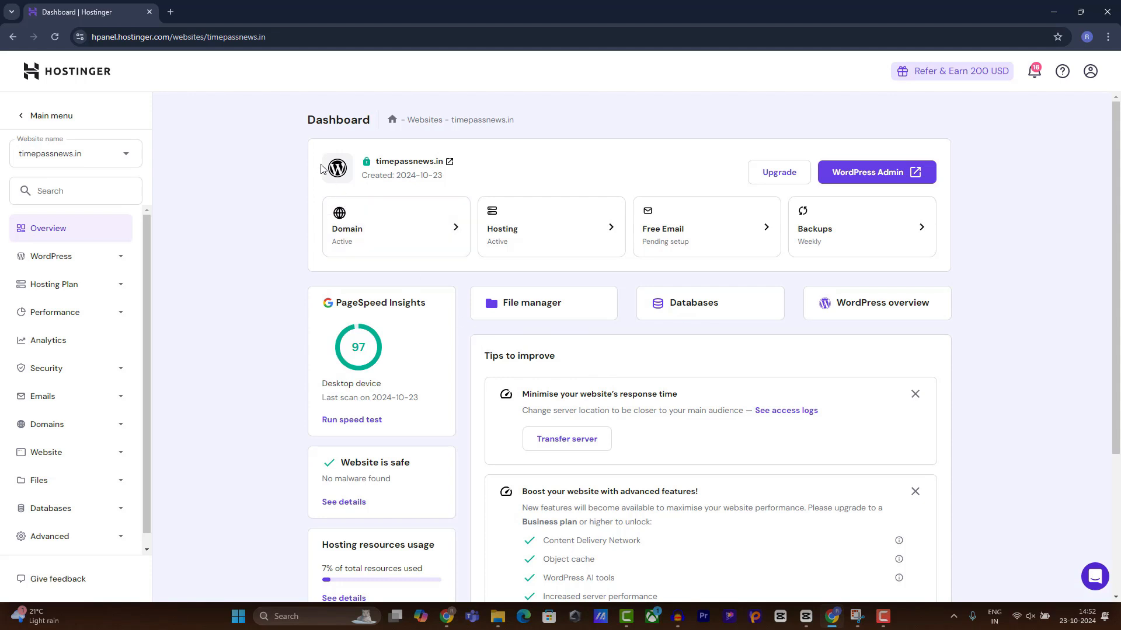
Open Gmail in a new tab through a 'gm' search.
click(170, 13)
text(gm)
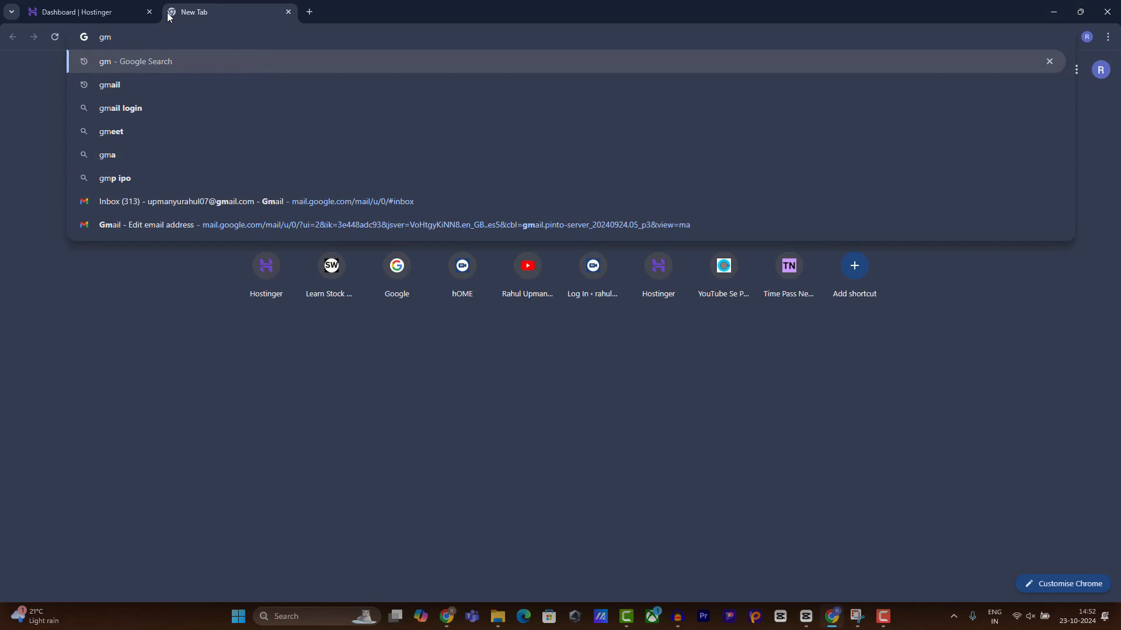
key(Return)
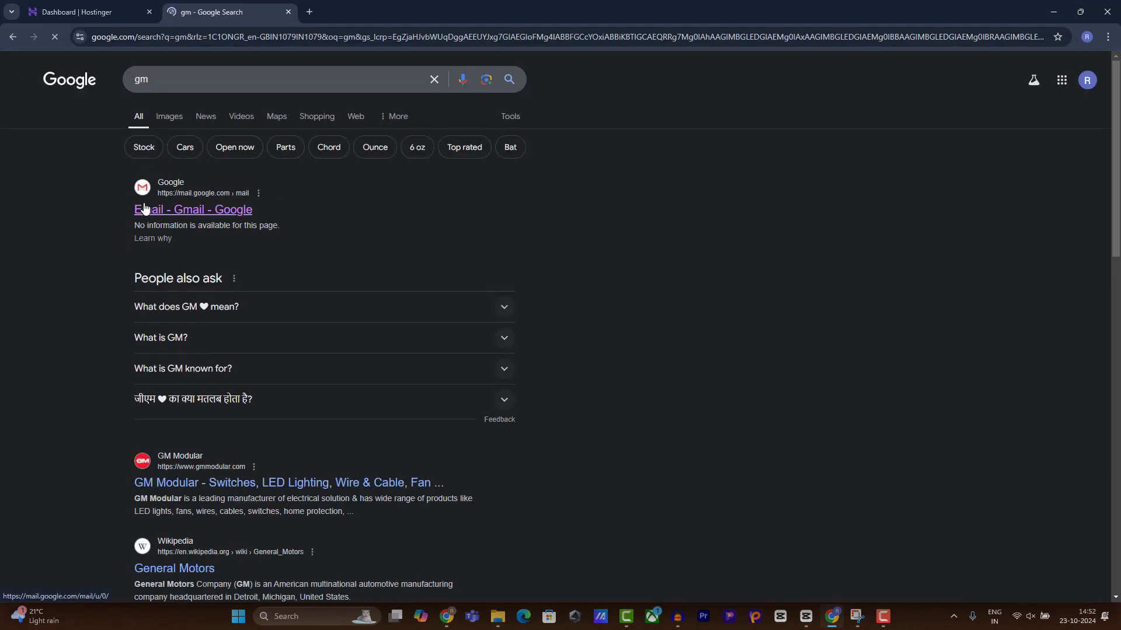
click(146, 209)
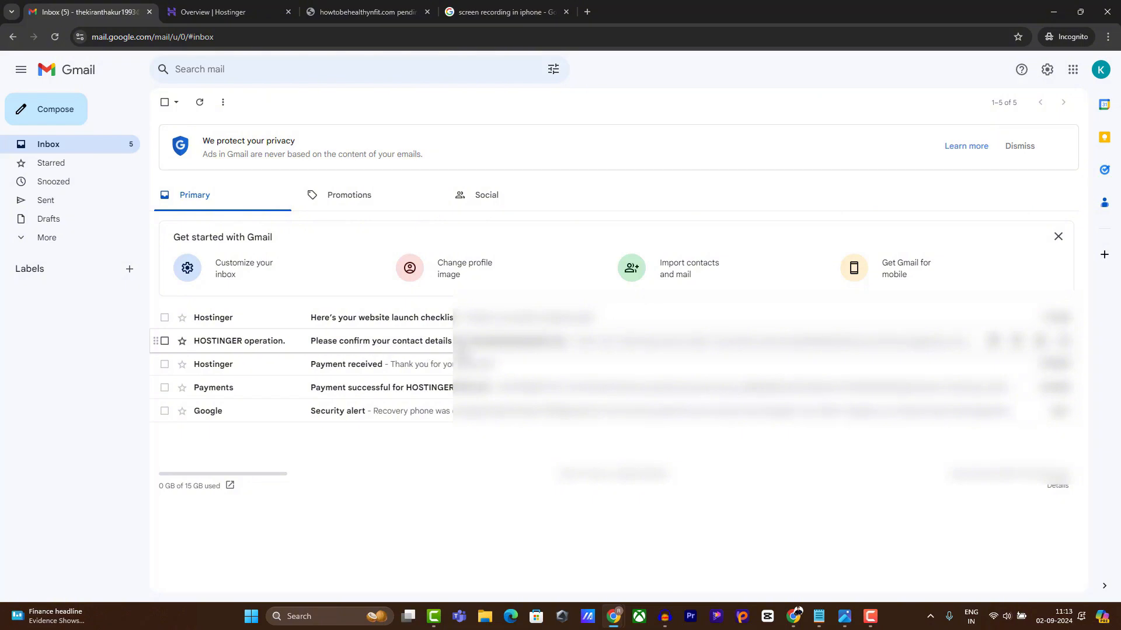
Open the Hostinger 'Please confirm your contact details' email and follow its link.
click(484, 345)
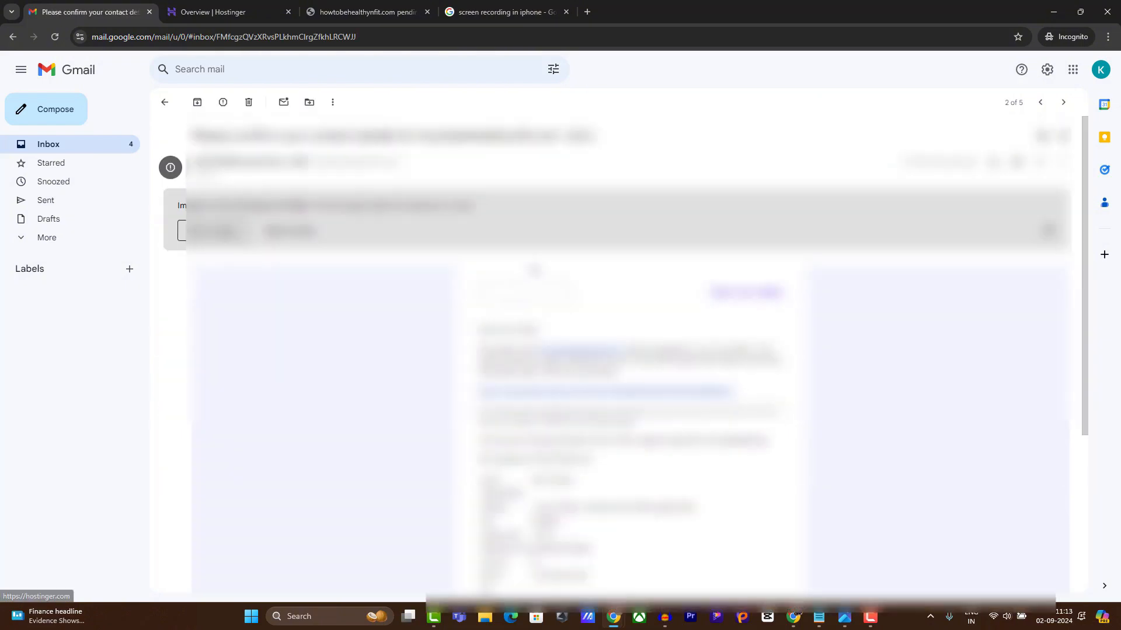
scroll(535, 270, down, 2)
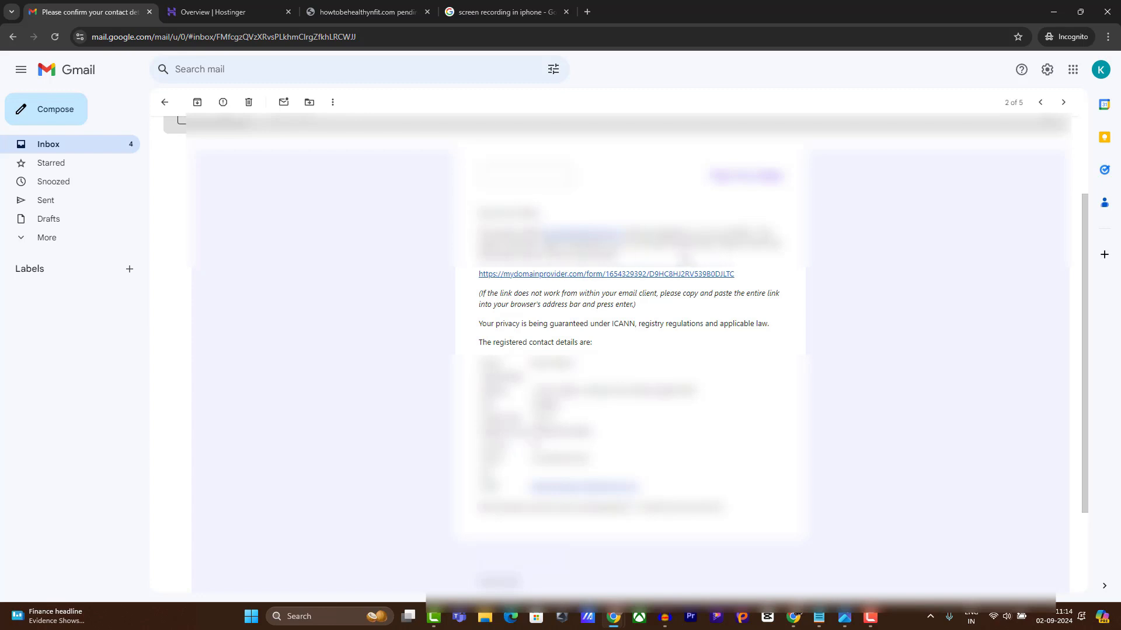
click(565, 274)
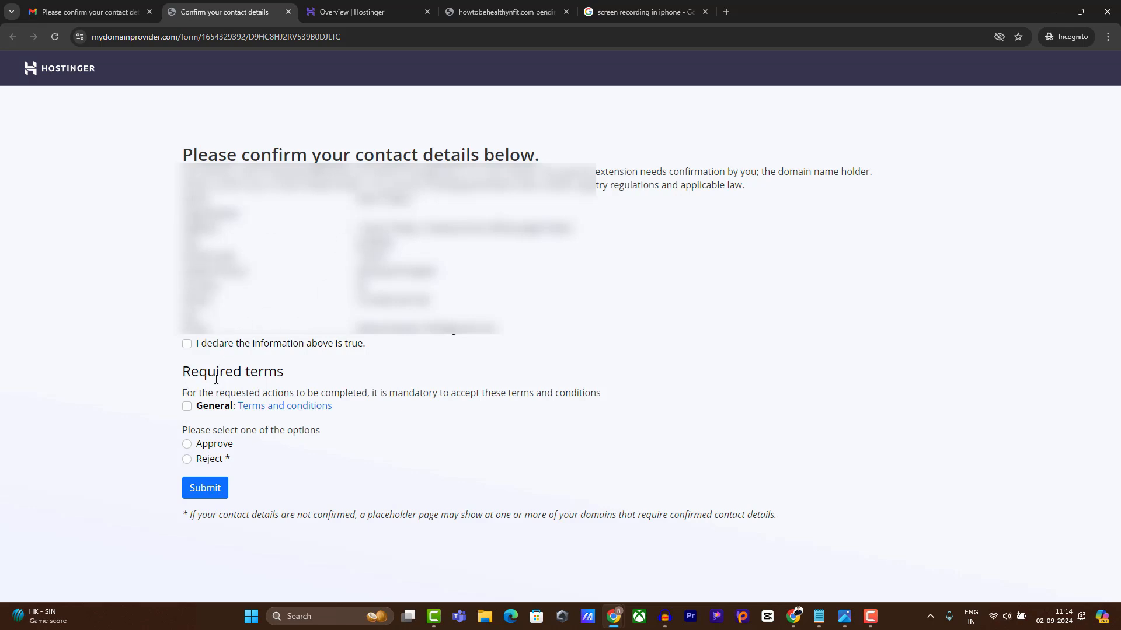
Declare the details true, accept the general terms, select Approve, and submit.
click(187, 346)
click(187, 407)
click(186, 445)
click(193, 490)
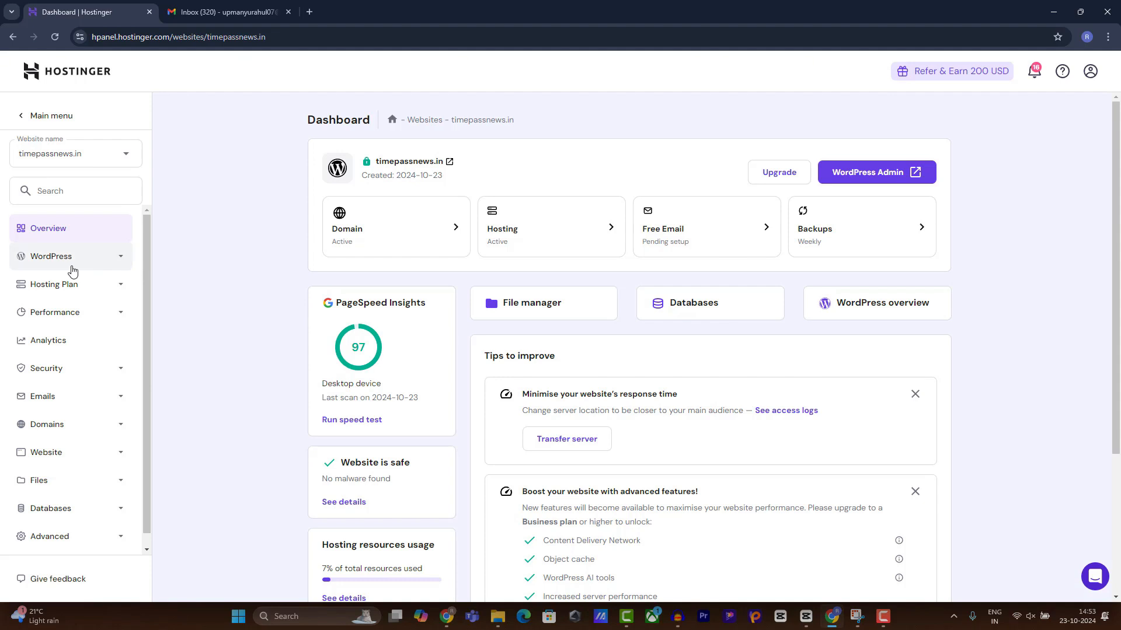
Open the WordPress Overview for timepassnews.in and review Core settings like Force HTTPS and LiteSpeed.
click(51, 257)
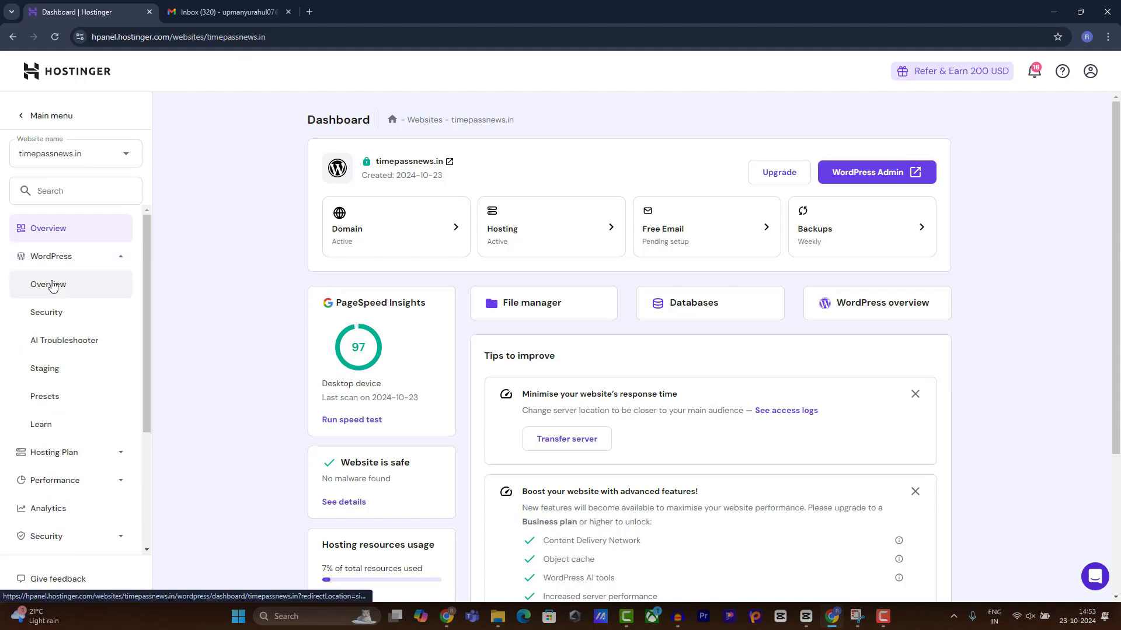
click(49, 284)
scroll(571, 289, down, 3)
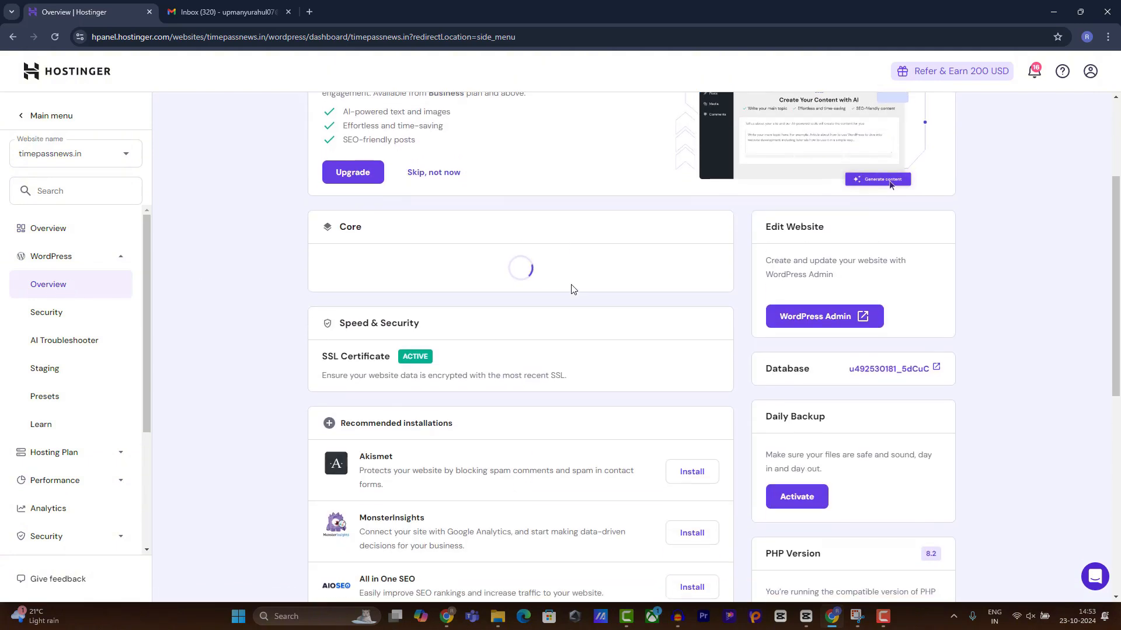
scroll(379, 305, down, 3)
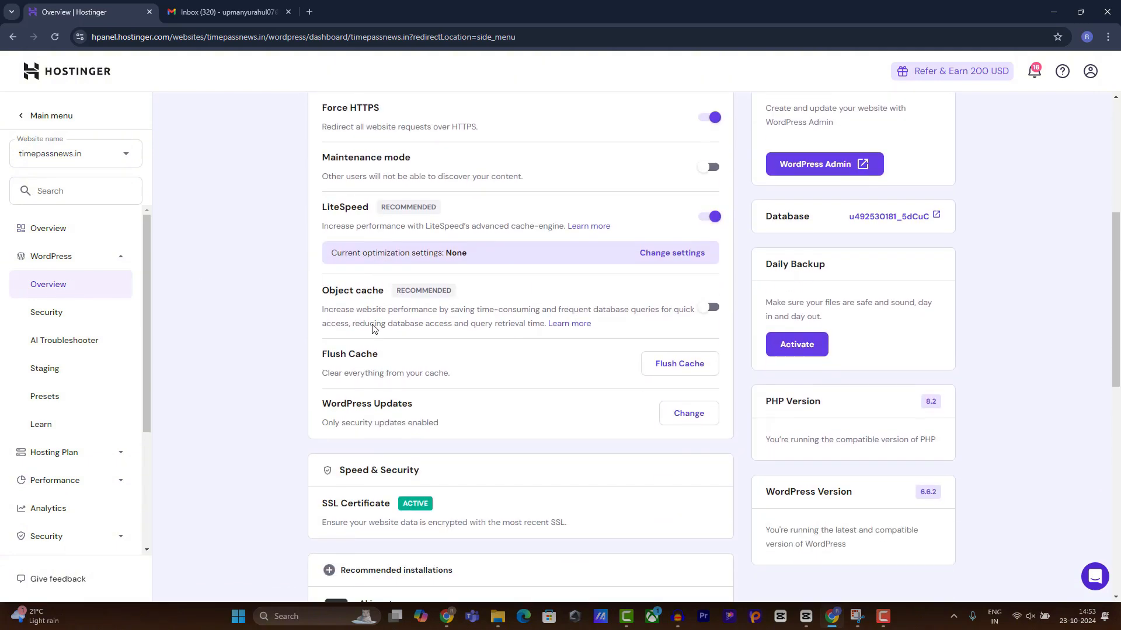
scroll(385, 420, up, 2)
scroll(392, 545, down, 1)
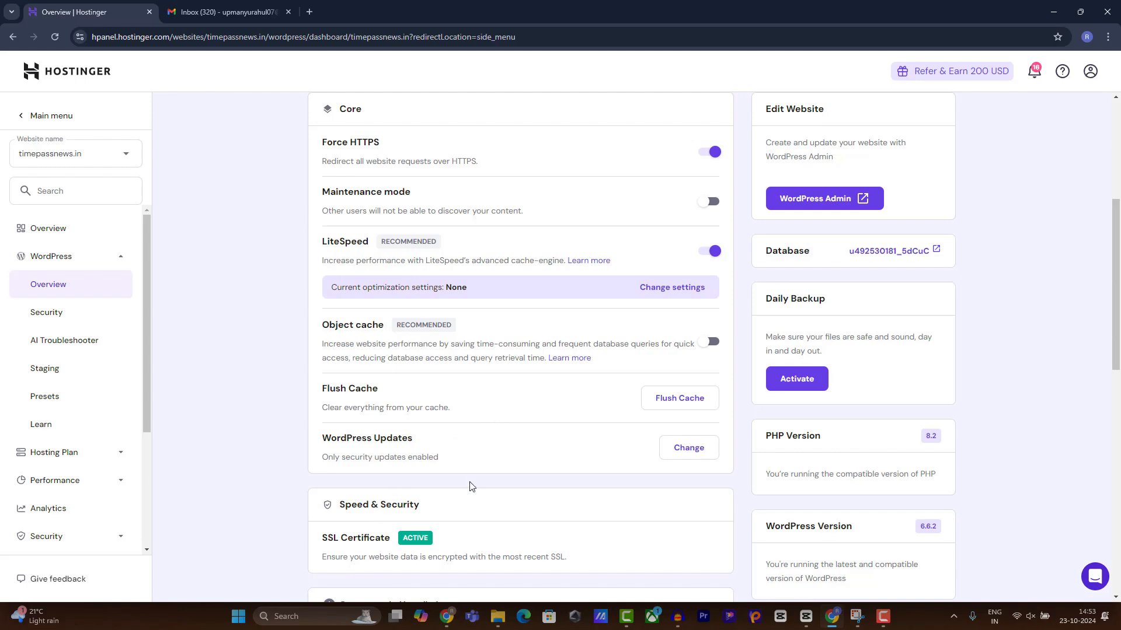
scroll(471, 486, up, 5)
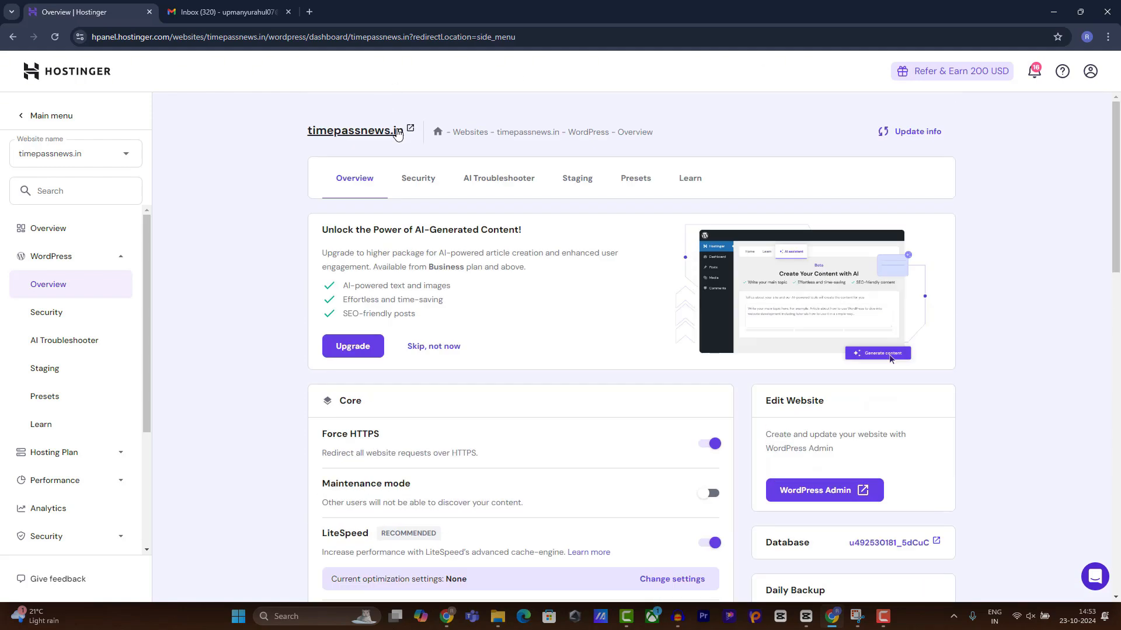
Open the live timepassnews.in site and scroll through its homepage.
click(396, 132)
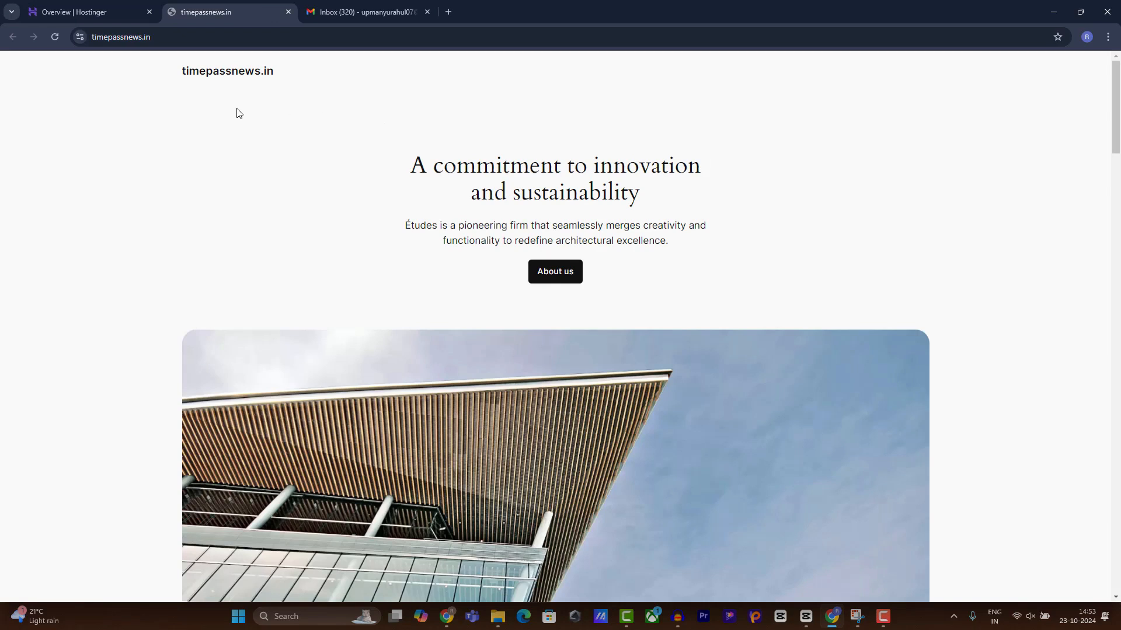
scroll(251, 150, down, 6)
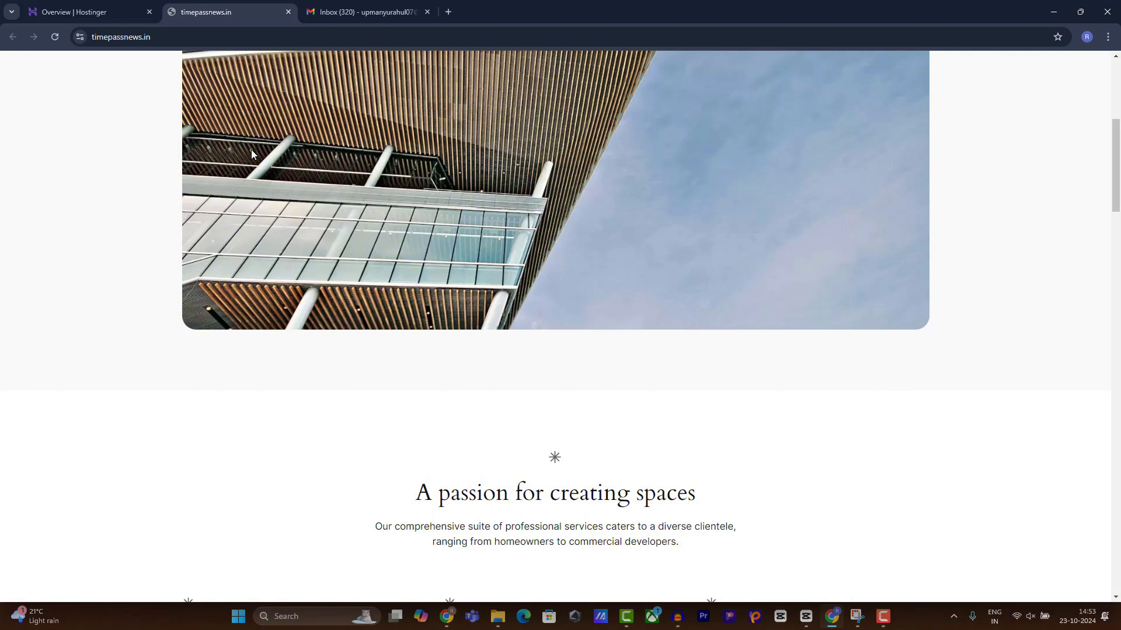
drag(157, 36, 94, 38)
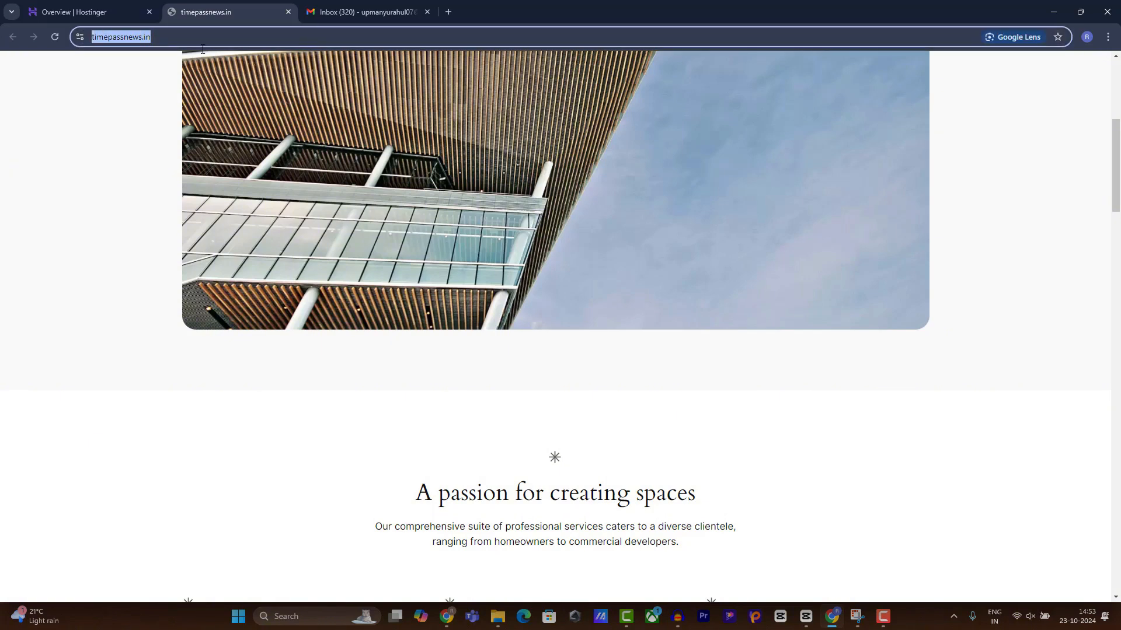
scroll(483, 167, down, 1)
drag(1115, 175, 1117, 105)
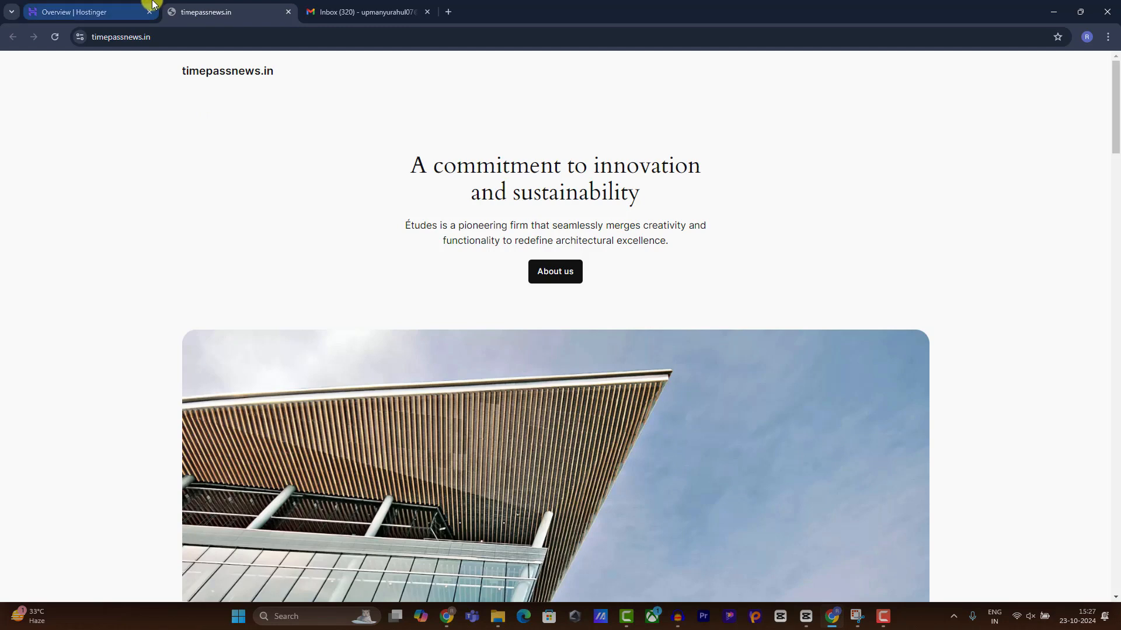
Append /wp-admin to the timepassnews.in address.
click(180, 41)
click(181, 40)
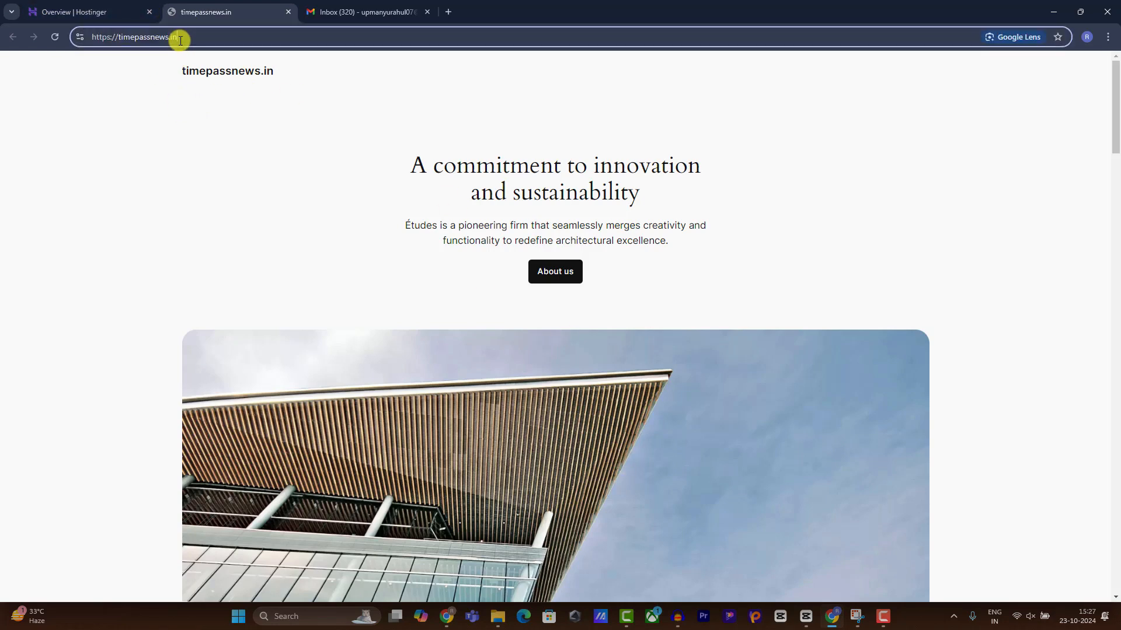
text(/wp-admin)
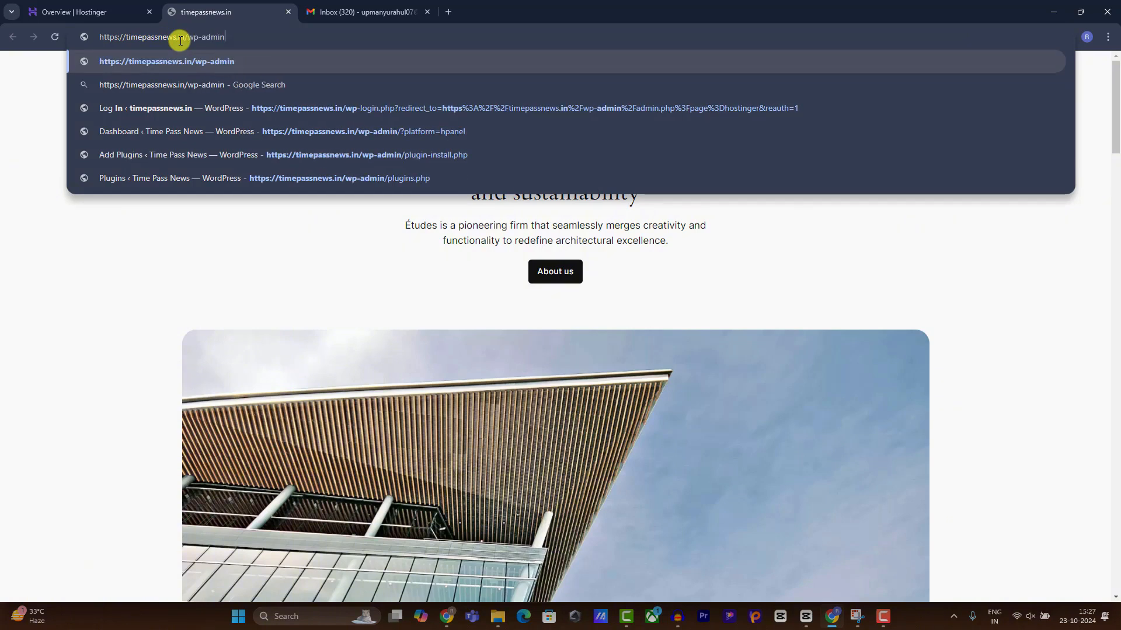
Load timepassnews.in/wp-admin and accept the autofilled login username and password.
key(Return)
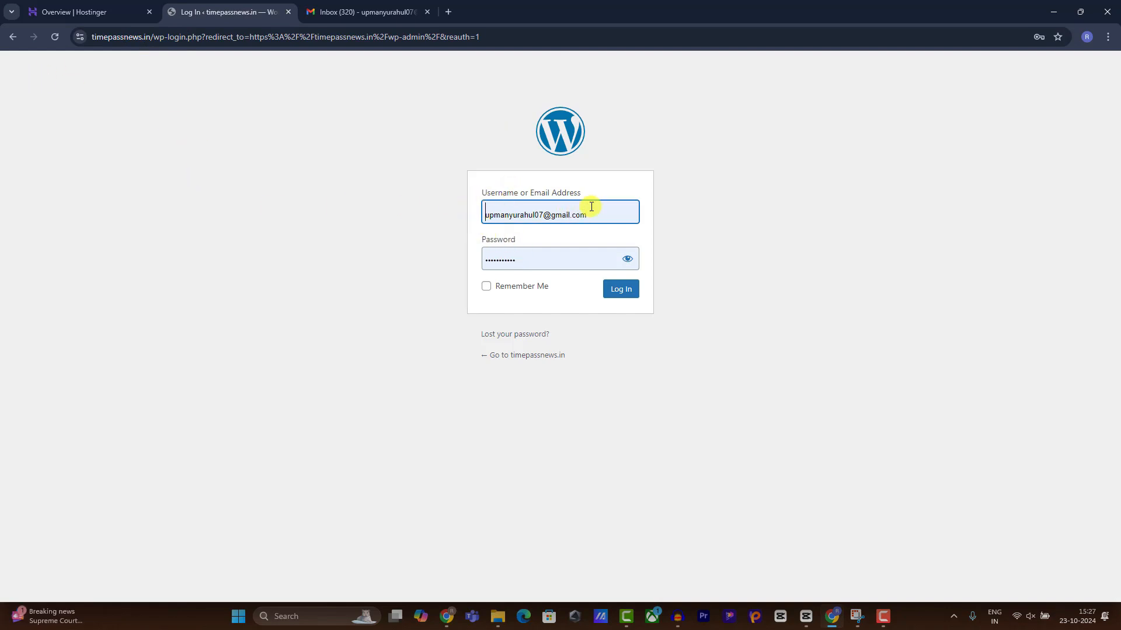
drag(590, 208, 465, 250)
click(471, 255)
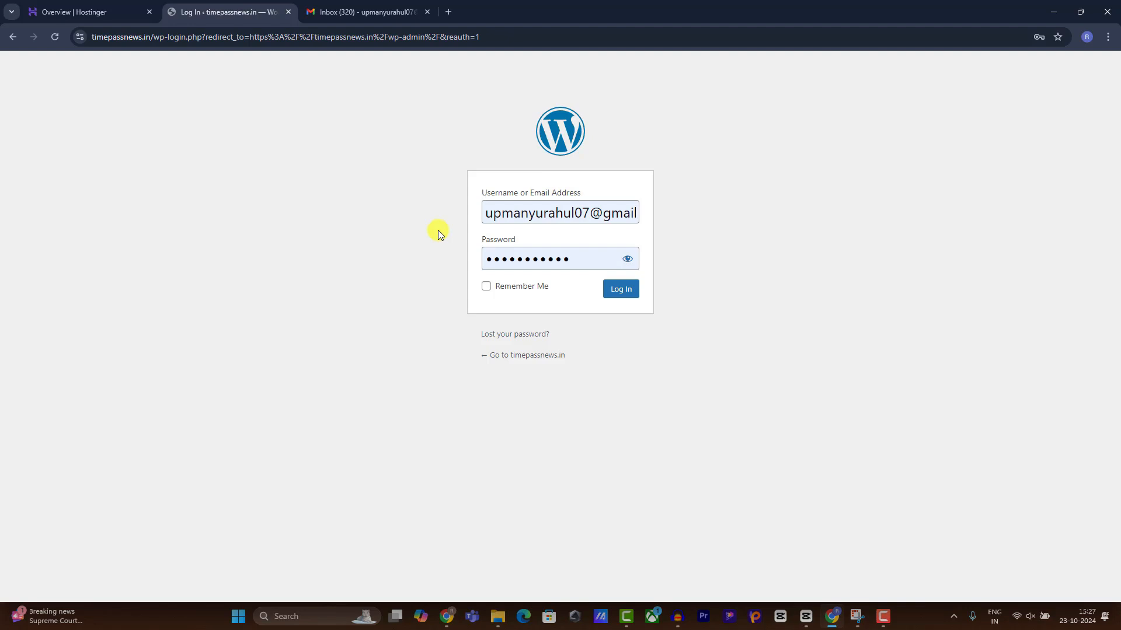
From Hostinger's Websites list, open WordPress Admin for timepassnews.in.
click(74, 11)
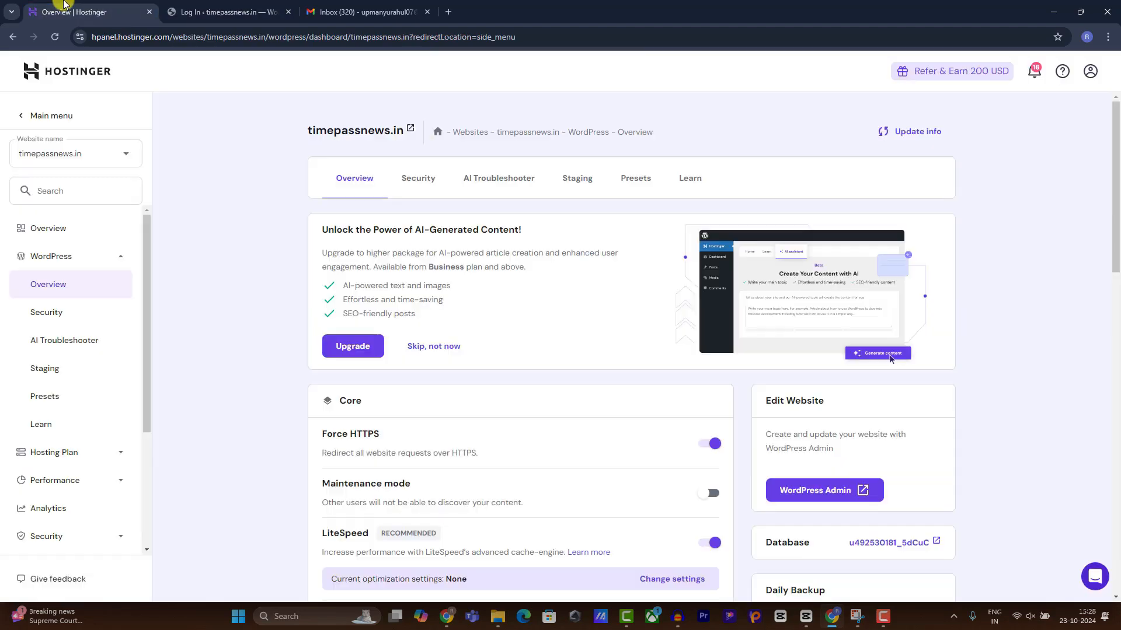
click(60, 76)
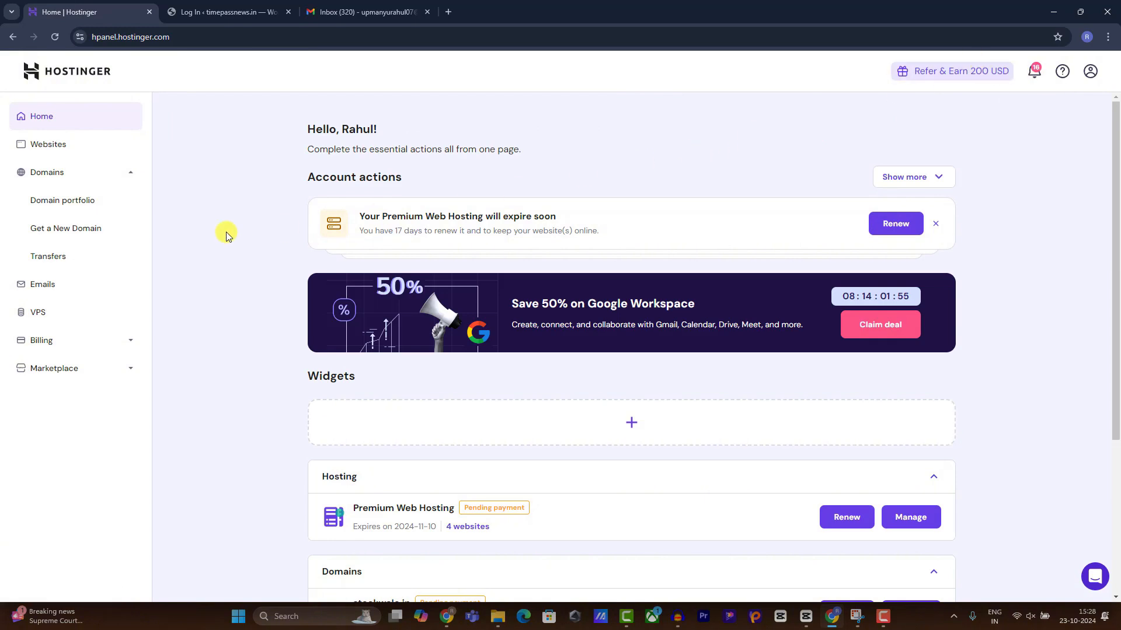
click(52, 146)
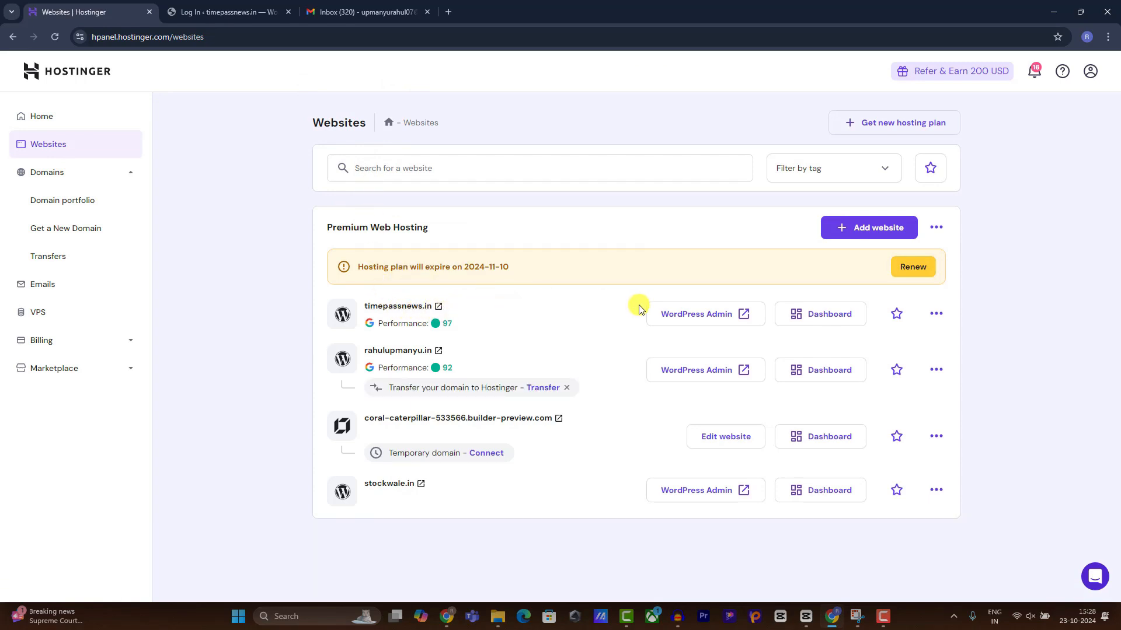
click(660, 313)
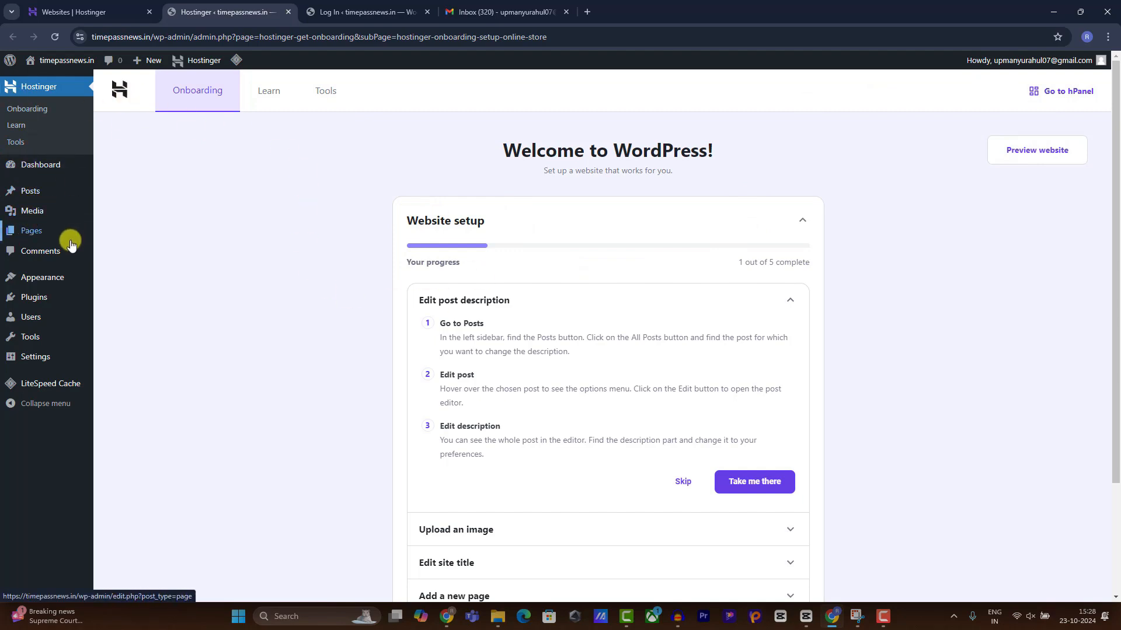
Bulk-deactivate Hostinger Easy Onboarding, Hostinger Tools and LiteSpeed Cache.
mouse_move(63, 300)
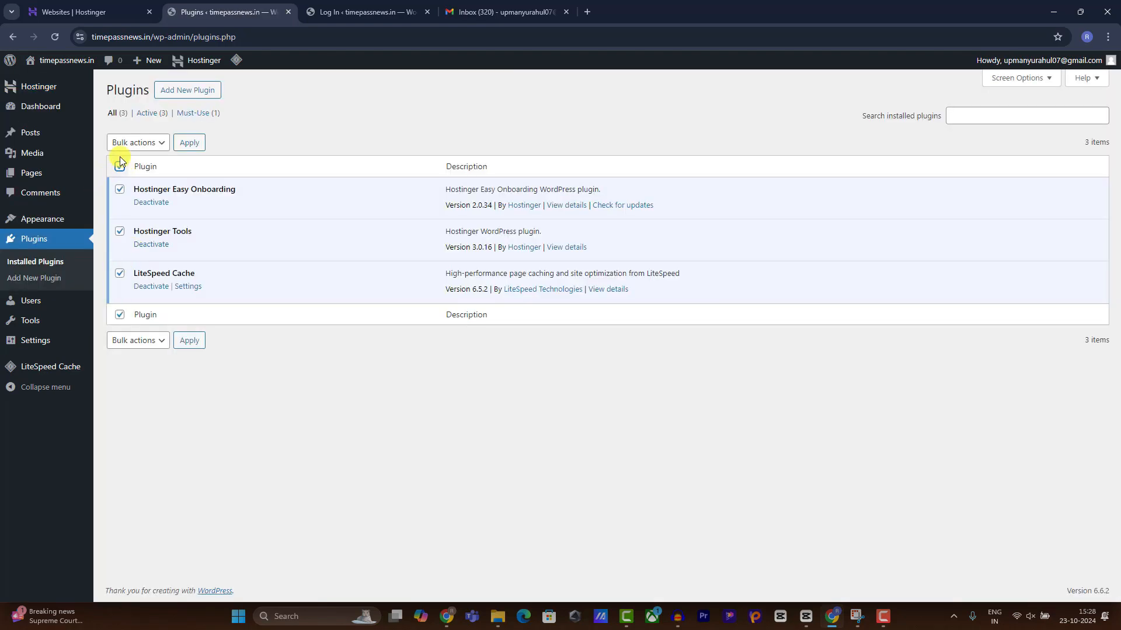
click(125, 143)
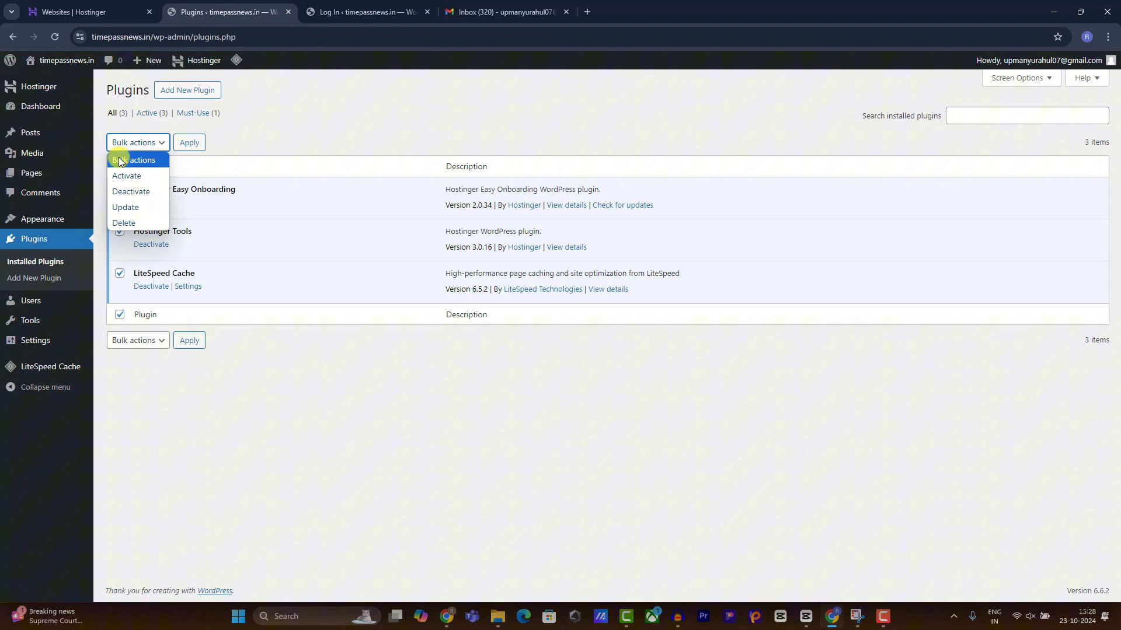
click(131, 191)
click(191, 143)
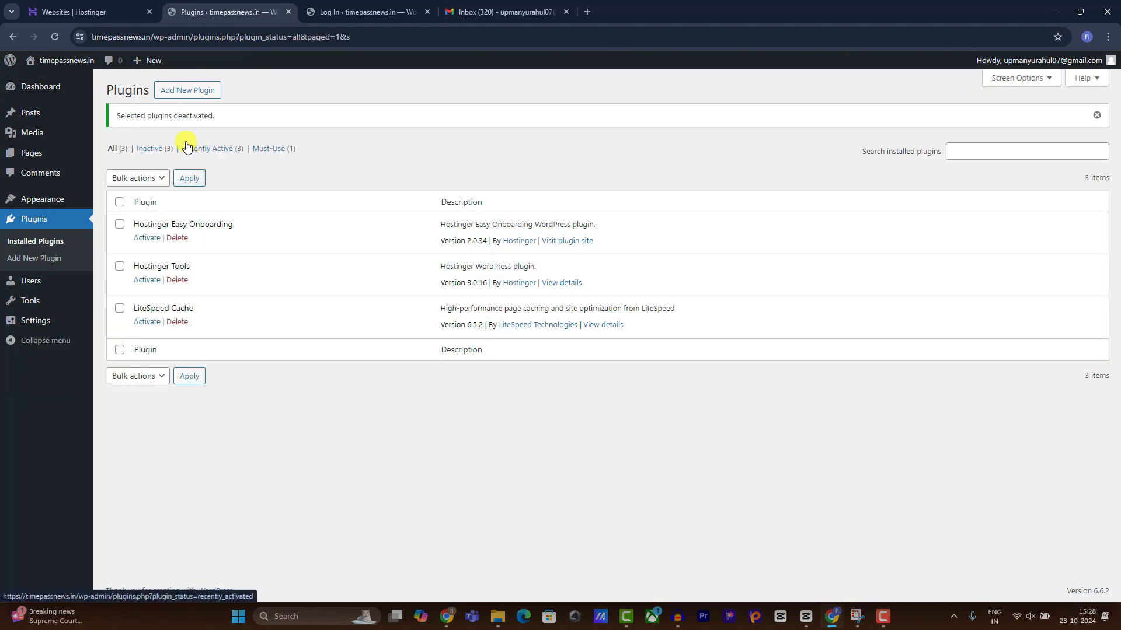
Bulk-delete all three plugins and confirm deleting them with their data.
click(120, 202)
click(133, 177)
click(125, 258)
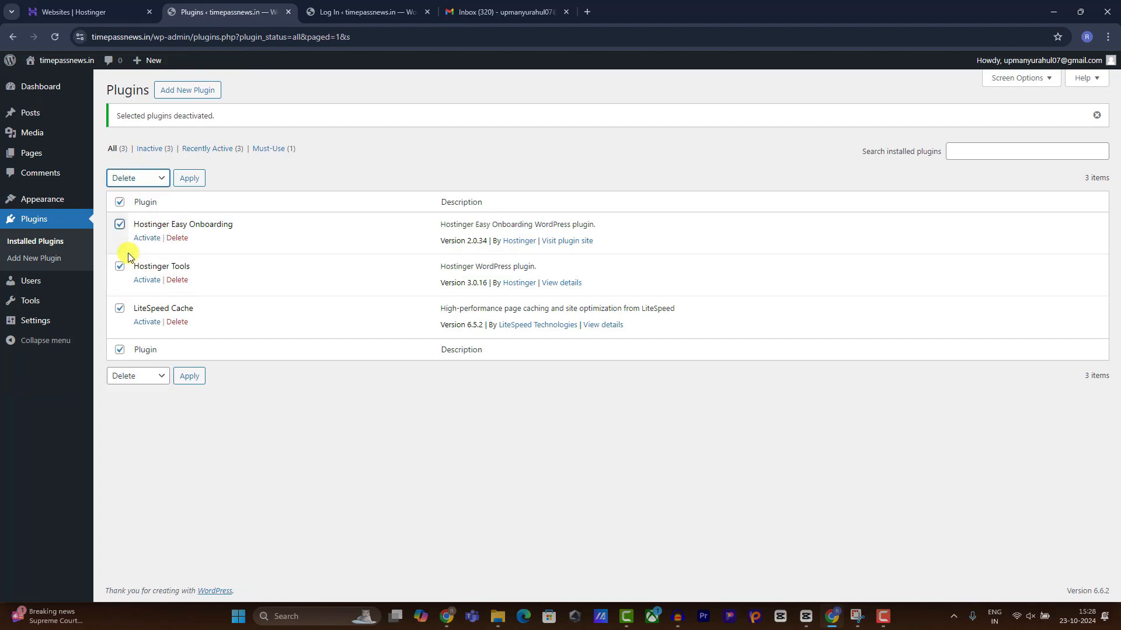
click(189, 178)
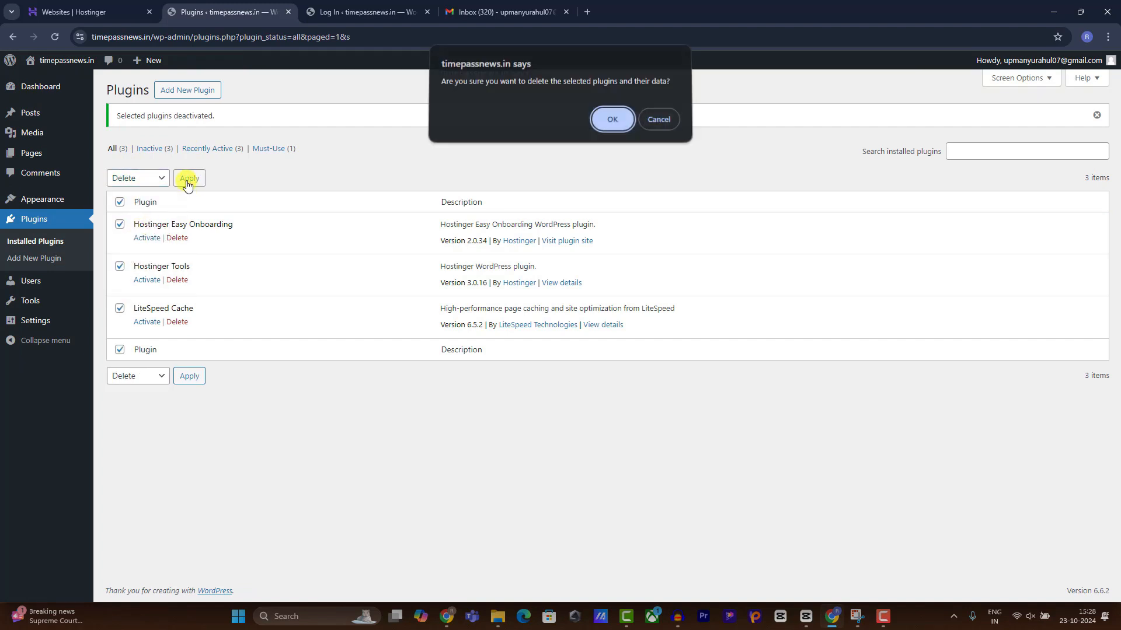
click(598, 121)
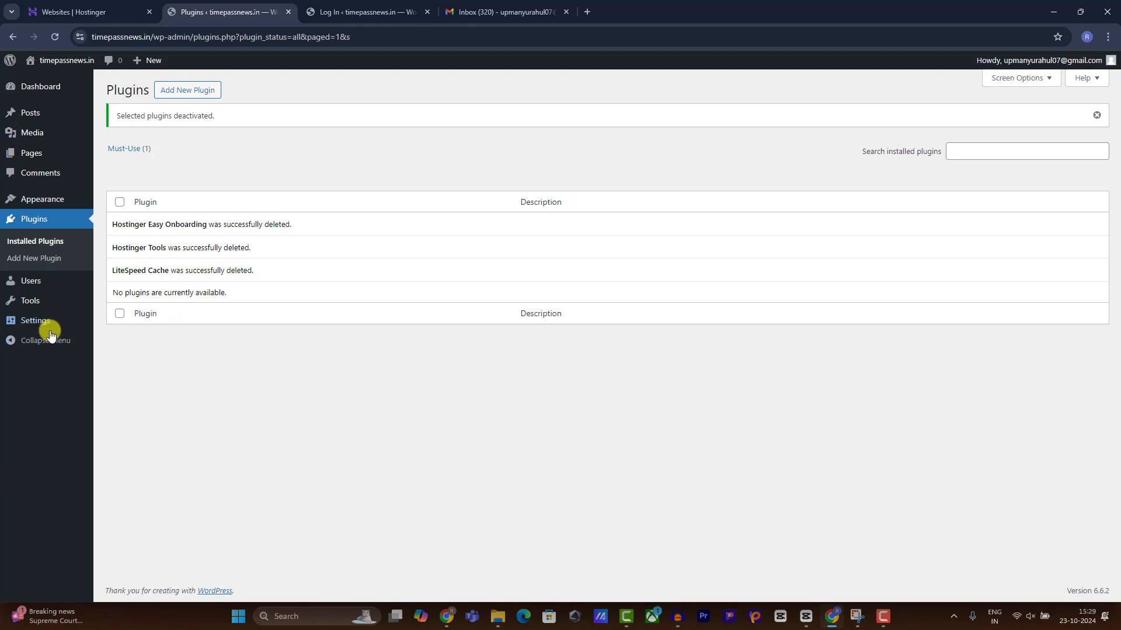
Open Users > All Users to confirm the site has only a single administrator.
mouse_move(49, 120)
mouse_move(66, 157)
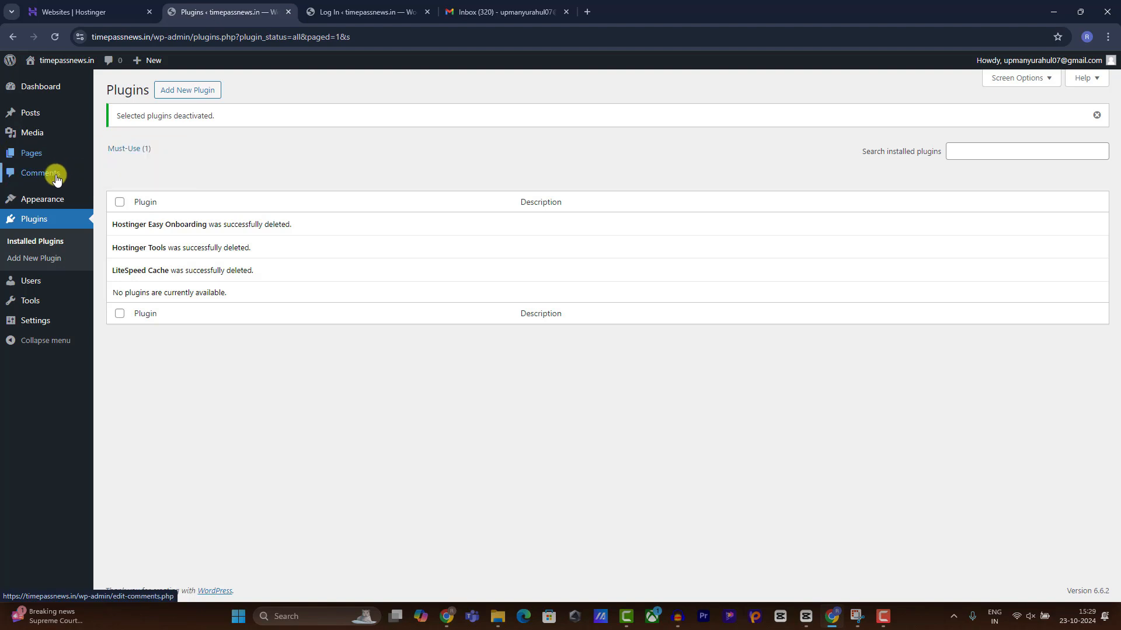
mouse_move(58, 200)
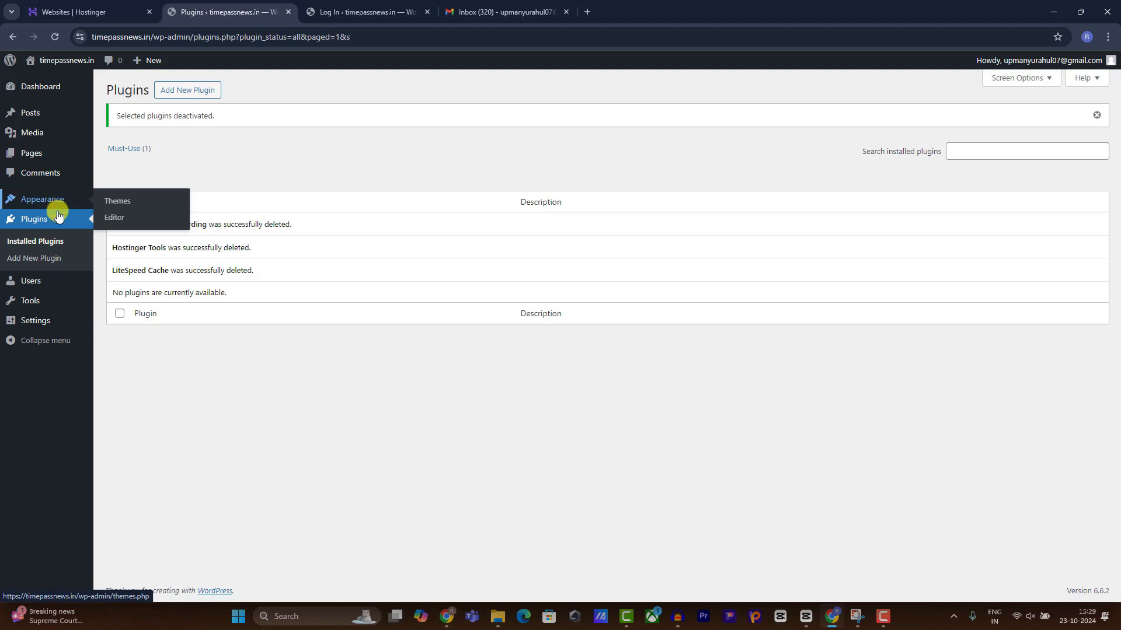
mouse_move(50, 290)
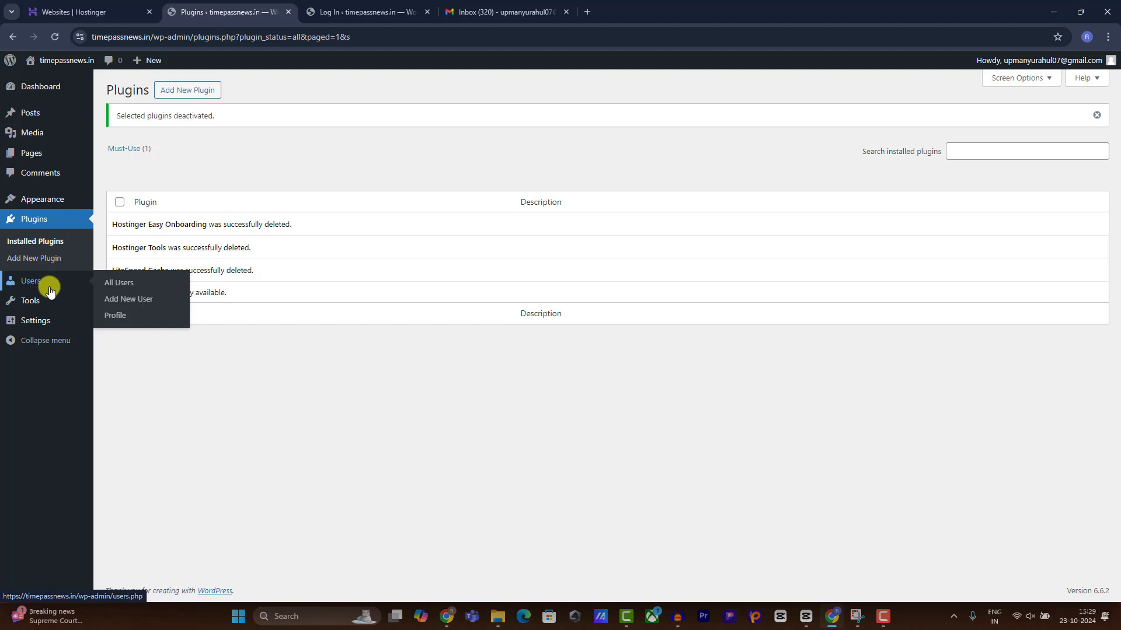
click(111, 283)
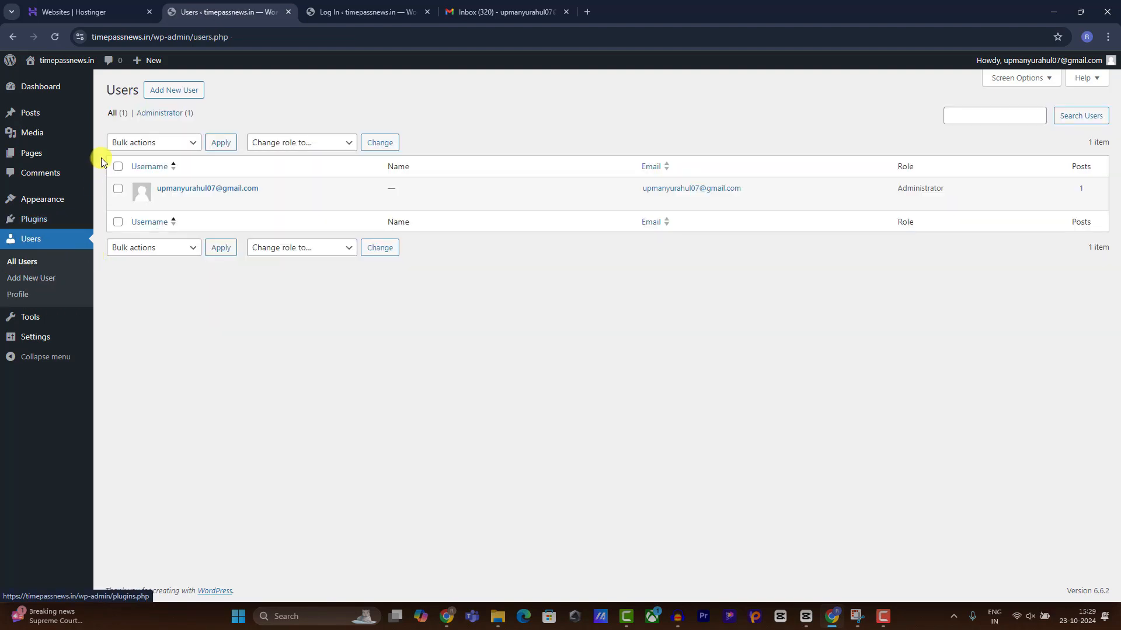
Check the roles offered for a new user, then discard the form for General Settings.
click(179, 94)
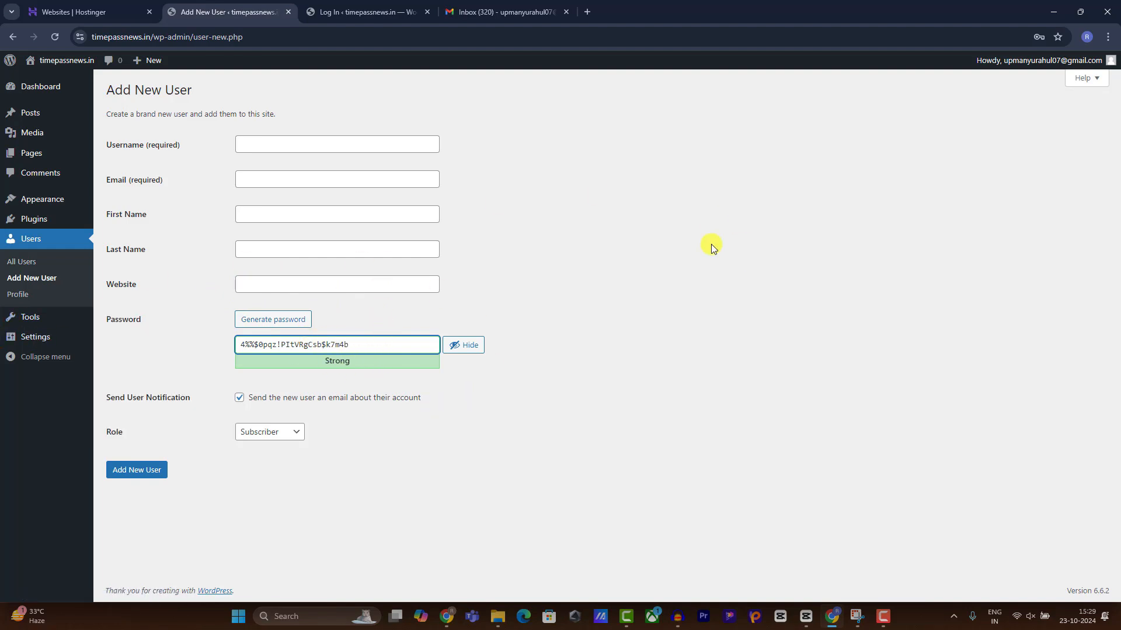
click(269, 432)
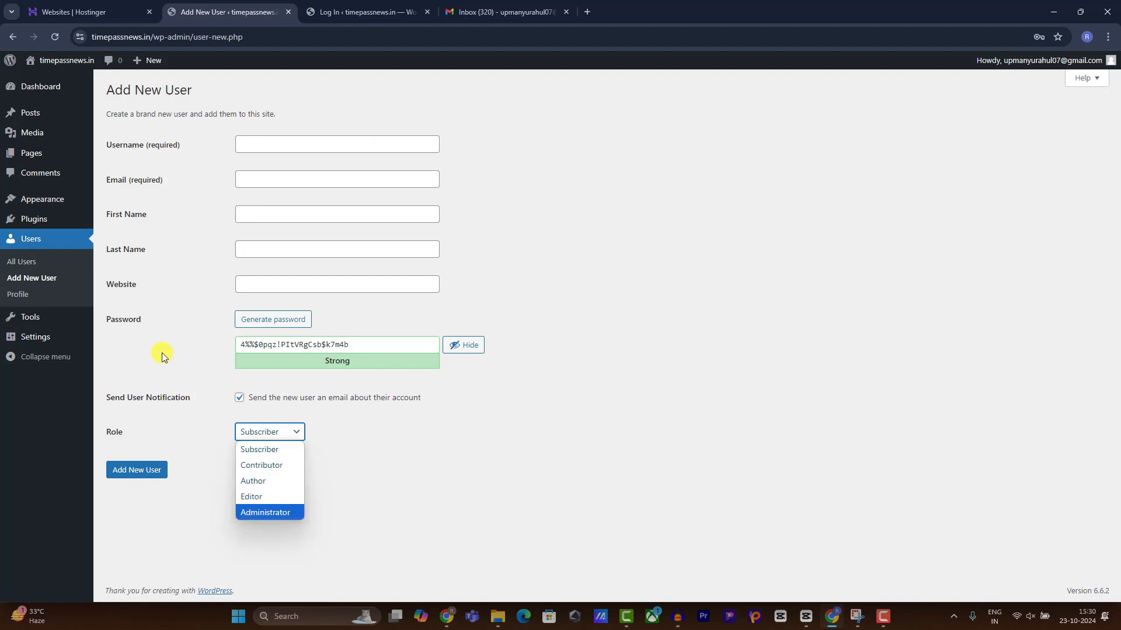
click(30, 336)
click(609, 111)
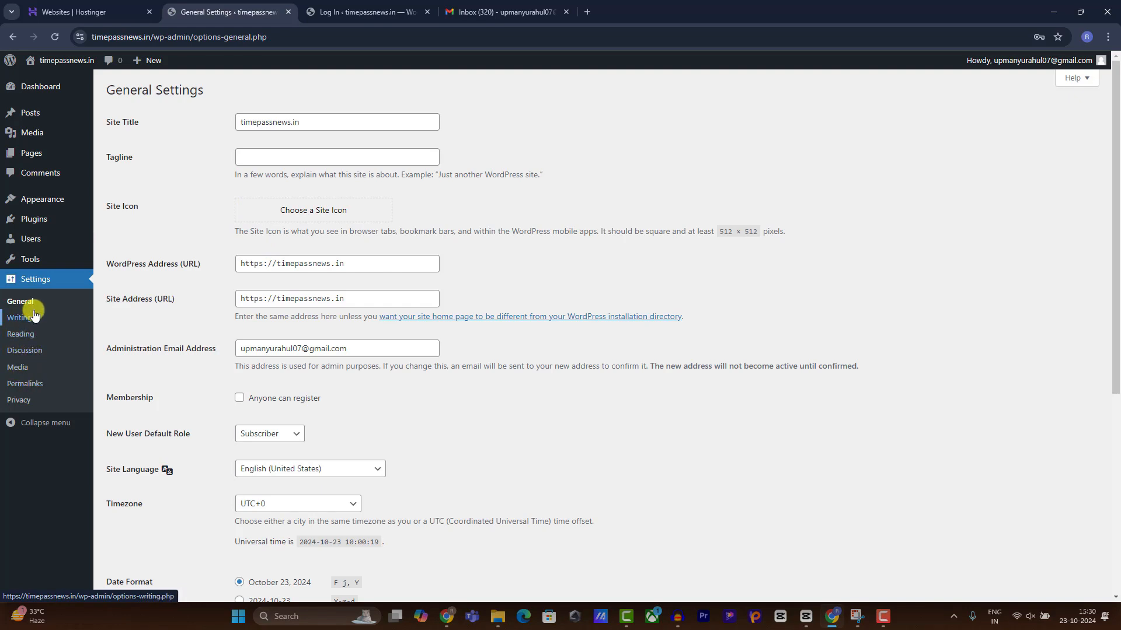
Change the site title from timepassnews.in to 'Time Pass News'.
drag(326, 122, 175, 125)
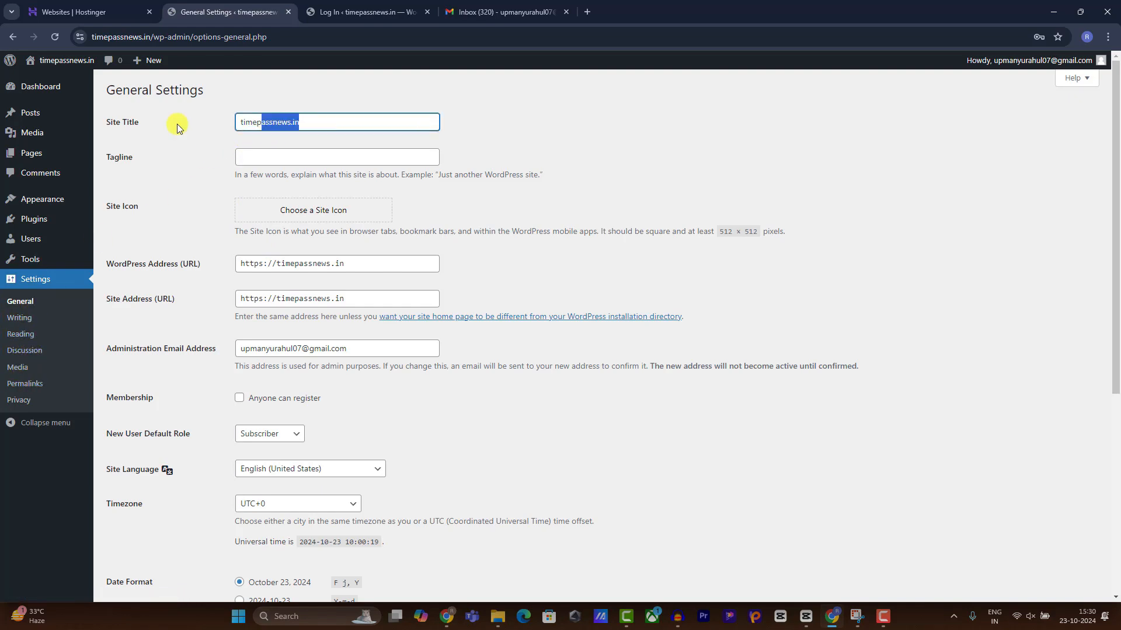
text(Timet)
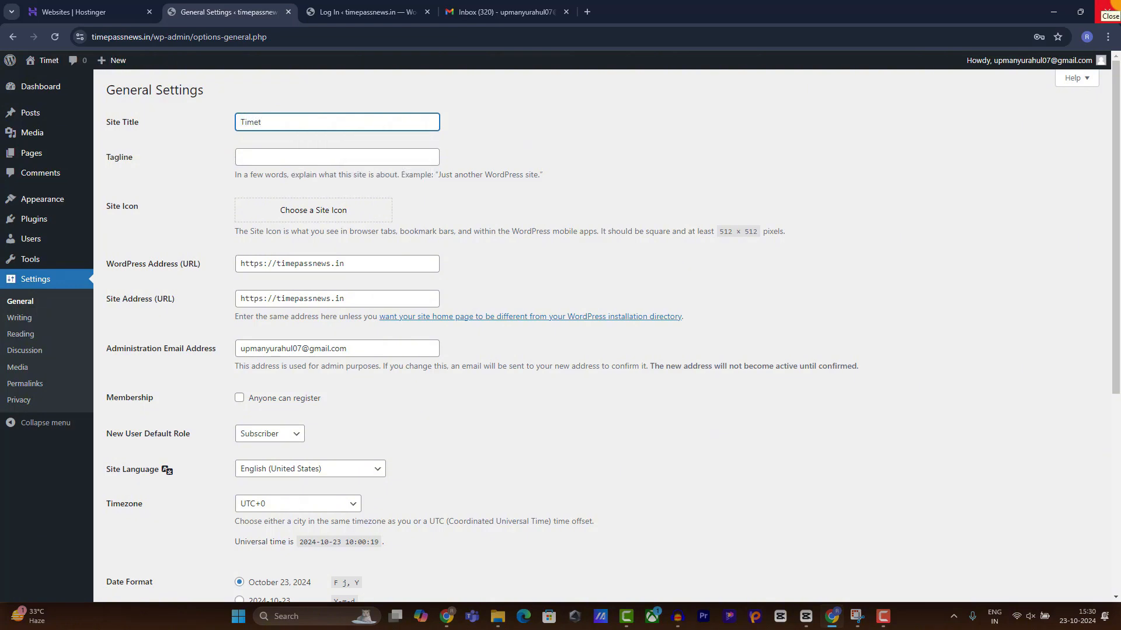
key(BackSpace)
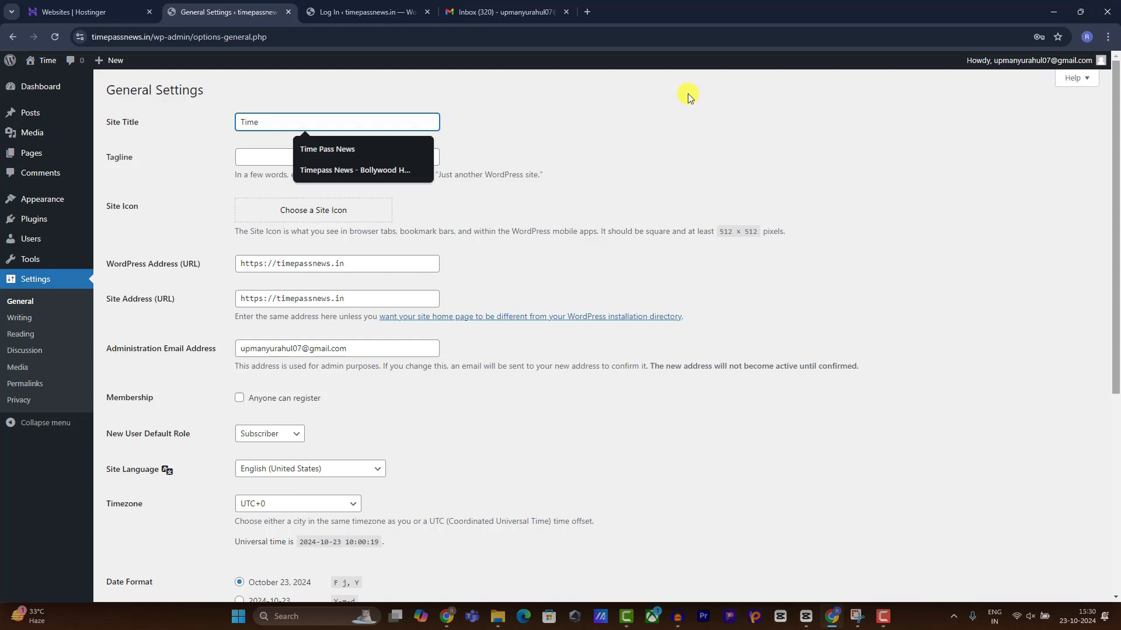
click(384, 144)
Set the tagline to 'Bollywood, Hollywood & Entertainment News' and save the settings.
click(265, 158)
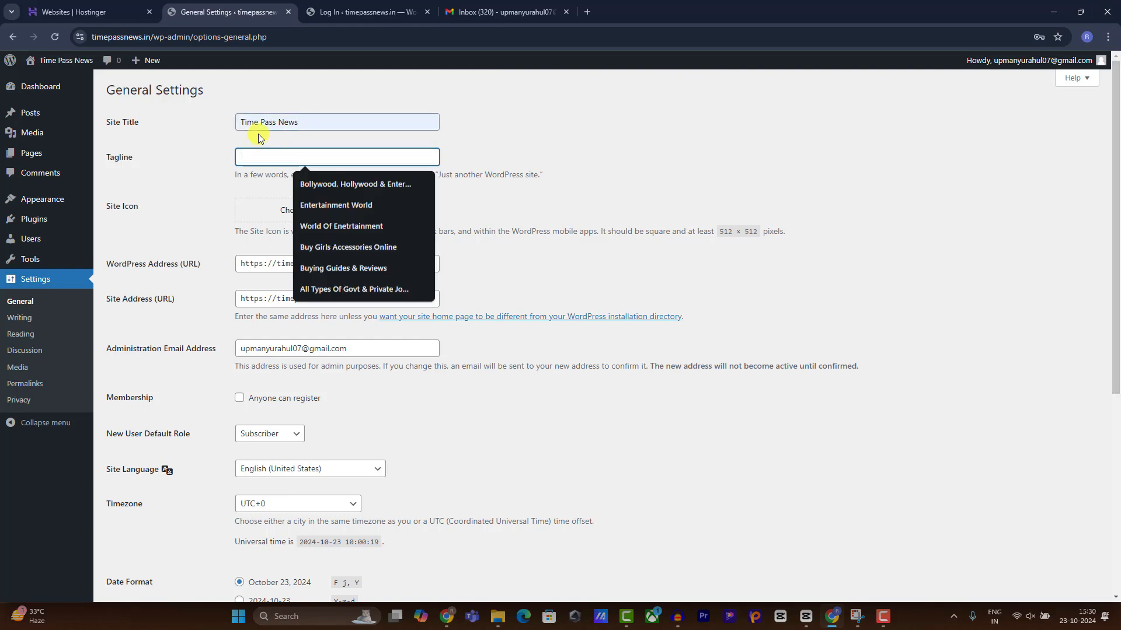
click(349, 185)
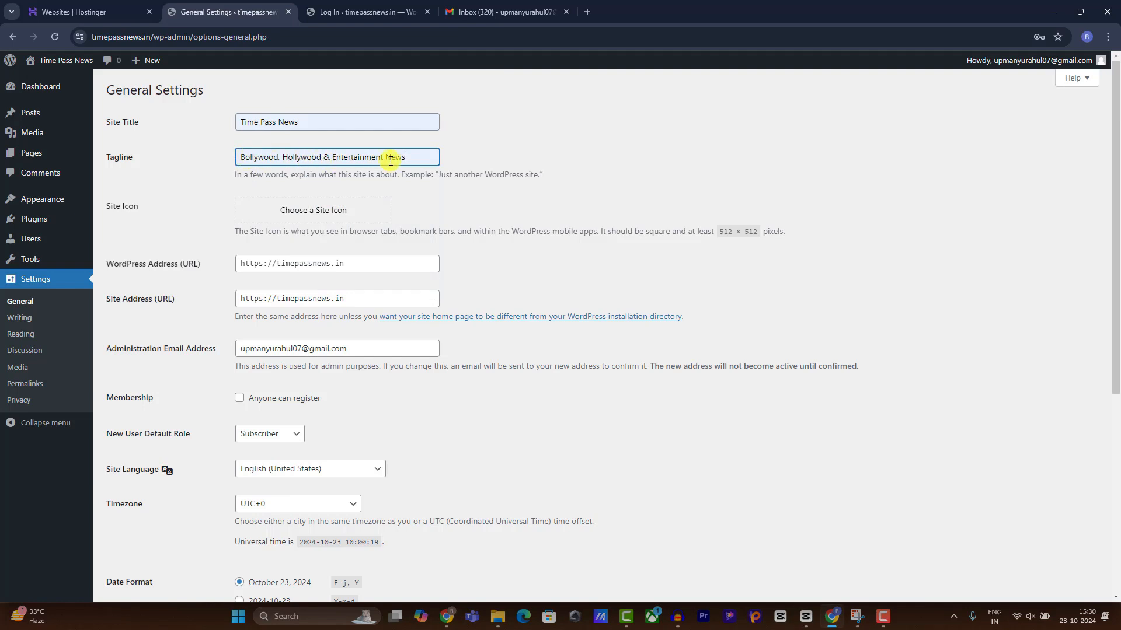
drag(439, 159, 75, 157)
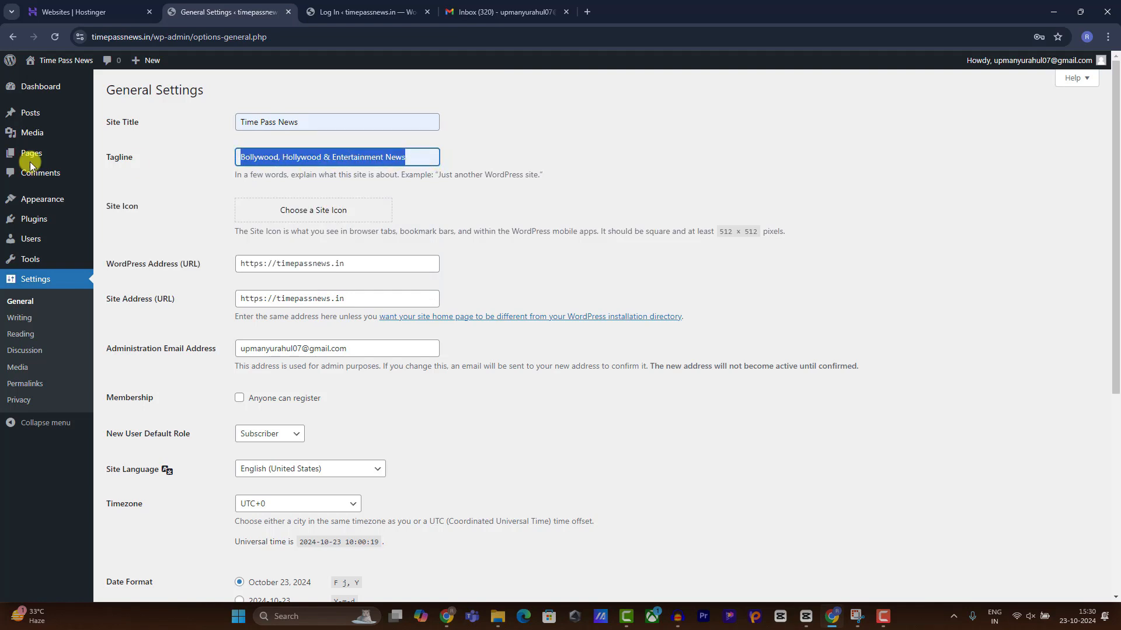
scroll(300, 257, down, 5)
scroll(163, 526, up, 1)
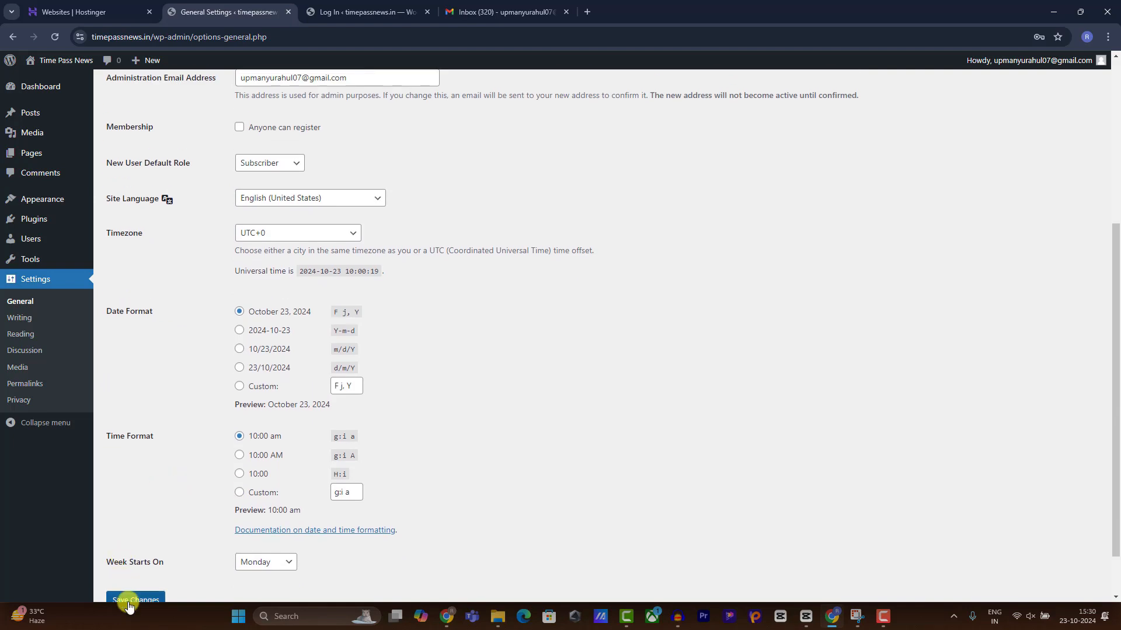
click(135, 596)
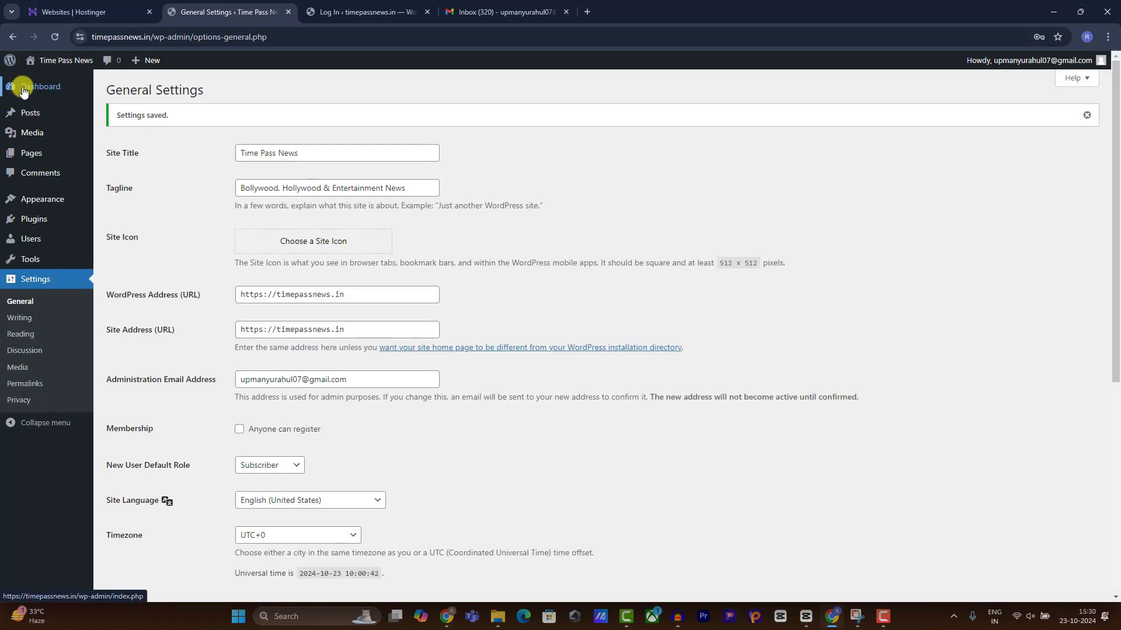
click(18, 72)
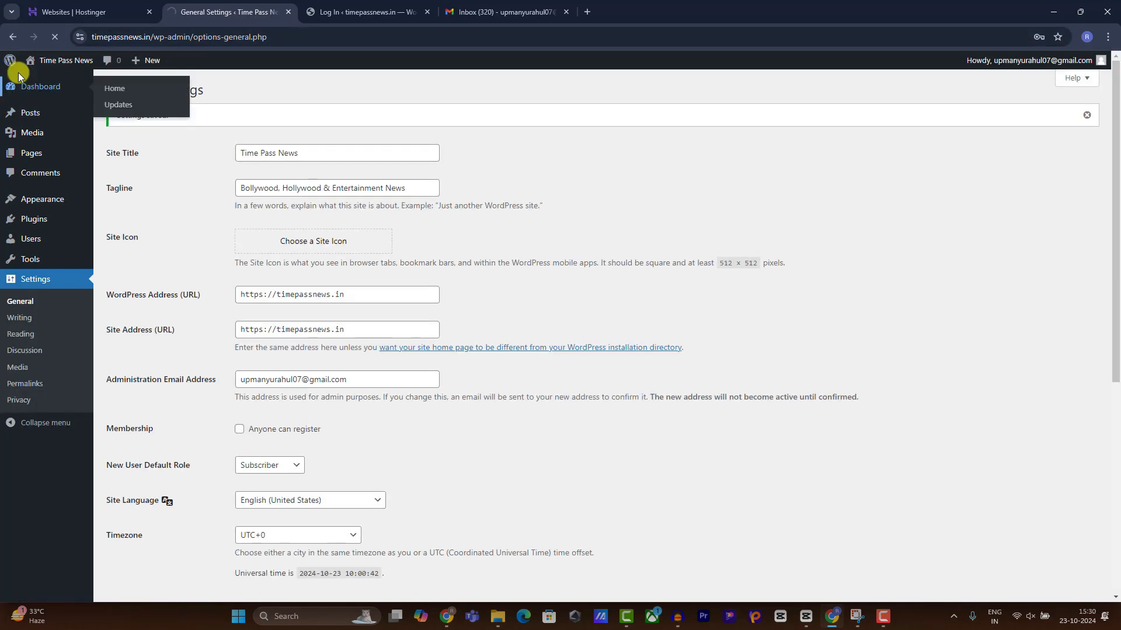
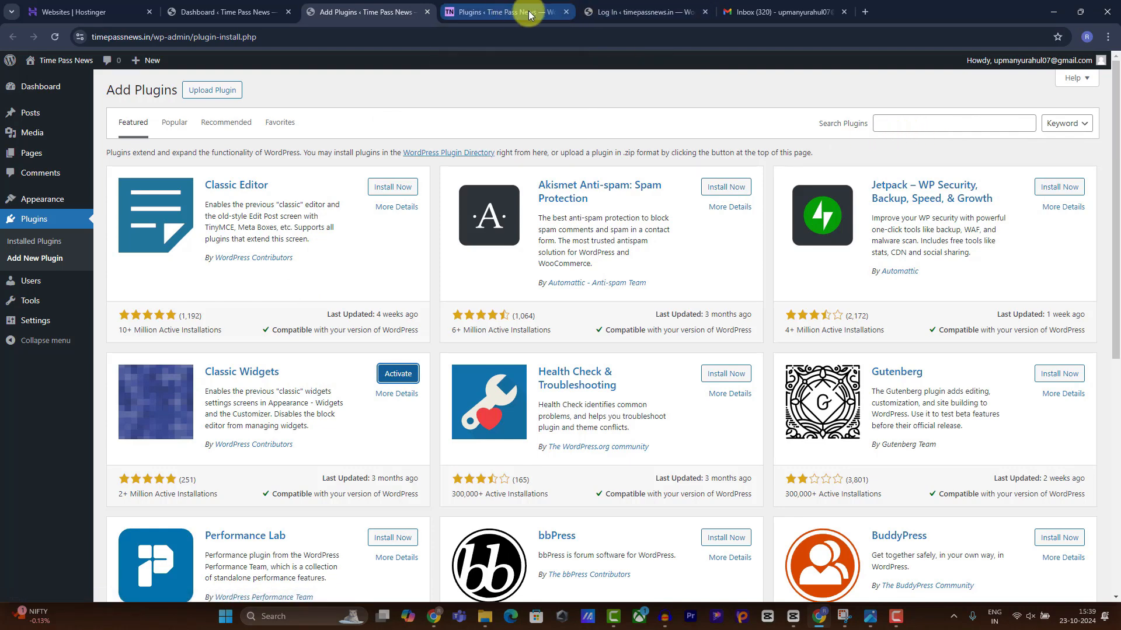
Activate Classic Widgets, then search 'rank math' and install the Rank Math SEO plugin.
click(566, 12)
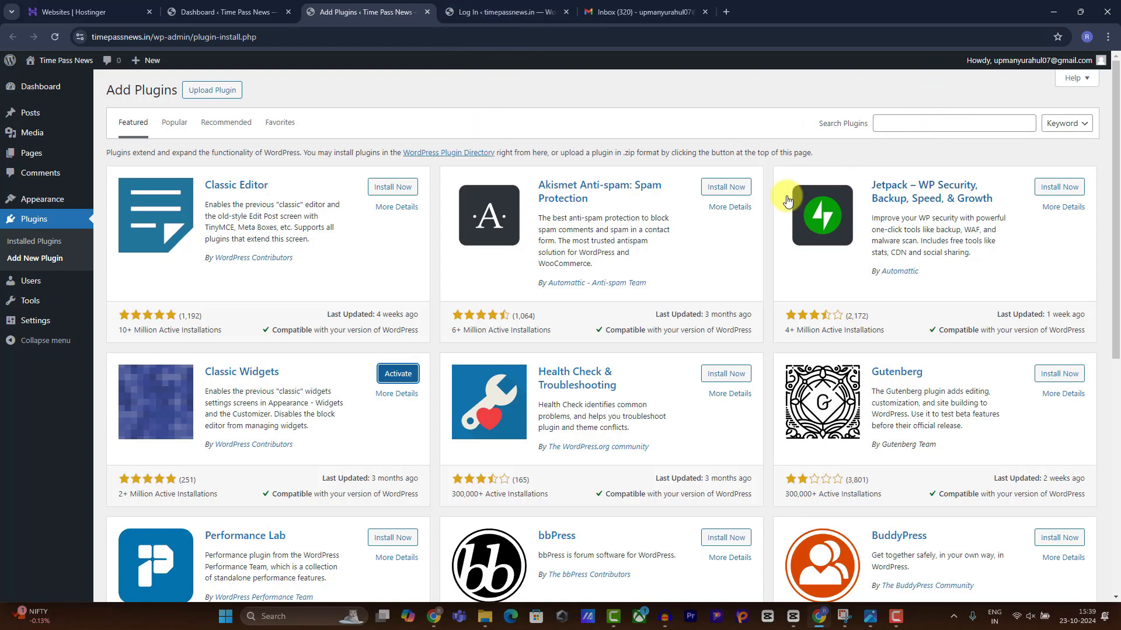
click(398, 374)
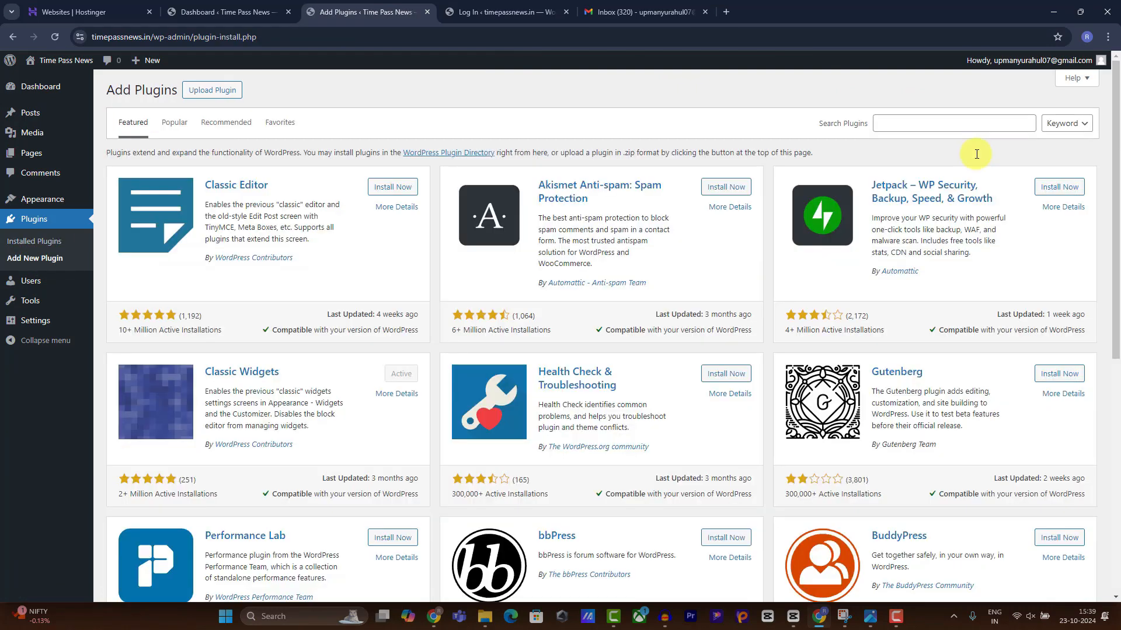
click(931, 123)
text(rank math)
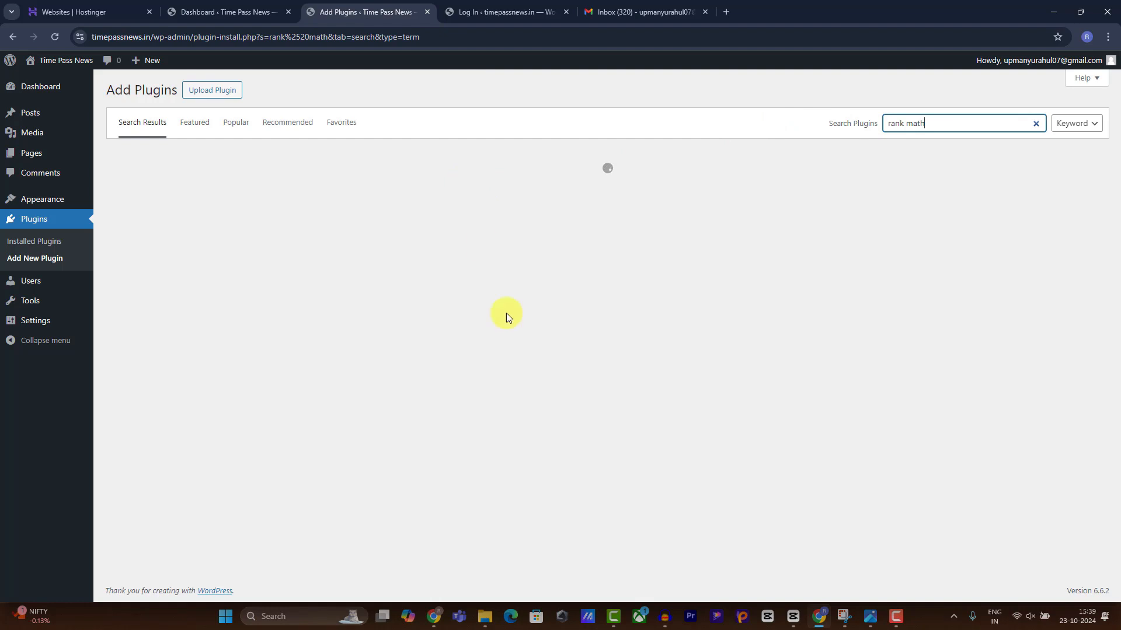
click(893, 622)
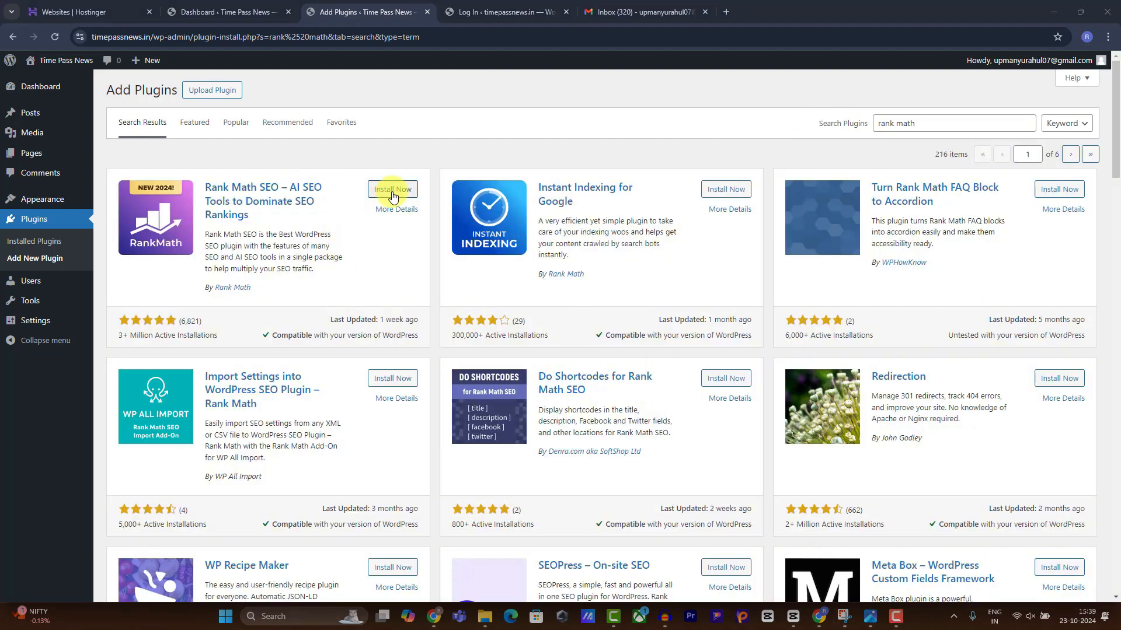
click(392, 193)
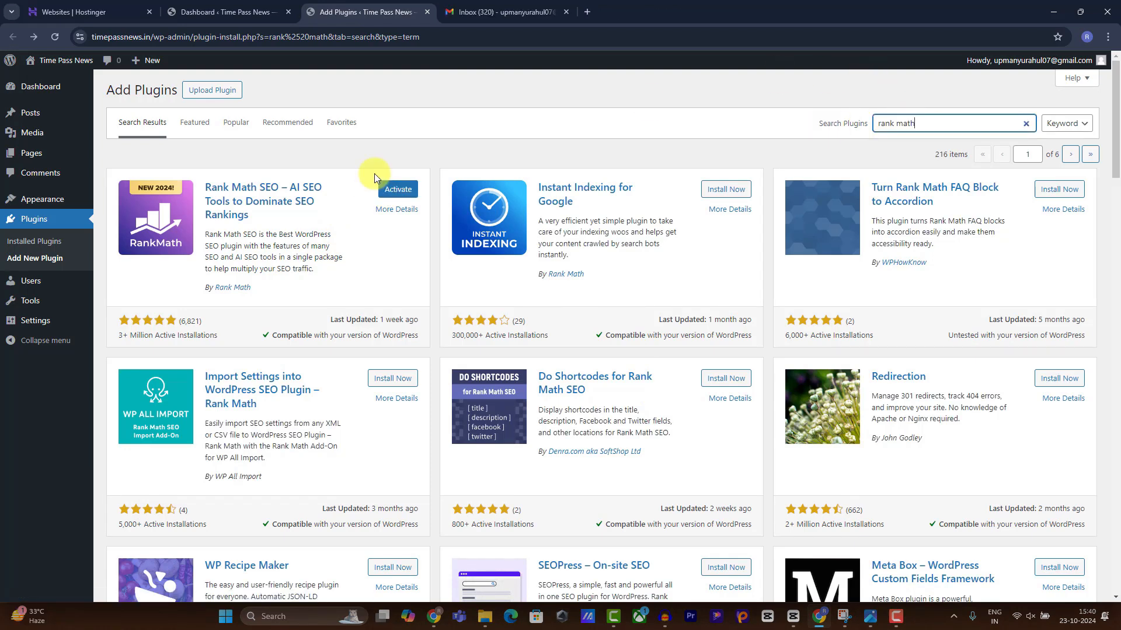
Activate Rank Math SEO, skip the account connection, and start its setup wizard.
click(397, 190)
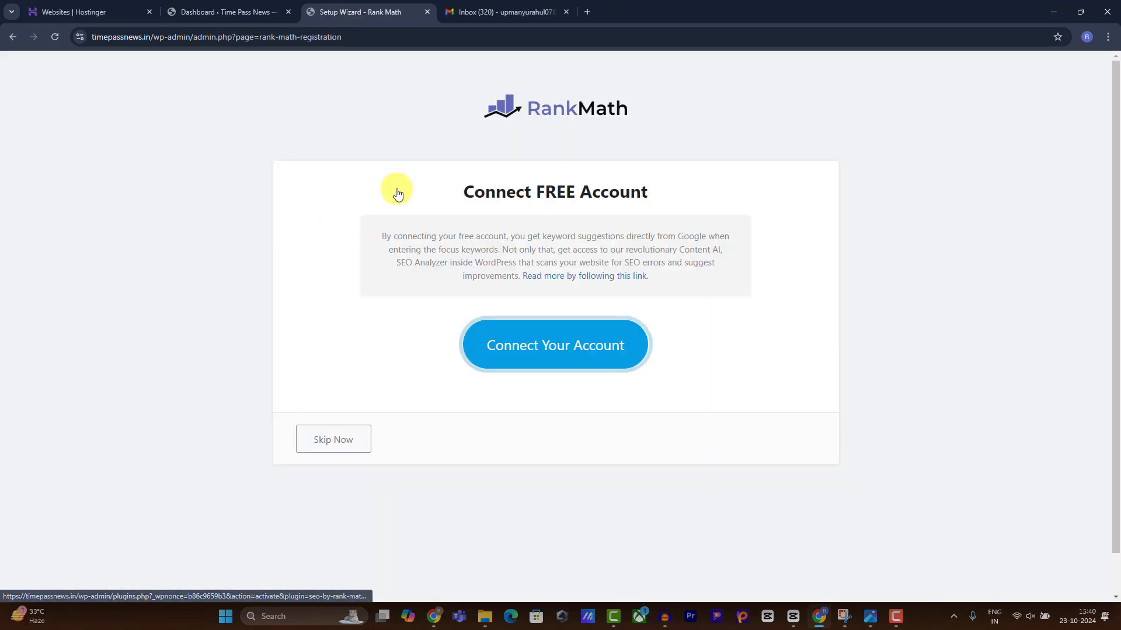
click(360, 439)
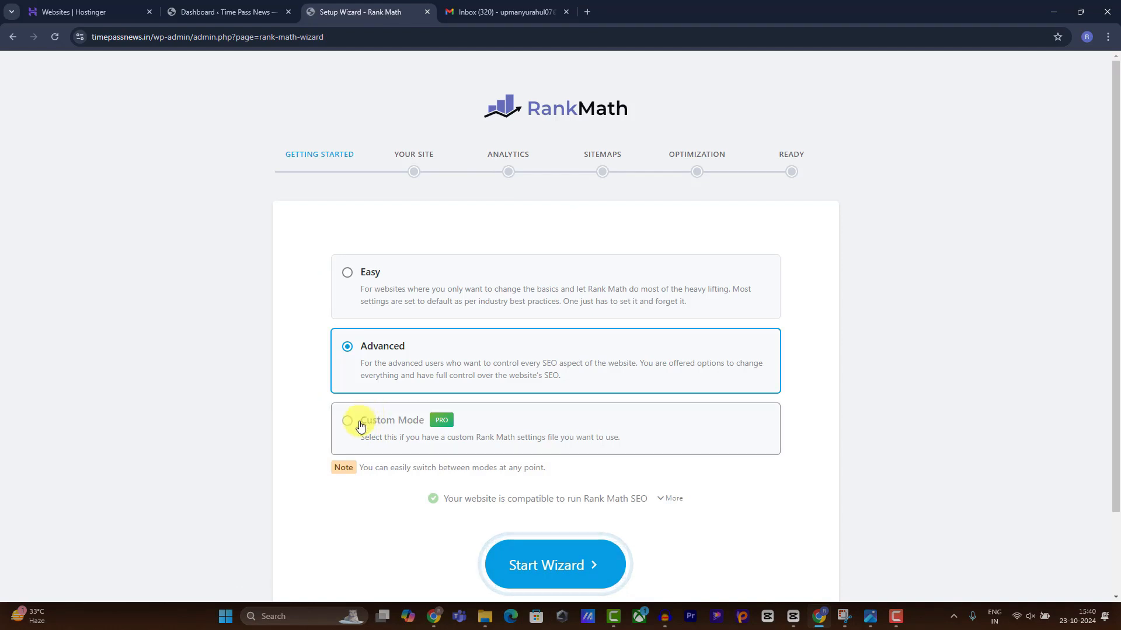
click(543, 569)
Accept the wizard's site details, Google services, sitemap and SEO tweaks defaults, then finish the wizard.
scroll(475, 353, down, 4)
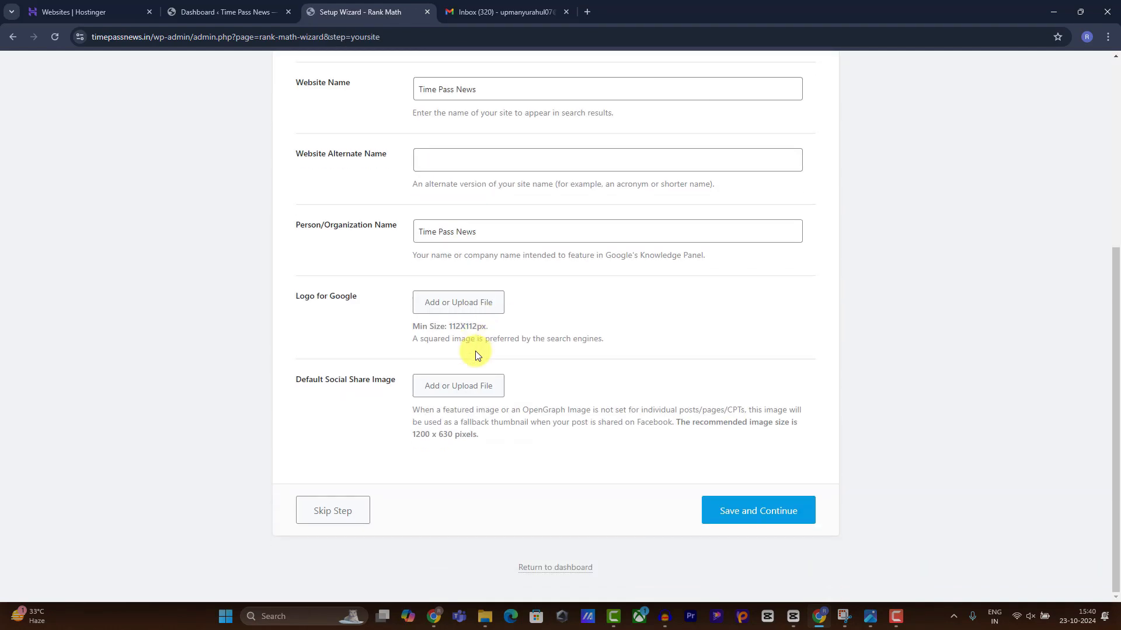
click(741, 518)
scroll(628, 449, down, 3)
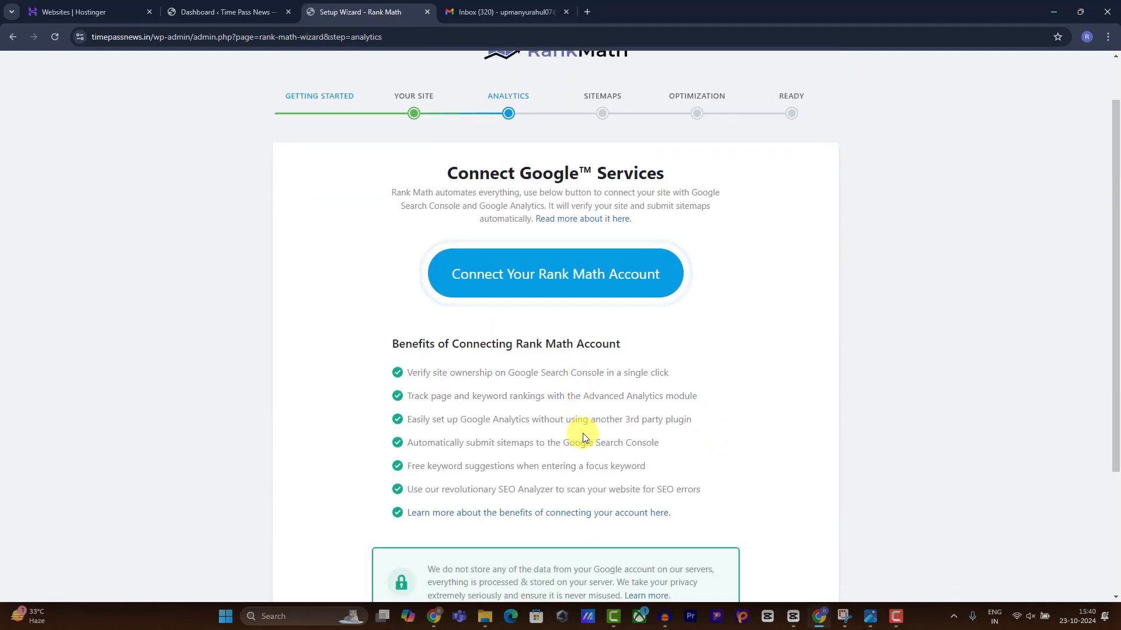
click(773, 570)
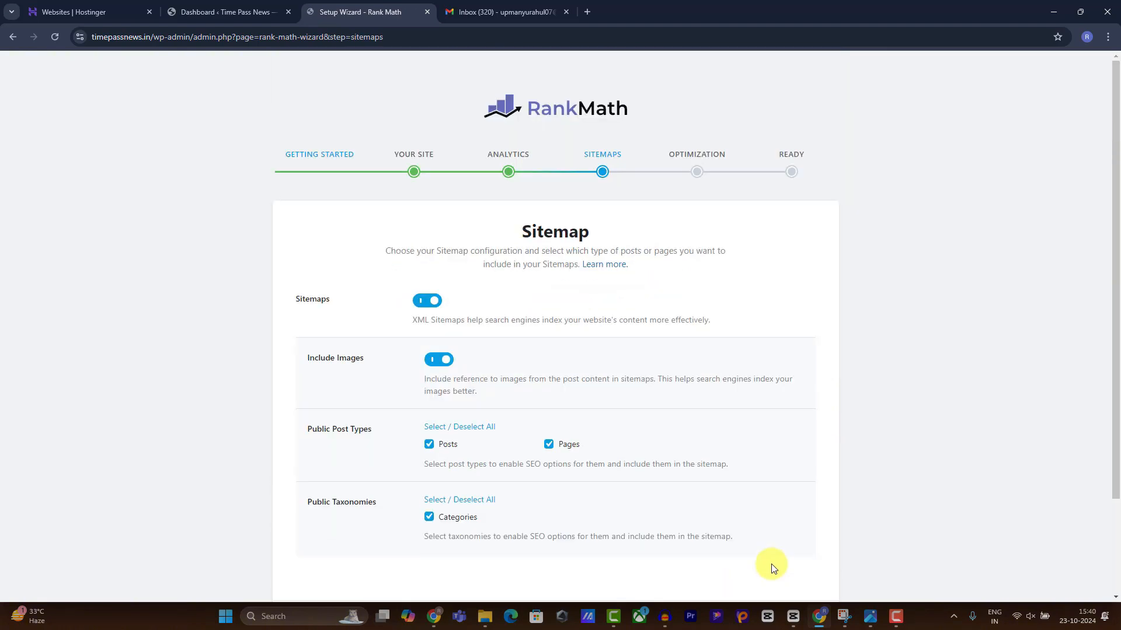
scroll(623, 452, down, 2)
click(735, 508)
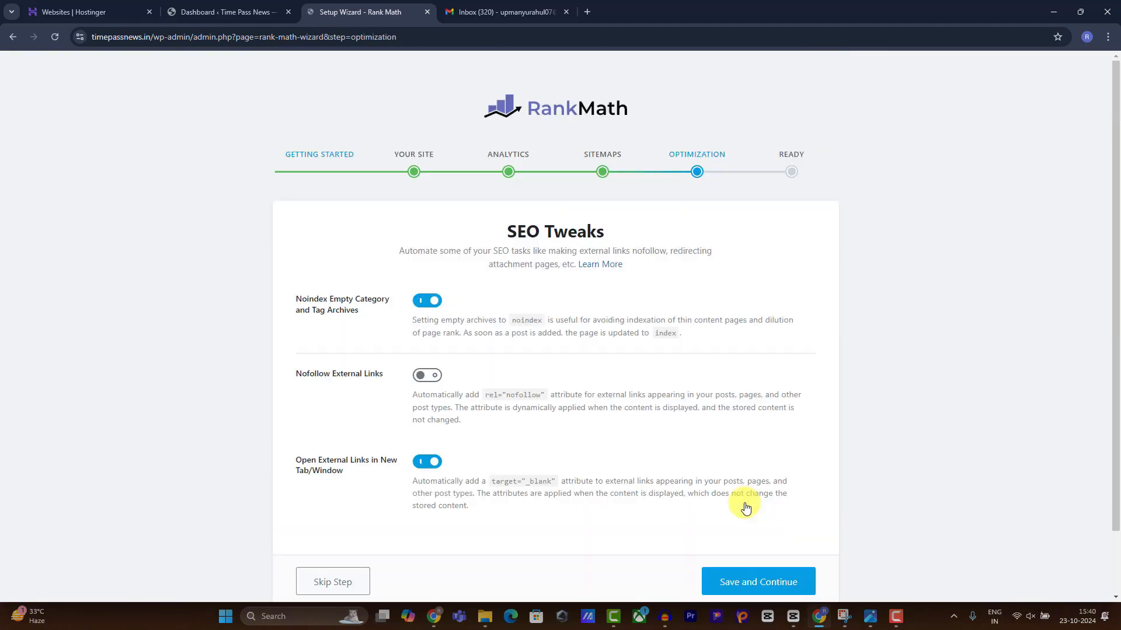
scroll(718, 483, down, 1)
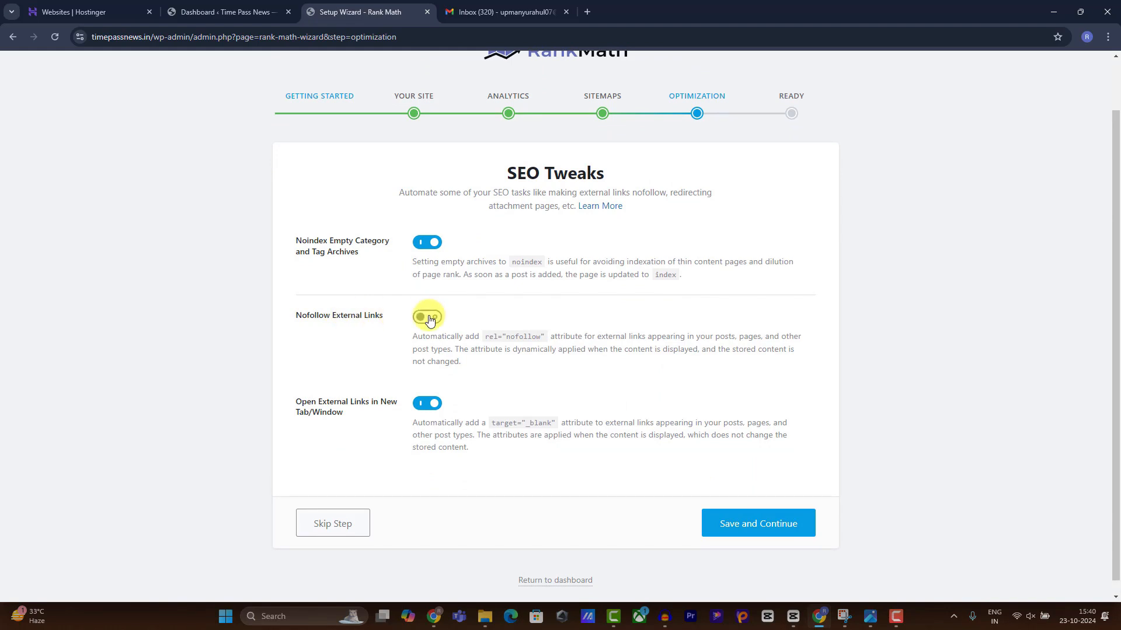
click(726, 520)
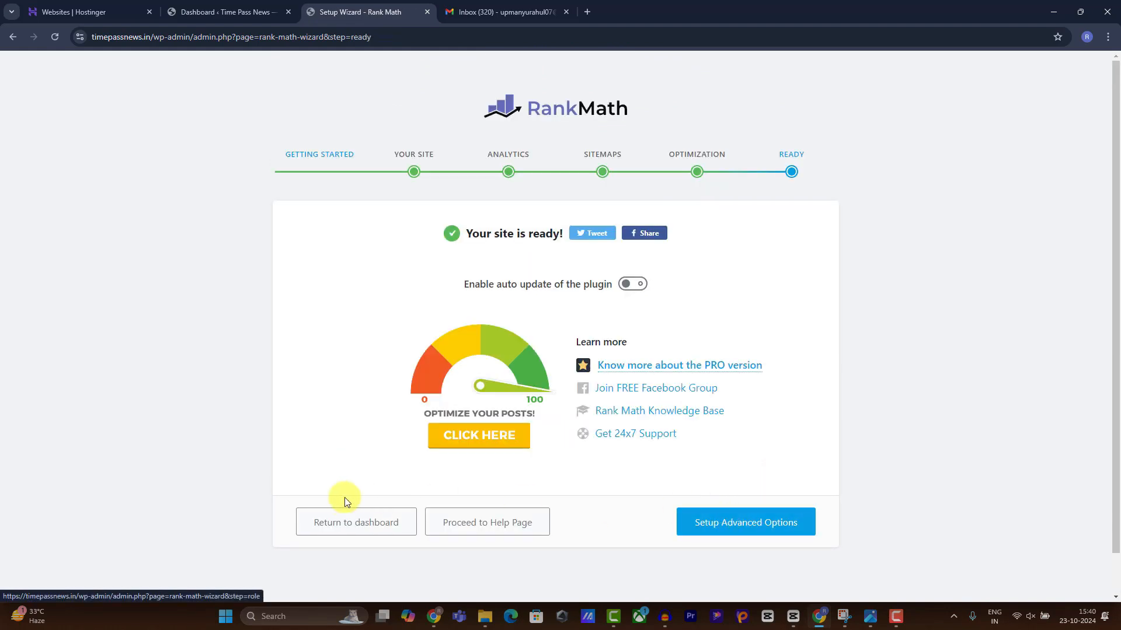
click(341, 523)
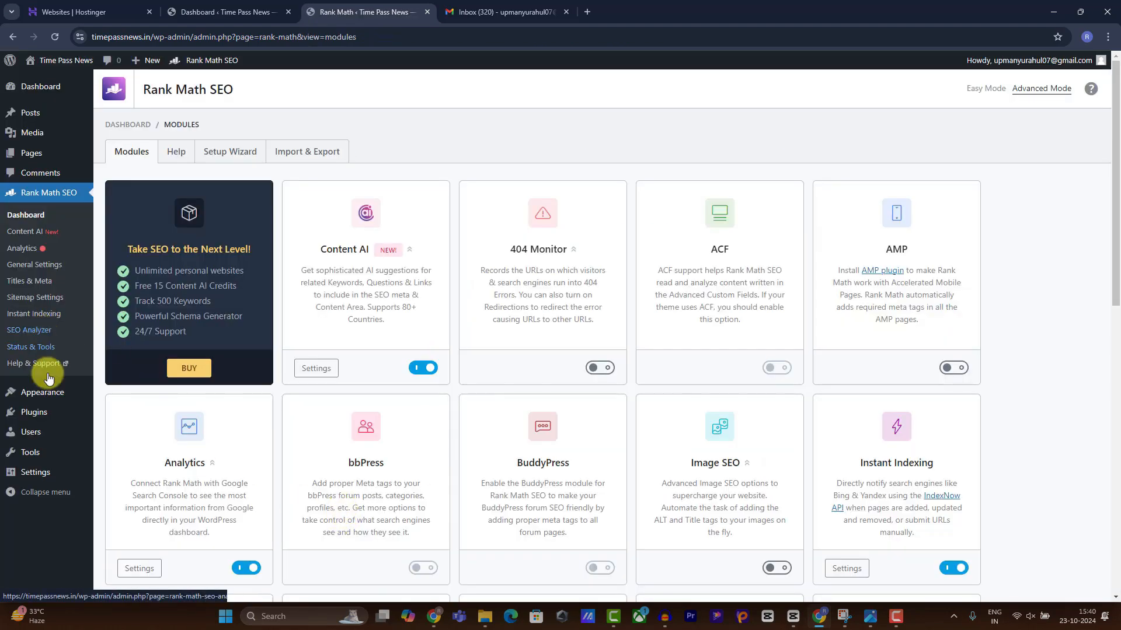
click(65, 418)
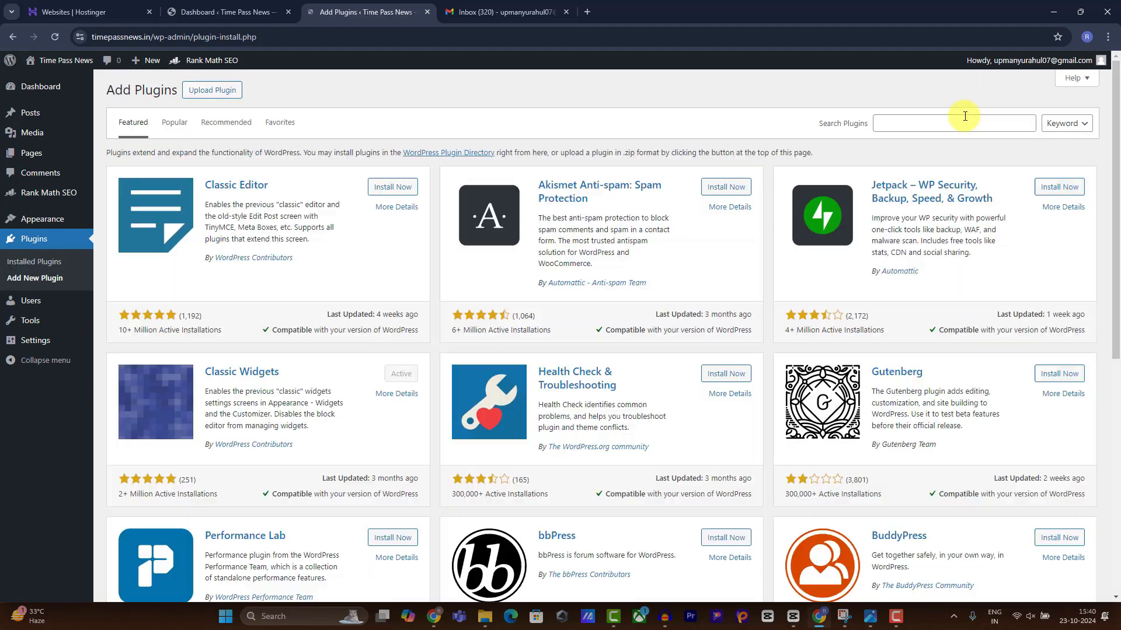
Search the plugin directory for 'contact form 7', then install and activate Contact Form 7.
click(961, 129)
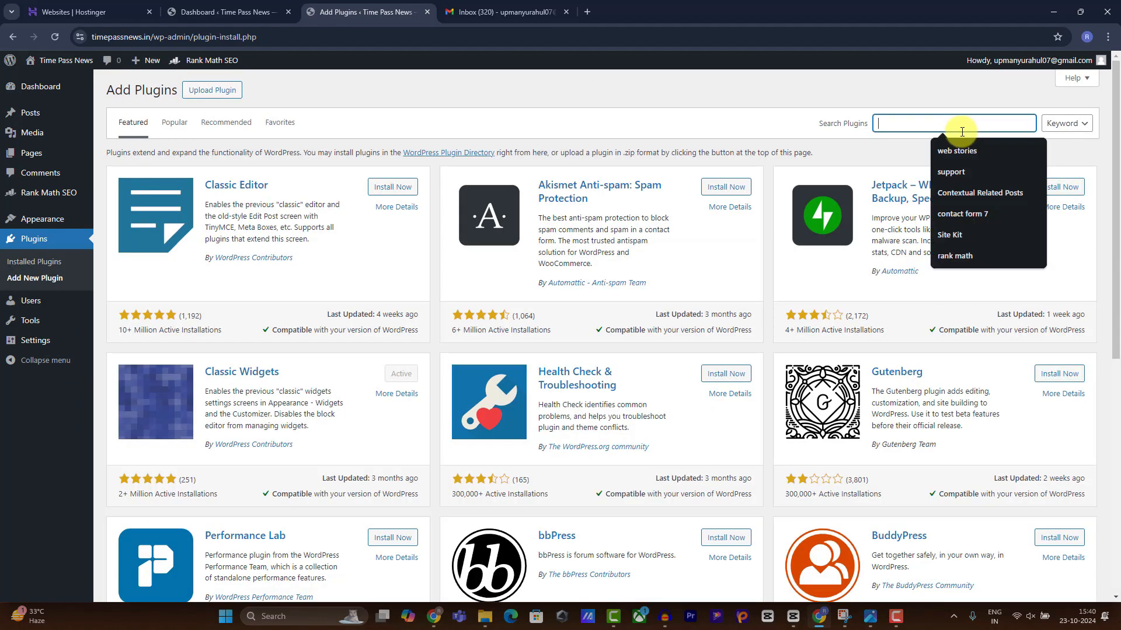
click(962, 214)
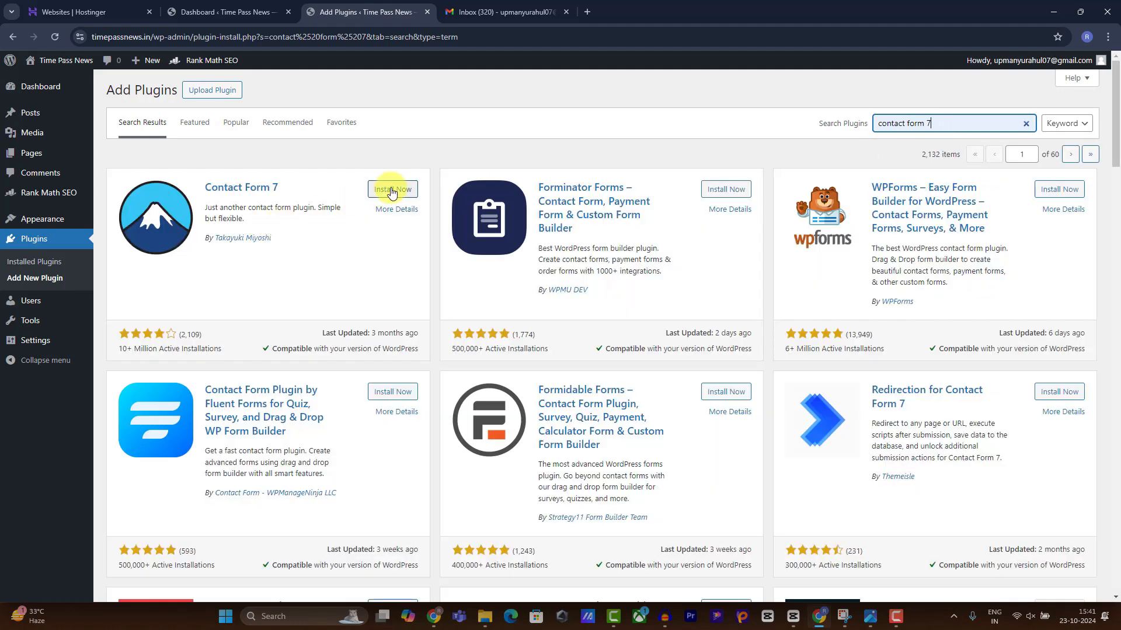
click(382, 189)
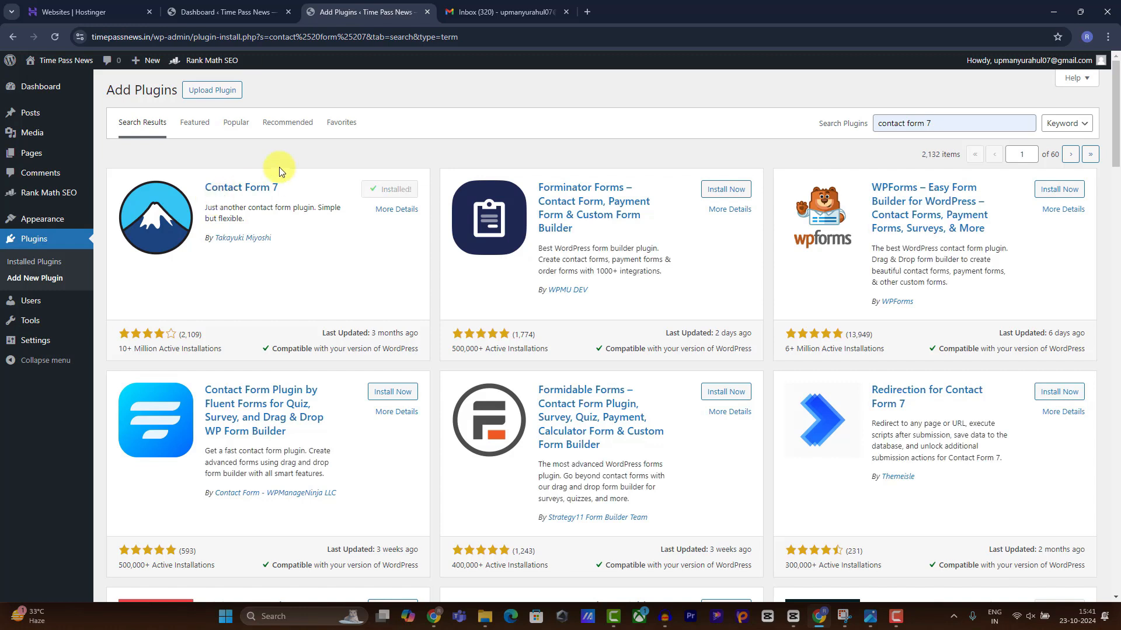
click(388, 189)
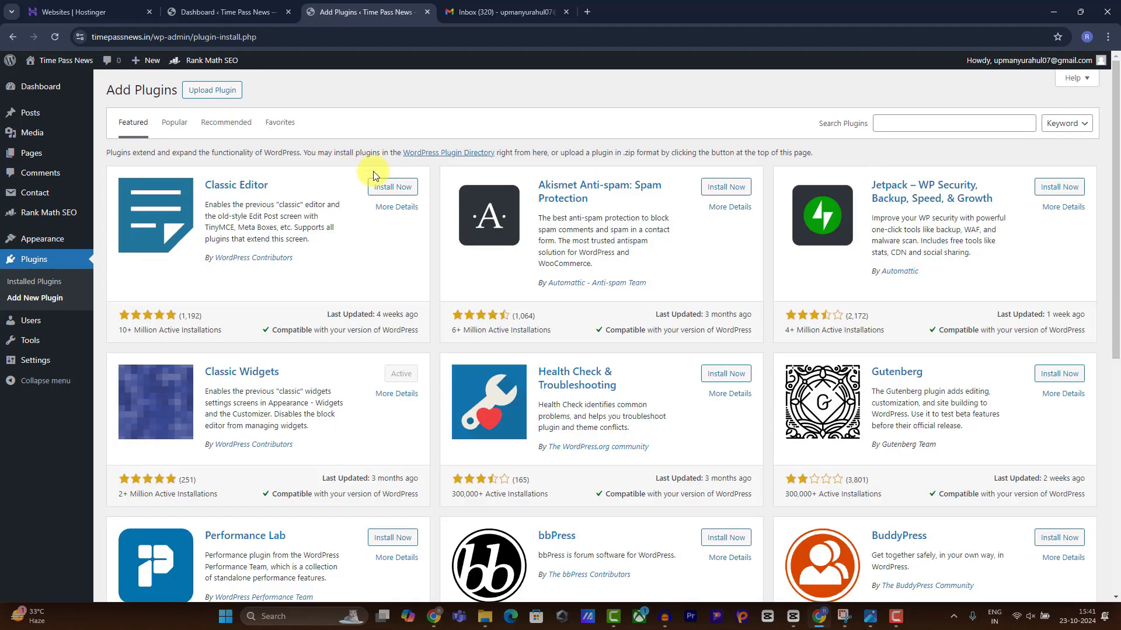
Search 'recent posts with thumbnail' and install Recent Posts Widget With Thumbnails, then search 'table of content'.
click(920, 125)
text(recent posts with thumbnail)
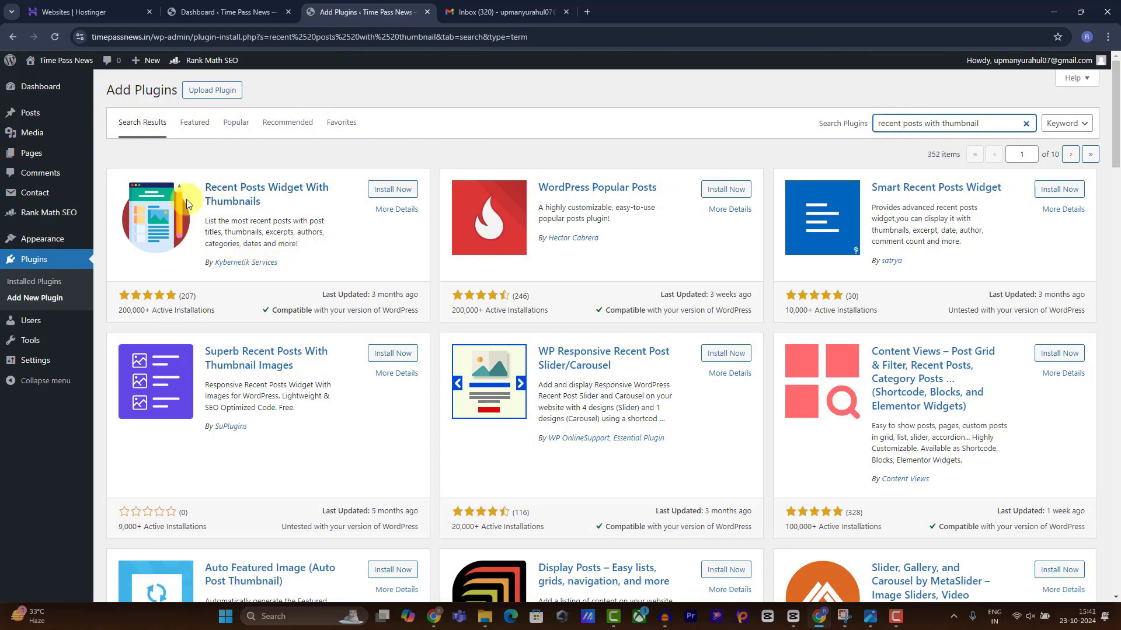
click(385, 192)
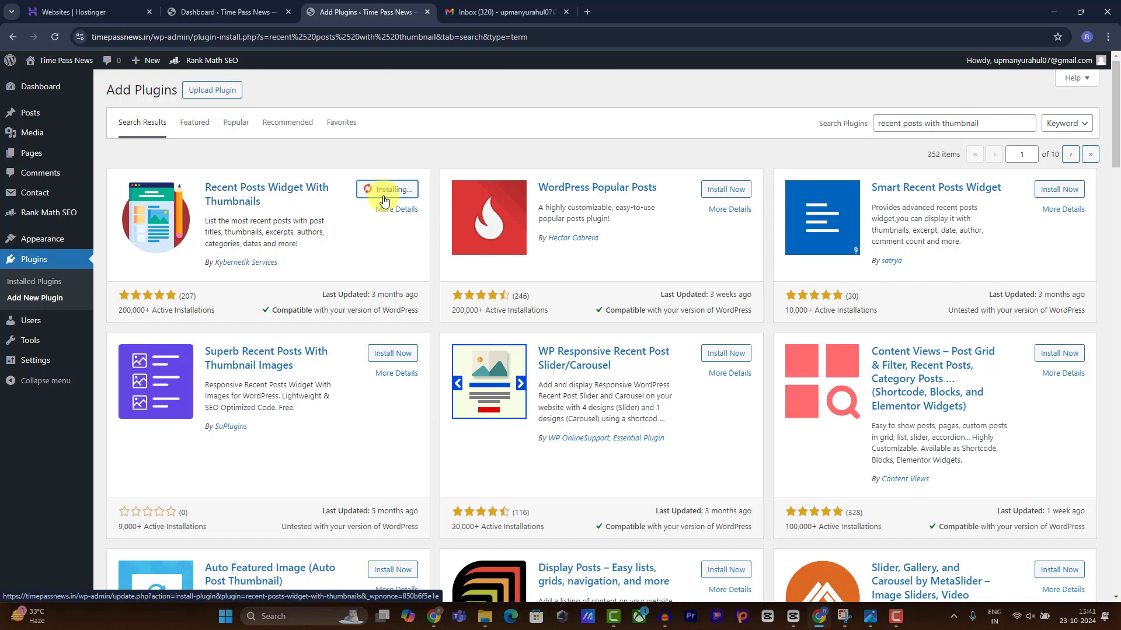
triple_click(1006, 119)
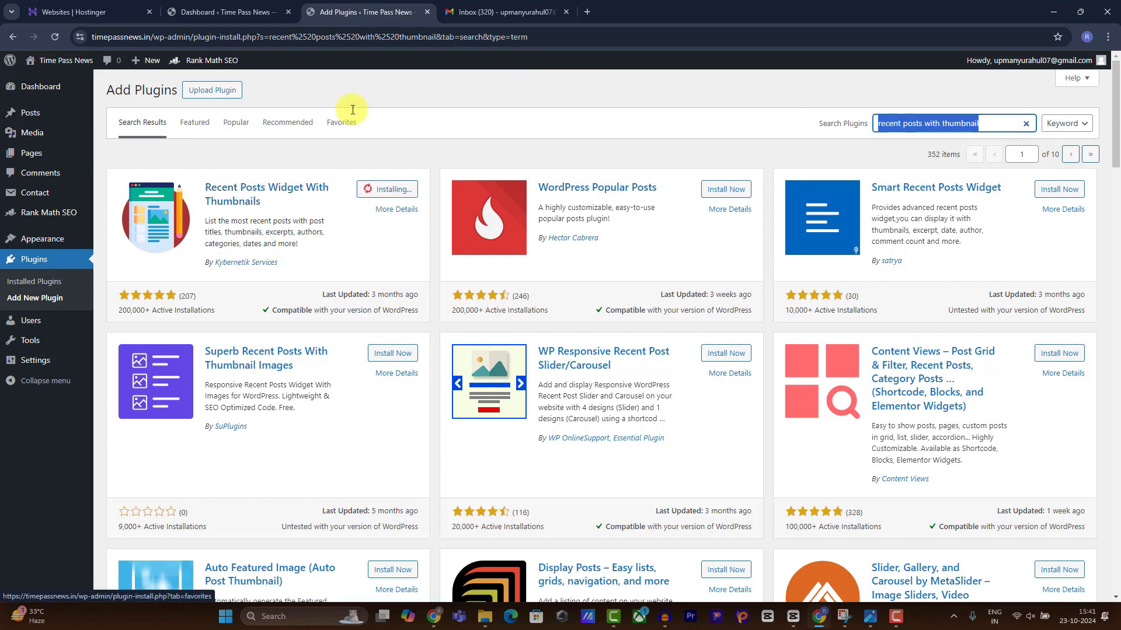
text(tab)
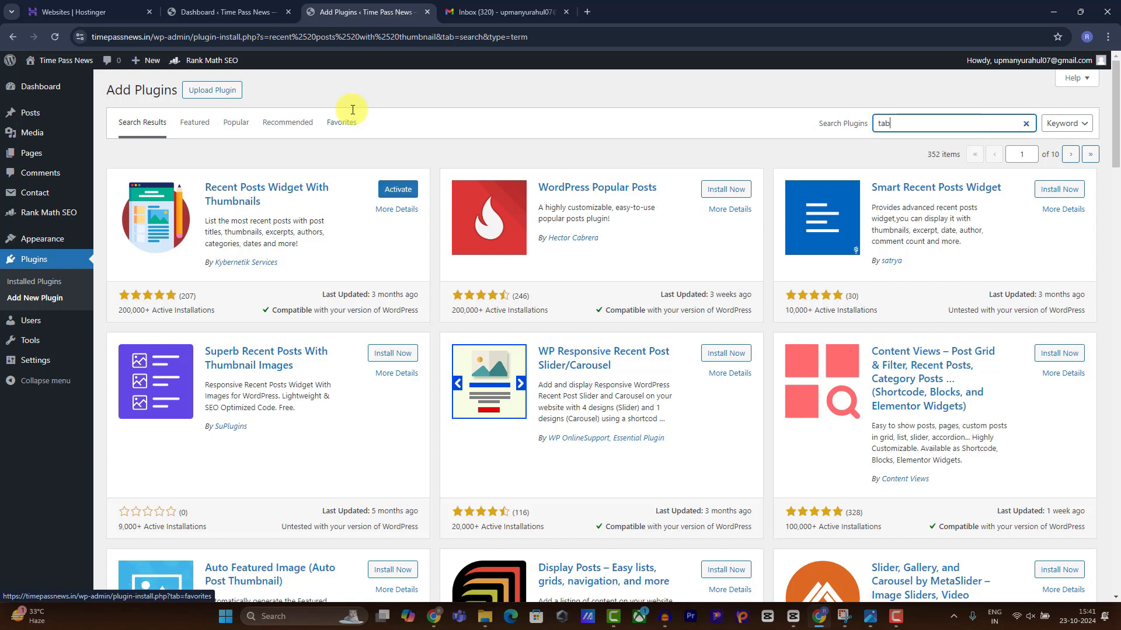
text(le of content)
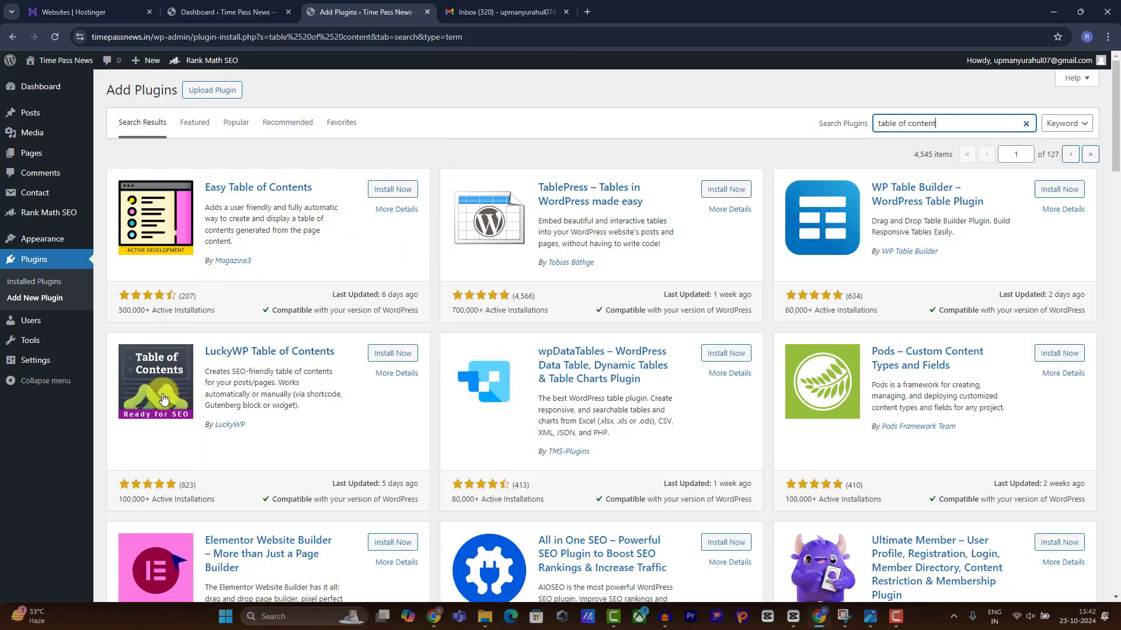
Install and activate LuckyWP Table of Contents from the 'table of content' results.
click(395, 354)
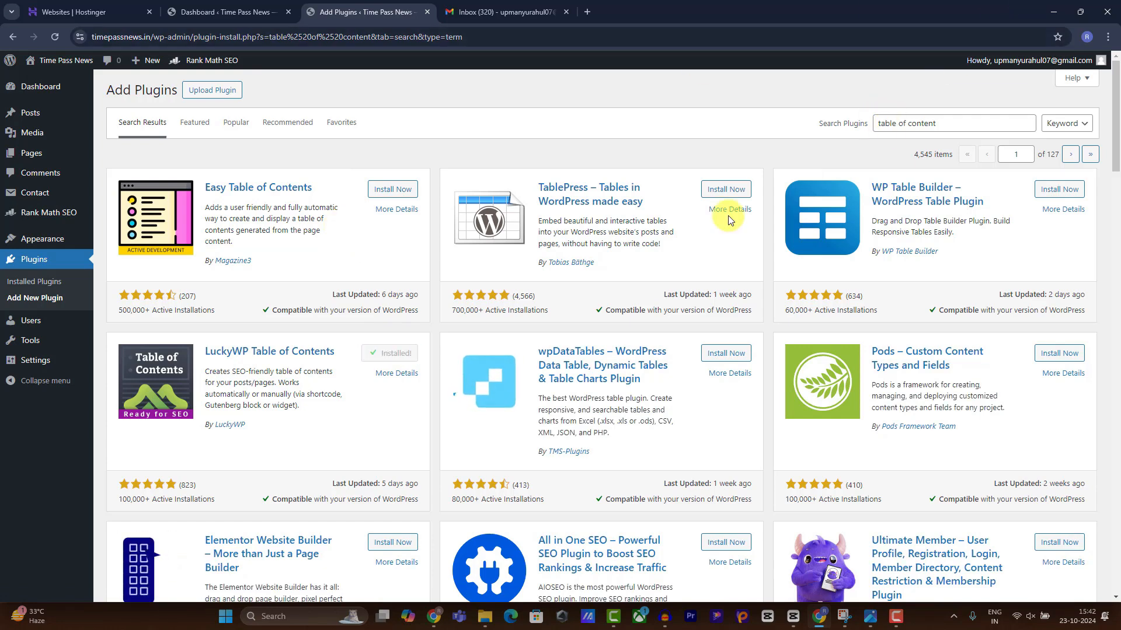
click(399, 351)
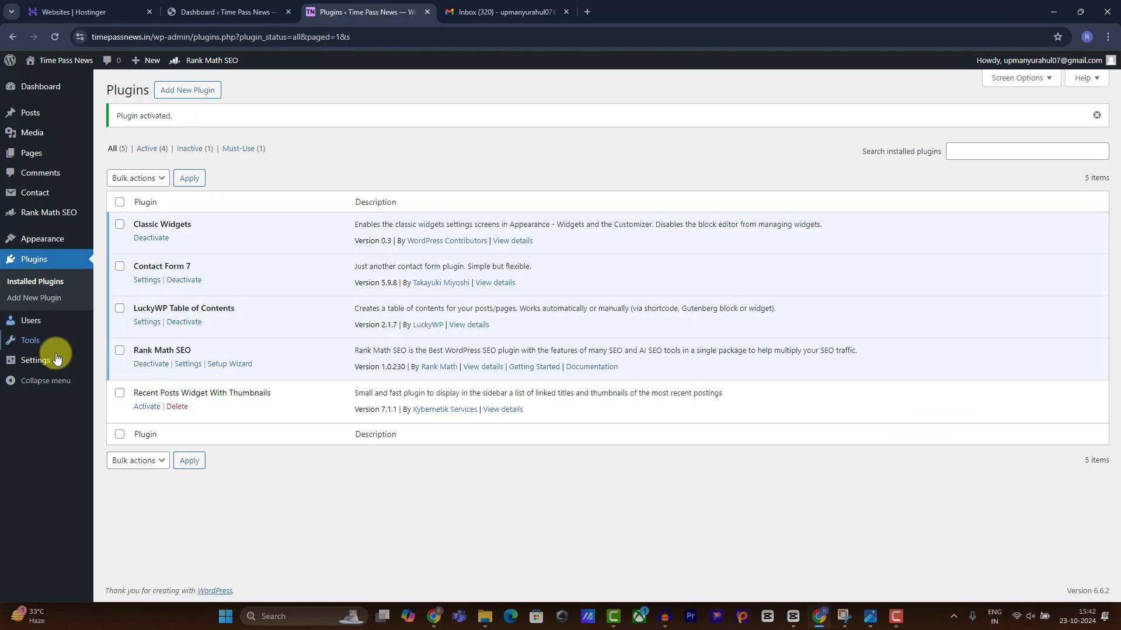
Enable LuckyWP auto-insert at 'After first block (paragraph or heading)' and save the changes.
mouse_move(45, 366)
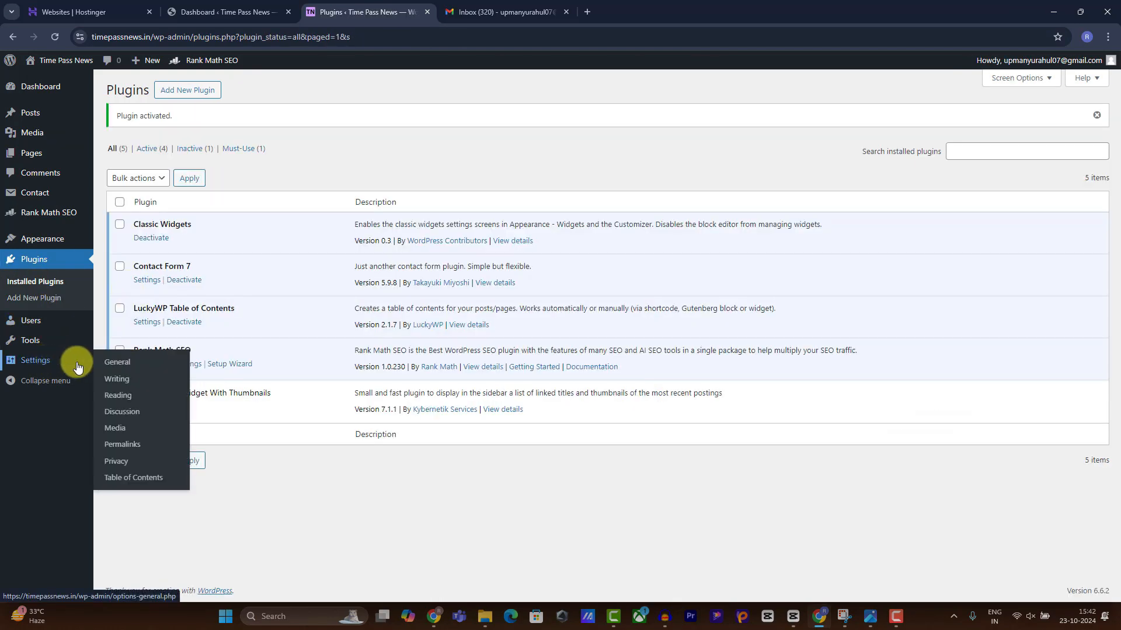
click(129, 480)
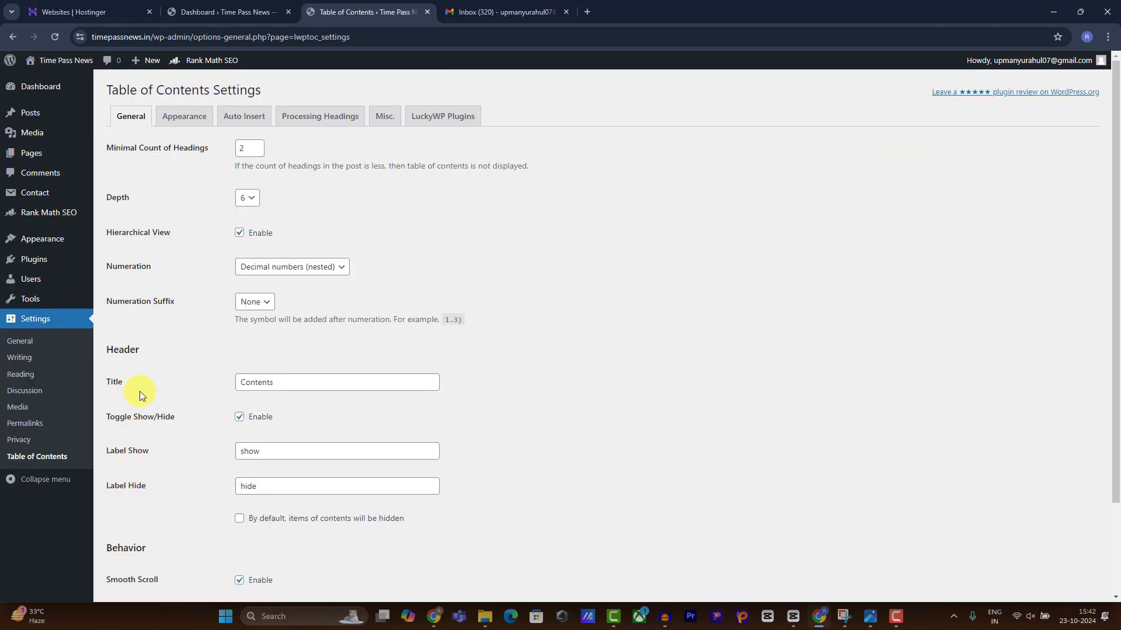
click(248, 117)
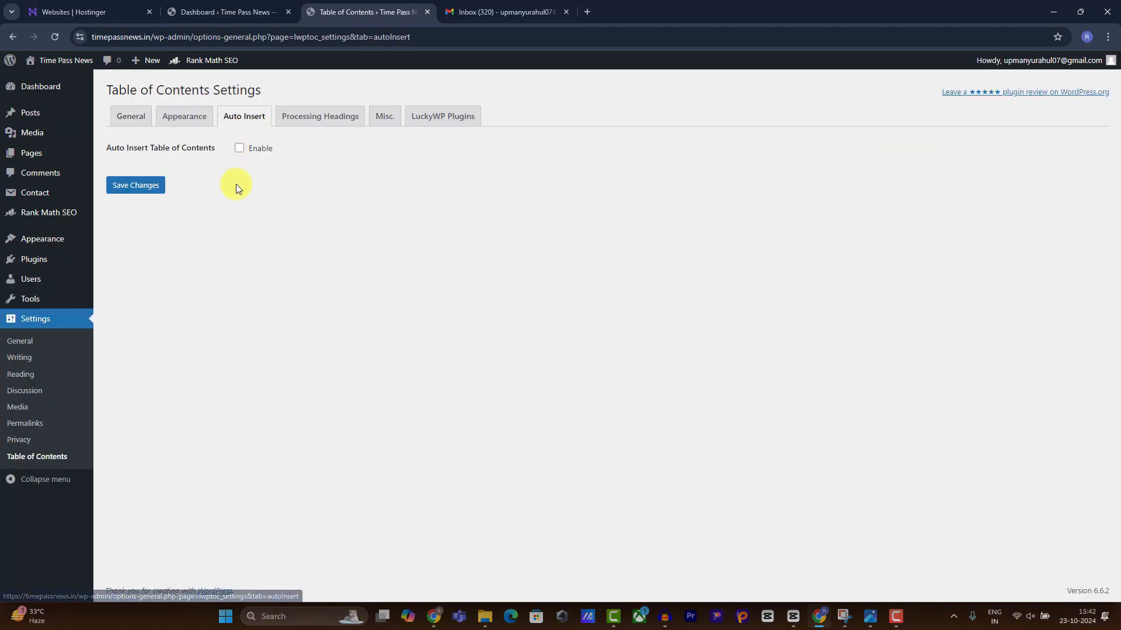
click(239, 148)
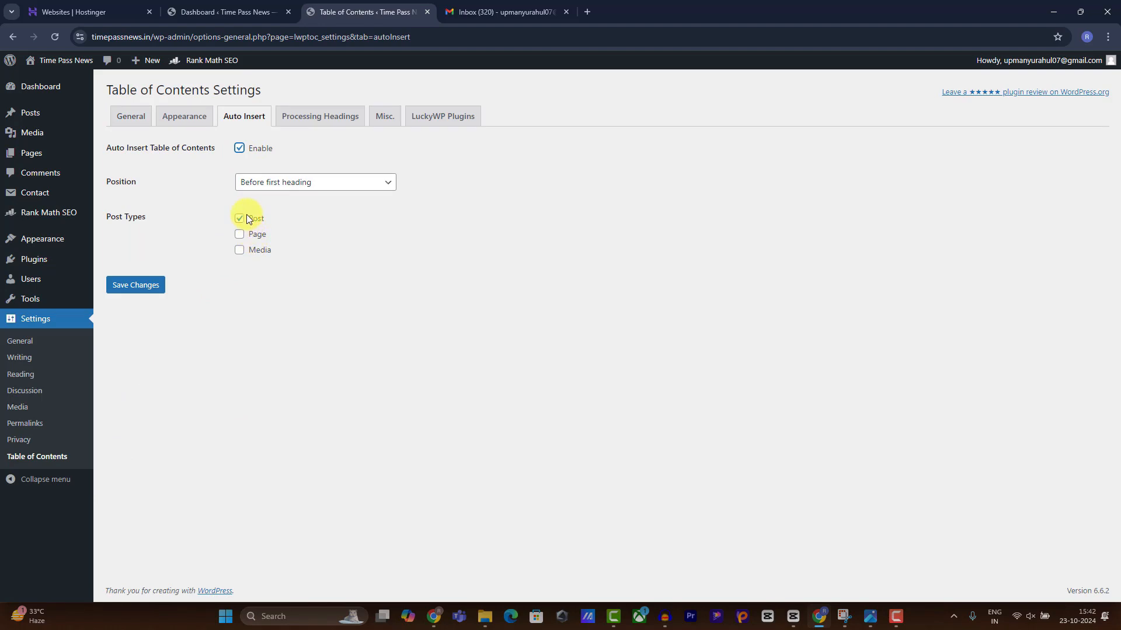
click(261, 186)
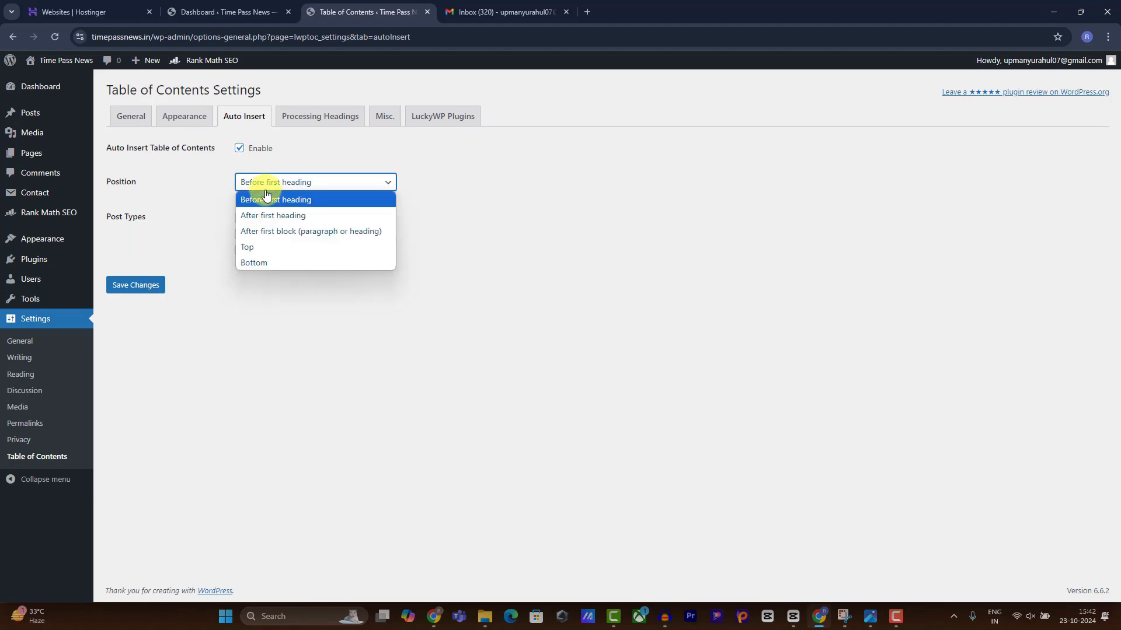
click(287, 230)
click(136, 285)
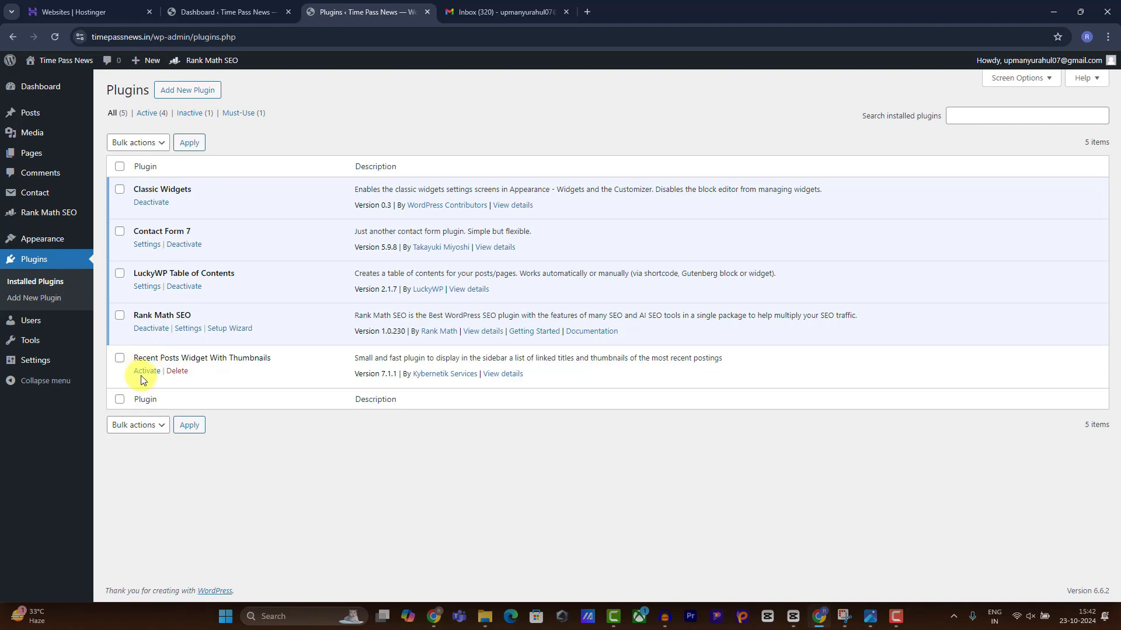
Activate Recent Posts Widget With Thumbnails, then search 'web stories' and install and activate Web Stories.
click(147, 371)
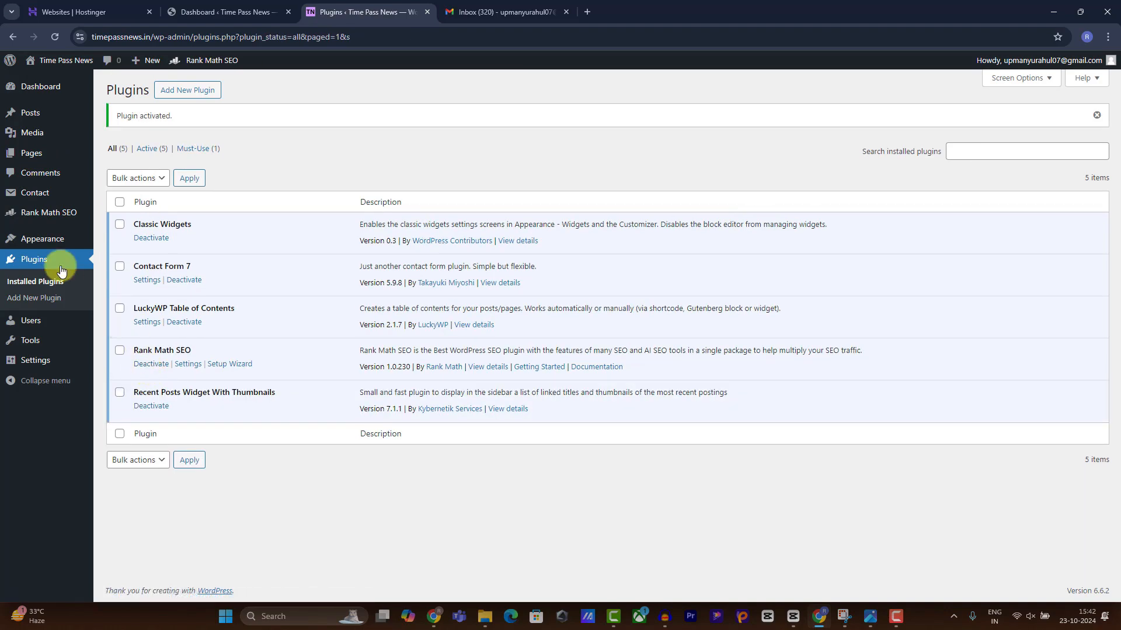
click(42, 297)
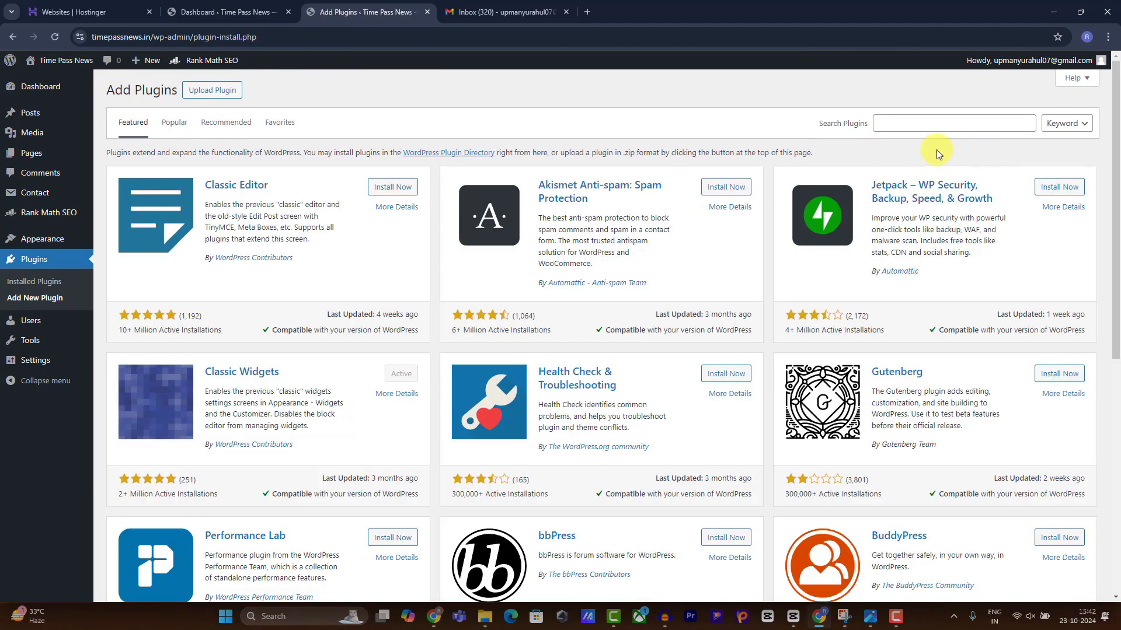
click(940, 124)
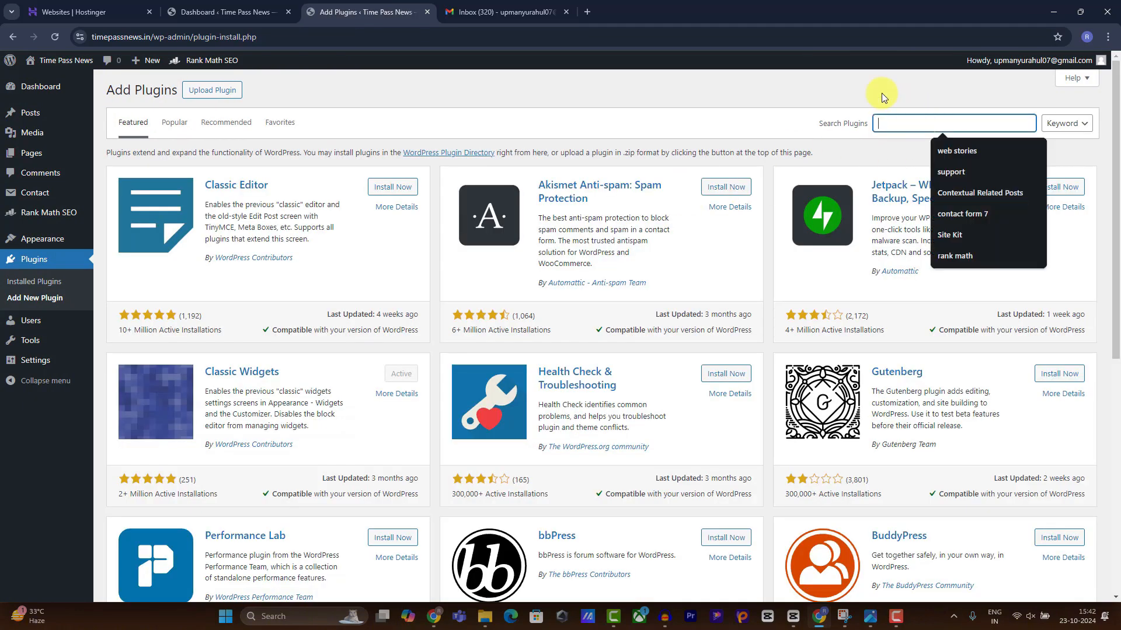
click(966, 144)
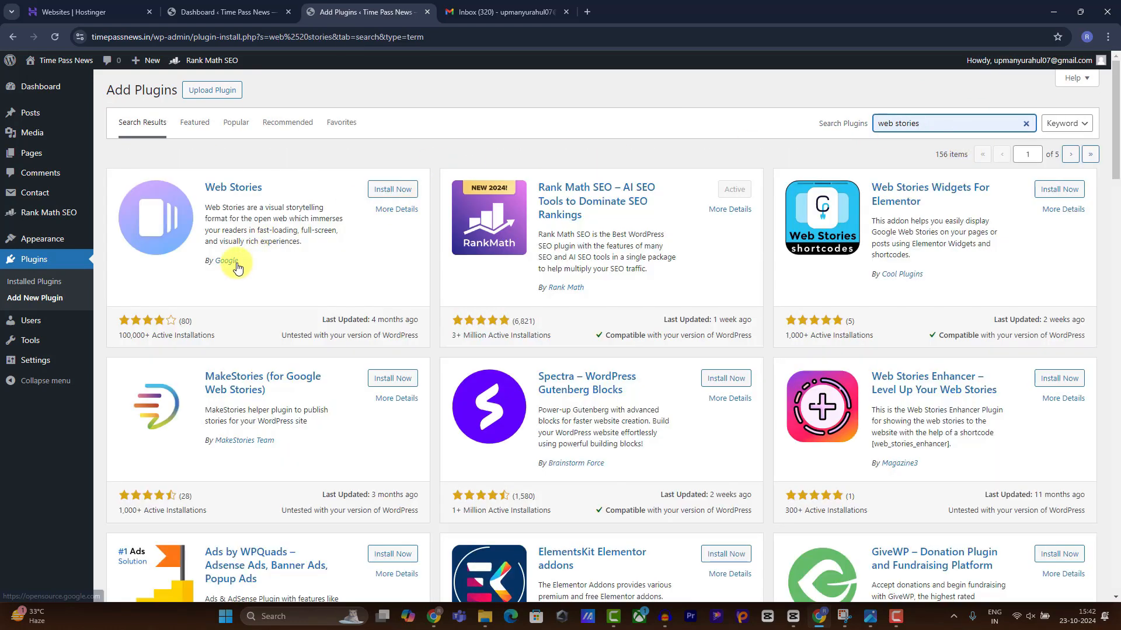
click(392, 189)
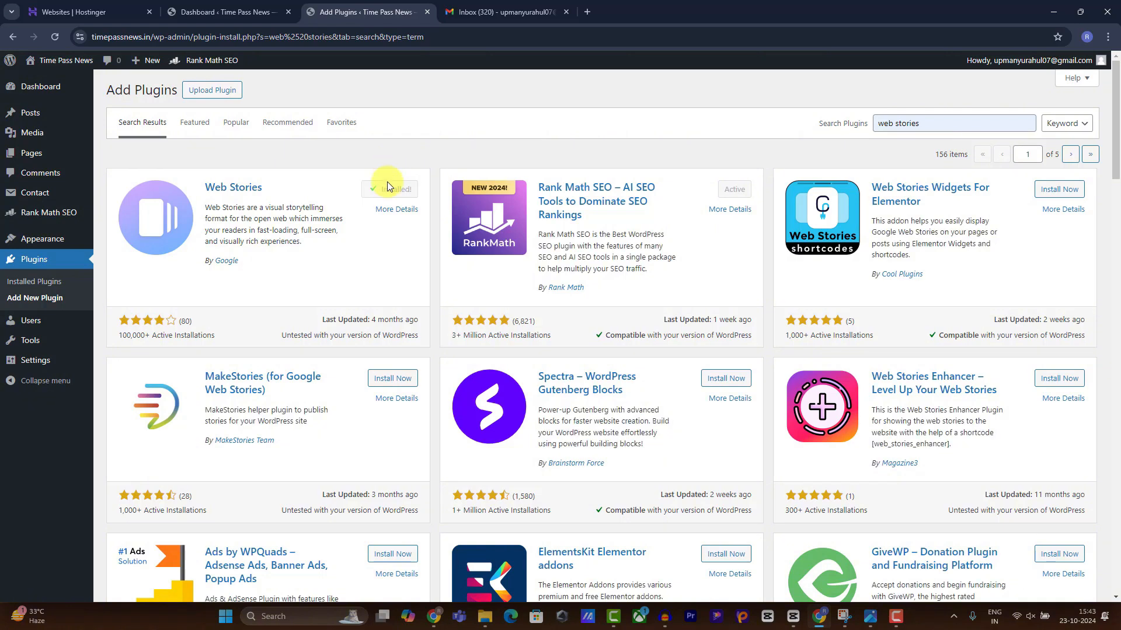
click(385, 189)
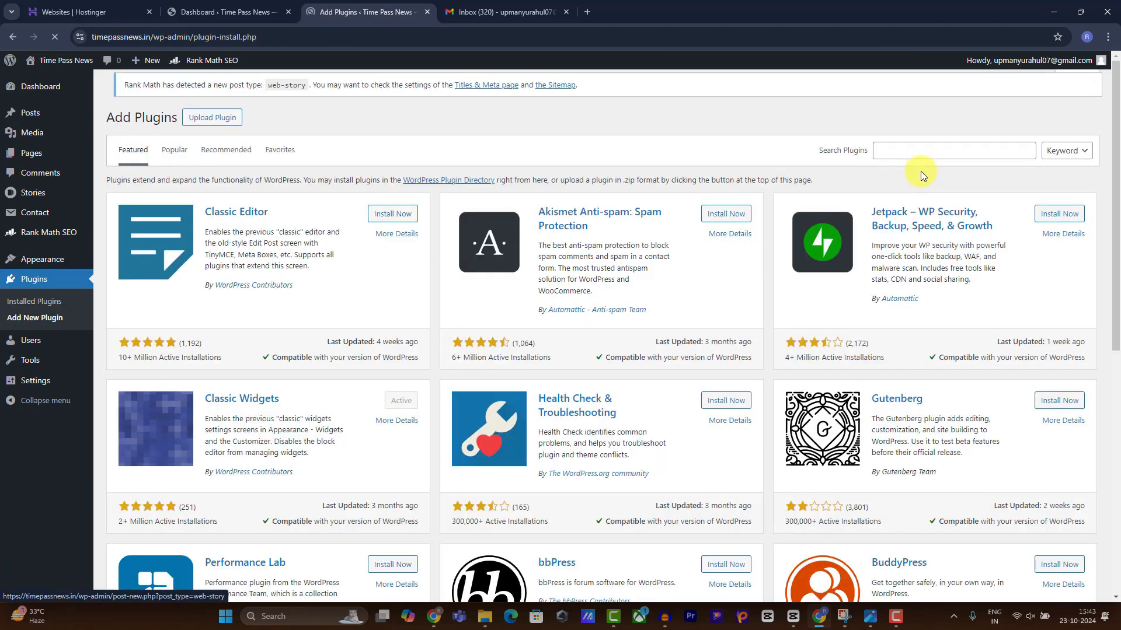
Search 'wp super cache', then install and activate WP Super Cache by Automattic.
click(927, 156)
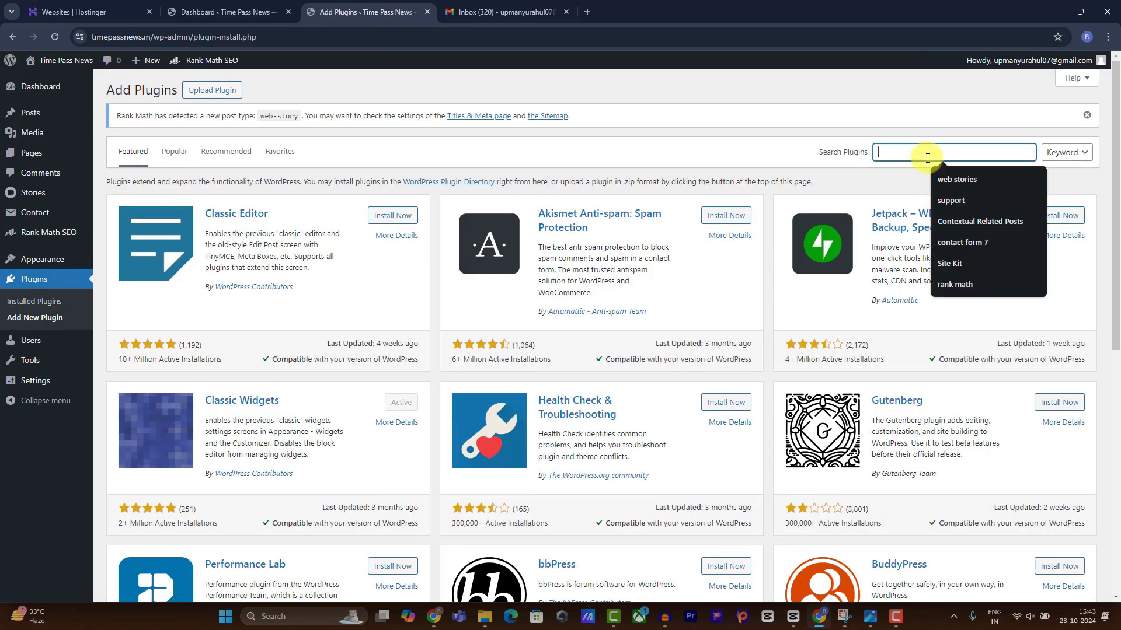
text(wp super cache)
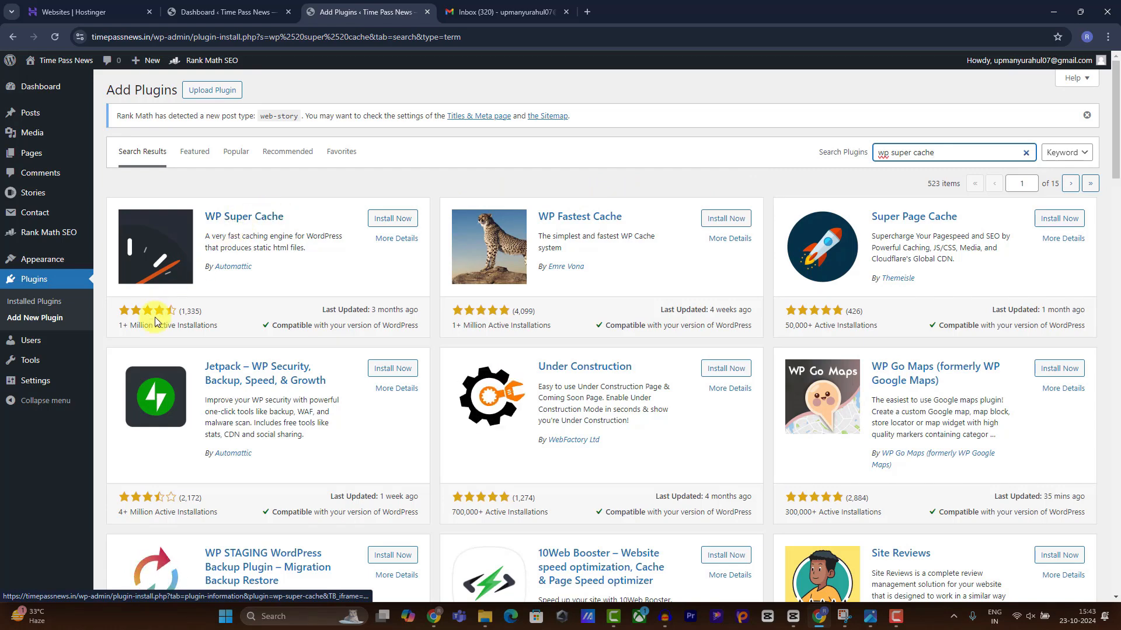
click(385, 219)
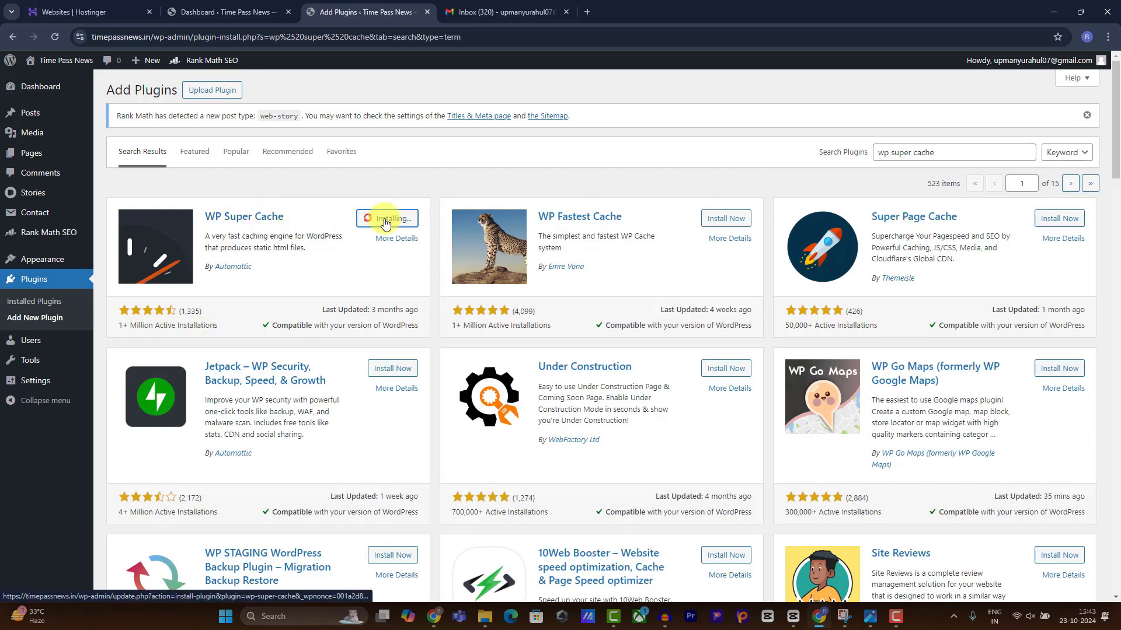
drag(257, 268, 206, 277)
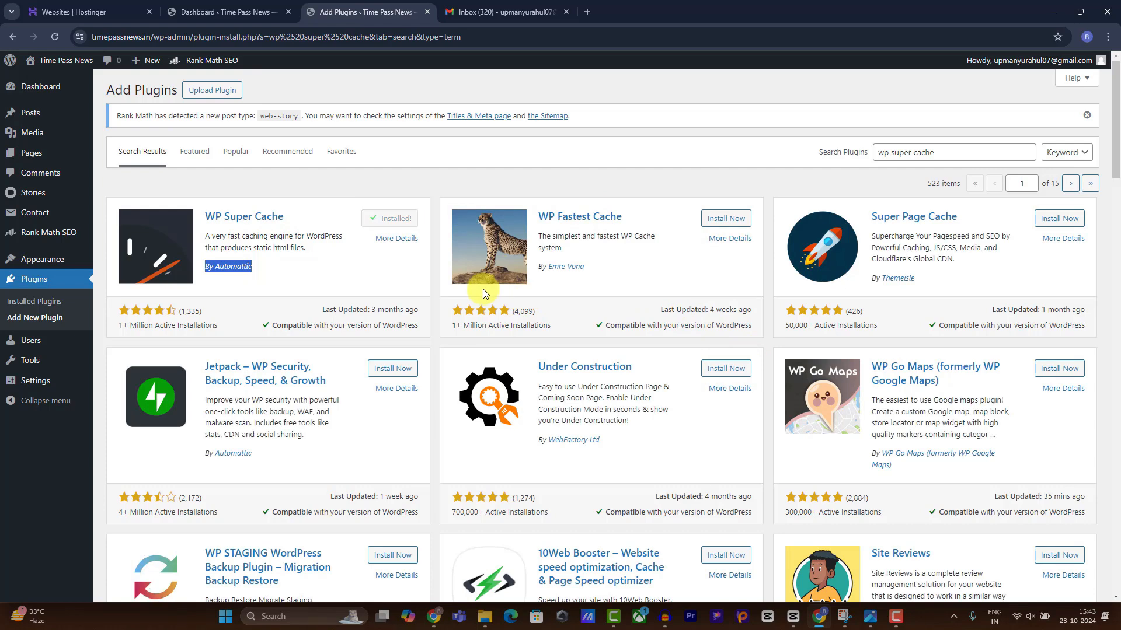
click(415, 217)
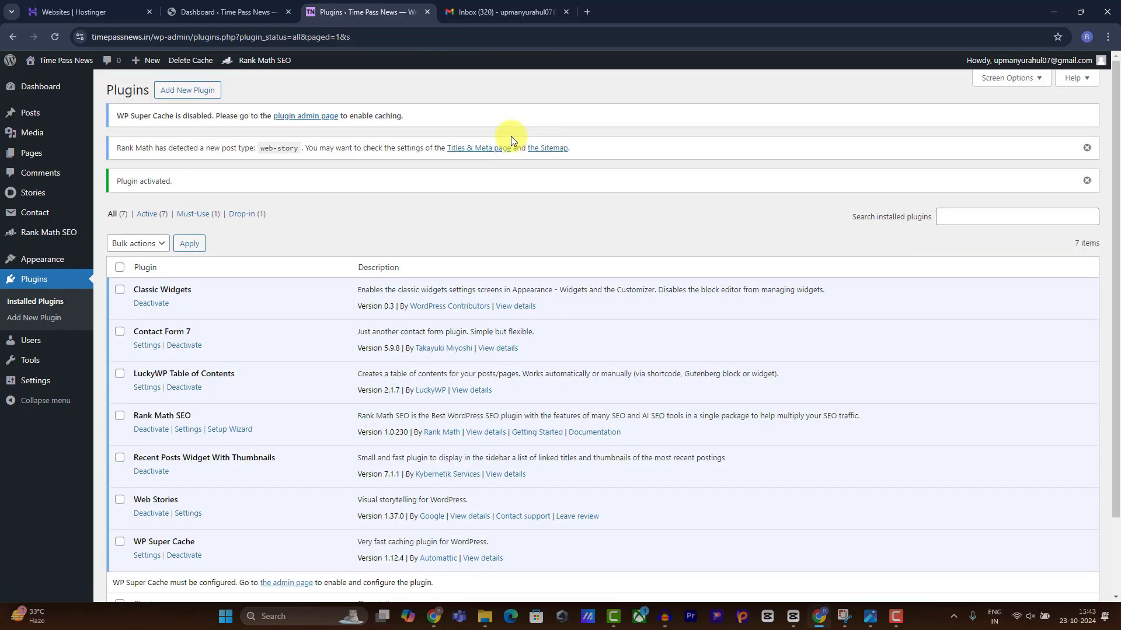
scroll(279, 348, down, 1)
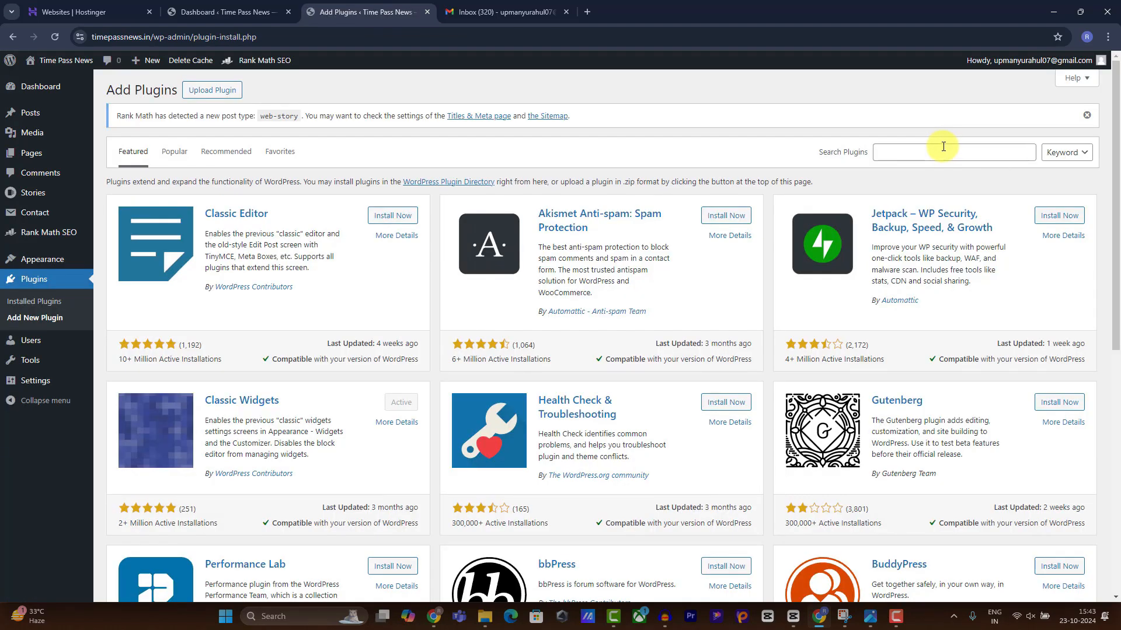
Search the plugin directory for 'Site Kit' and install and activate Site Kit by Google.
click(942, 149)
text(sit)
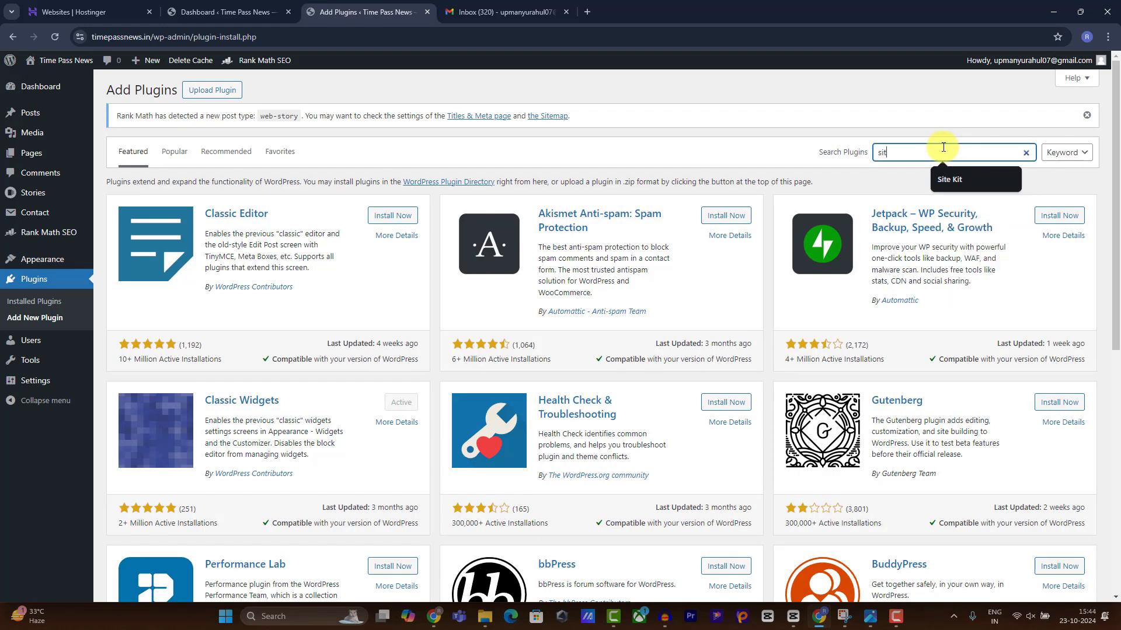
text(e)
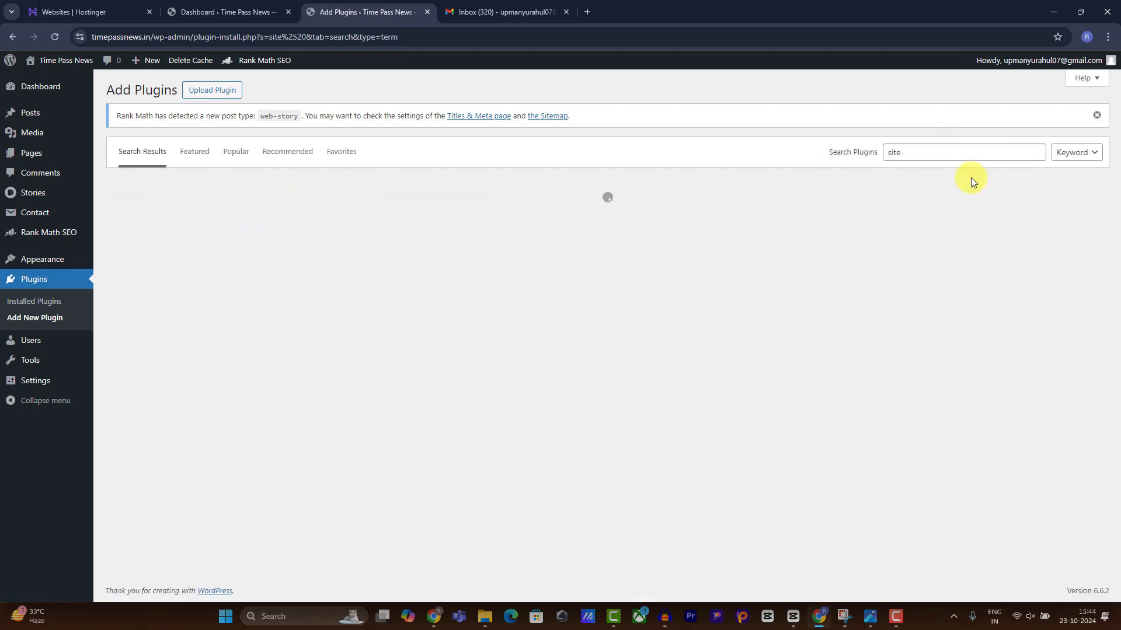
click(968, 181)
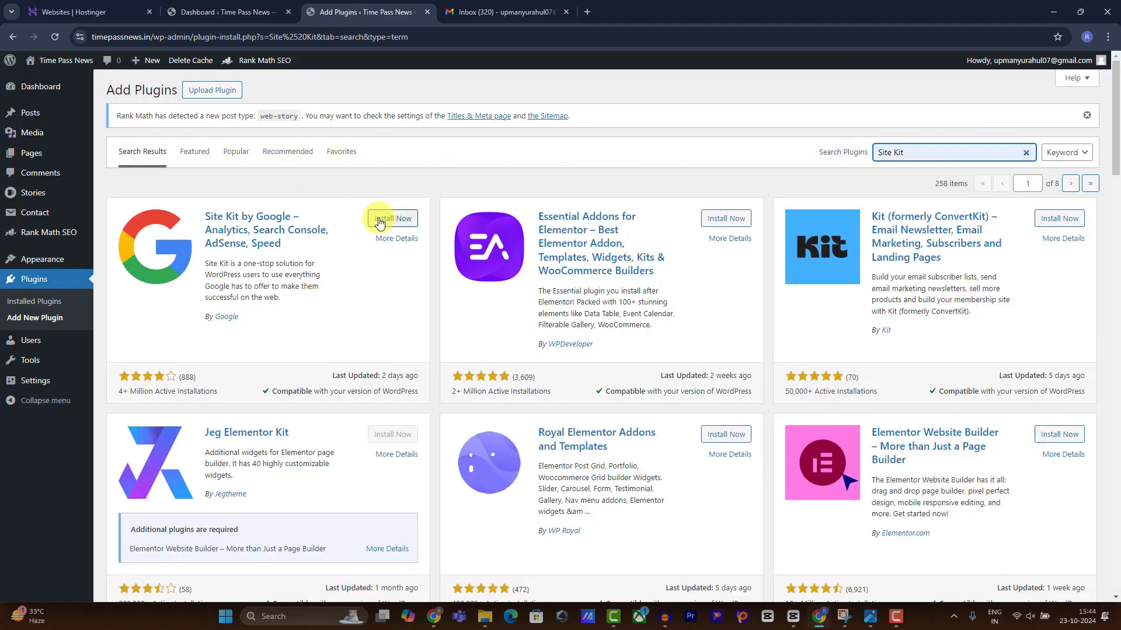
click(383, 220)
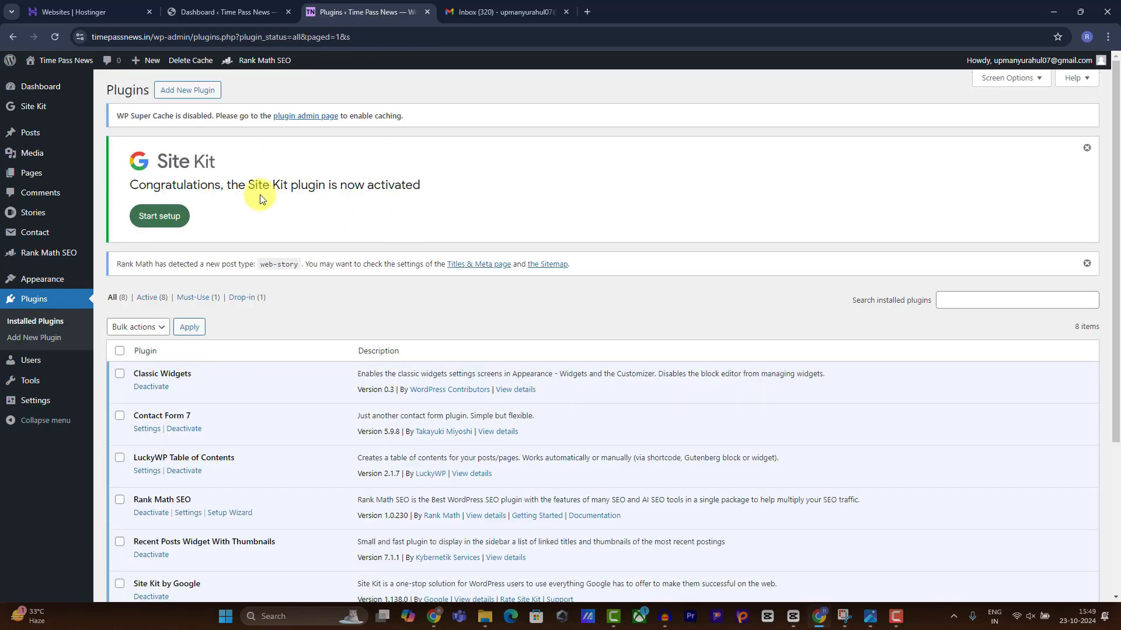
Start Site Kit setup with Google Analytics and usage-data sharing, granting access through Google sign-in.
click(180, 218)
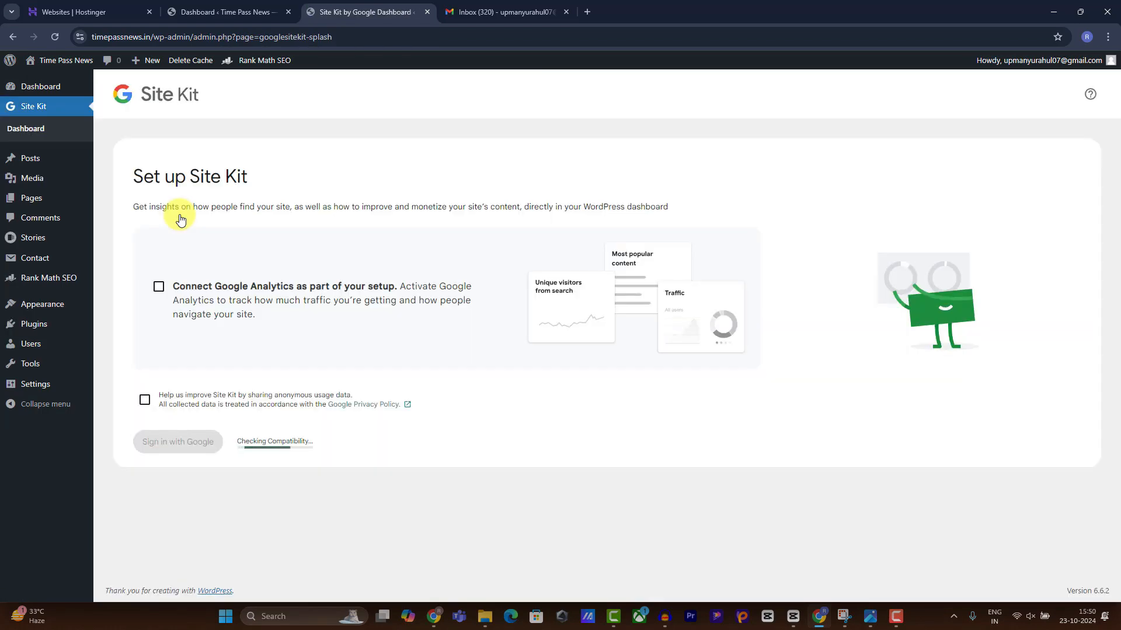
click(159, 286)
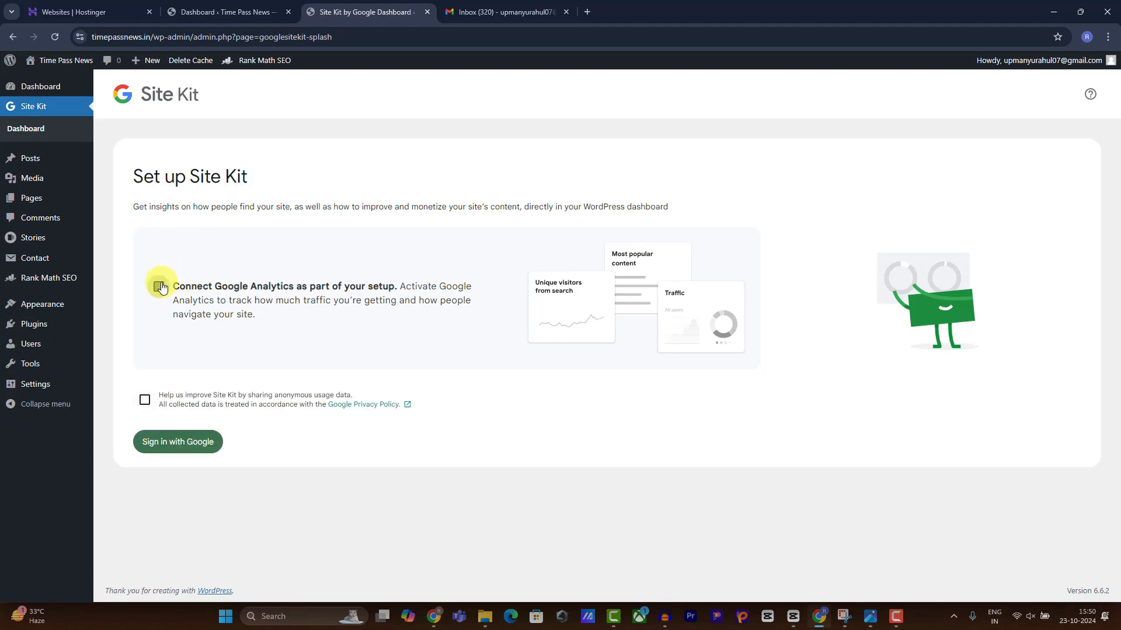
click(143, 401)
click(162, 442)
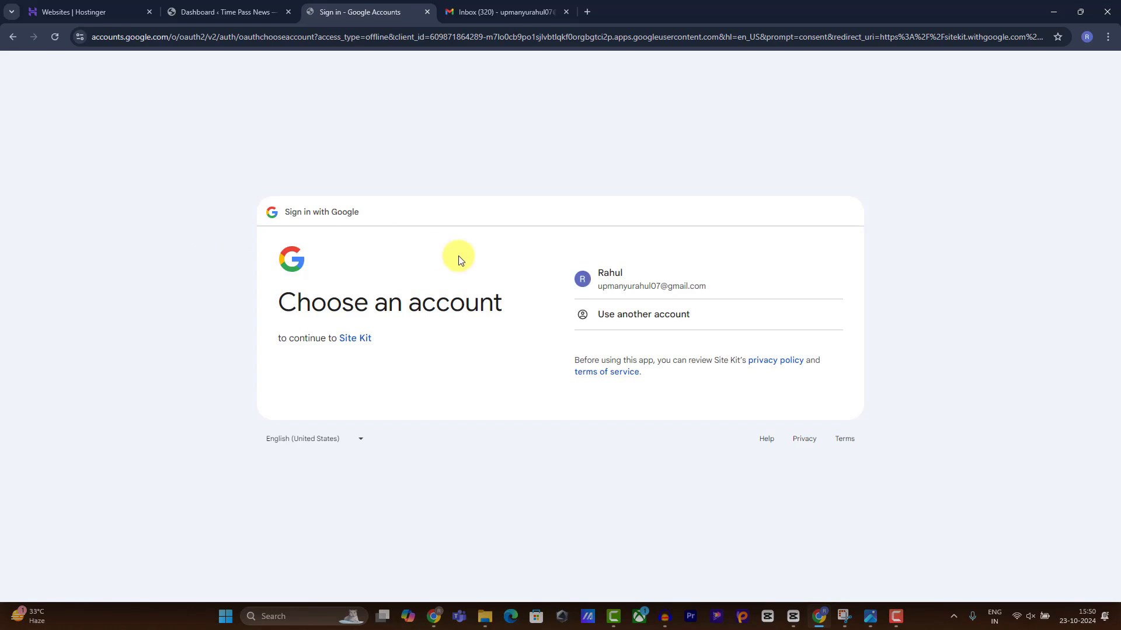
click(607, 267)
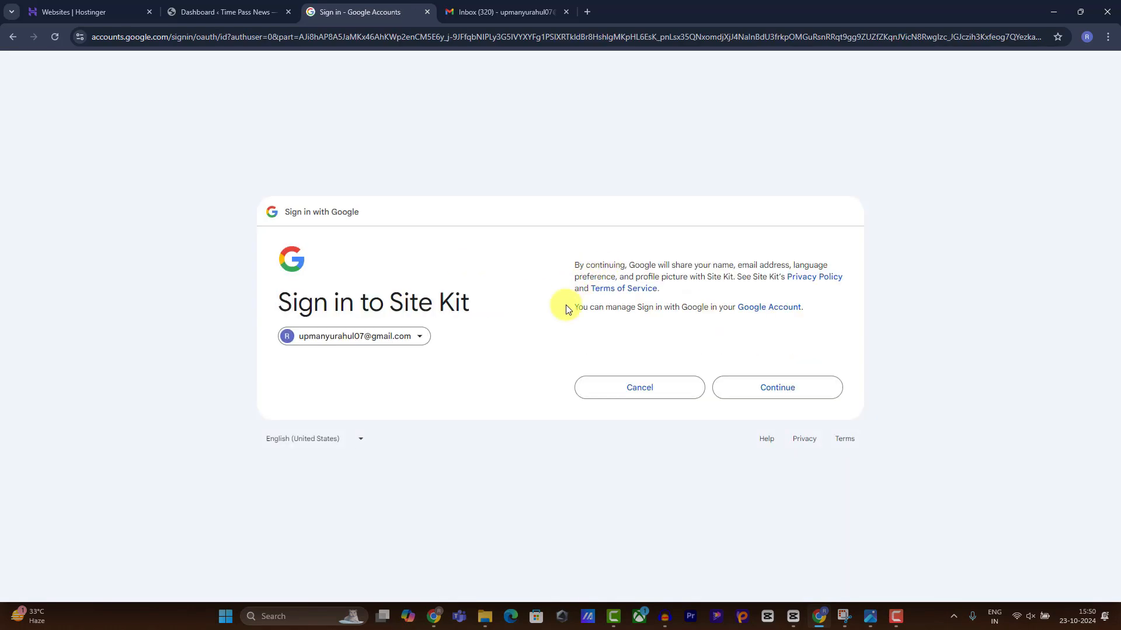
click(772, 382)
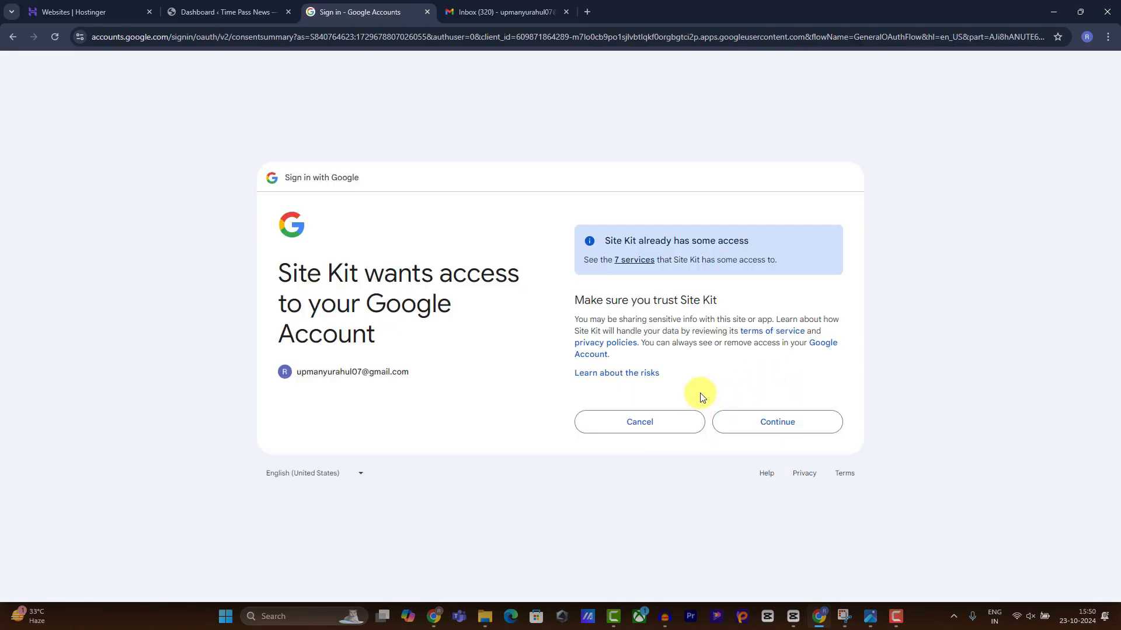
click(793, 422)
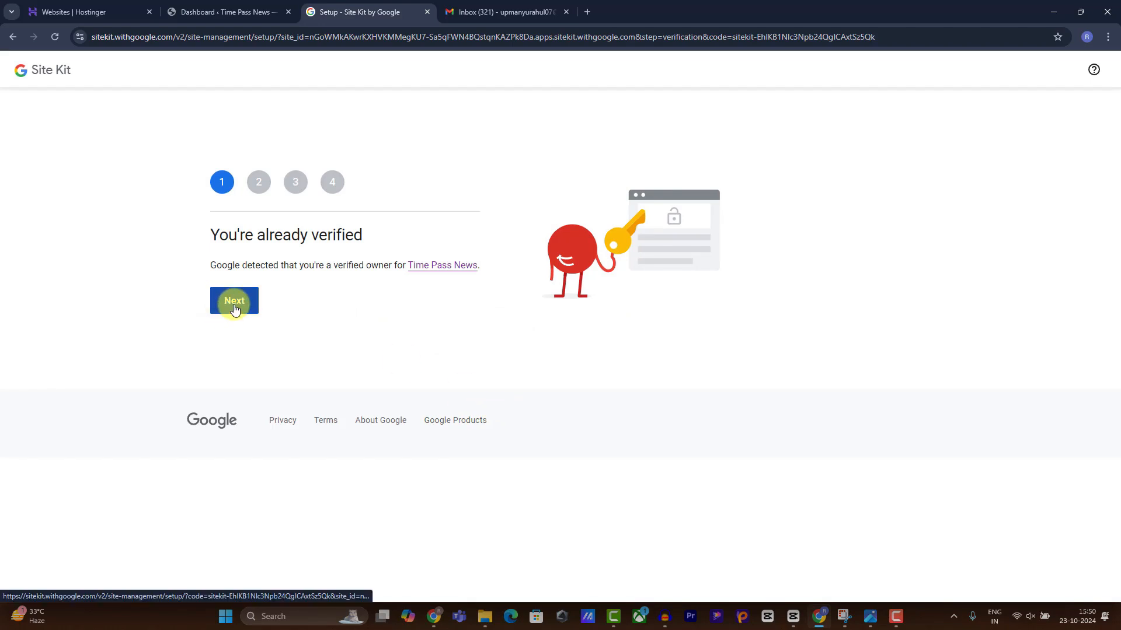
Skip site verification and choose to create a new Analytics account.
click(234, 308)
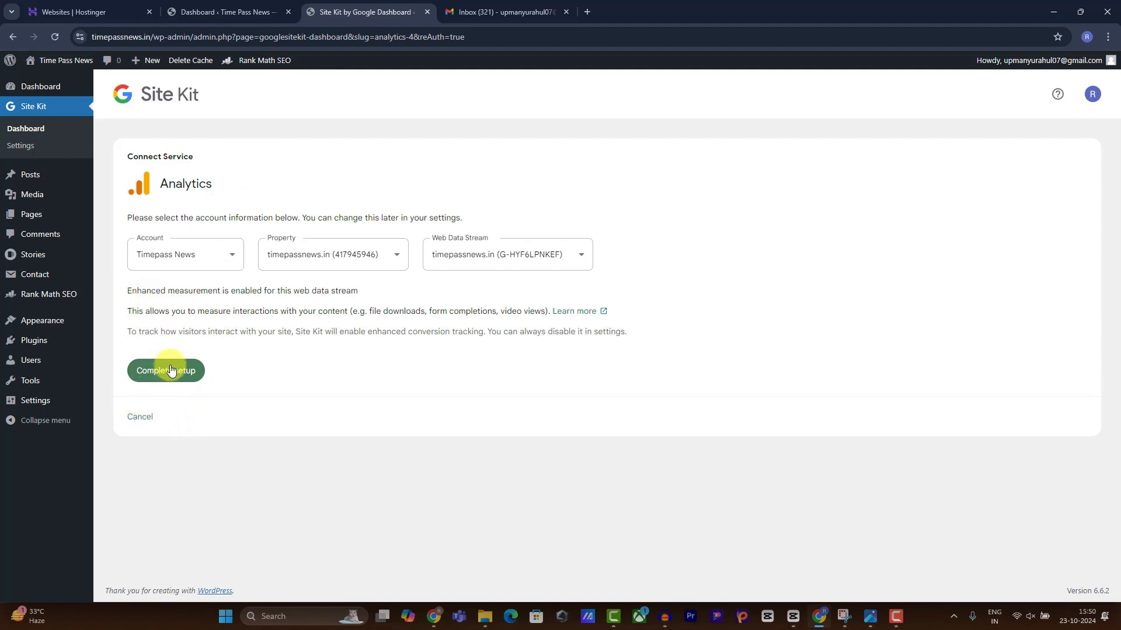
click(178, 255)
click(159, 540)
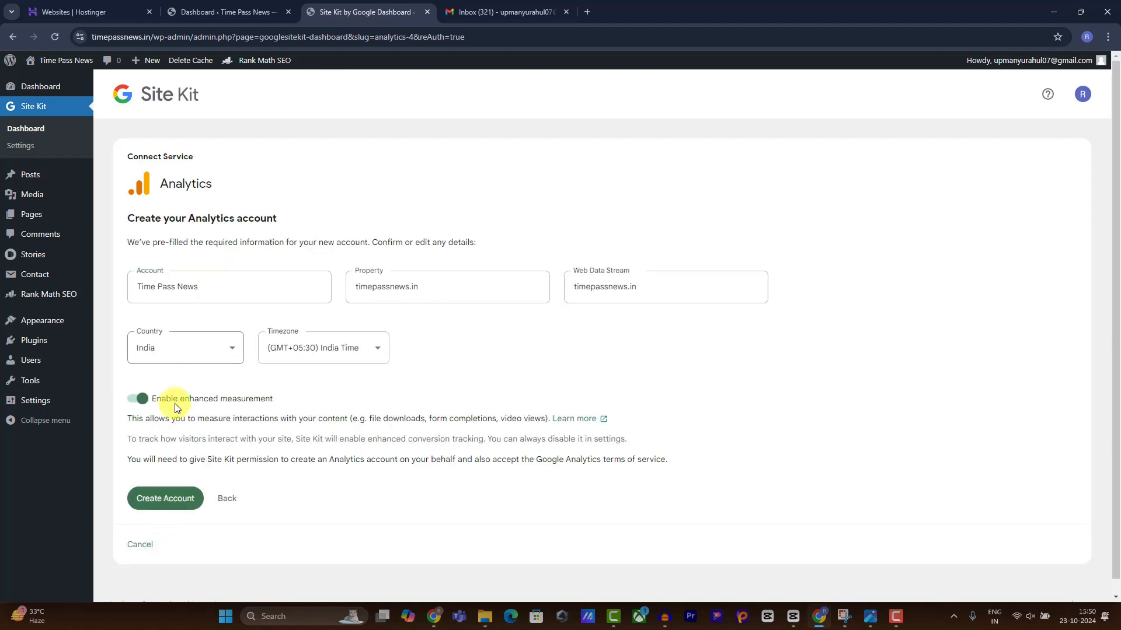
click(159, 500)
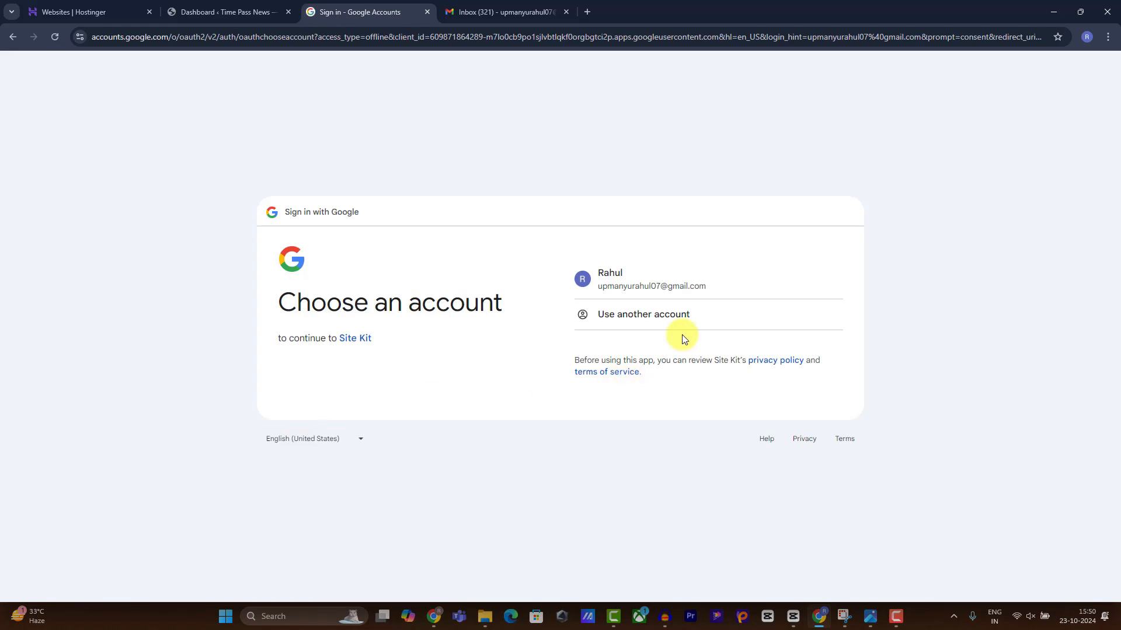
Sign in with the Google account and grant Site Kit access to it.
click(714, 284)
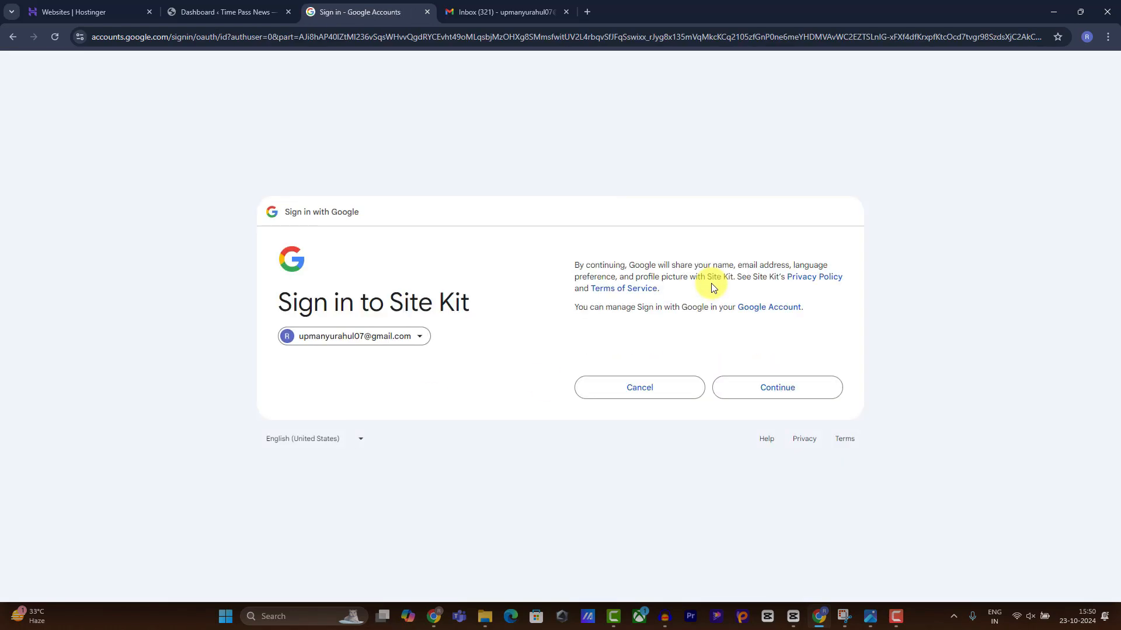
click(762, 389)
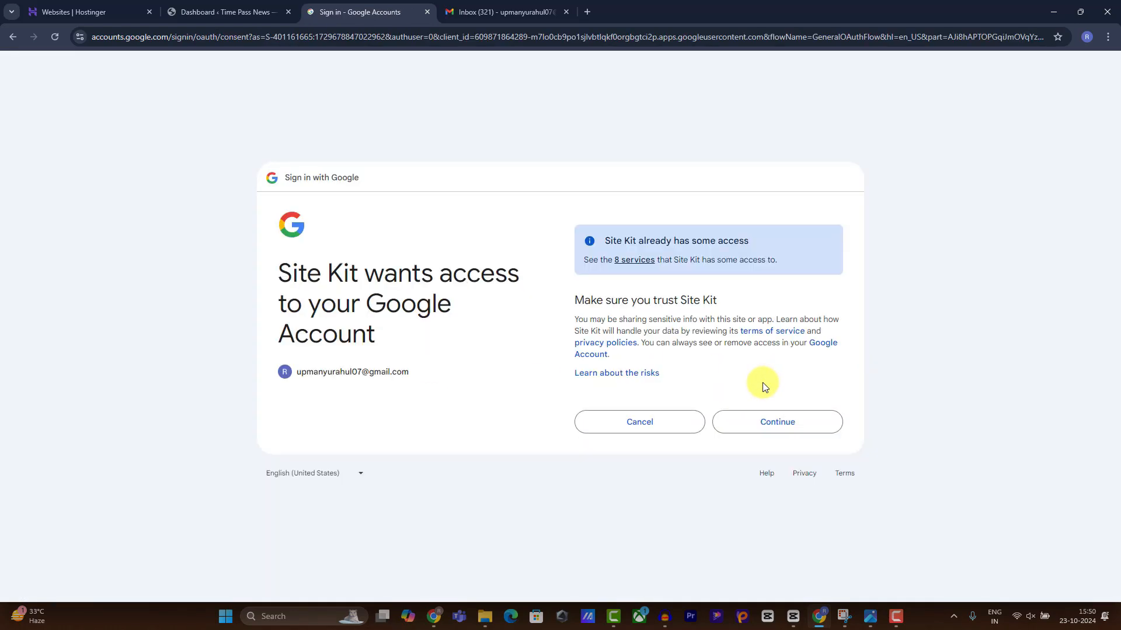
click(760, 418)
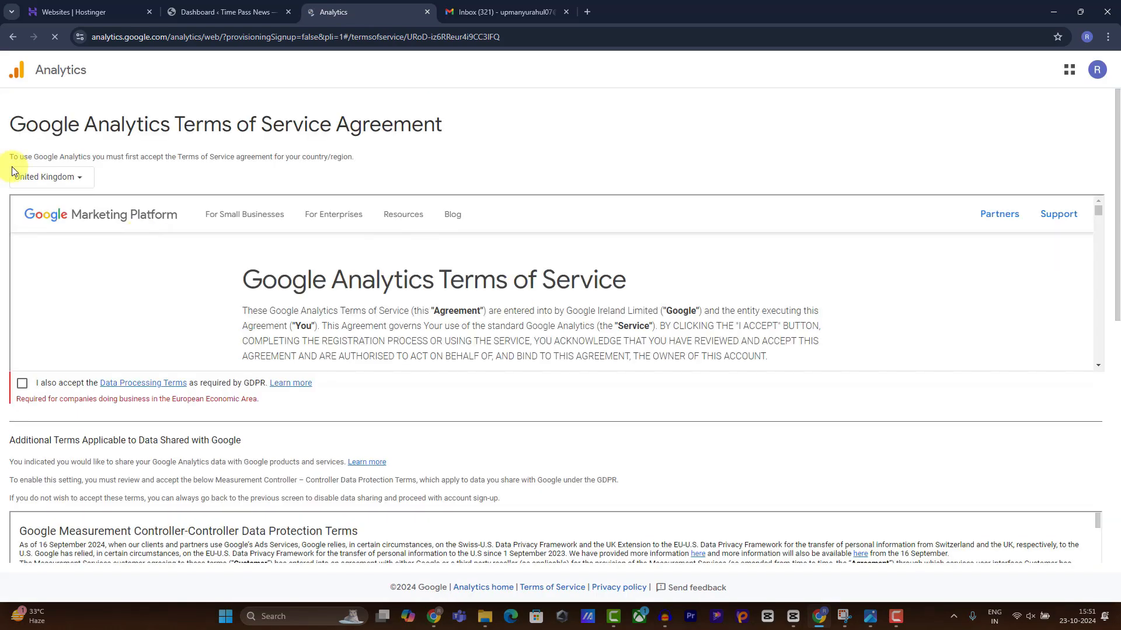
Set the country to India and accept the Data Processing and Measurement Controller terms.
click(40, 183)
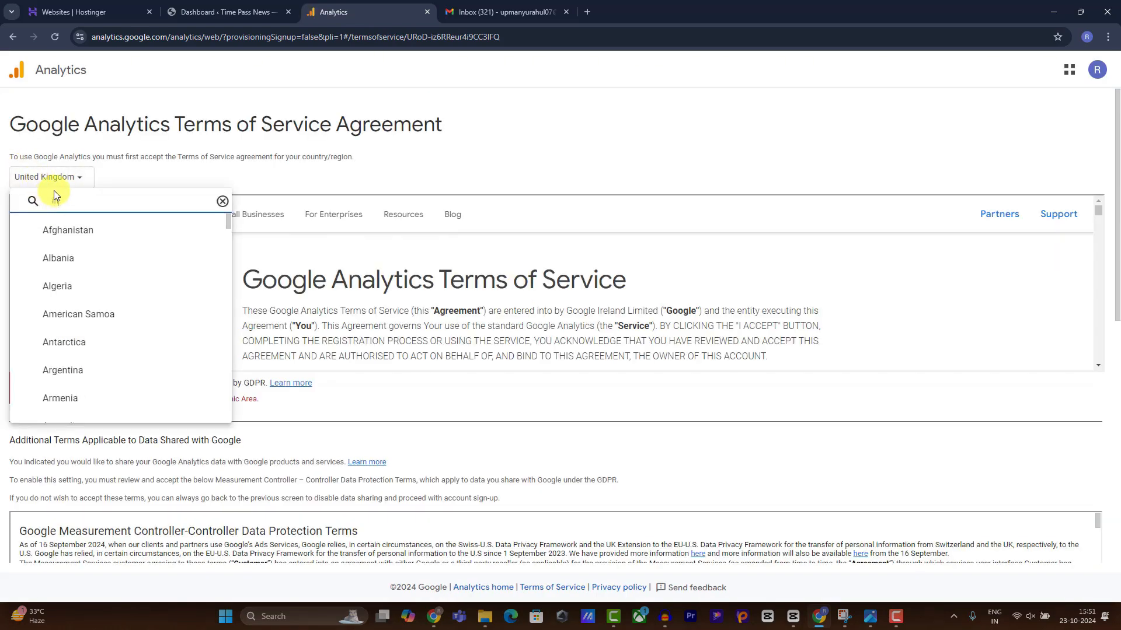
text(ind)
click(69, 256)
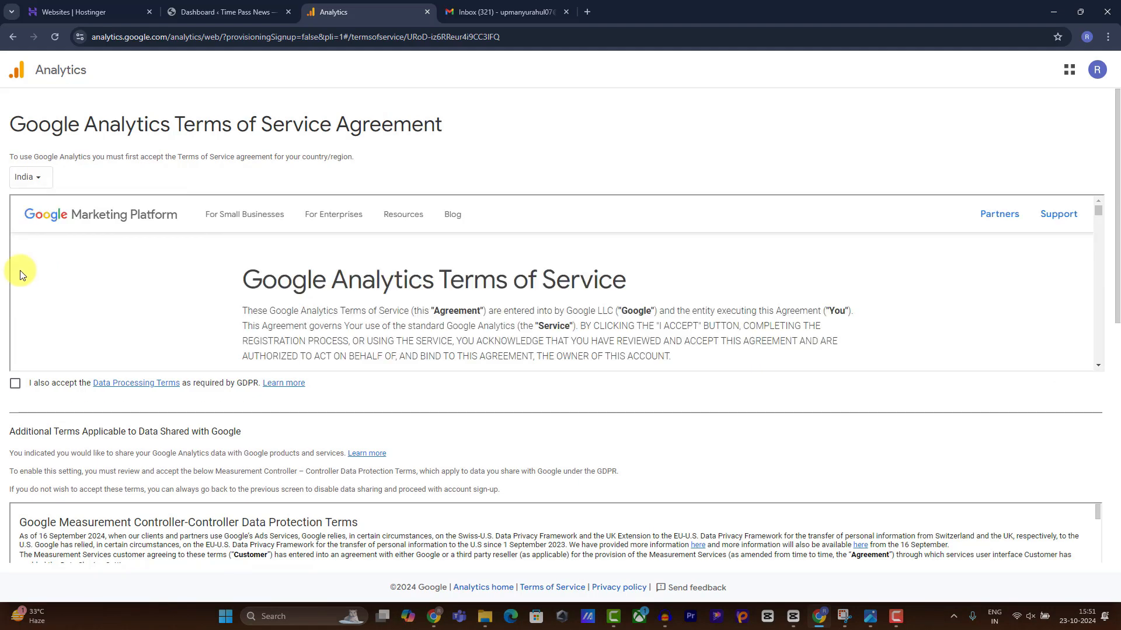
click(17, 384)
scroll(82, 341, down, 5)
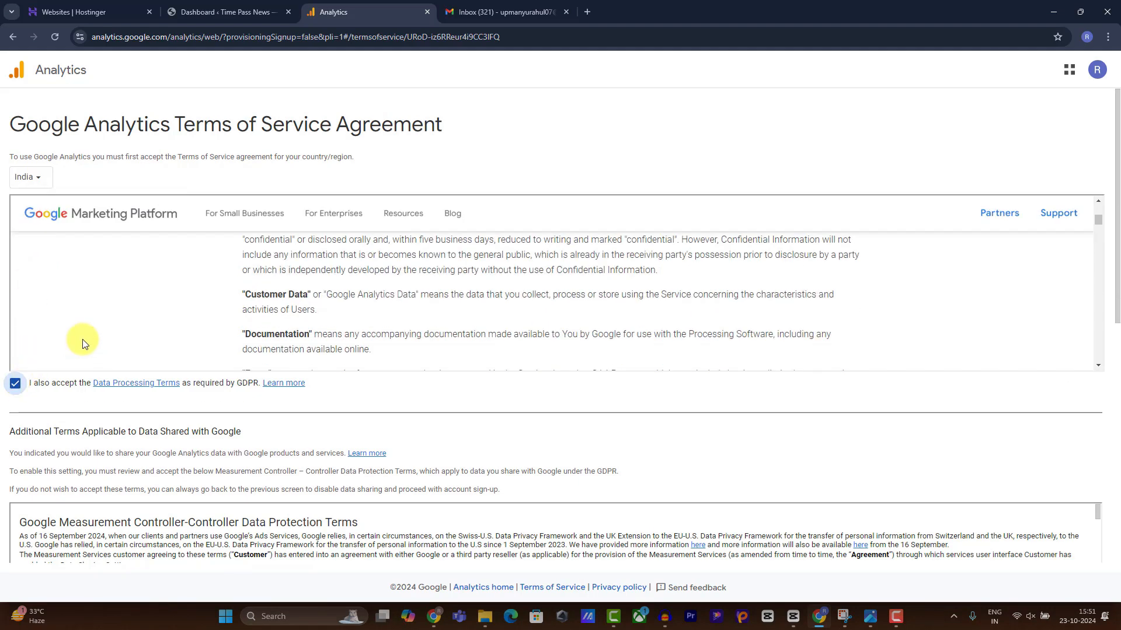
scroll(55, 387, down, 5)
click(15, 417)
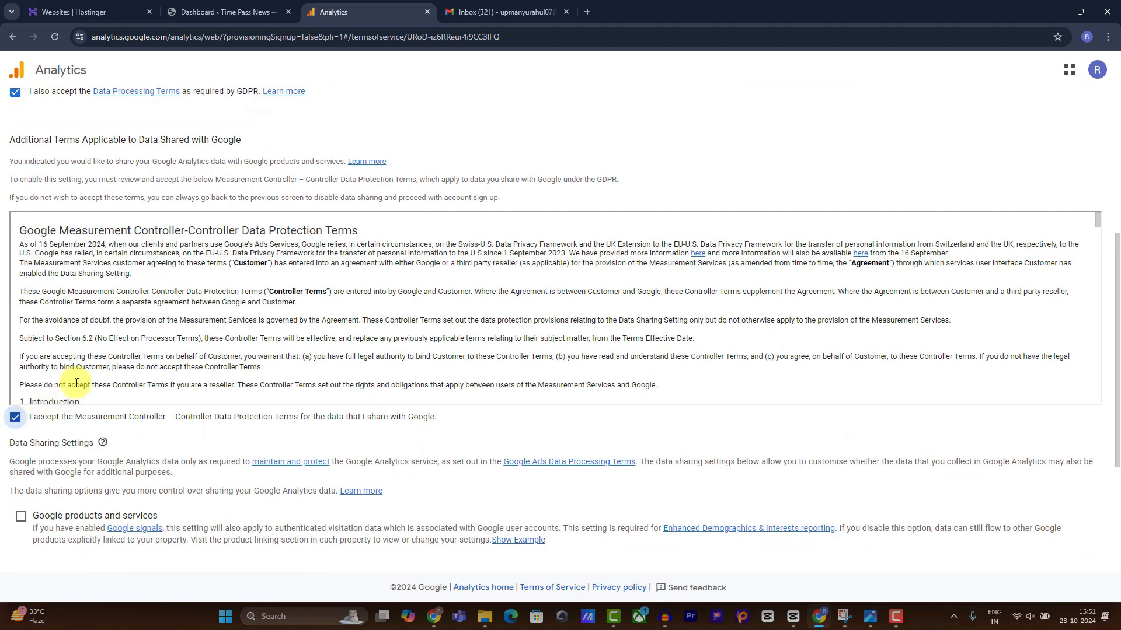
Enable all data-sharing options and accept the Google Analytics terms of service.
scroll(35, 403, down, 2)
click(21, 401)
click(21, 454)
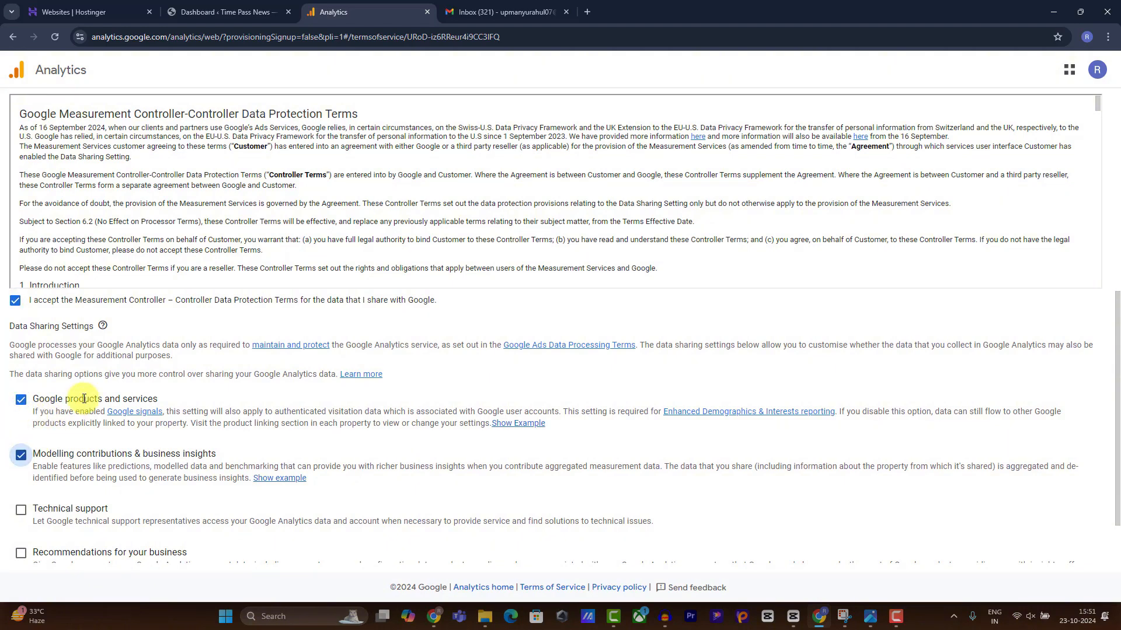
scroll(21, 445, down, 2)
click(21, 436)
click(21, 479)
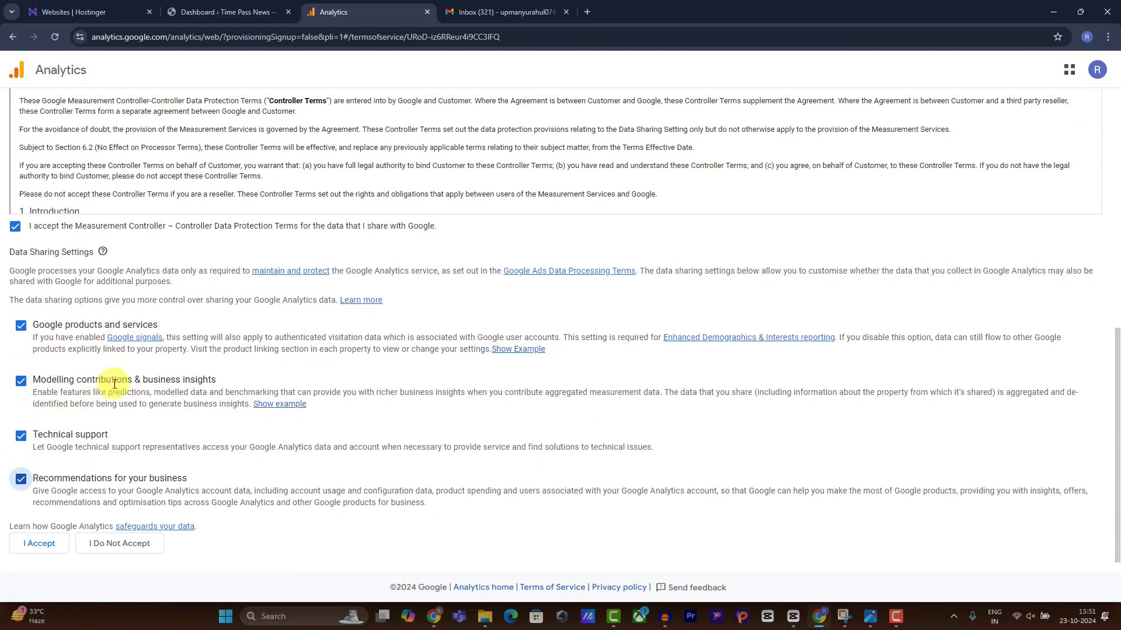
scroll(55, 512, up, 3)
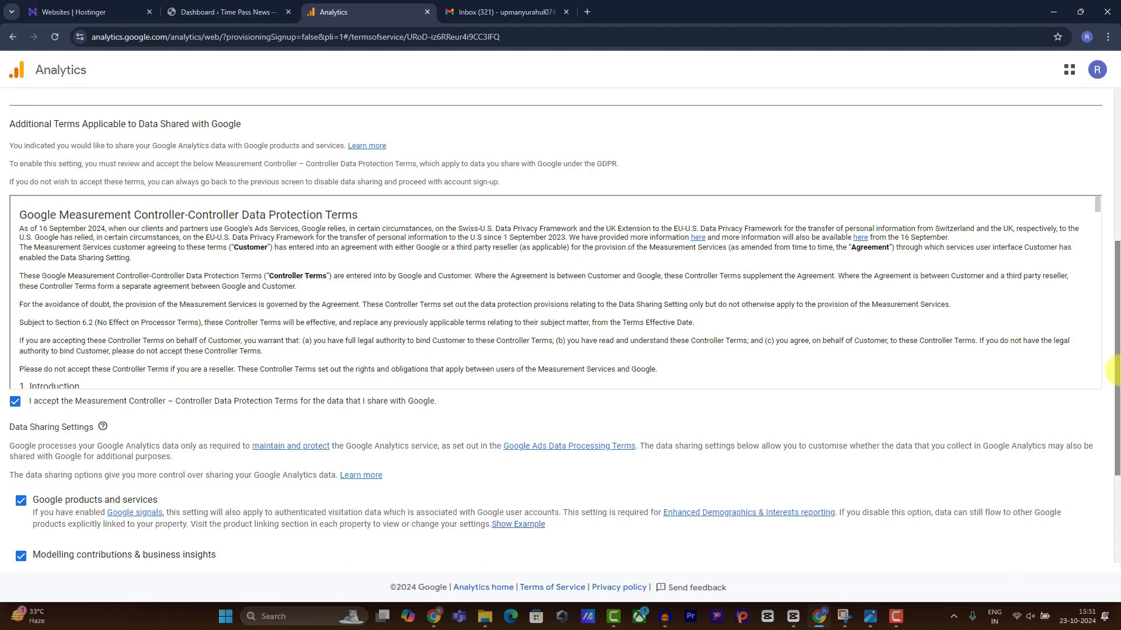
drag(1118, 371, 1084, 544)
click(50, 544)
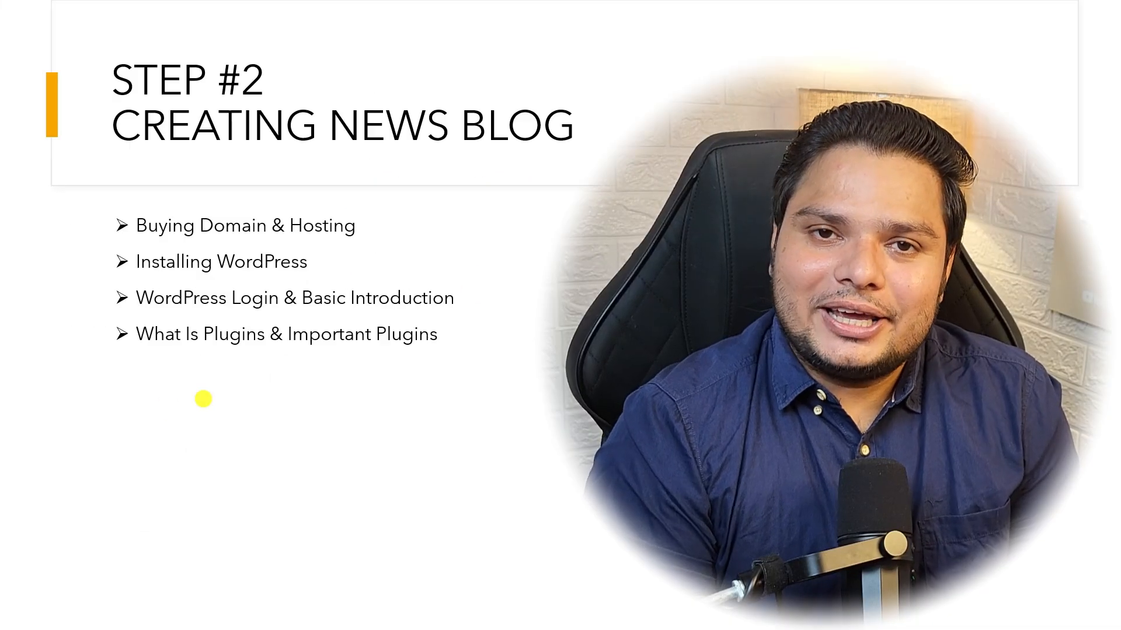
Advance the presentation slide to its next point.
key(Right)
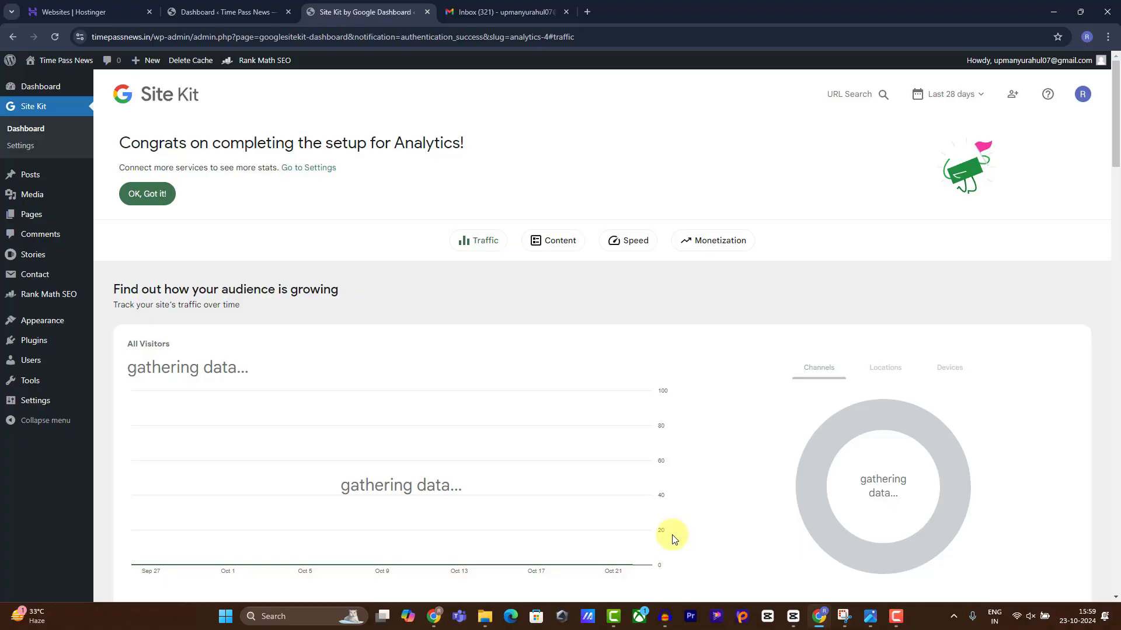
Dismiss the Site Kit banner, then delete the Twenty Twenty-Three and Twenty Twenty-Two themes.
click(140, 194)
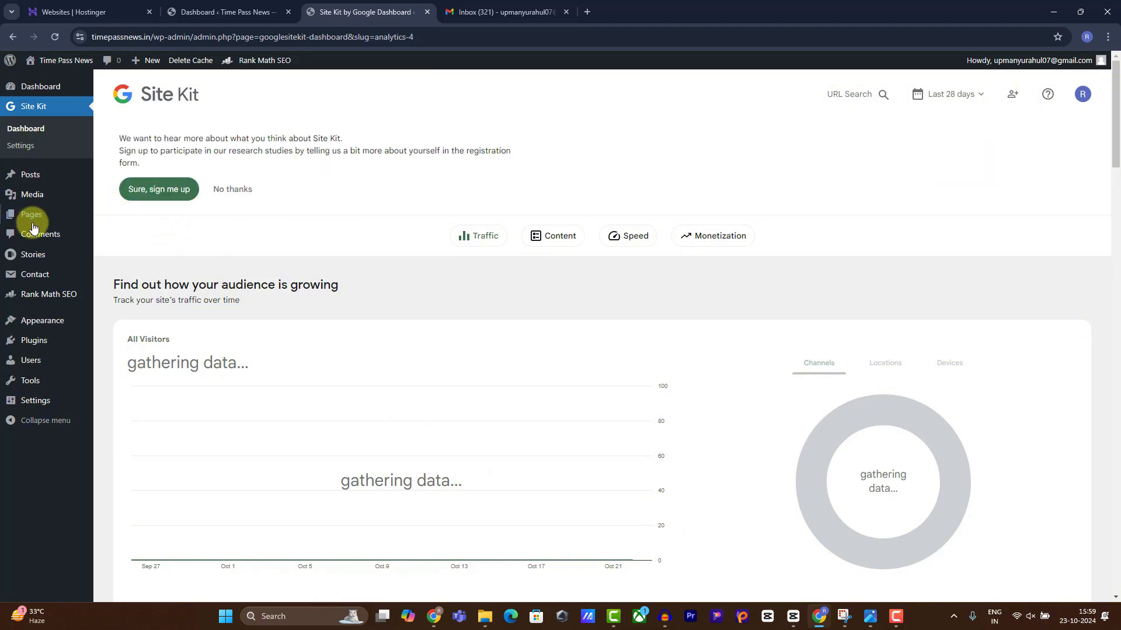
mouse_move(46, 330)
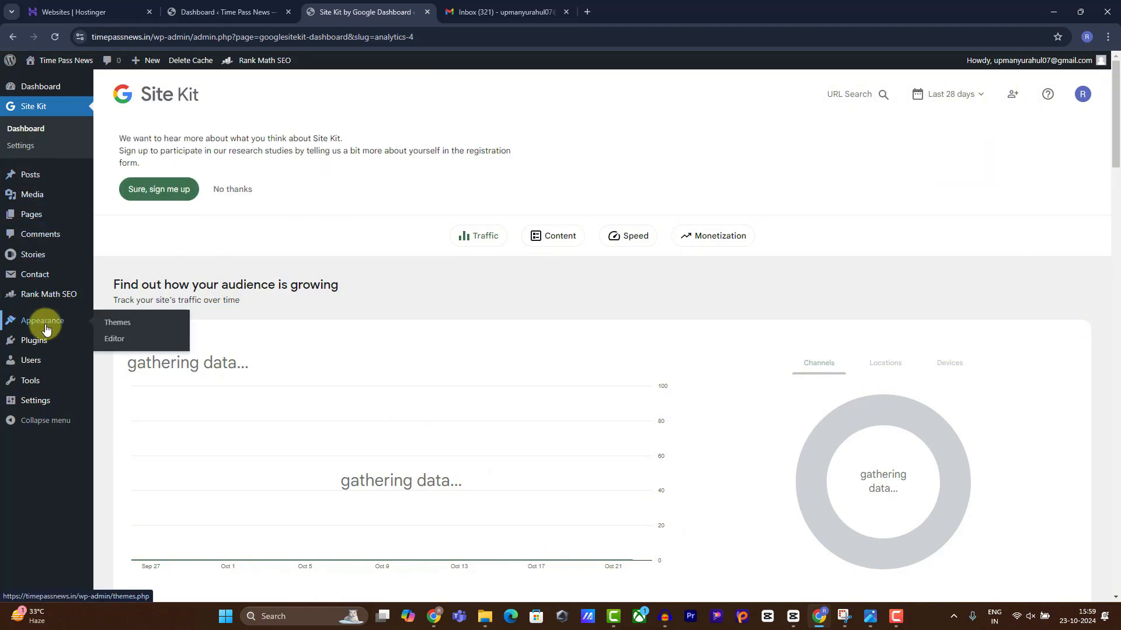
click(118, 324)
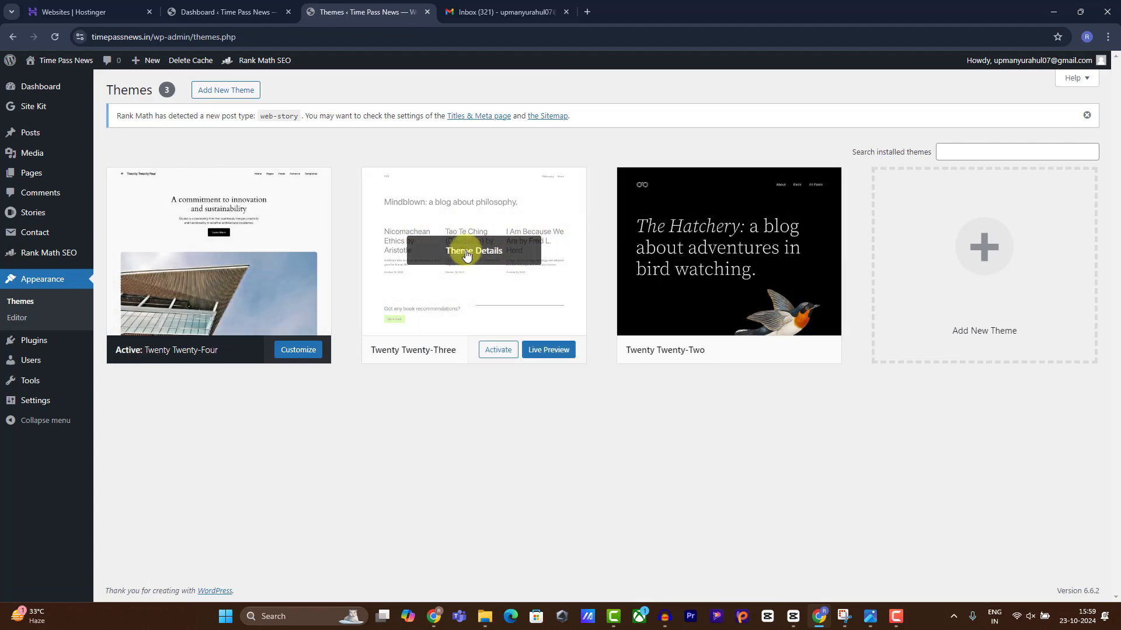
click(466, 255)
click(628, 572)
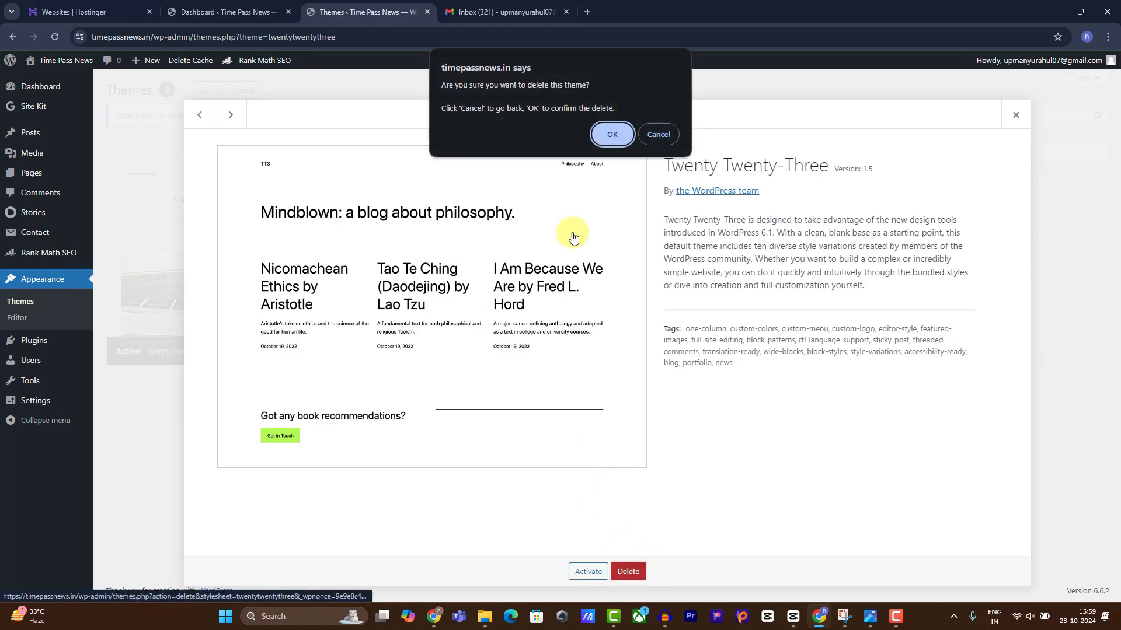
click(601, 132)
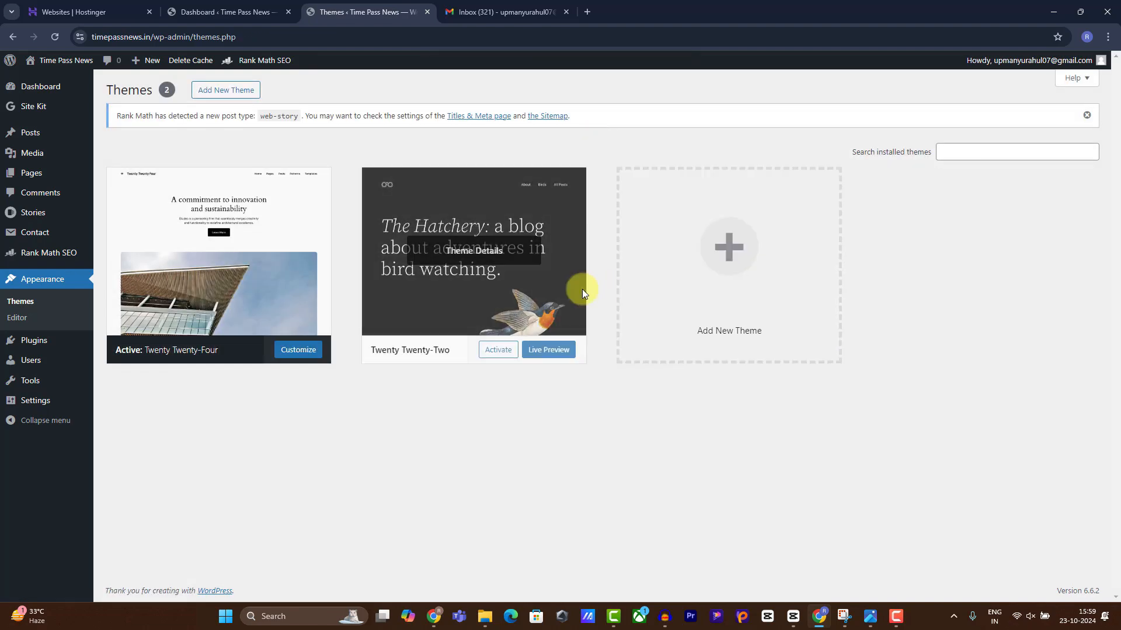
click(464, 251)
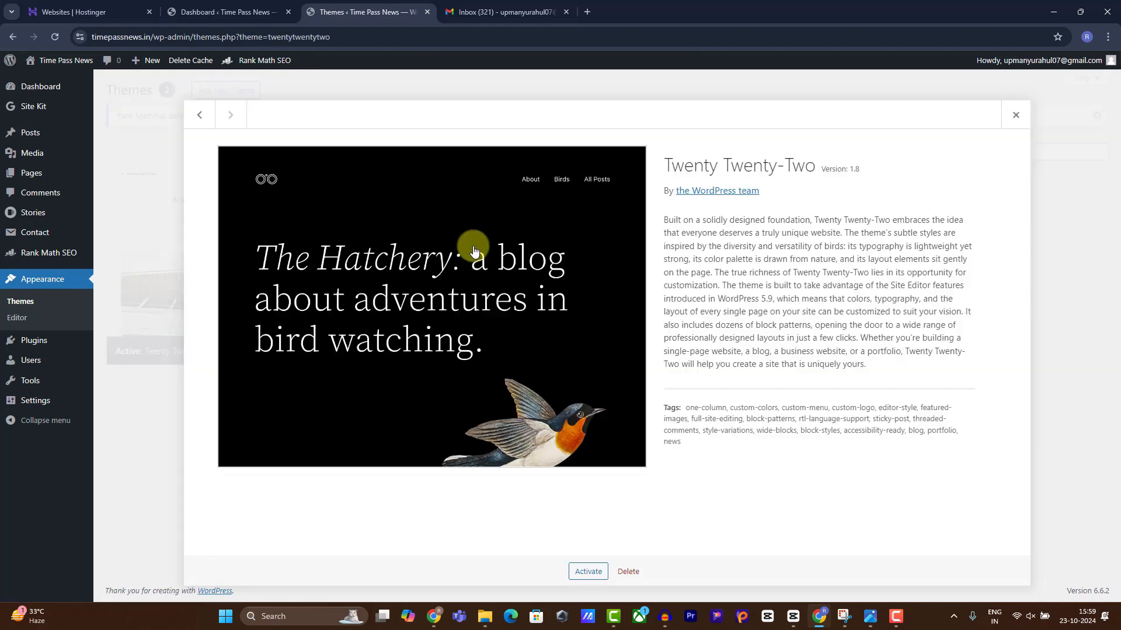
click(628, 572)
click(602, 138)
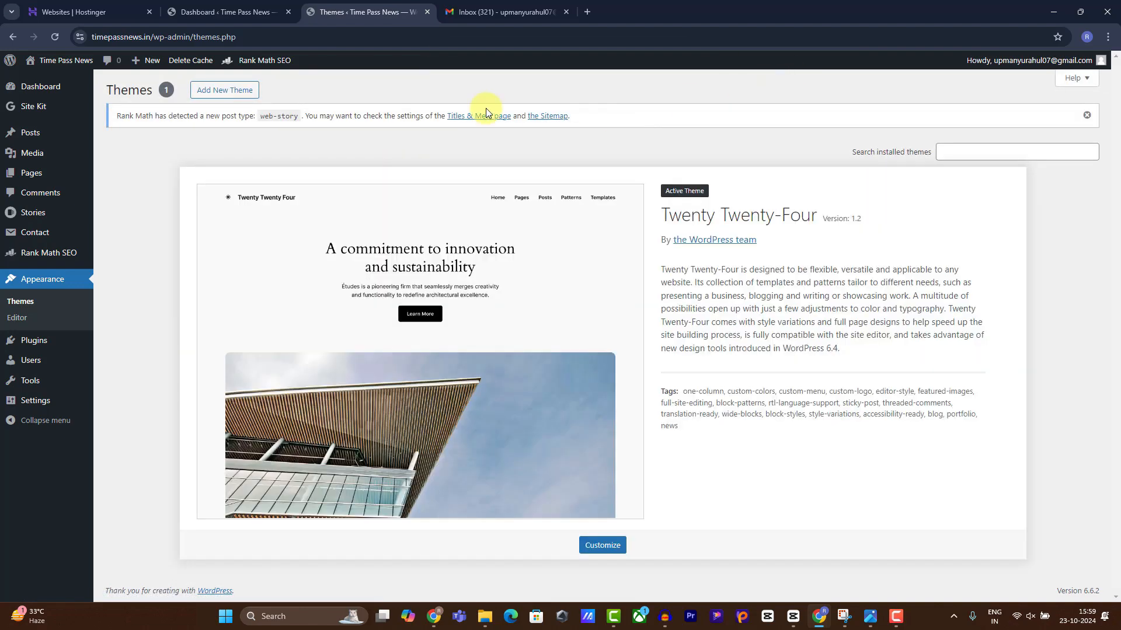
click(231, 96)
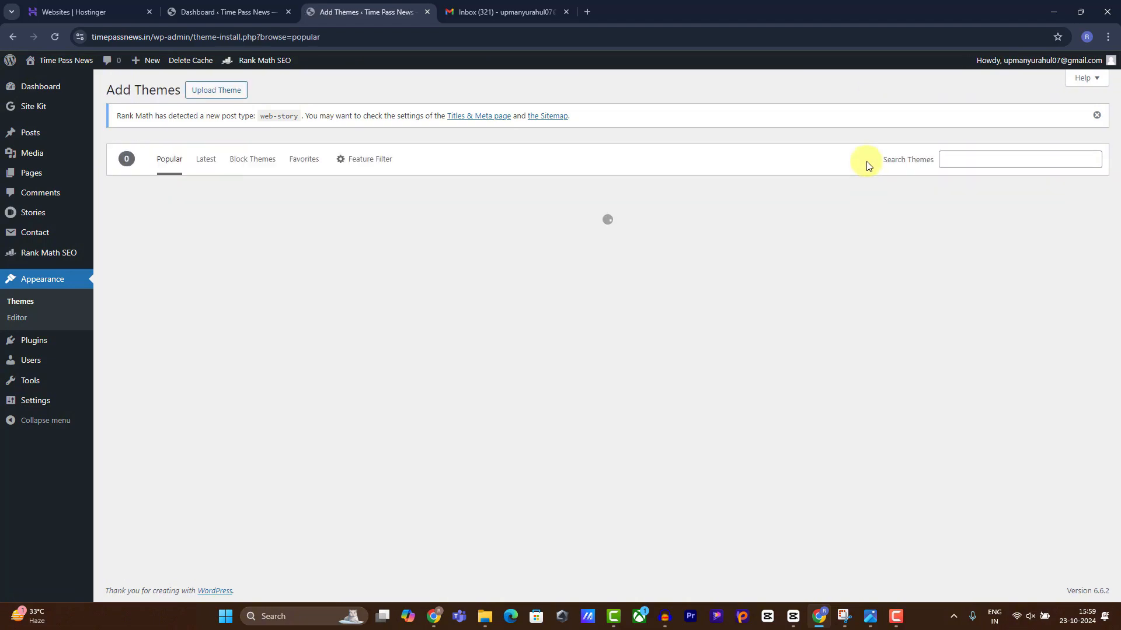
Search the theme directory for 'generatpr' and install the GeneratePress theme.
click(969, 156)
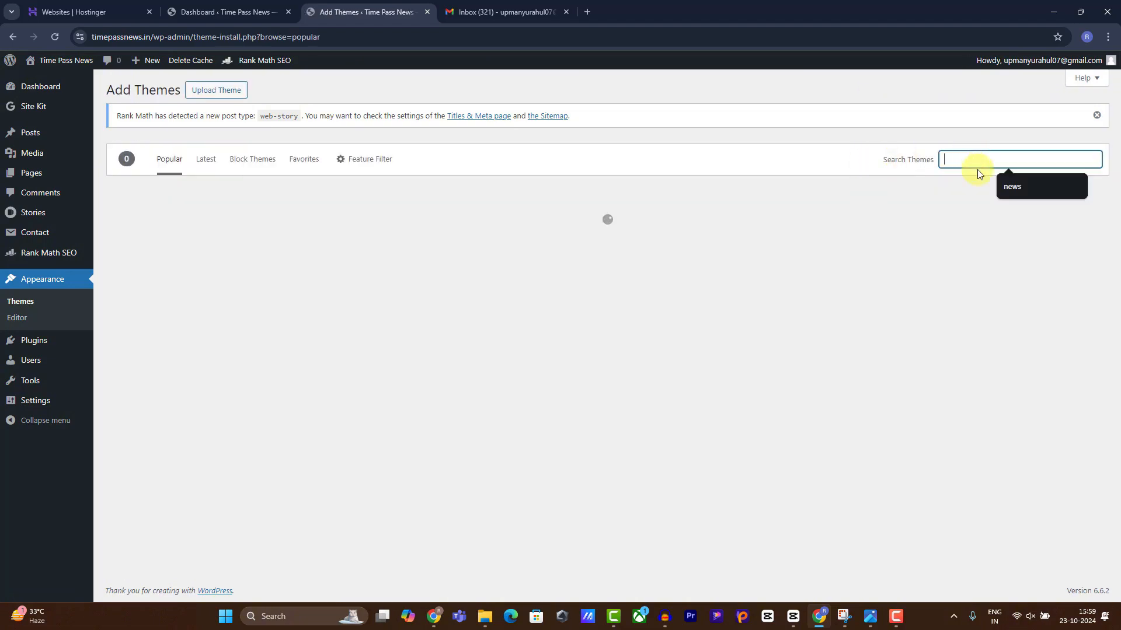
text(gen)
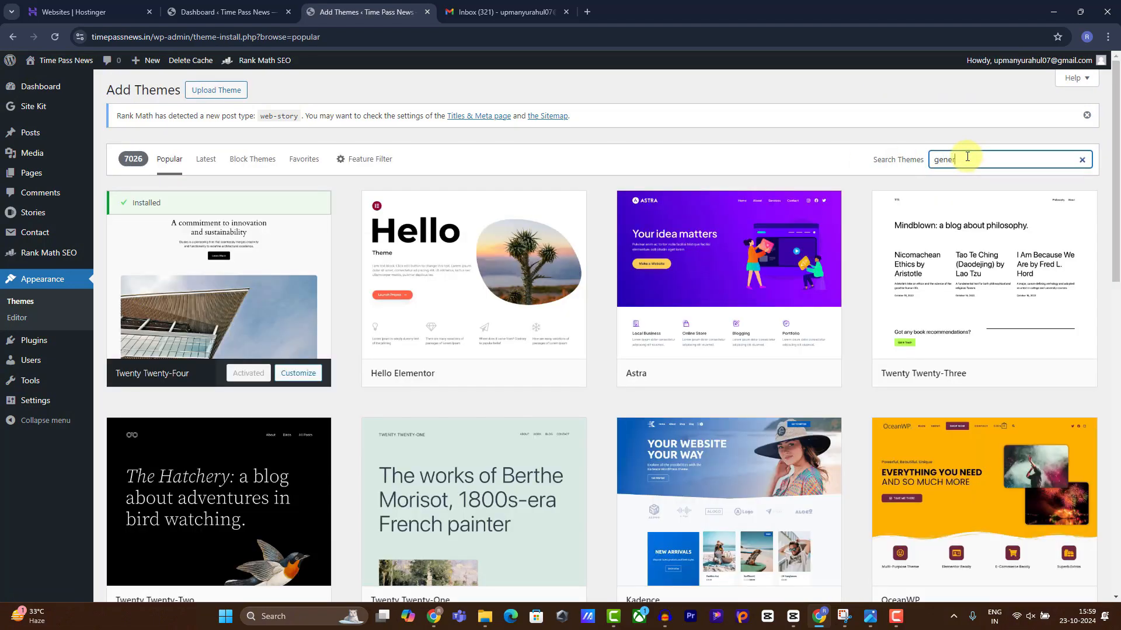
text(eratpr)
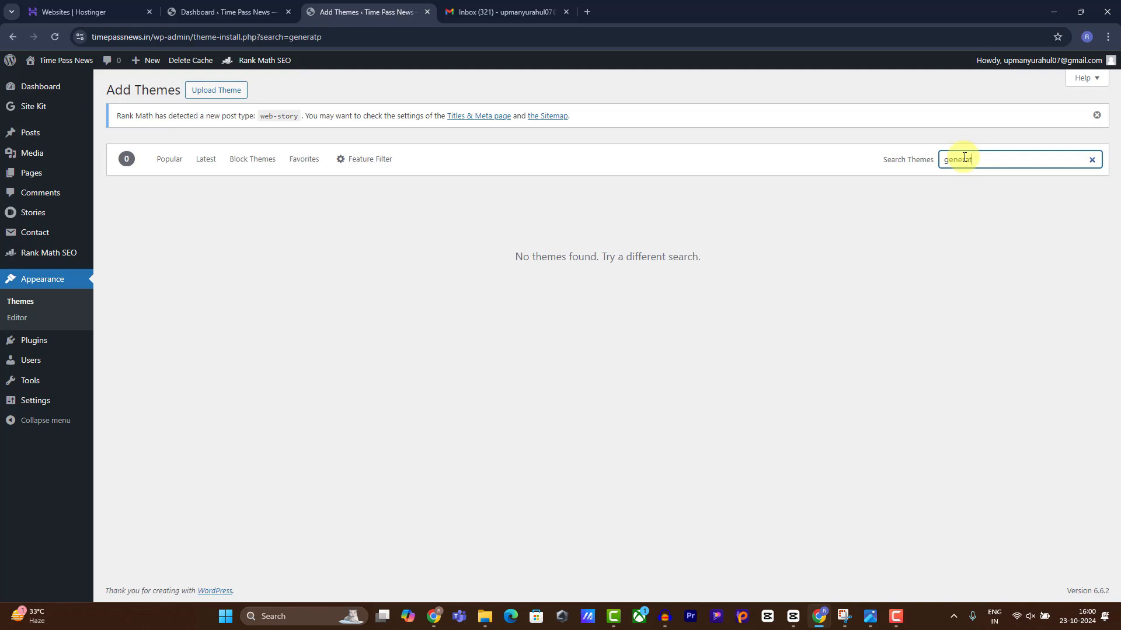
scroll(421, 444, down, 3)
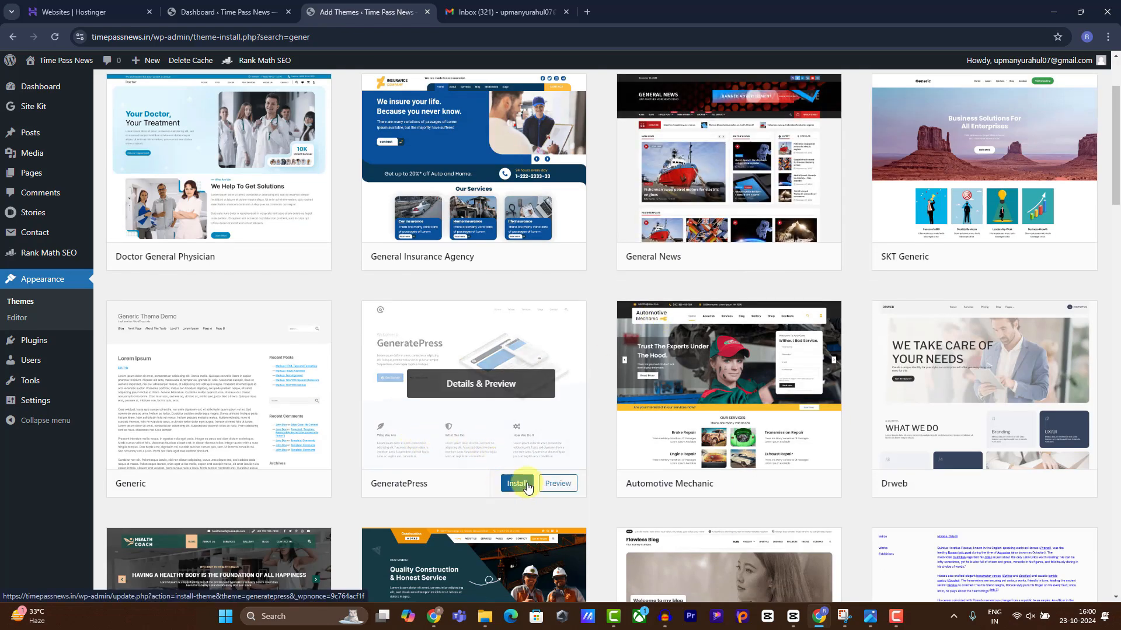
click(516, 484)
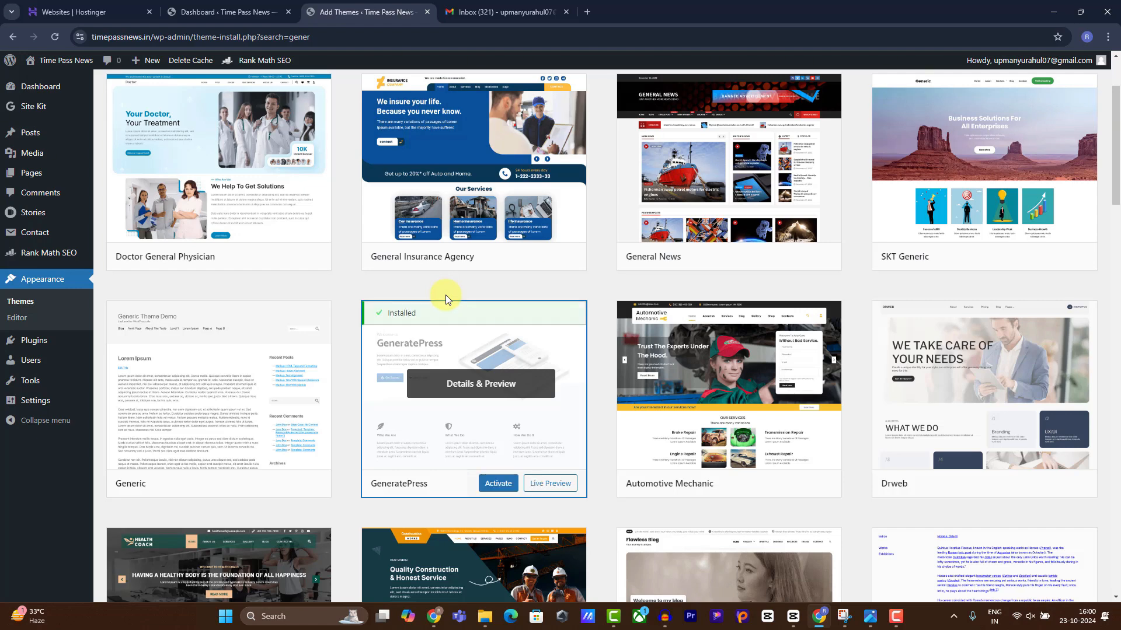
Activate GeneratePress, delete Twenty Twenty-Four, and view the GeneratePress Premium offering.
click(494, 487)
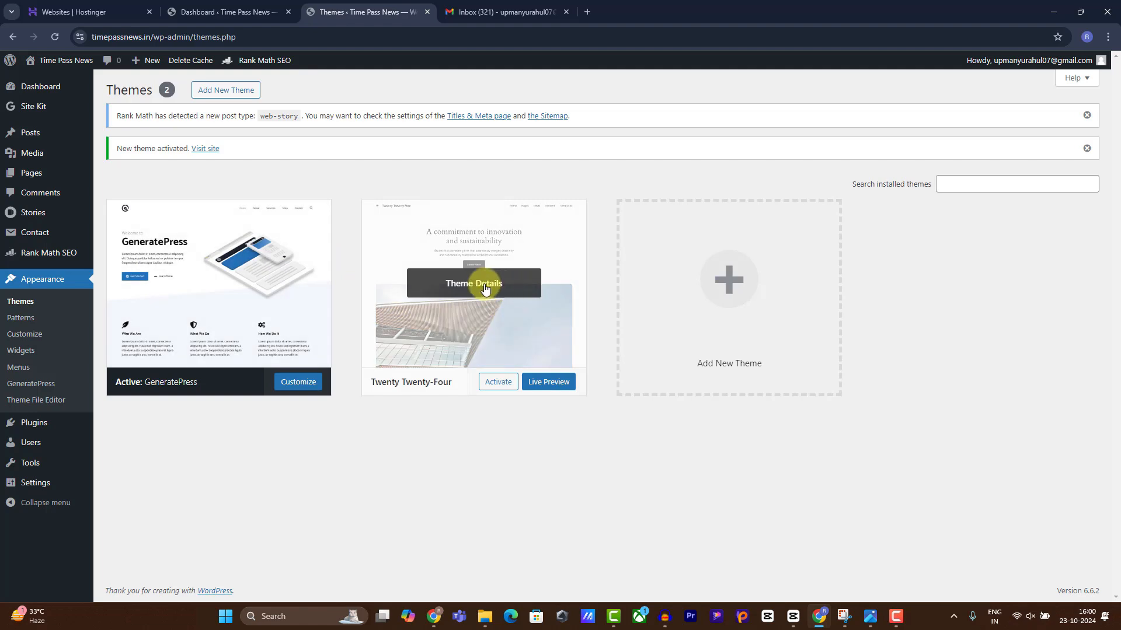
click(485, 289)
click(623, 571)
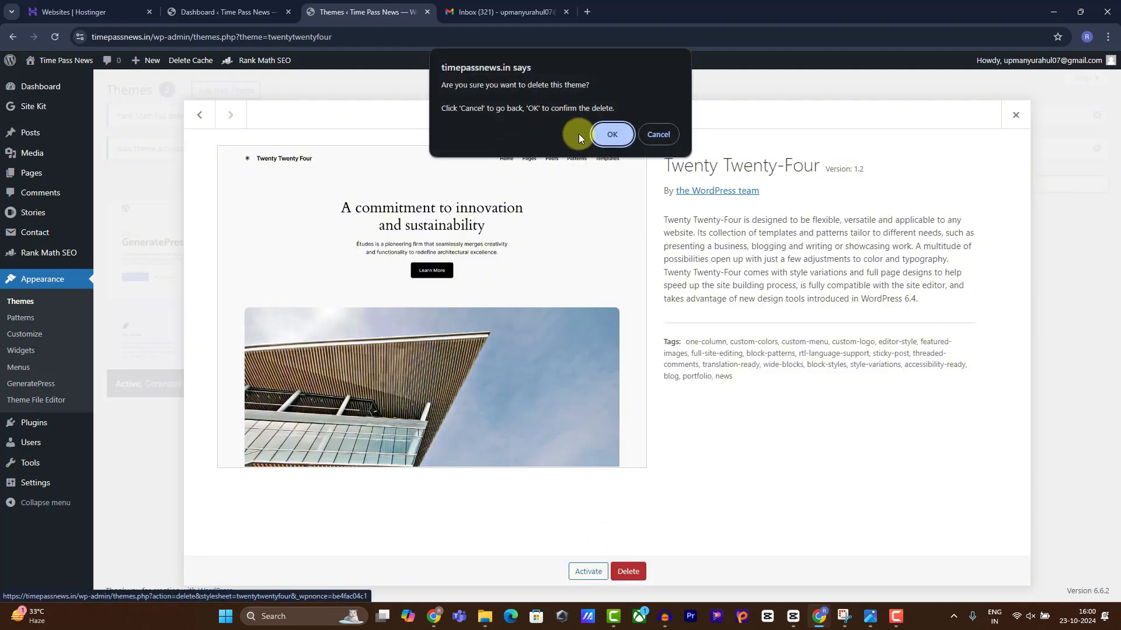
click(608, 132)
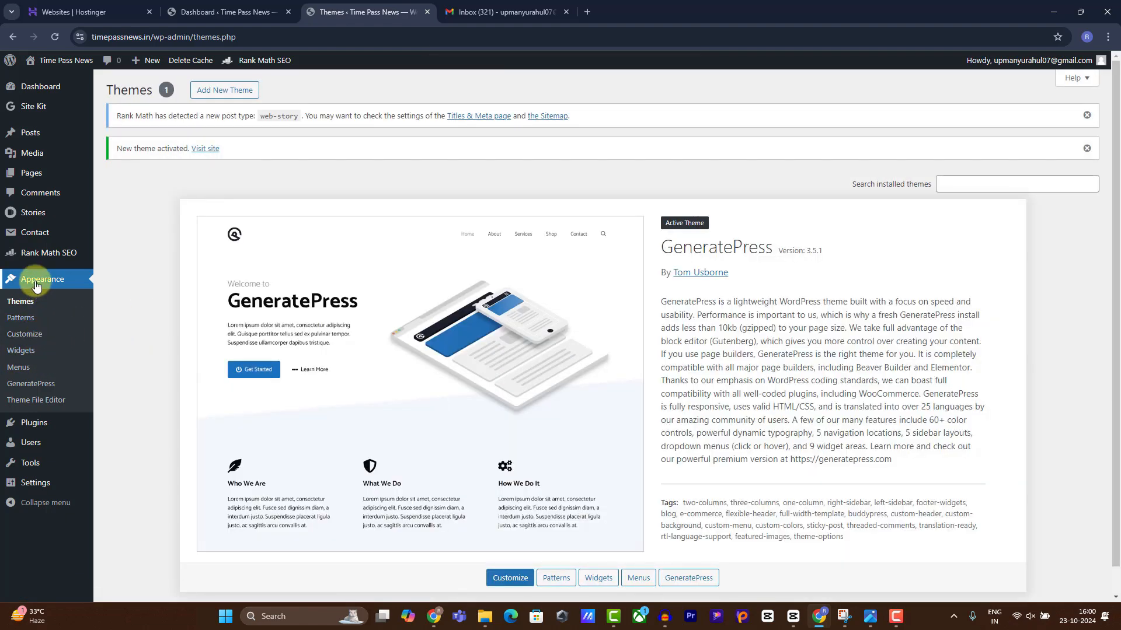
click(30, 383)
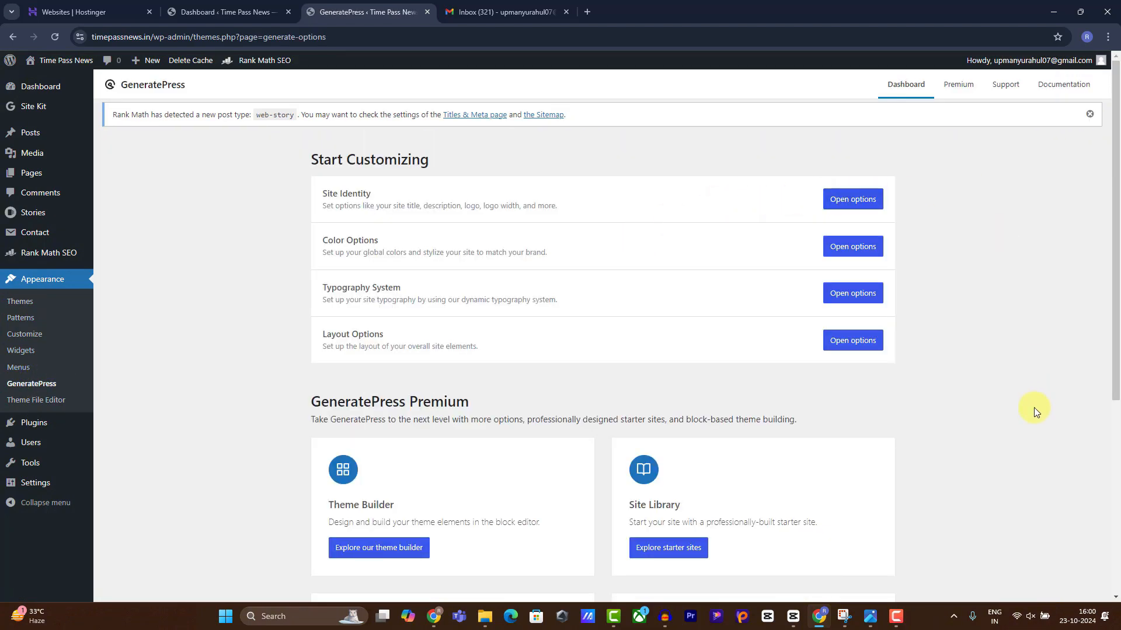
click(961, 93)
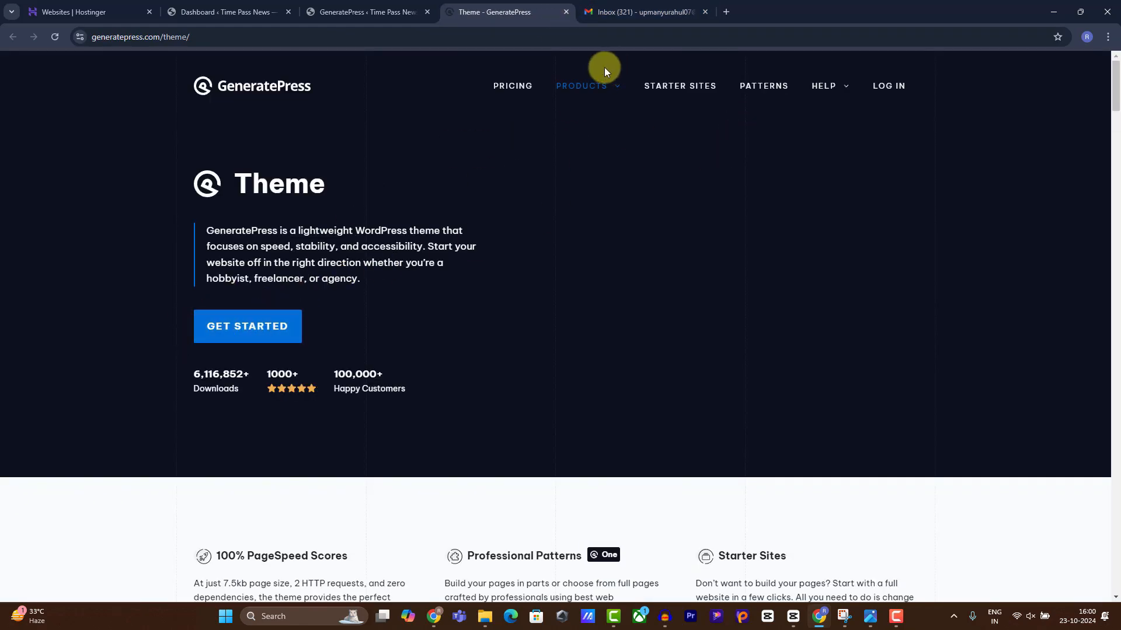
Open the GeneratePress pricing page and copy the GeneratePress One $149/year price.
click(503, 91)
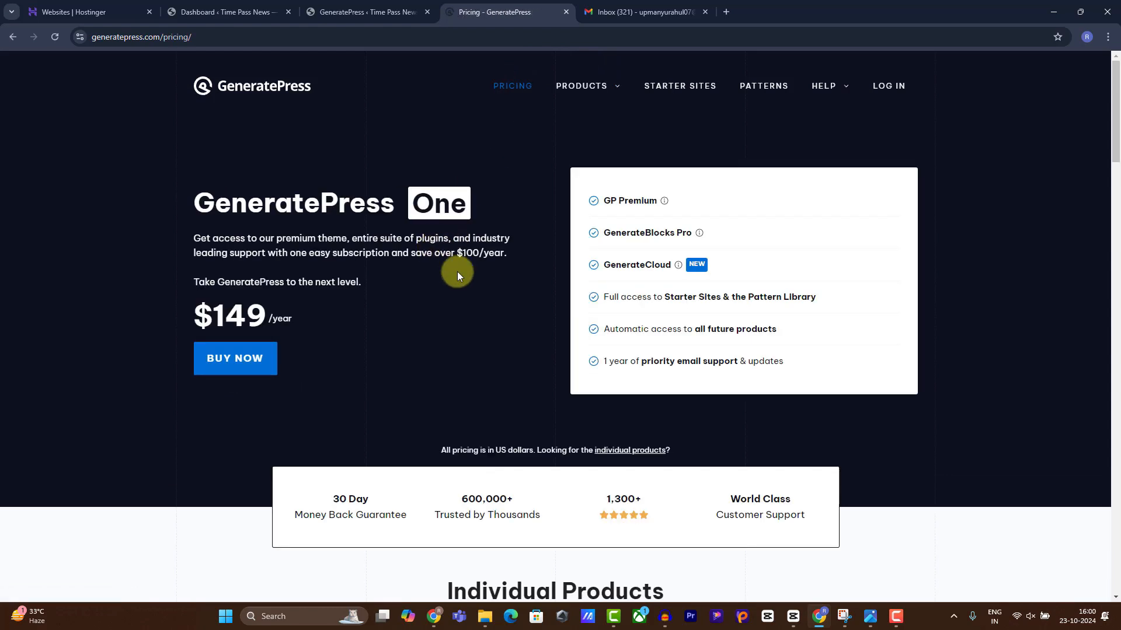
scroll(533, 254, down, 5)
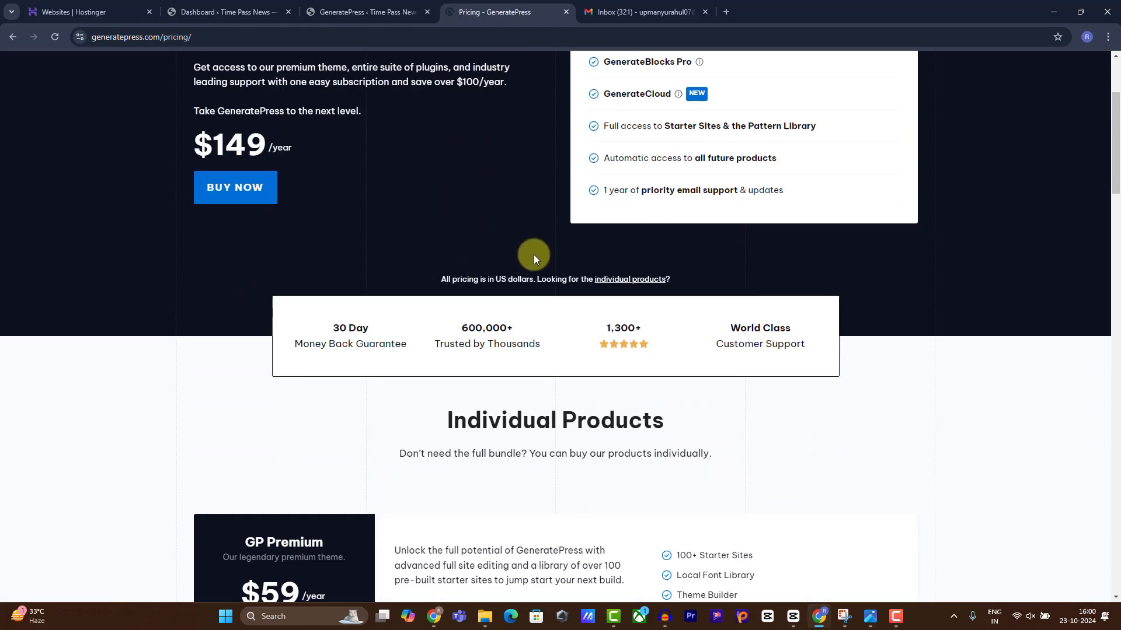
scroll(508, 248, up, 2)
drag(194, 140, 315, 140)
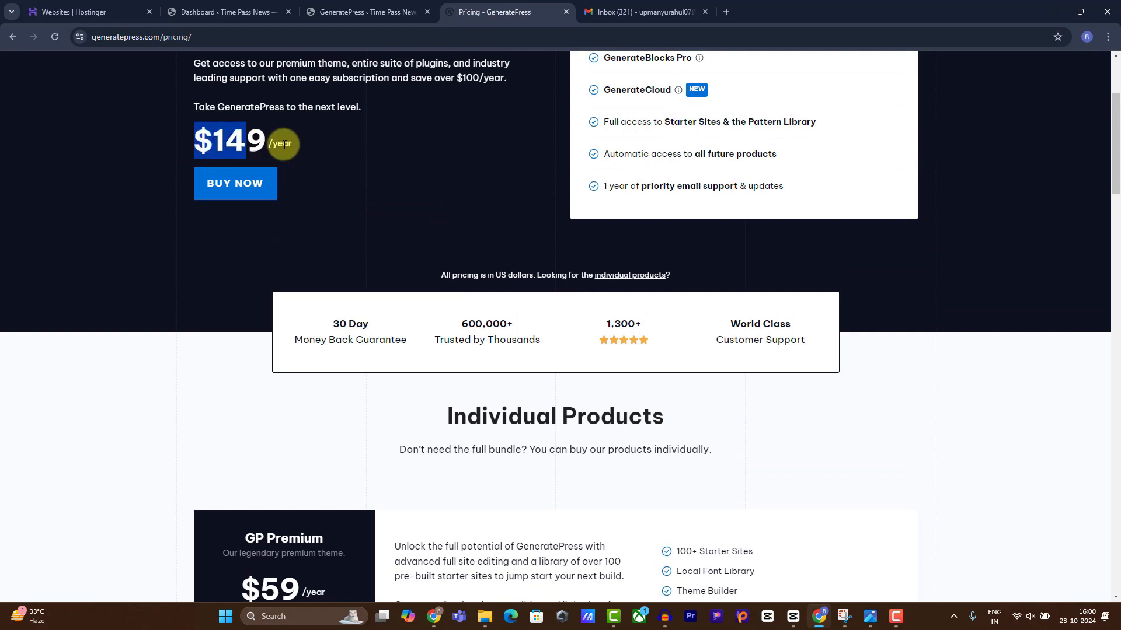
scroll(310, 149, down, 1)
scroll(309, 149, up, 4)
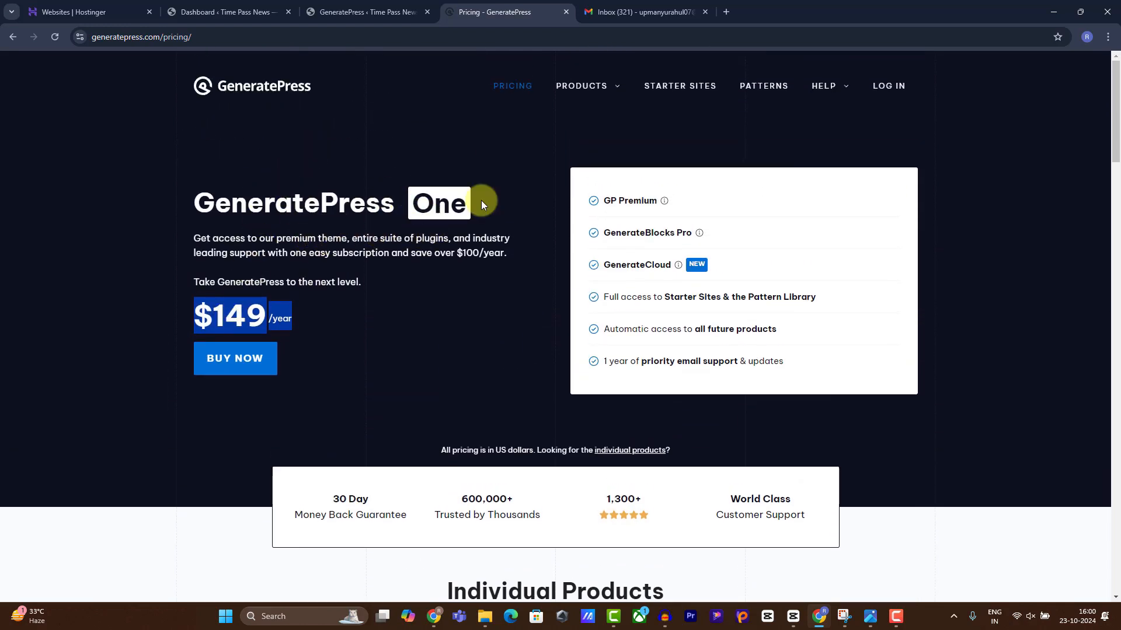
right_click(241, 327)
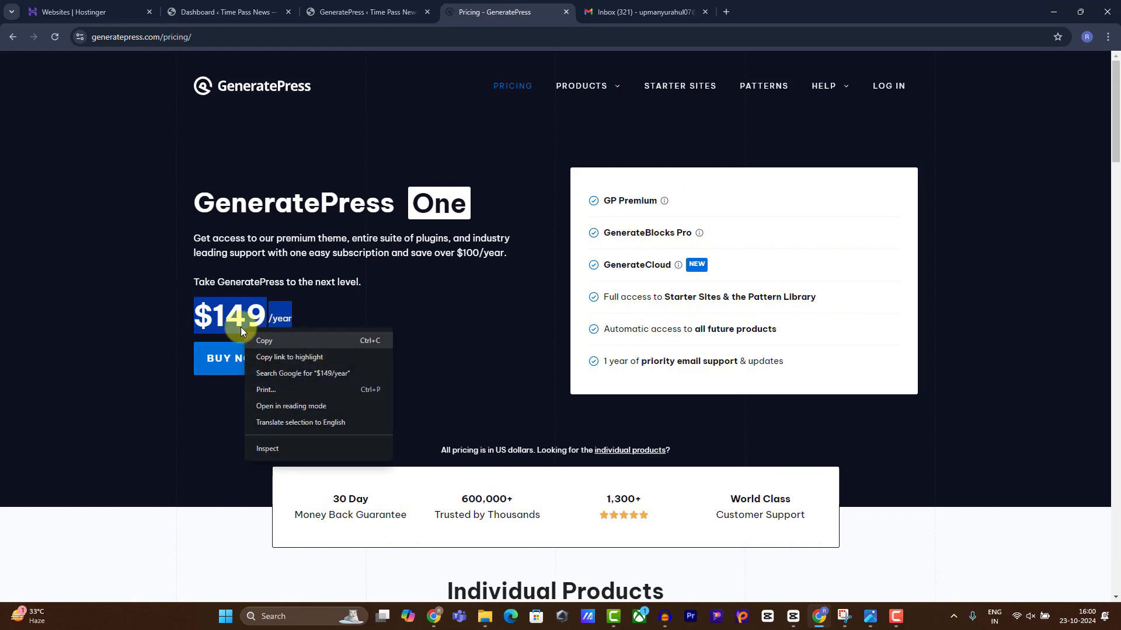
click(245, 338)
click(242, 312)
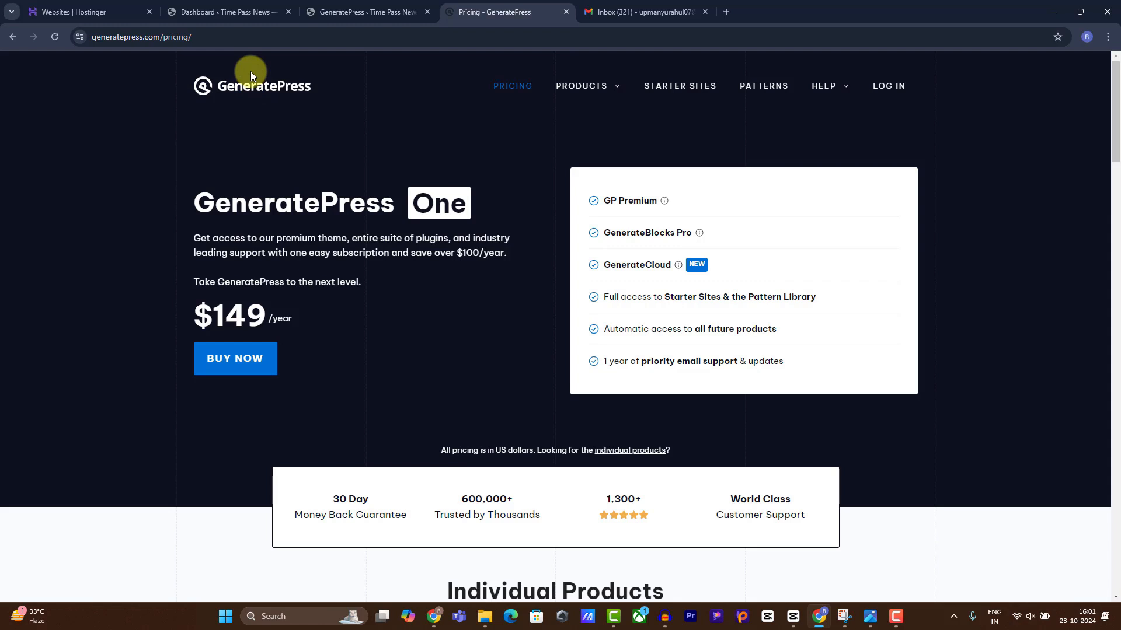
Upload the plugin from generatepress (1).zip and activate it.
click(242, 6)
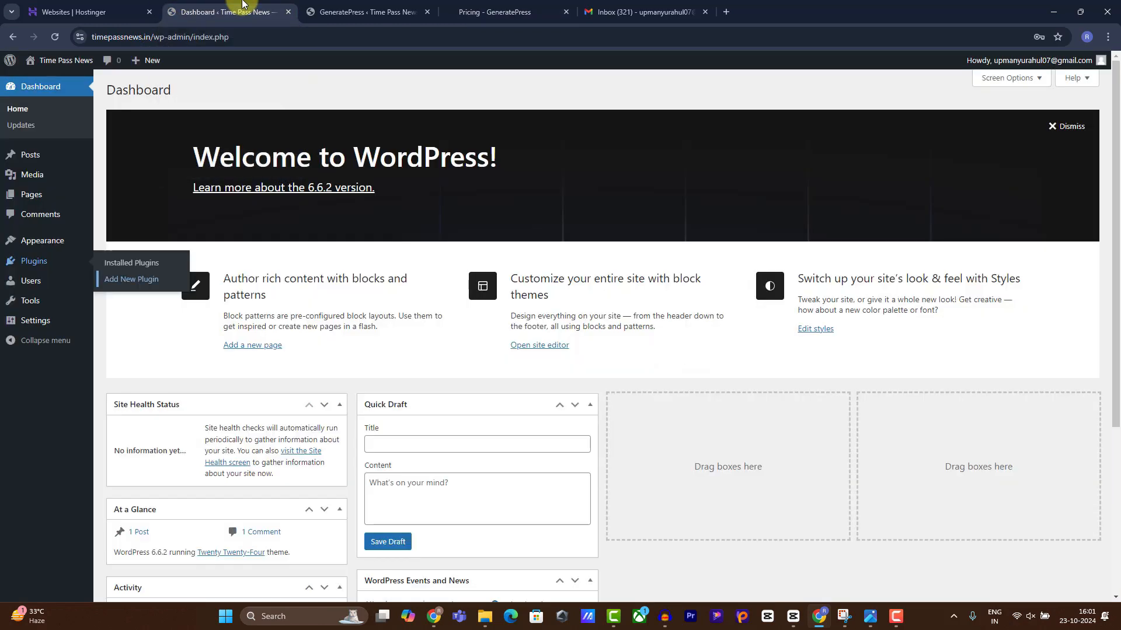
click(391, 5)
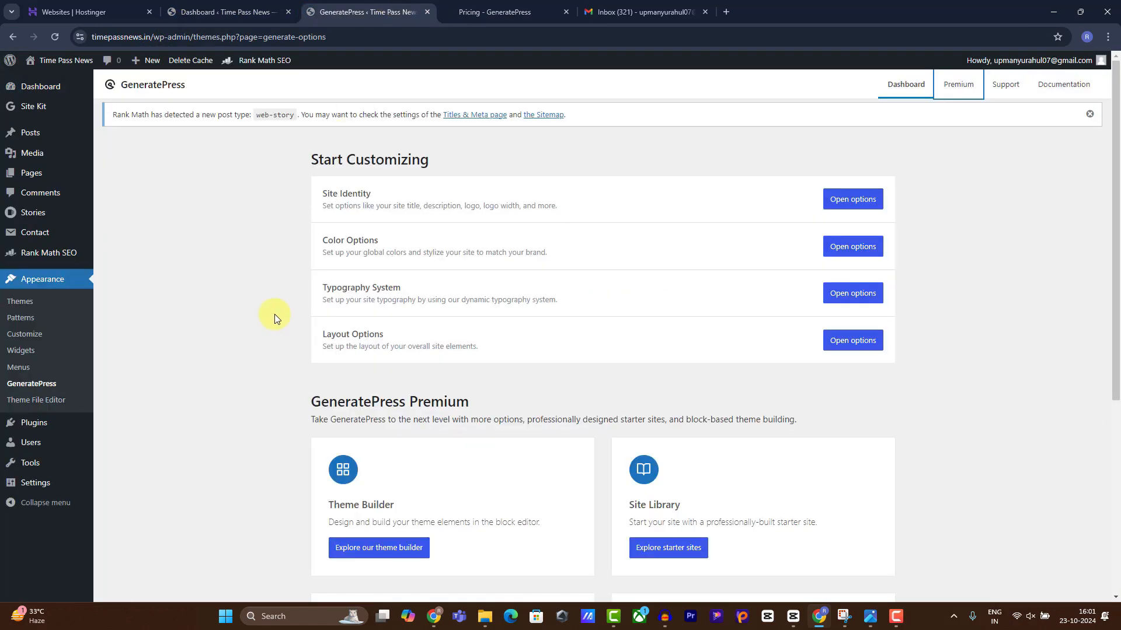
mouse_move(61, 434)
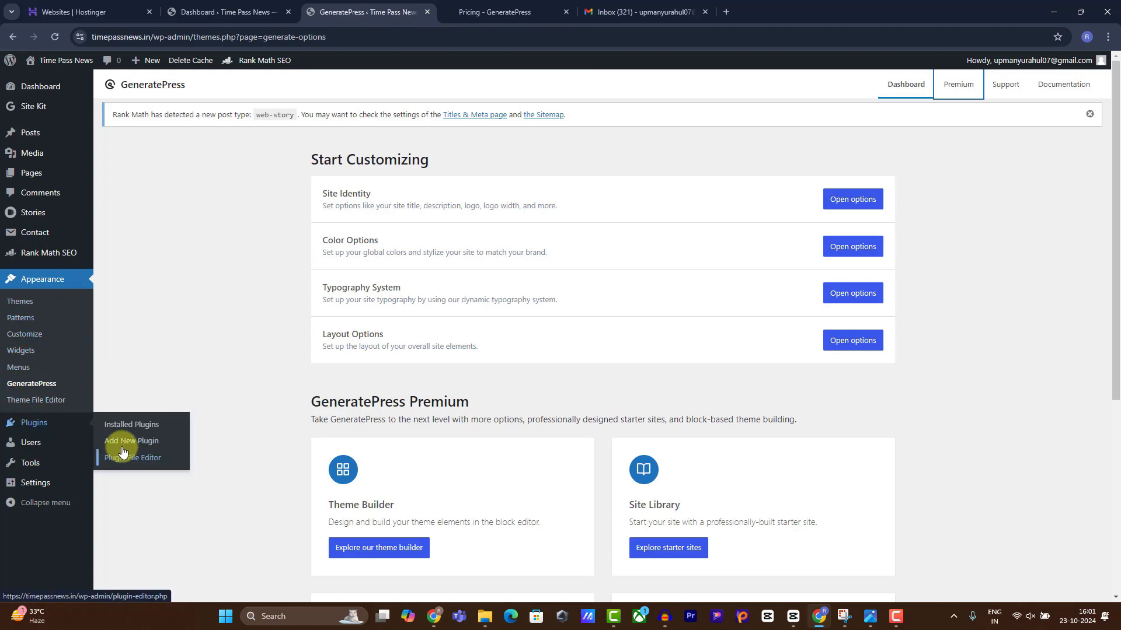
click(120, 425)
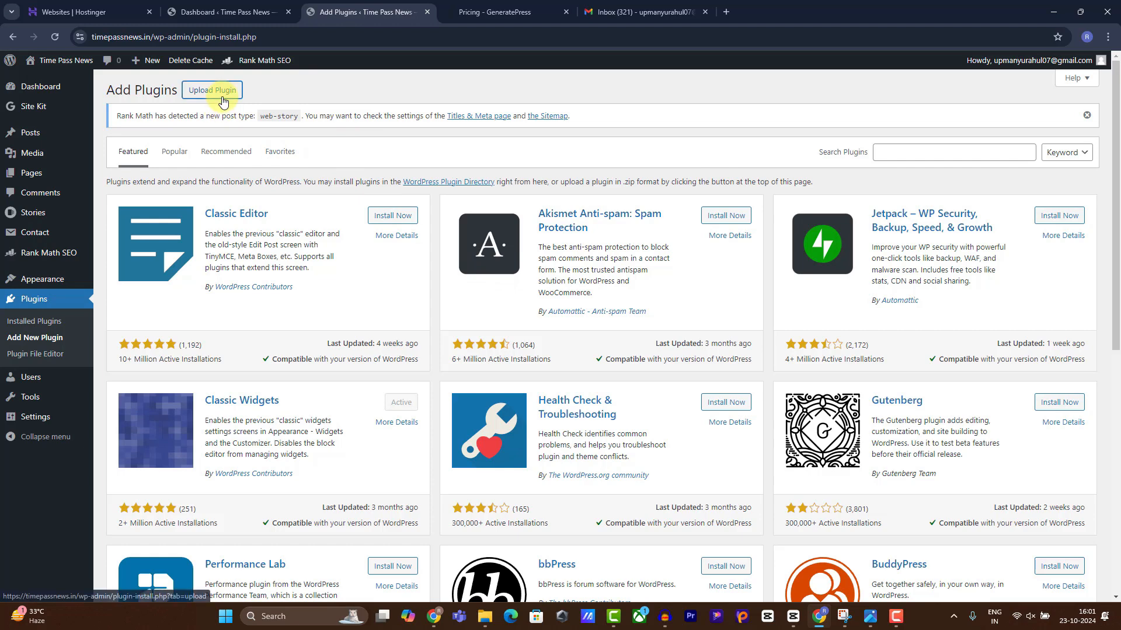
click(207, 90)
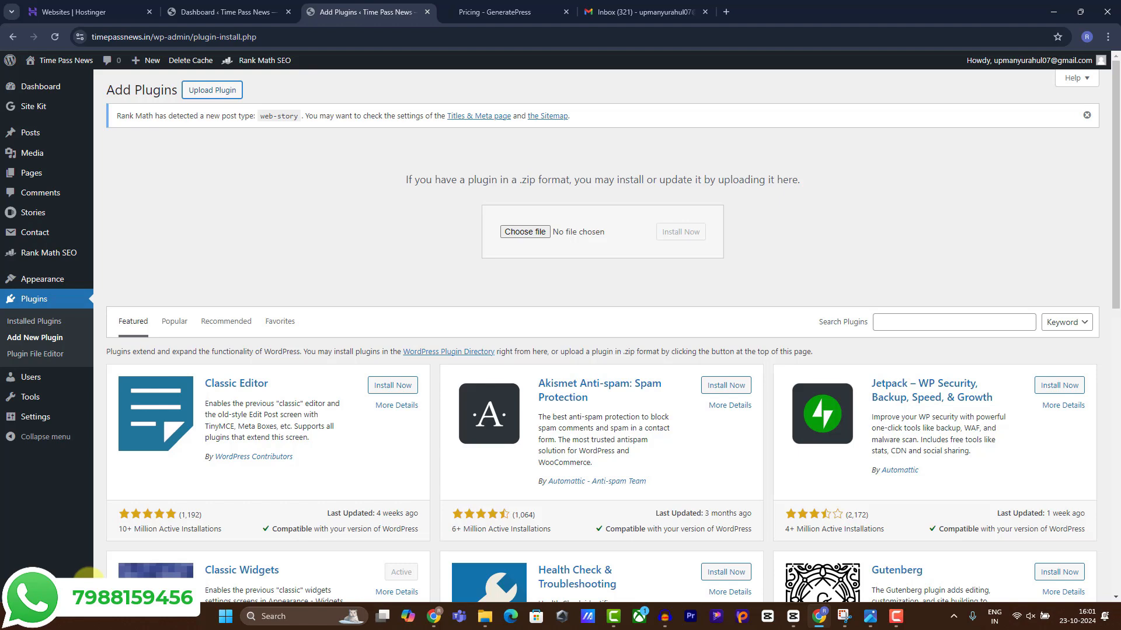
click(516, 232)
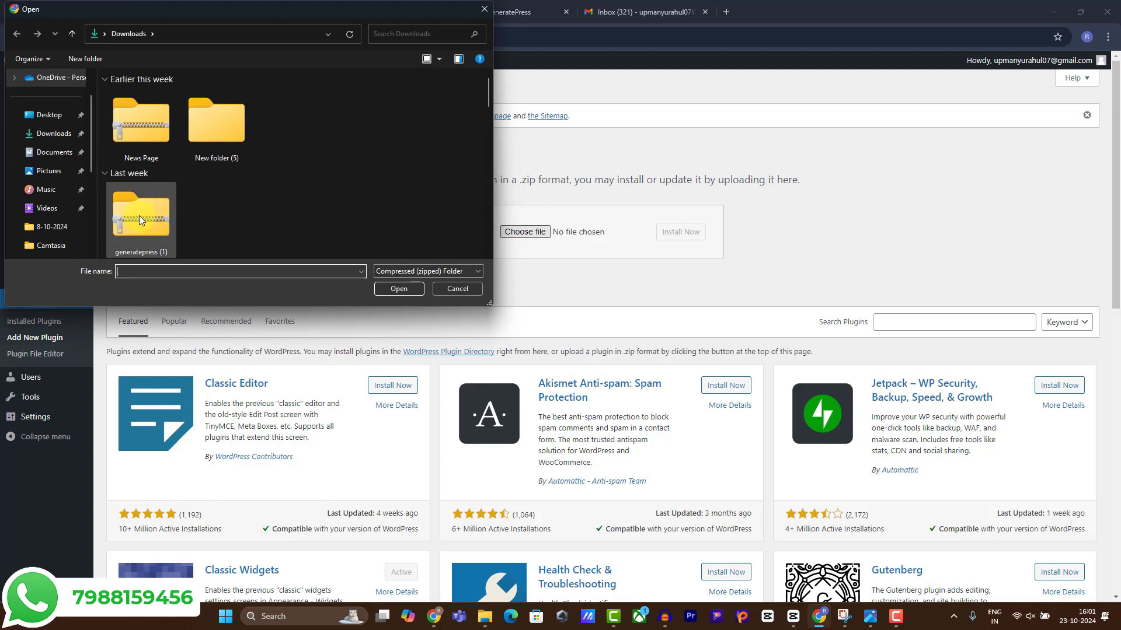
double_click(124, 215)
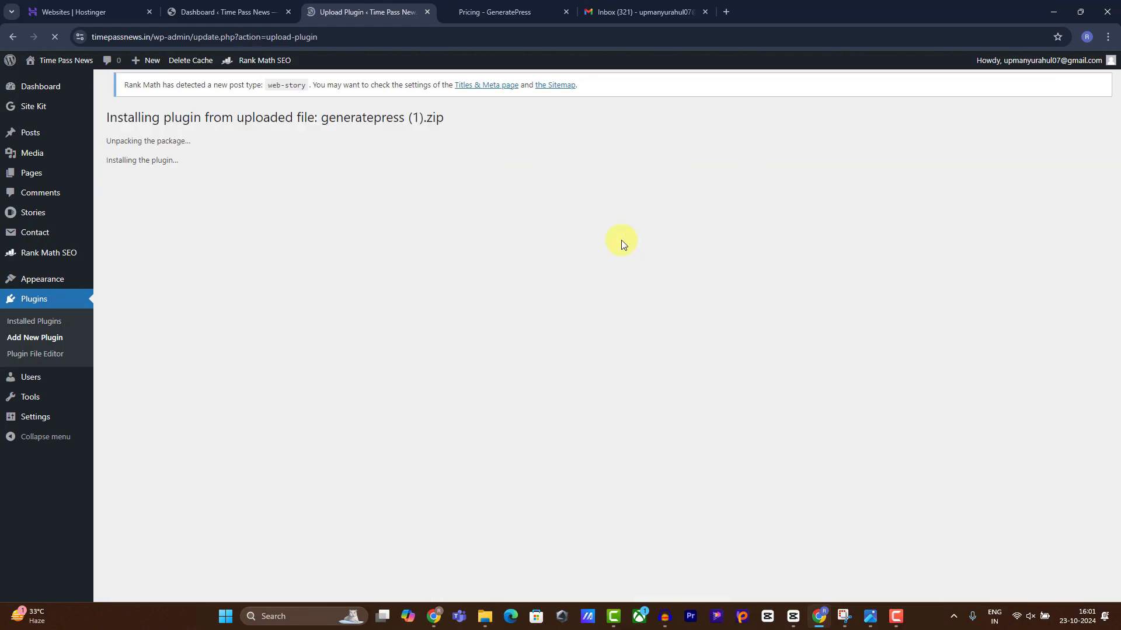
click(124, 208)
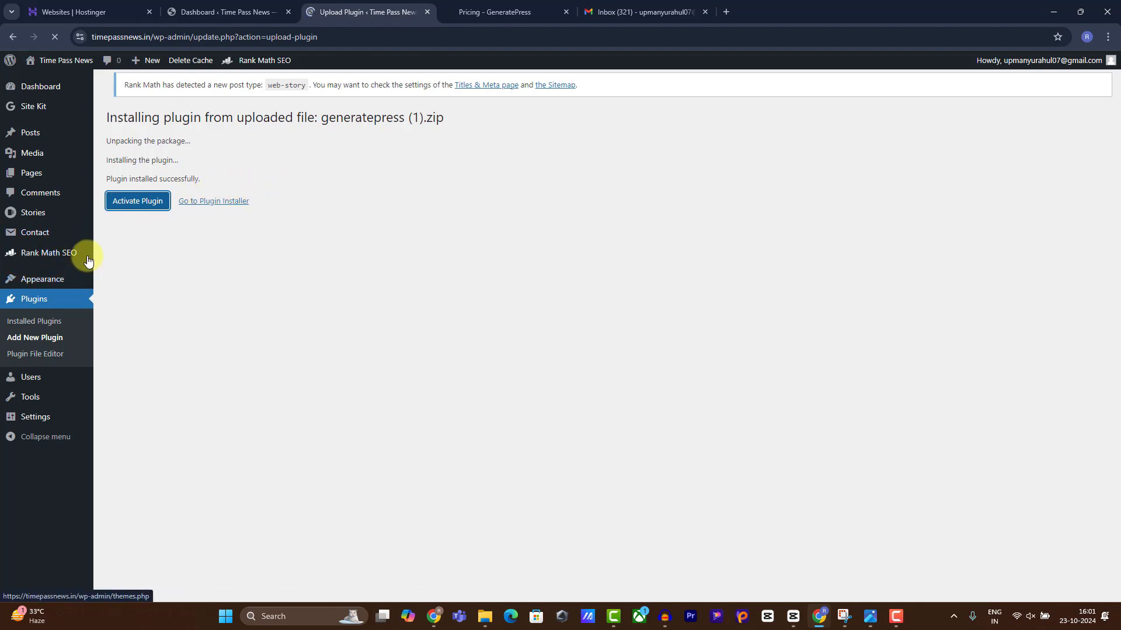
Activate the GeneratePress modules from Backgrounds through Spacing, leaving WooCommerce off.
click(155, 210)
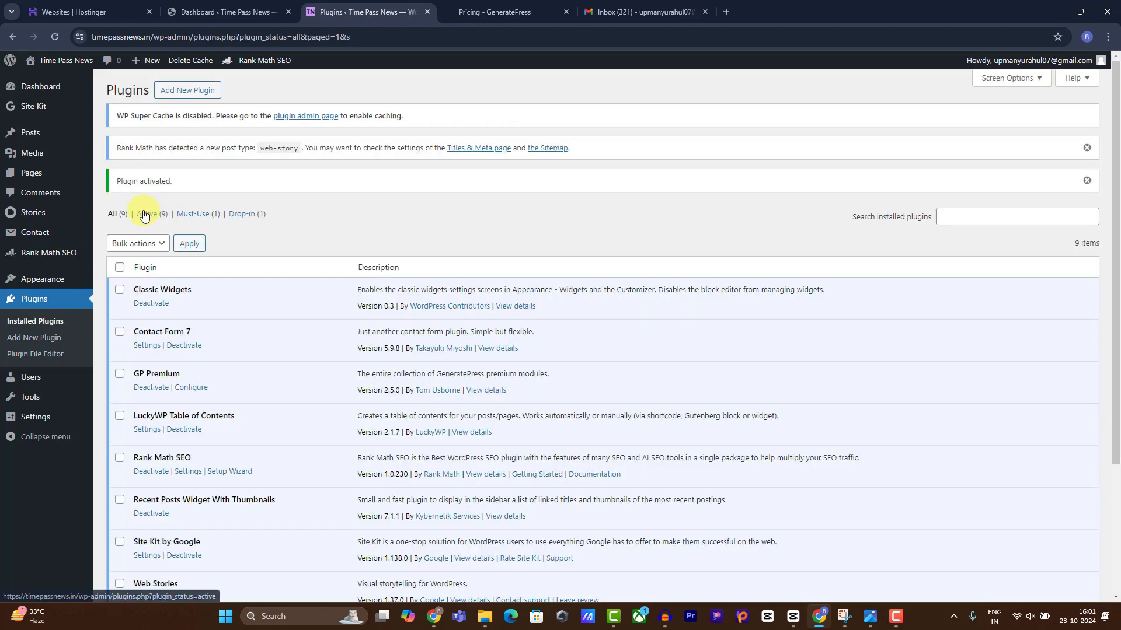
mouse_move(41, 279)
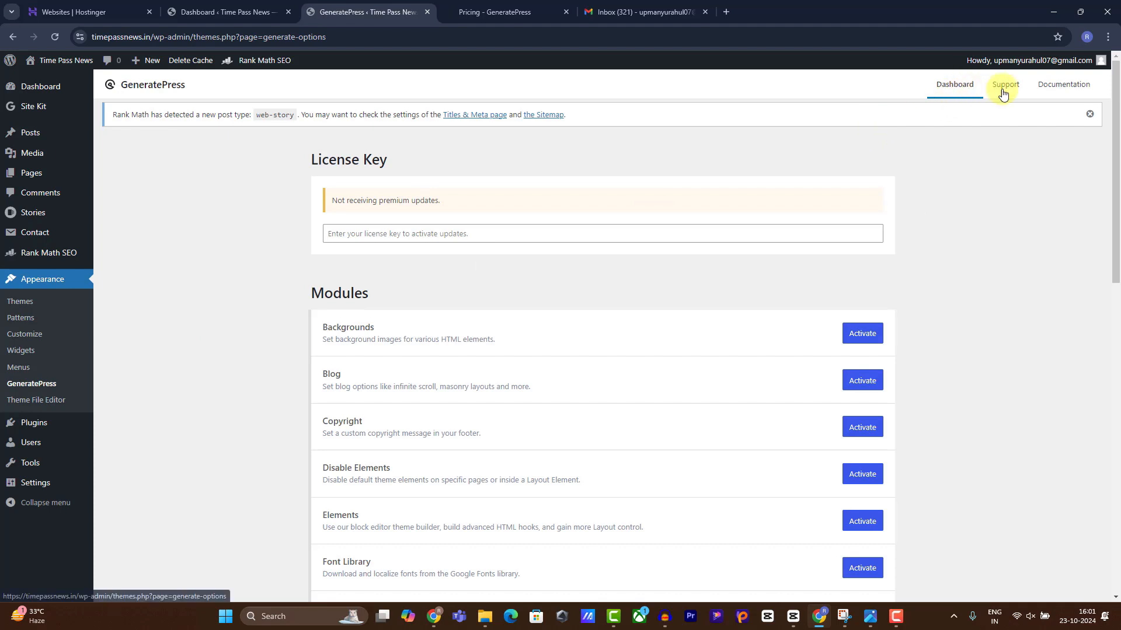
scroll(941, 187, down, 1)
click(857, 275)
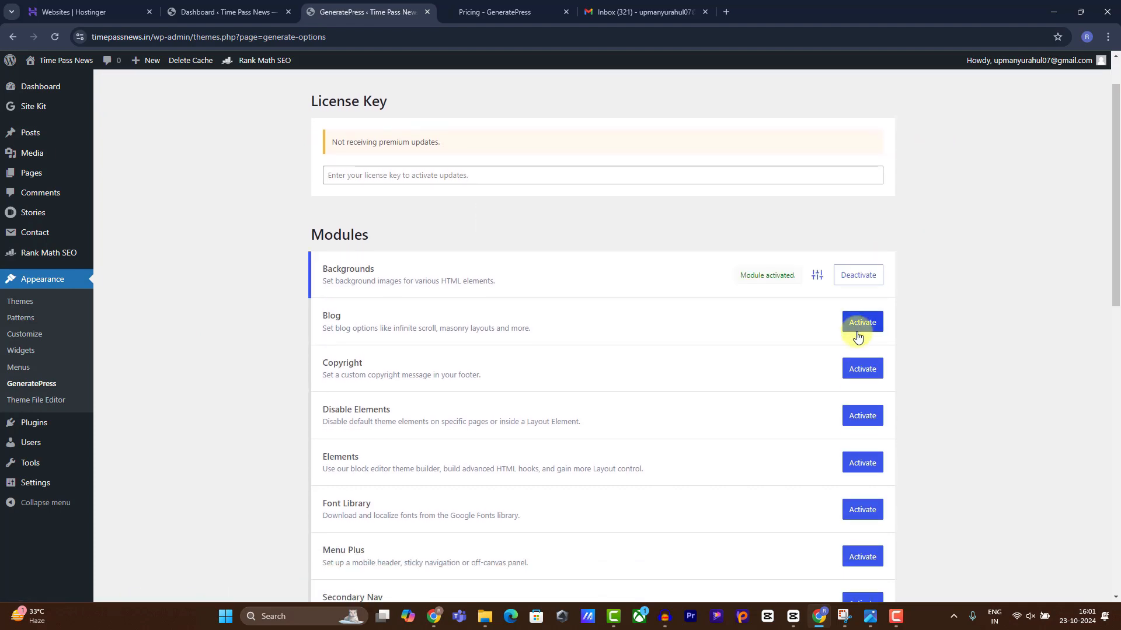
click(858, 321)
click(861, 369)
scroll(863, 362, down, 1)
click(863, 354)
click(859, 404)
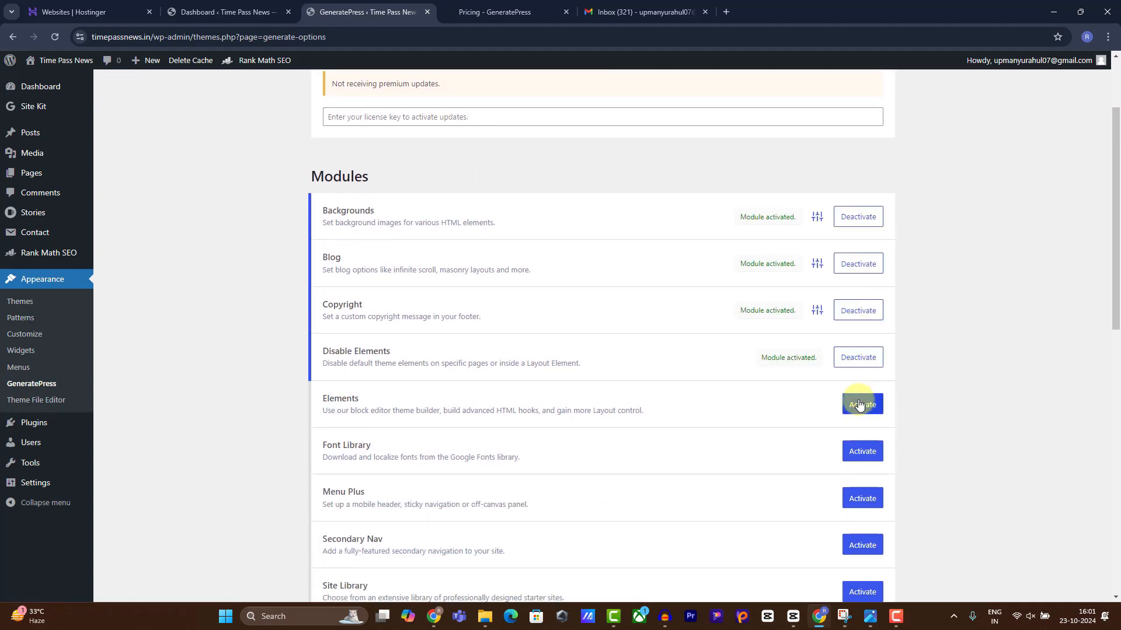
scroll(851, 369, down, 1)
click(857, 392)
click(862, 440)
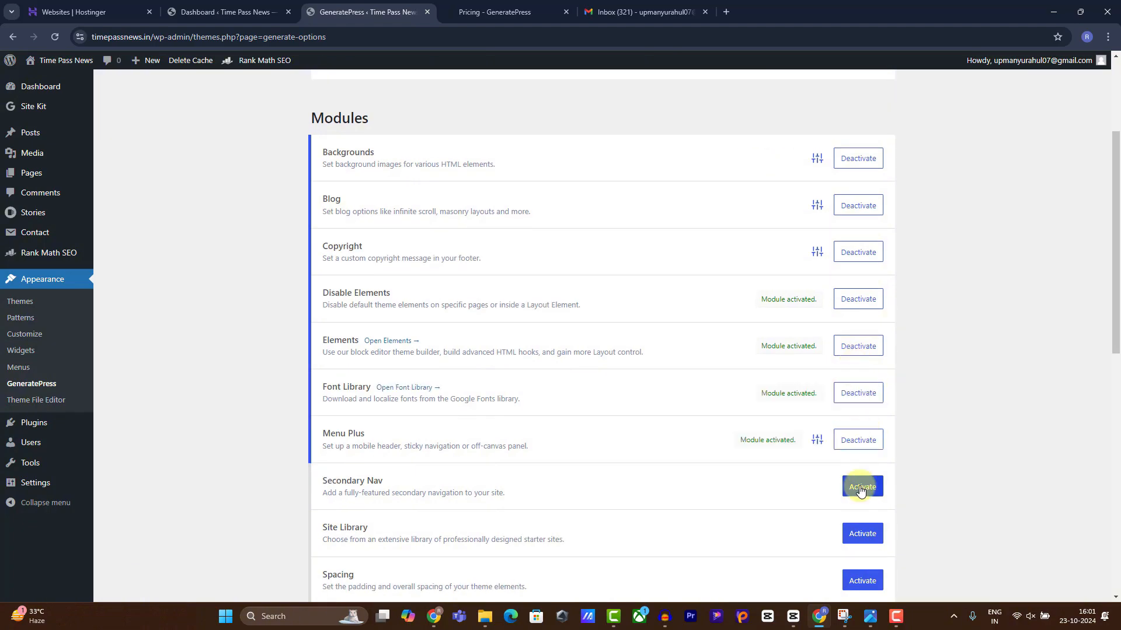
click(862, 487)
click(863, 532)
click(862, 580)
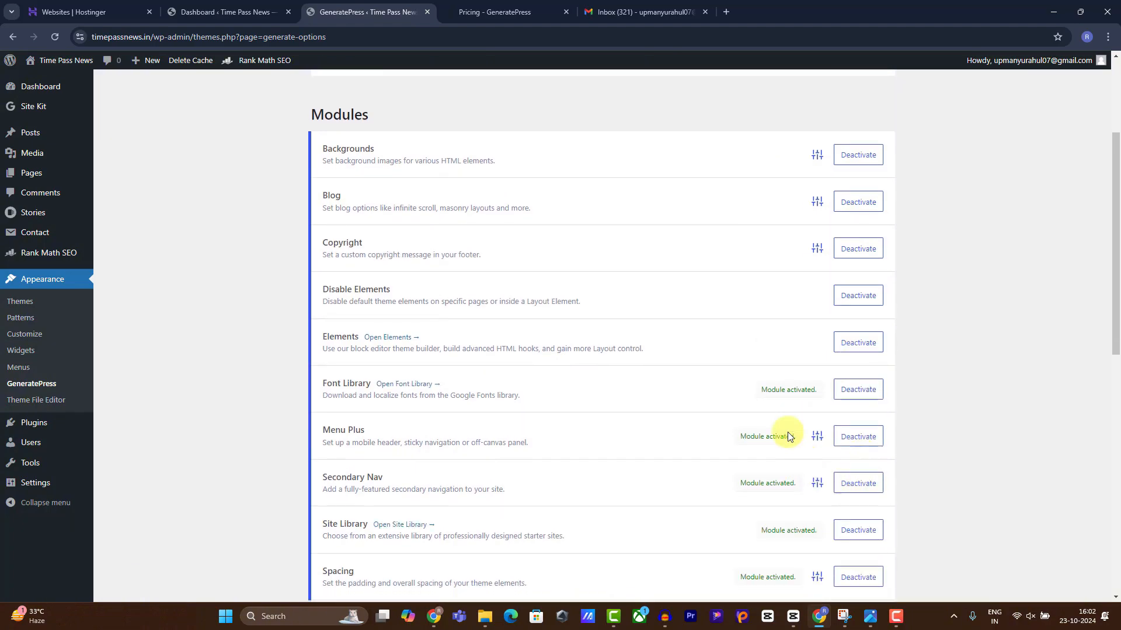
Reload, browse the Blog starter sites in the Site Library, then return to the GeneratePress dashboard.
scroll(689, 351, down, 4)
click(55, 36)
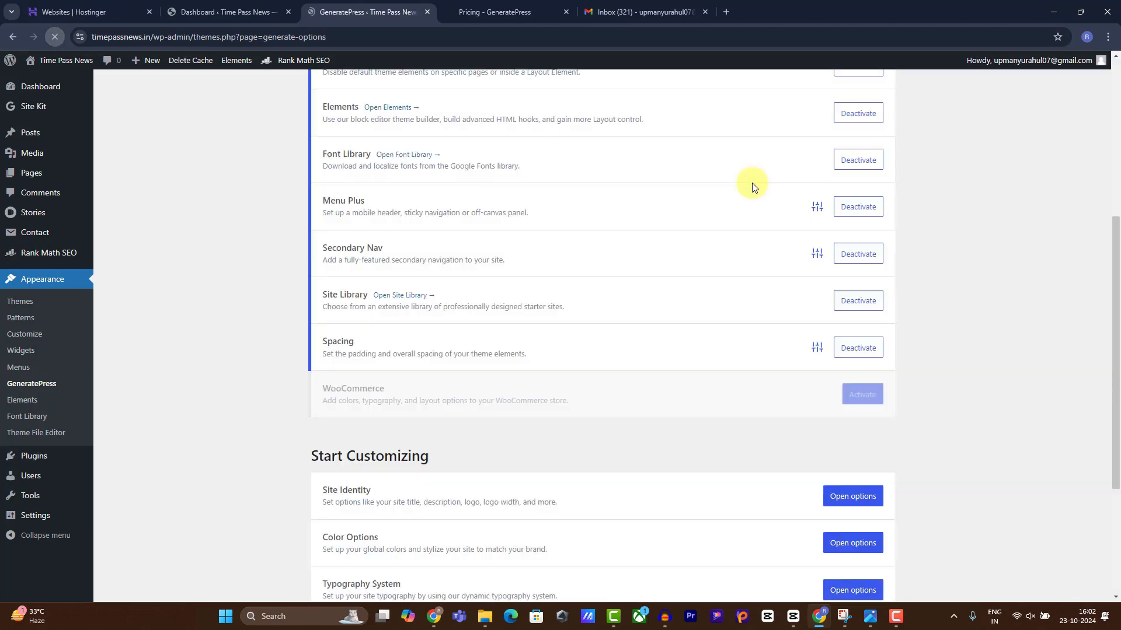
scroll(951, 157, up, 6)
scroll(955, 148, up, 1)
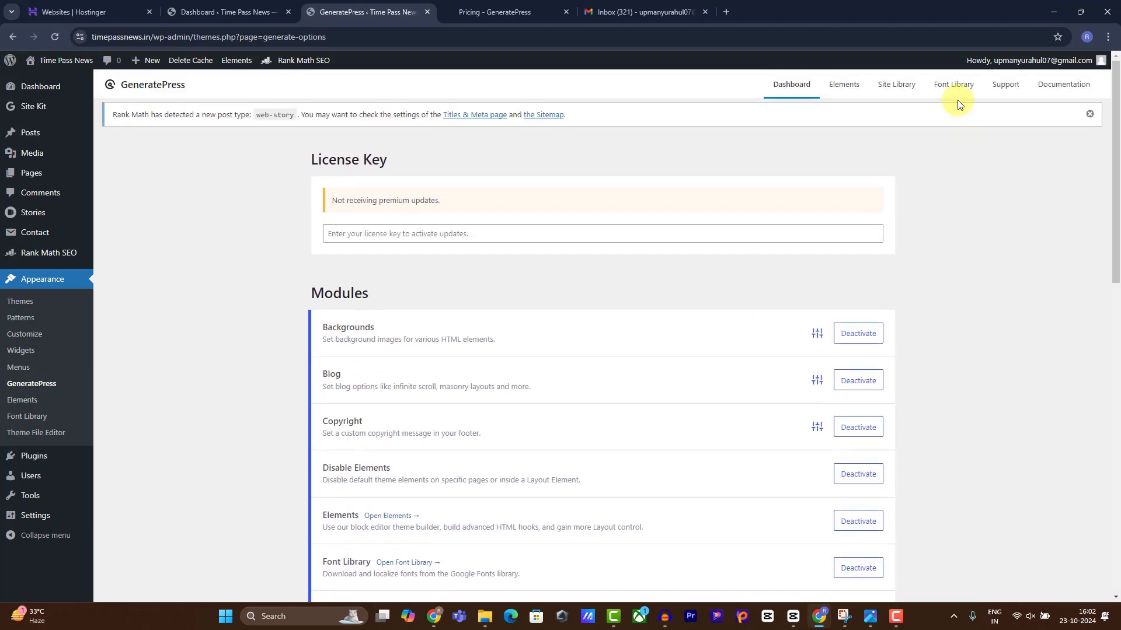
click(892, 86)
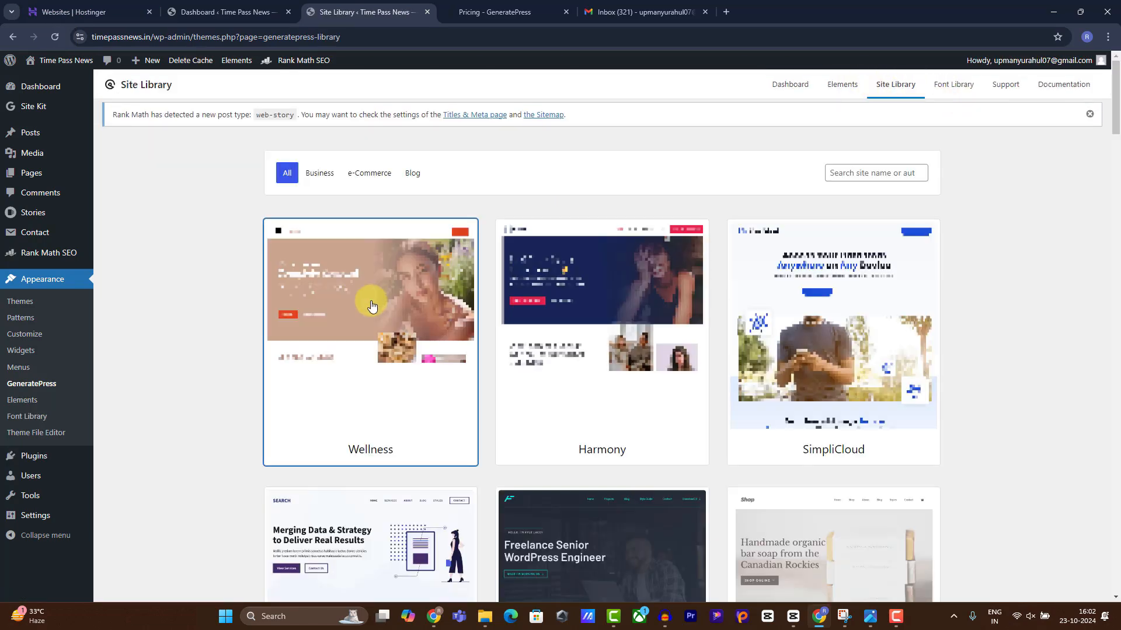
click(410, 174)
scroll(653, 374, down, 5)
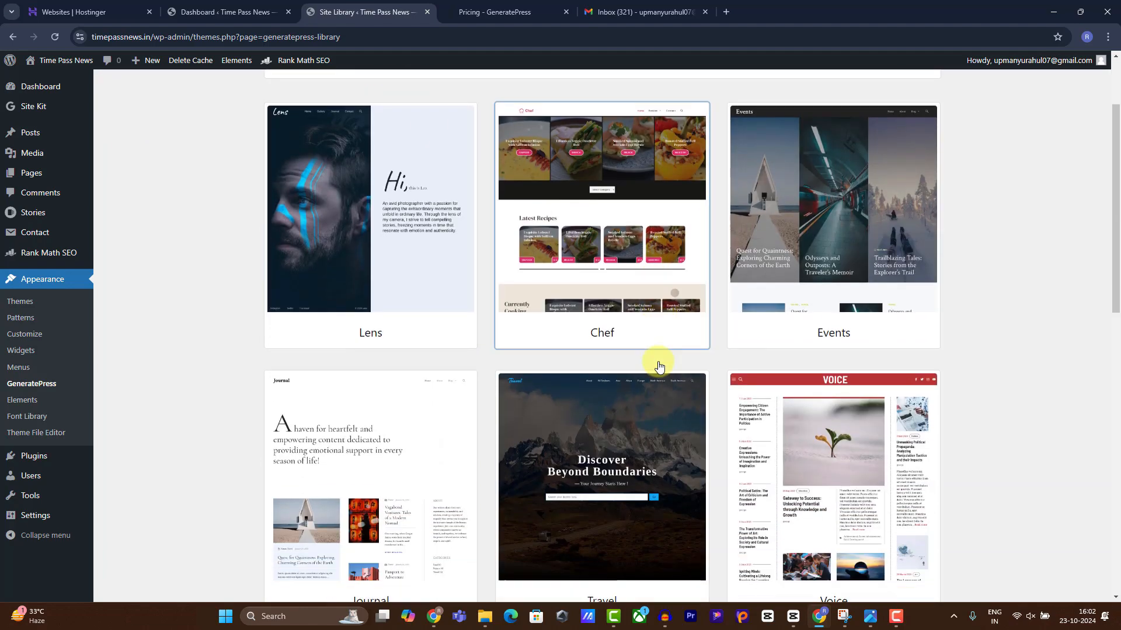
scroll(671, 366, down, 5)
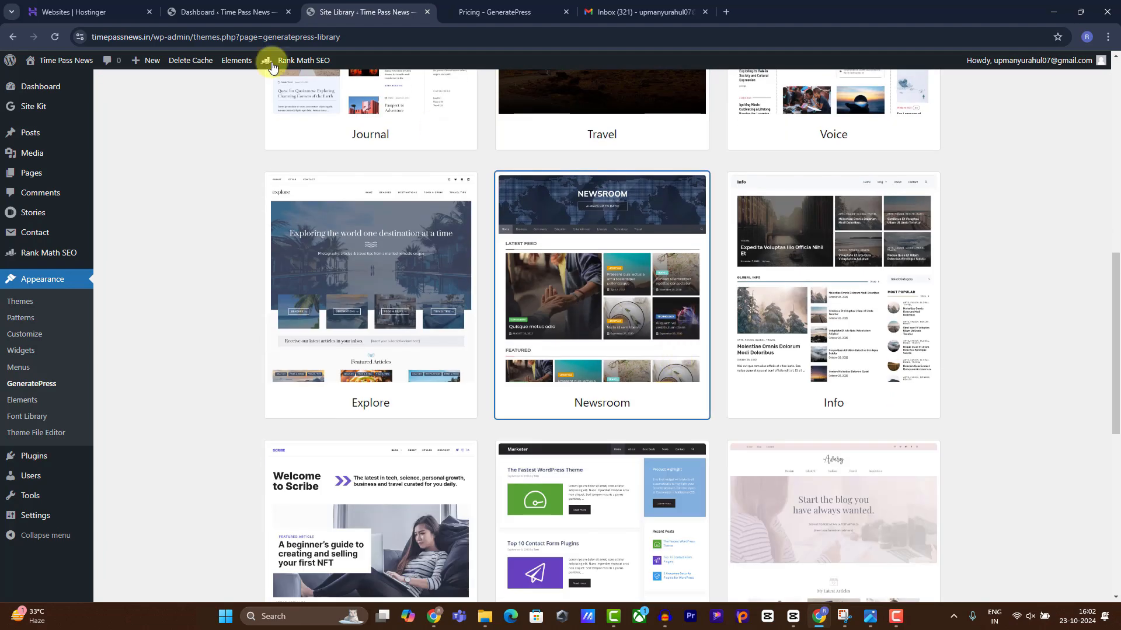
click(12, 39)
scroll(584, 234, down, 15)
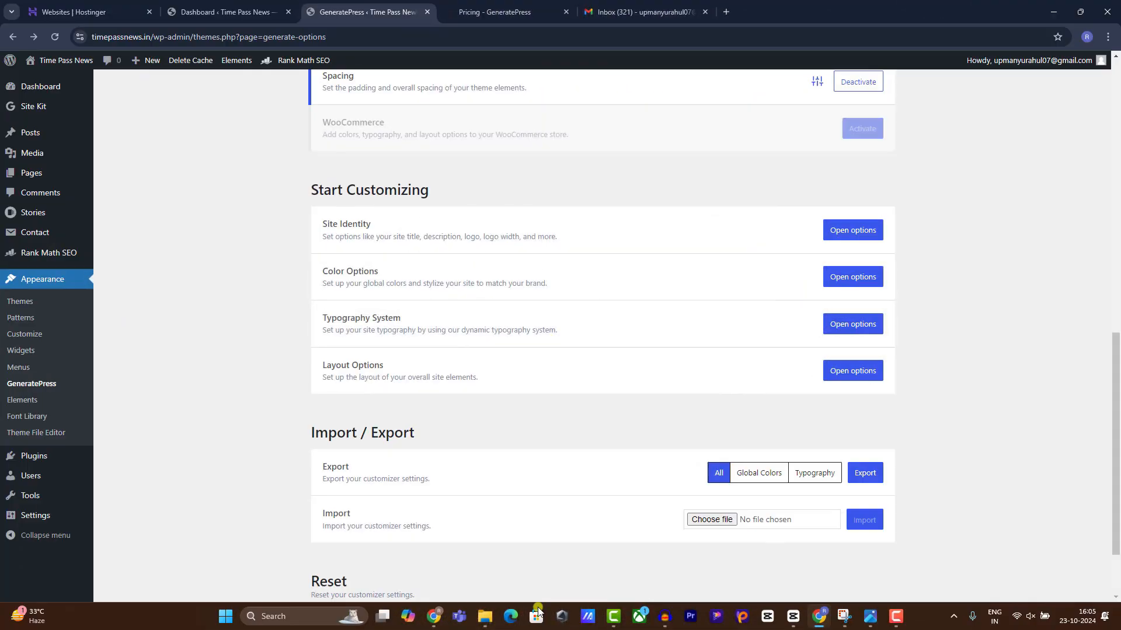
Choose the GP Basic Settings (2) file to import into GeneratePress.
click(720, 521)
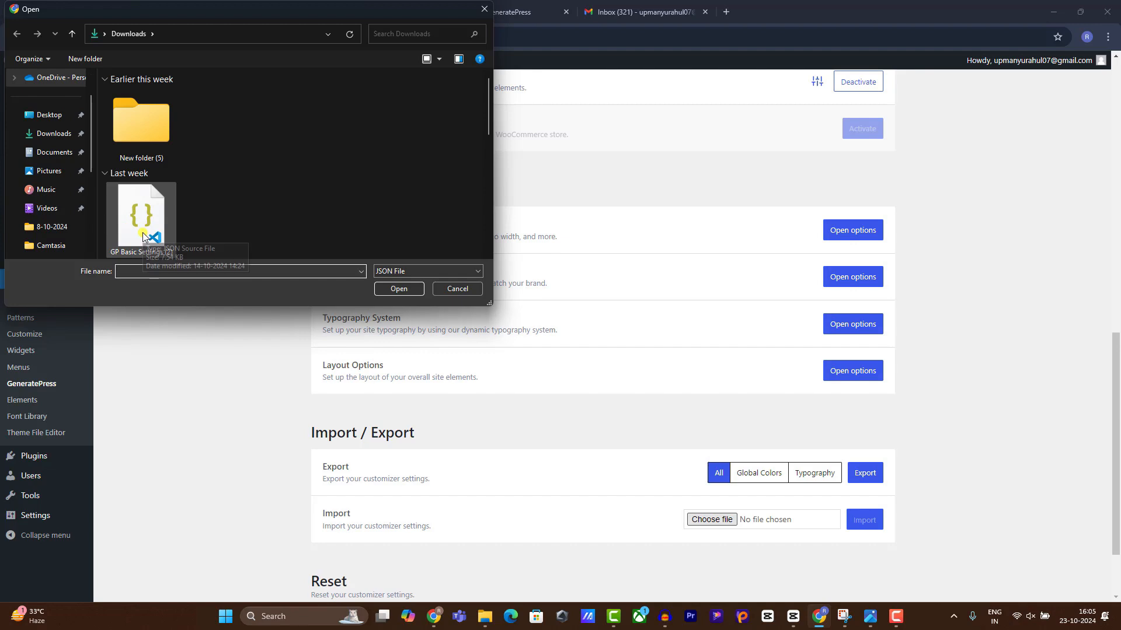
double_click(142, 233)
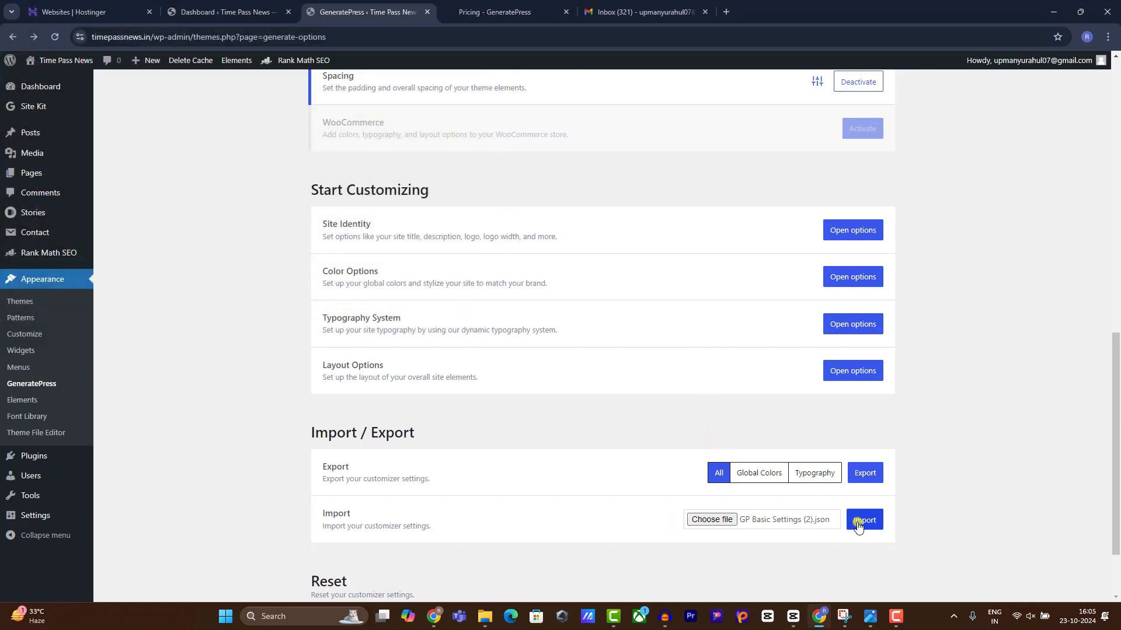
mouse_move(53, 60)
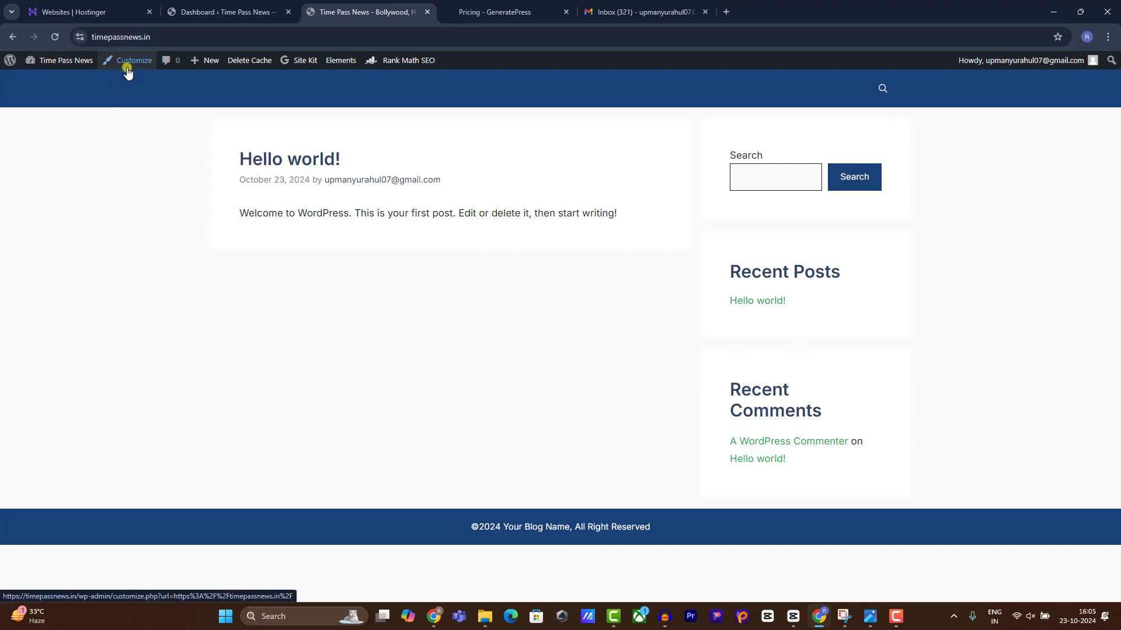
Return to the admin dashboard, reload it, and open Appearance > Widgets.
click(212, 5)
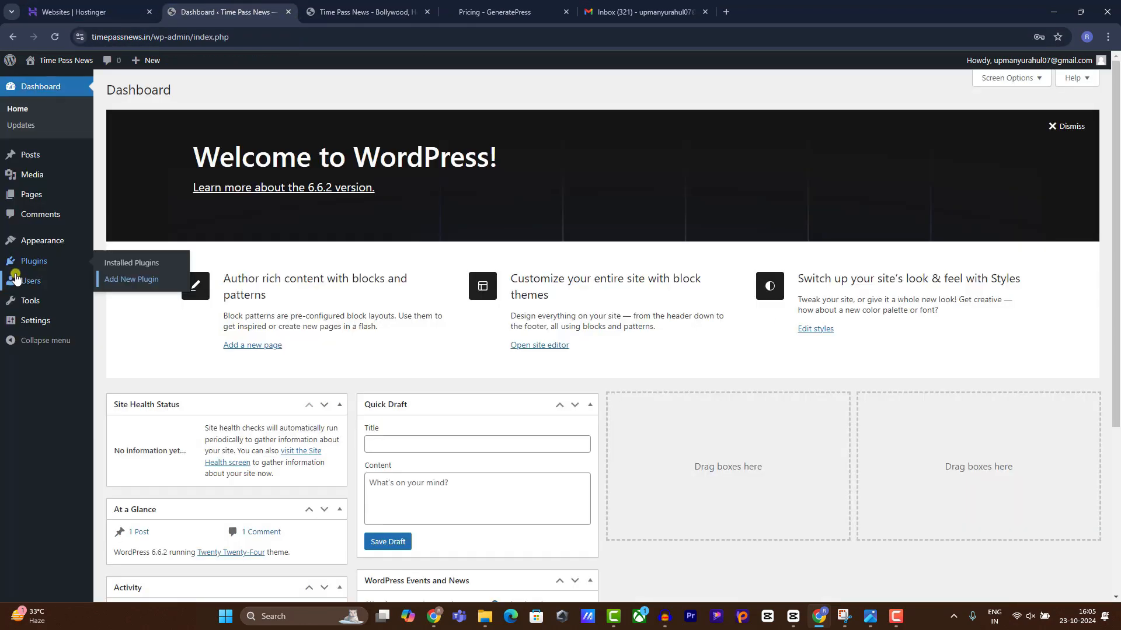
mouse_move(69, 249)
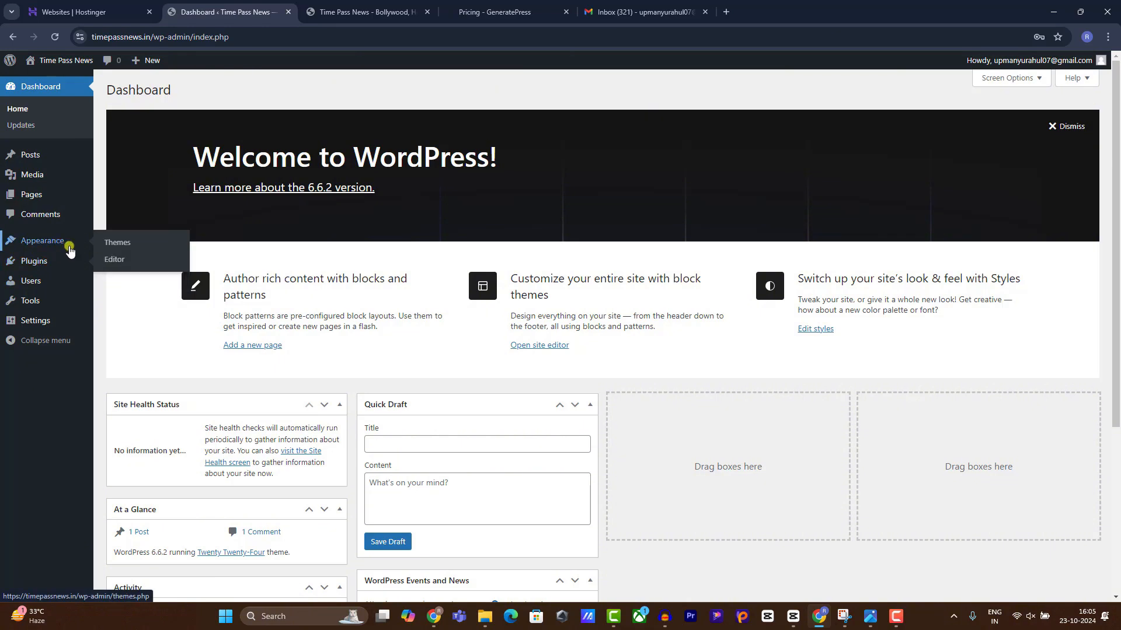
click(55, 36)
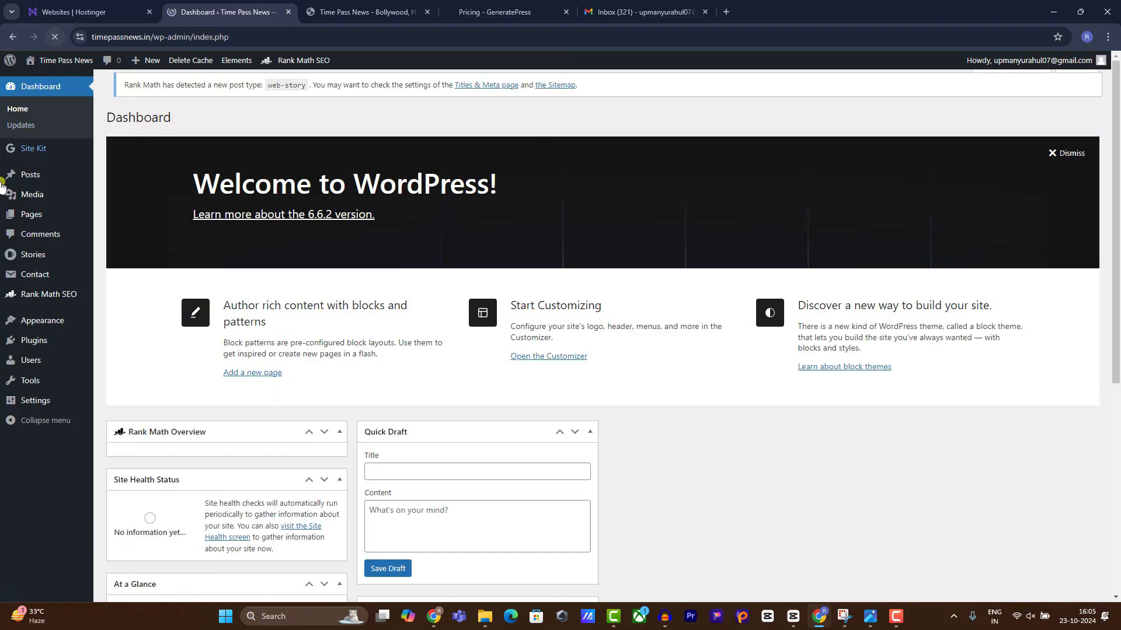
mouse_move(23, 320)
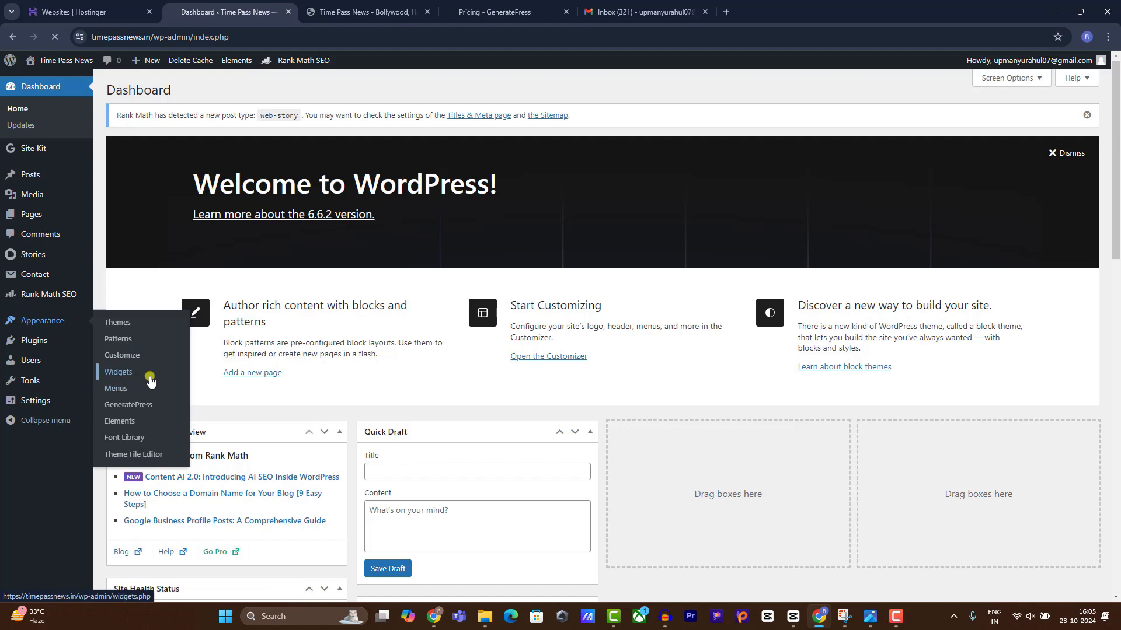
click(117, 372)
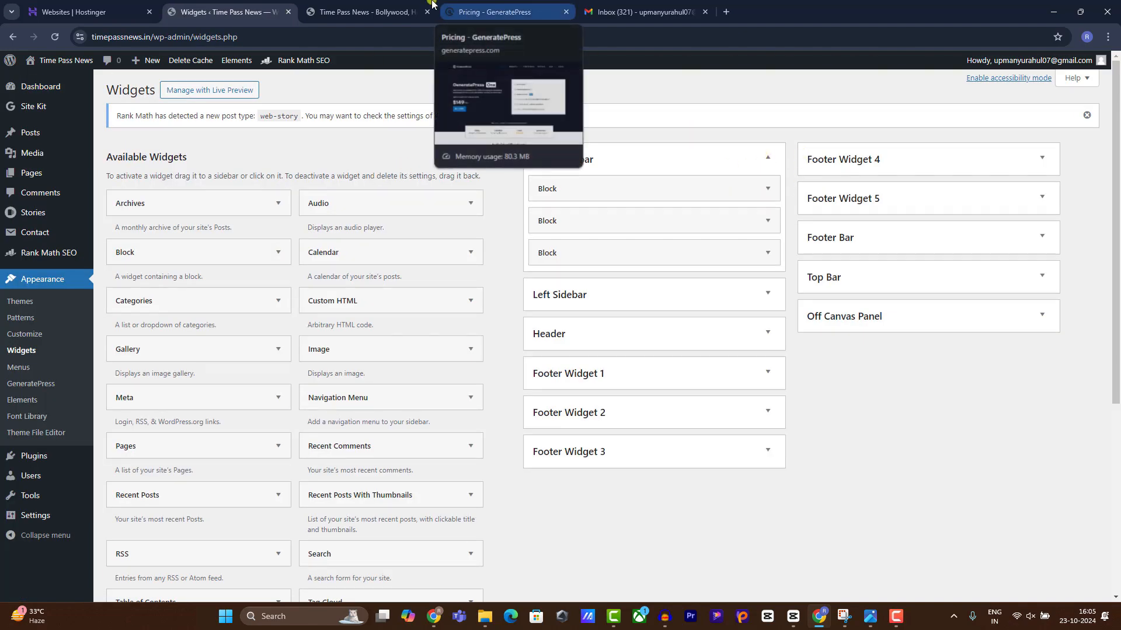
After checking the live sidebar, delete the Recent Posts and Recent Comments blocks and add Recent Posts With Thumbnails.
click(403, 8)
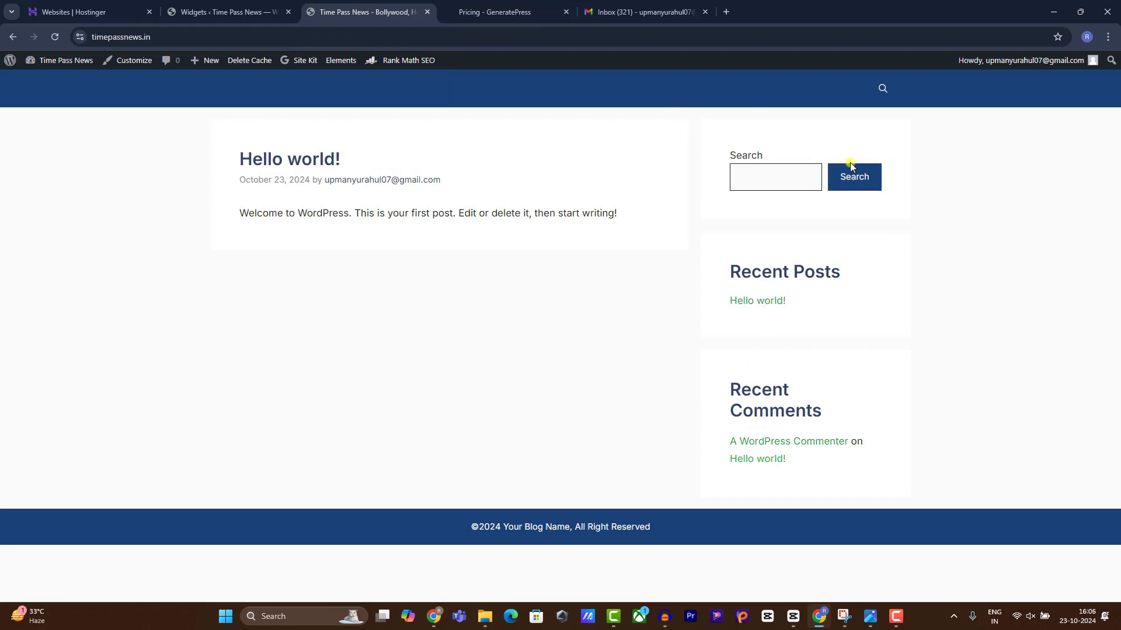
click(210, 3)
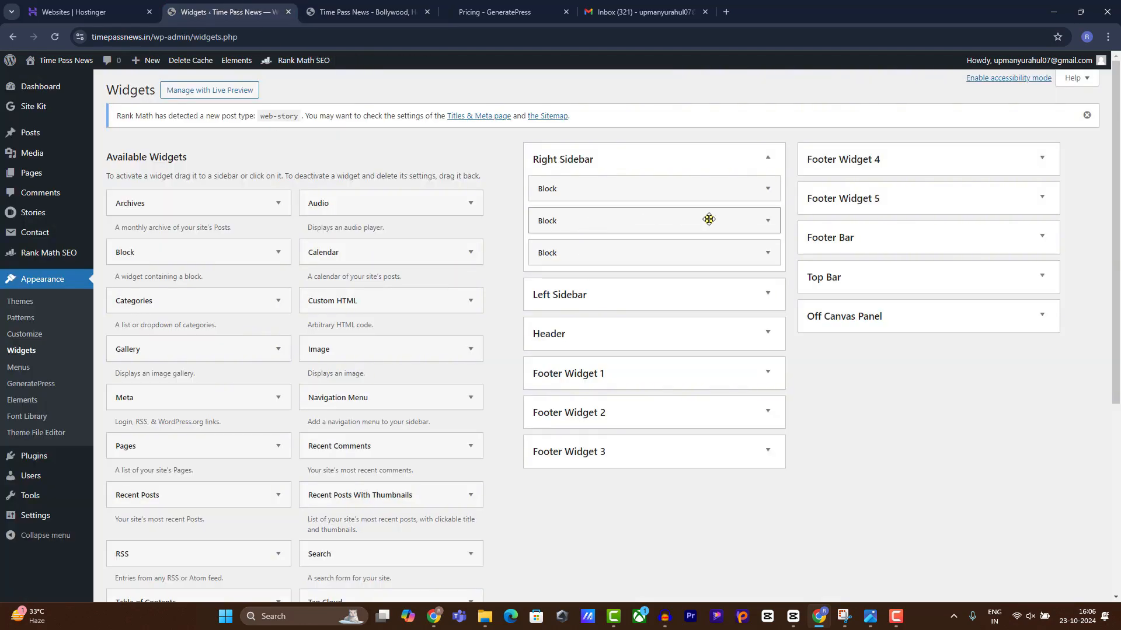
click(769, 223)
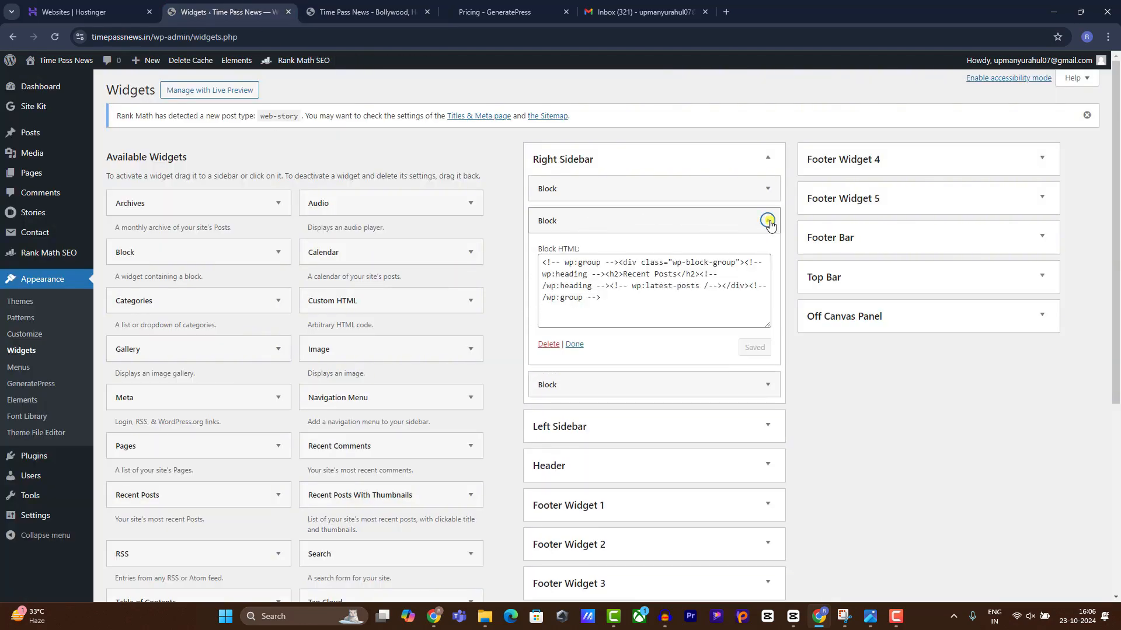
click(548, 344)
click(767, 221)
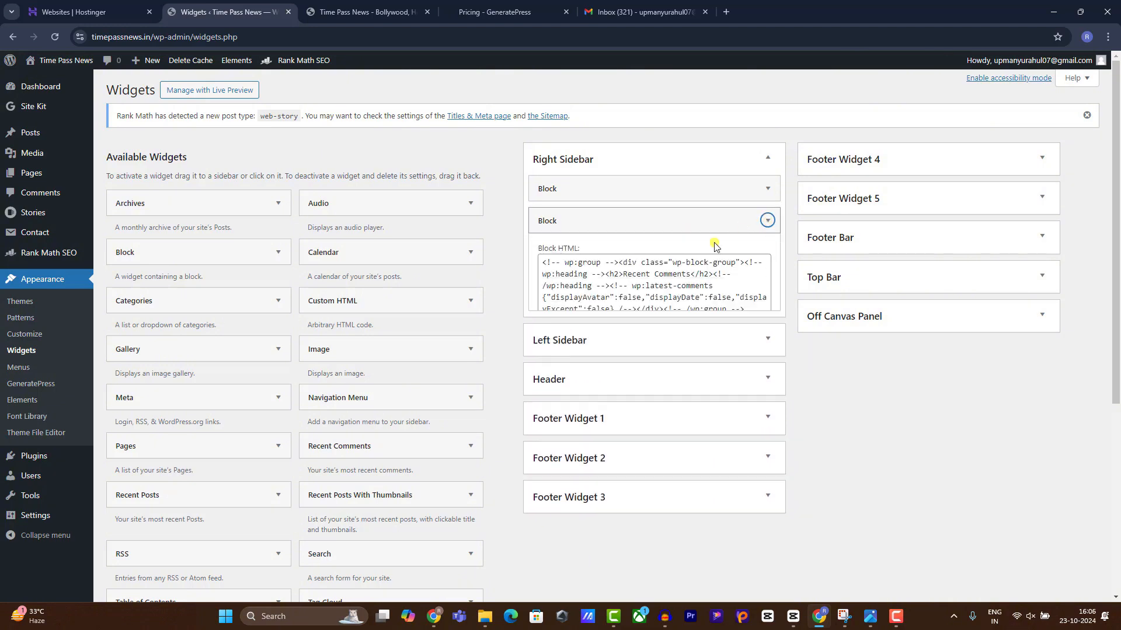
click(548, 344)
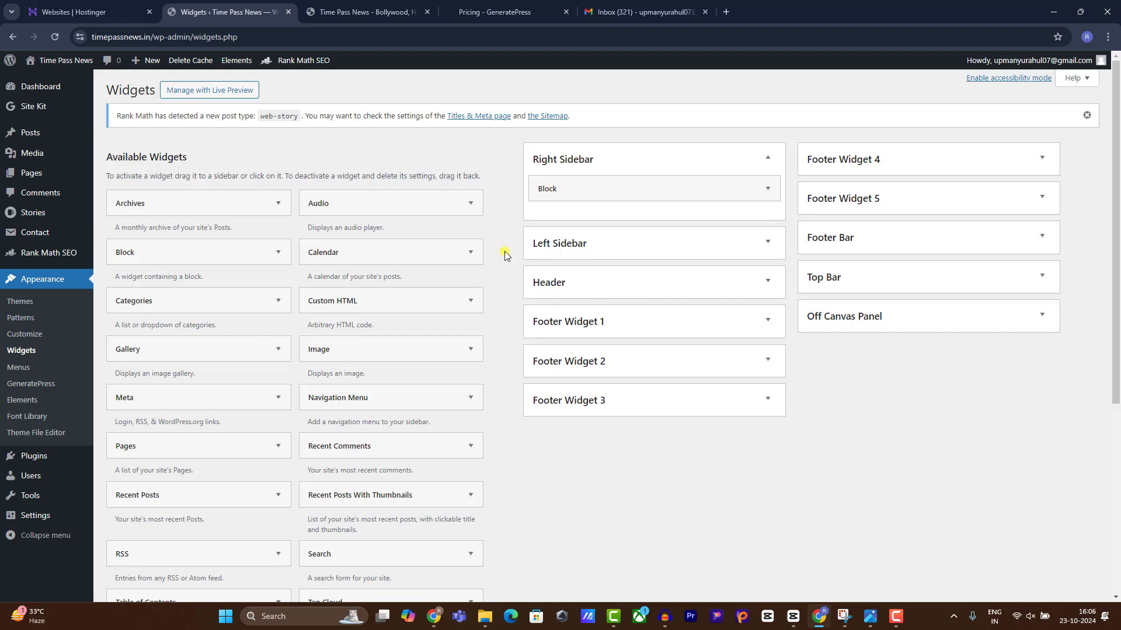
drag(350, 495, 603, 210)
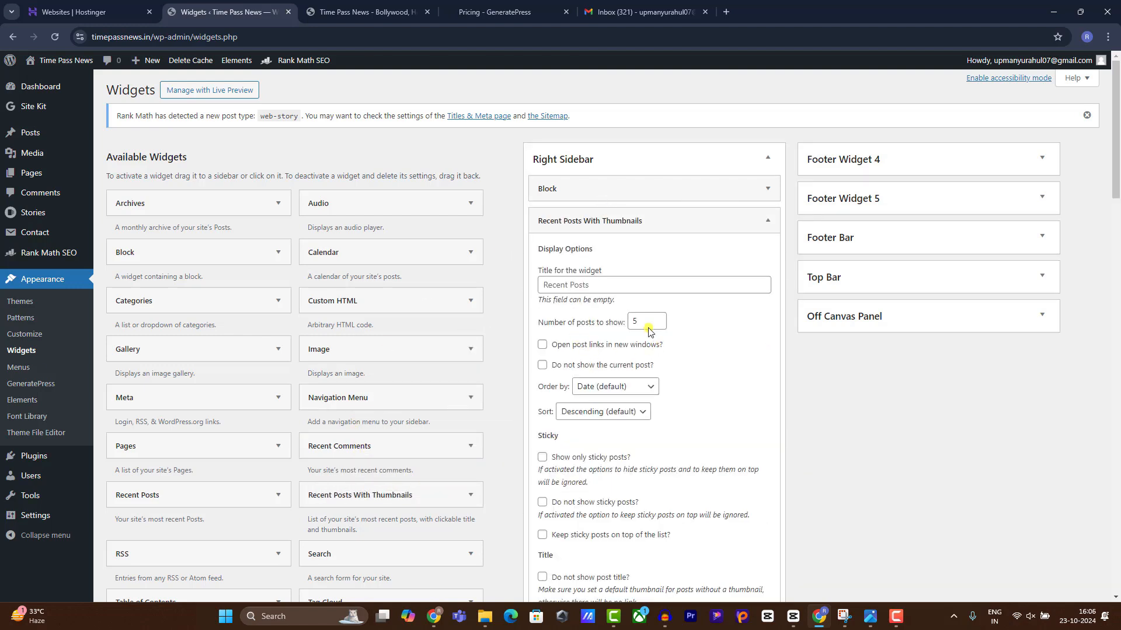
Open stockwale.in in a new tab and read its Bharti Hexacom Limited IPO article for reference.
click(724, 11)
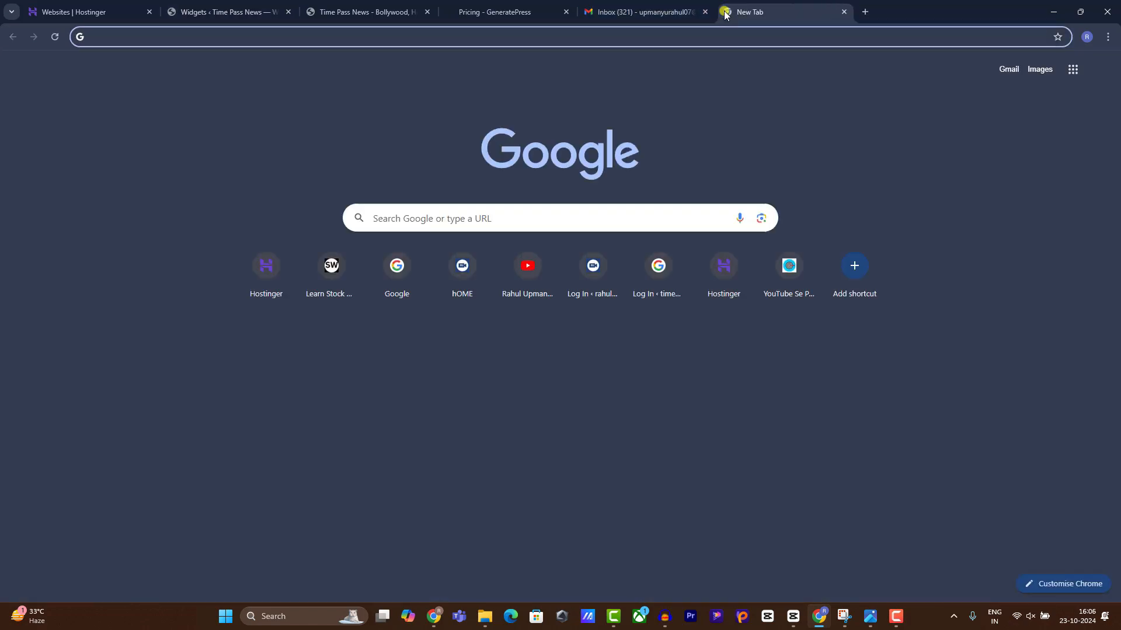
text(sto)
key(Return)
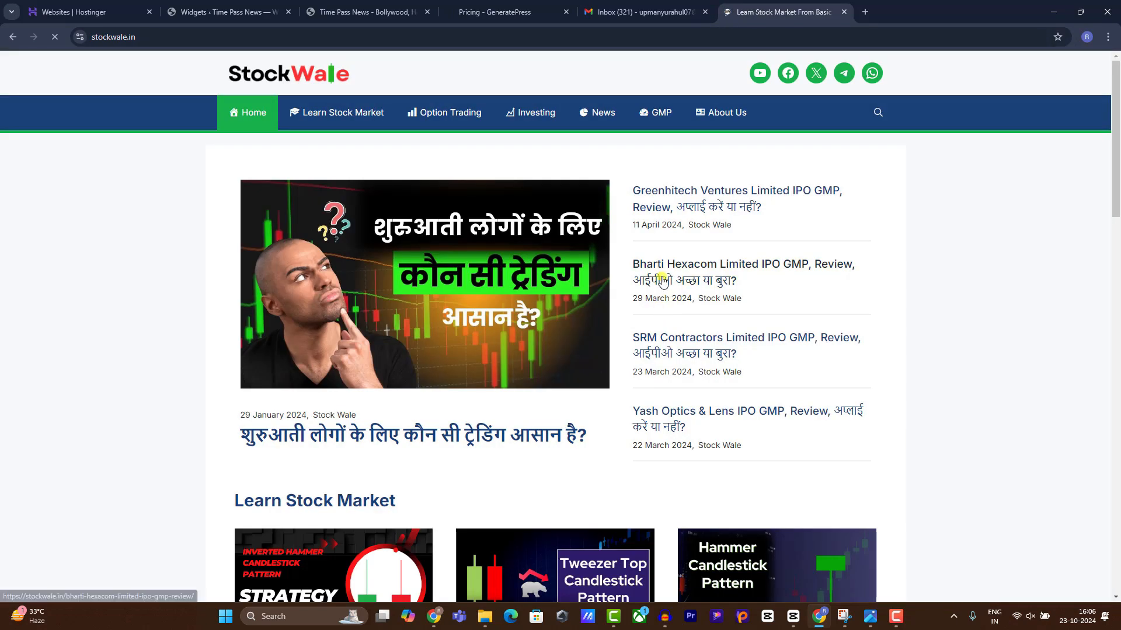
click(662, 280)
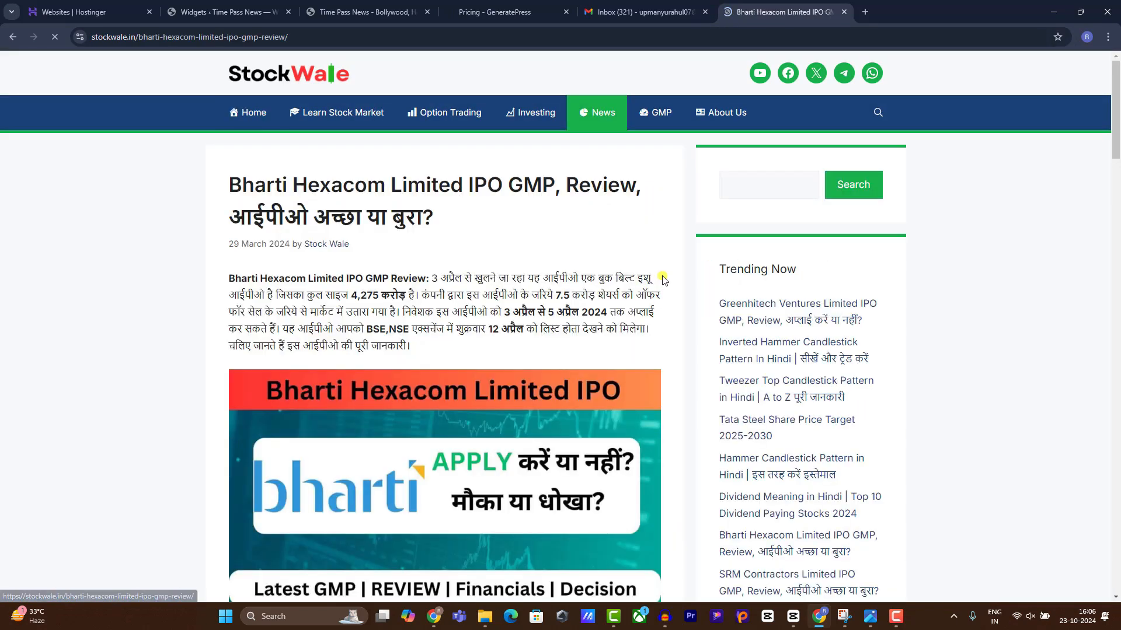
scroll(786, 162, down, 3)
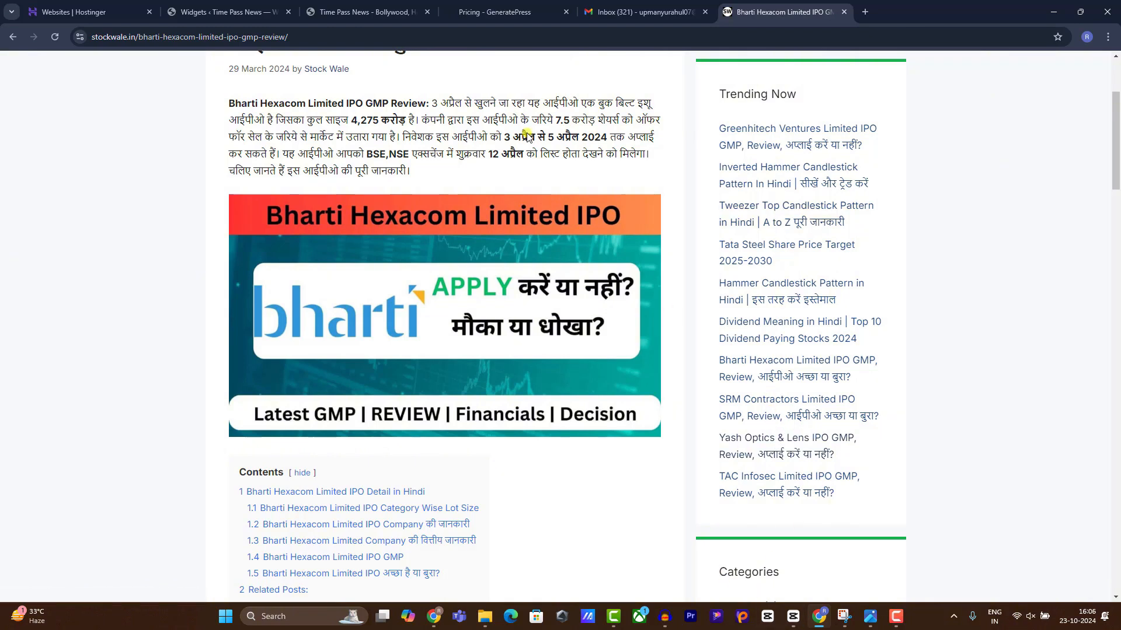
click(362, 12)
click(259, 7)
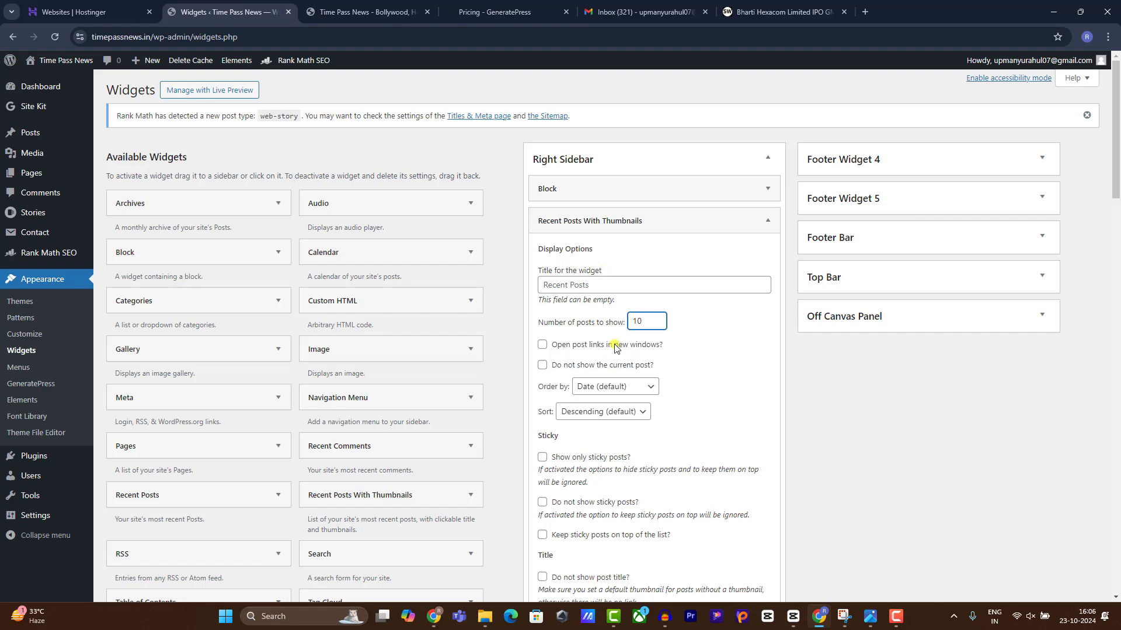
Save the Recent Posts With Thumbnails widget at 10 posts and reload the live Time Pass News site.
scroll(614, 348, down, 15)
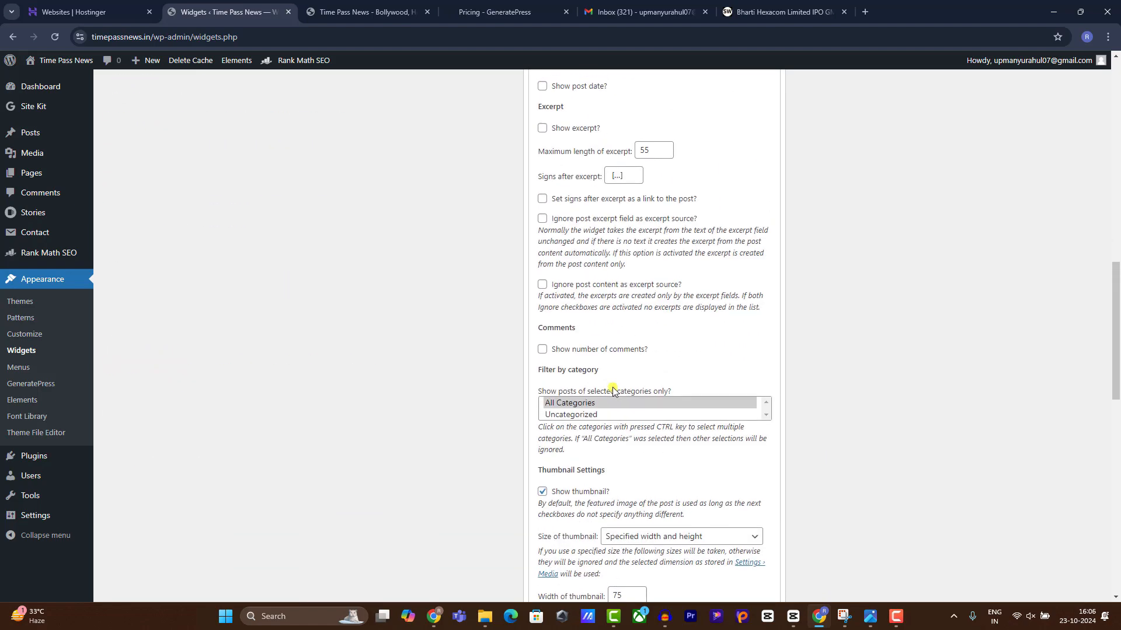
scroll(612, 390, down, 7)
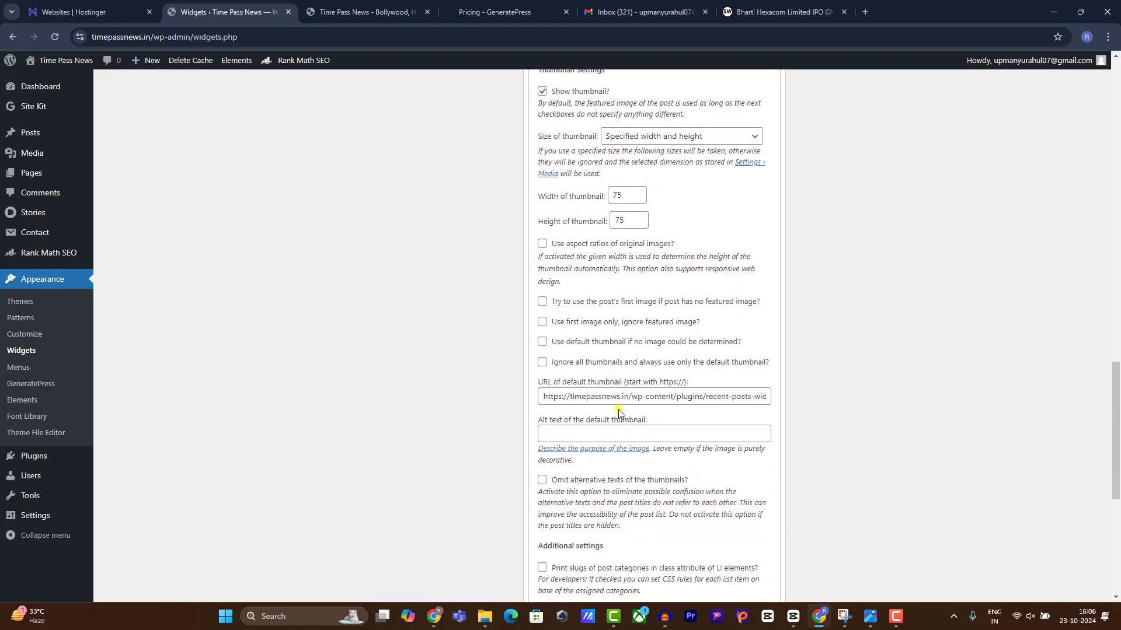
scroll(619, 412, down, 6)
click(754, 346)
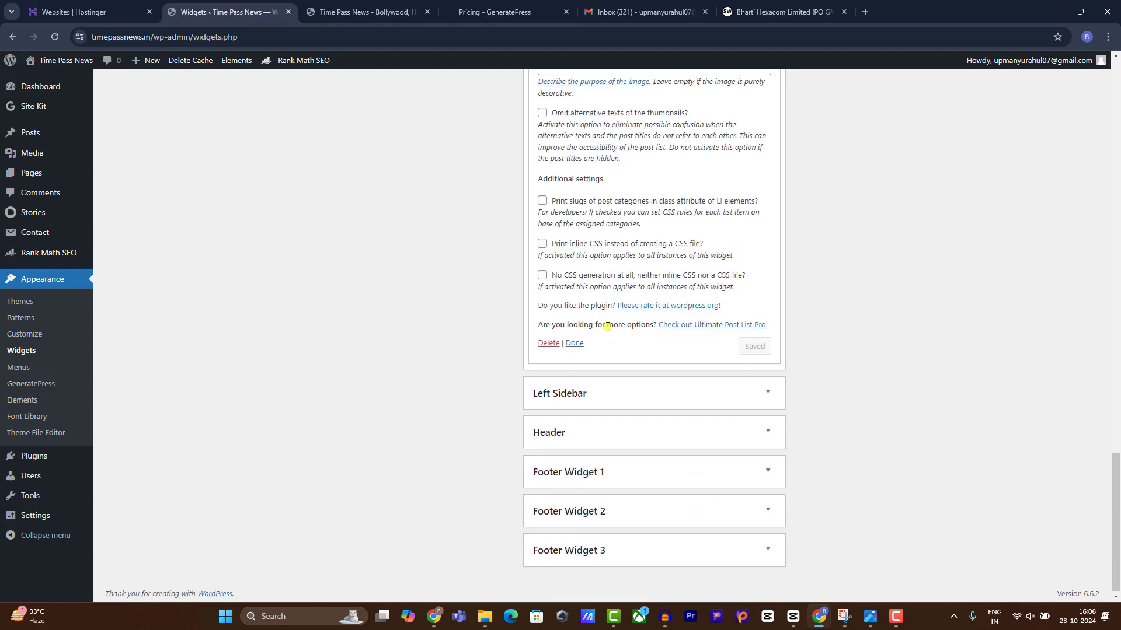
click(574, 344)
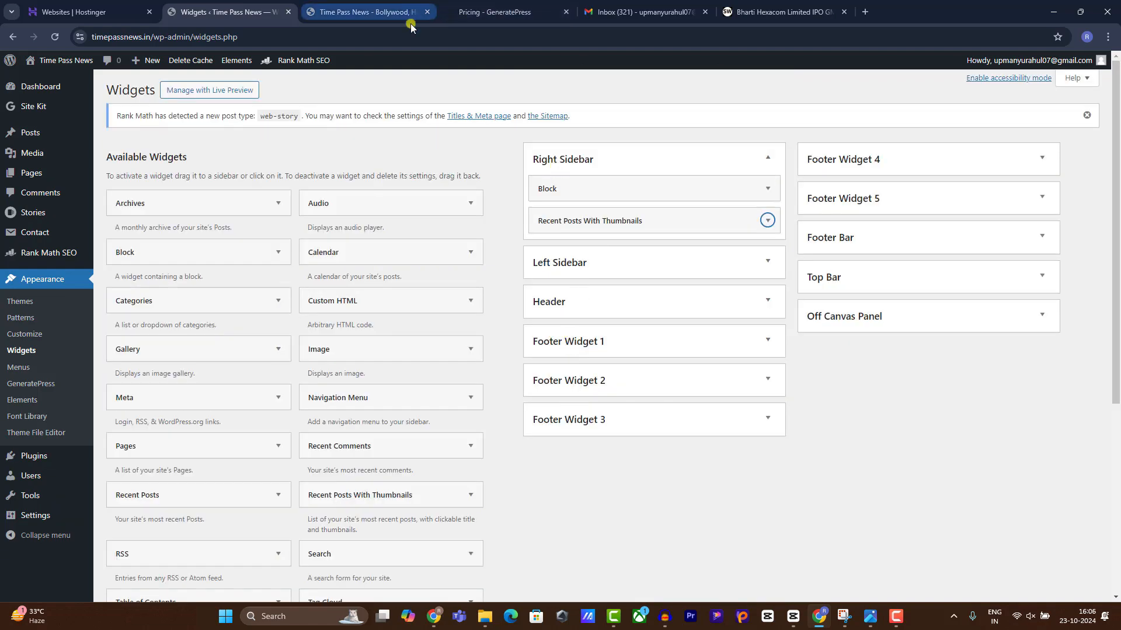
click(365, 12)
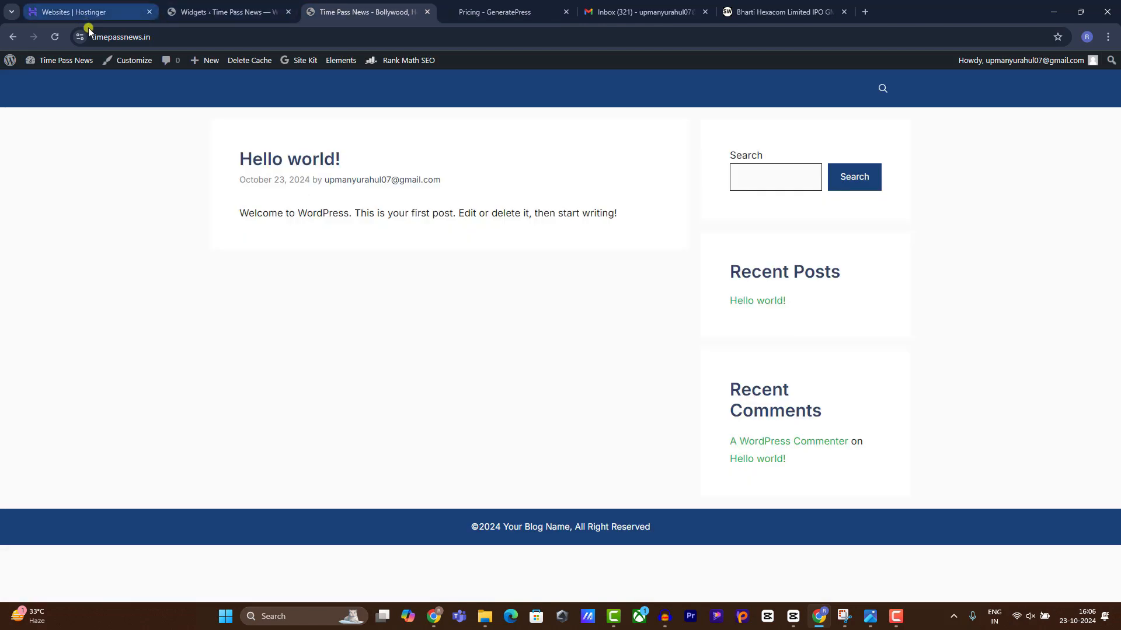
click(59, 37)
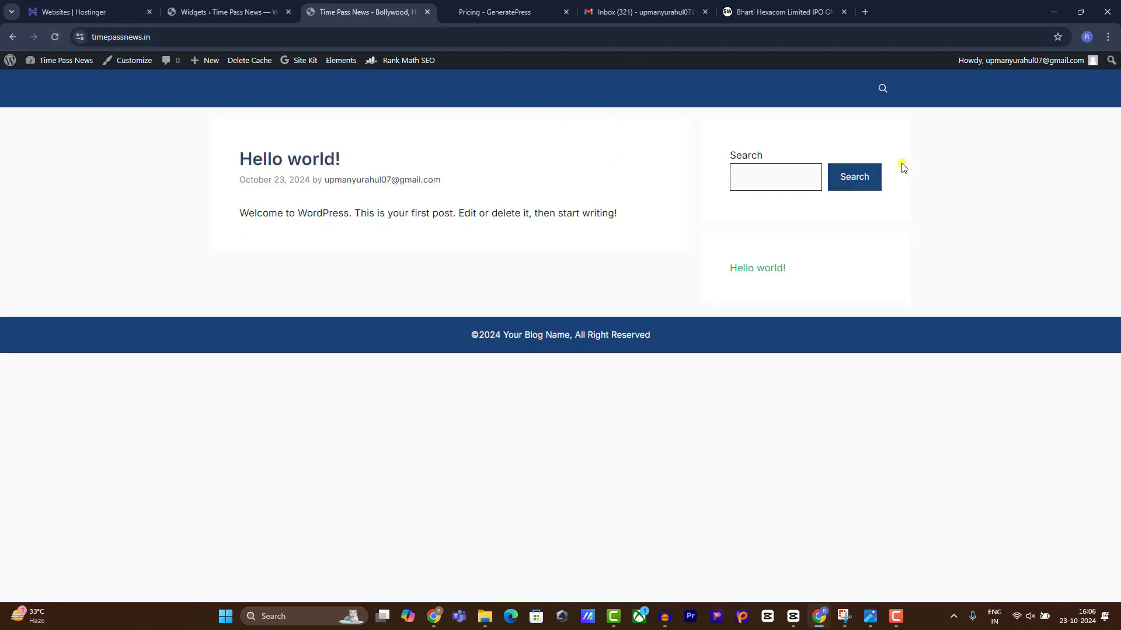
Open Customize > Site Identity from the admin bar, then bring up the other browser window showing YouTube.
click(126, 60)
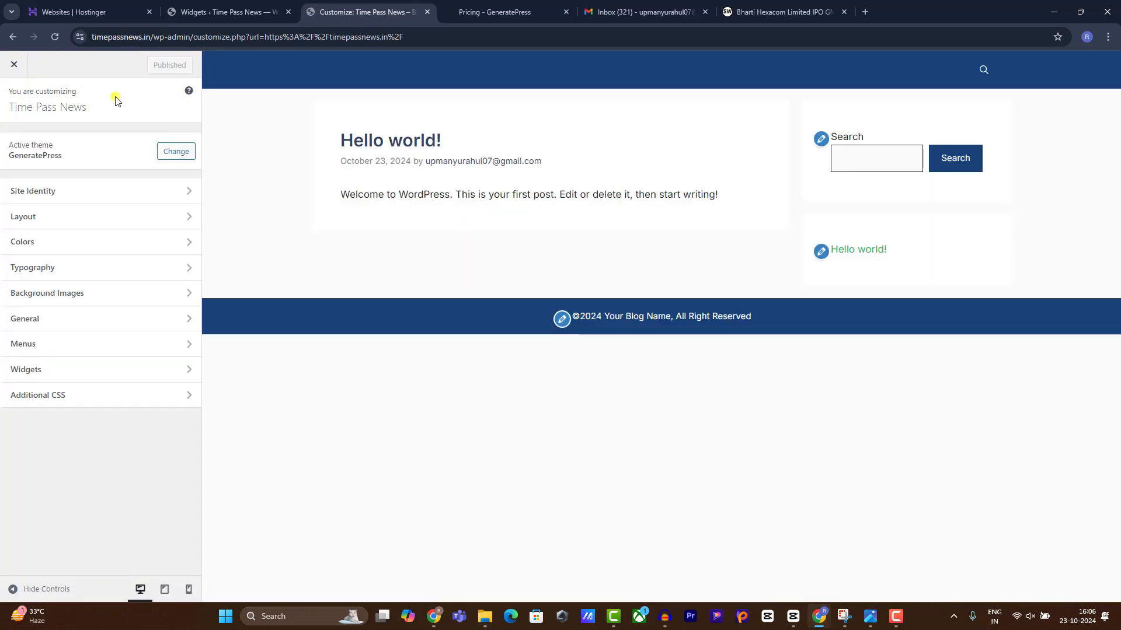
click(902, 617)
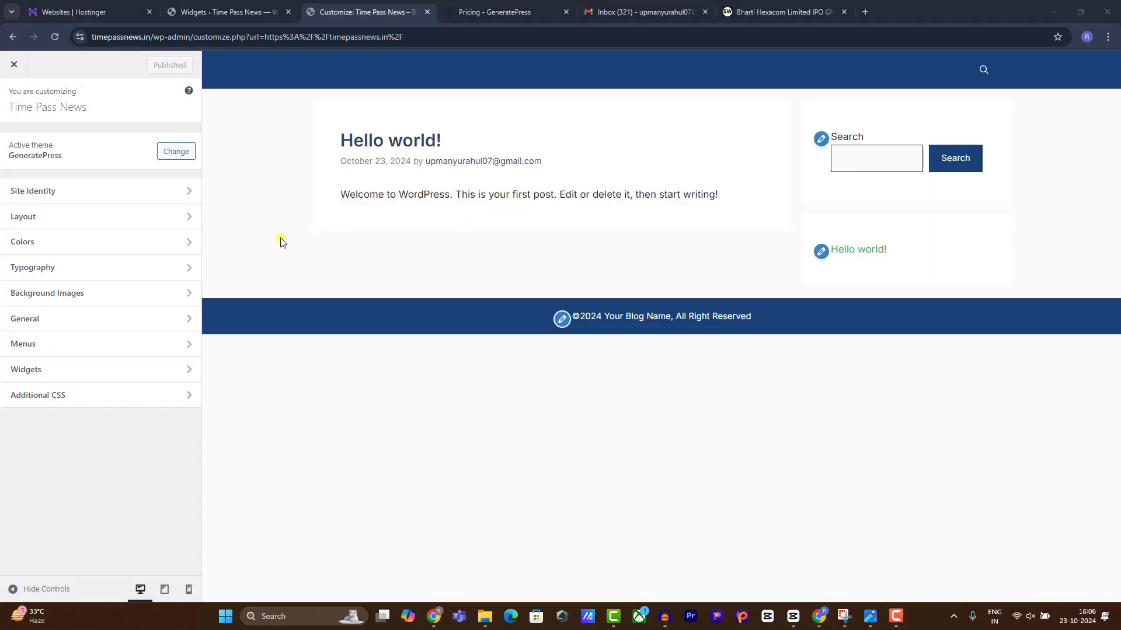
click(67, 199)
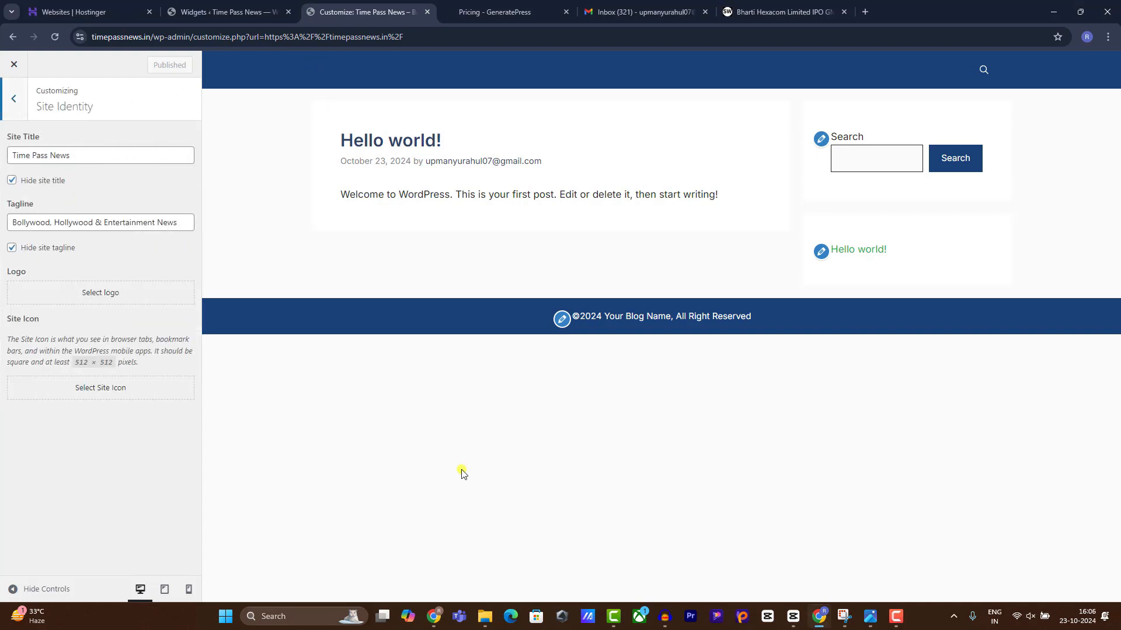
click(433, 616)
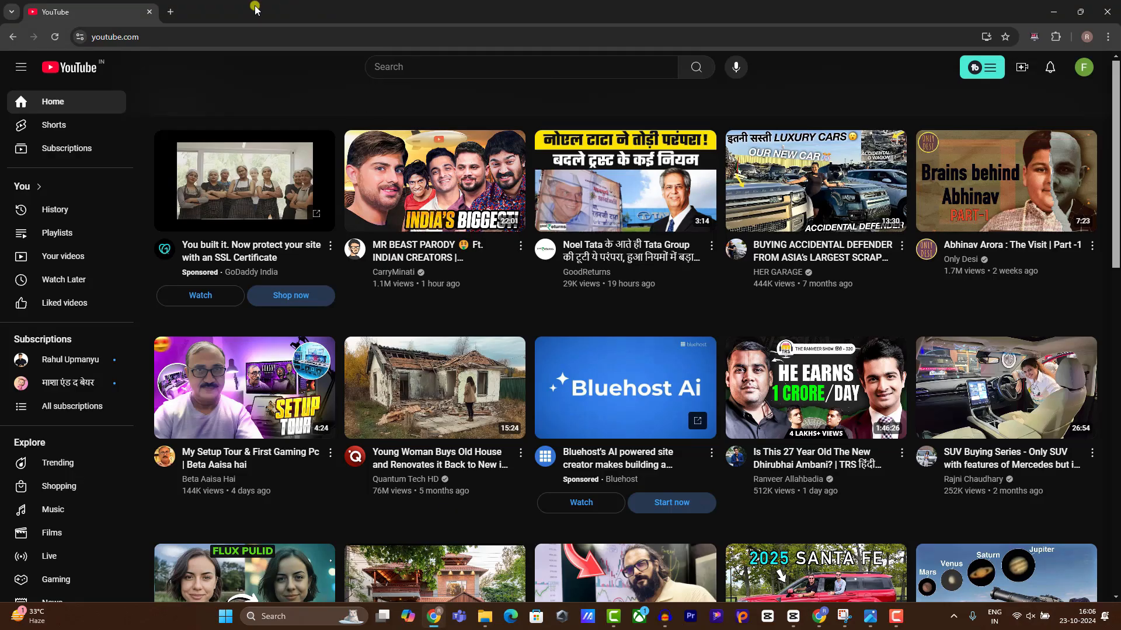
Go to Canva, search 'logo', and create a blank 500 × 500 px logo design.
click(179, 41)
text(canva)
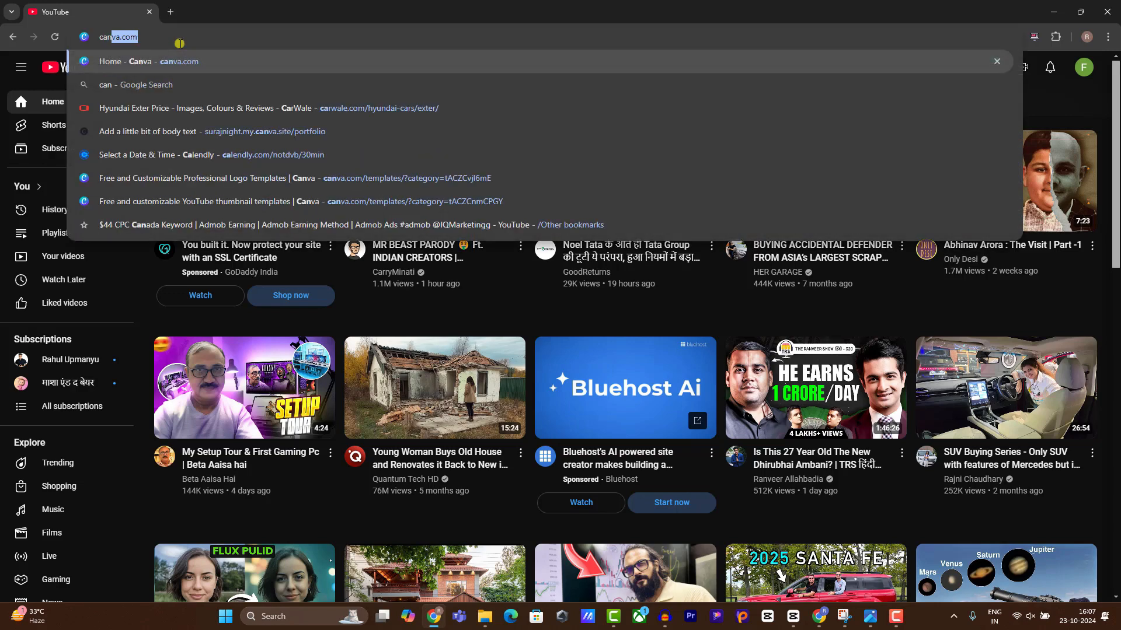
key(Return)
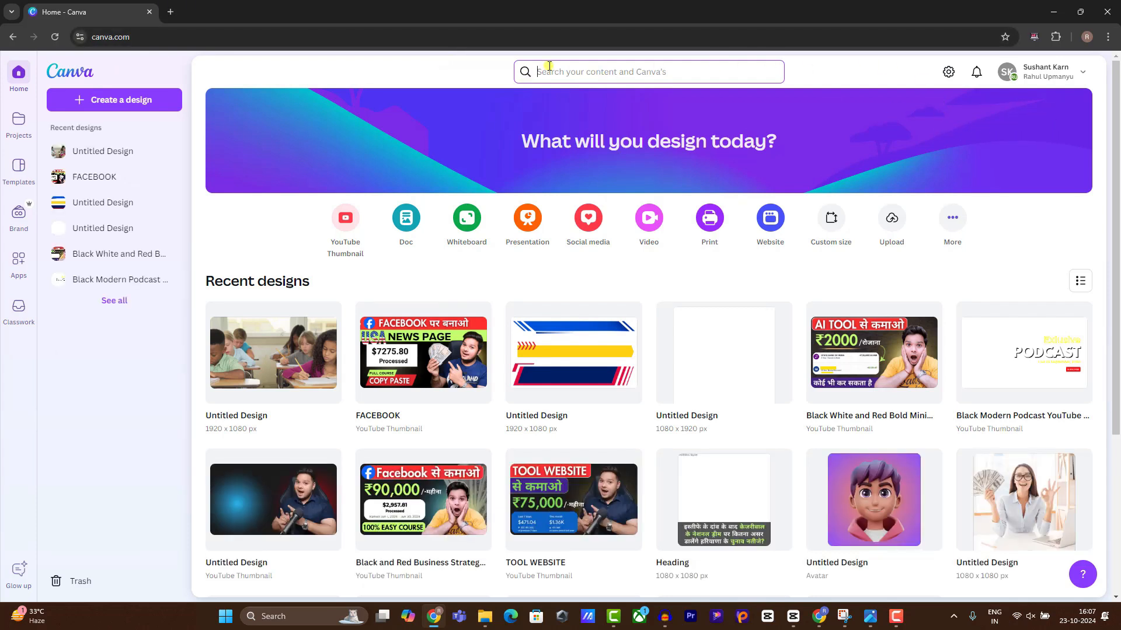
text(logo)
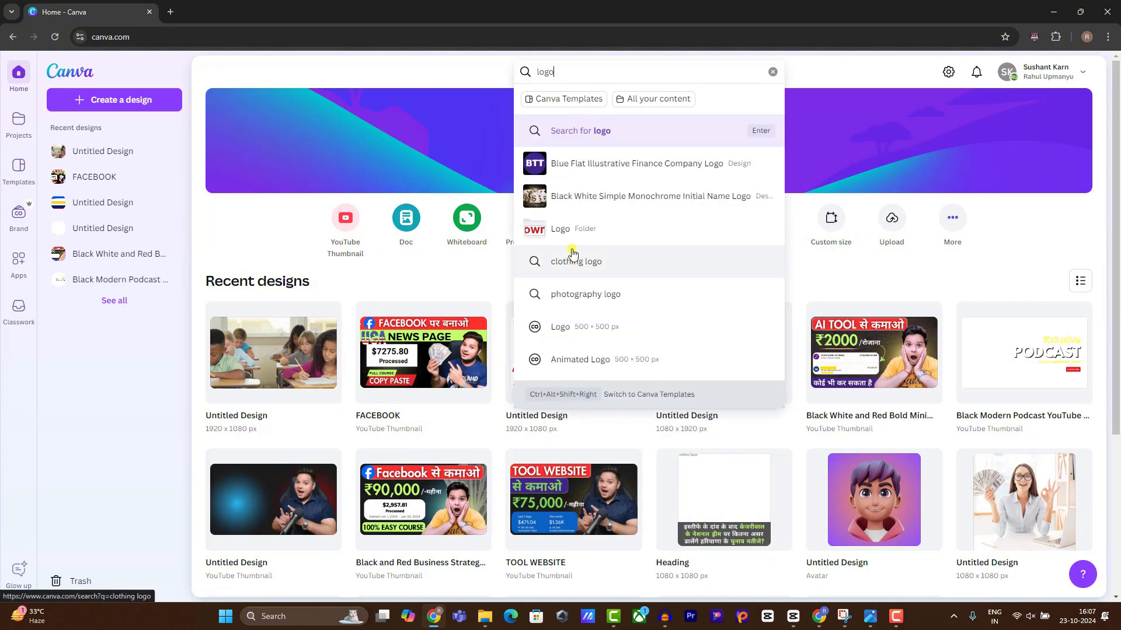
click(578, 326)
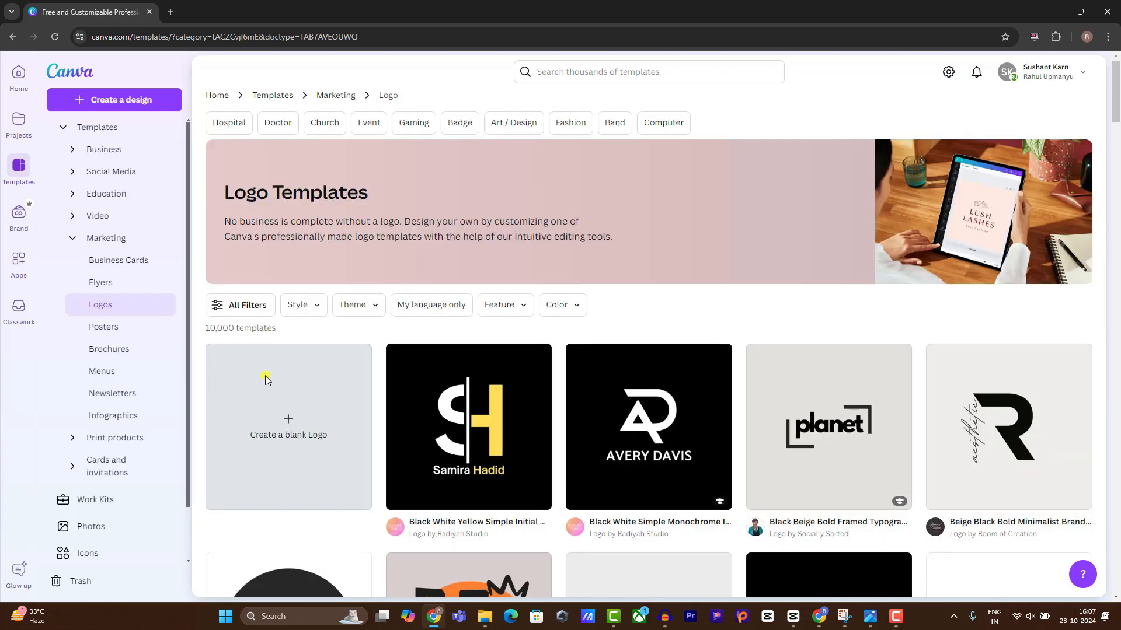
click(264, 381)
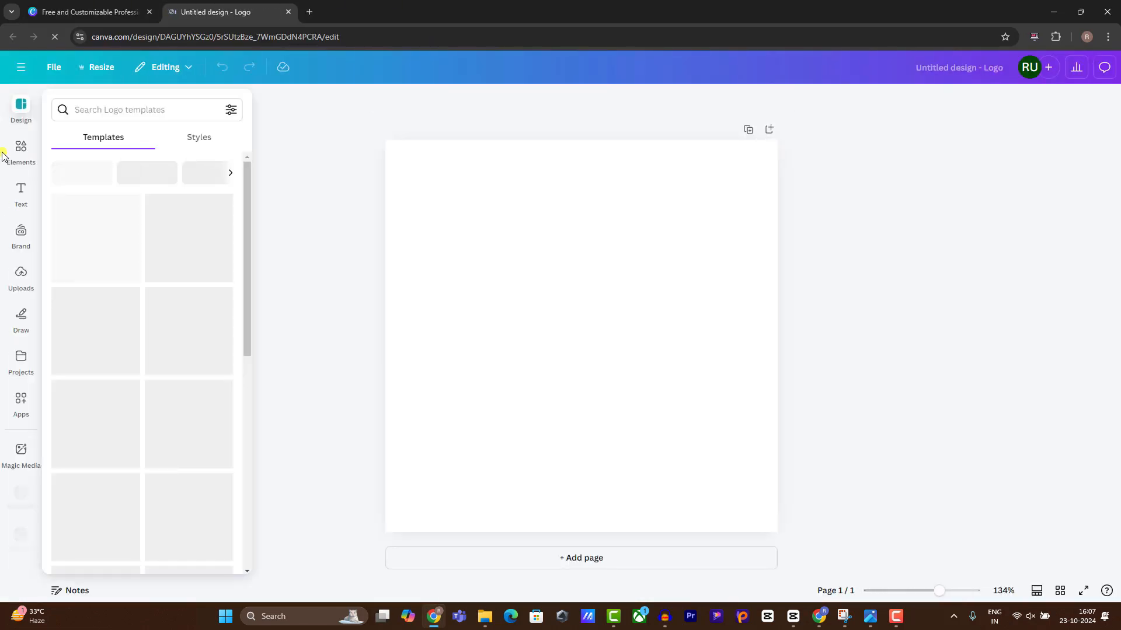
Search the logo templates for 'news' and apply the Live News template to the page.
click(125, 110)
text(news)
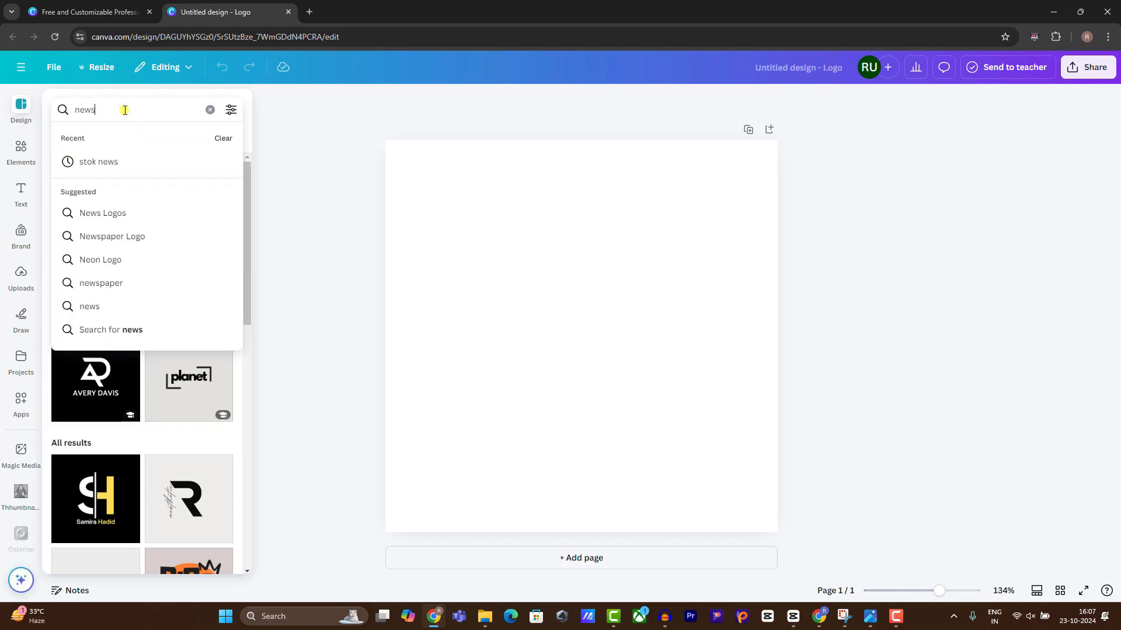
key(Return)
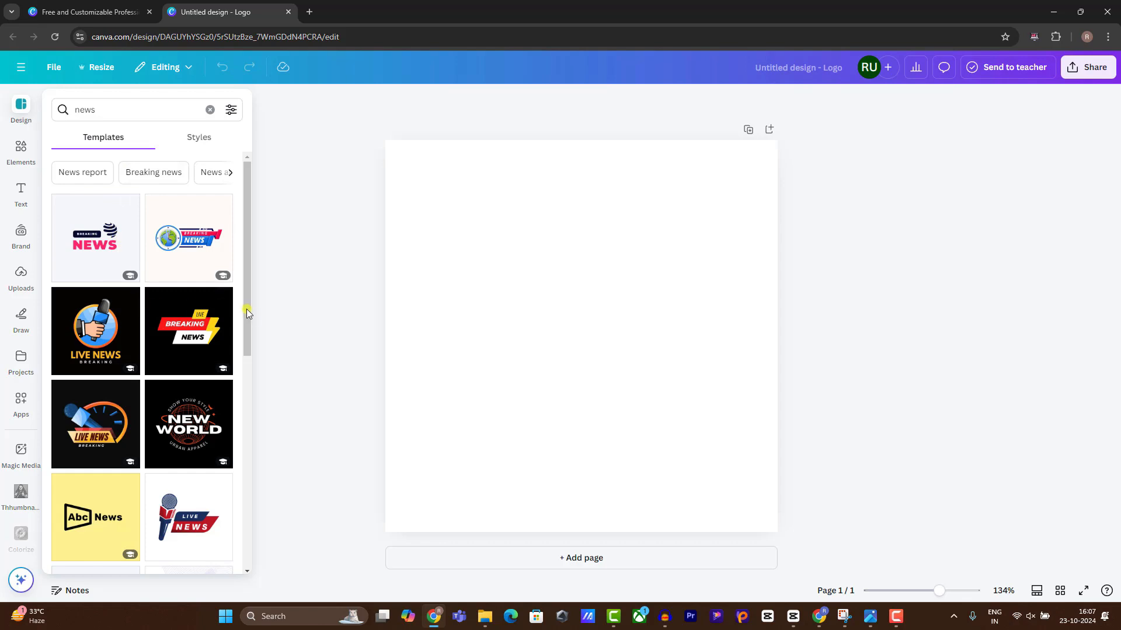
scroll(199, 442, down, 1)
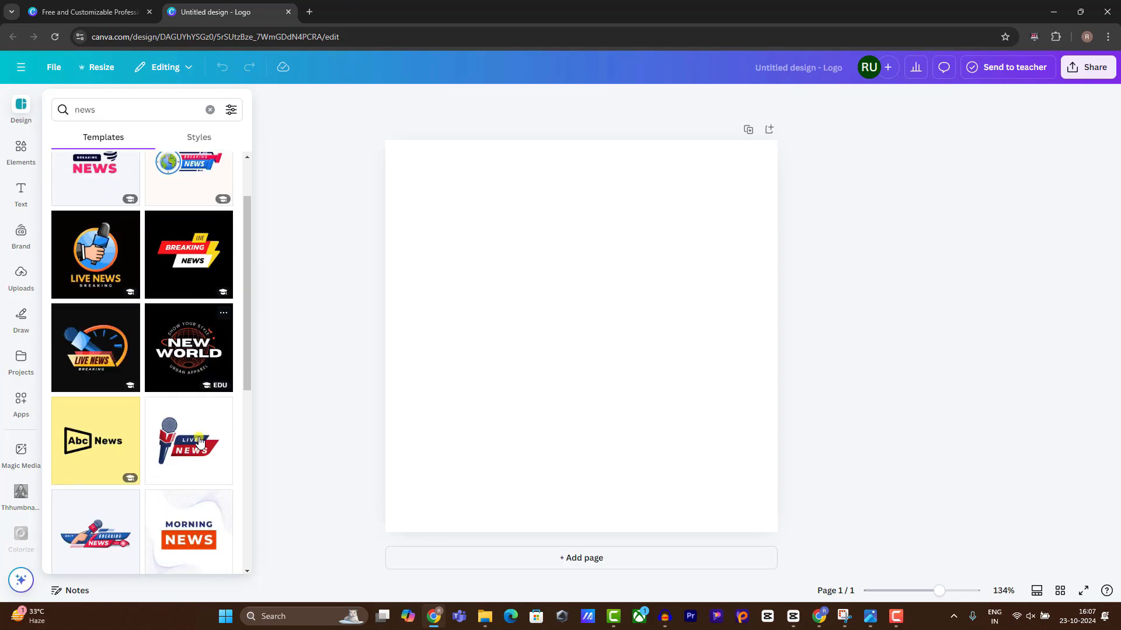
scroll(199, 442, down, 1)
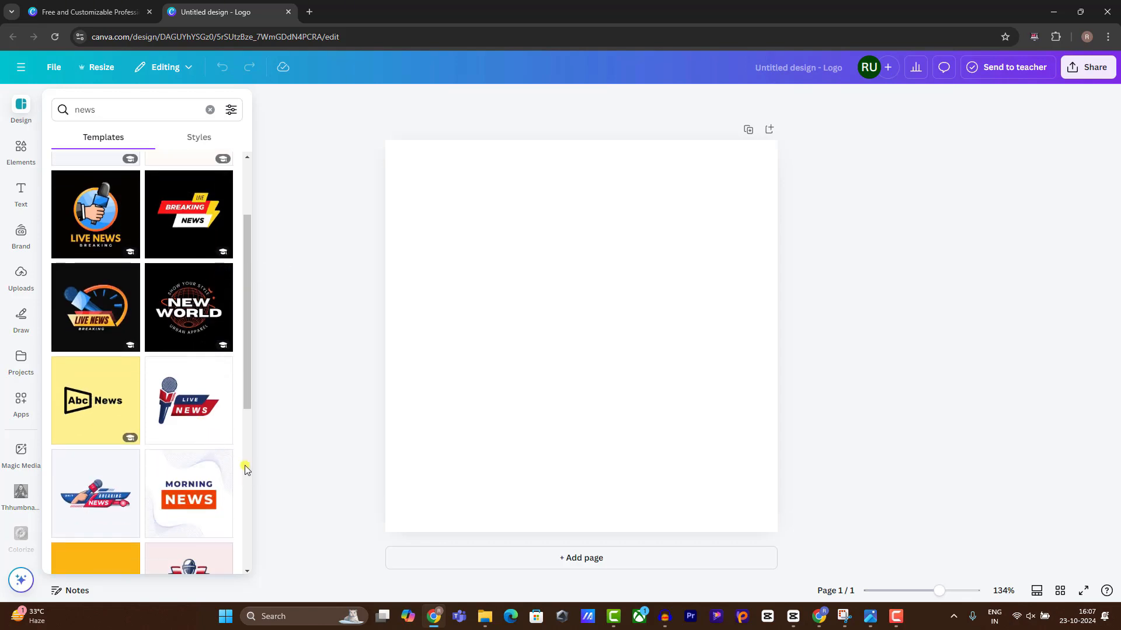
click(175, 409)
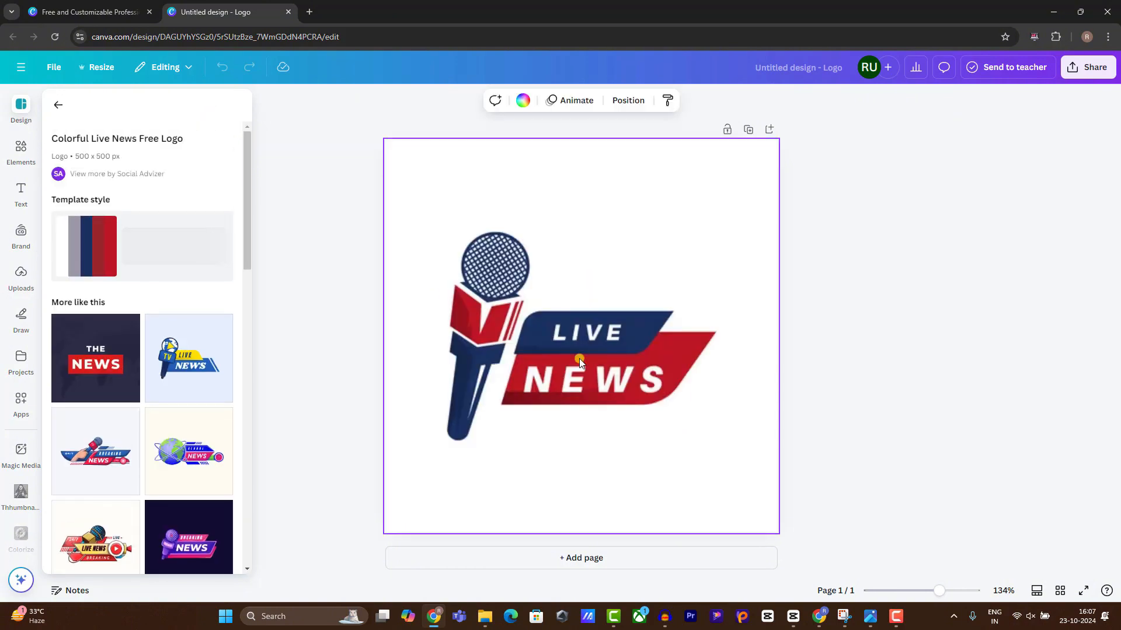
Try shrinking and moving the Live News logo graphic, undo the changes, then delete it.
click(464, 286)
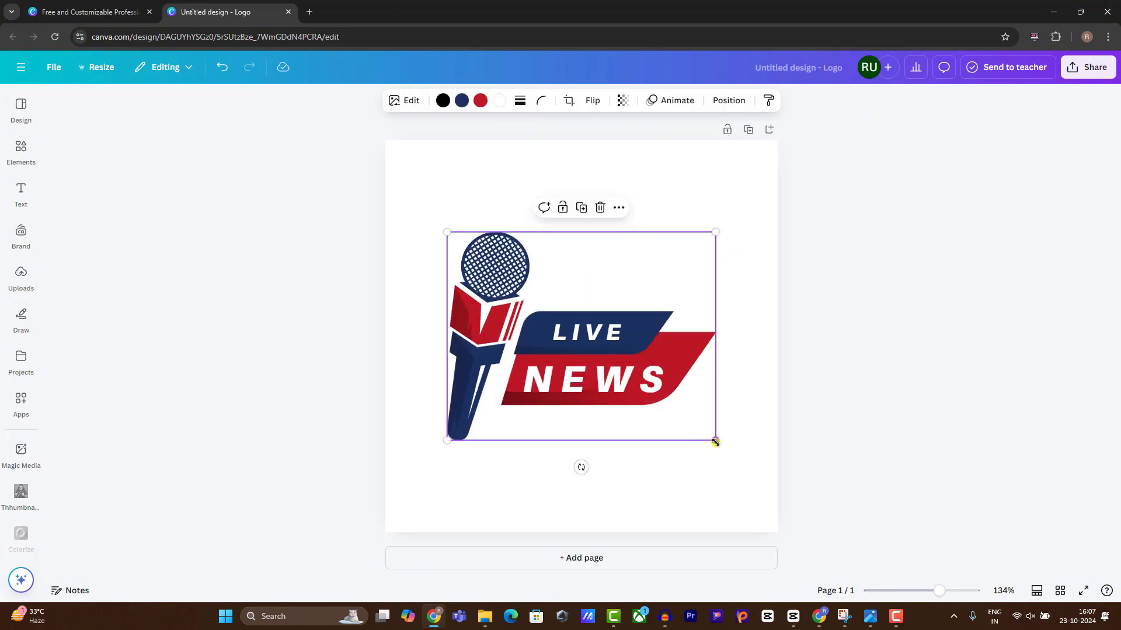
drag(715, 441, 596, 367)
key(ctrl+a)
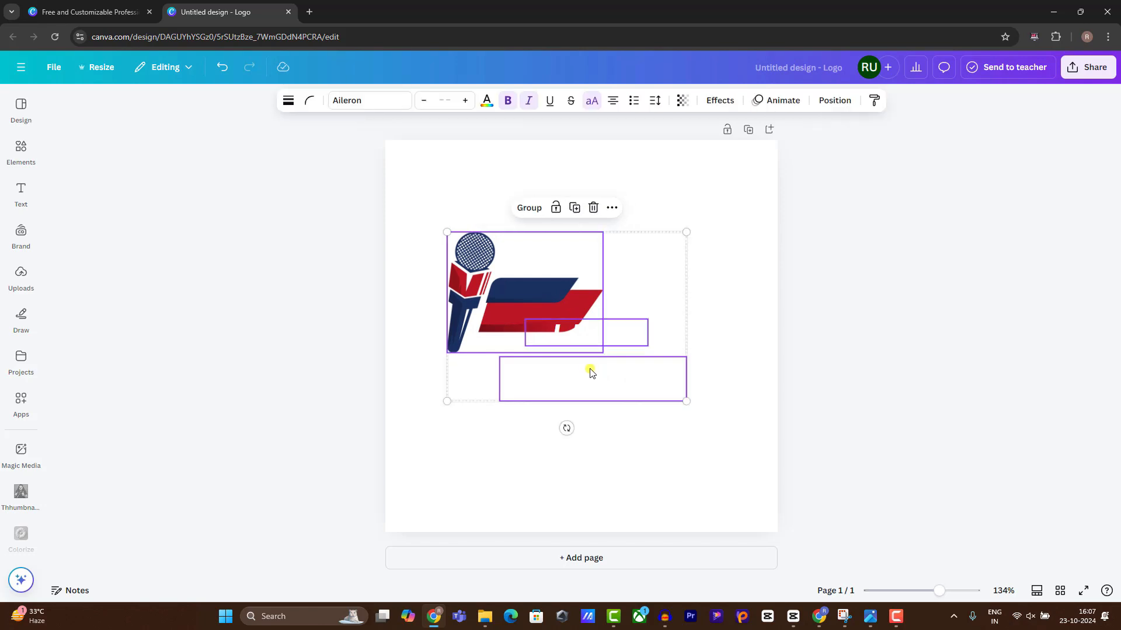
key(ctrl+z)
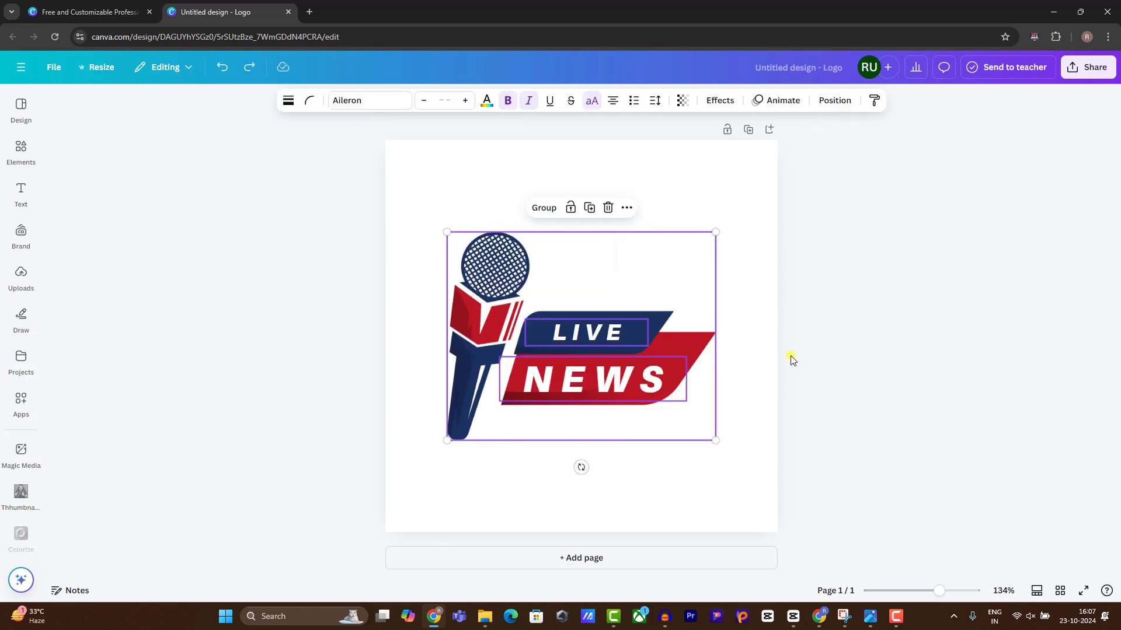
click(475, 279)
mouse_move(475, 279)
mouse_down()
mouse_move(444, 278)
mouse_move(465, 278)
mouse_up()
drag(705, 439, 533, 327)
key(ctrl+z)
key(Delete)
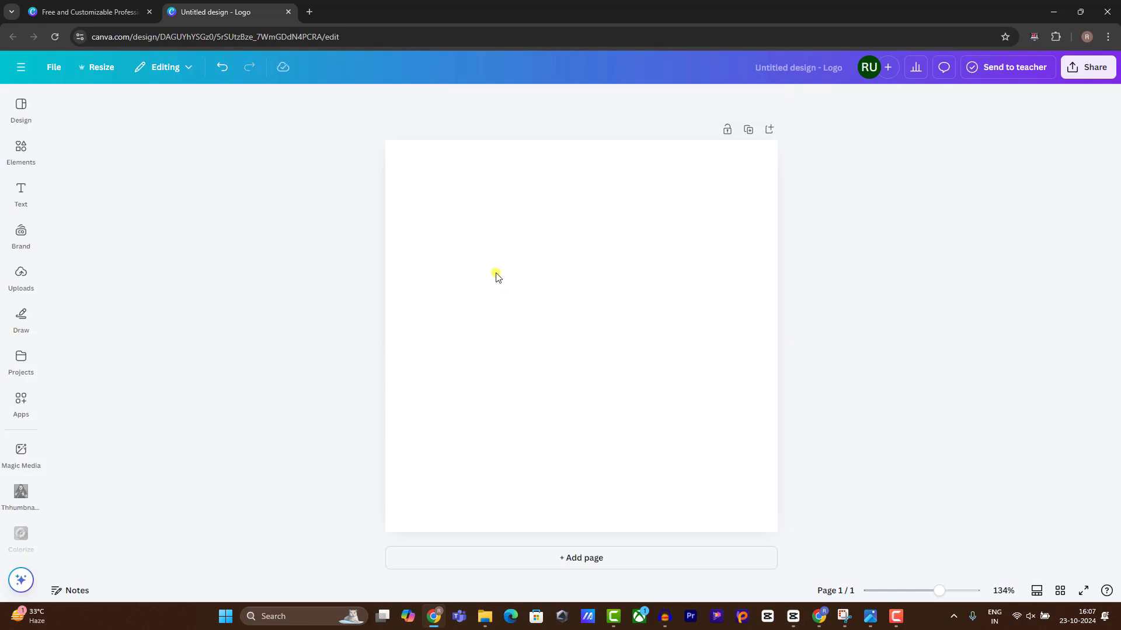
Browse the news logo templates listed as similar to the Live News template.
click(21, 151)
click(19, 107)
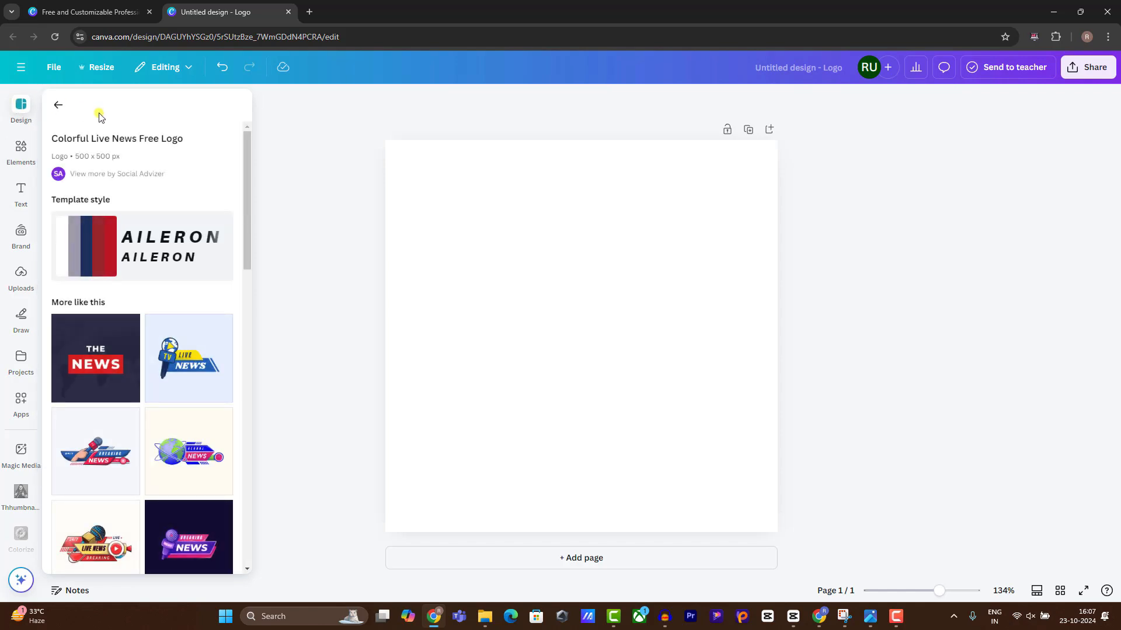
scroll(140, 388, down, 10)
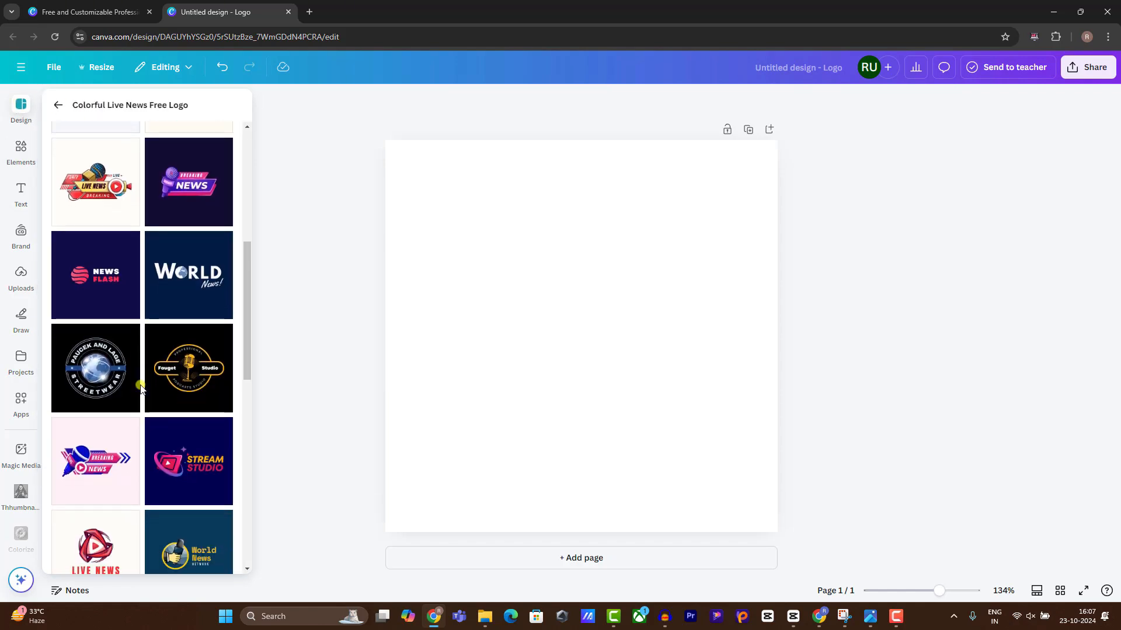
scroll(140, 388, down, 2)
scroll(142, 389, up, 1)
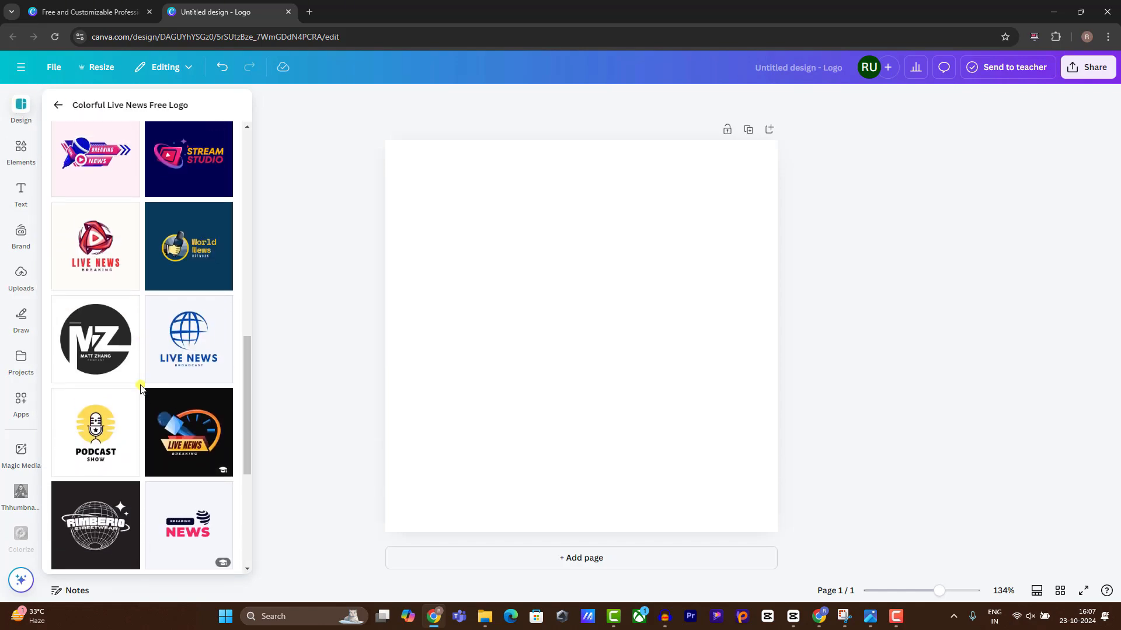
scroll(142, 389, down, 1)
scroll(130, 400, up, 1)
scroll(124, 405, down, 1)
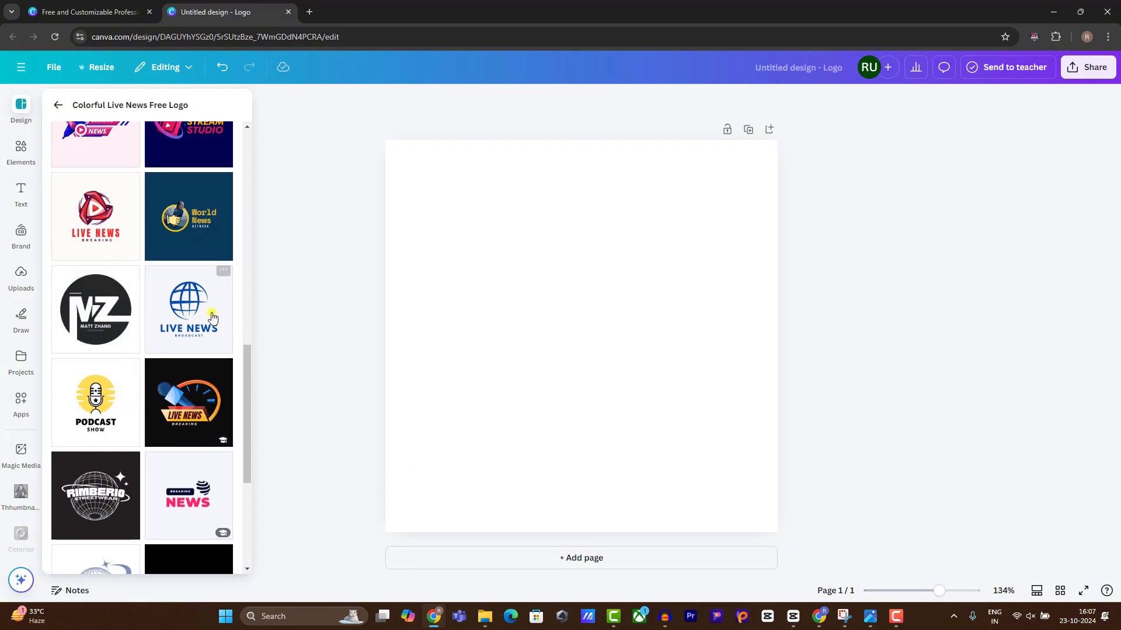
Apply the Live News Broadcast template, shrink the globe, and retitle LIVE NEWS as TIMEPASS.
click(191, 309)
click(574, 329)
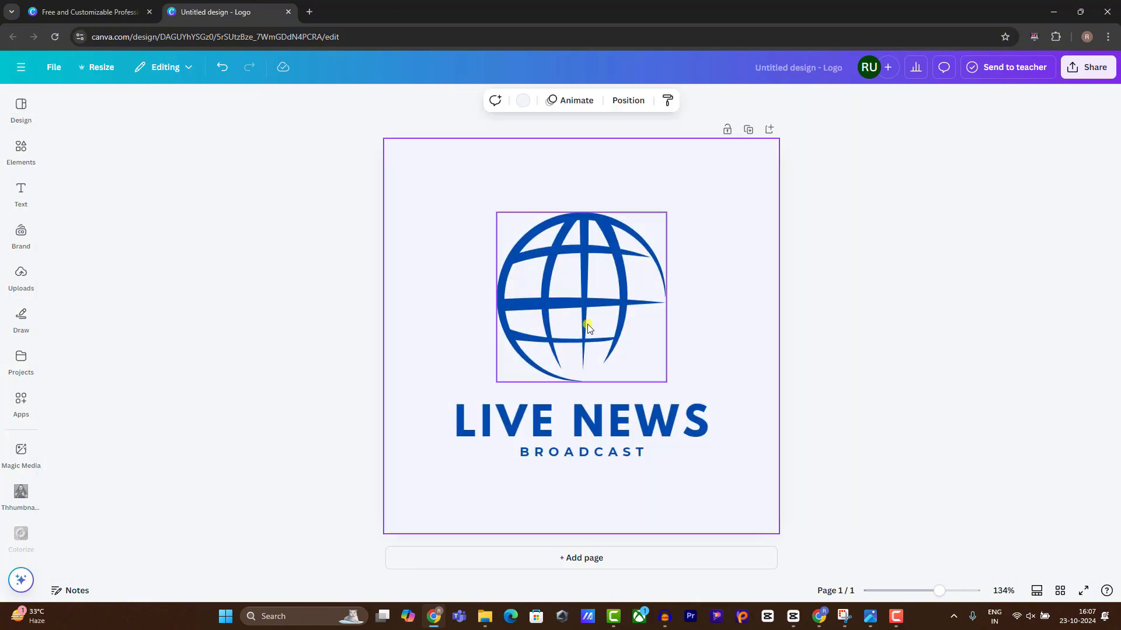
click(655, 358)
drag(669, 384, 454, 340)
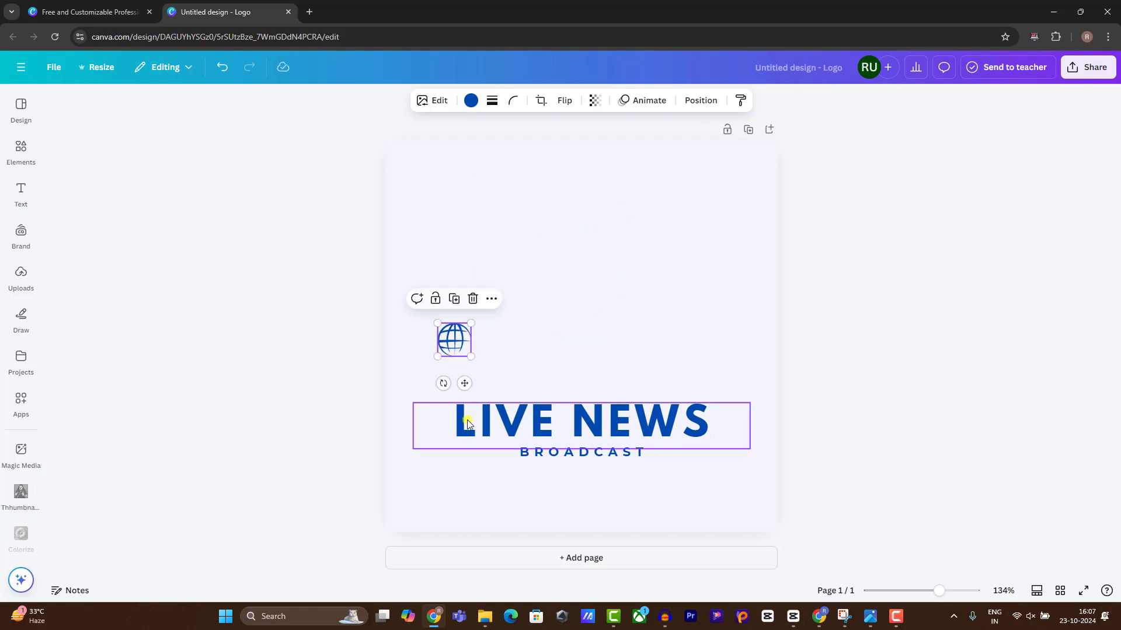
drag(467, 419, 498, 341)
double_click(499, 341)
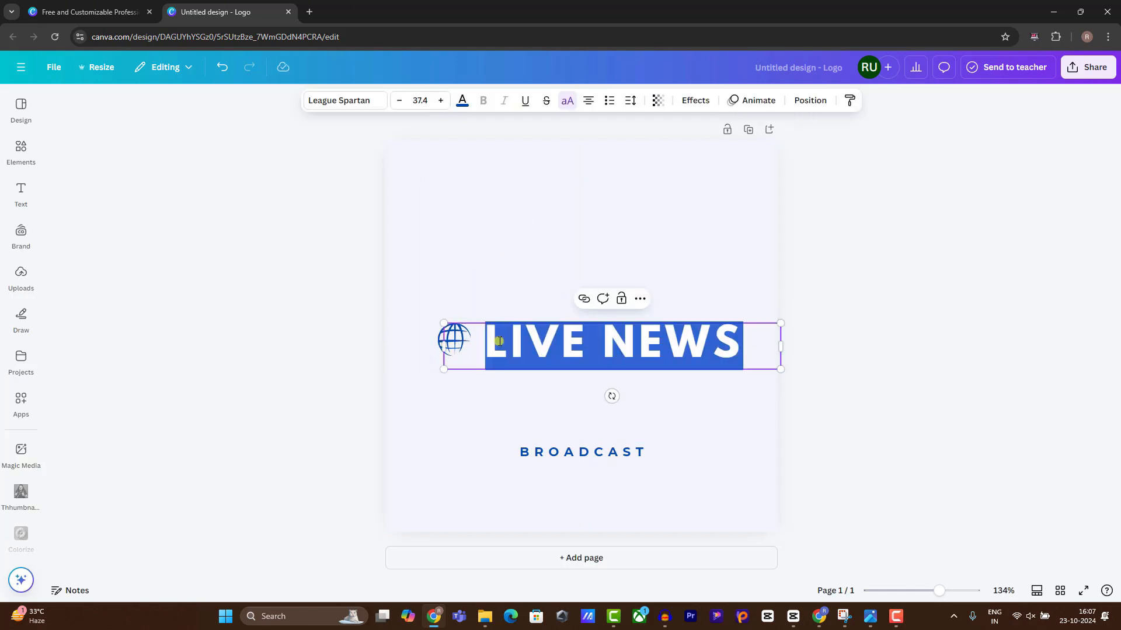
text(TIME)
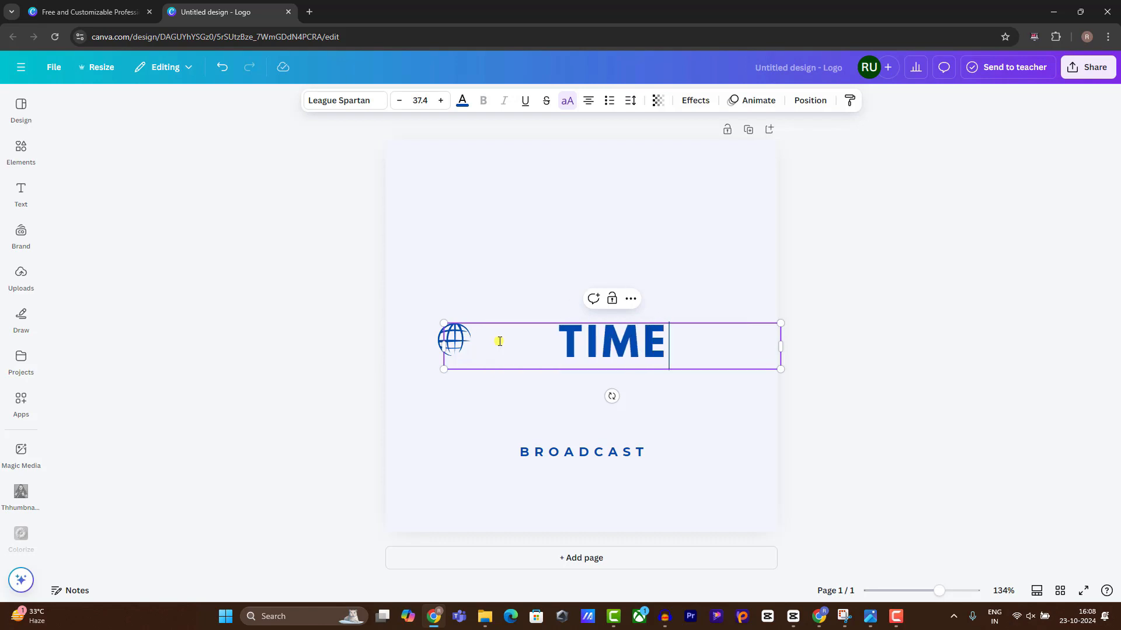
text(PASS)
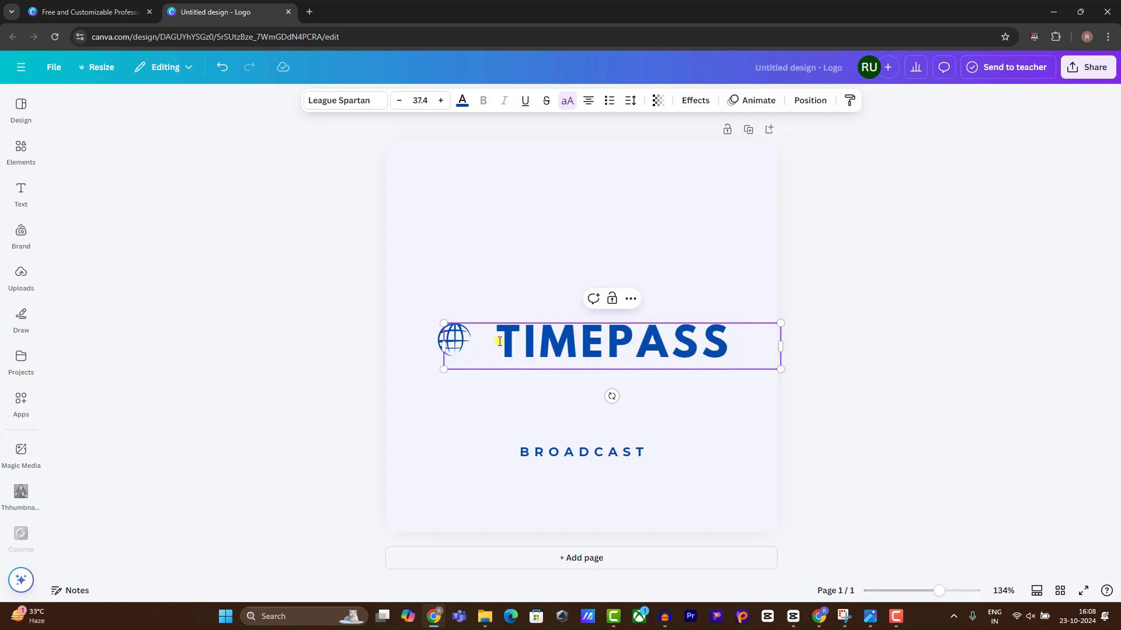
Retype BROADCAST as NEWS under the title and place the enlarged globe left of TIMEPASS.
drag(549, 450, 577, 367)
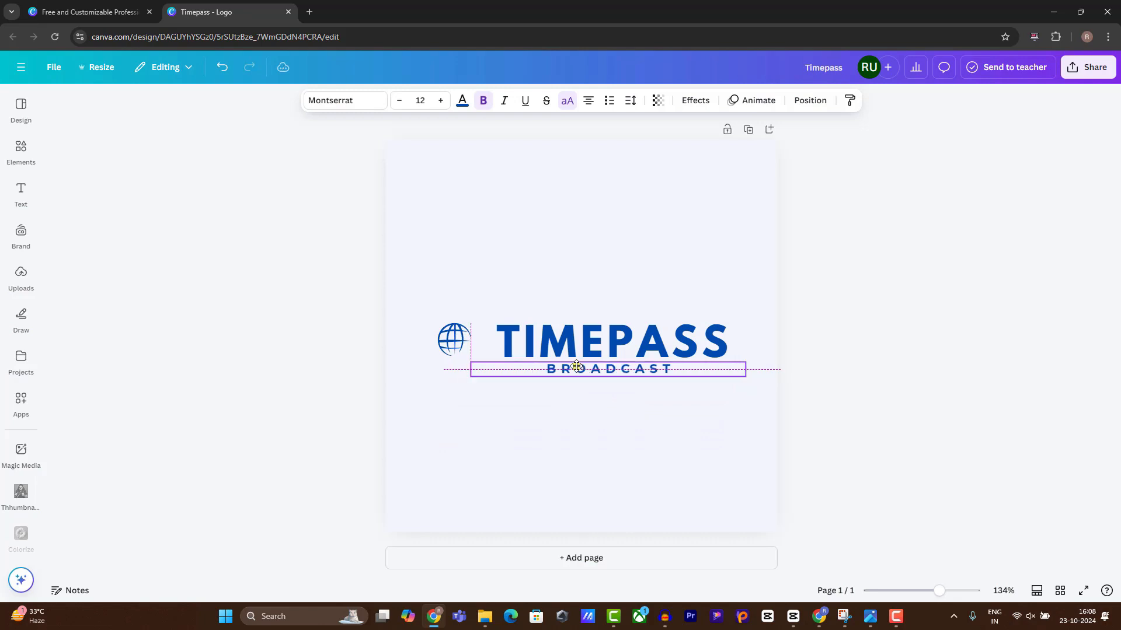
double_click(576, 373)
text(NEWS)
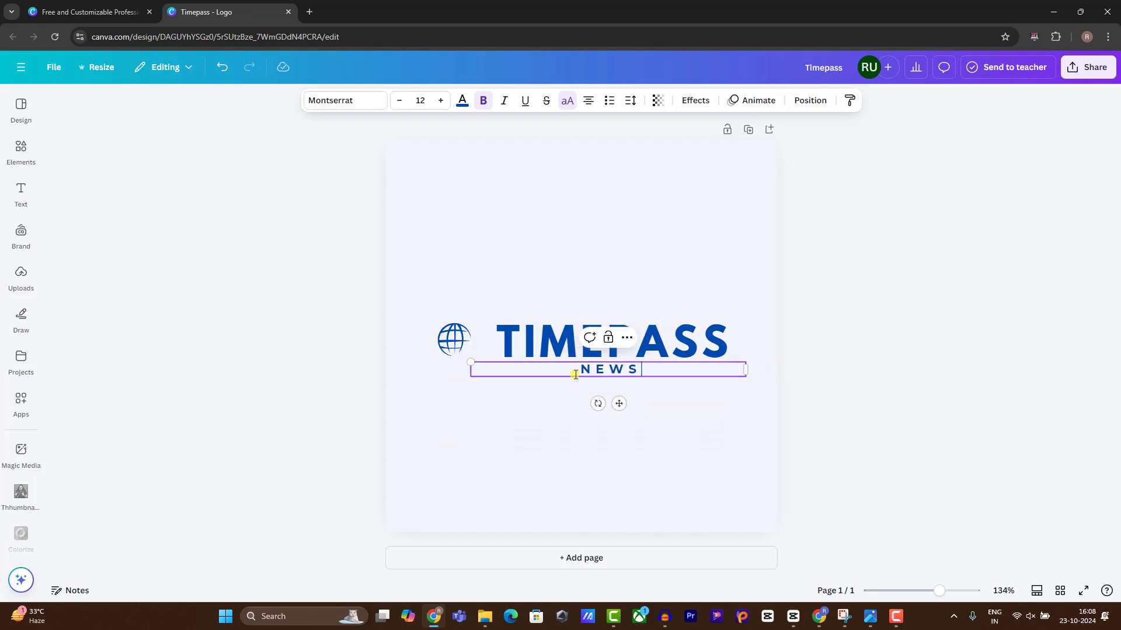
drag(452, 338, 492, 361)
drag(480, 352, 477, 354)
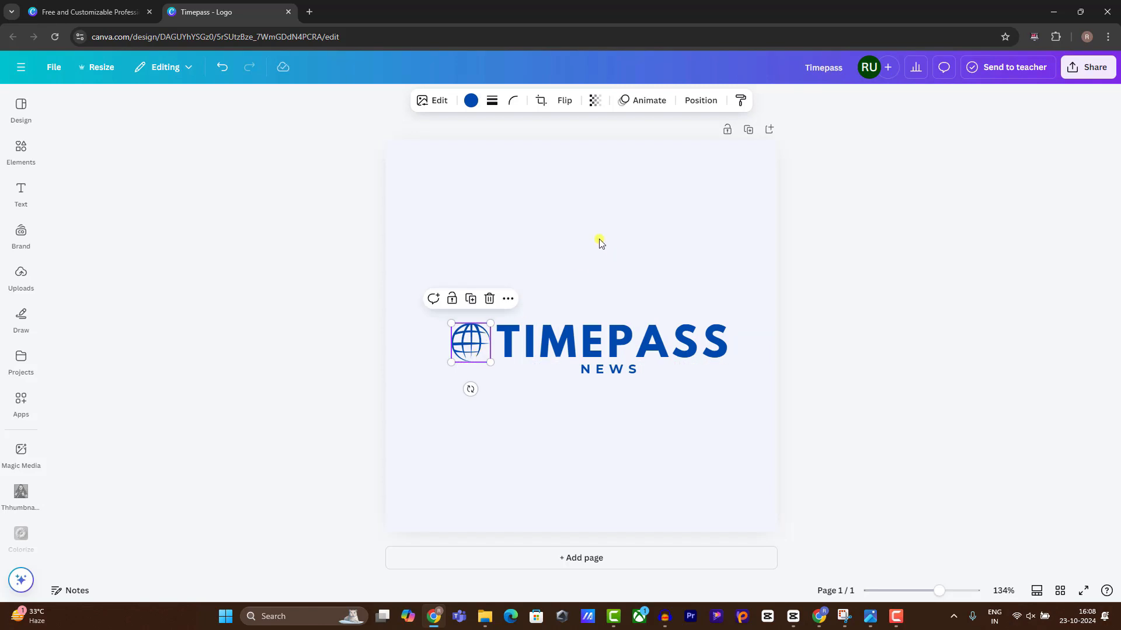
drag(599, 375, 463, 353)
click(566, 442)
click(470, 350)
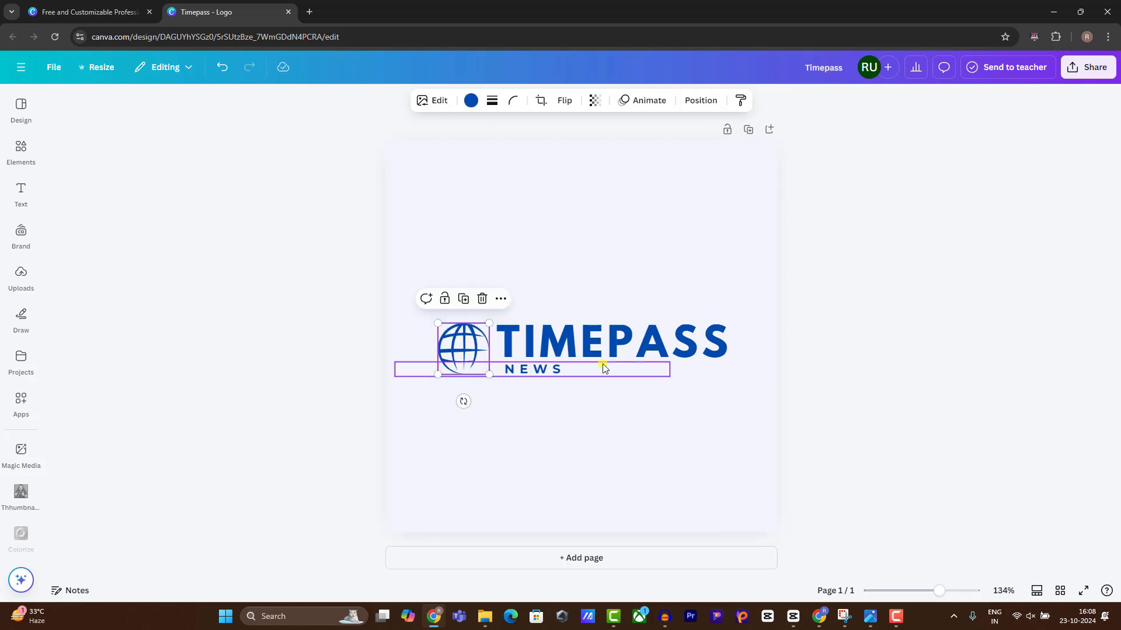
click(818, 615)
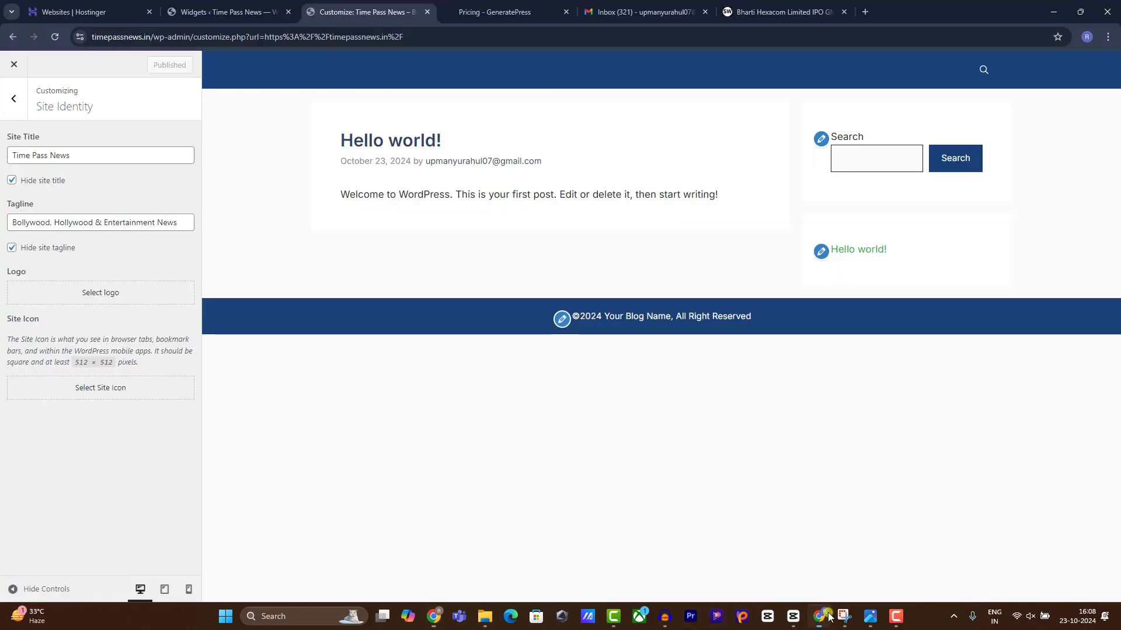
In Customizer Colors, try new primary navigation background shades and select the hex value.
click(14, 97)
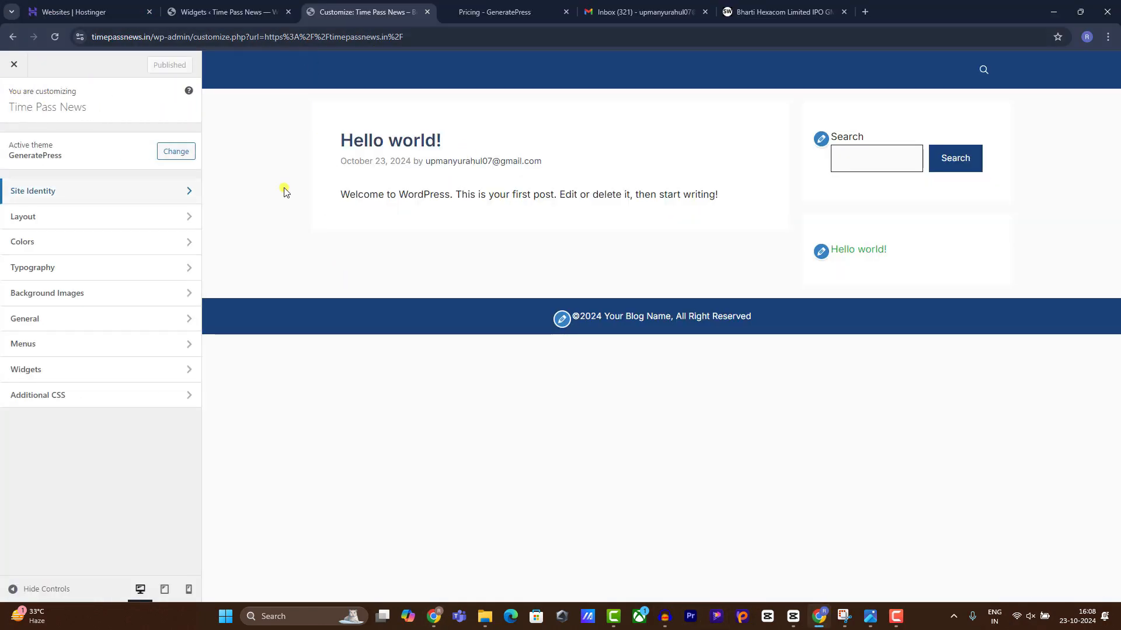
click(116, 244)
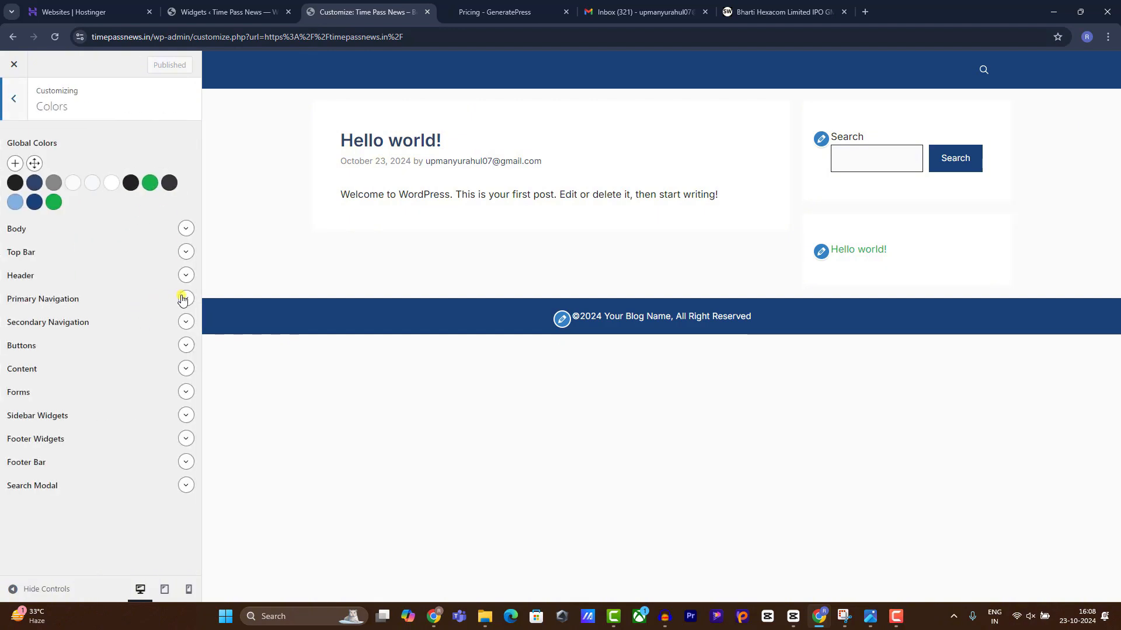
click(183, 299)
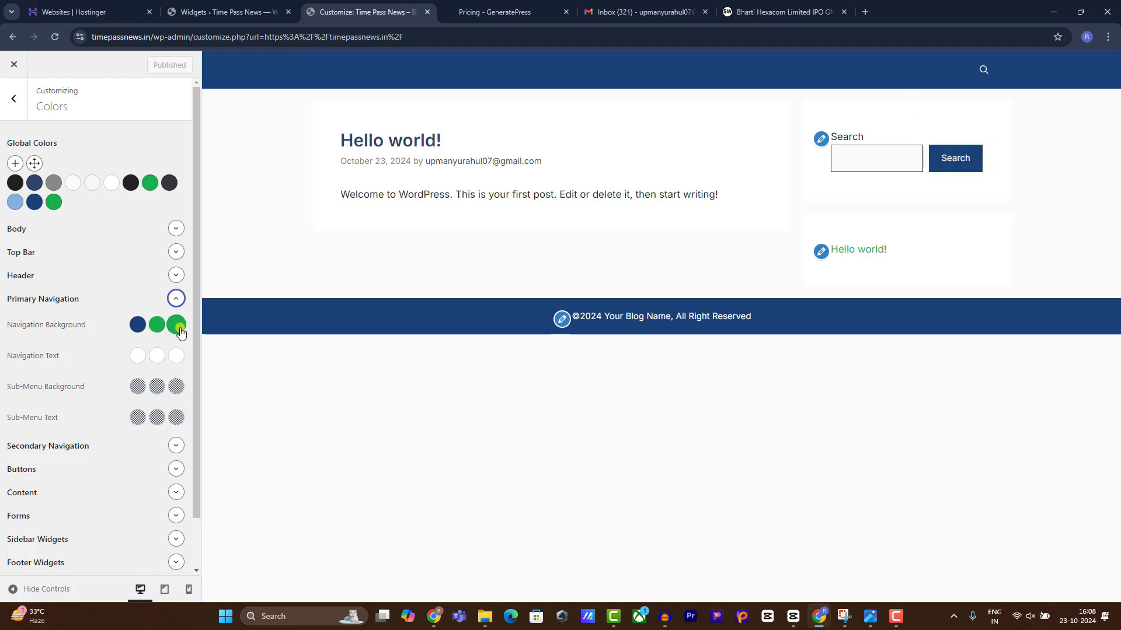
click(139, 326)
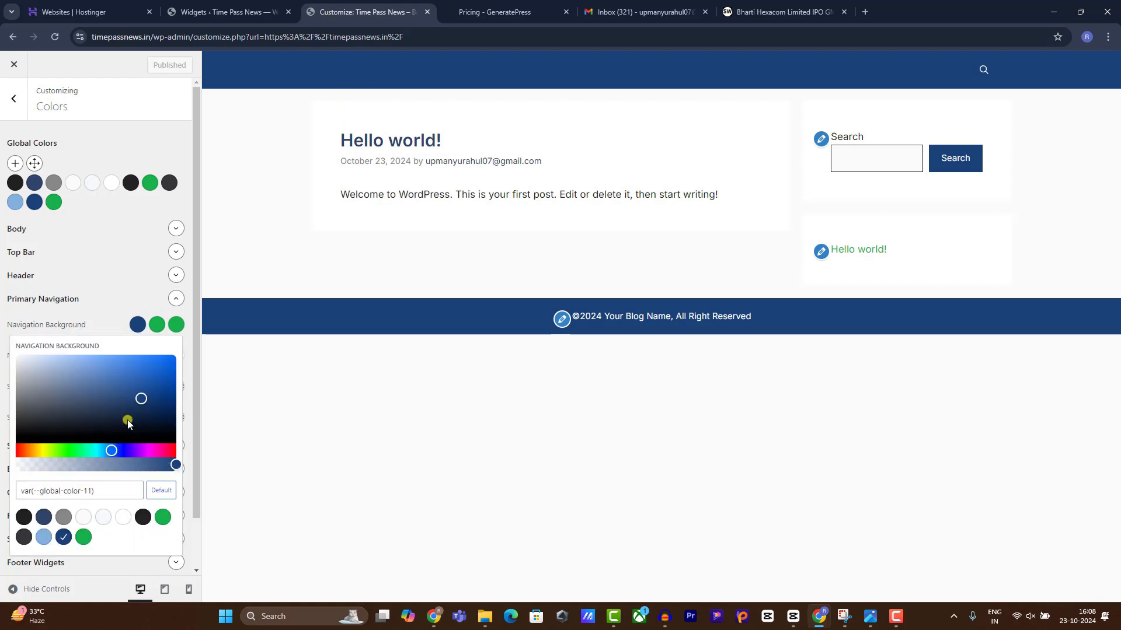
click(140, 395)
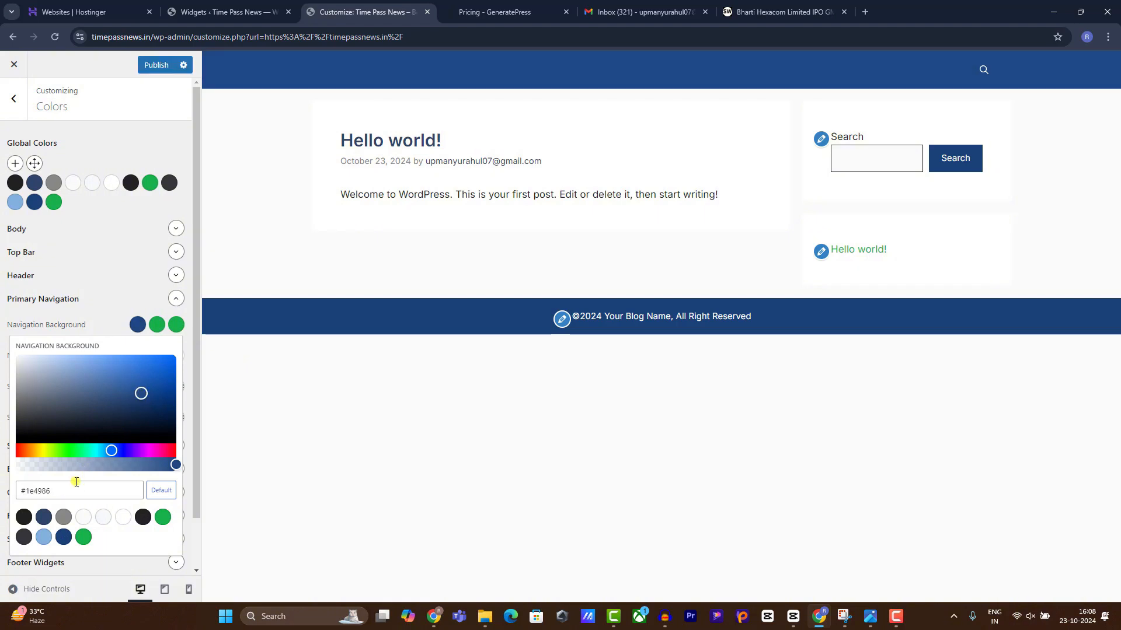
drag(77, 482, 1, 486)
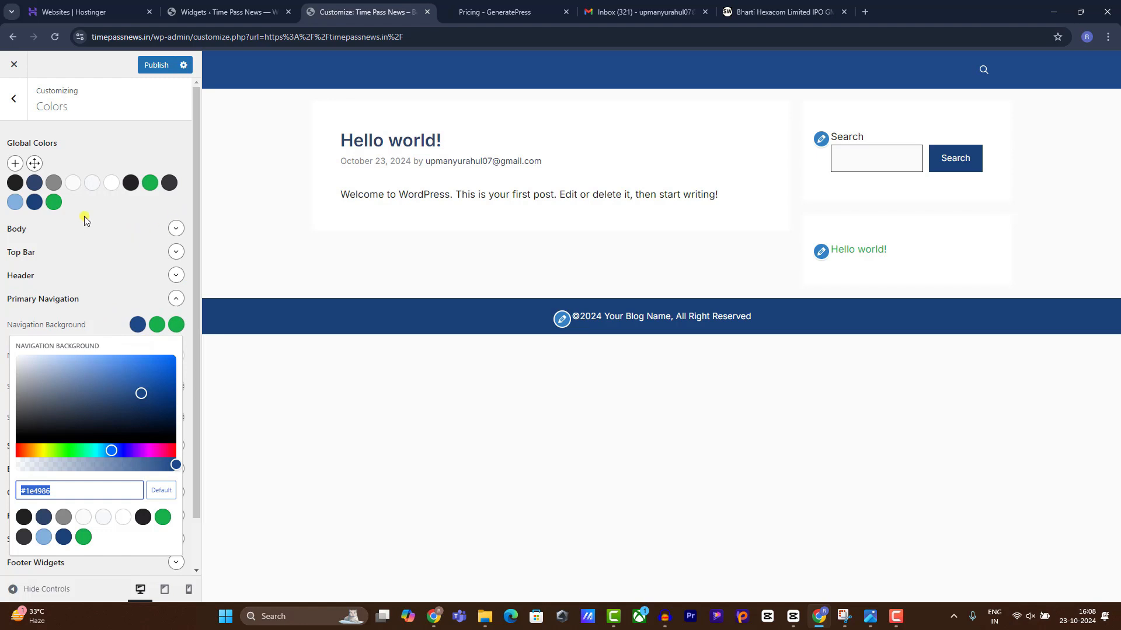
Copy the dark blue global colour #1a4178, exit discarding changes, and reopen the Customizer.
click(34, 202)
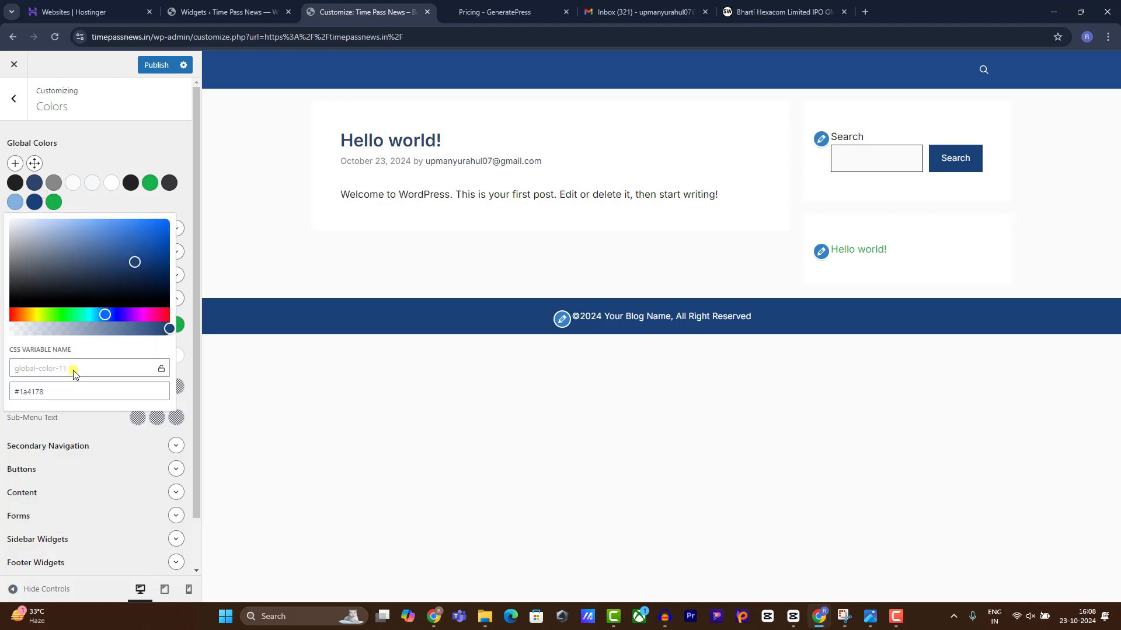
click(73, 390)
click(389, 523)
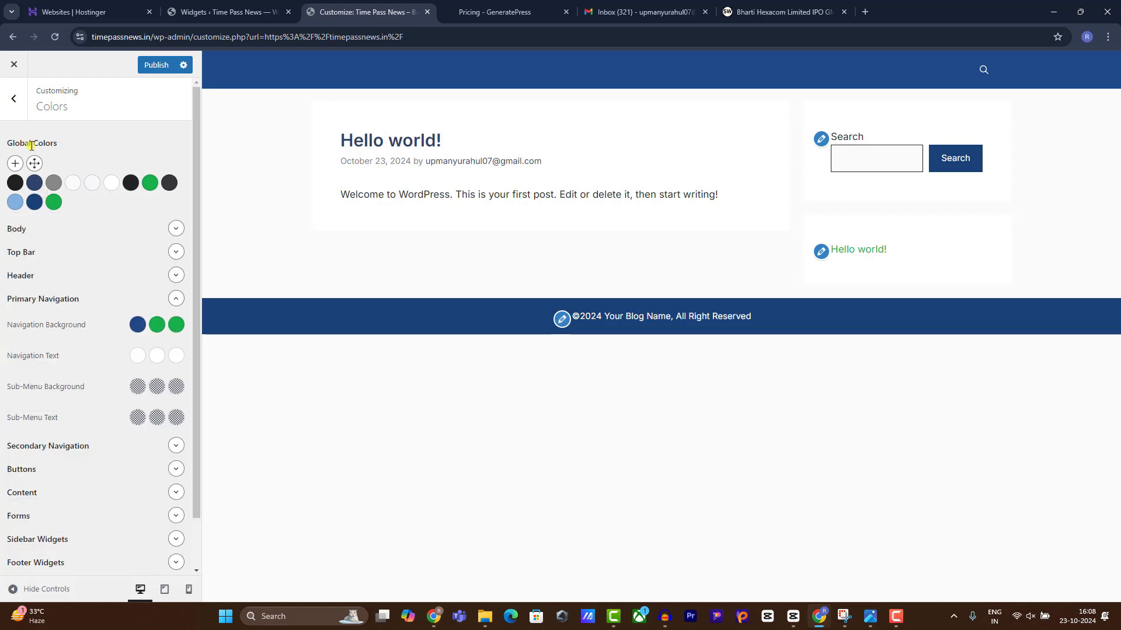
click(13, 99)
click(14, 64)
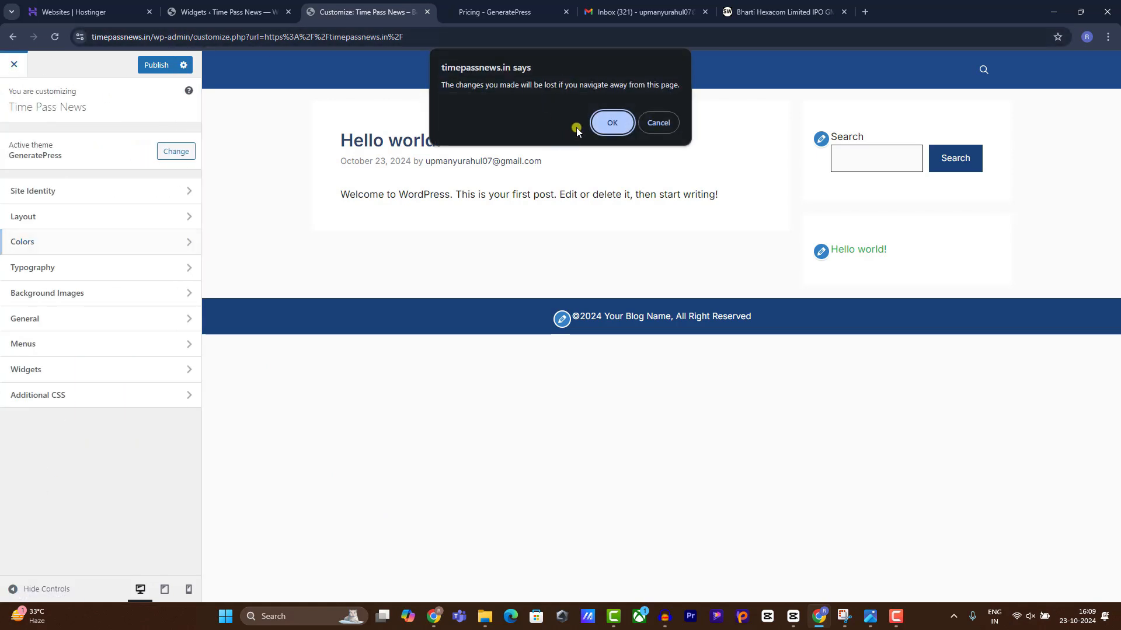
click(598, 122)
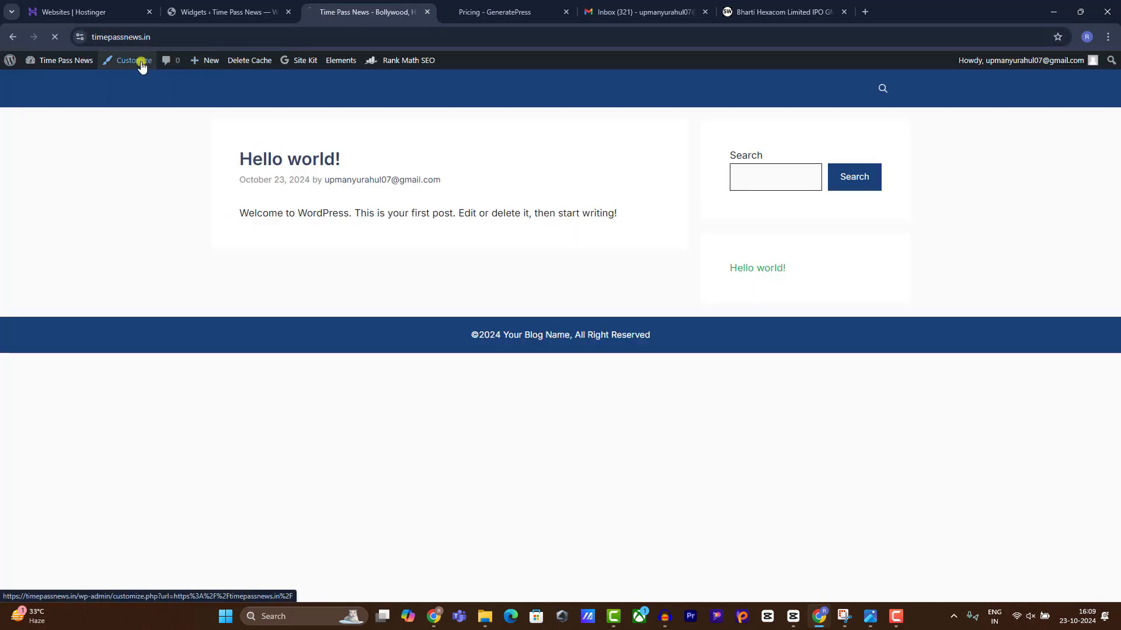
click(133, 61)
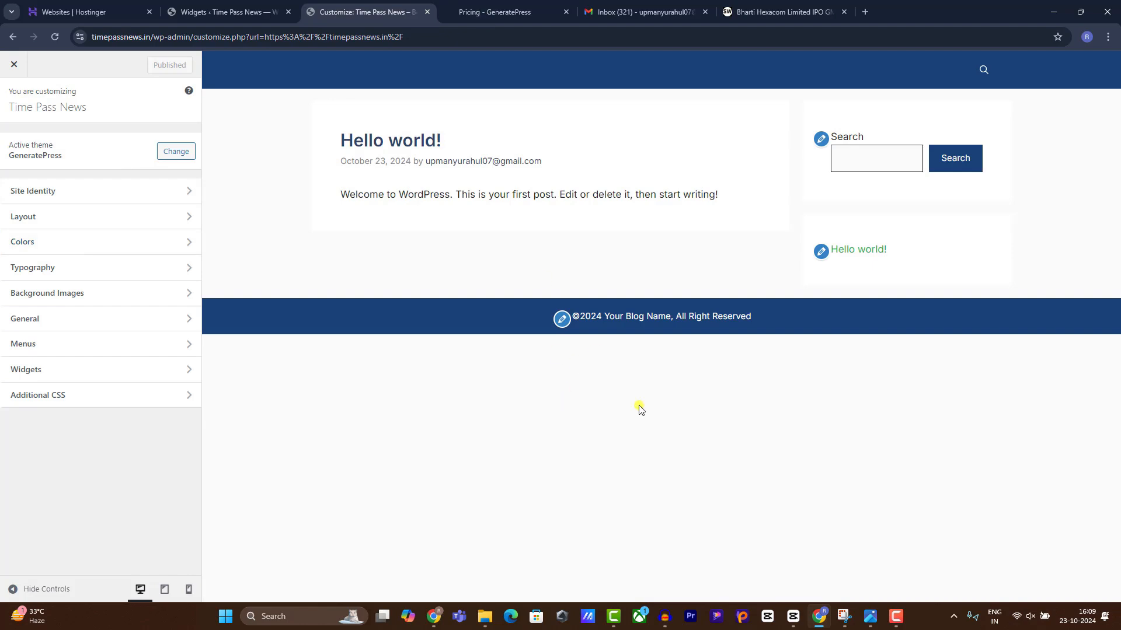
click(820, 624)
Set the Canva logo page background to #1a4178.
click(820, 624)
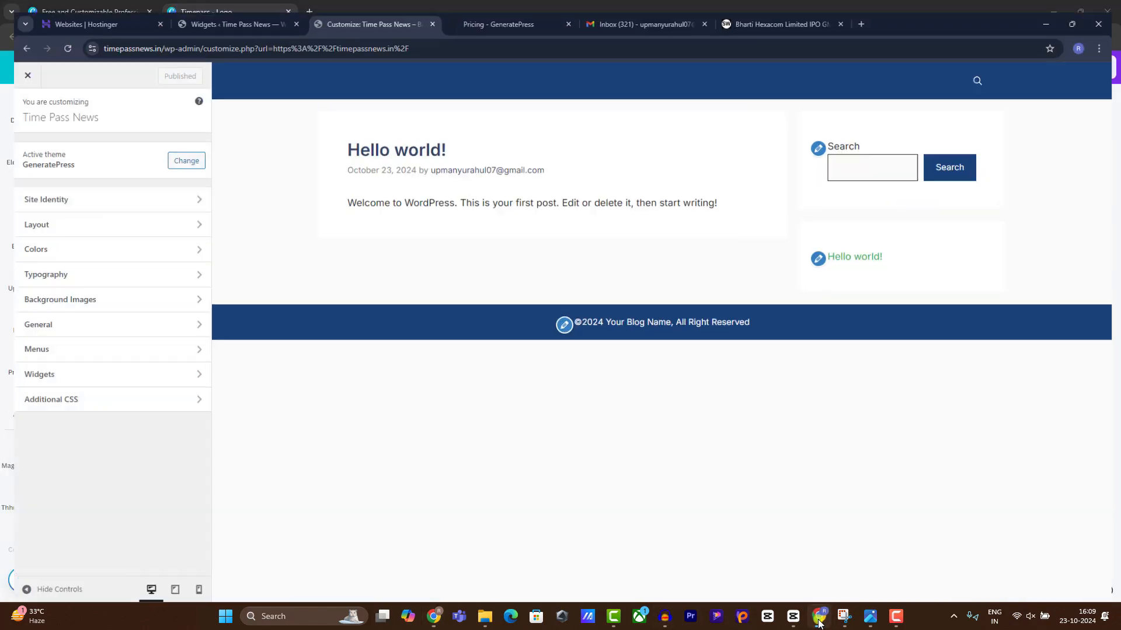
click(819, 624)
click(556, 216)
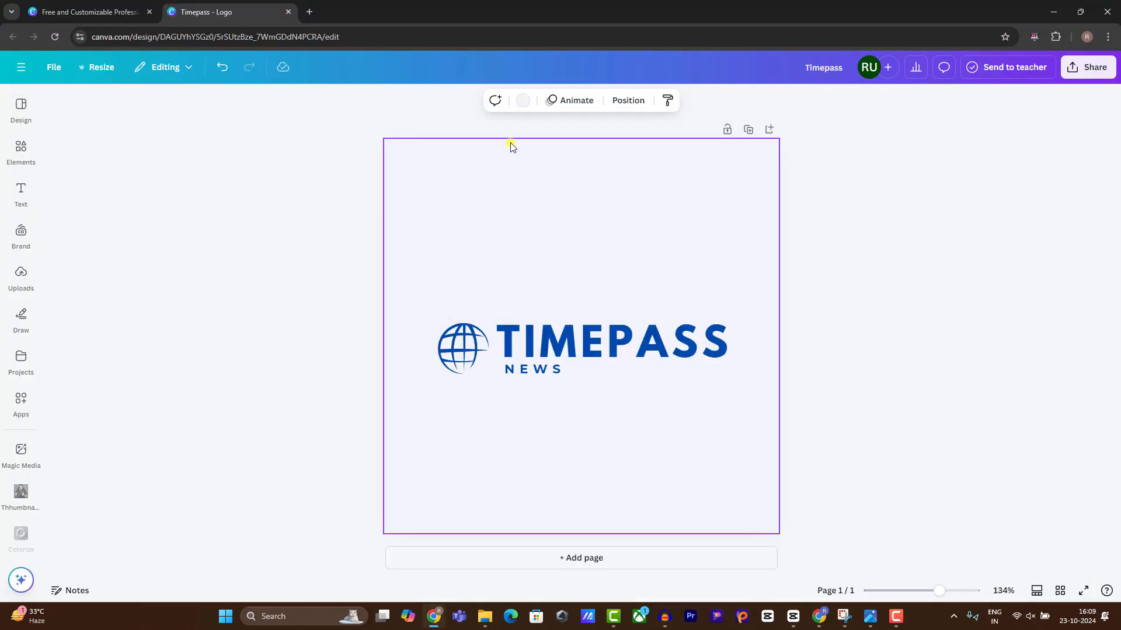
click(521, 105)
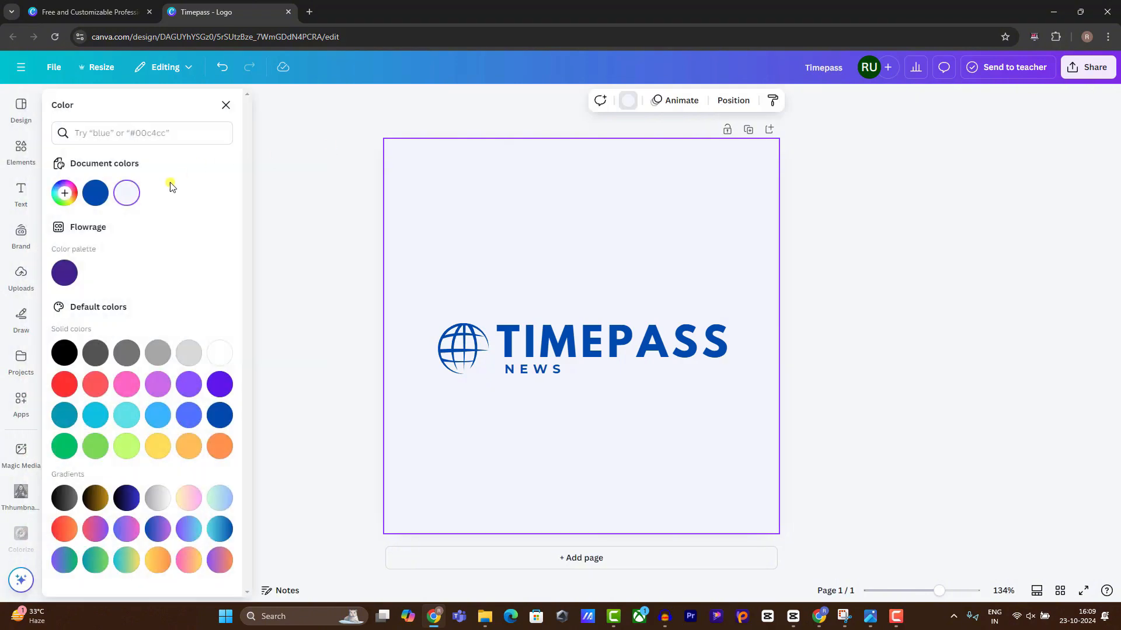
text(#1a4178)
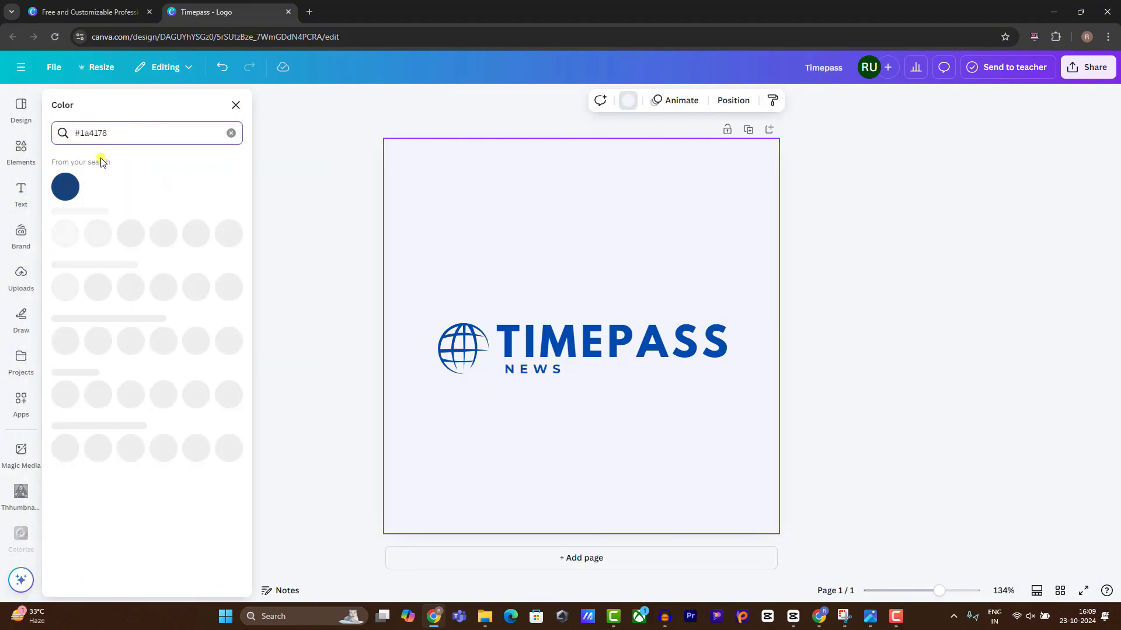
click(65, 186)
click(813, 330)
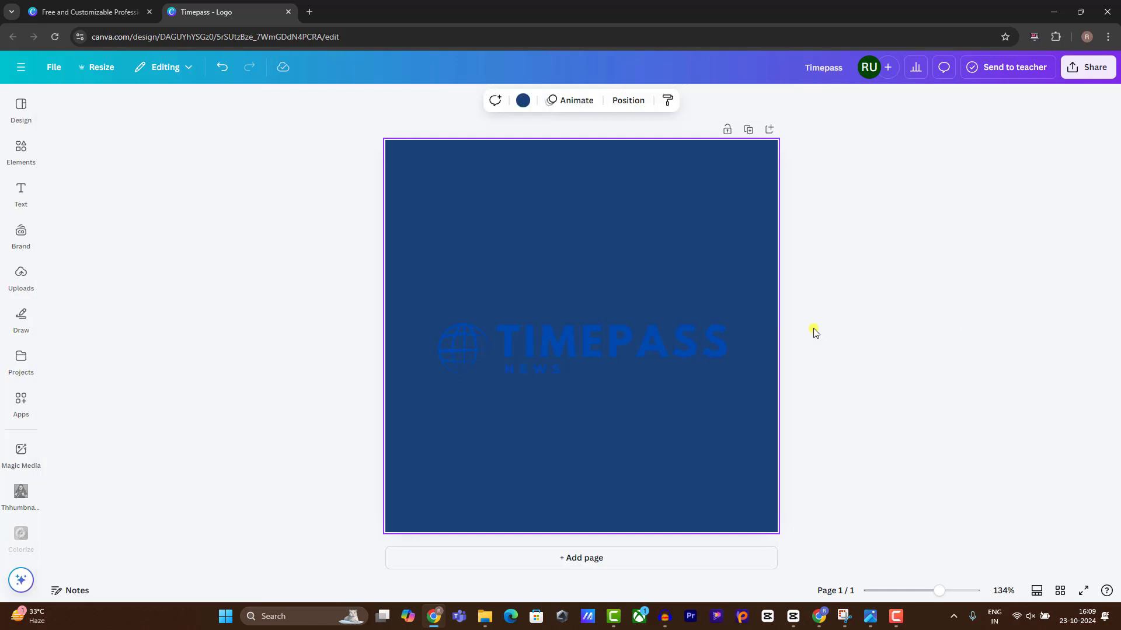
Recolour the globe pale cyan-white, the TIMEPASS text white, and the NEWS text light green.
click(464, 345)
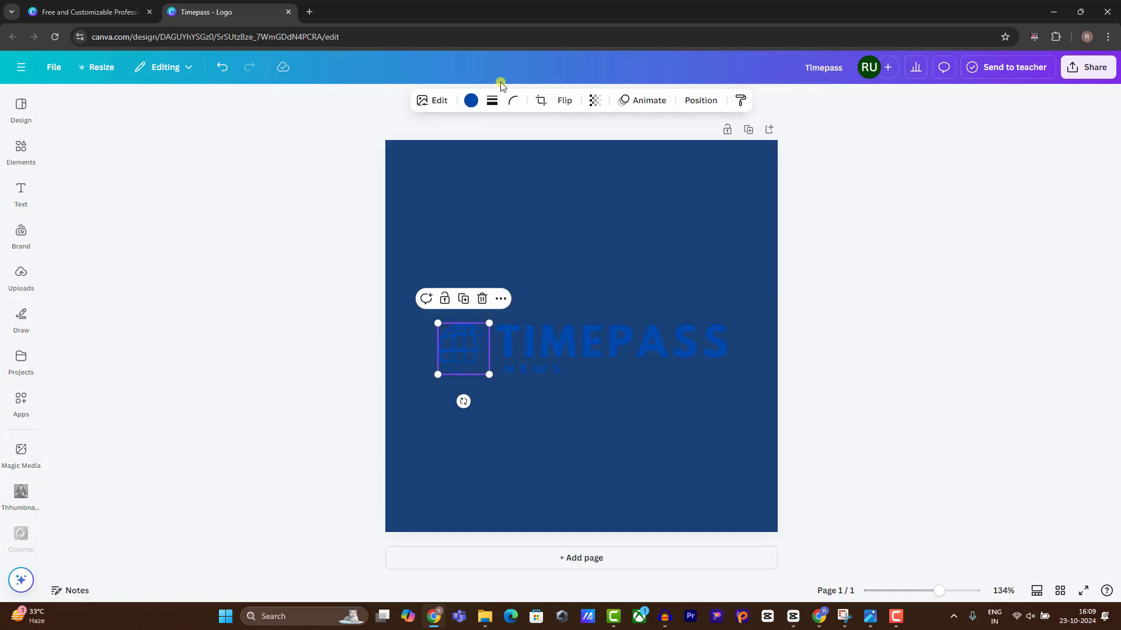
click(470, 100)
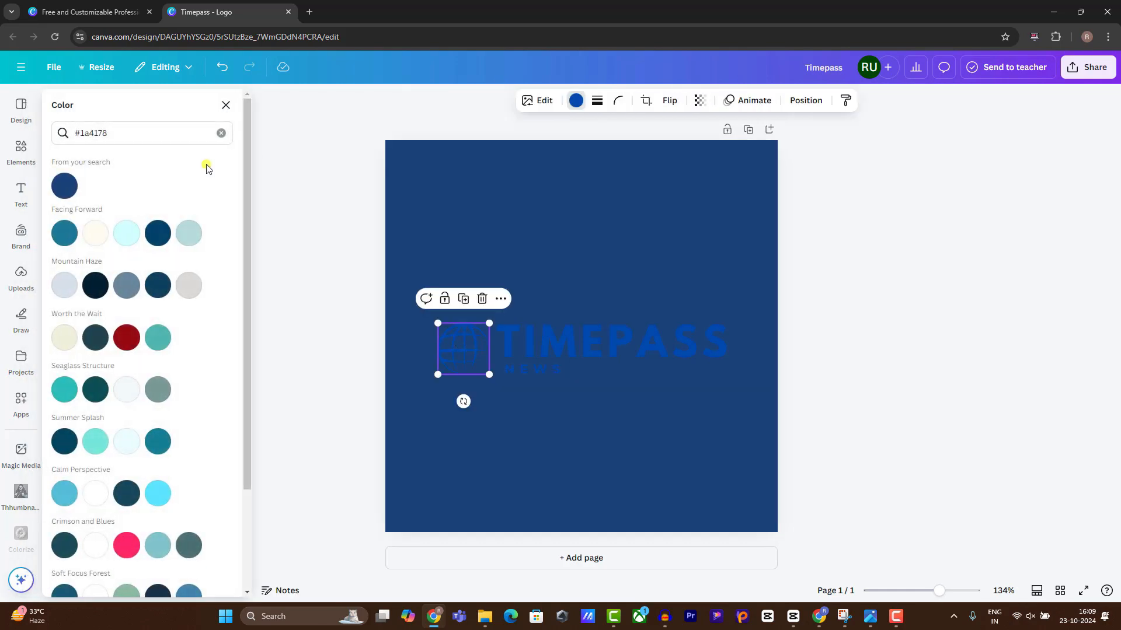
click(125, 233)
click(515, 335)
click(461, 103)
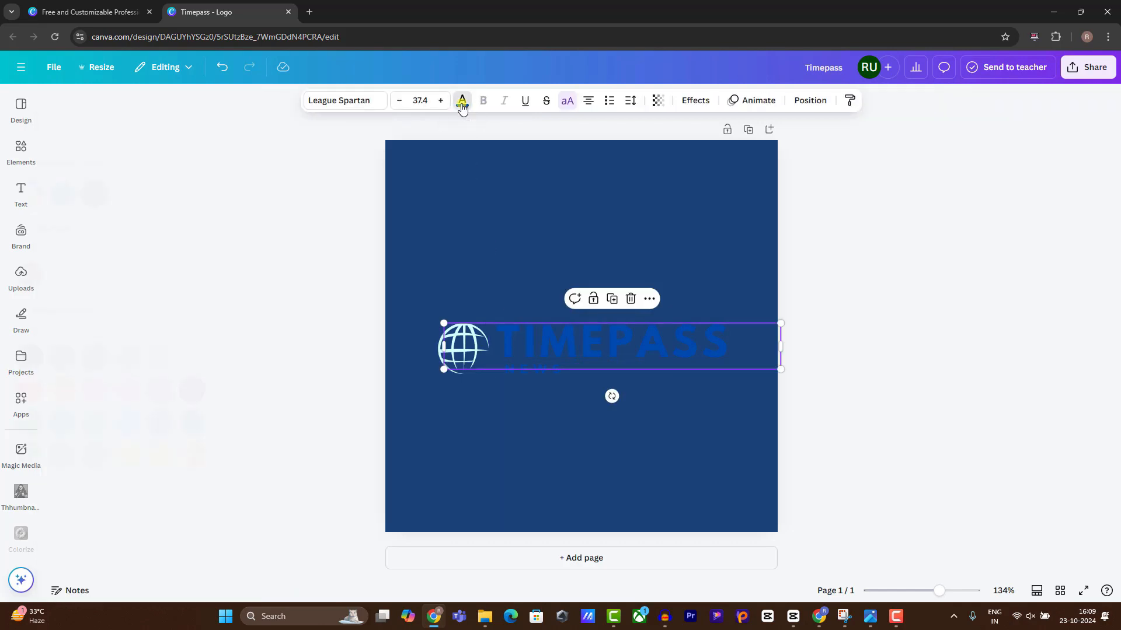
click(229, 357)
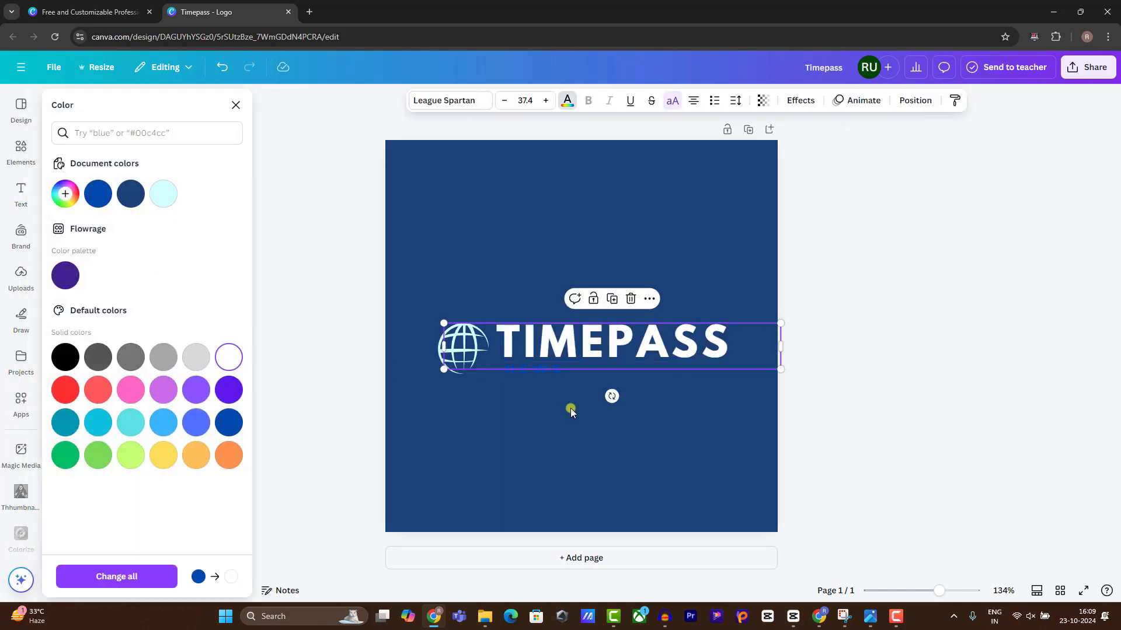
click(531, 377)
click(527, 370)
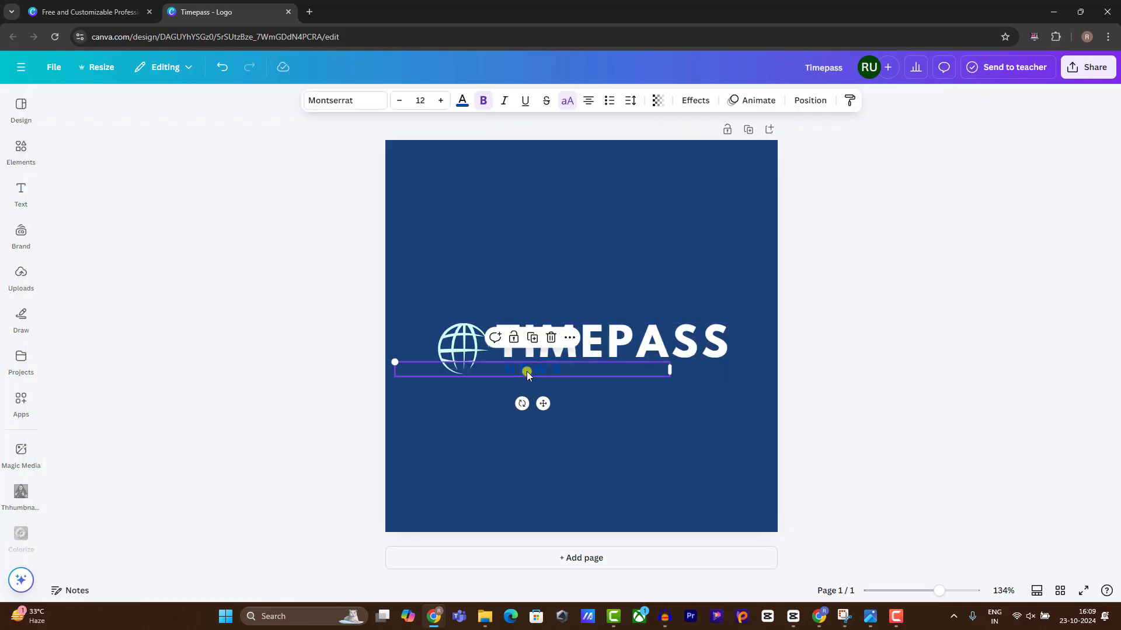
click(462, 101)
click(130, 455)
click(992, 355)
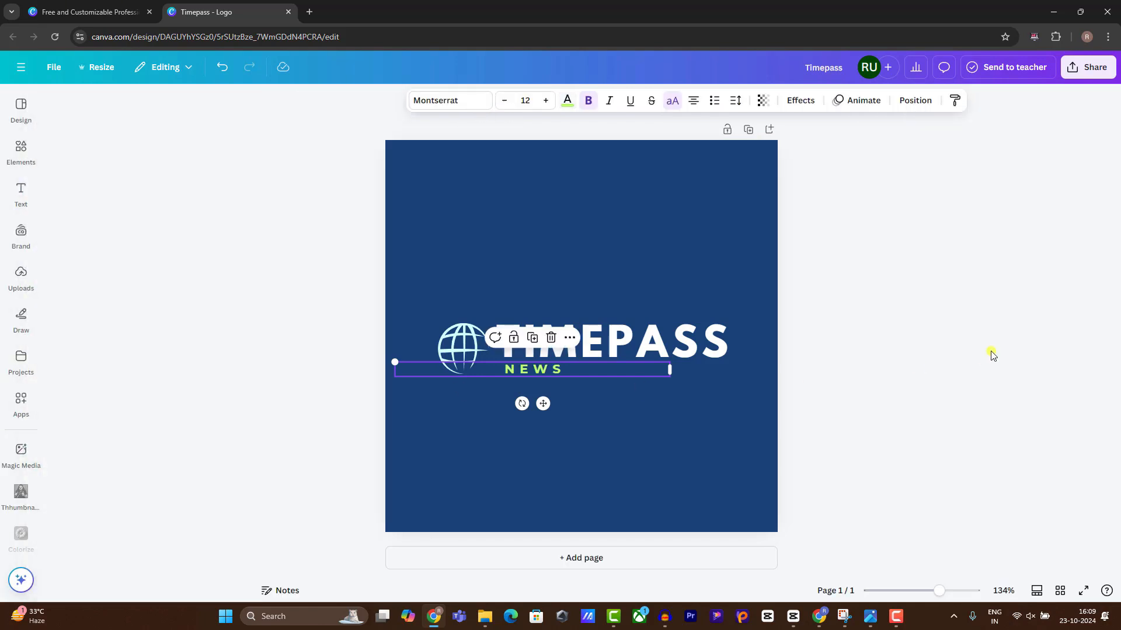
Enlarge the whole logo group slightly and re-centre it on the page.
drag(413, 275, 786, 473)
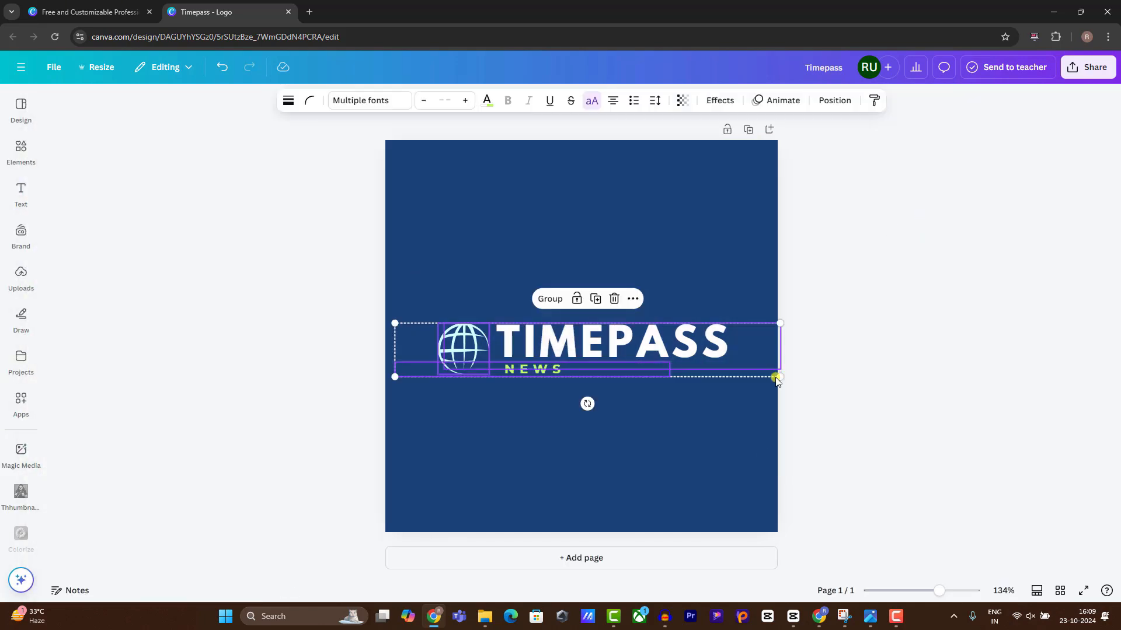
drag(776, 380, 878, 390)
drag(585, 334, 533, 333)
click(721, 273)
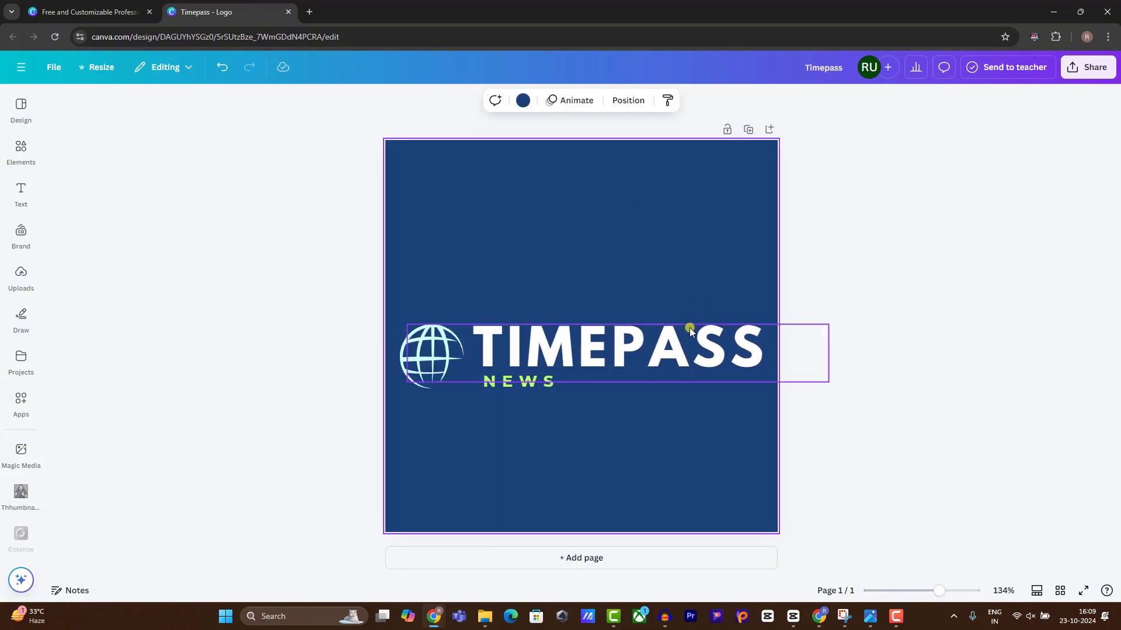
click(692, 326)
Give TIMEPASS a Lift shadow at intensity 100 and nudge the globe slightly right.
click(694, 100)
click(229, 171)
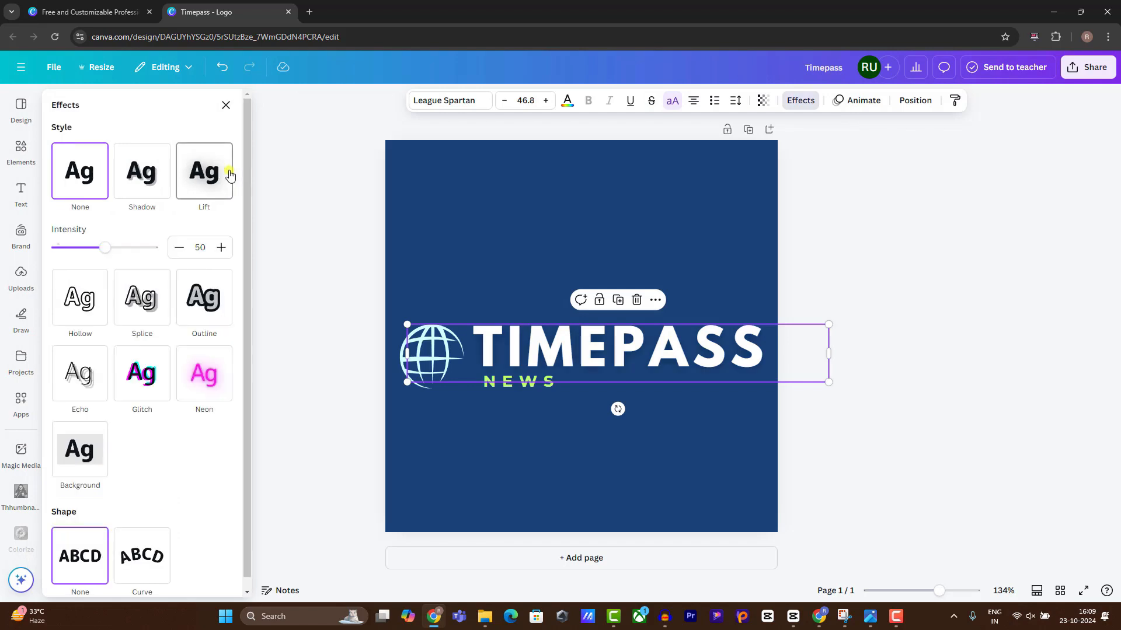
drag(104, 247, 208, 253)
click(981, 283)
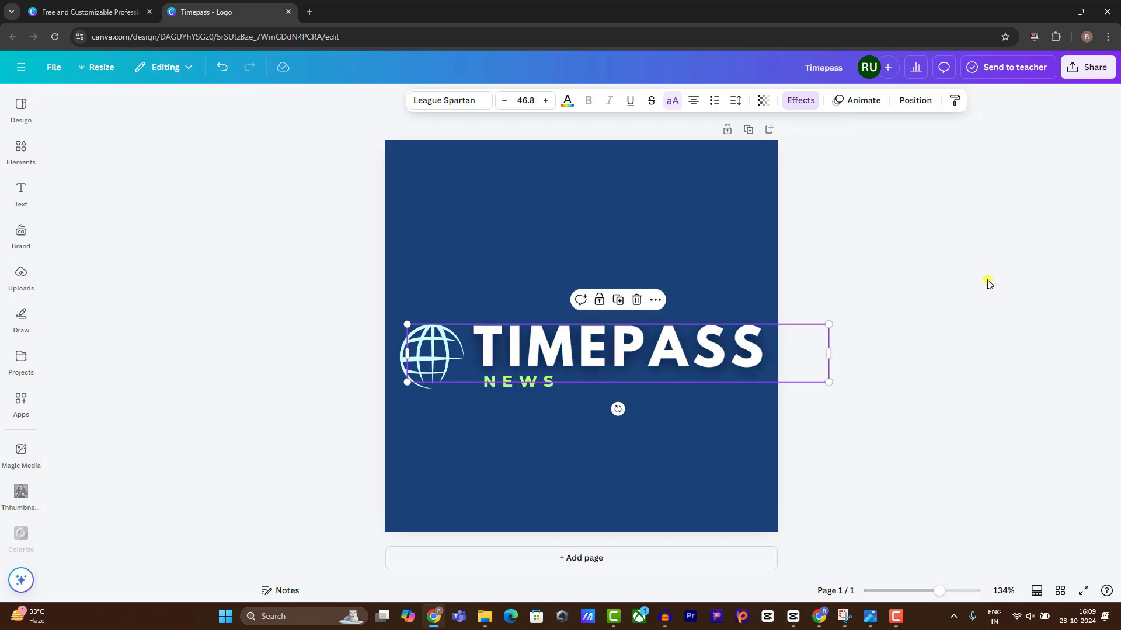
click(425, 366)
drag(425, 366, 429, 364)
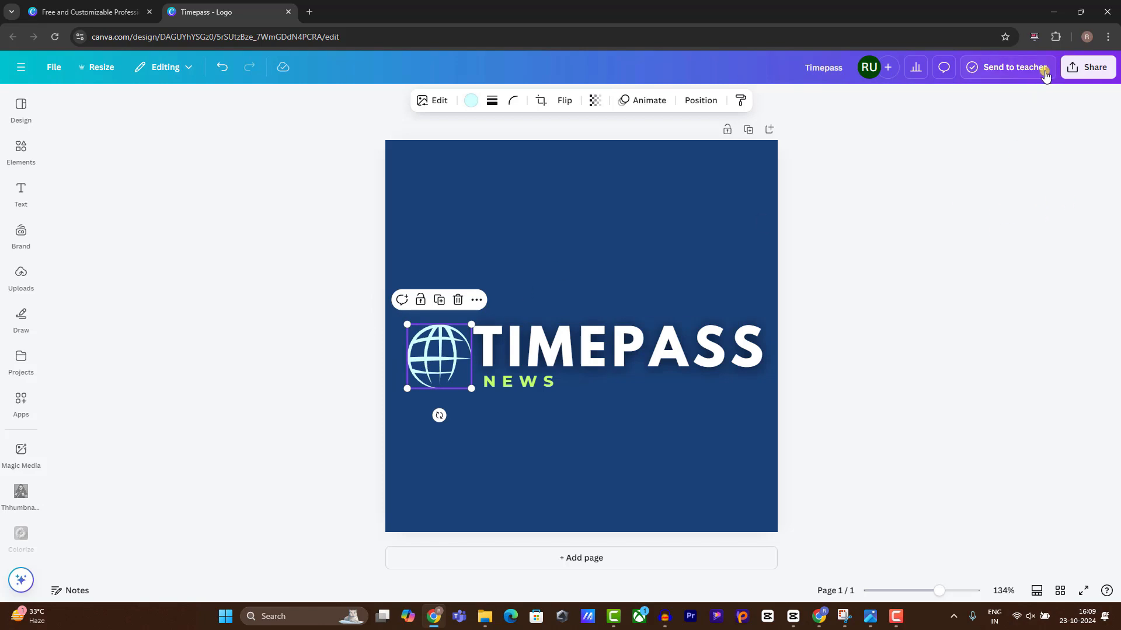
Download the Canva logo as a PNG file.
click(1087, 67)
click(912, 312)
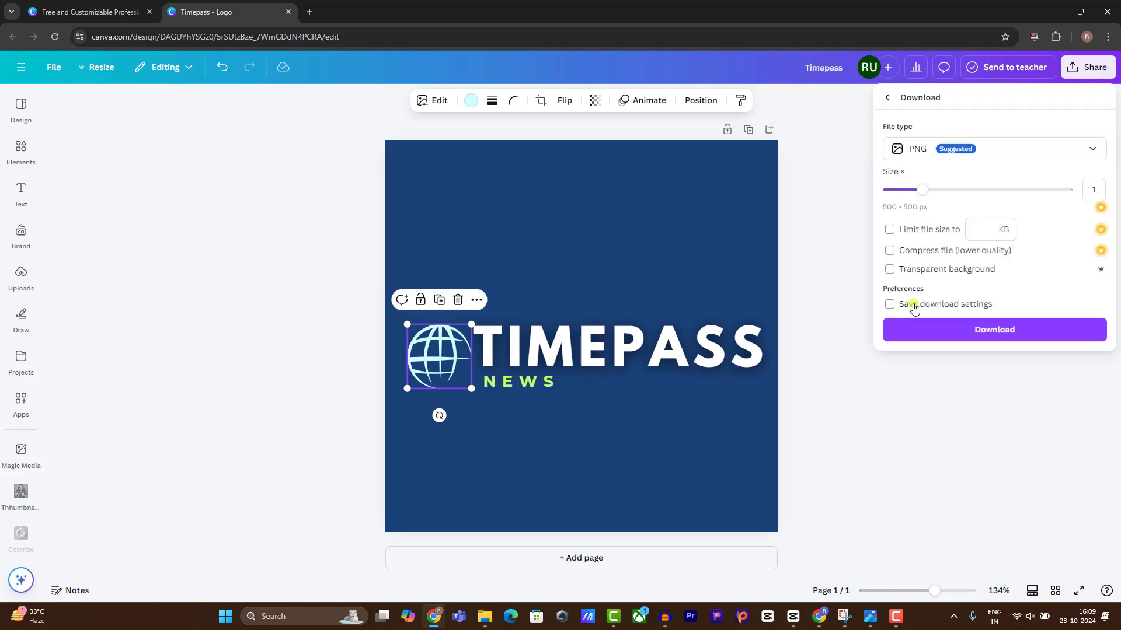
click(933, 329)
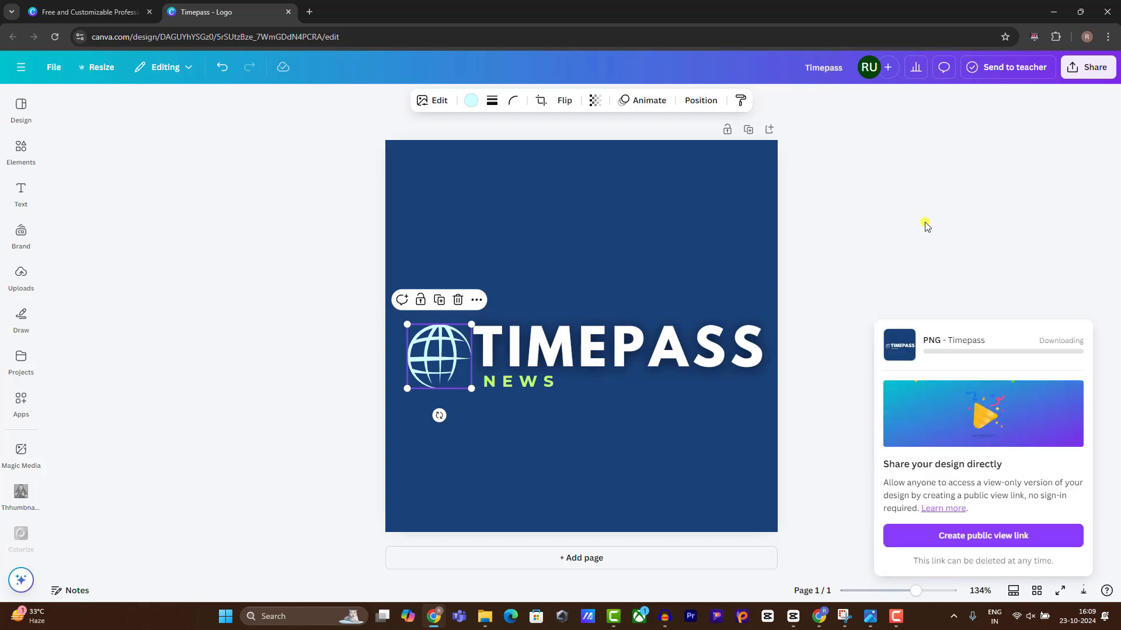
click(819, 617)
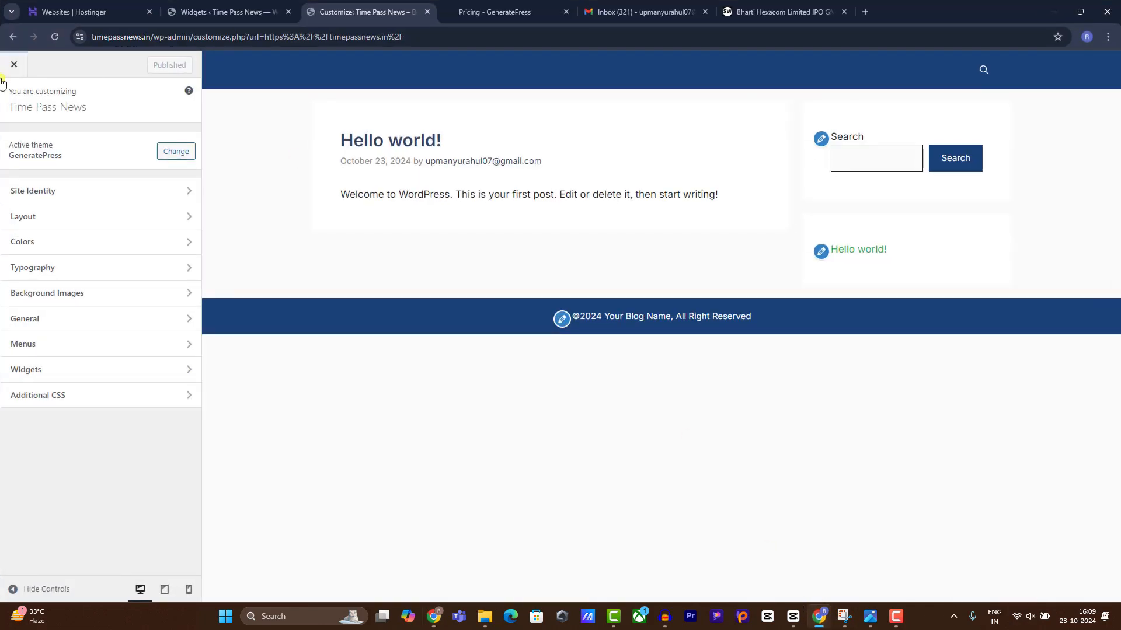
Try a grey background for the primary navigation in the site colour settings.
click(46, 244)
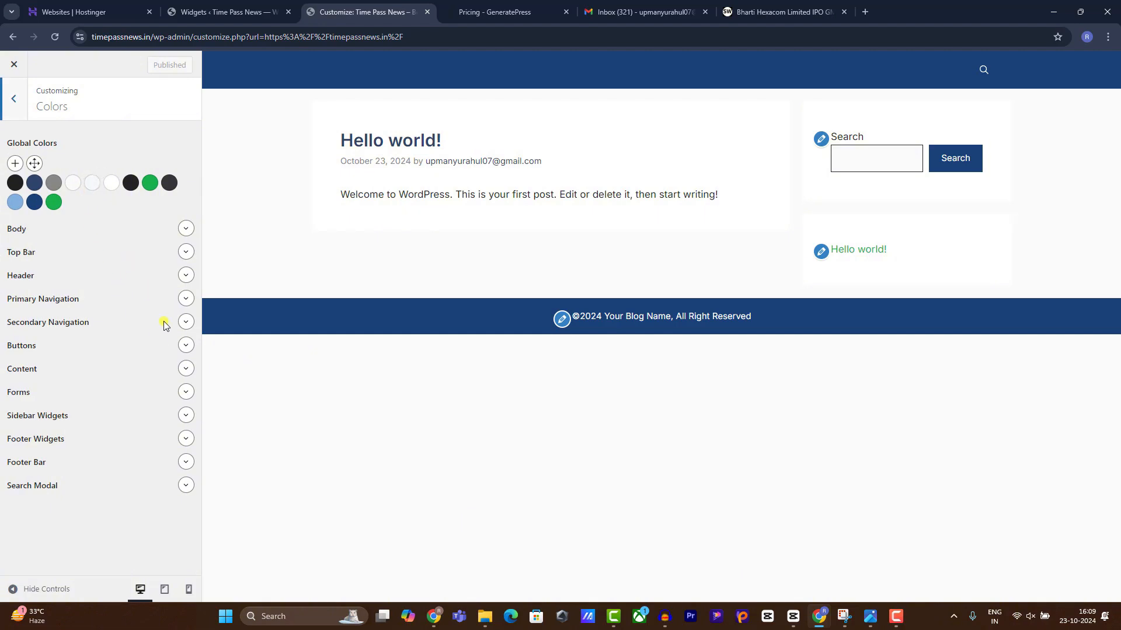
click(183, 305)
click(137, 325)
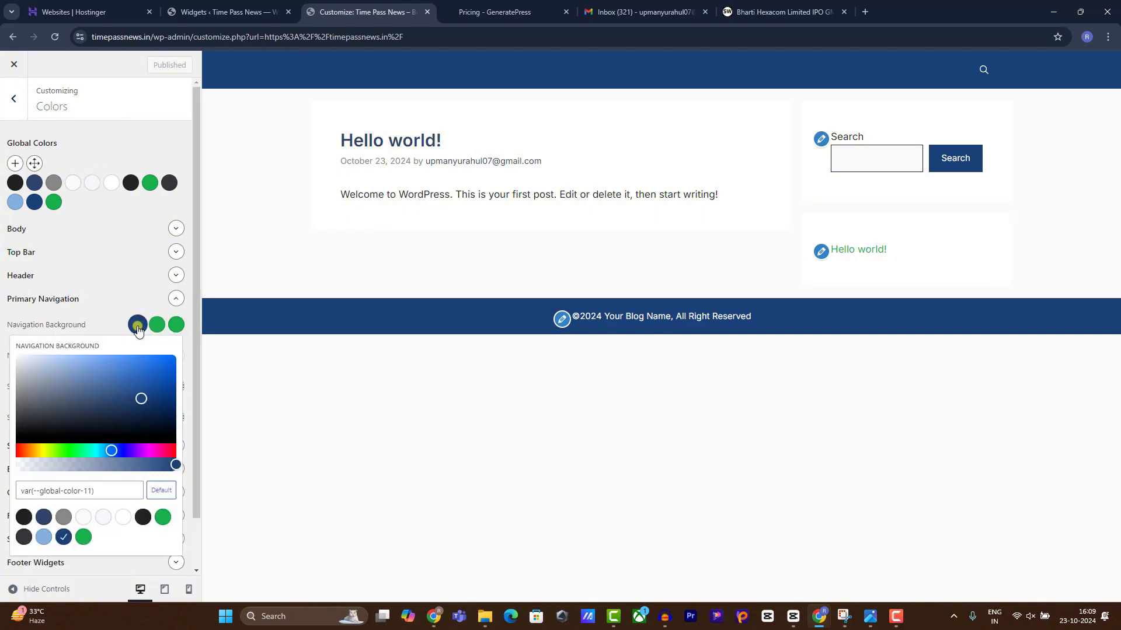
drag(97, 398, 4, 387)
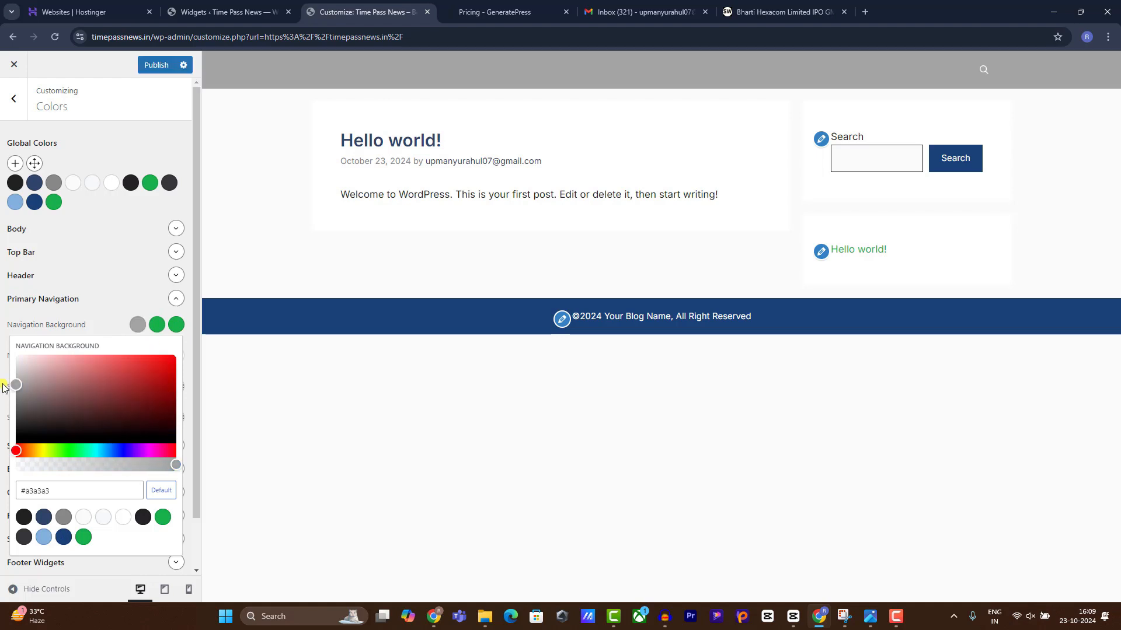
click(219, 365)
Glance at the Footer Bar colours, then leave the Customizer unsaved and reopen it.
scroll(105, 356, down, 1)
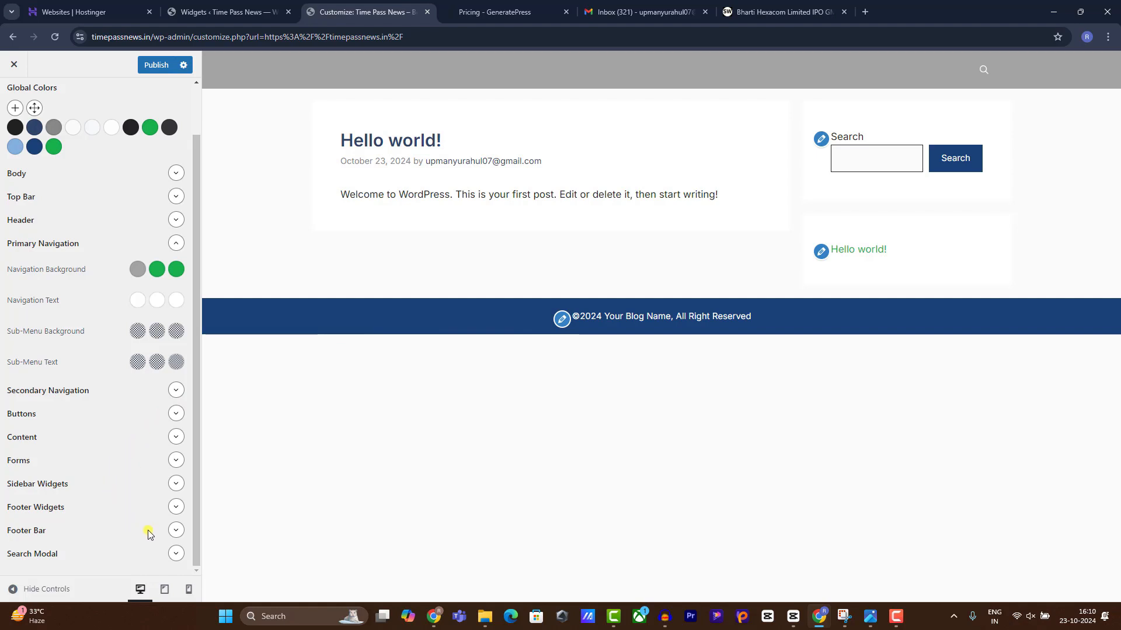
click(172, 531)
click(176, 556)
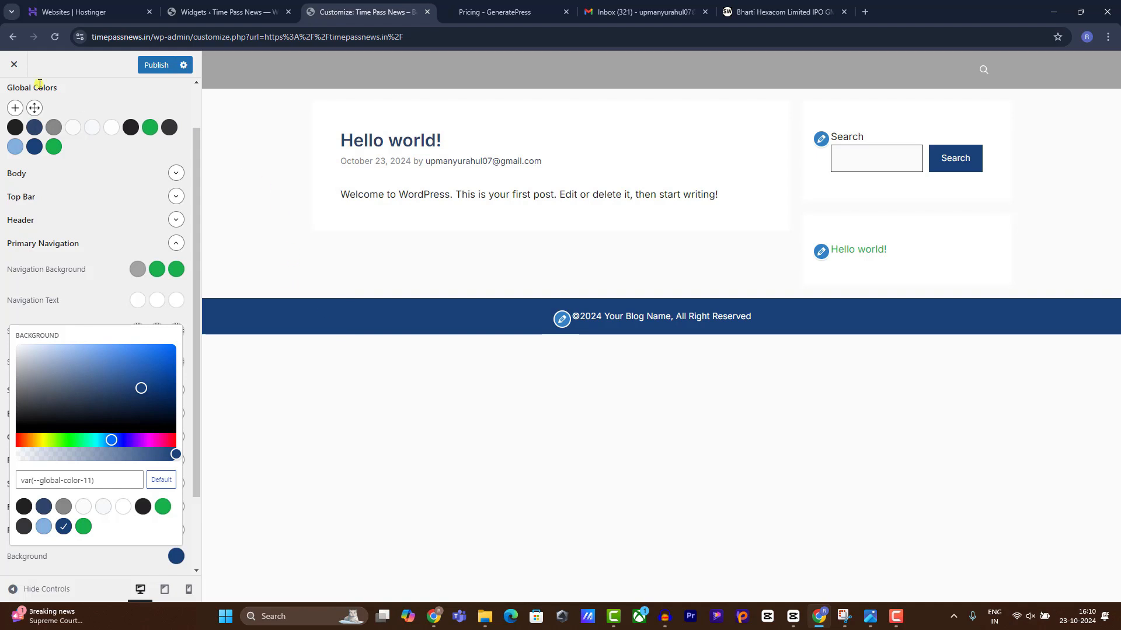
click(14, 64)
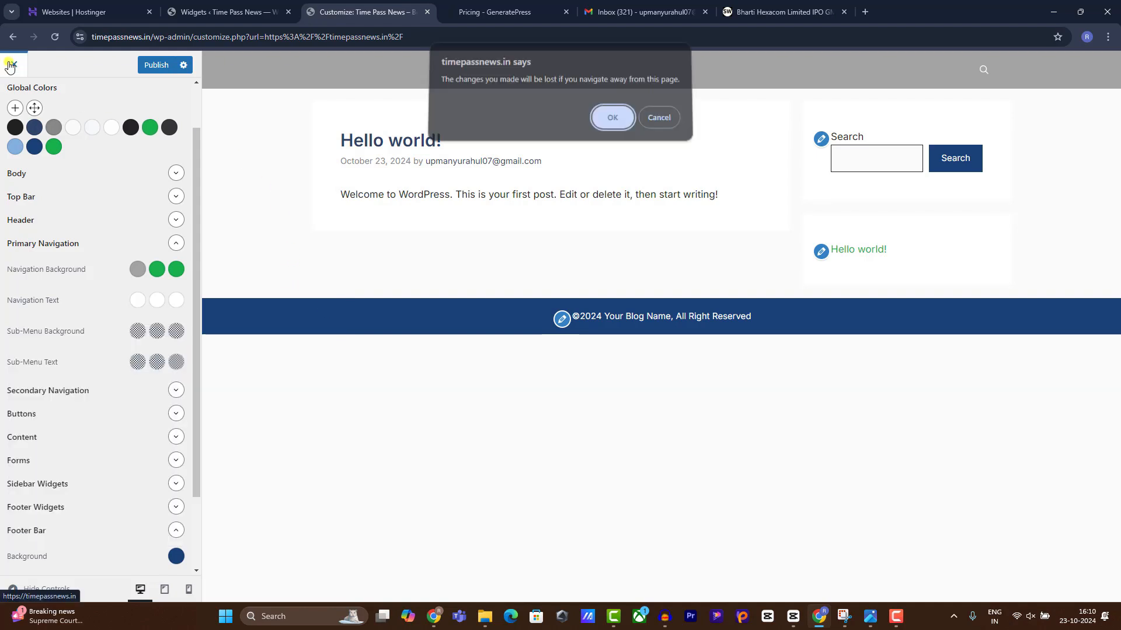
click(611, 124)
click(151, 60)
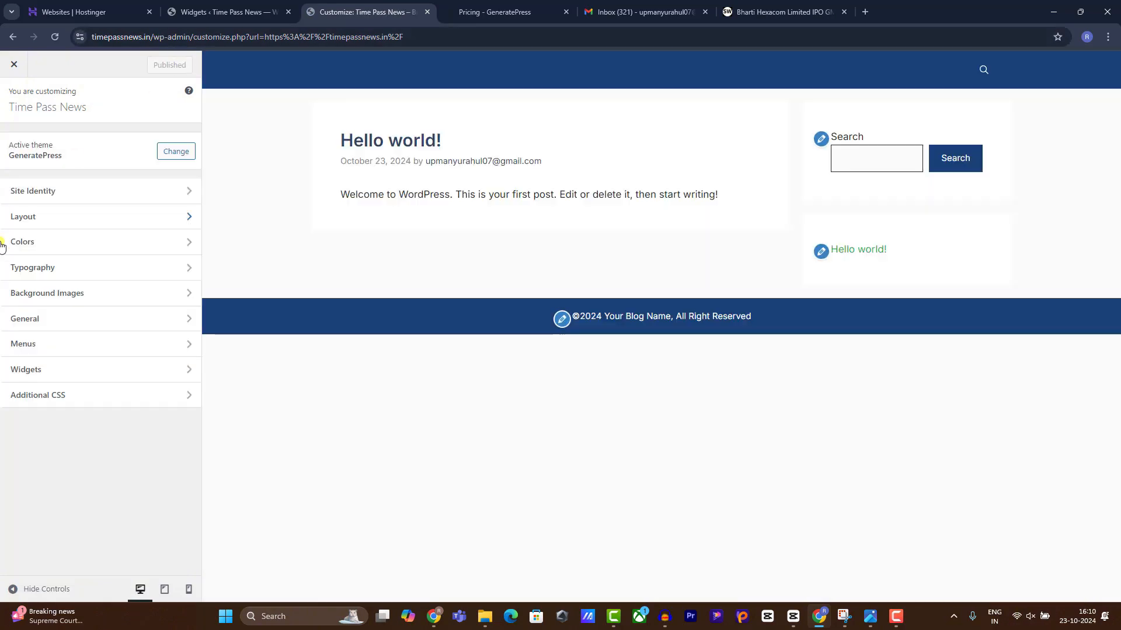
Upload the Timepass image from Downloads as the site logo in Site Identity.
click(105, 189)
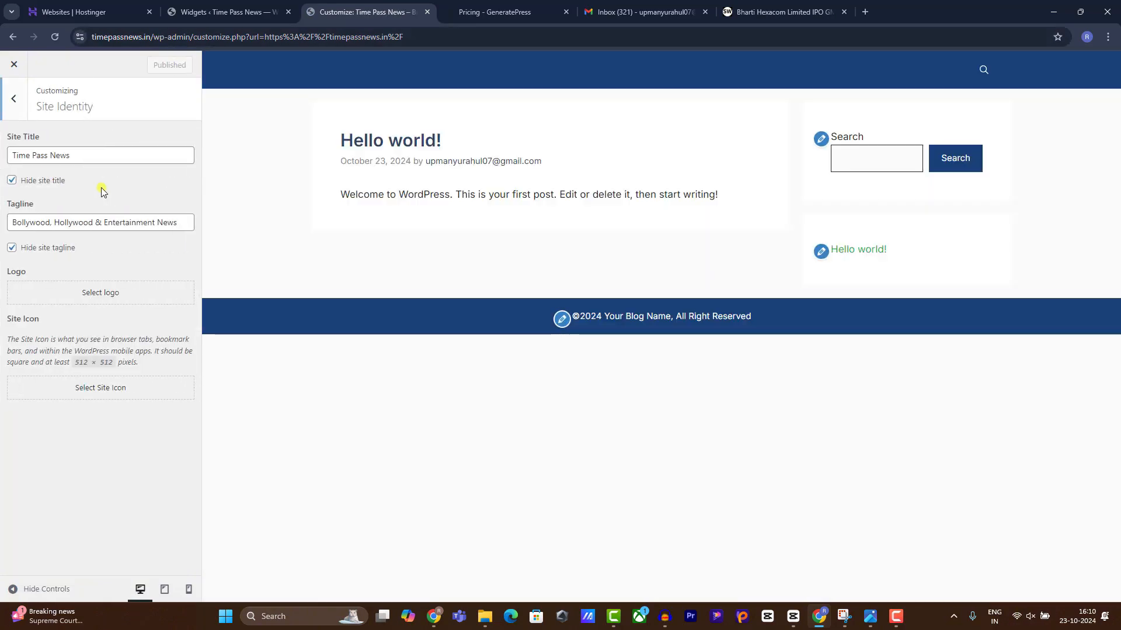
click(82, 299)
click(533, 311)
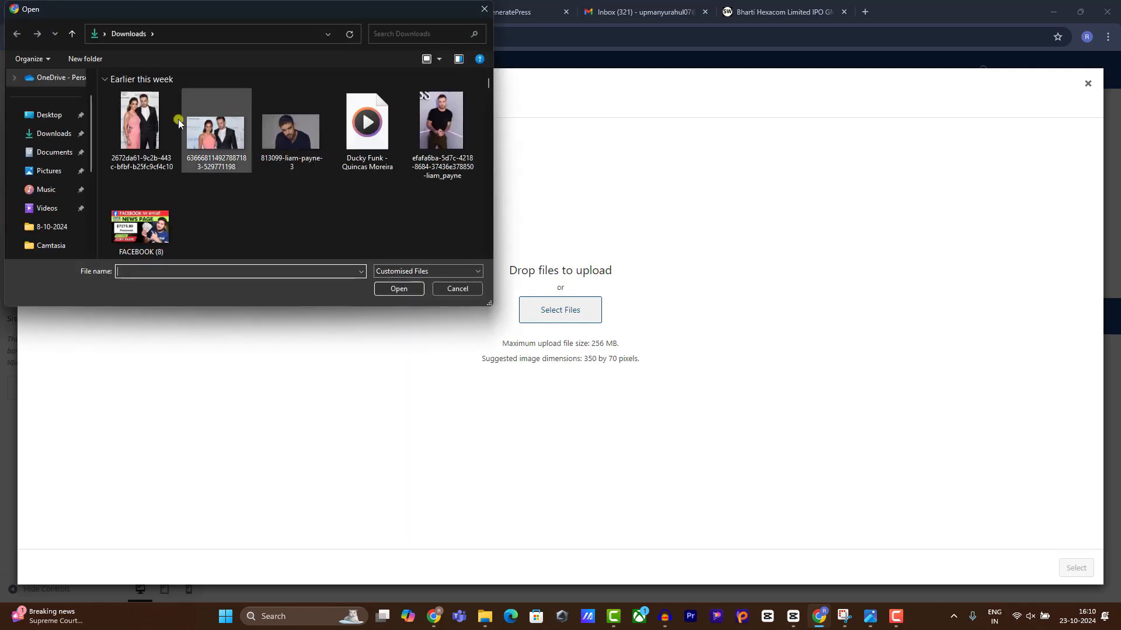
click(56, 134)
click(128, 126)
double_click(128, 127)
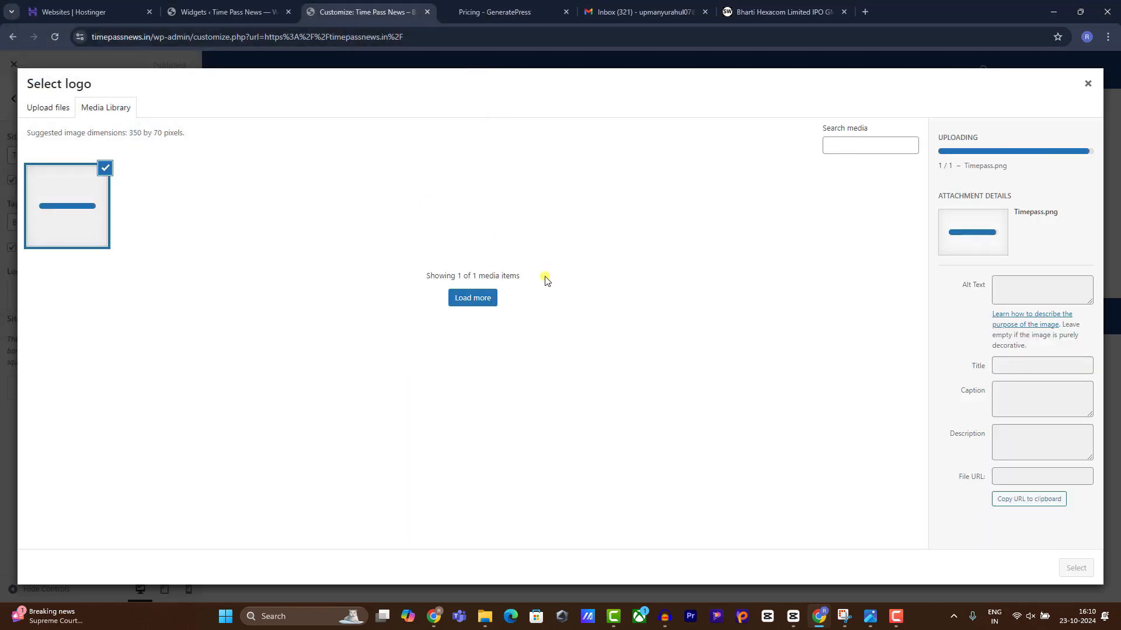
click(1074, 568)
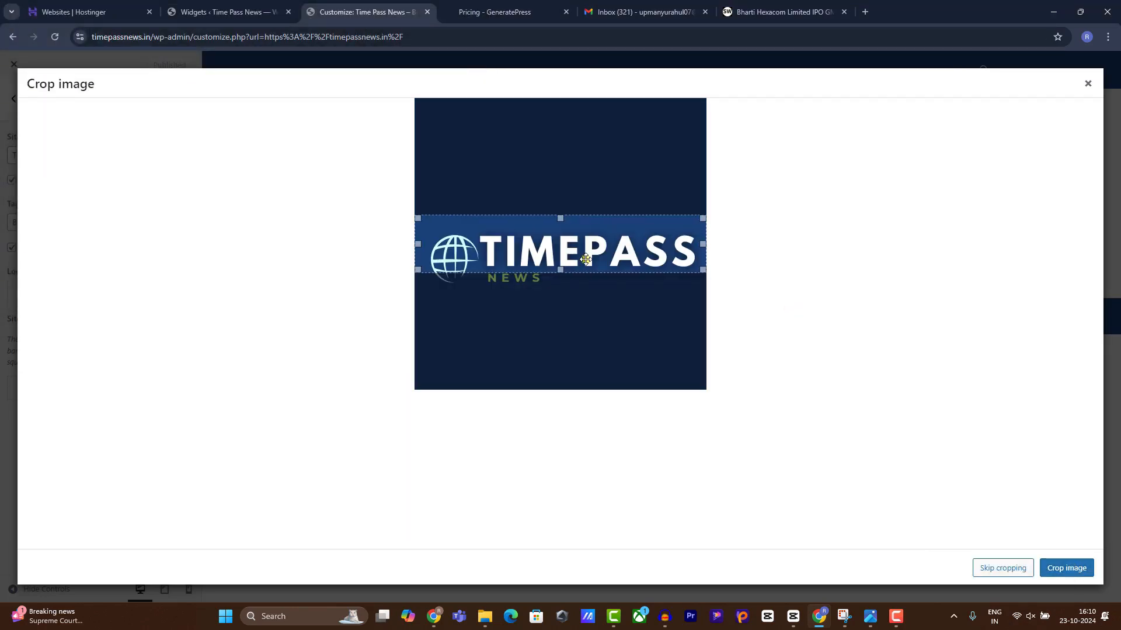
Crop the logo tightly around the TIMEPASS NEWS artwork.
drag(573, 252, 580, 268)
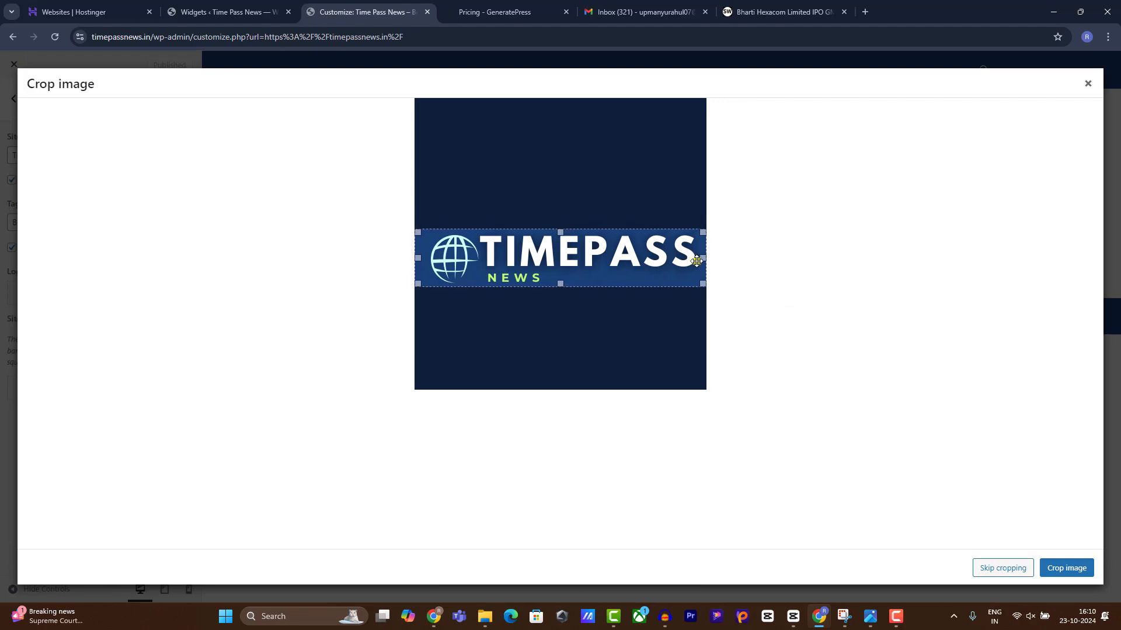
drag(700, 259, 696, 259)
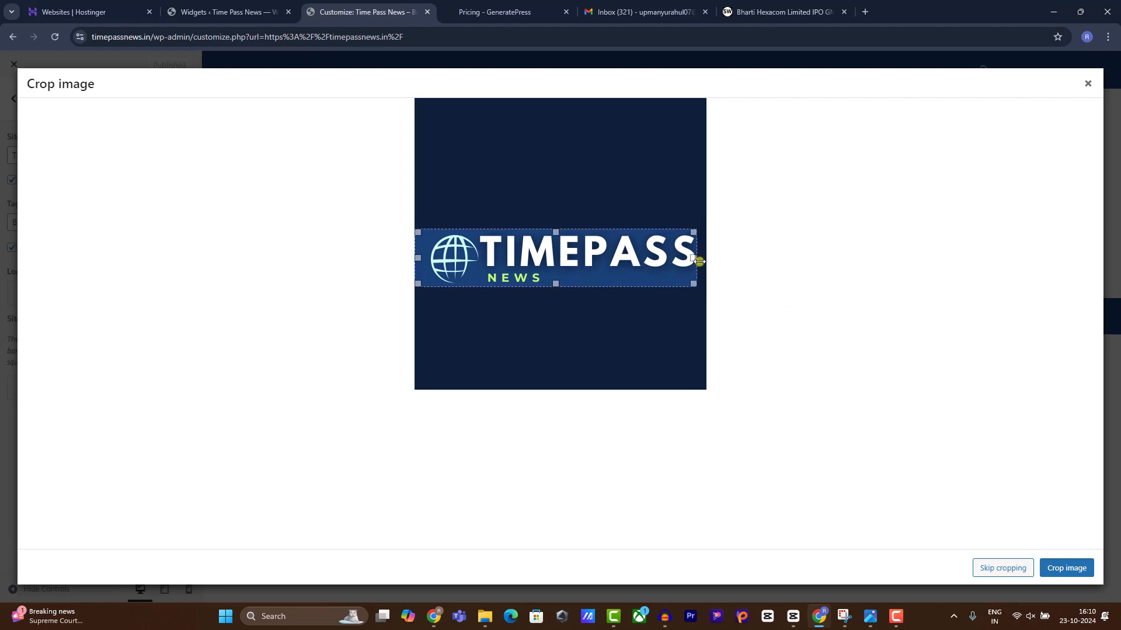
drag(418, 259, 431, 260)
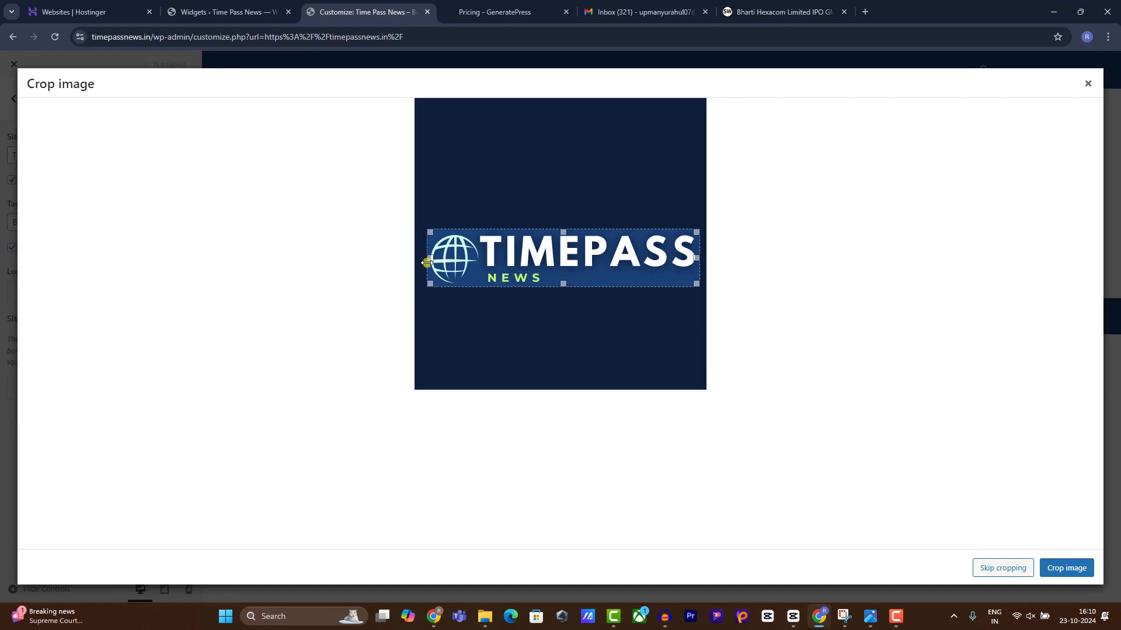
click(1047, 569)
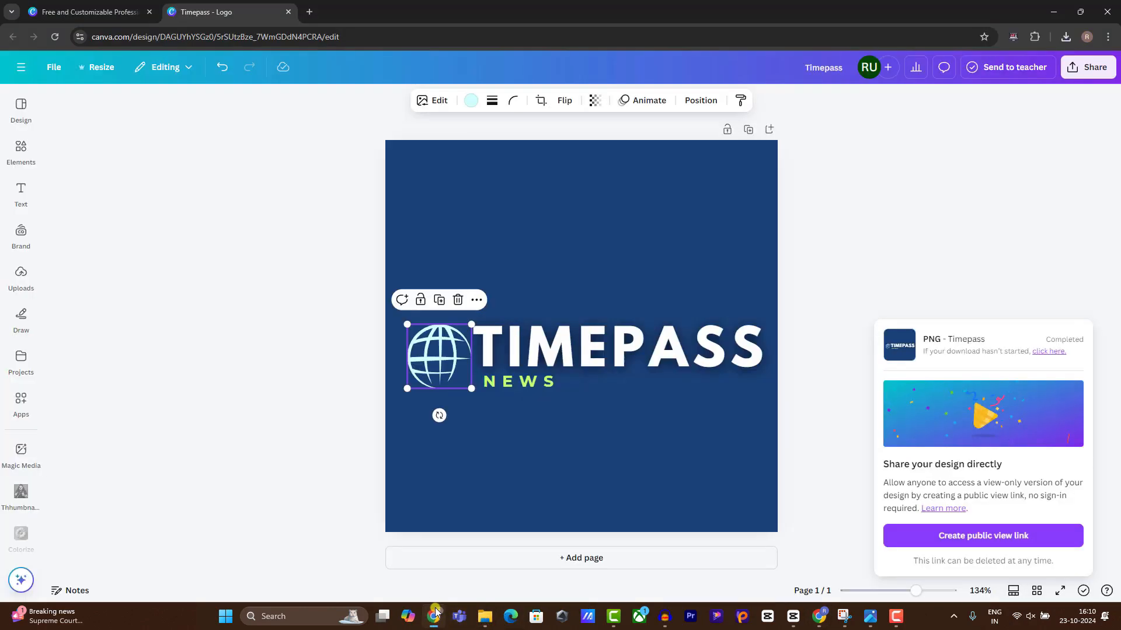
Delete the TIMEPASS and NEWS text from the Canva logo design.
click(434, 616)
click(551, 344)
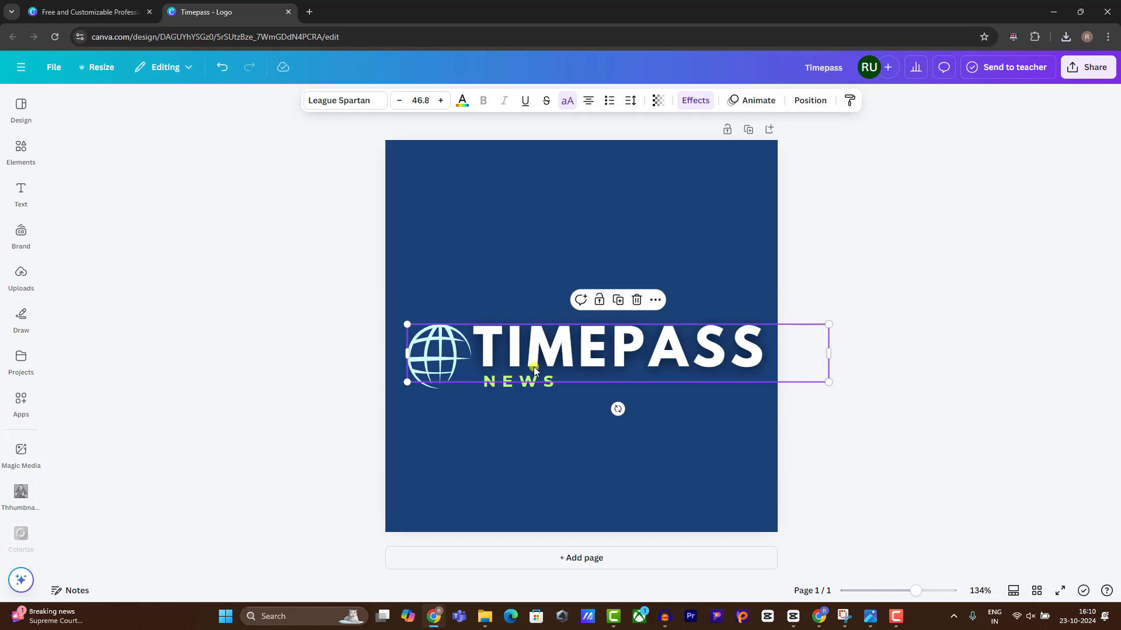
key(Delete)
click(520, 386)
key(Delete)
Enlarge the globe to about 512 pixels and centre it on the page.
click(444, 345)
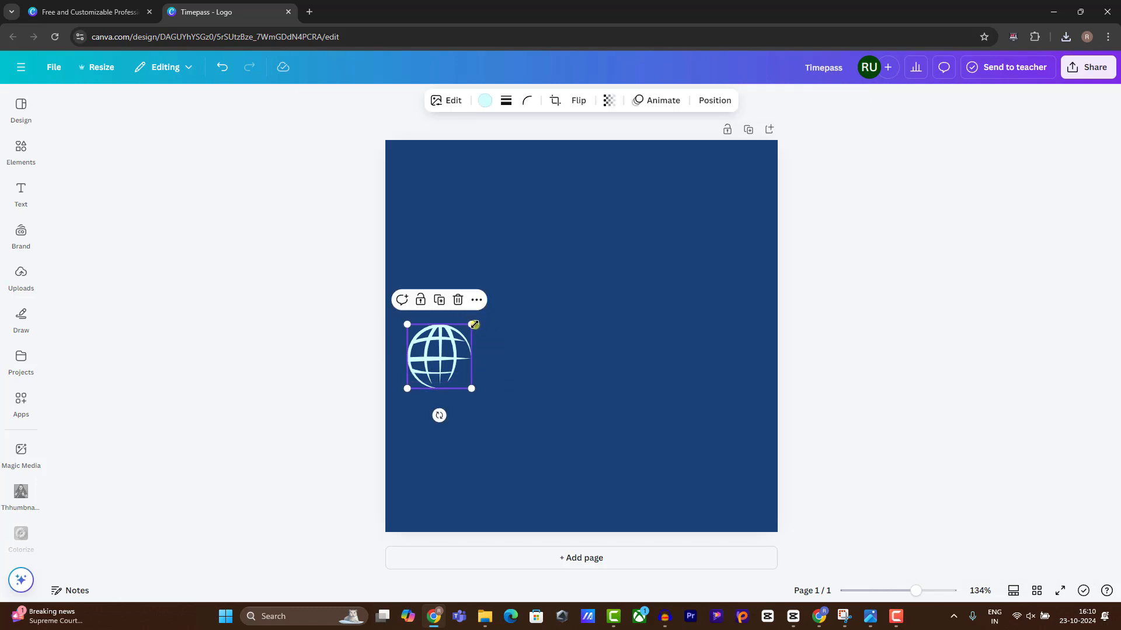
drag(474, 324, 825, 233)
drag(561, 312, 589, 368)
drag(724, 448, 665, 388)
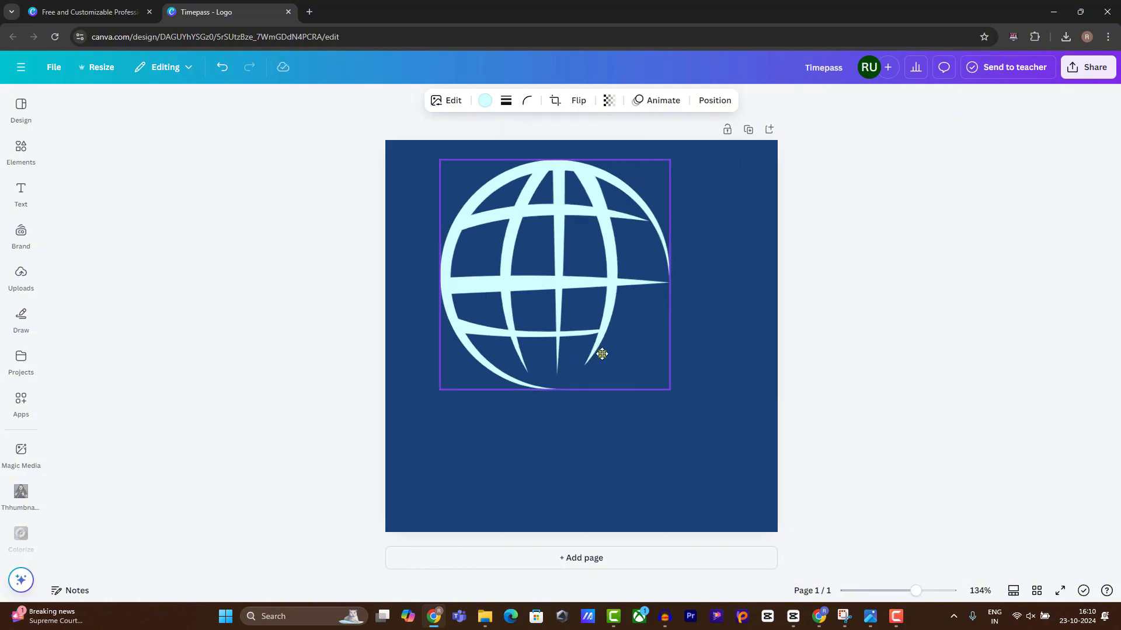
drag(591, 351, 625, 366)
drag(711, 412, 777, 477)
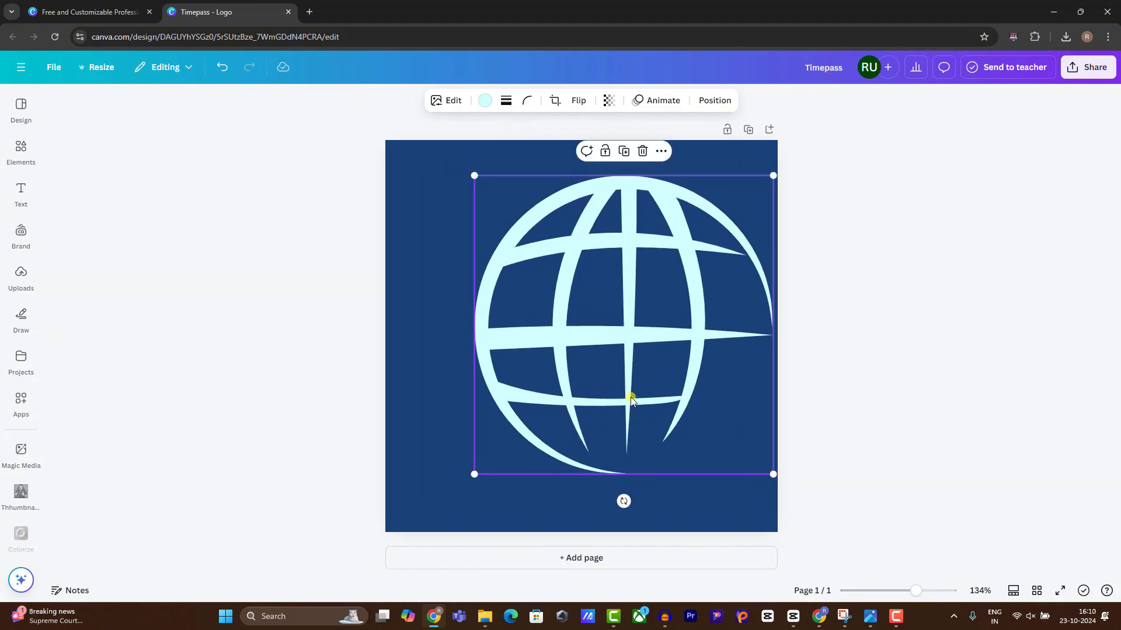
drag(628, 396, 585, 408)
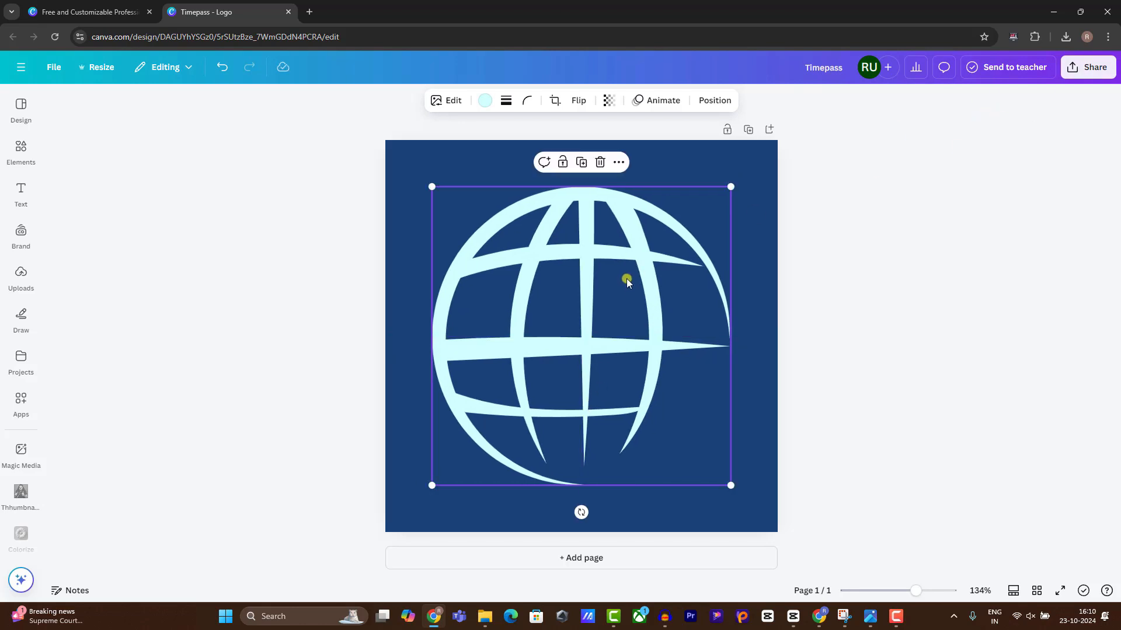
Replace the globe with a large, centred, white TPN heading at size 141.
key(Delete)
click(21, 193)
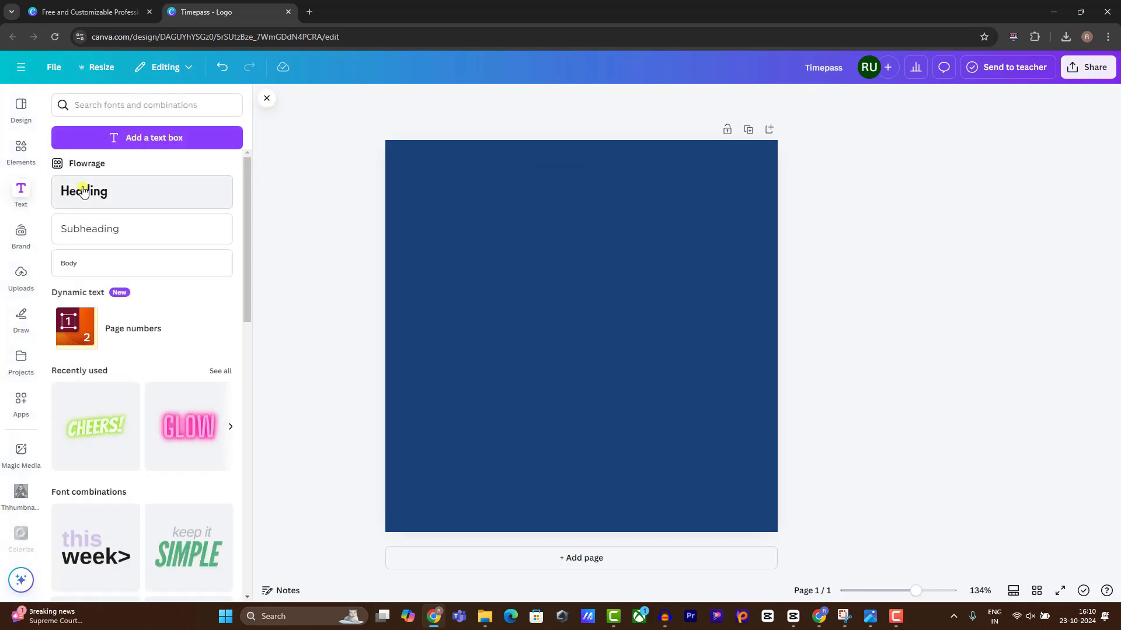
click(84, 191)
text(T)
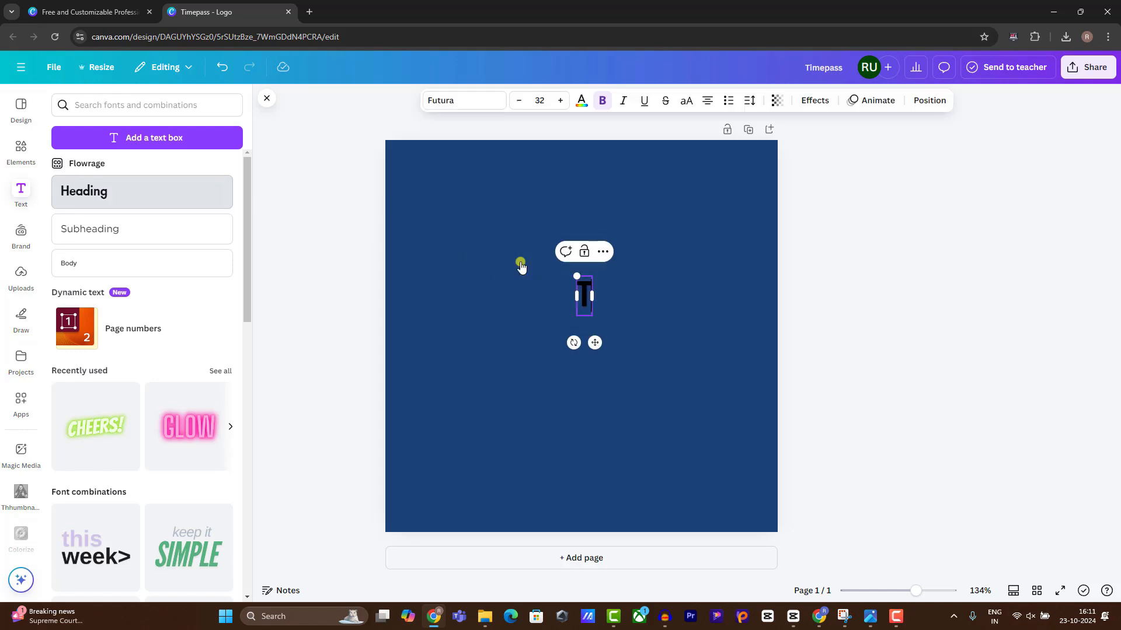
text(N)
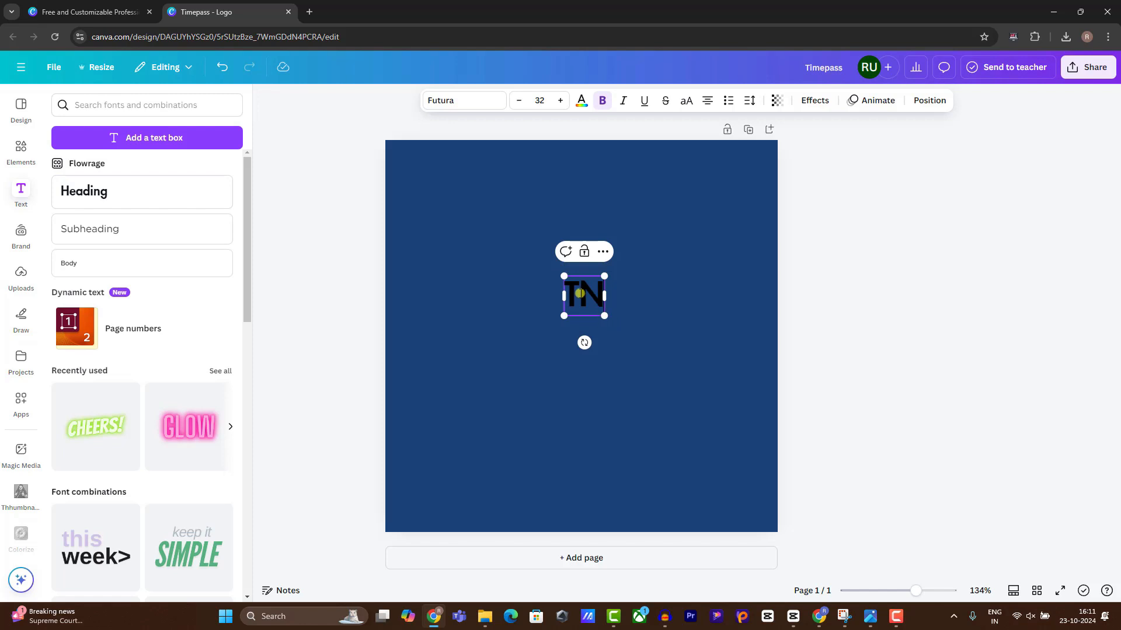
text(P)
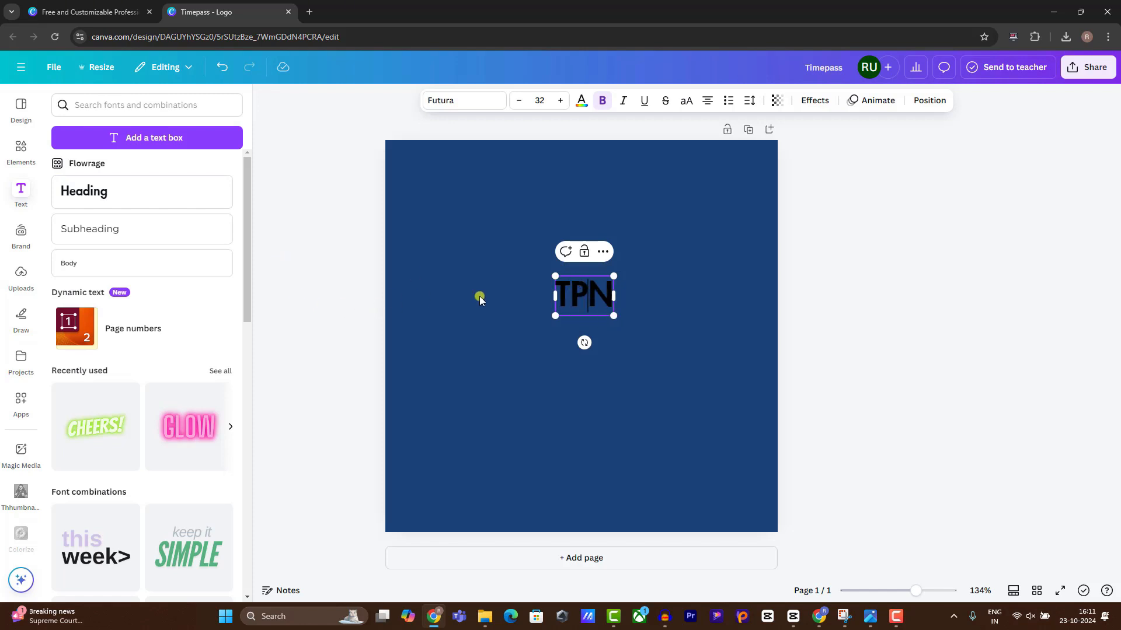
drag(612, 320, 885, 390)
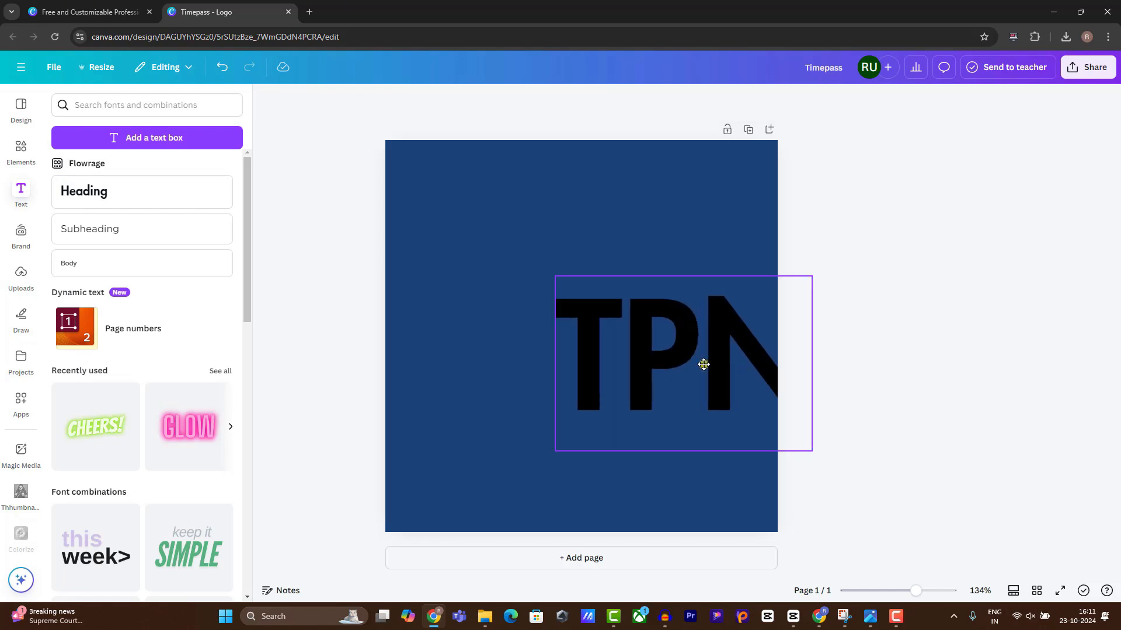
drag(702, 365, 636, 343)
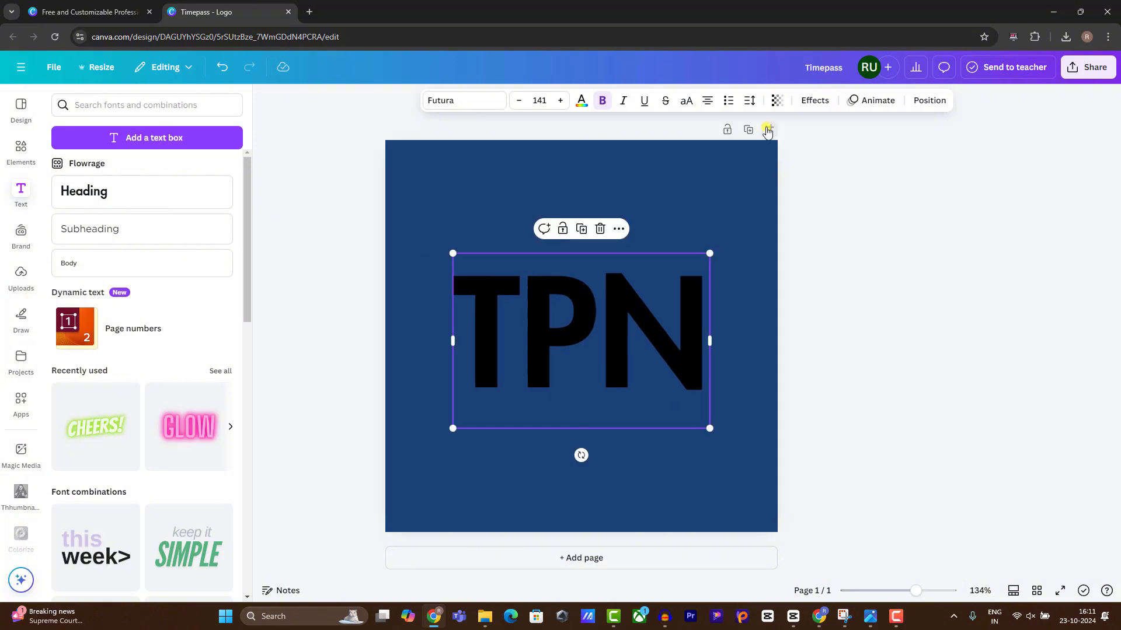
click(584, 102)
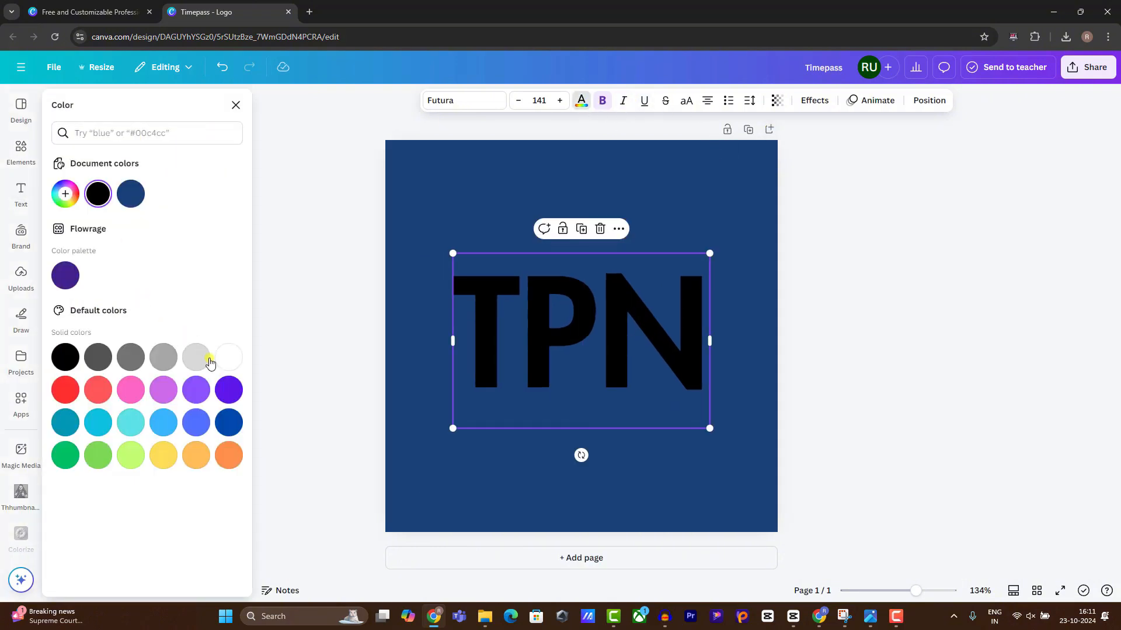
click(228, 357)
Download the TPN design as a PNG and return to WordPress.
click(1074, 74)
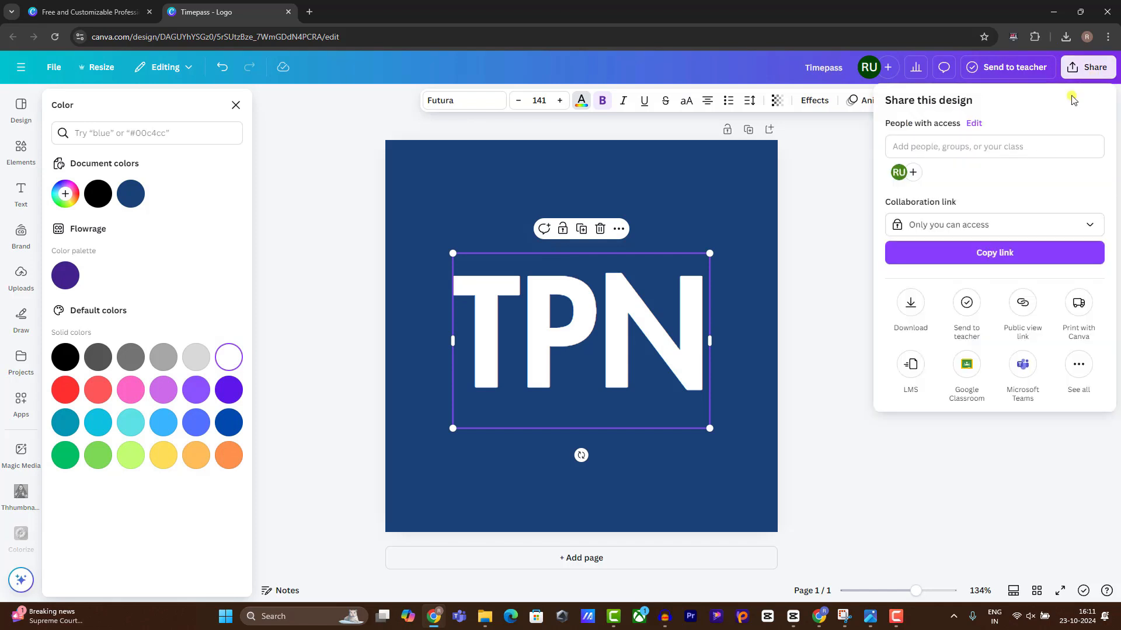
click(910, 318)
click(938, 327)
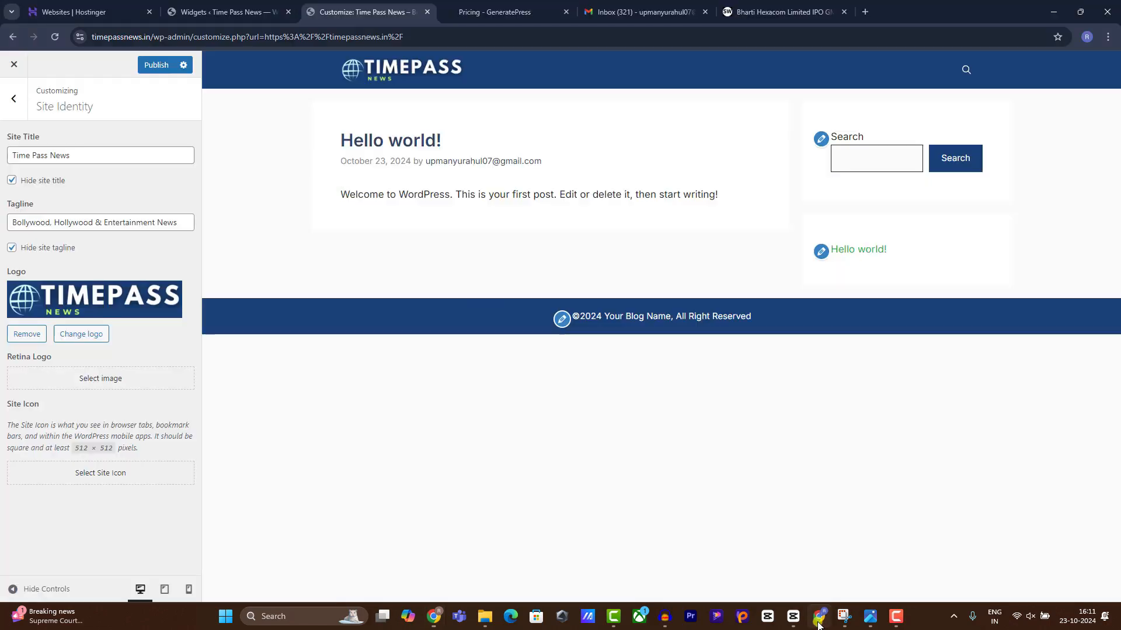
click(819, 617)
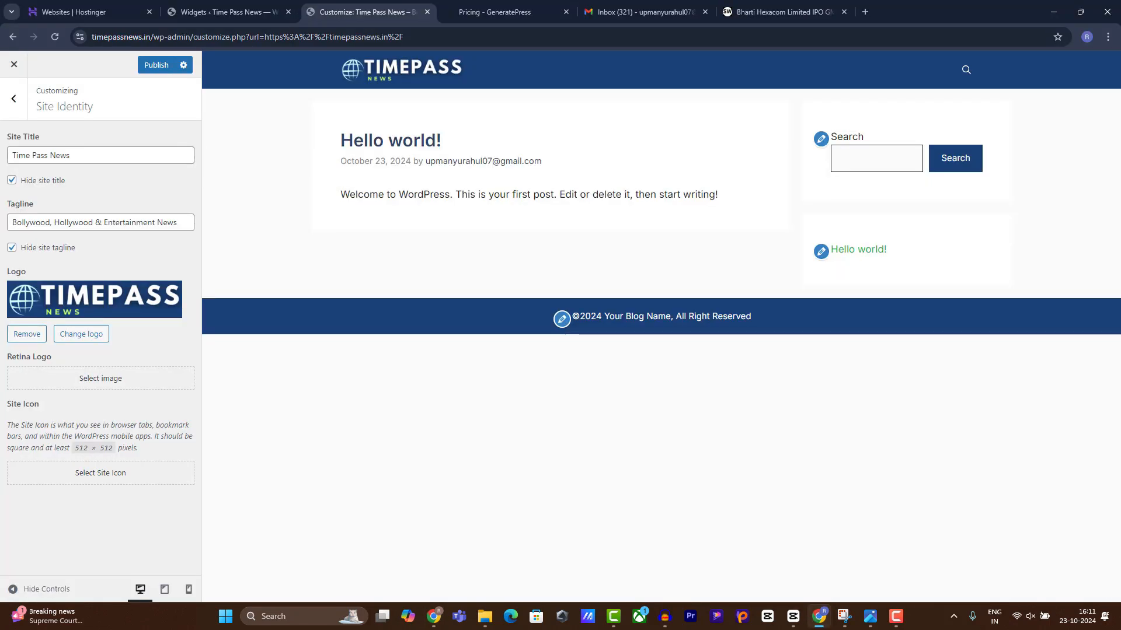
Upload and crop the TPN image as the site icon, publish, then open Footer settings.
click(87, 472)
click(60, 117)
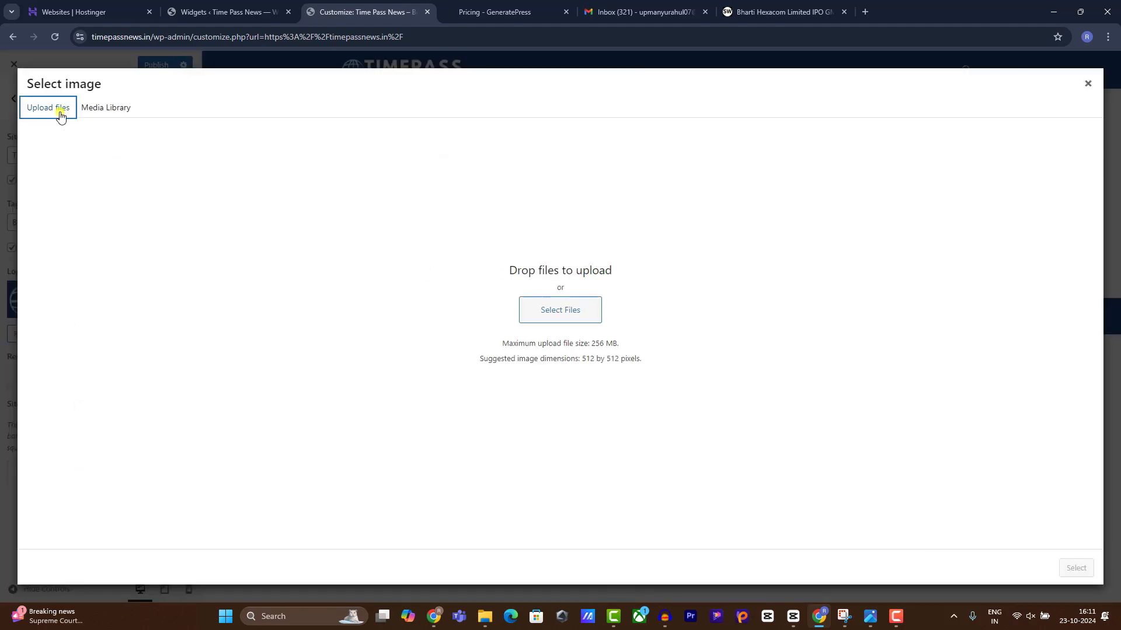
click(560, 308)
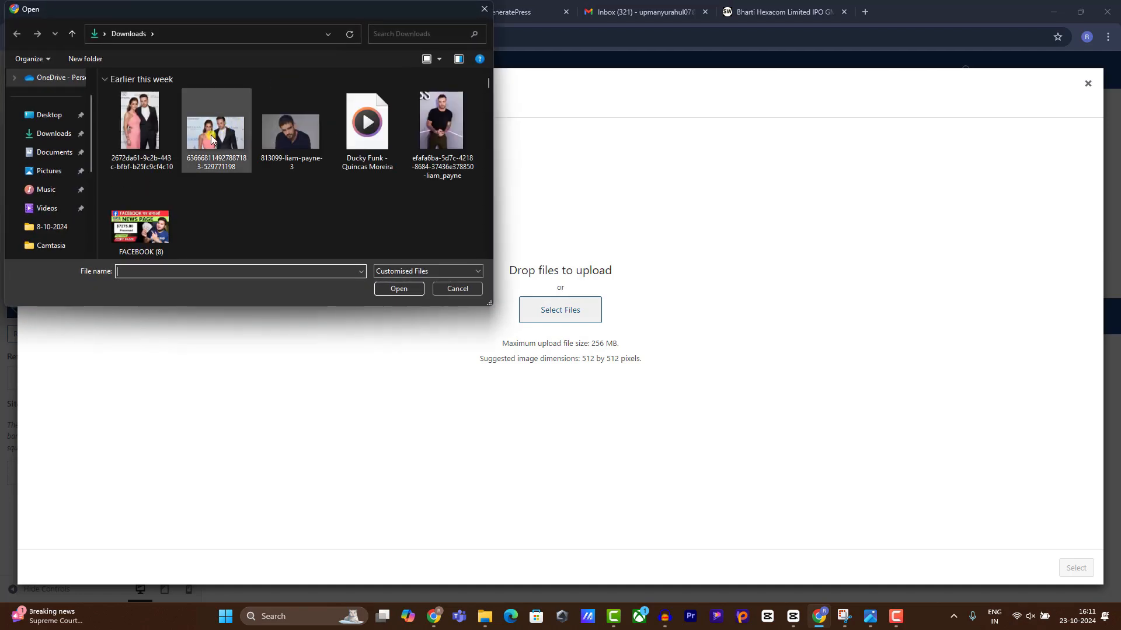
double_click(138, 136)
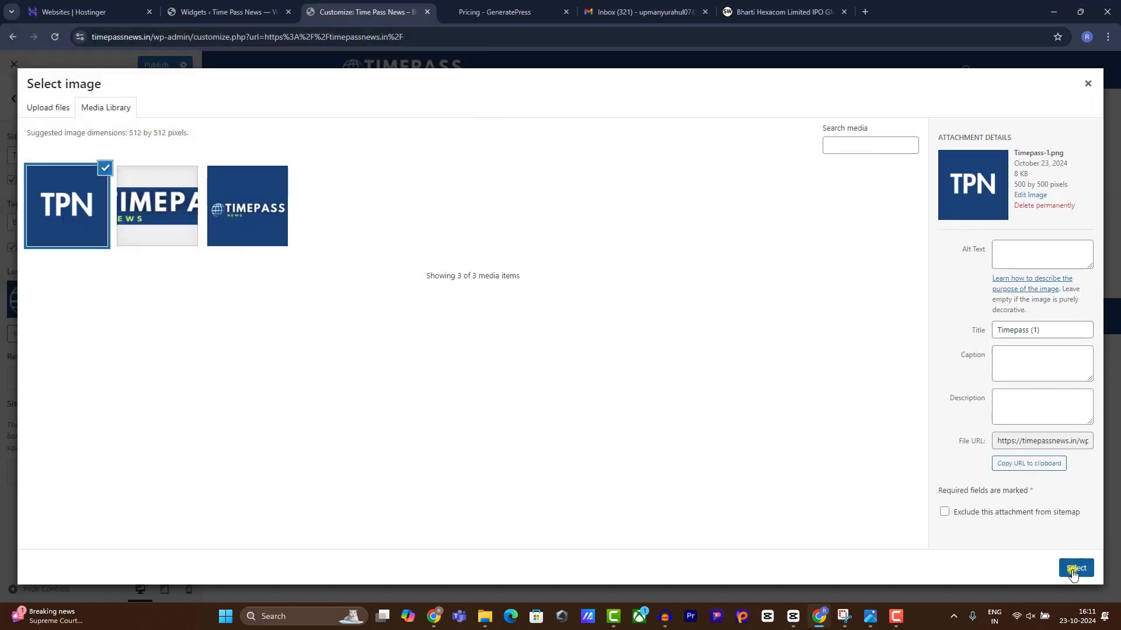
click(1074, 569)
click(1068, 569)
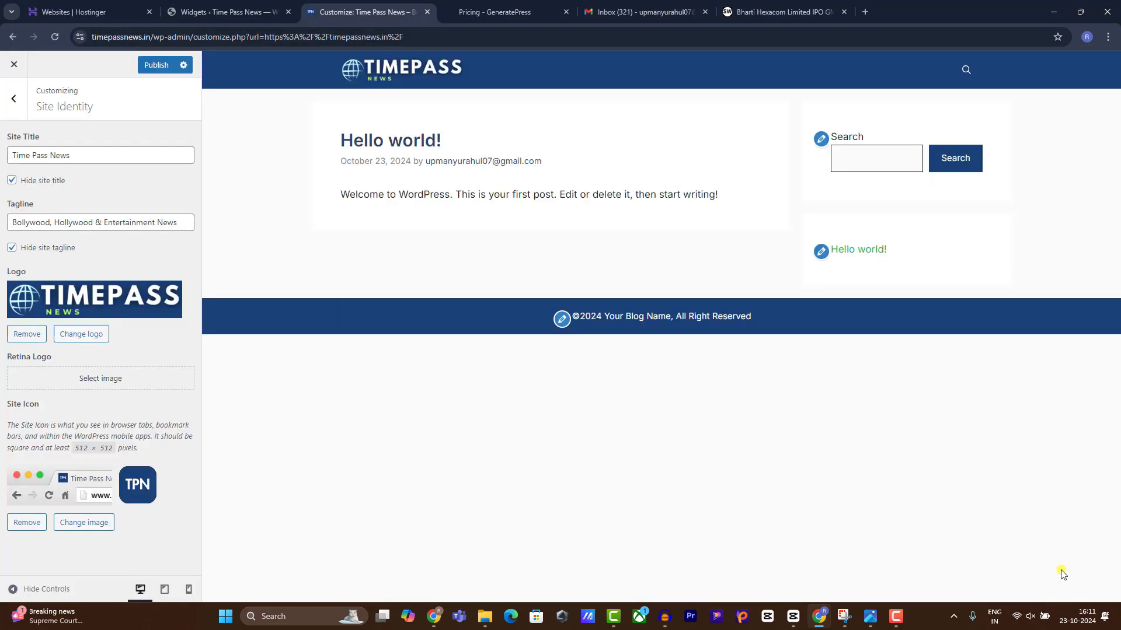
click(156, 65)
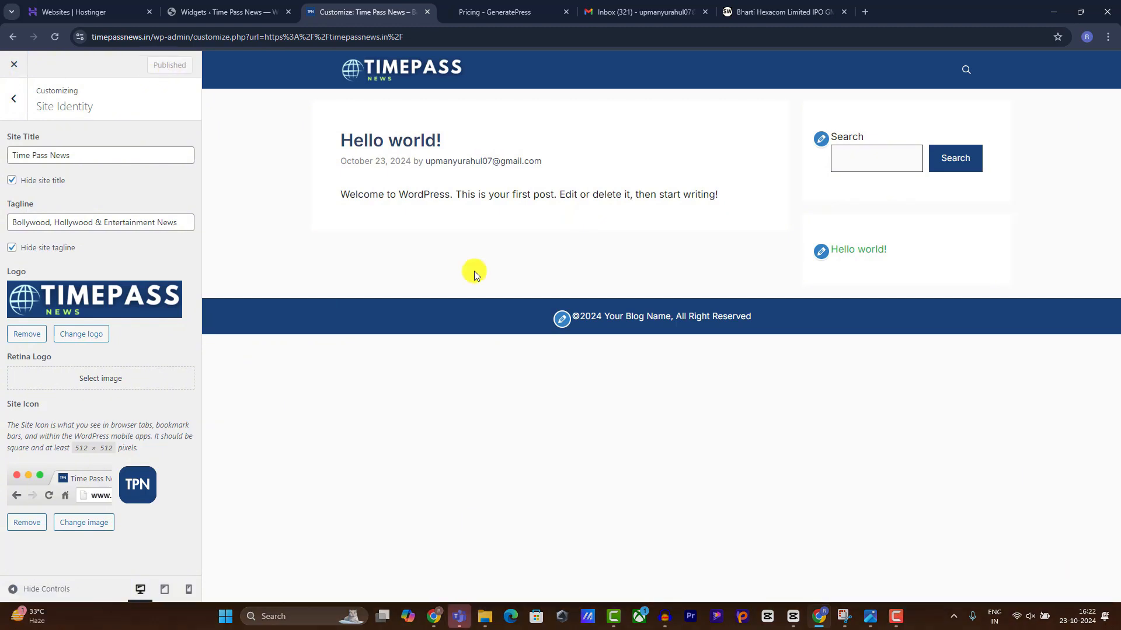
click(559, 321)
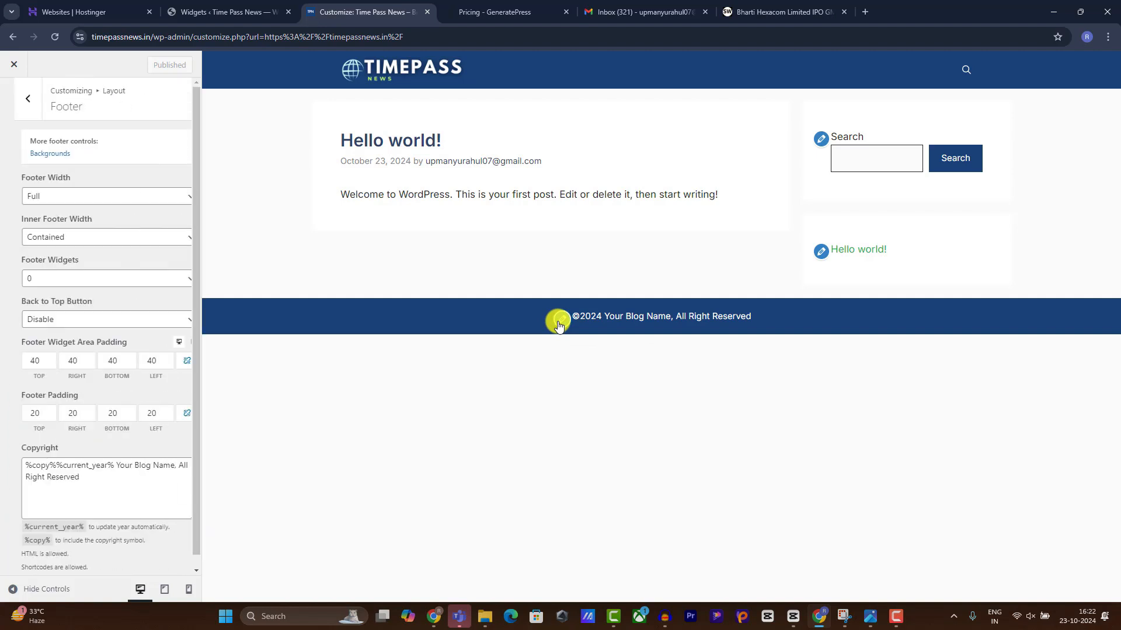
Change the footer copyright's 'Your Blog Name' to 'Timepass News', publish, and exit the Customizer.
click(20, 478)
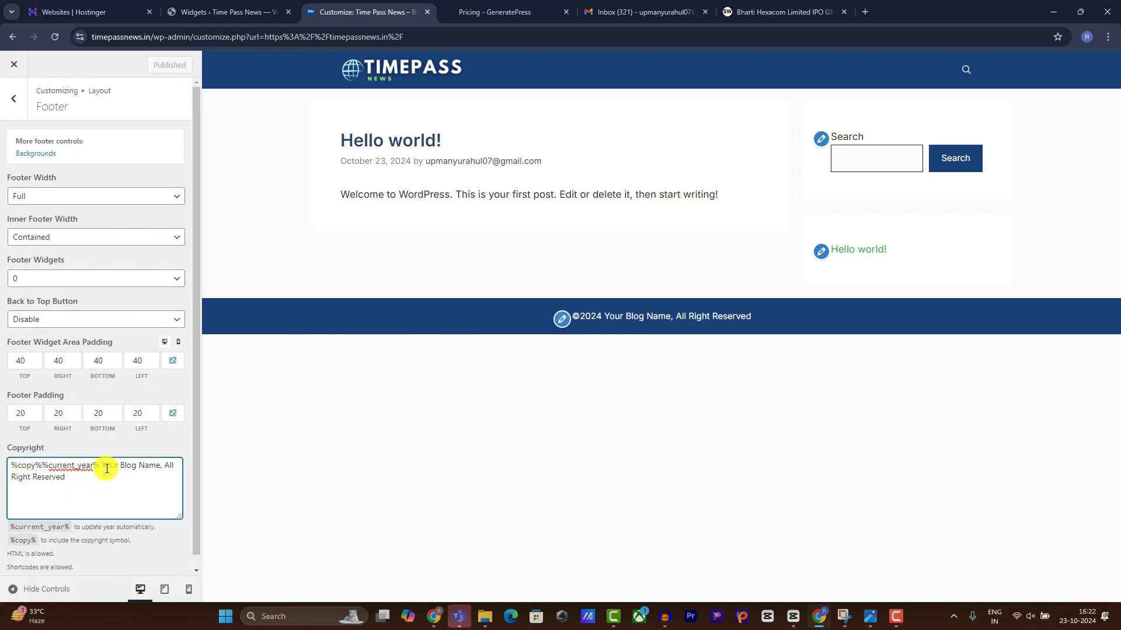
drag(102, 465, 160, 465)
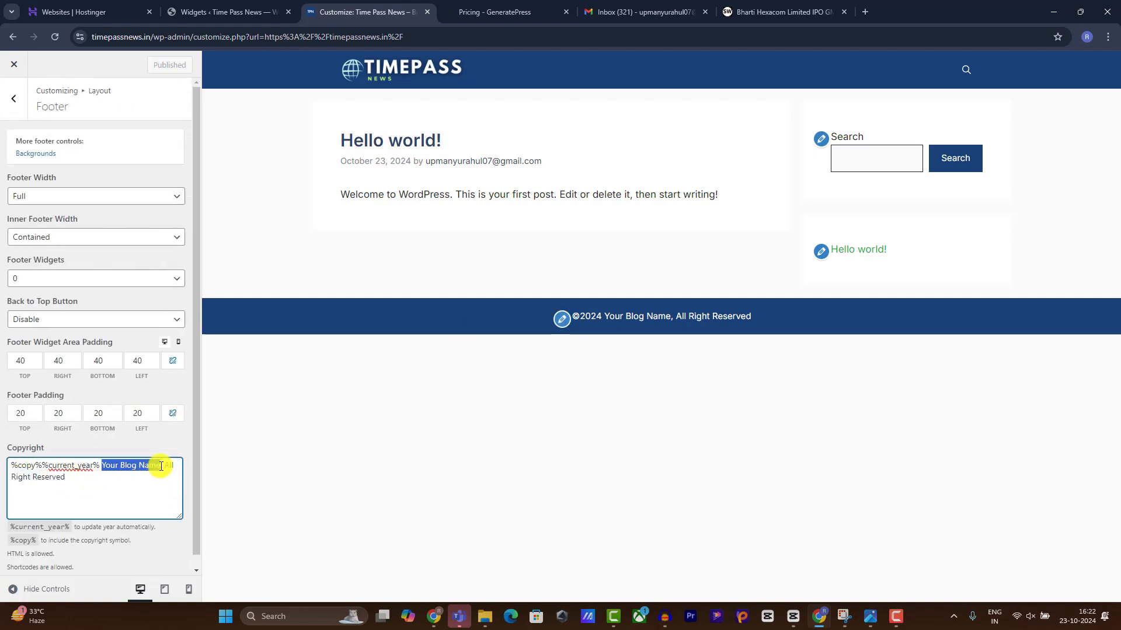
text(Time)
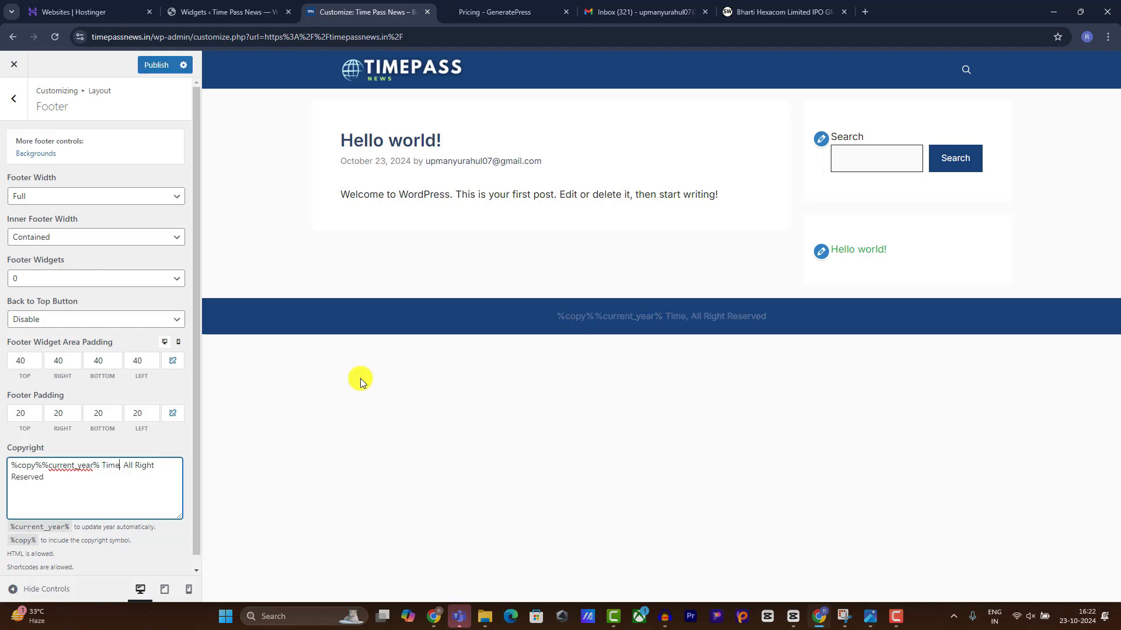
text(pass News)
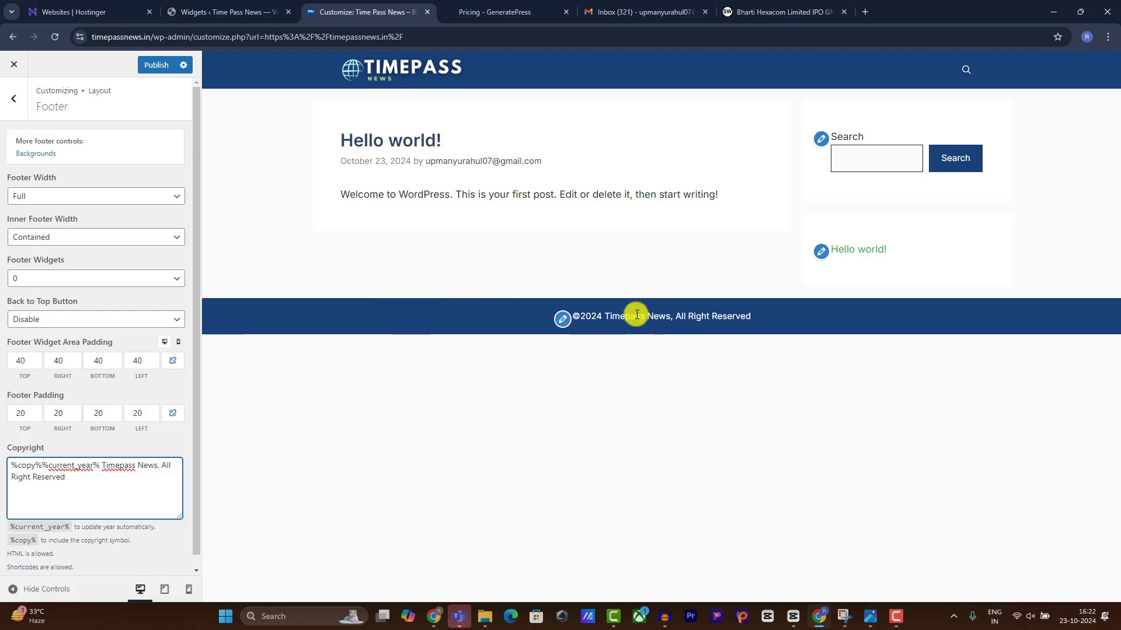
click(157, 65)
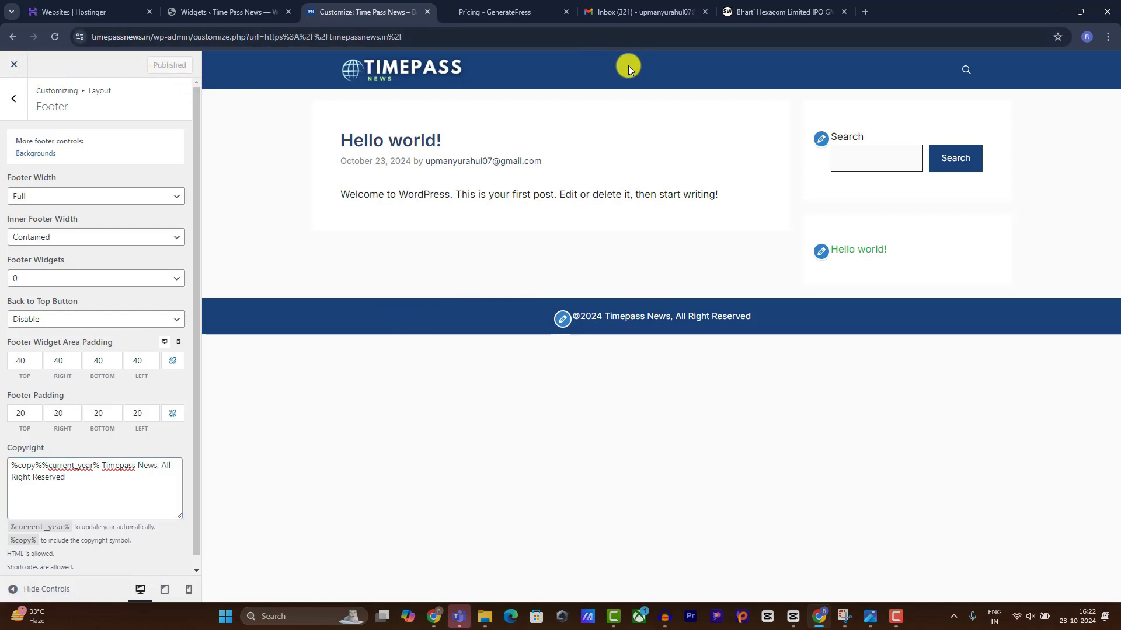
click(12, 65)
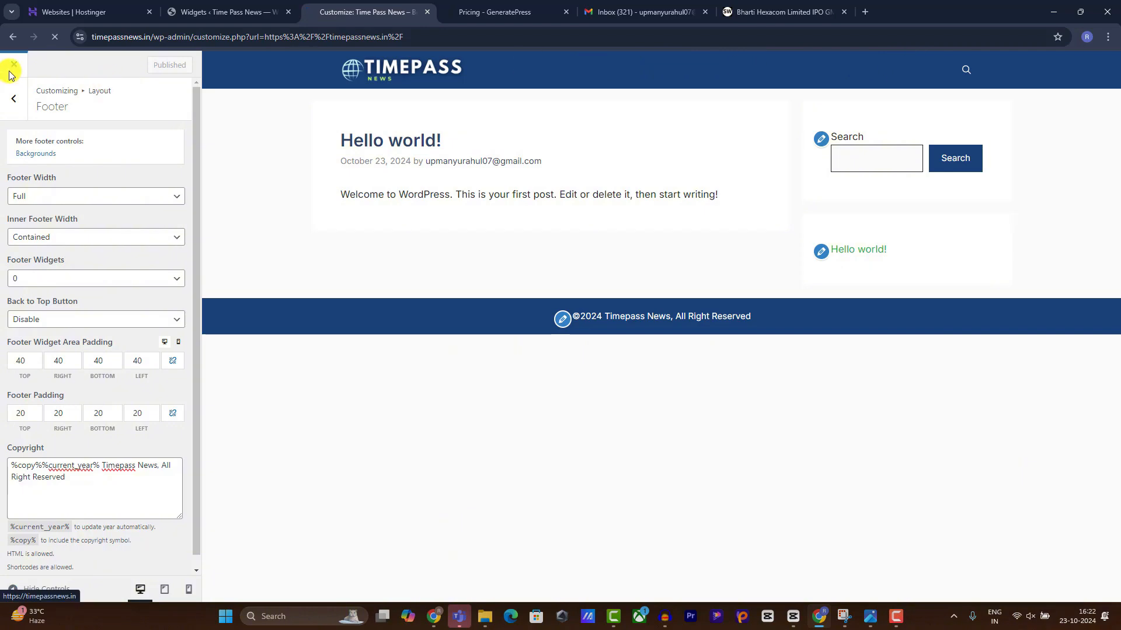
On the Posts > Categories page, add a Bollywood category with slug Bollywood.
mouse_move(30, 63)
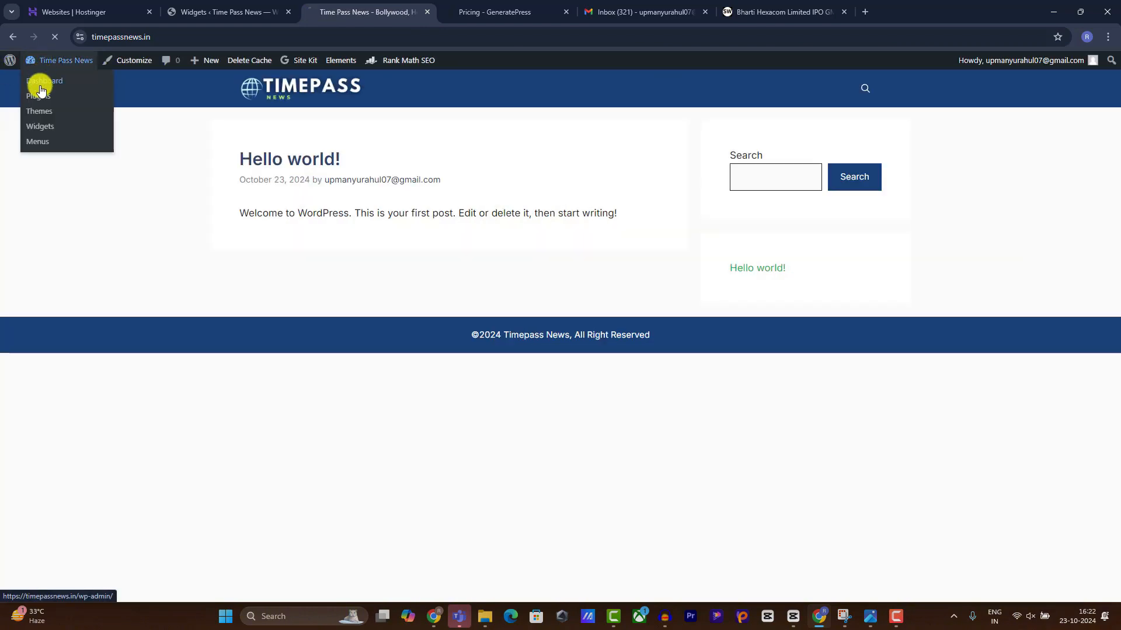
click(41, 82)
mouse_move(30, 175)
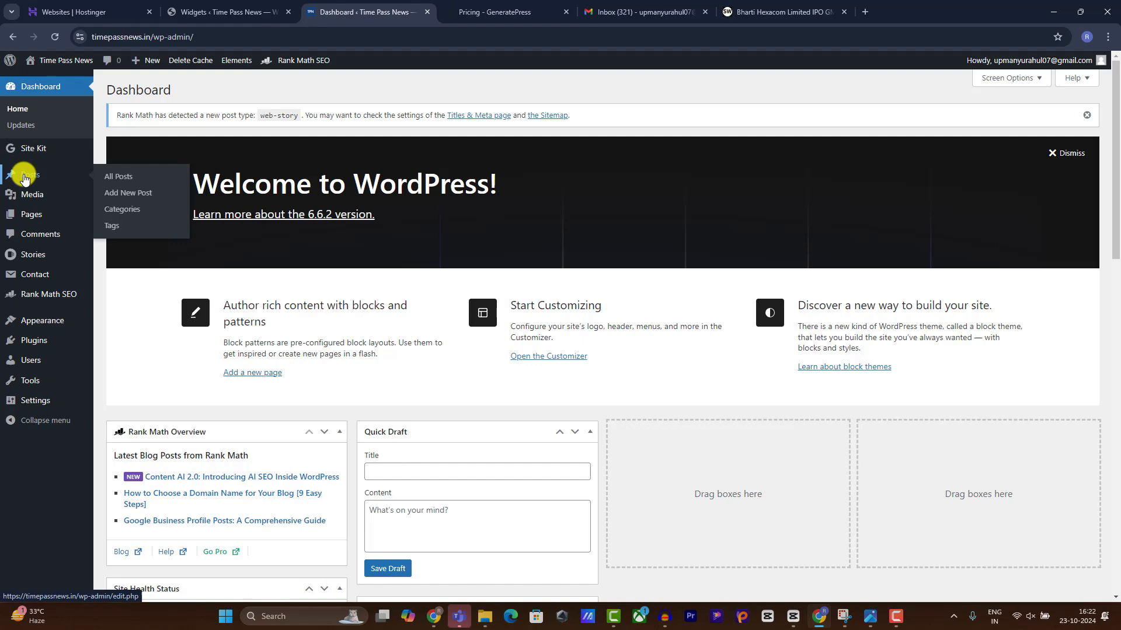
click(130, 211)
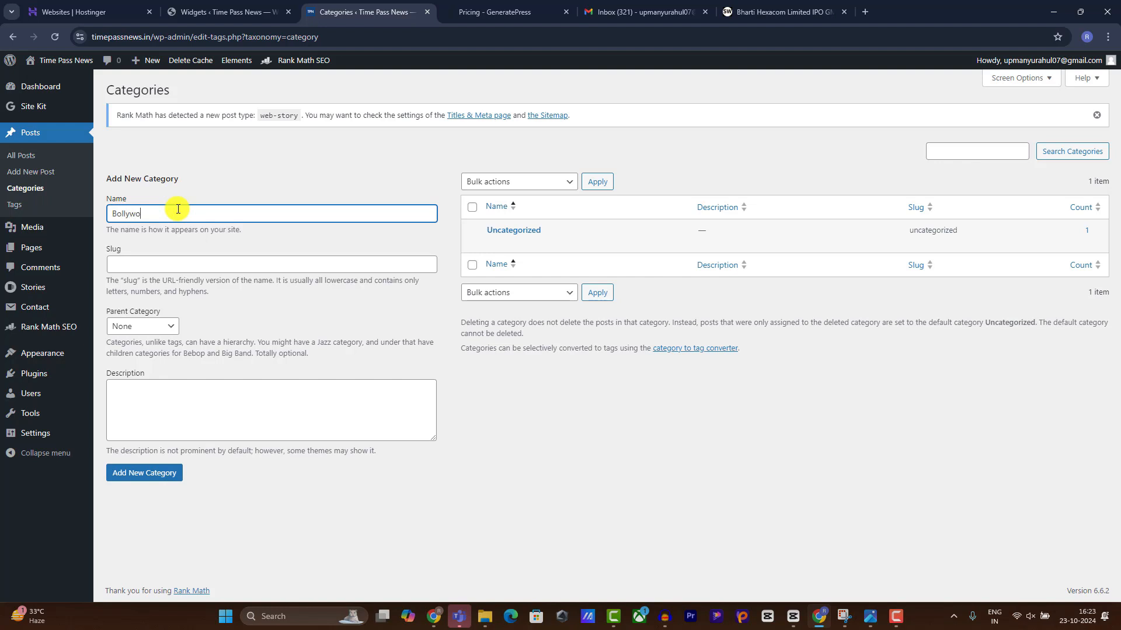
double_click(178, 211)
key(ctrl+c)
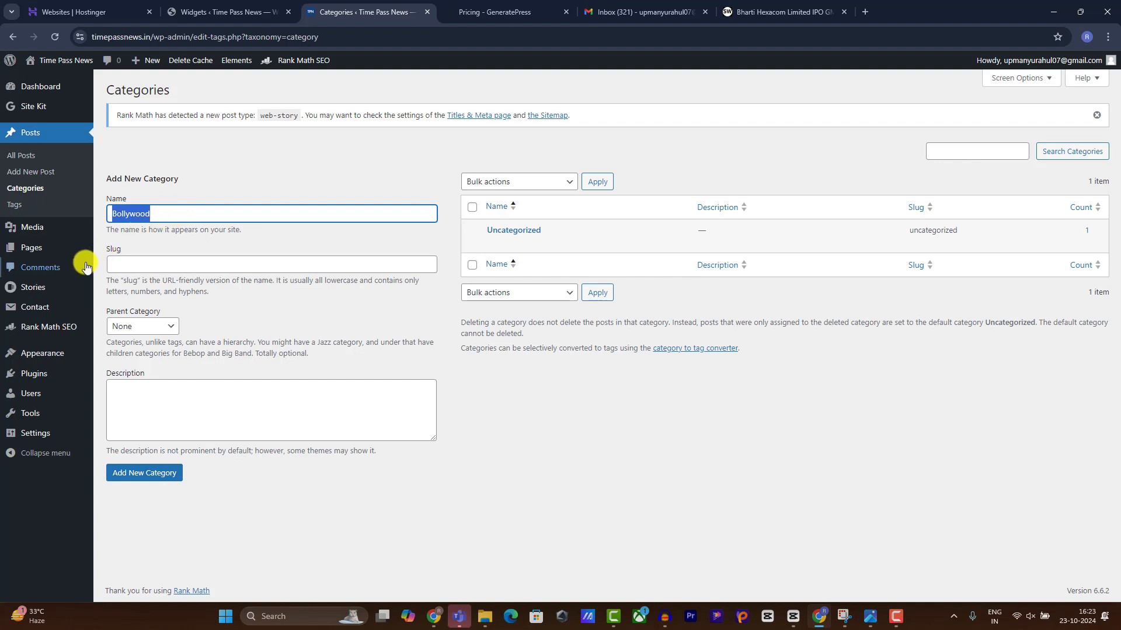
click(130, 257)
key(ctrl+v)
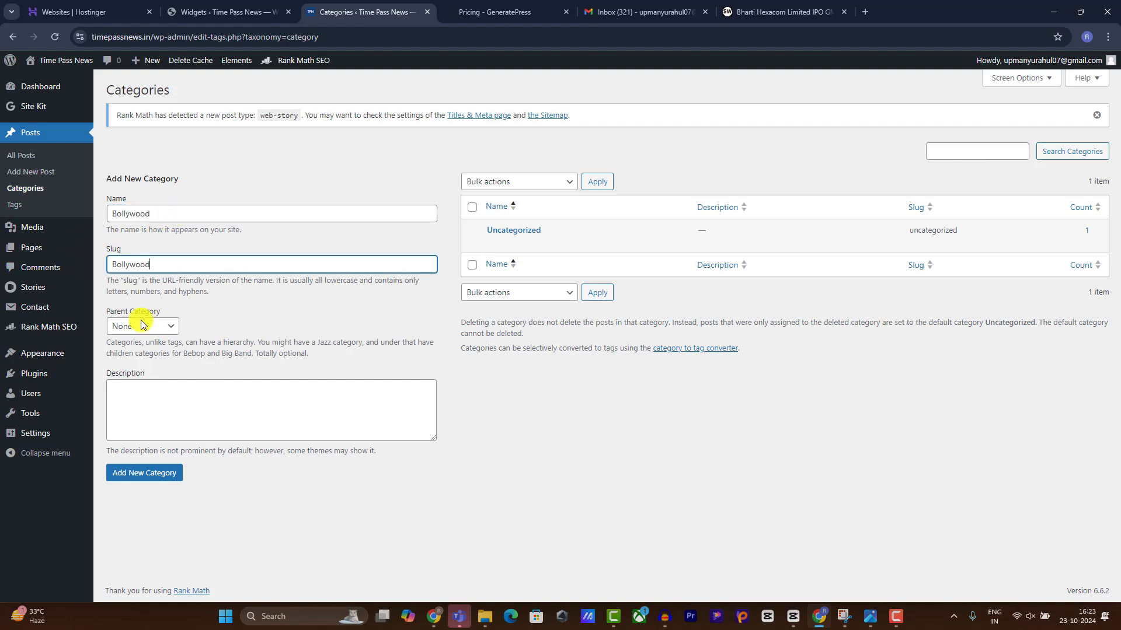
click(146, 399)
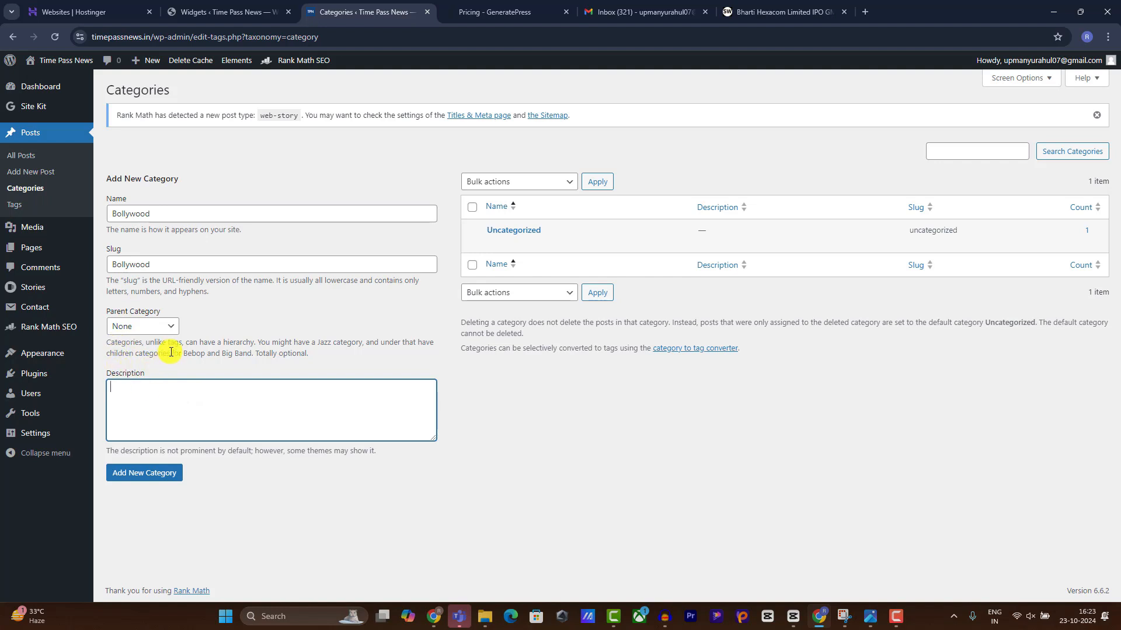
click(126, 473)
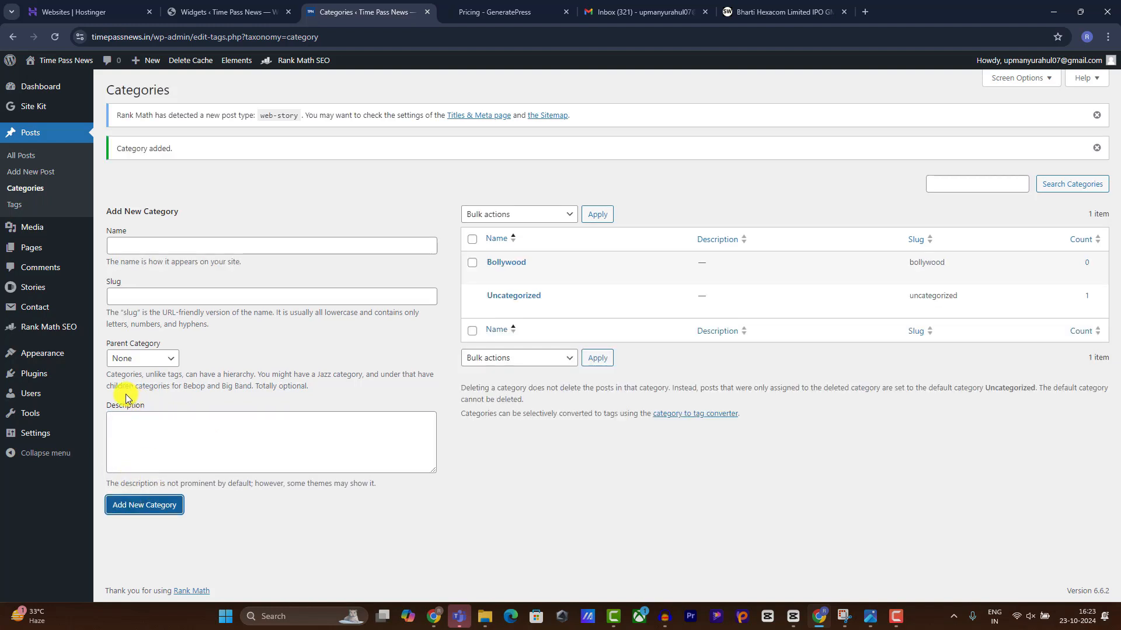
Add a Hollywood category with slug Hollywood.
click(181, 252)
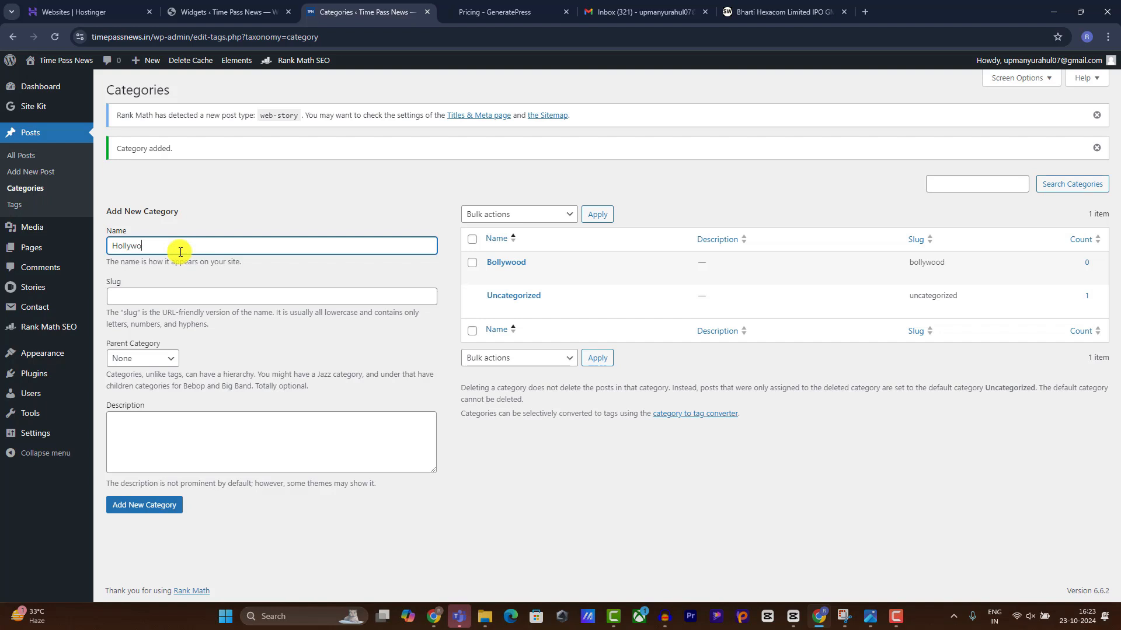
key(ctrl+a)
key(ctrl+c)
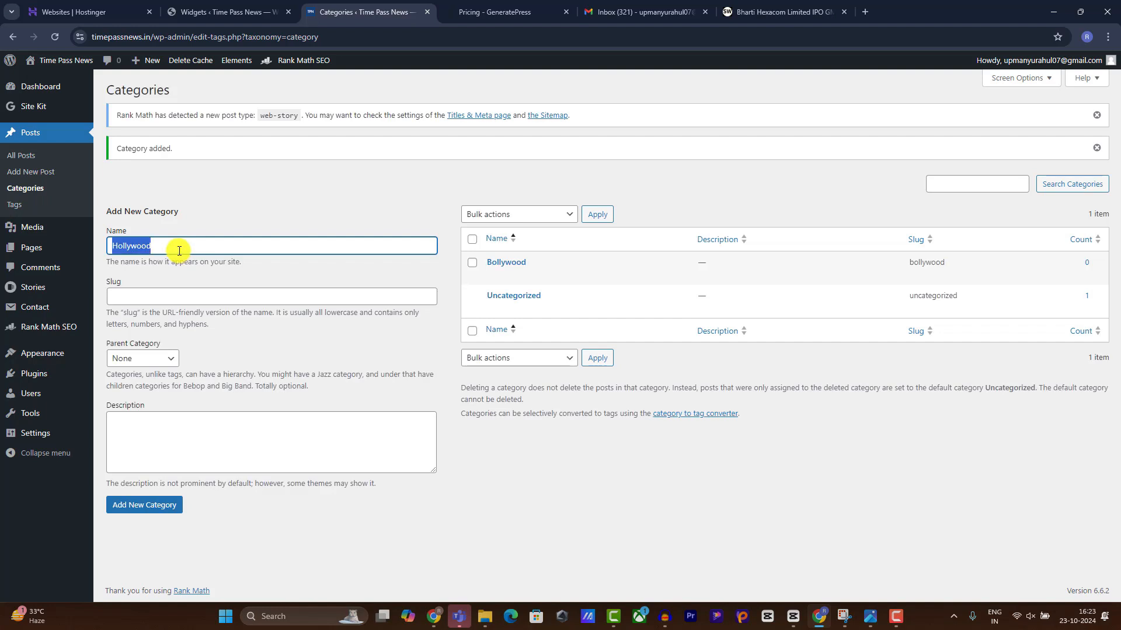
click(158, 297)
key(ctrl+v)
click(136, 426)
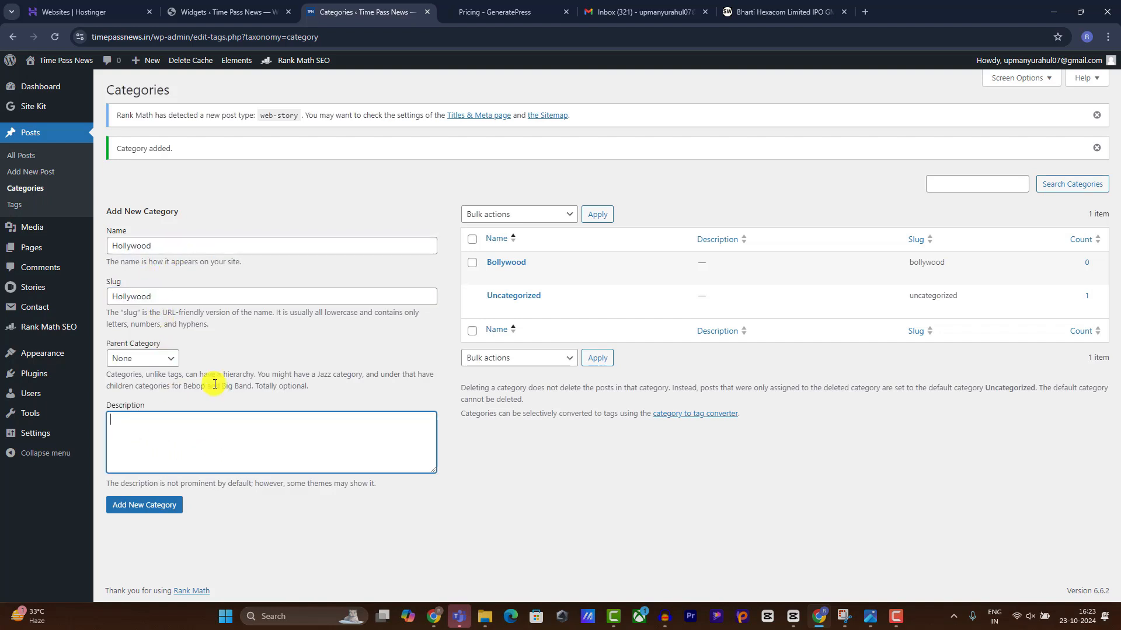
click(169, 505)
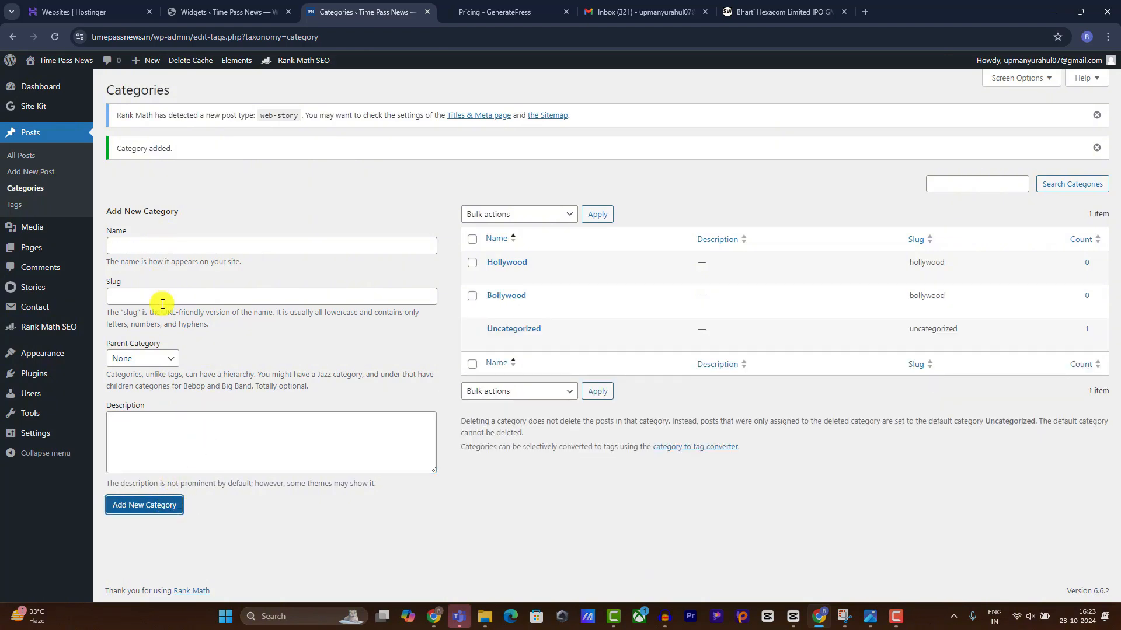
Browse StockWale's Option Trading and Investing category pages, then return to WordPress Categories.
click(747, 11)
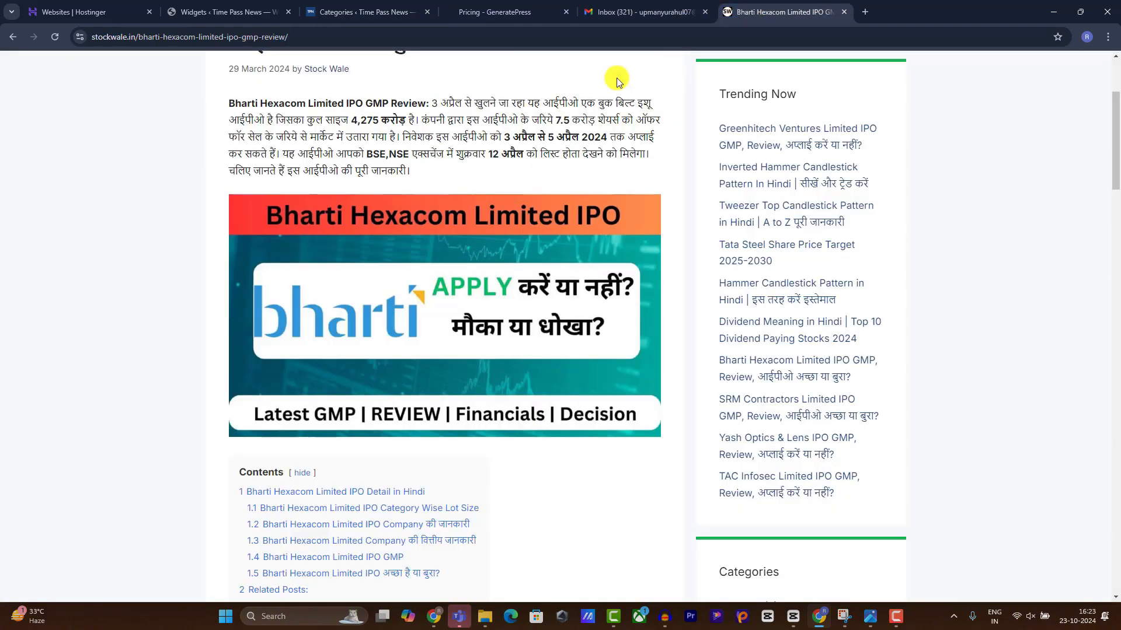
scroll(1115, 143, up, 3)
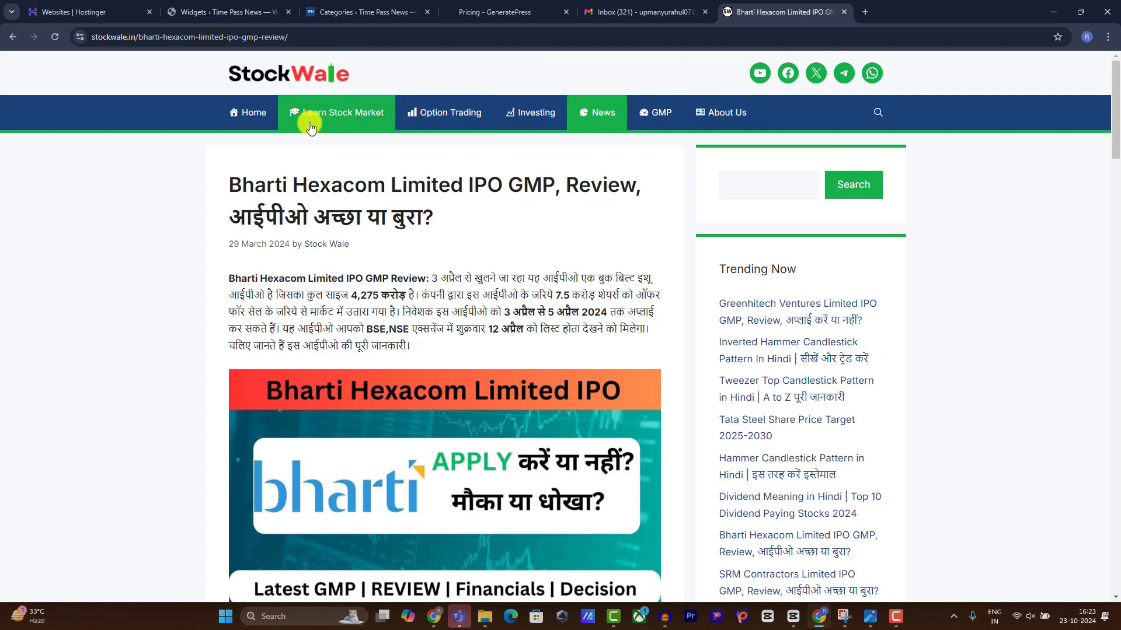
click(345, 118)
click(465, 111)
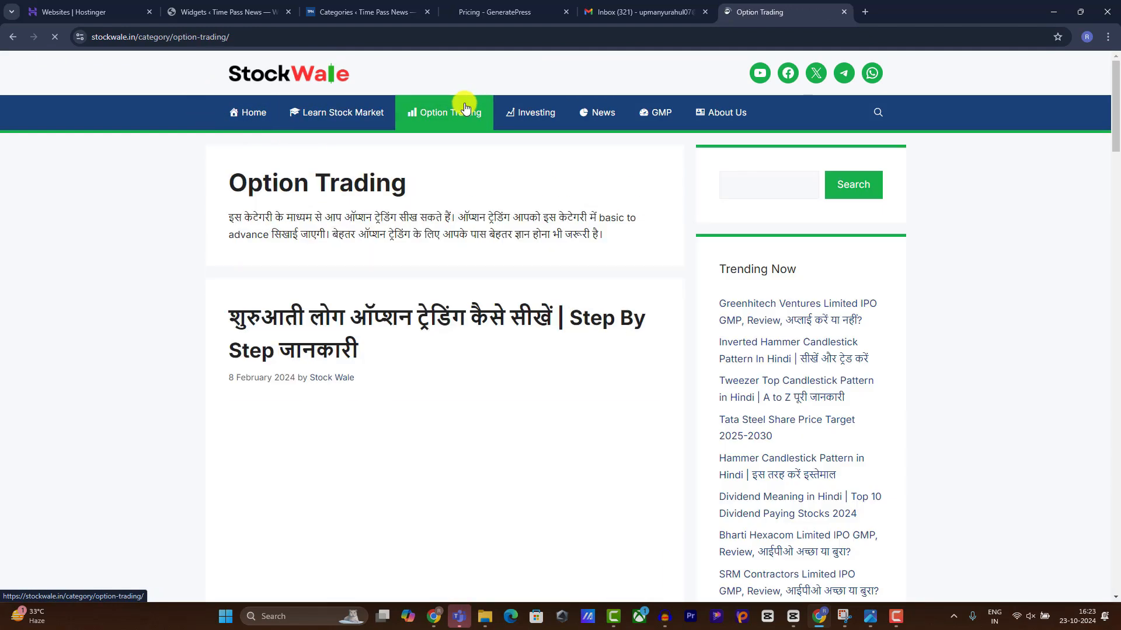
click(511, 111)
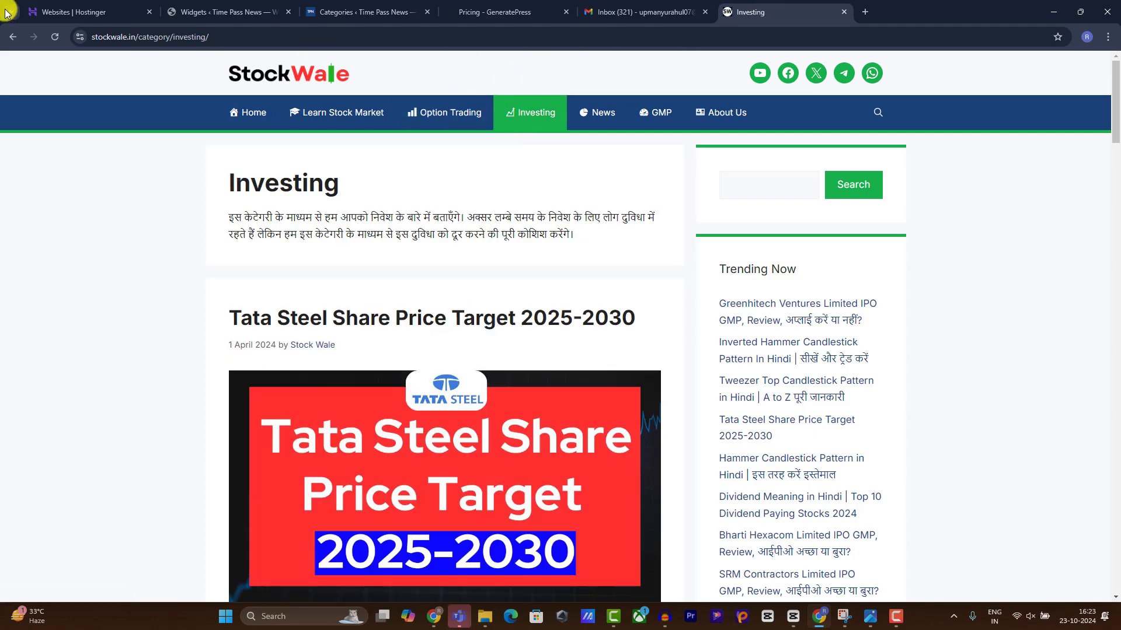
click(214, 4)
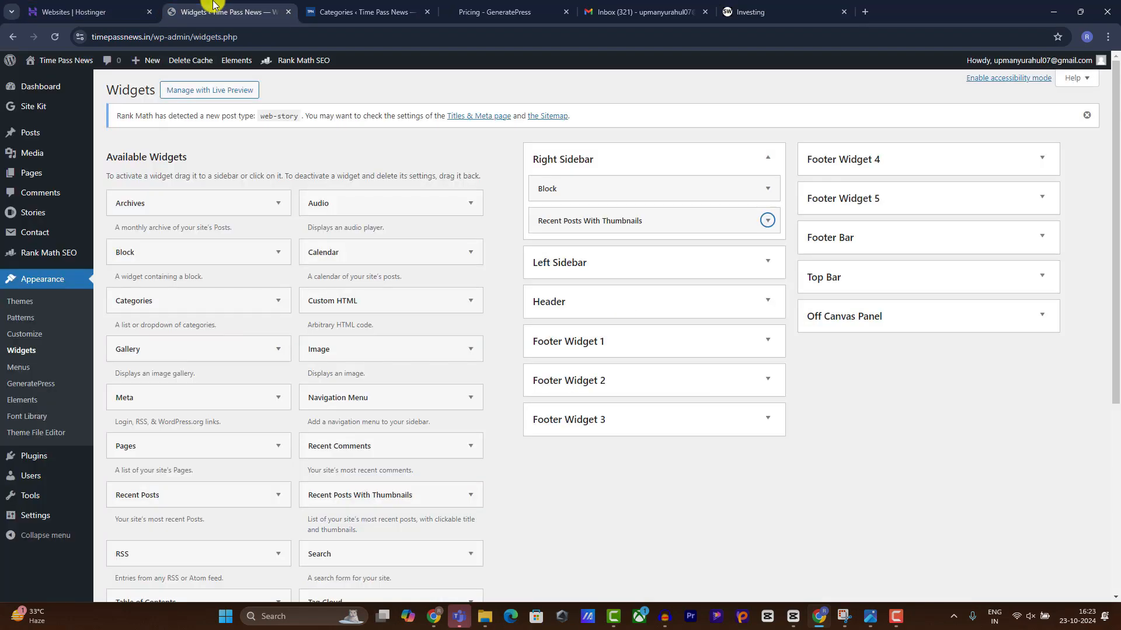
click(402, 4)
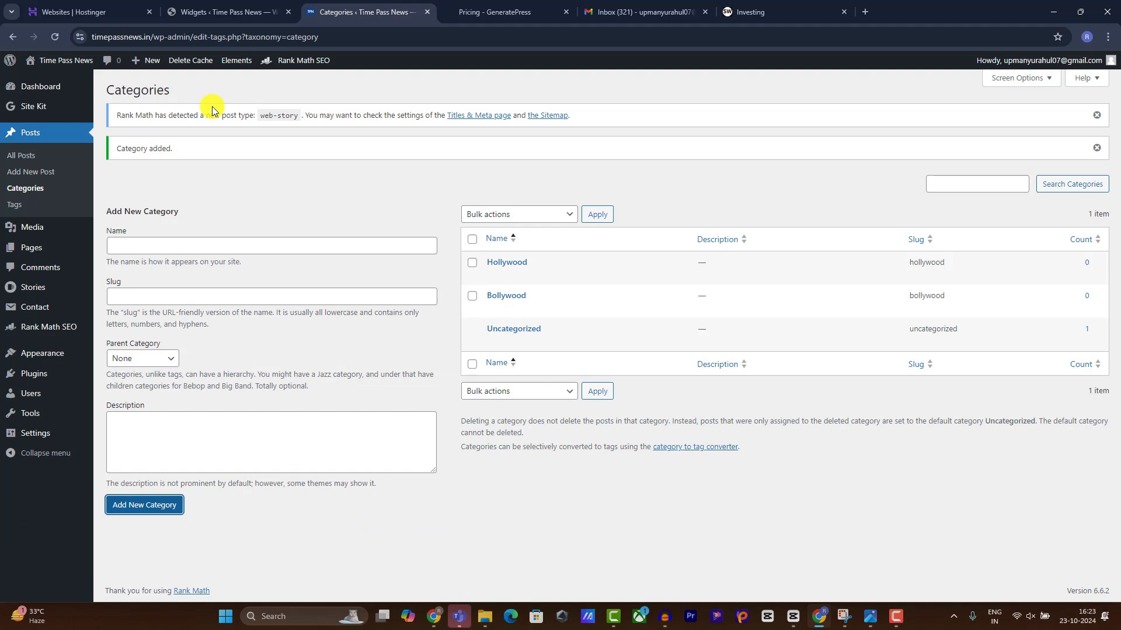
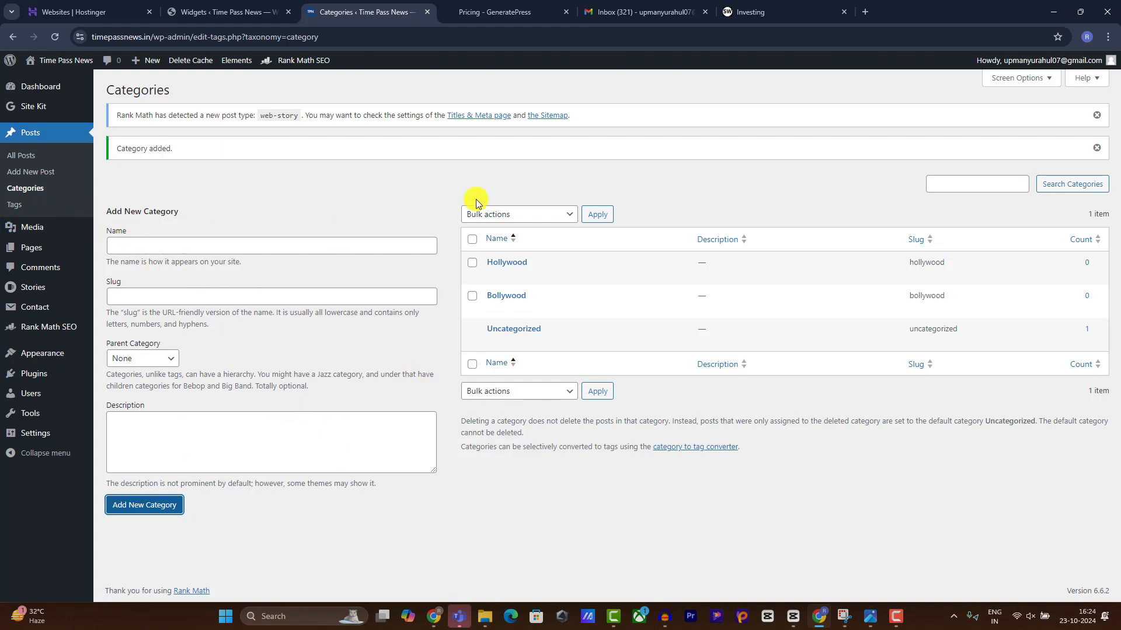
Create a new menu named Primary Menu, assigned to the Primary Menu location.
mouse_move(55, 357)
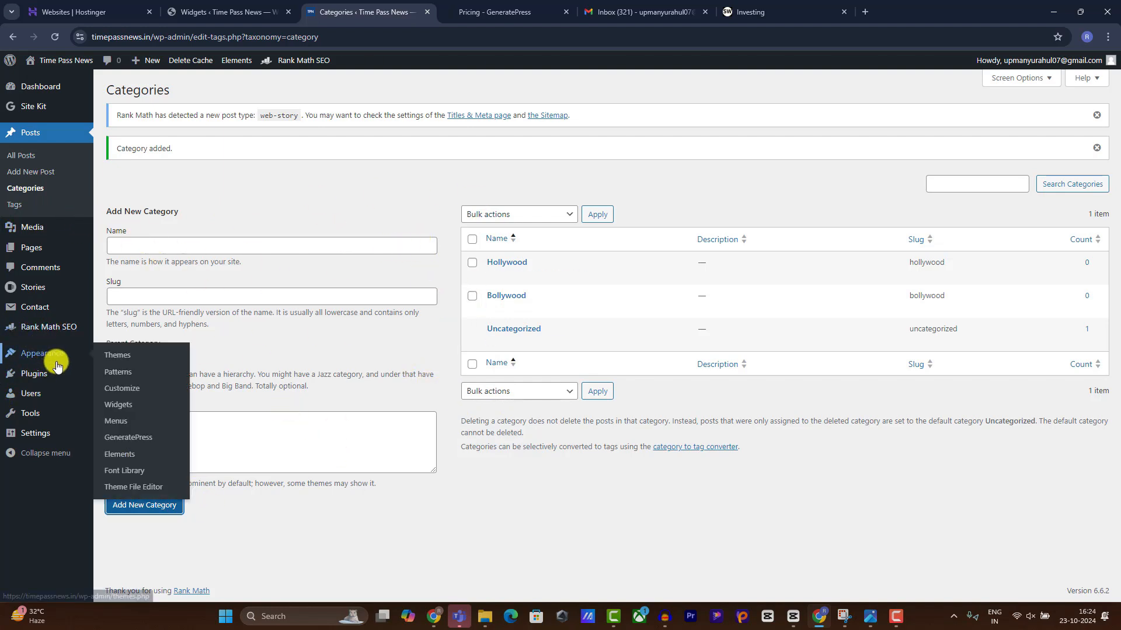
click(119, 421)
click(365, 258)
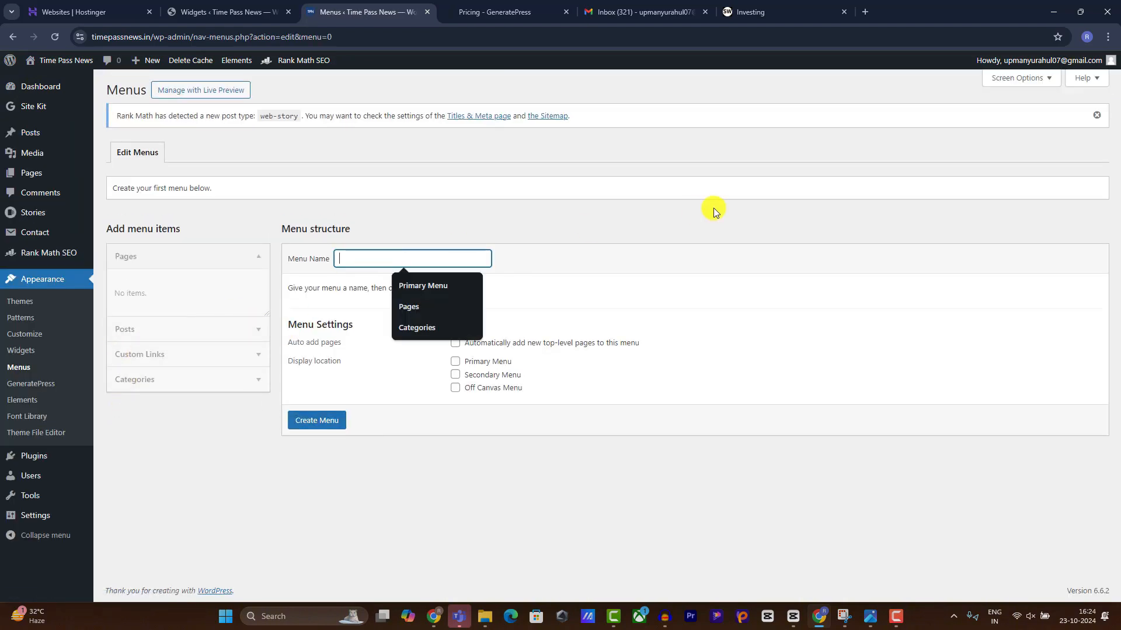
click(430, 291)
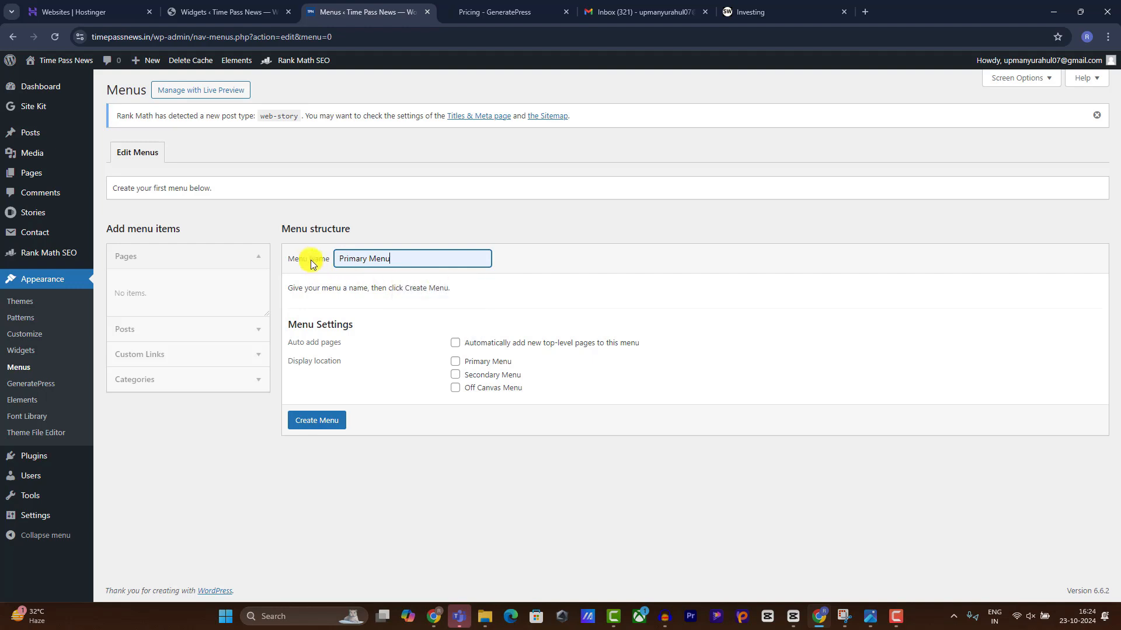
drag(408, 259, 286, 259)
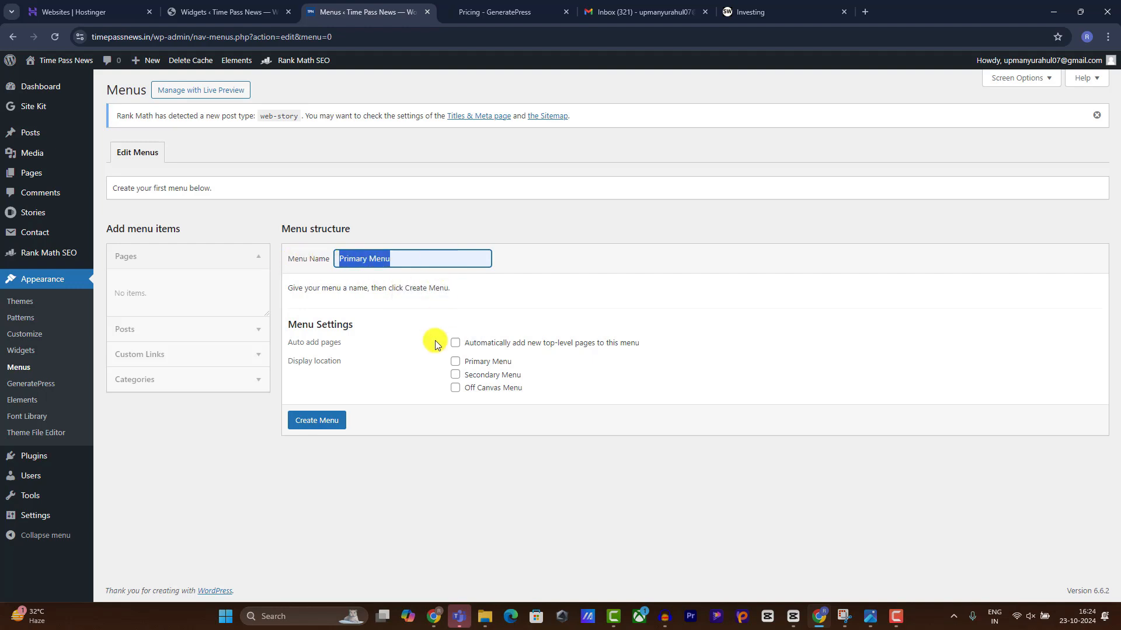
click(455, 362)
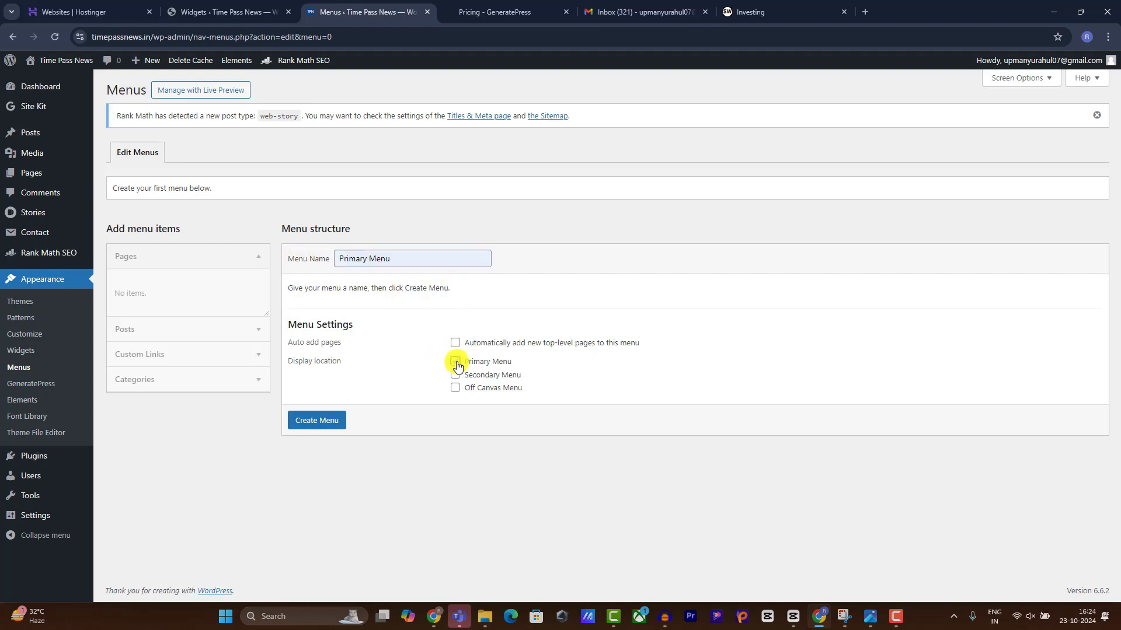
click(332, 418)
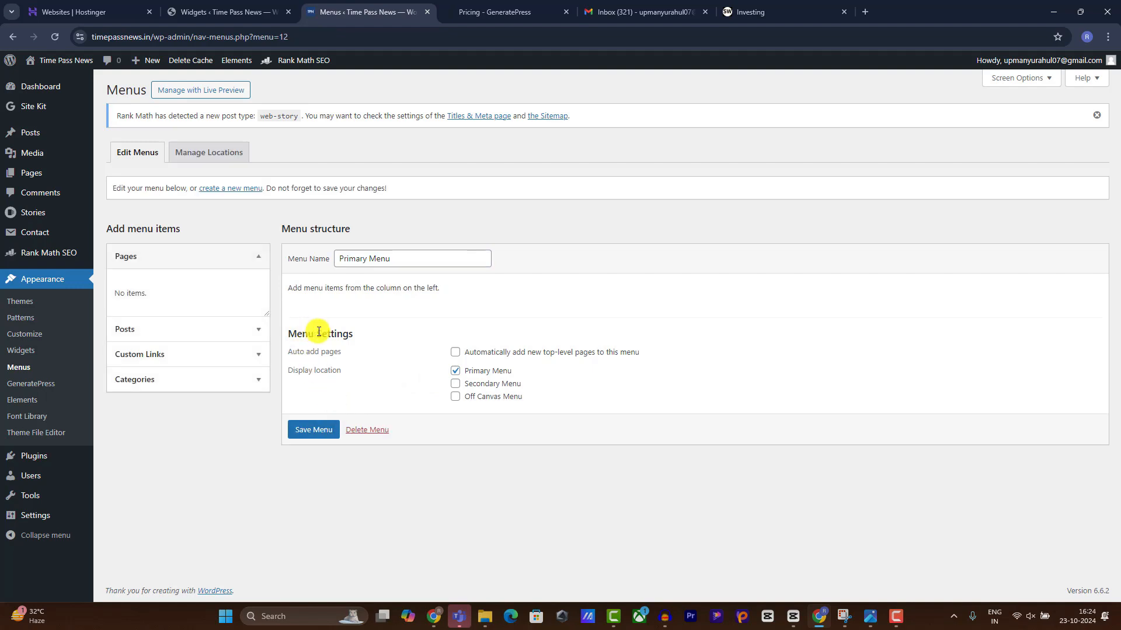
Add a Home custom link that points to the site's home address.
click(175, 353)
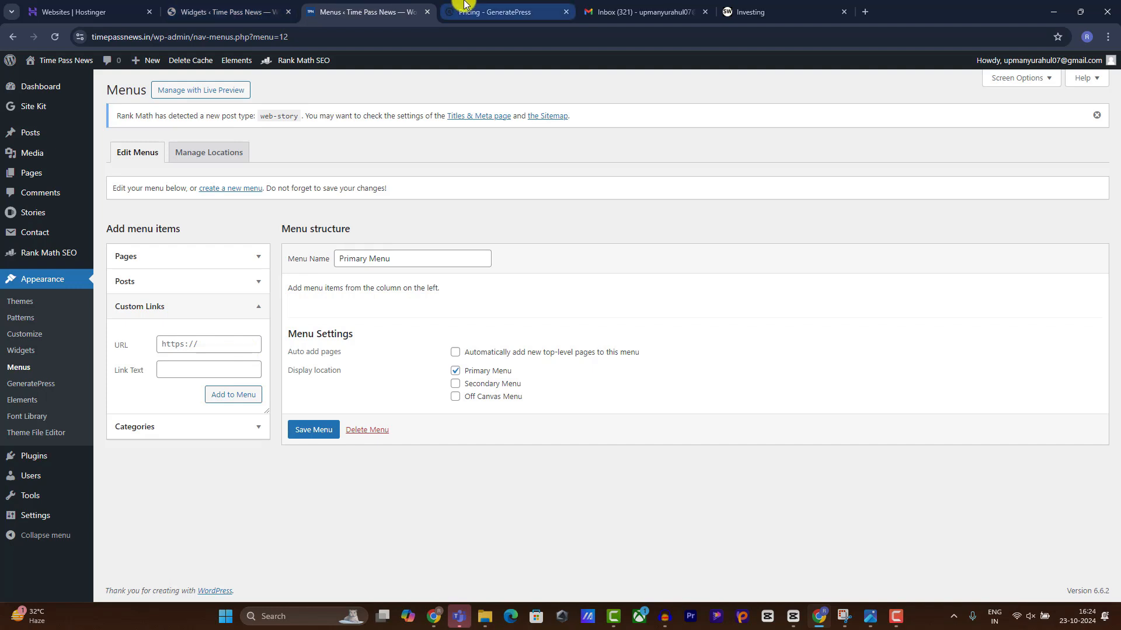
click(193, 12)
click(46, 76)
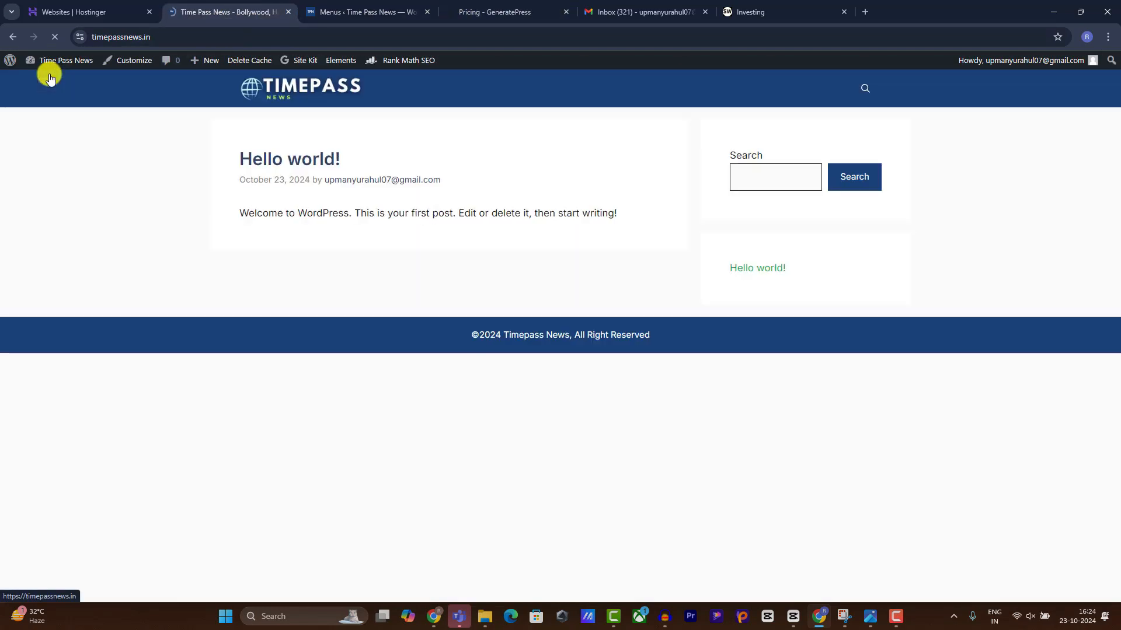
click(175, 37)
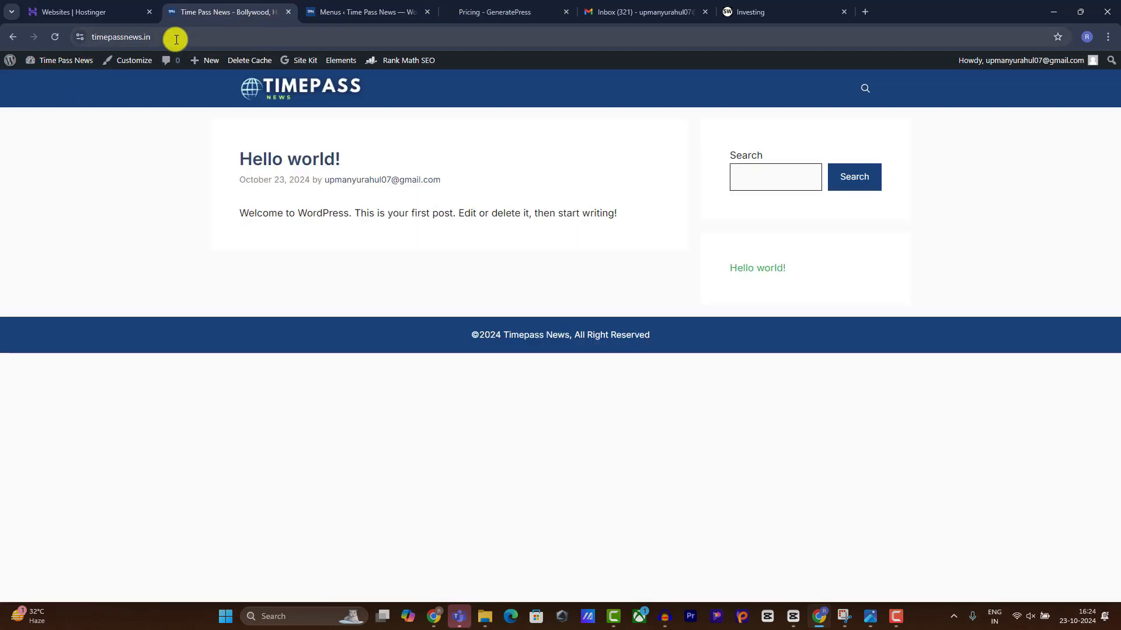
click(335, 11)
click(219, 342)
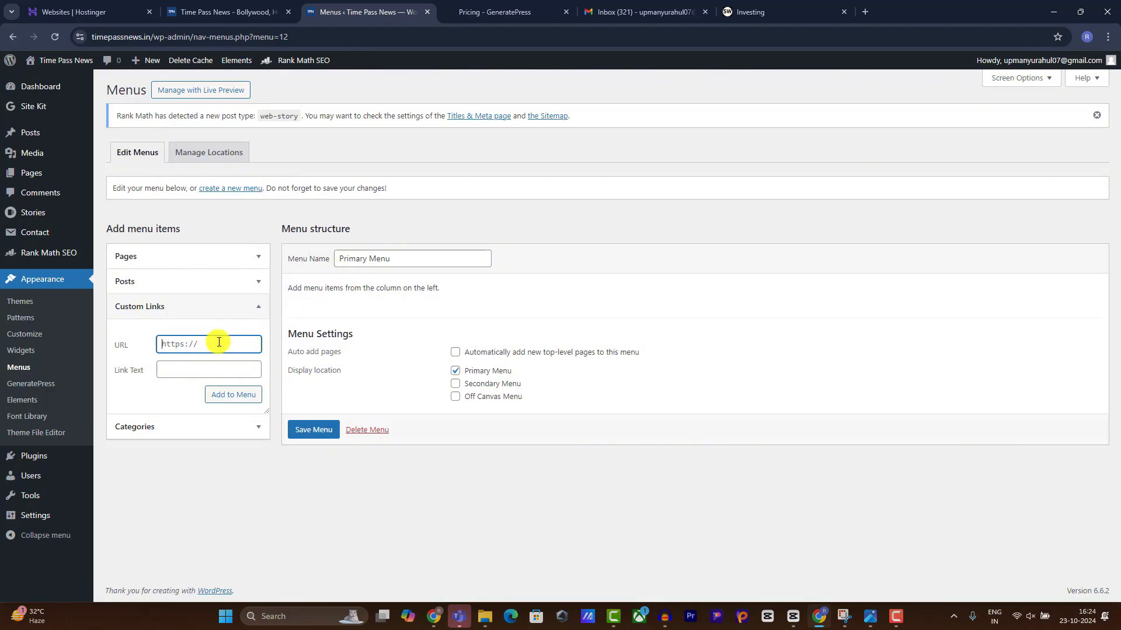
key(ctrl+v)
key(Tab)
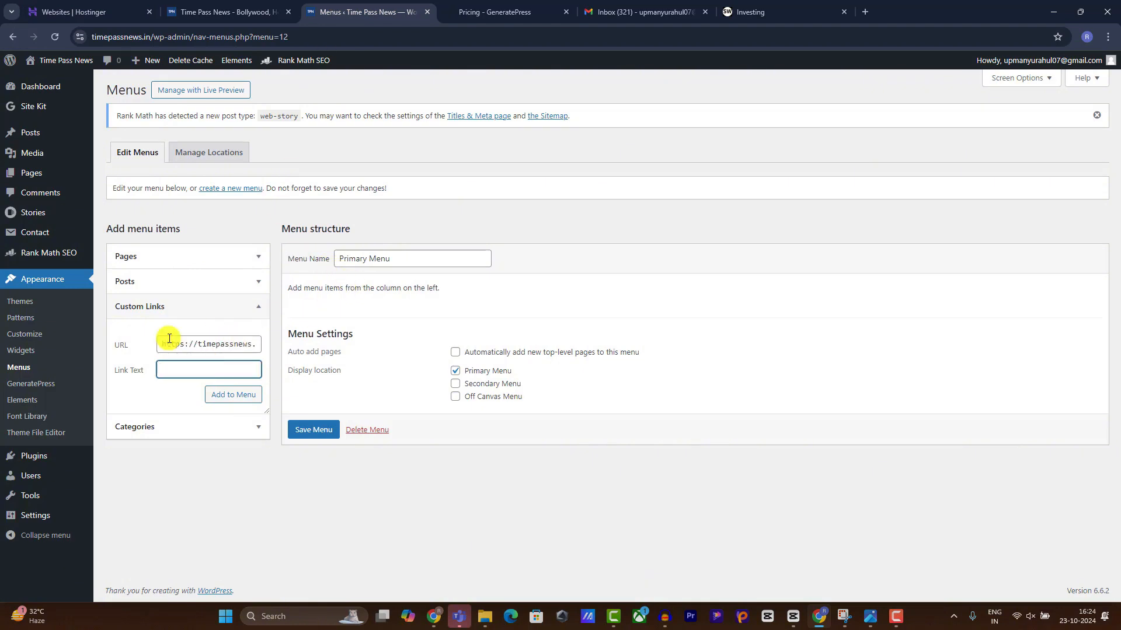
click(245, 394)
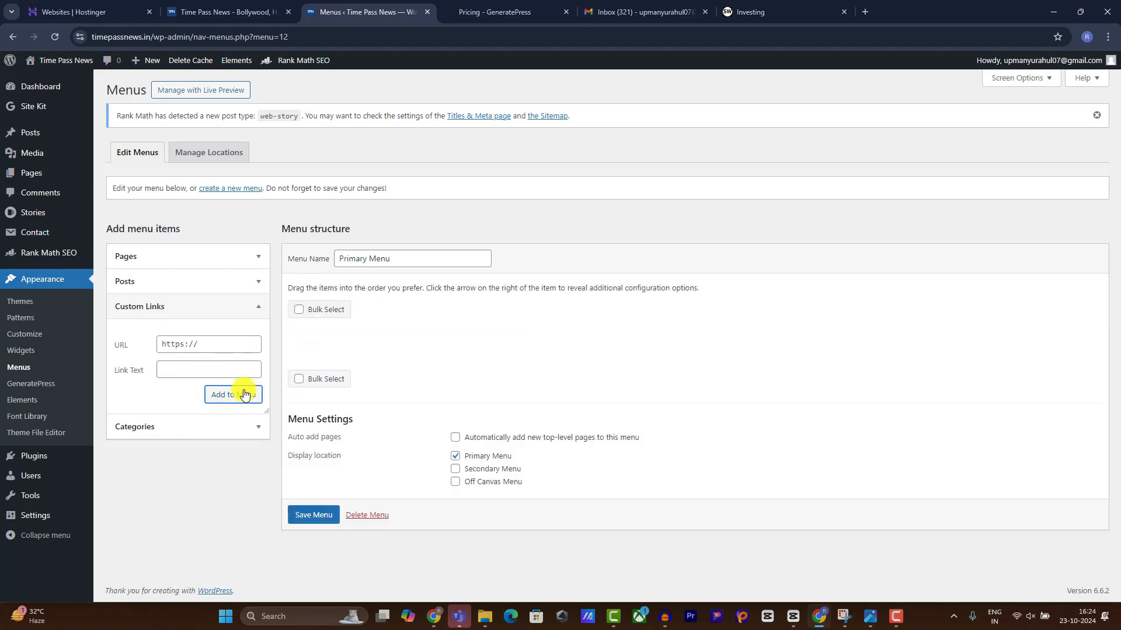
Add the Bollywood and Hollywood categories to the menu and save it.
click(179, 431)
click(171, 368)
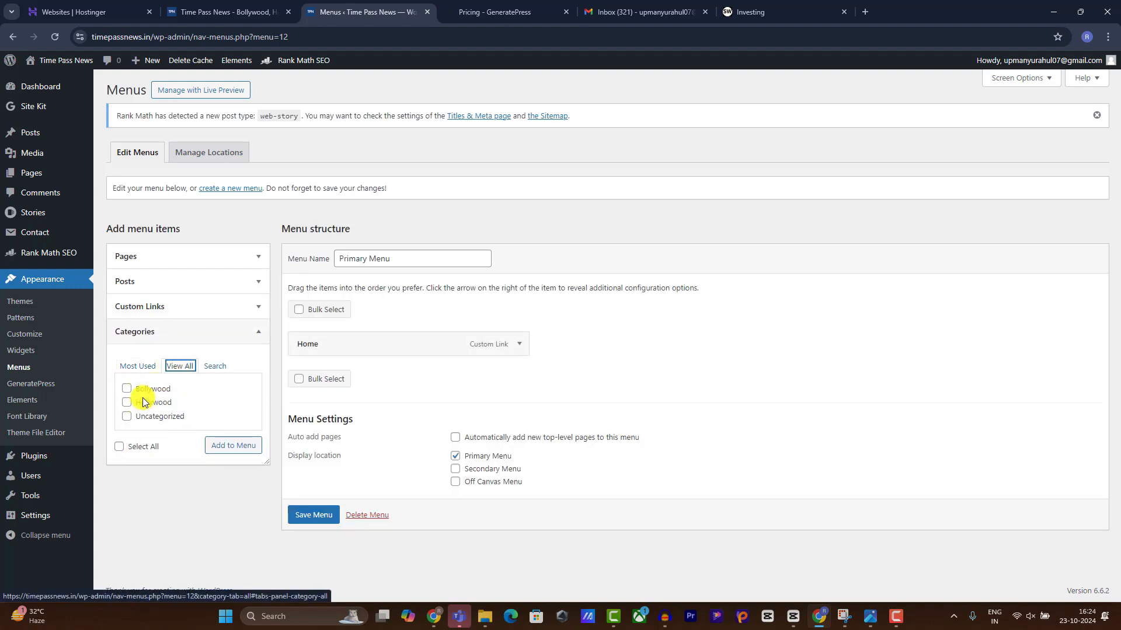
click(126, 388)
click(127, 402)
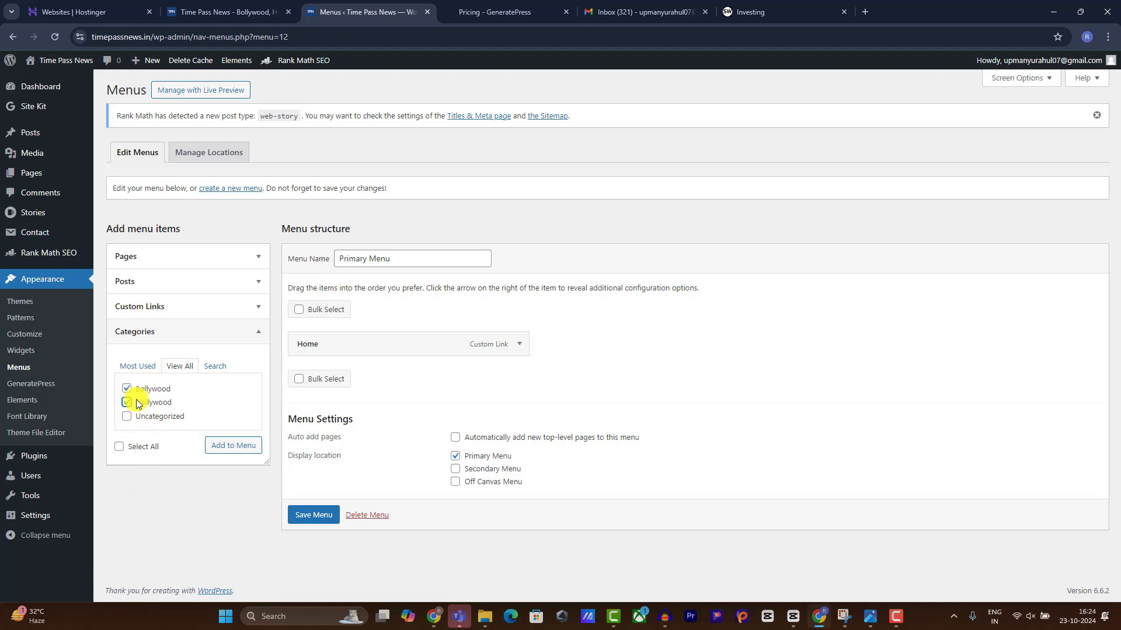
click(220, 449)
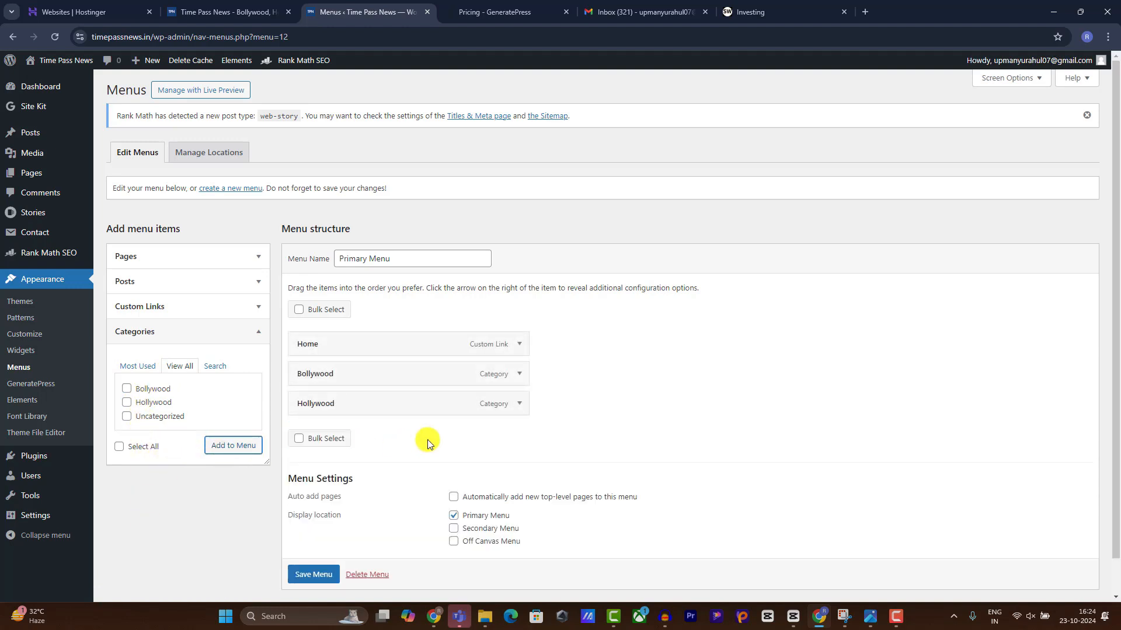
click(321, 569)
scroll(311, 573, down, 1)
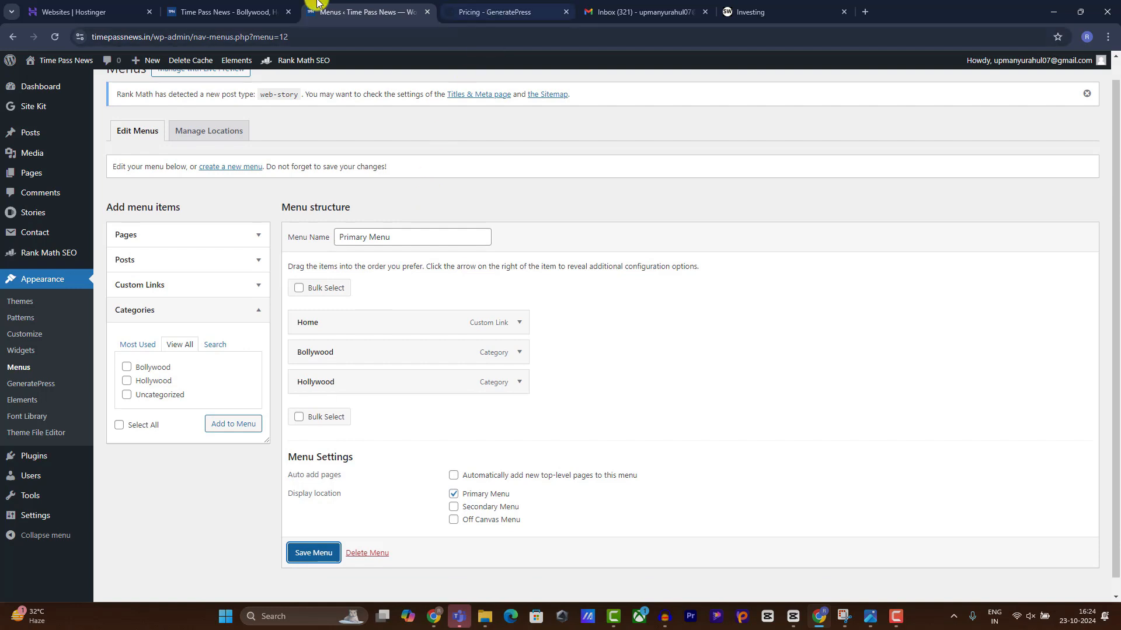
Re-save the menu and reload the live site to confirm the new header links.
click(233, 12)
click(92, 37)
click(55, 37)
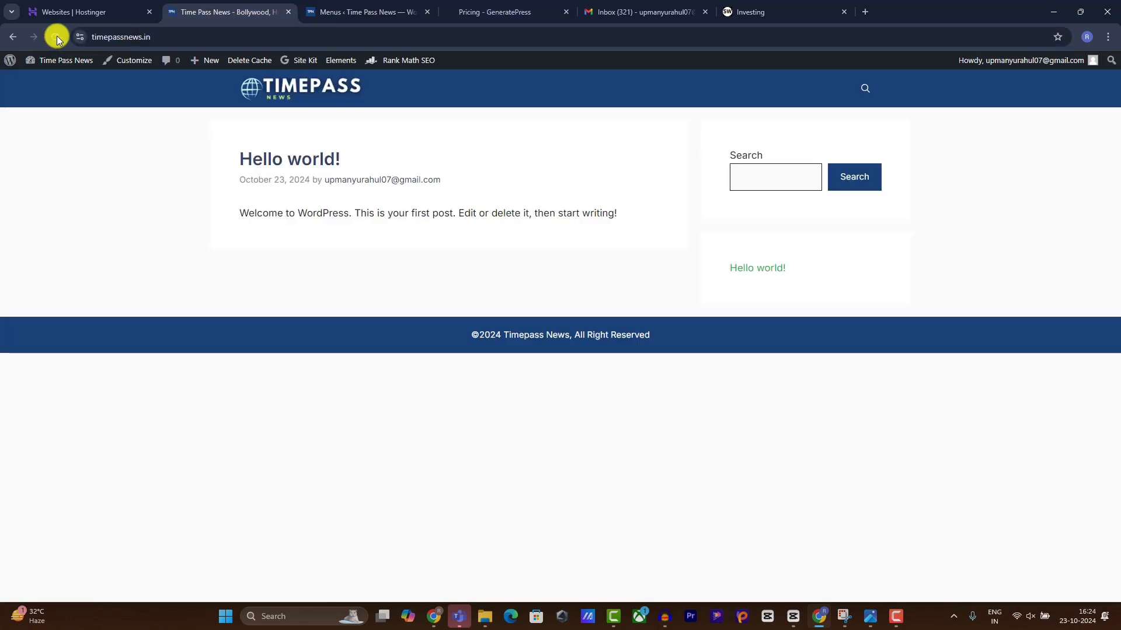
click(353, 11)
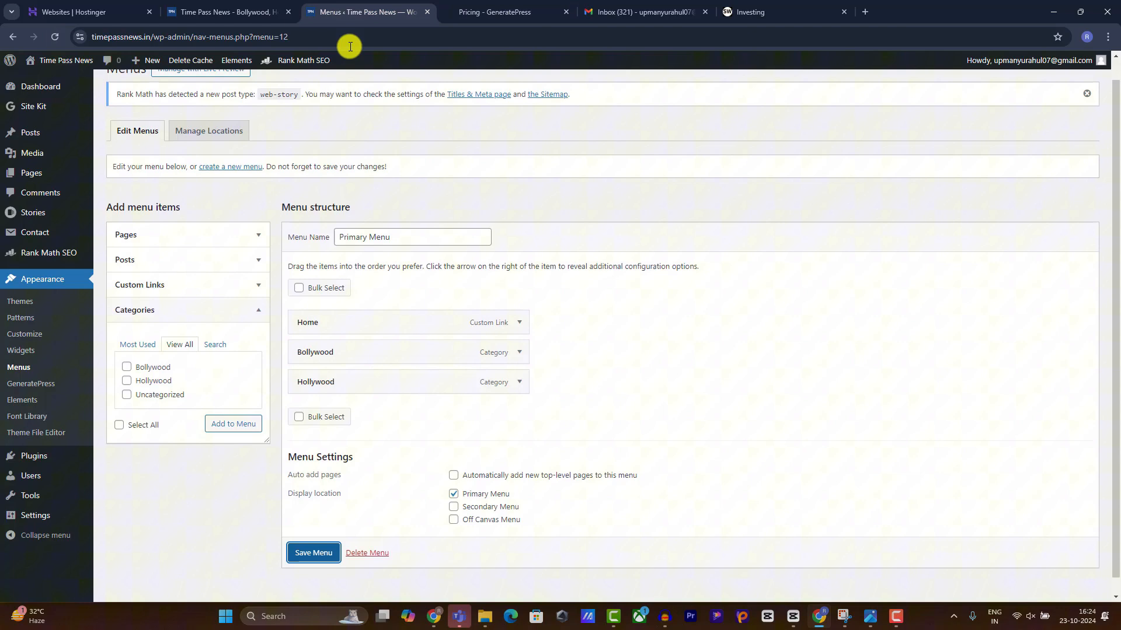
click(314, 553)
click(228, 11)
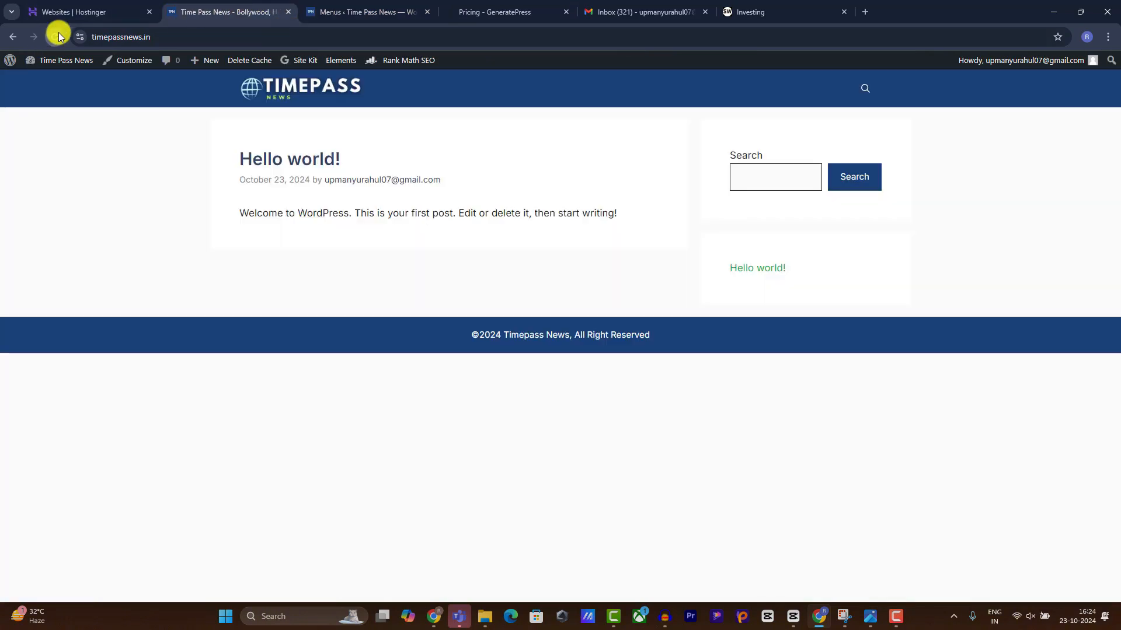
click(54, 37)
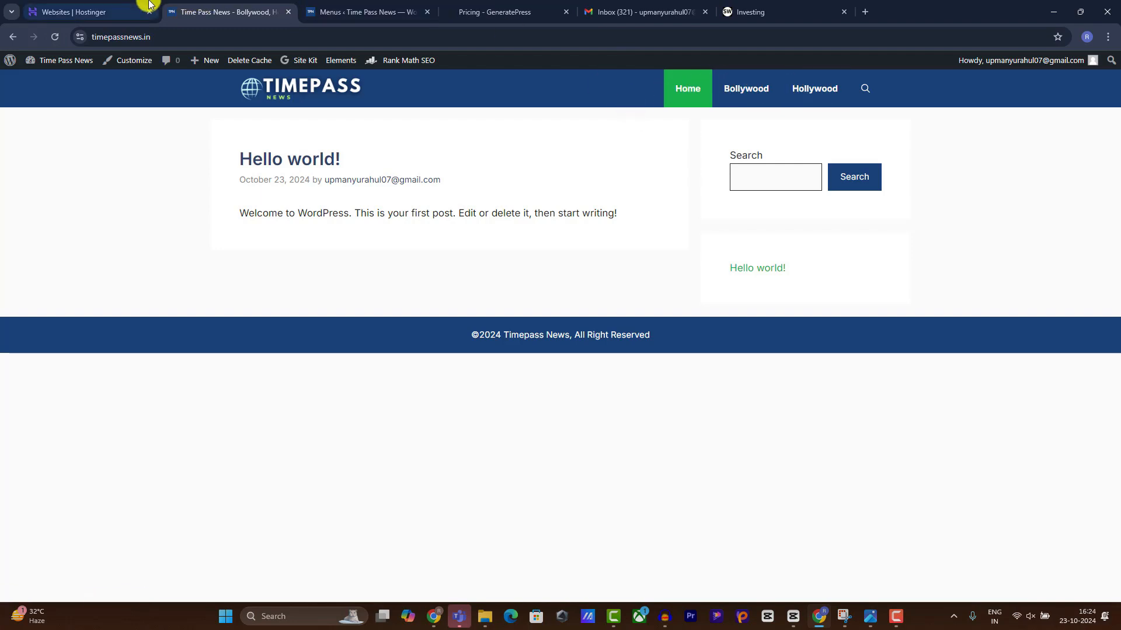
click(327, 11)
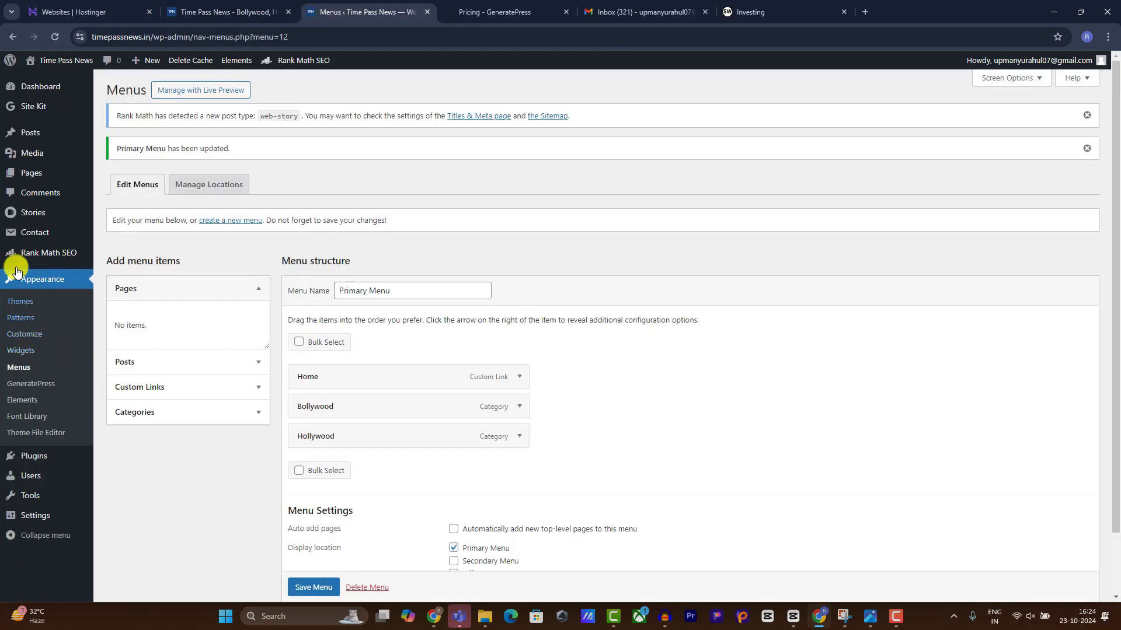
Start a new page titled About.
click(116, 194)
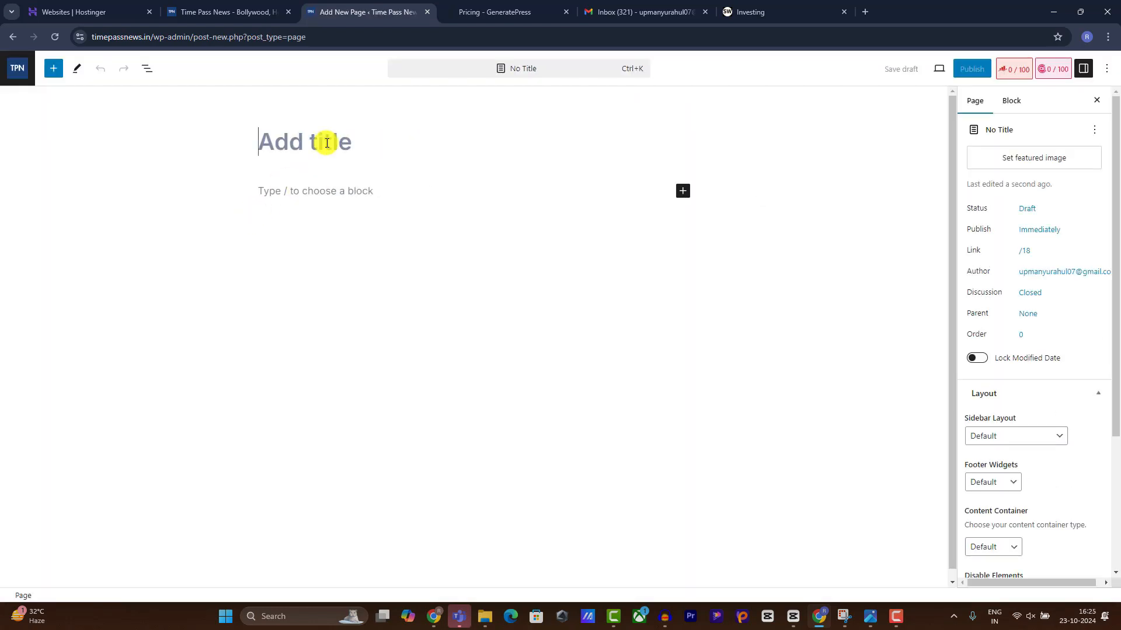
text(About)
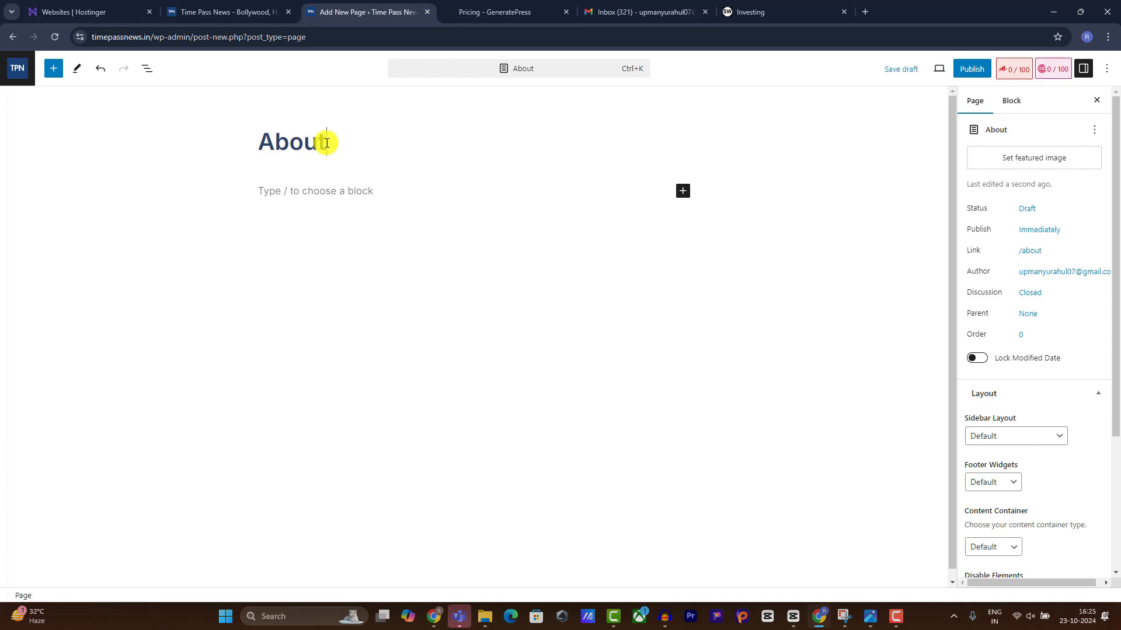
click(362, 192)
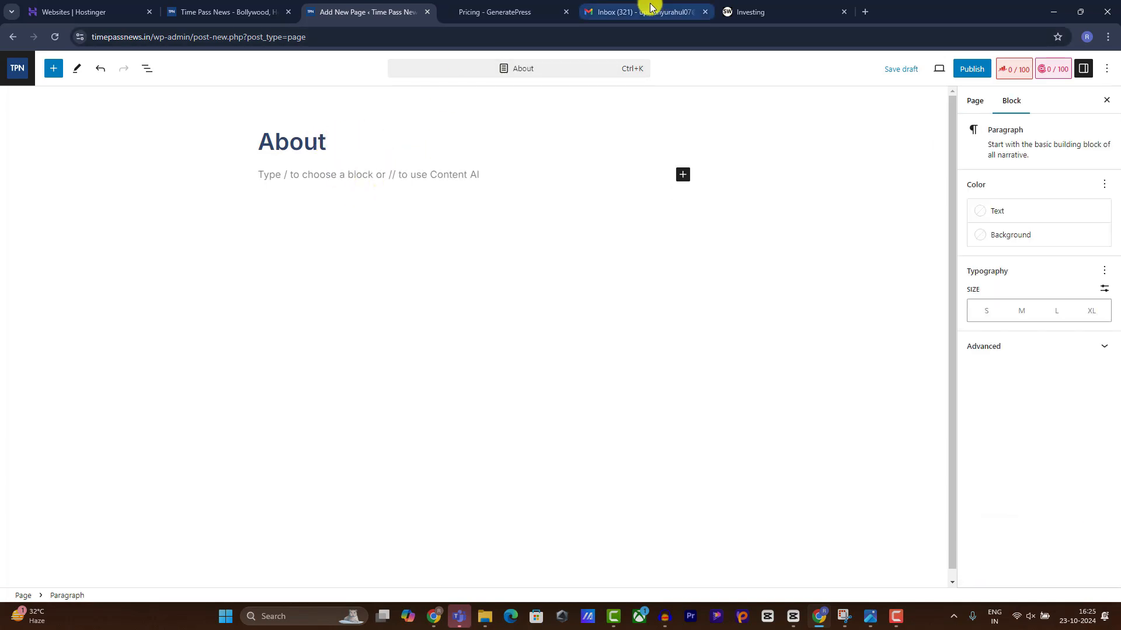
Review StockWale's About Us page and select its first paragraph for reference.
click(743, 11)
click(725, 114)
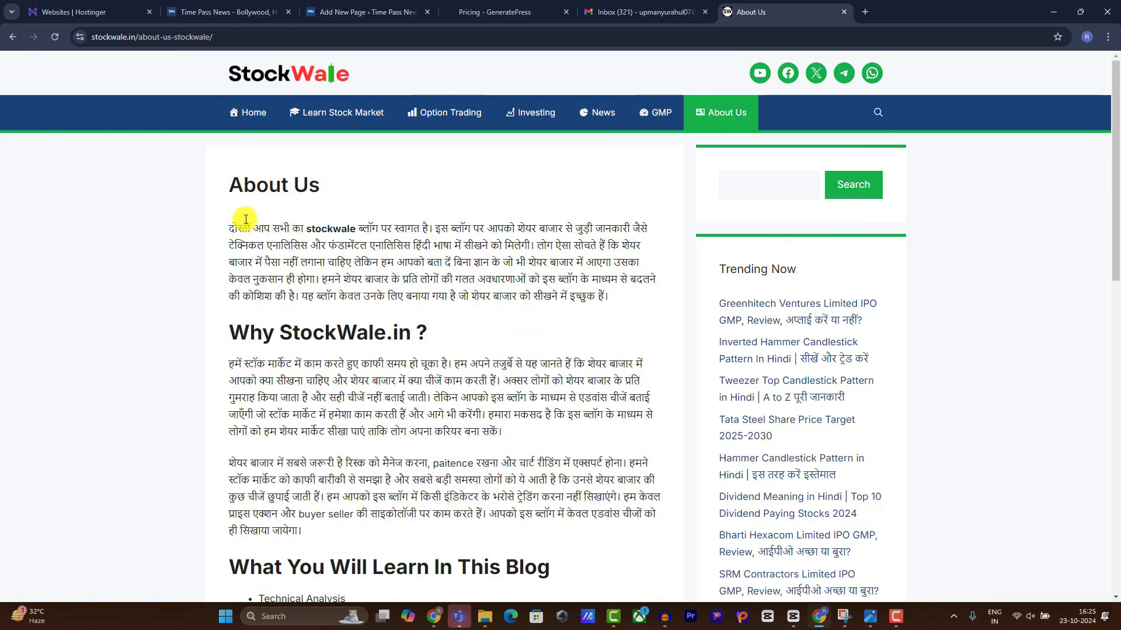
drag(230, 231, 621, 292)
scroll(569, 291, down, 5)
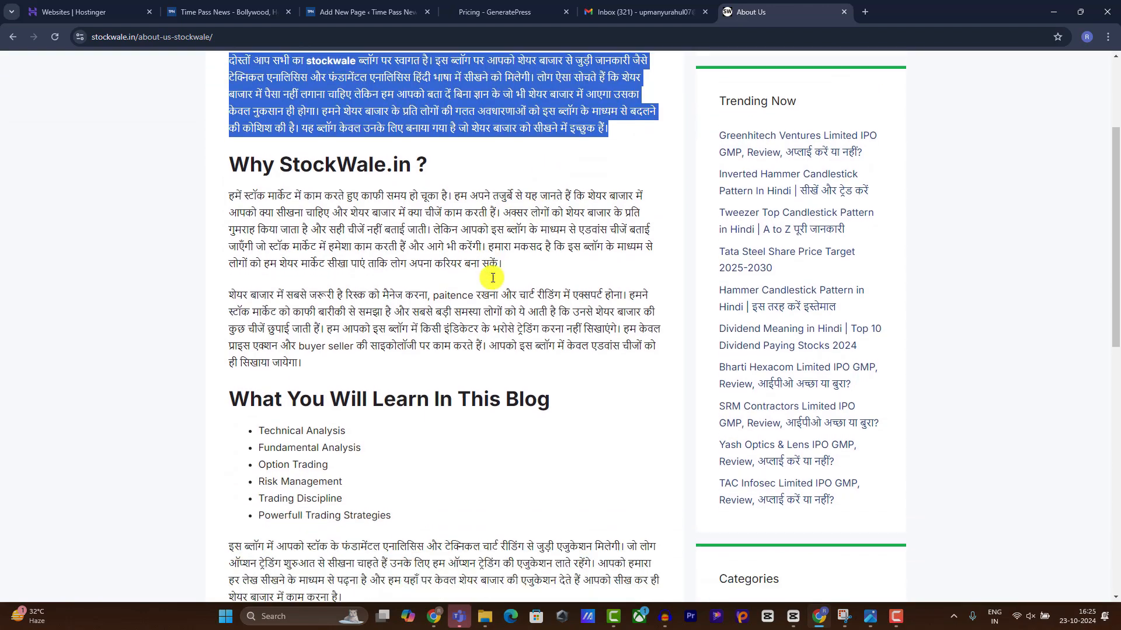
scroll(492, 271, down, 5)
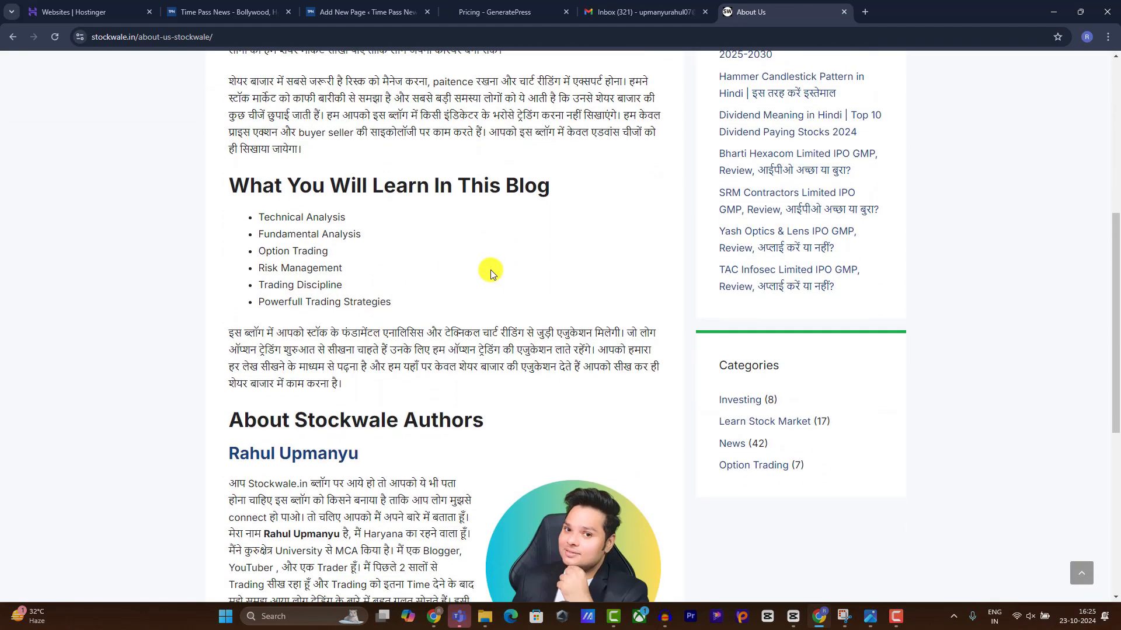
scroll(315, 368, down, 1)
scroll(324, 362, up, 2)
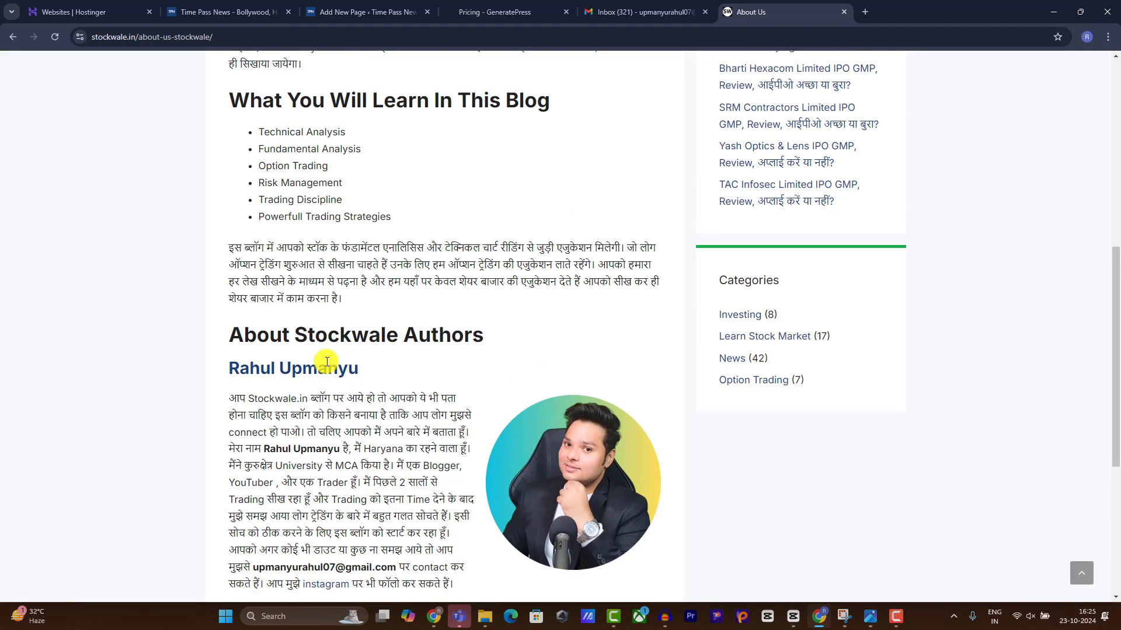
Type filler text into the About page body.
click(262, 10)
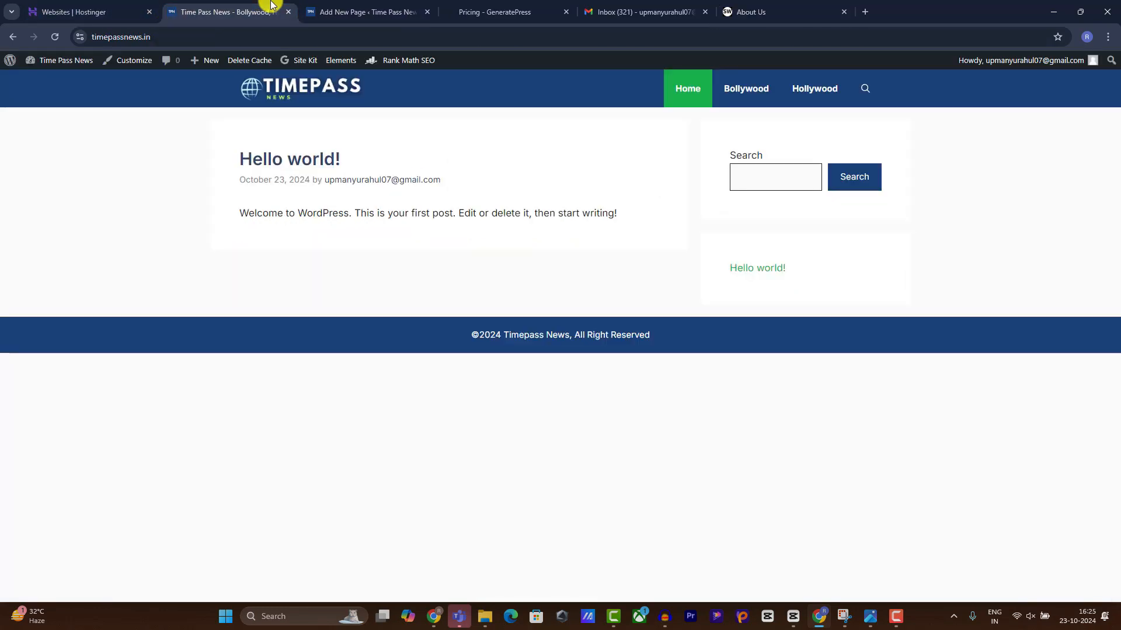
click(371, 4)
click(283, 333)
click(362, 174)
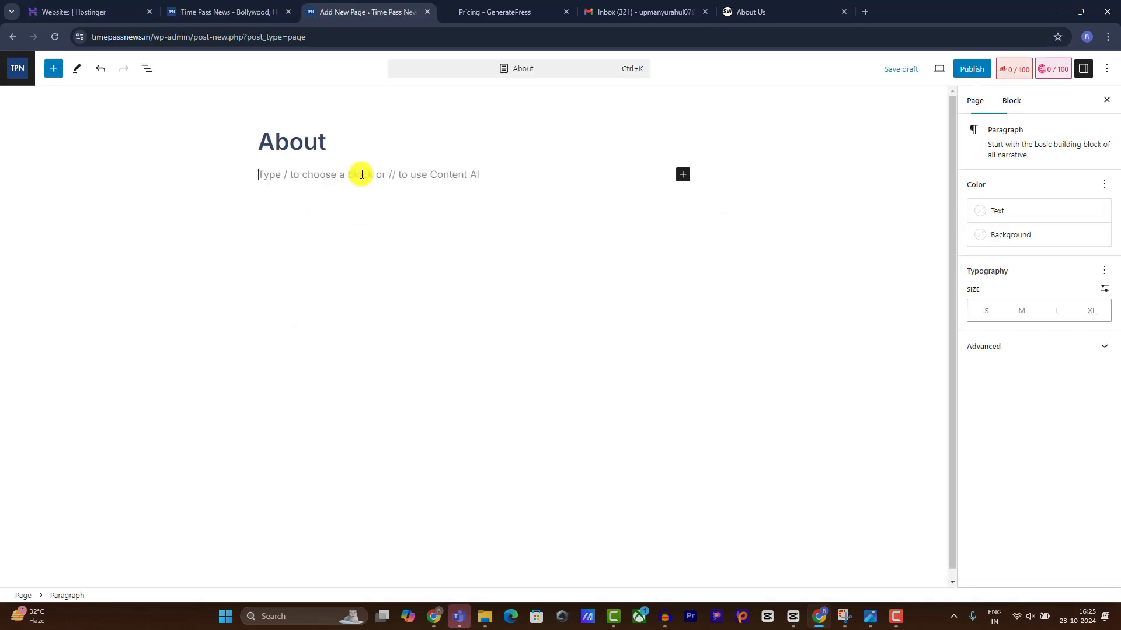
text(Hsn)
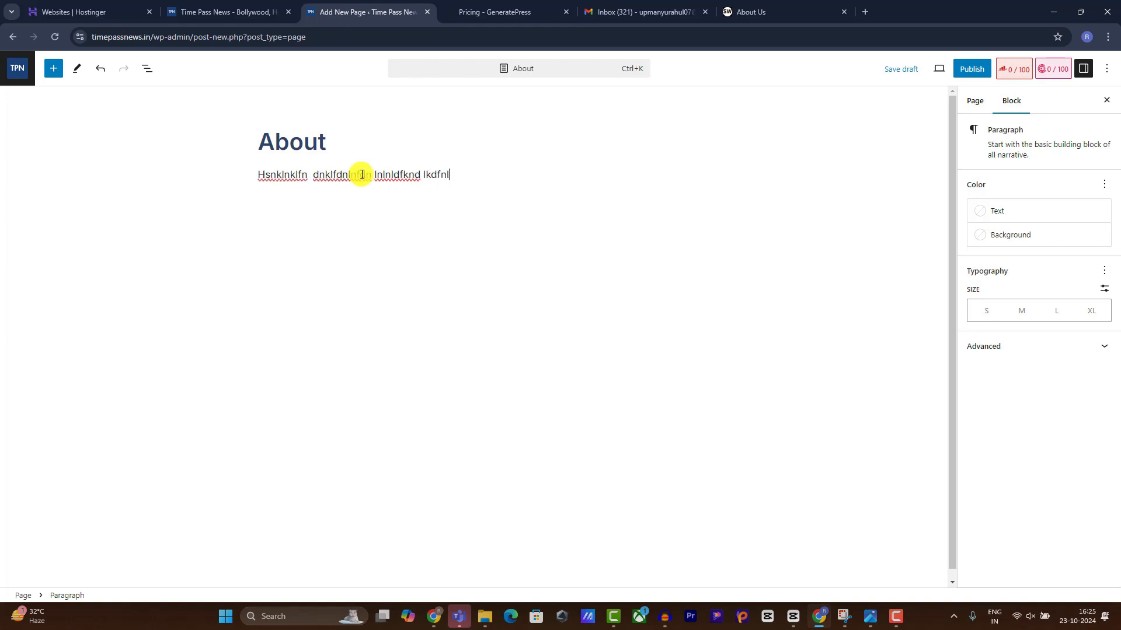
key(Return)
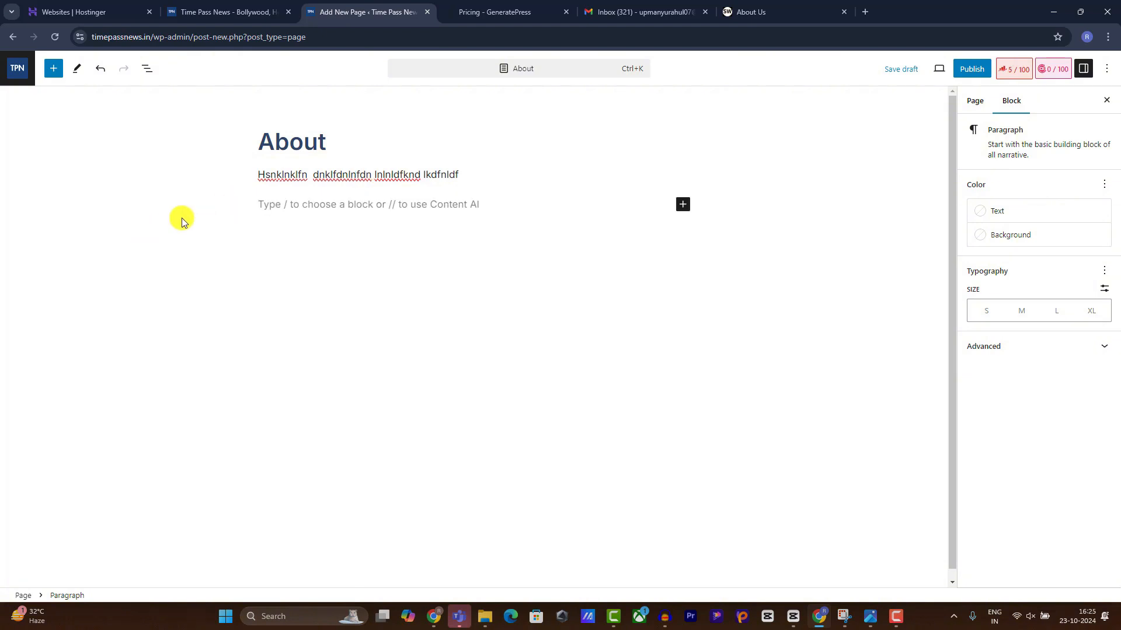
Add a bold heading and a paragraph below it, then publish the About page.
click(682, 204)
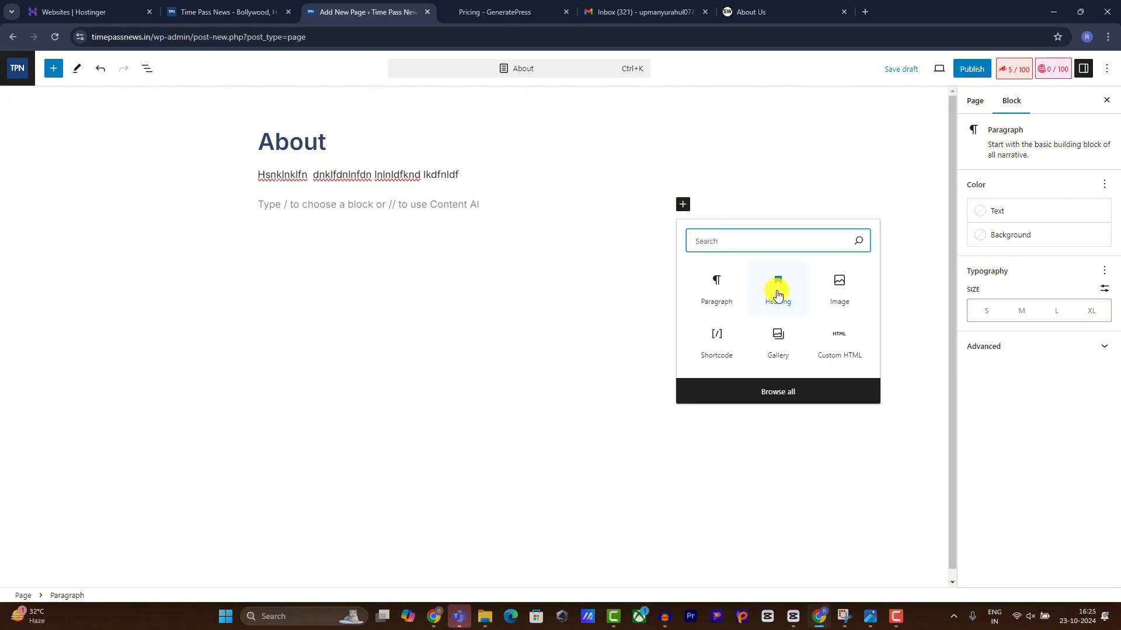
click(775, 290)
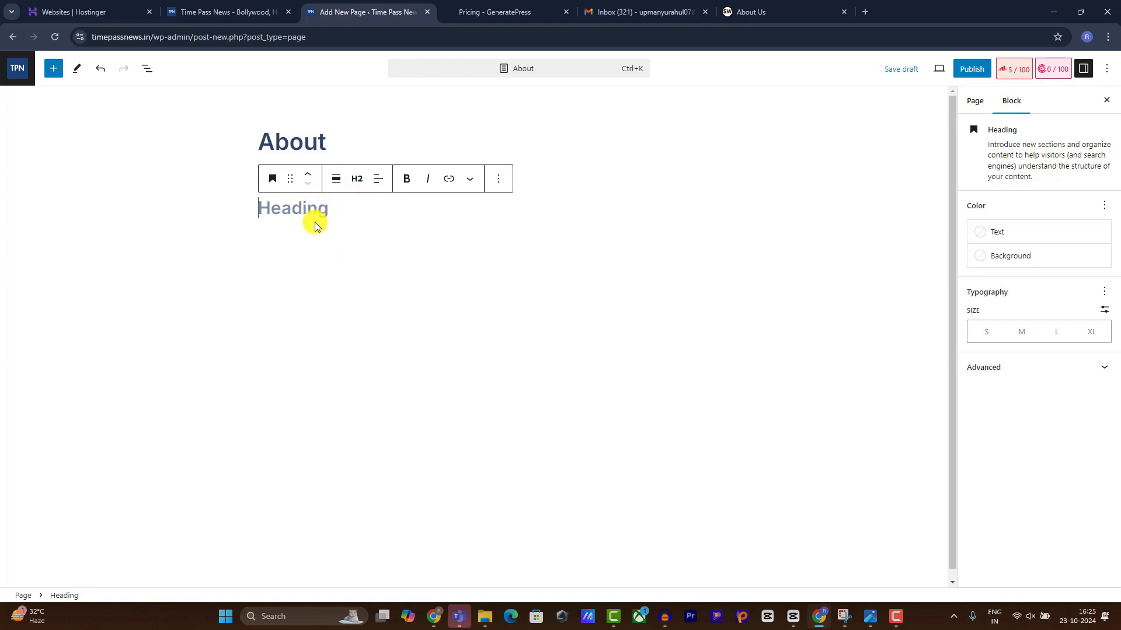
click(407, 179)
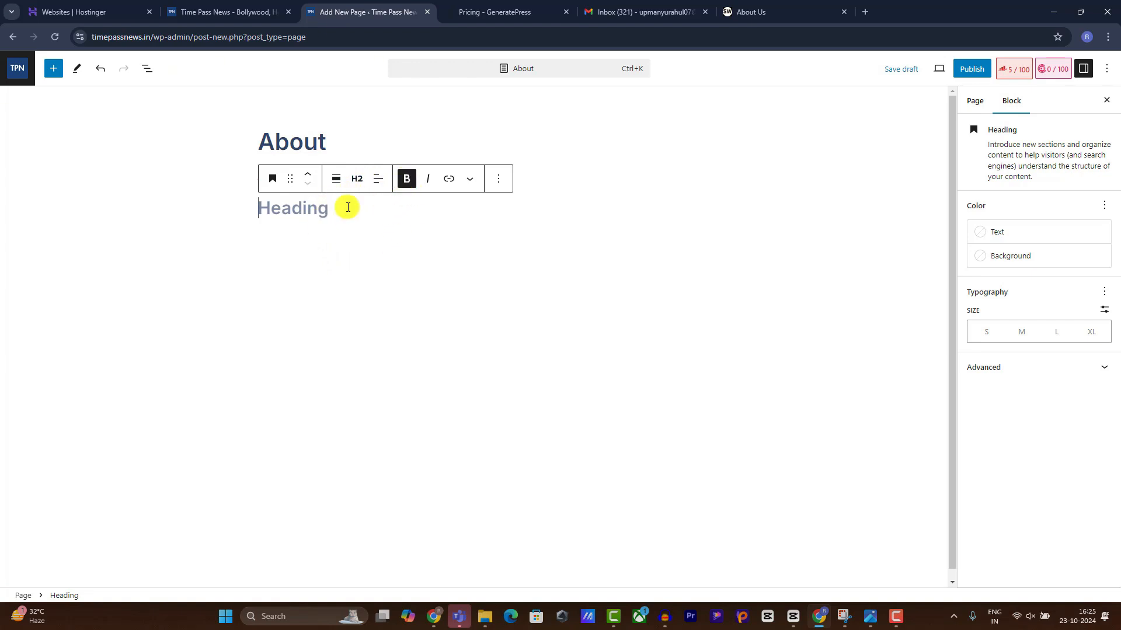
text(About M)
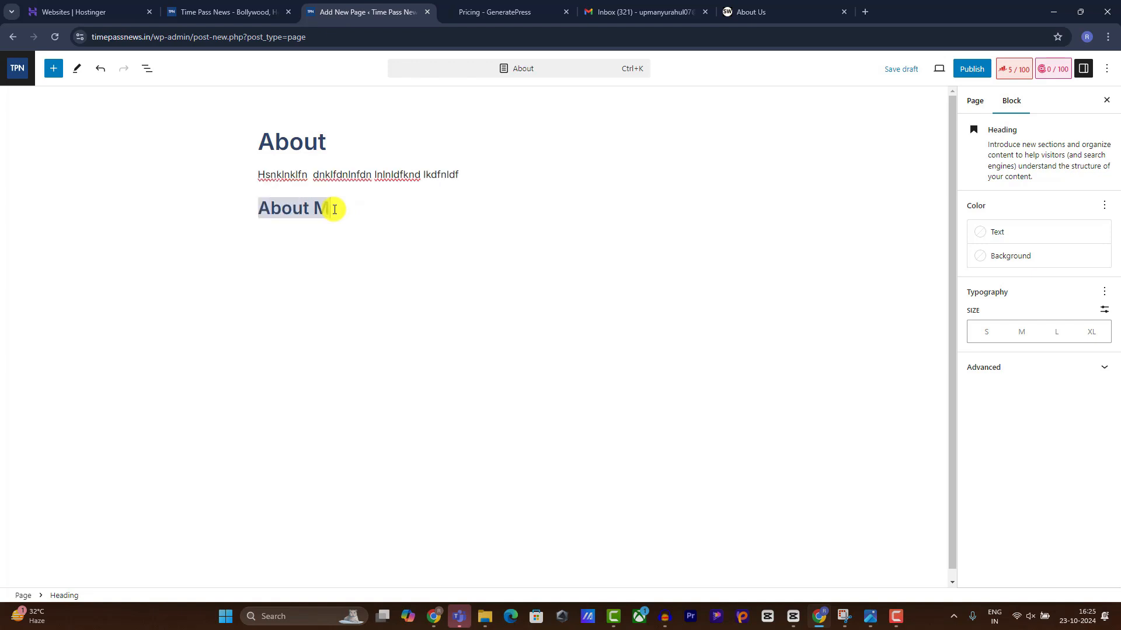
key(Return)
text(snnsfdpd)
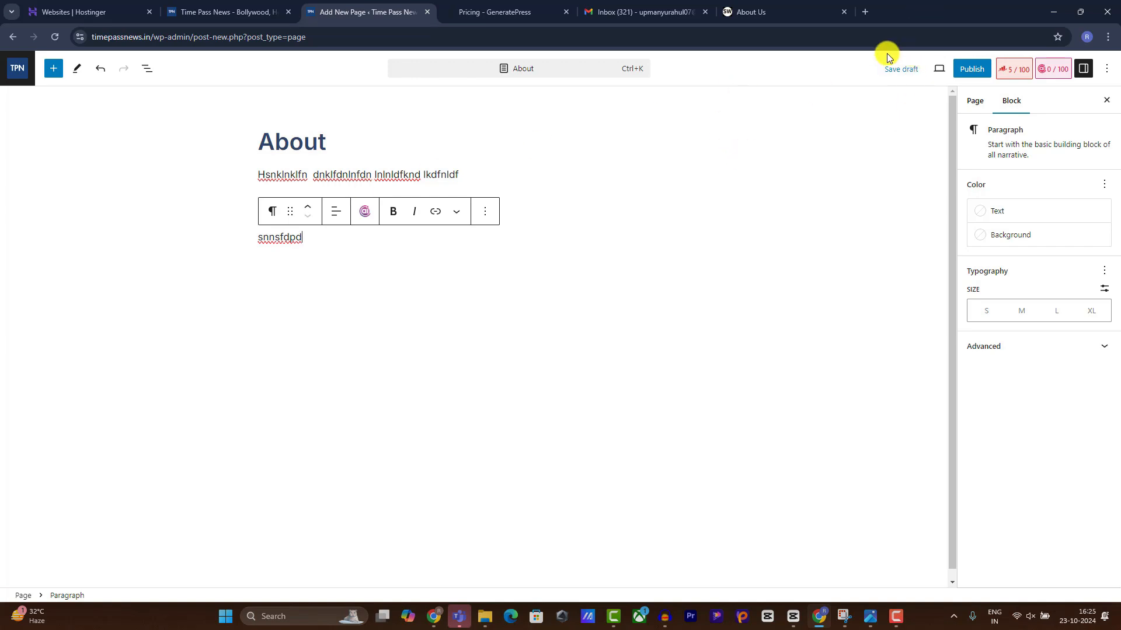
click(967, 73)
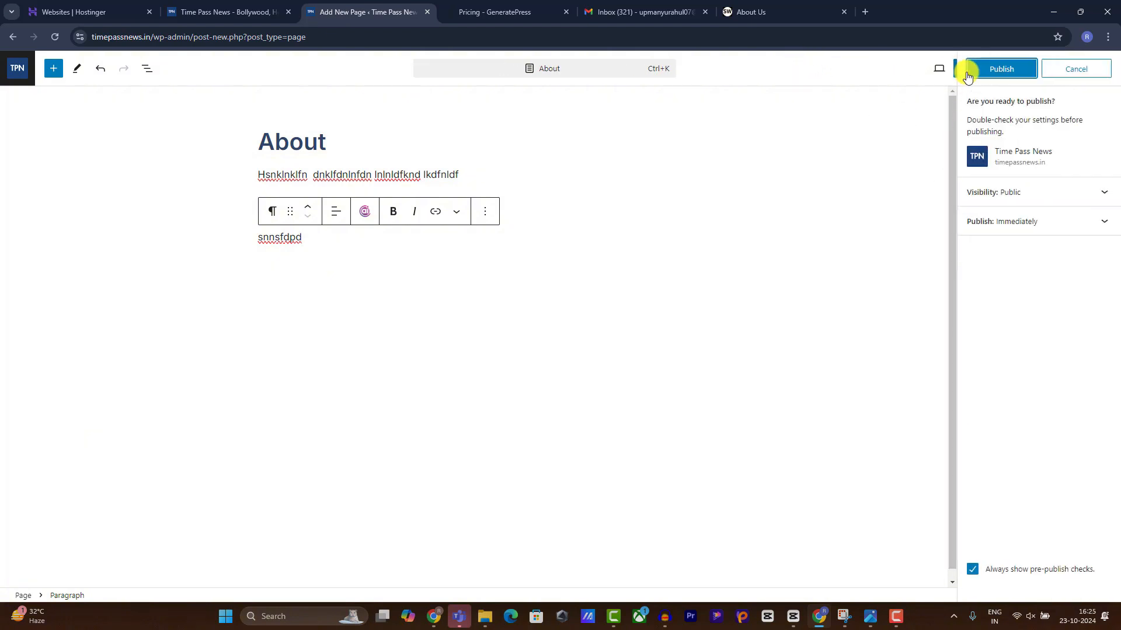
click(999, 72)
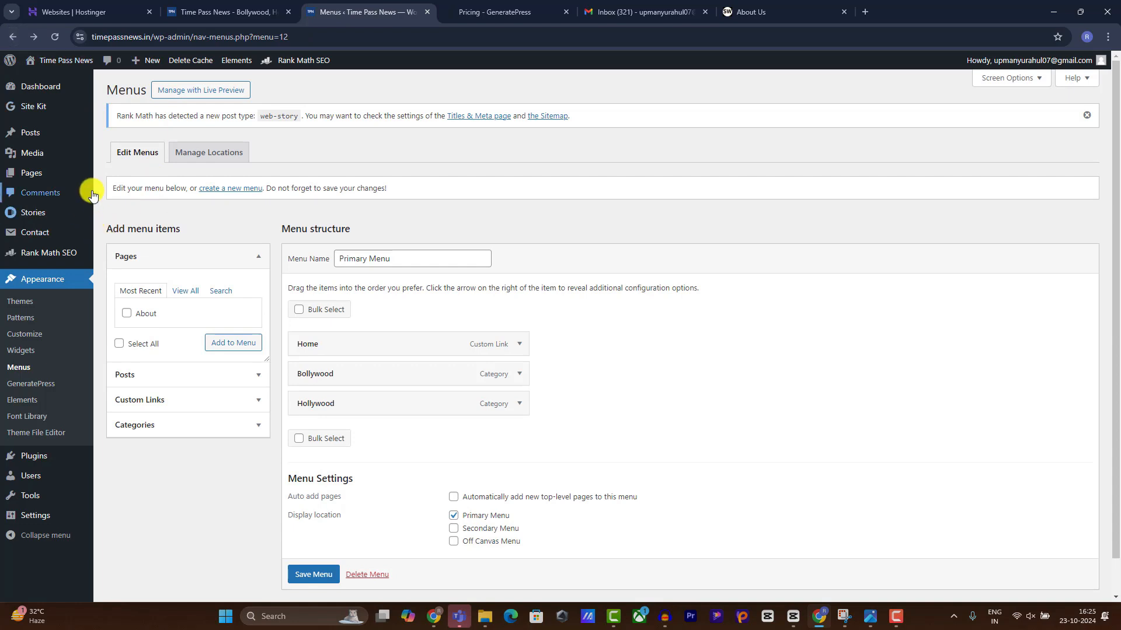
Copy the Contact form 1 shortcode from the Contact Forms list.
mouse_move(39, 237)
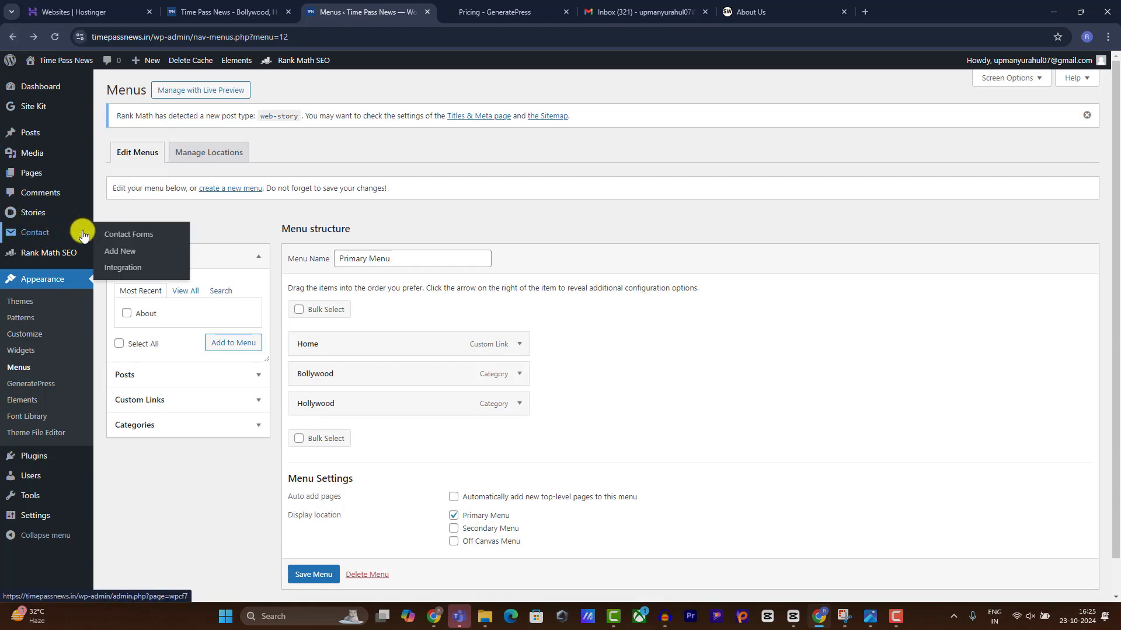
click(113, 239)
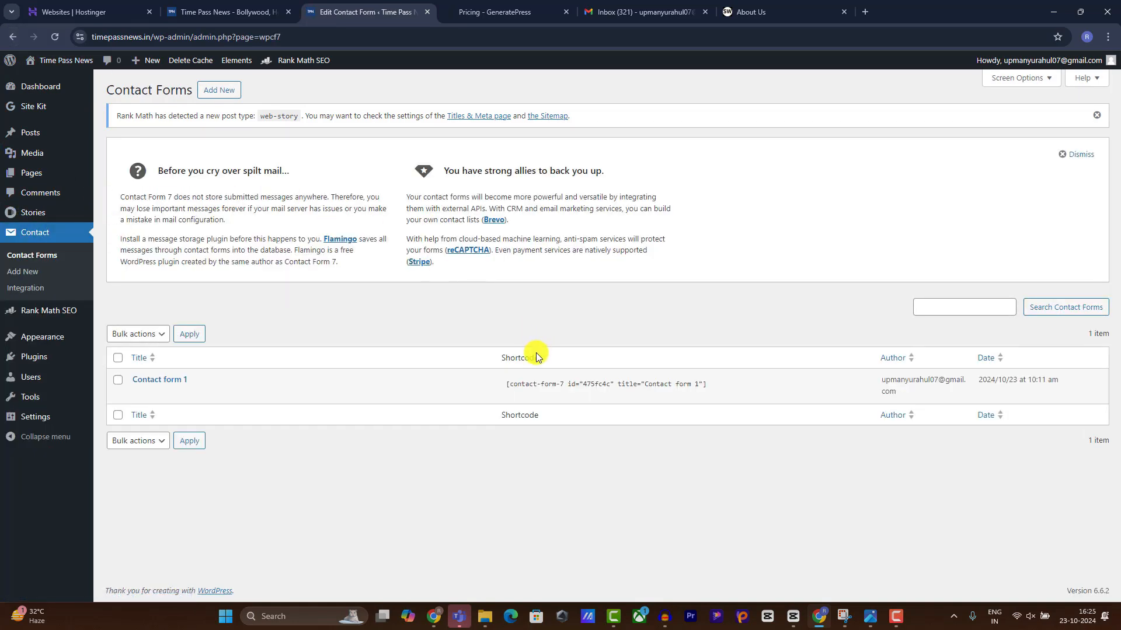
click(540, 377)
right_click(540, 377)
click(555, 387)
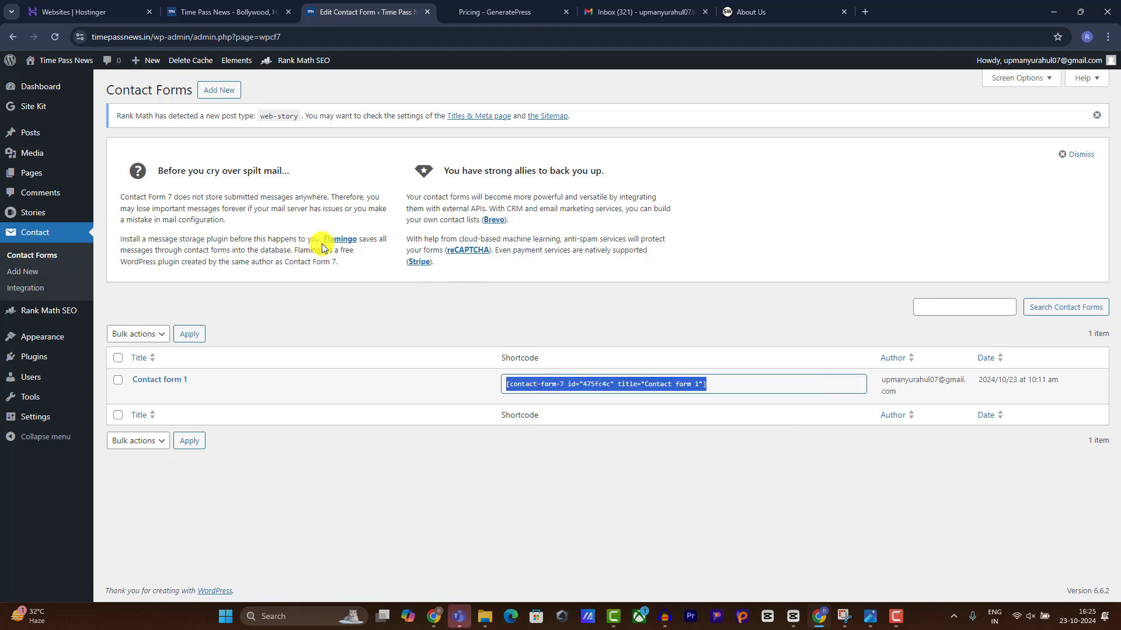
Start a new page titled Contact.
mouse_move(34, 173)
click(138, 190)
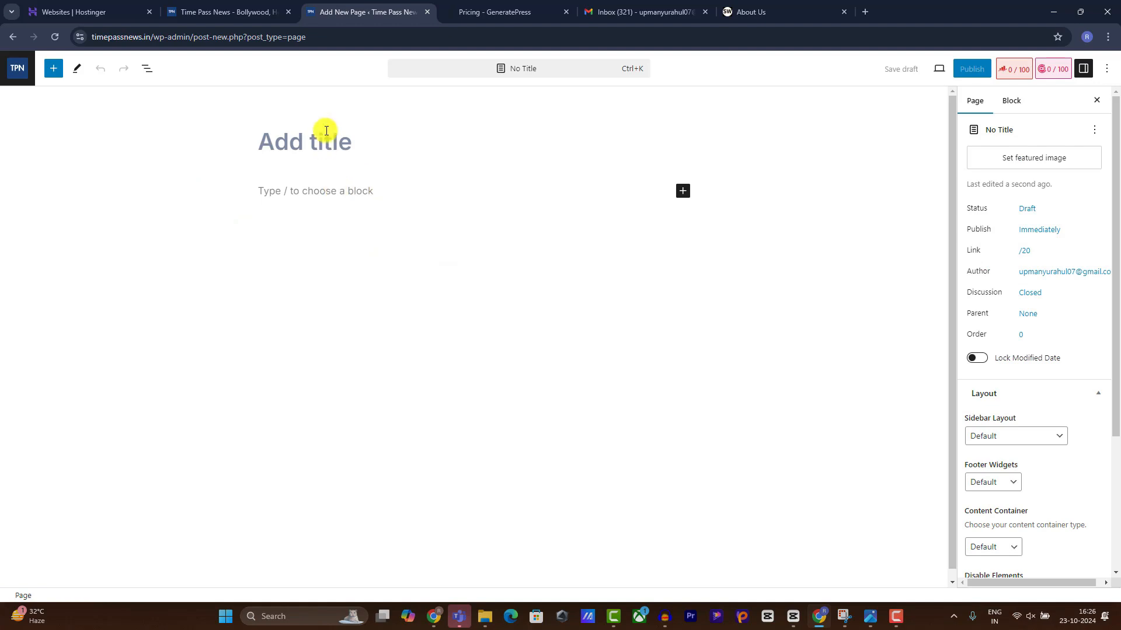
text(Contact)
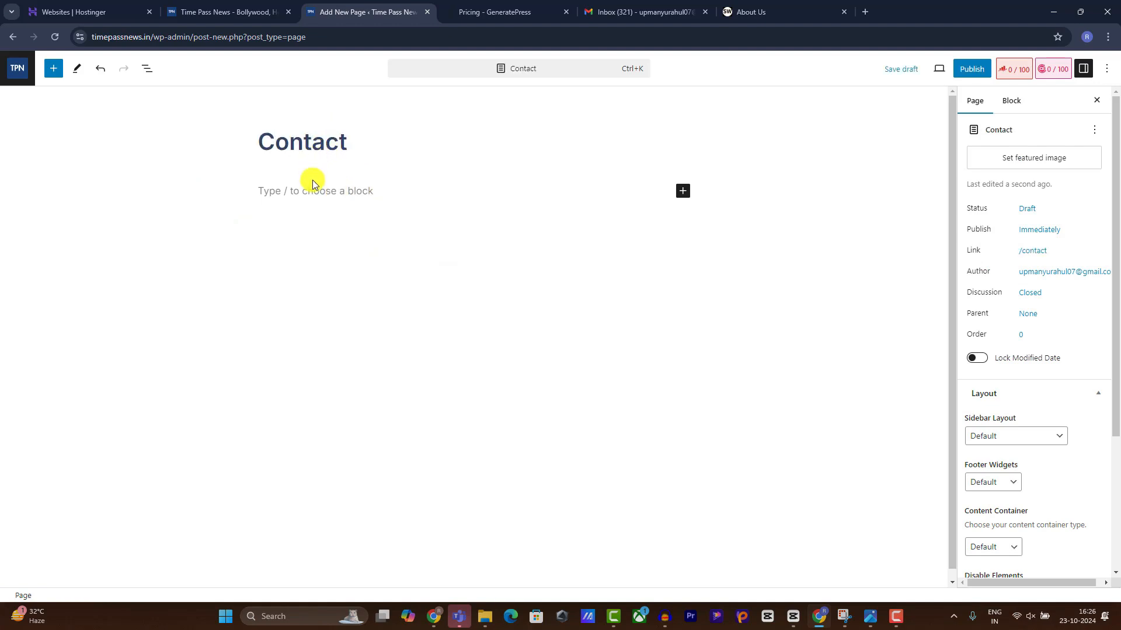
click(313, 191)
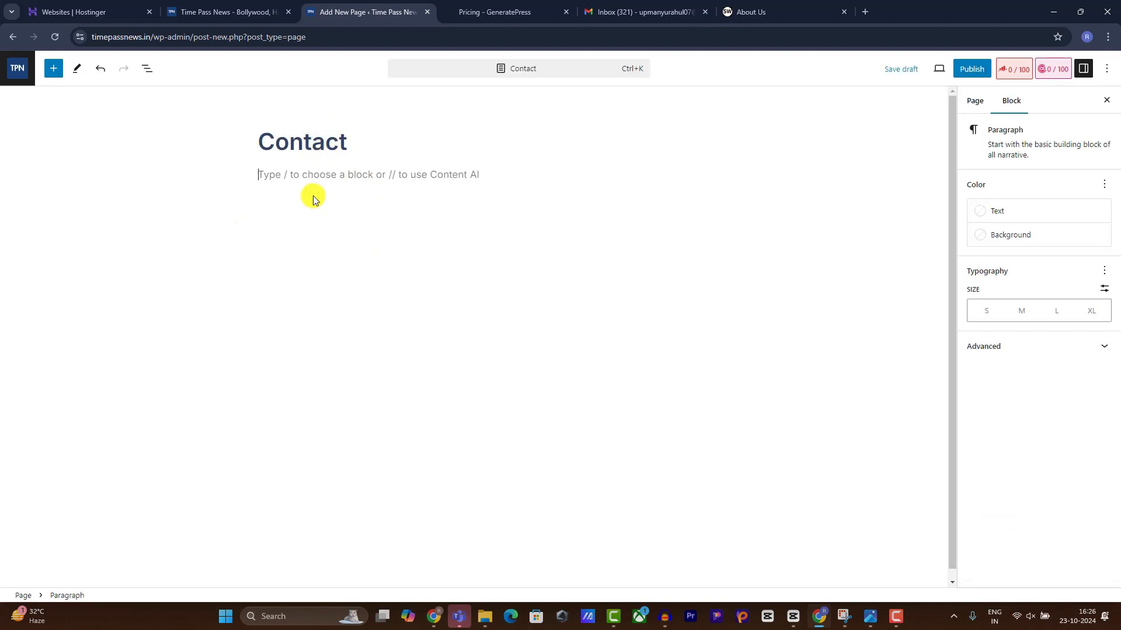
Switch back to StockWale's About Us page and scroll it.
click(765, 10)
scroll(566, 128, up, 2)
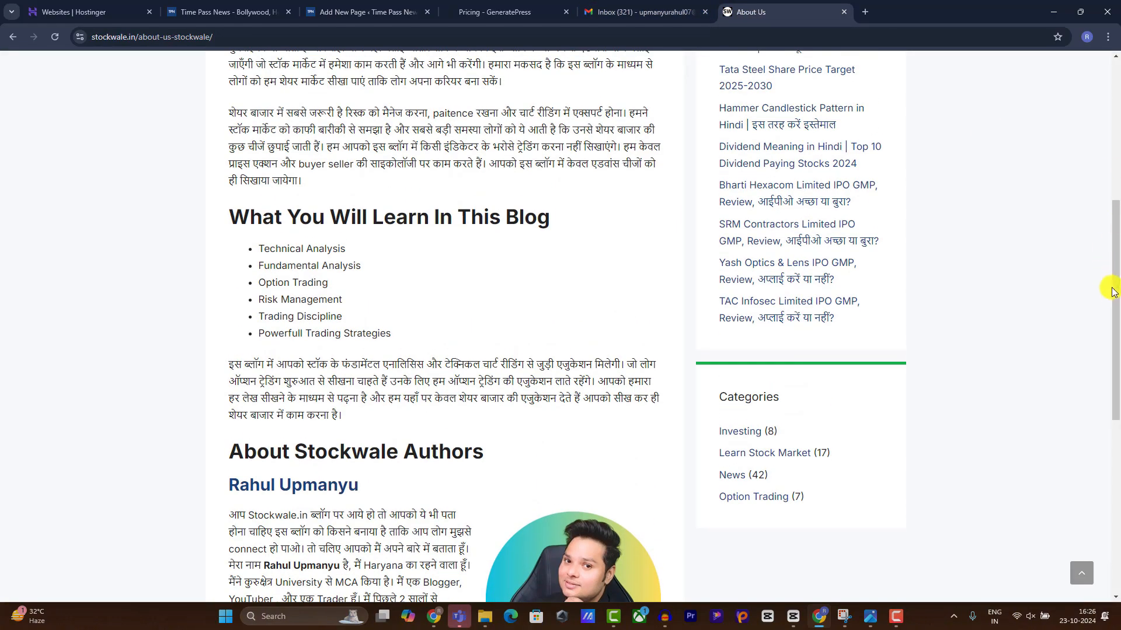
drag(1114, 287, 1117, 65)
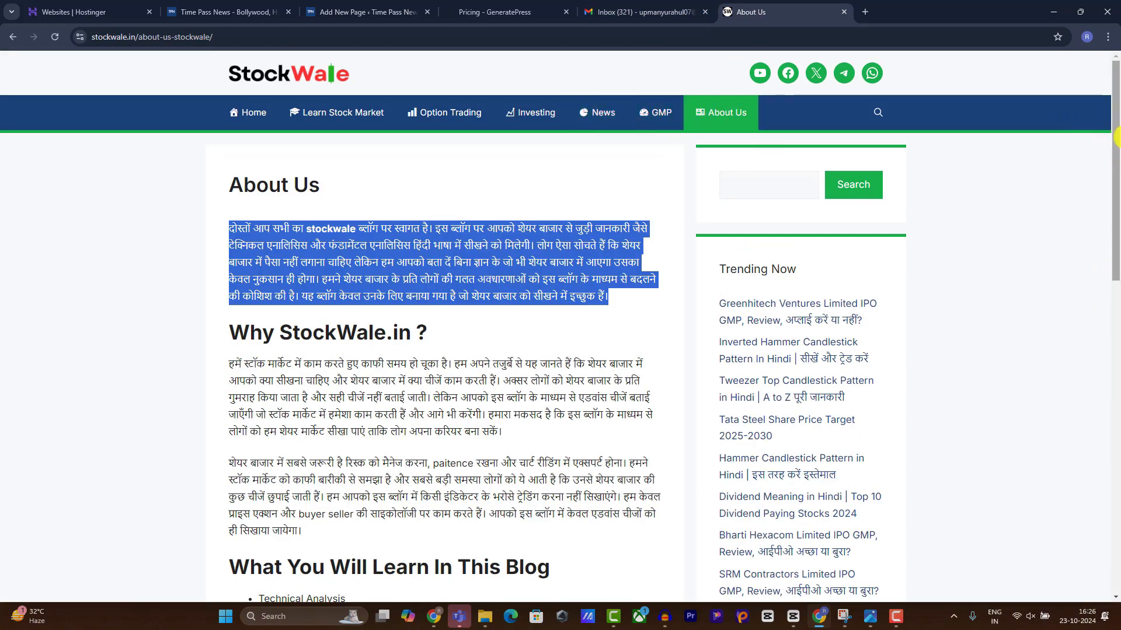
Open StockWale's Contact page, select its intro paragraph and scroll down to its form.
drag(1115, 140, 1115, 452)
click(741, 583)
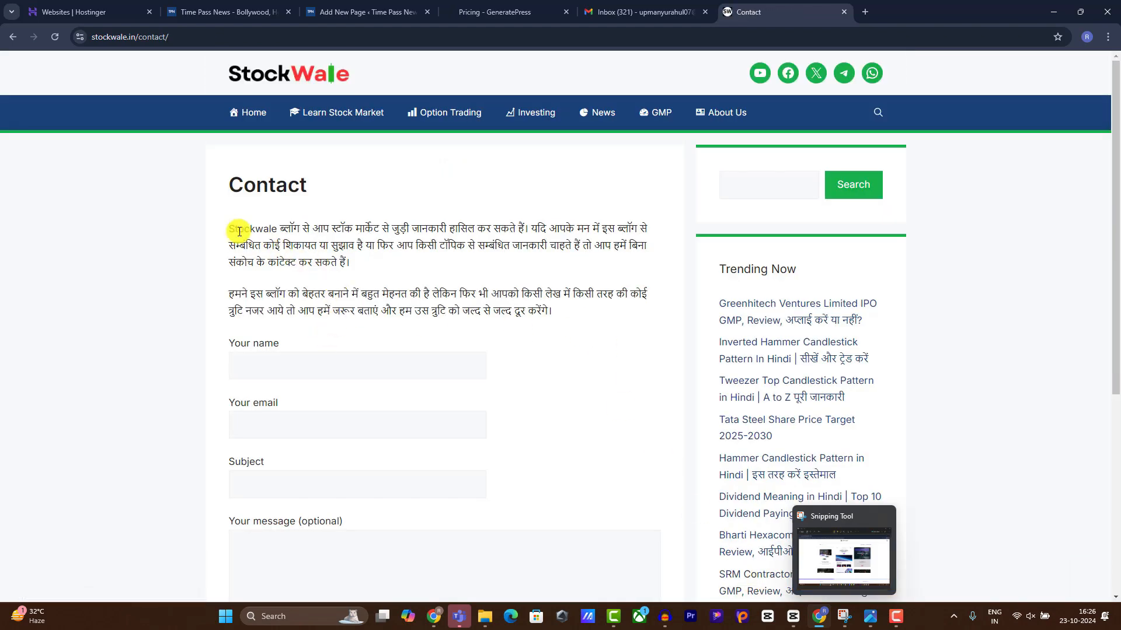
drag(225, 231, 401, 257)
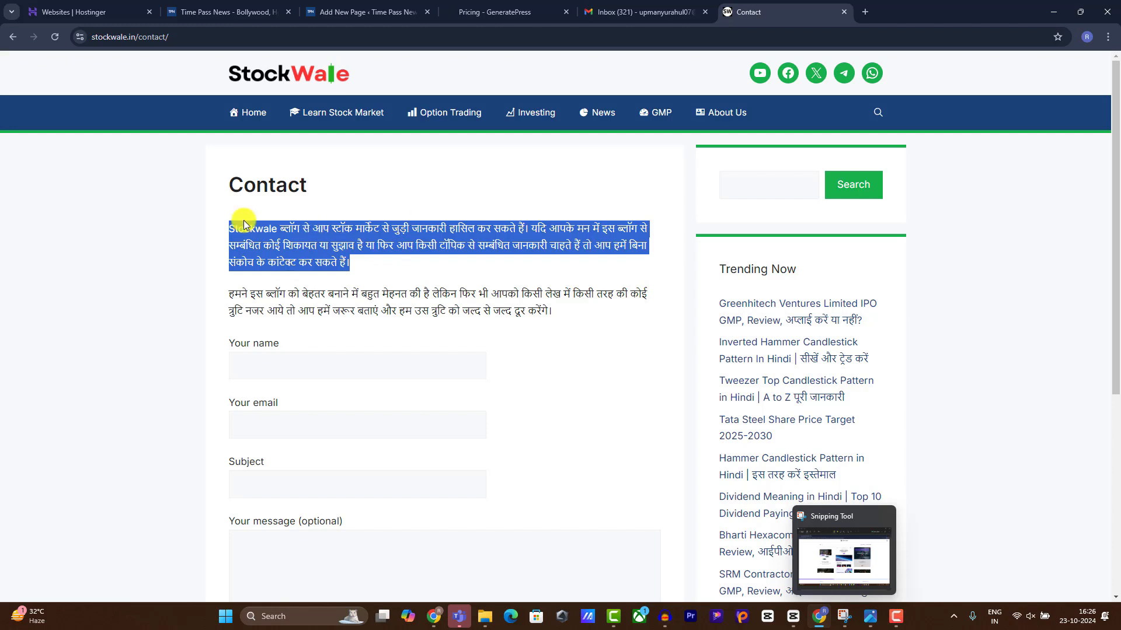
scroll(280, 412, down, 1)
scroll(280, 411, down, 3)
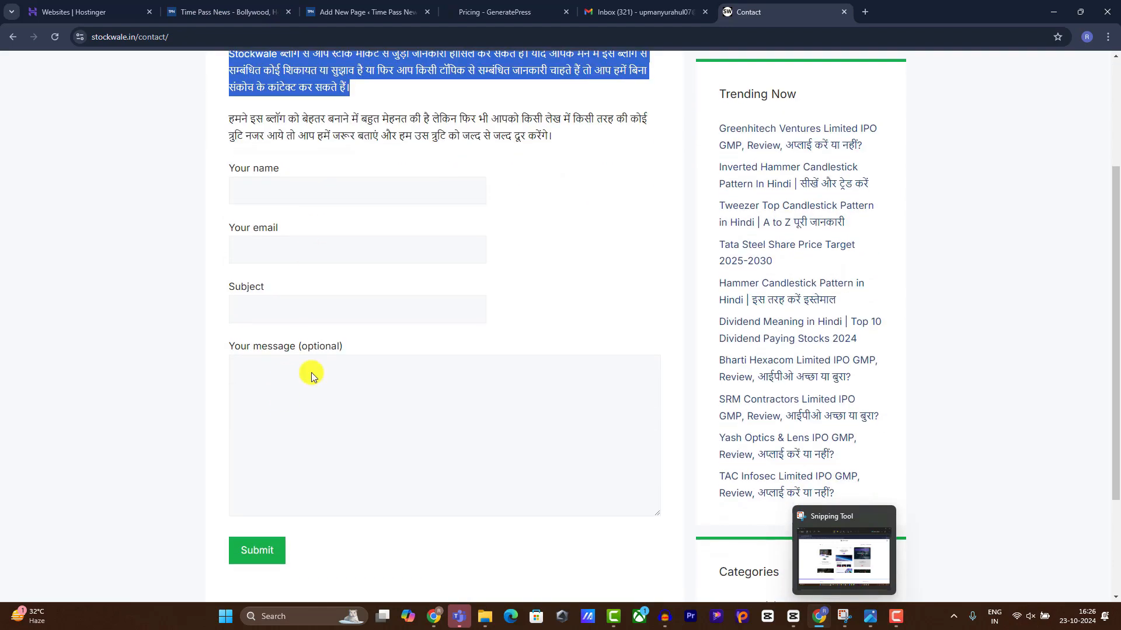
In the Contact page, type the line 'xcf' and insert a Shortcode block below it.
click(206, 5)
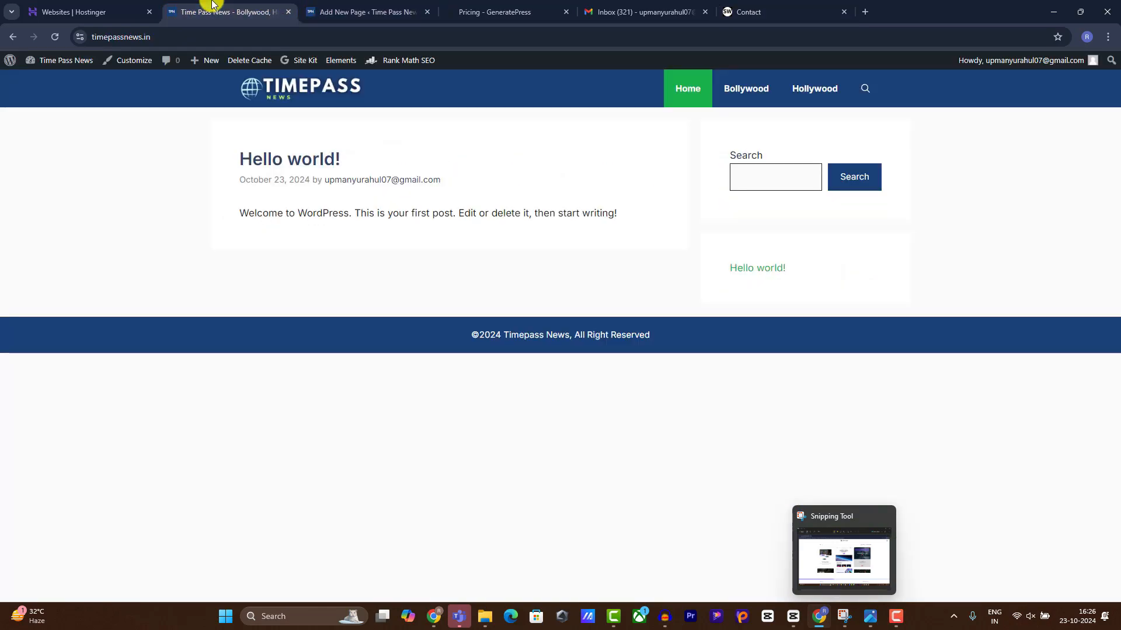
click(383, 7)
click(274, 177)
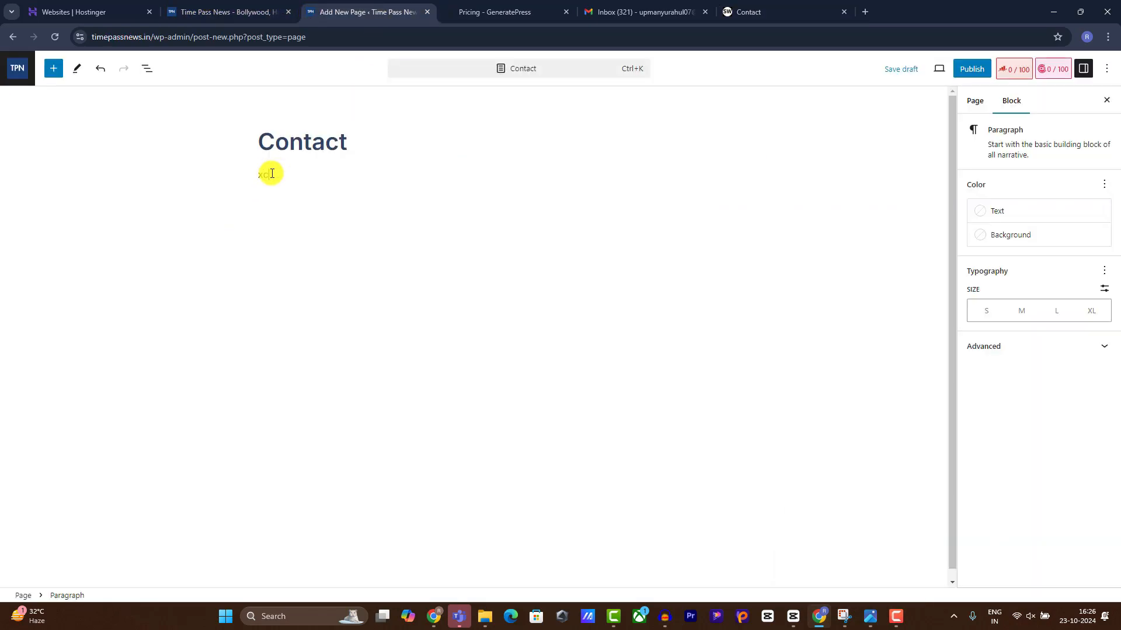
text(xcf)
key(Return)
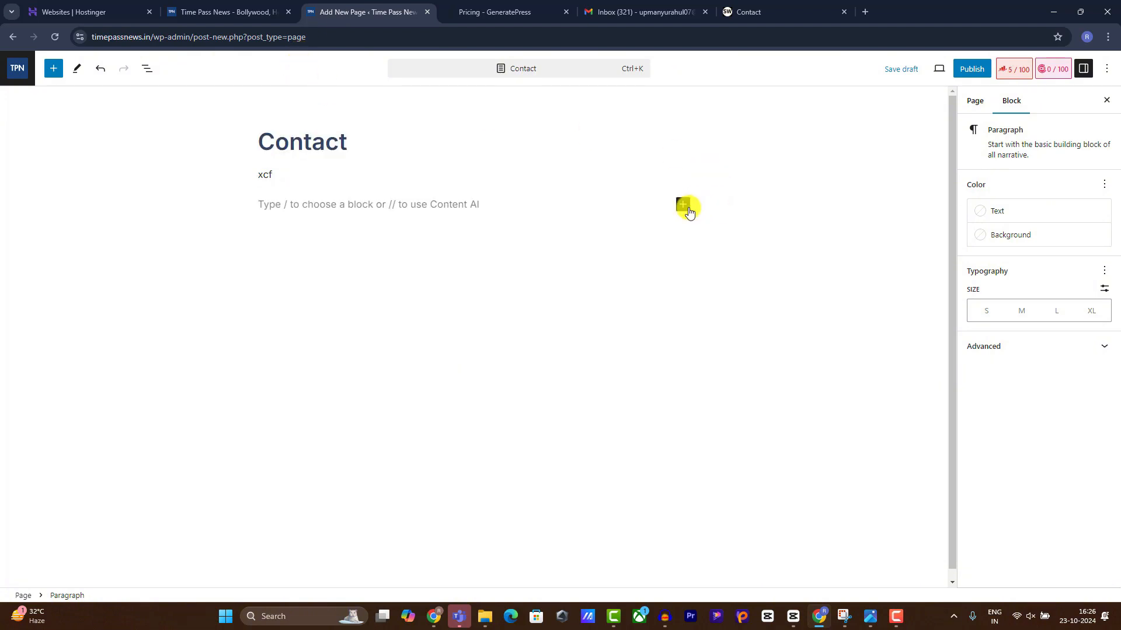
click(683, 204)
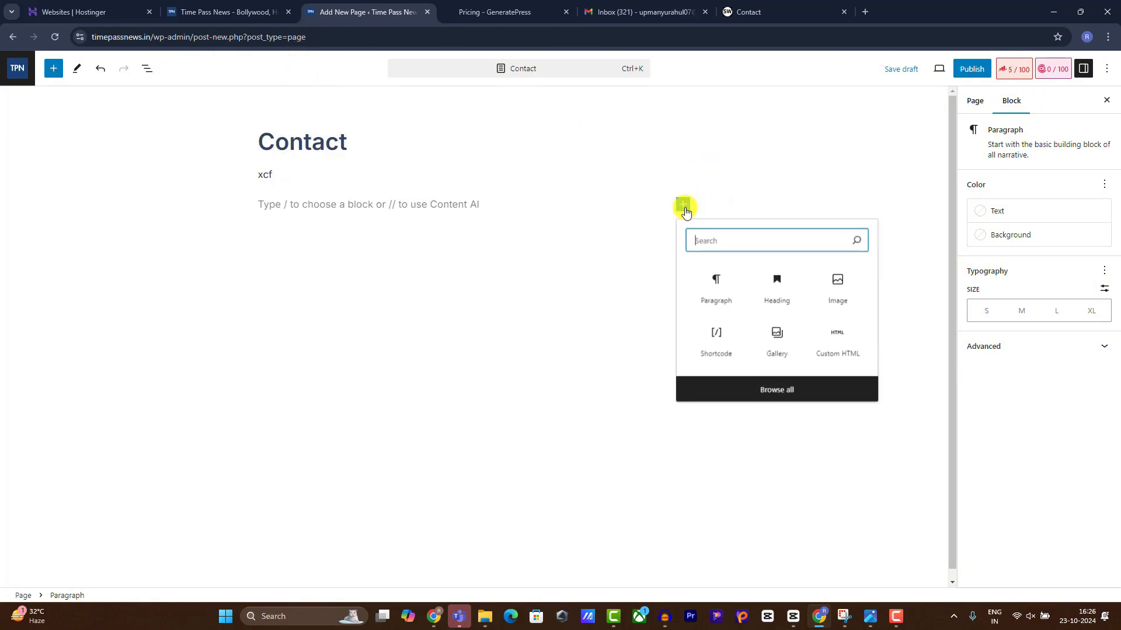
click(721, 346)
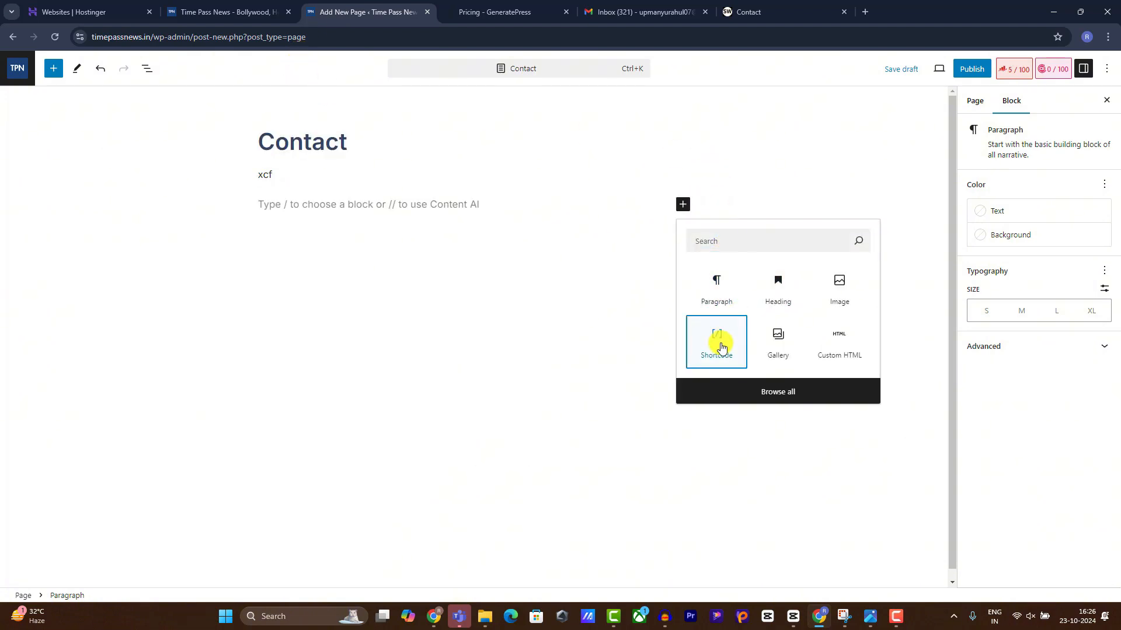
click(725, 244)
text(s)
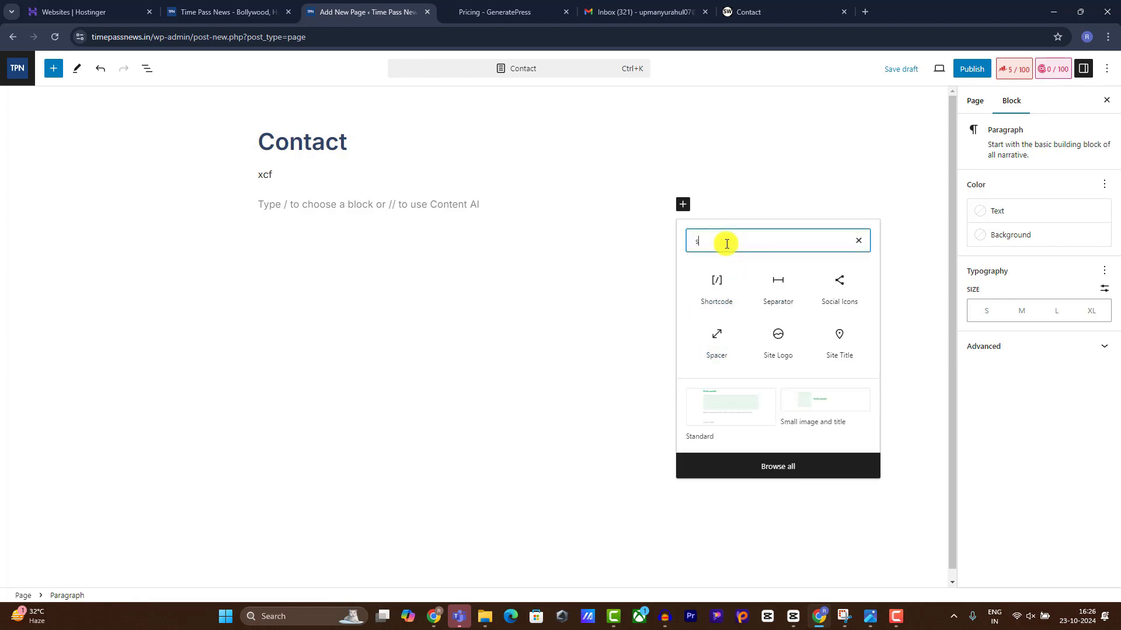
text(ho)
click(719, 289)
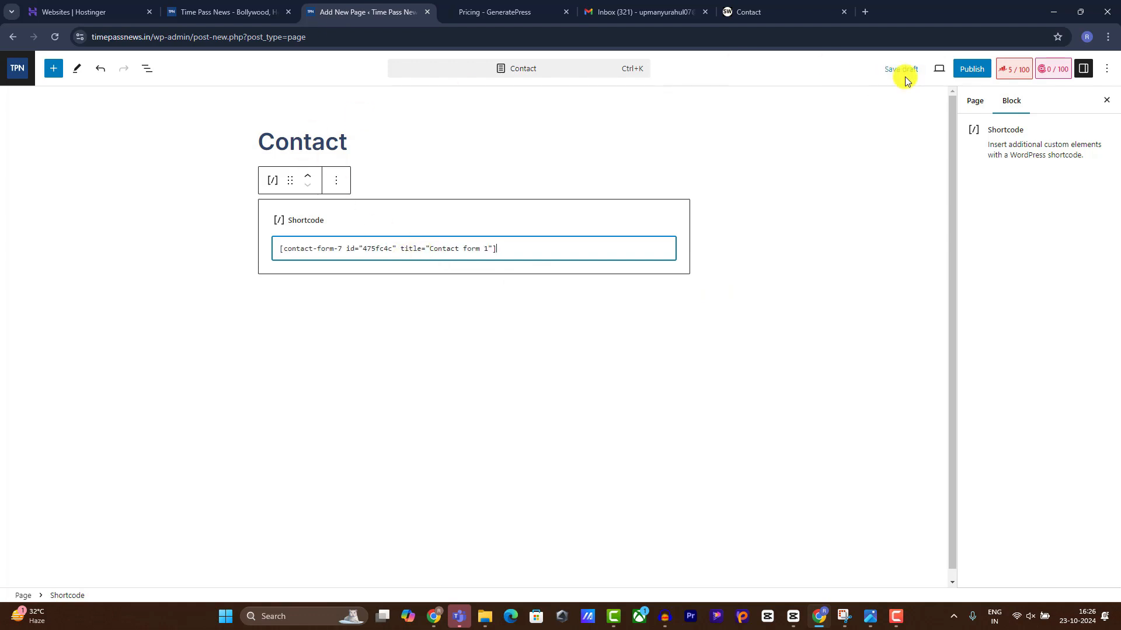
Publish the Contact page, view it live, then go back to the Contact Forms list.
click(963, 64)
click(981, 68)
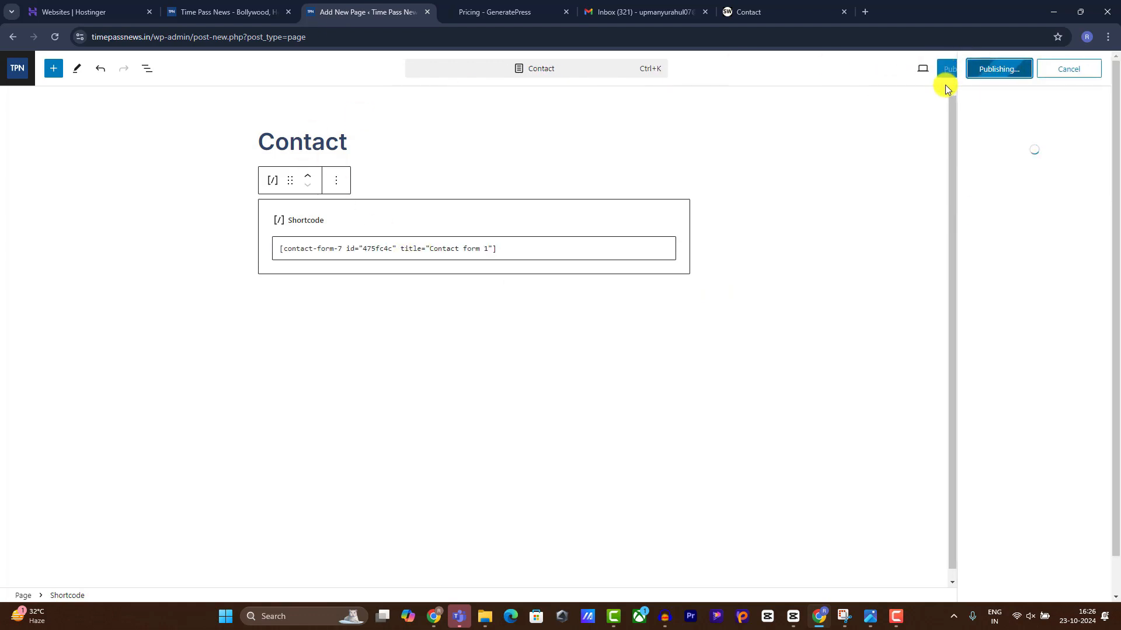
click(946, 72)
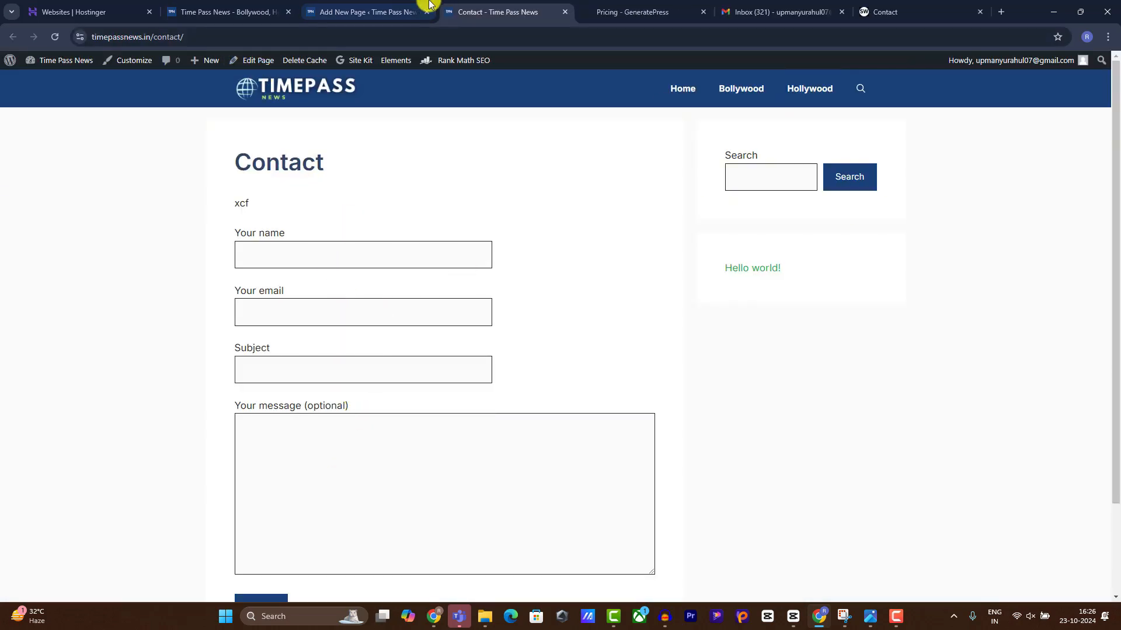
click(387, 7)
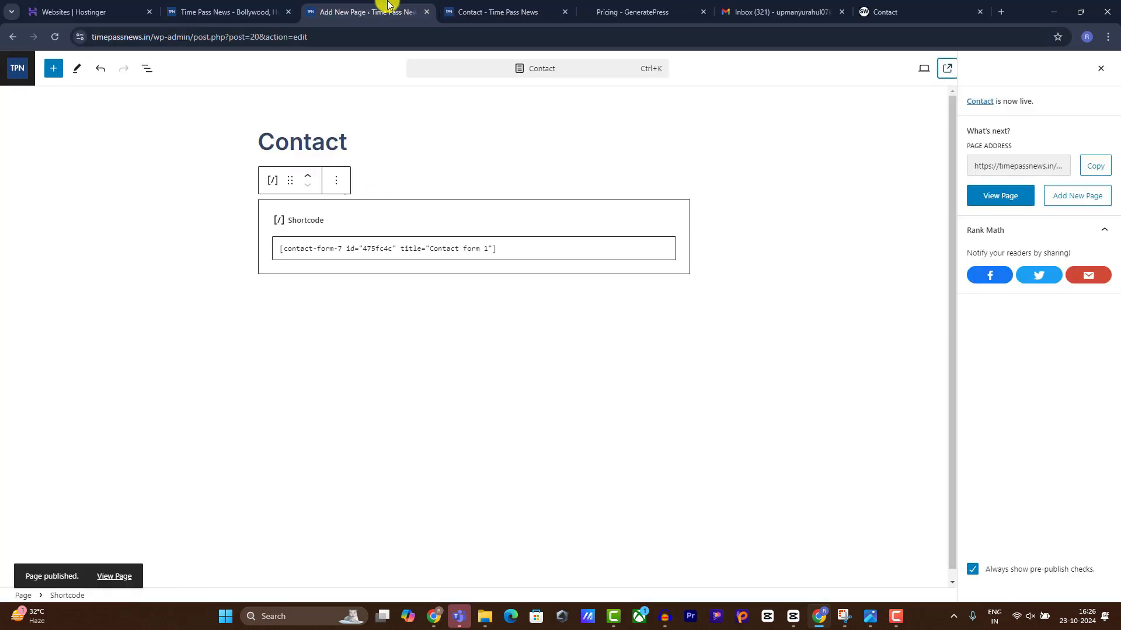
click(15, 40)
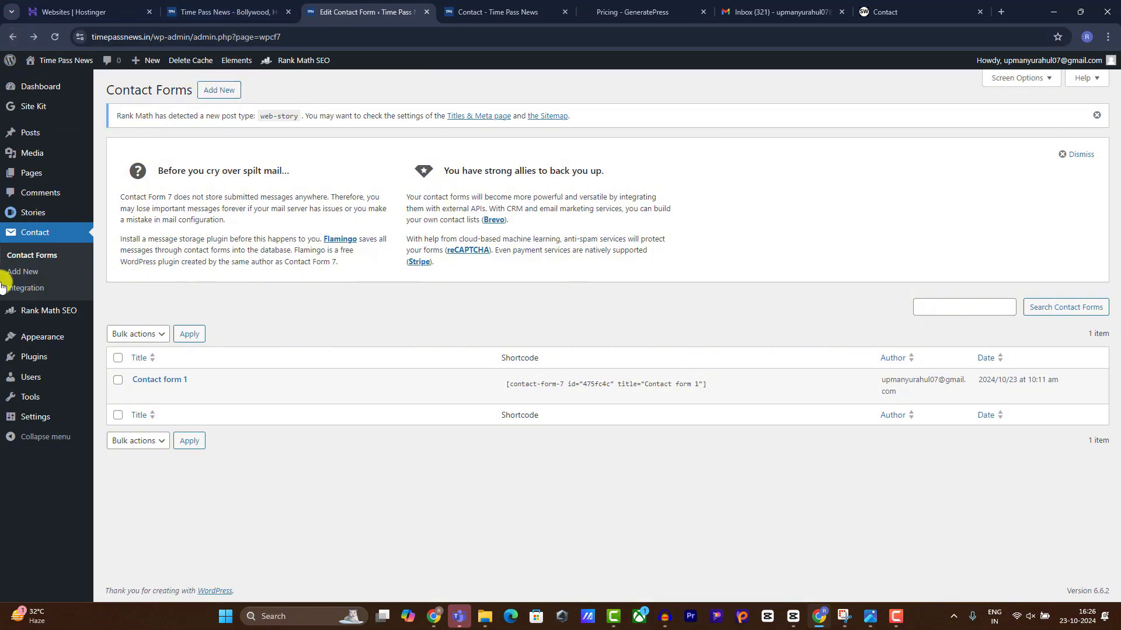
Create a new menu named Pages.
mouse_move(27, 339)
click(122, 404)
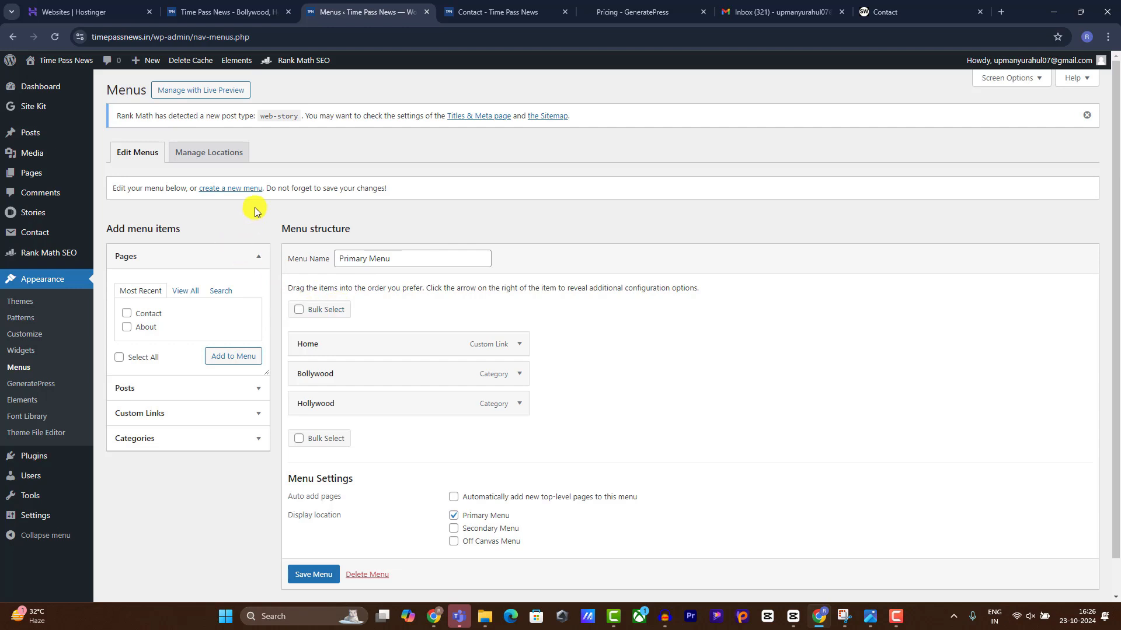
click(234, 188)
click(383, 258)
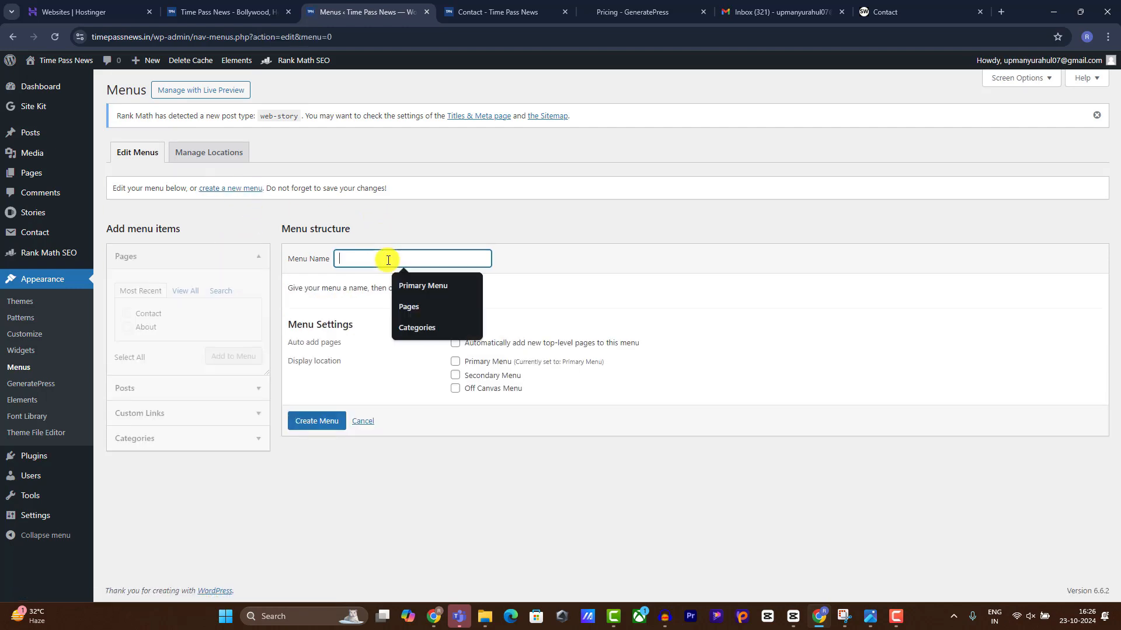
click(408, 306)
click(319, 421)
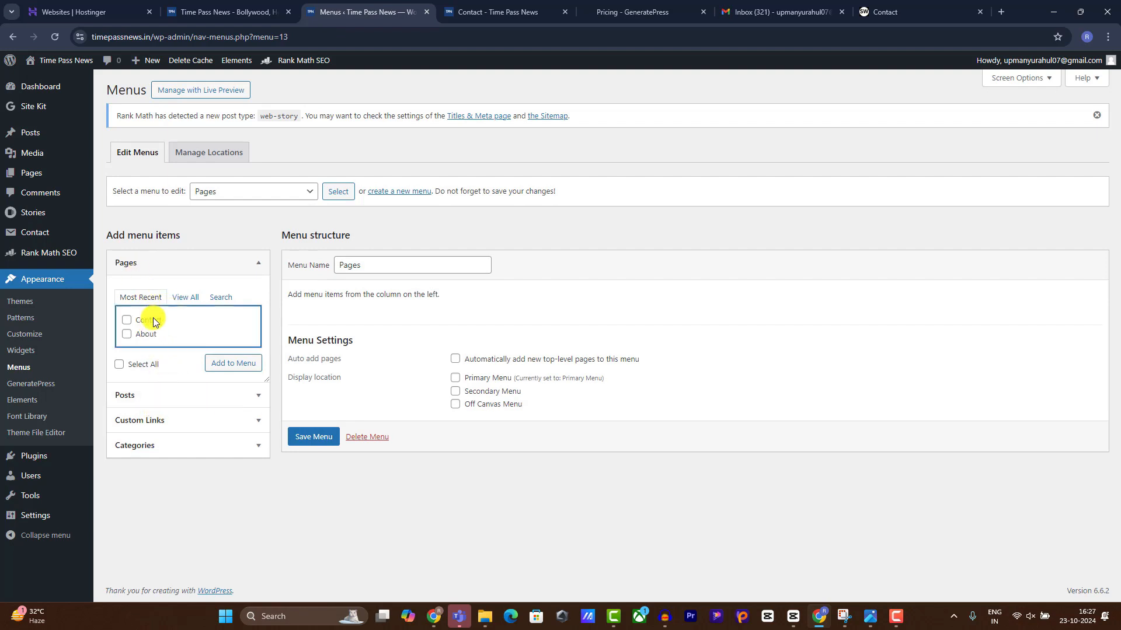
Add the Contact and About pages to the Pages menu and save it.
click(146, 320)
click(146, 334)
click(216, 364)
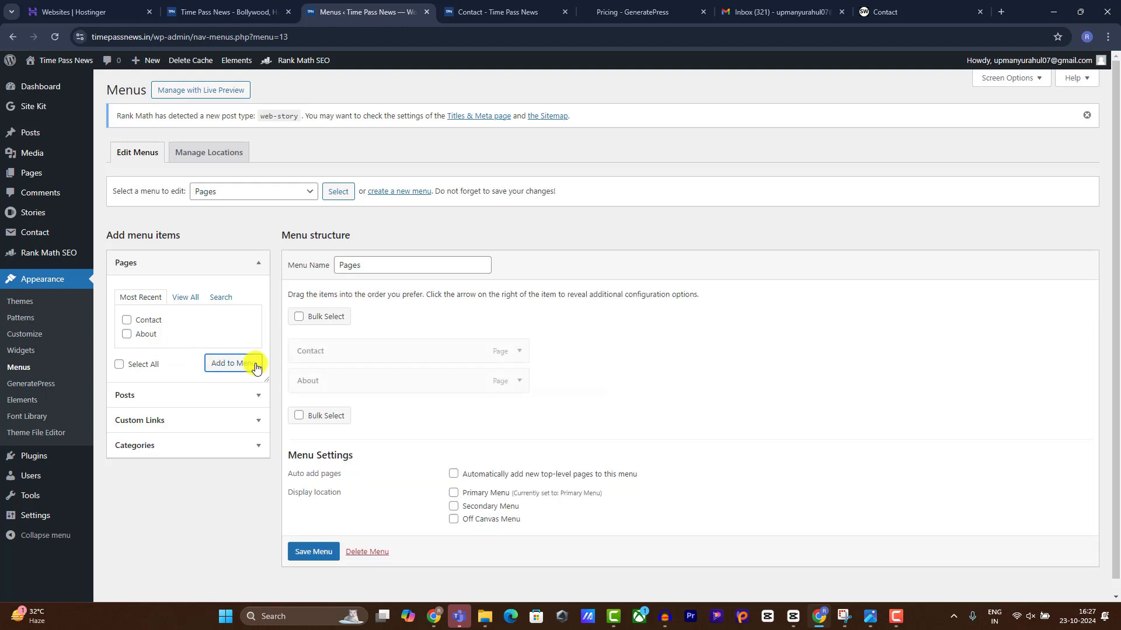
click(312, 552)
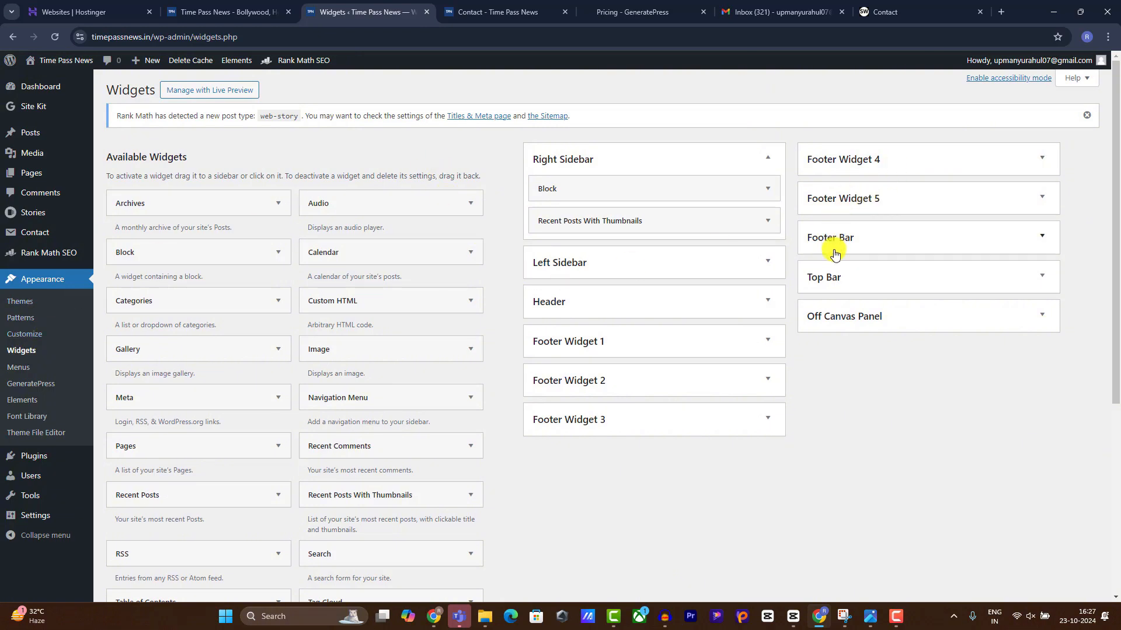
Add a Navigation Menu widget showing the Pages menu to the Footer Bar and save it.
drag(353, 399, 914, 252)
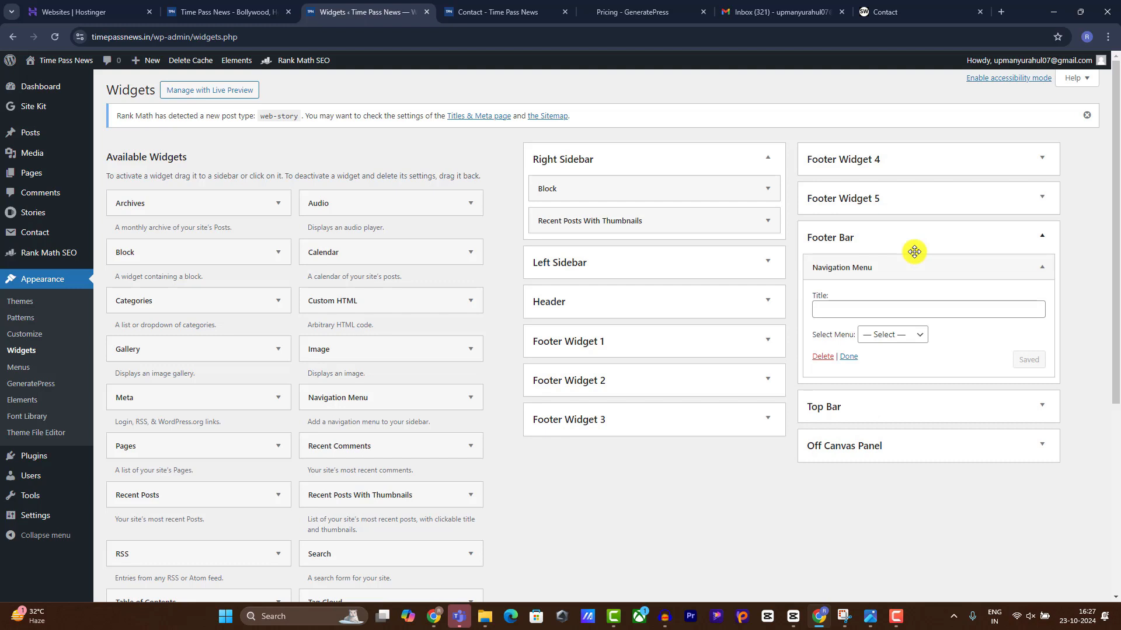
click(893, 346)
click(876, 367)
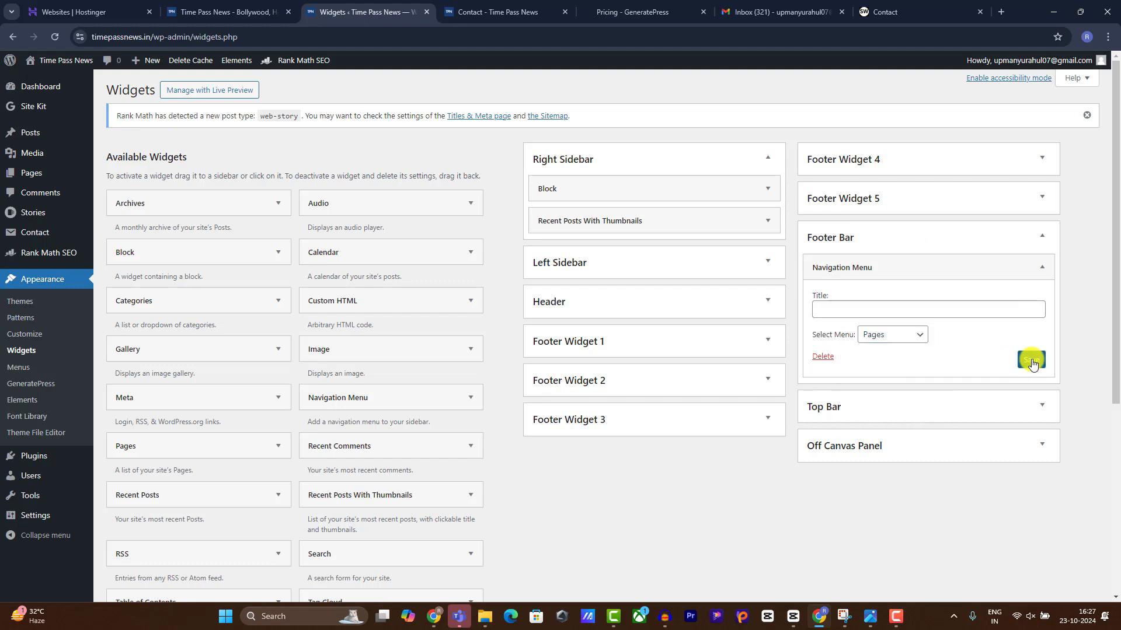
click(1030, 360)
click(228, 12)
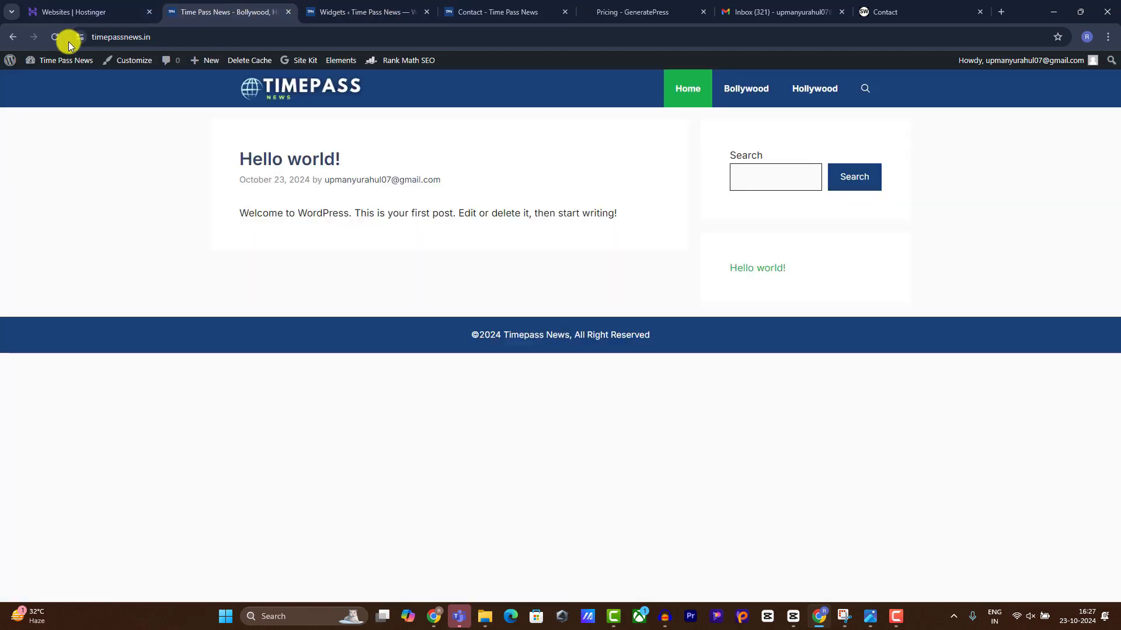
Reload the site to check the footer menu, then advance the slides to STEP #3's first point.
click(56, 37)
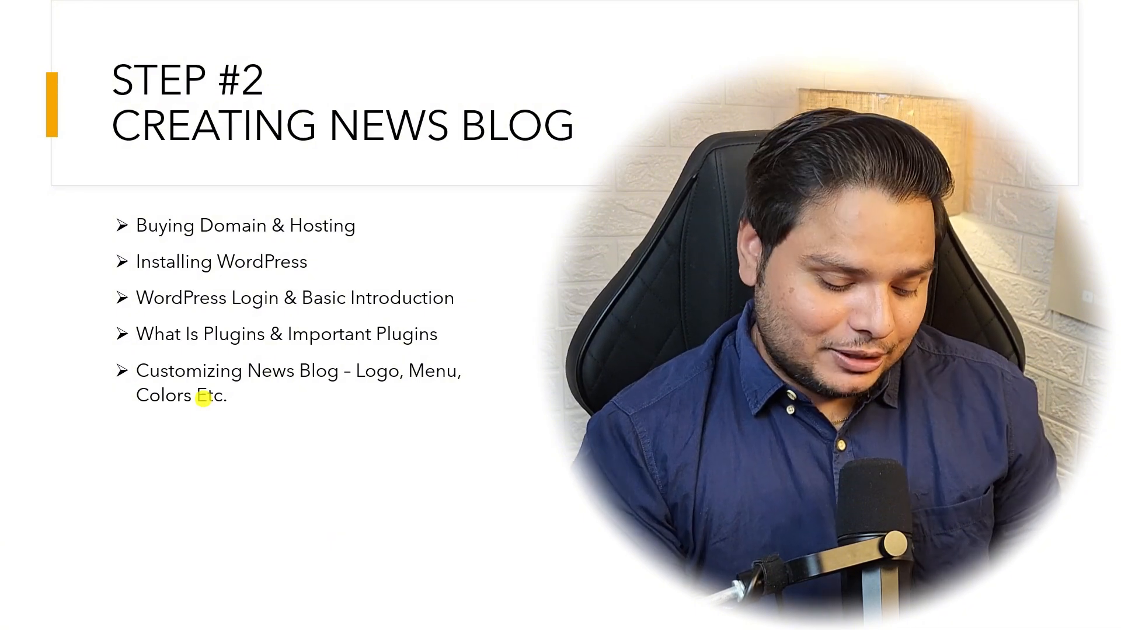
key(Right)
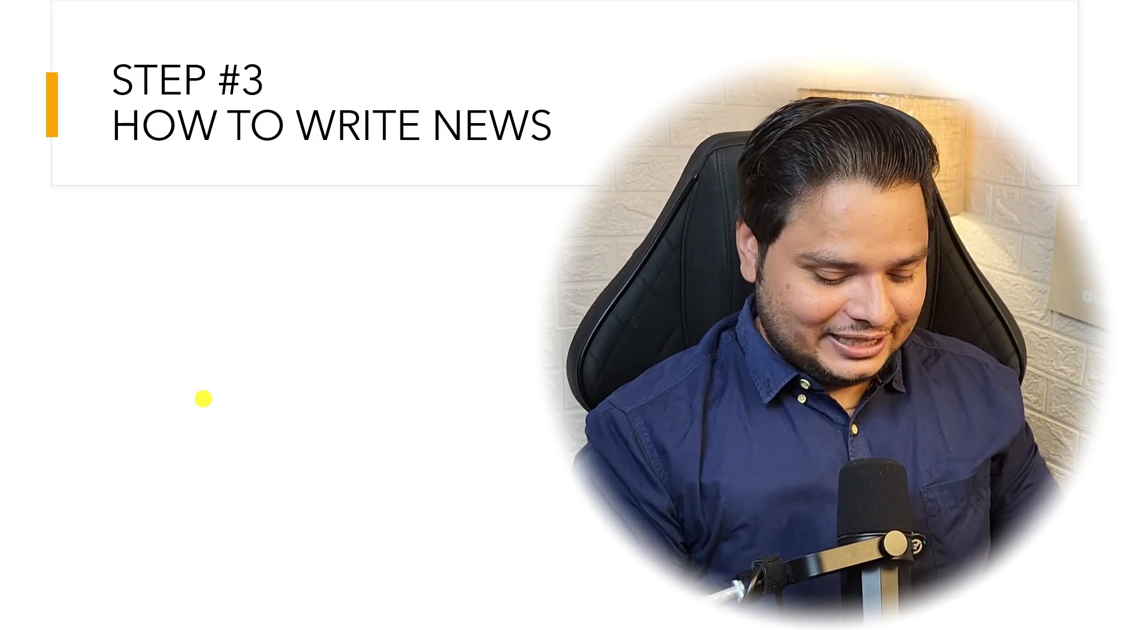
key(Right)
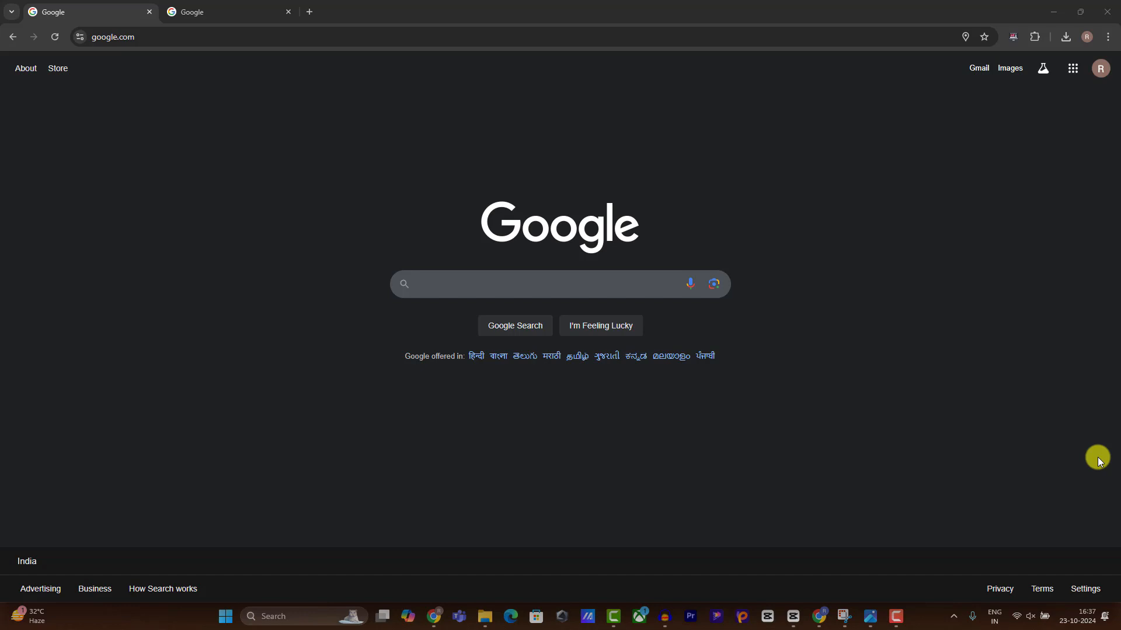
Search 'google trends', open Google Trends with India selected, and show Trending now.
click(425, 284)
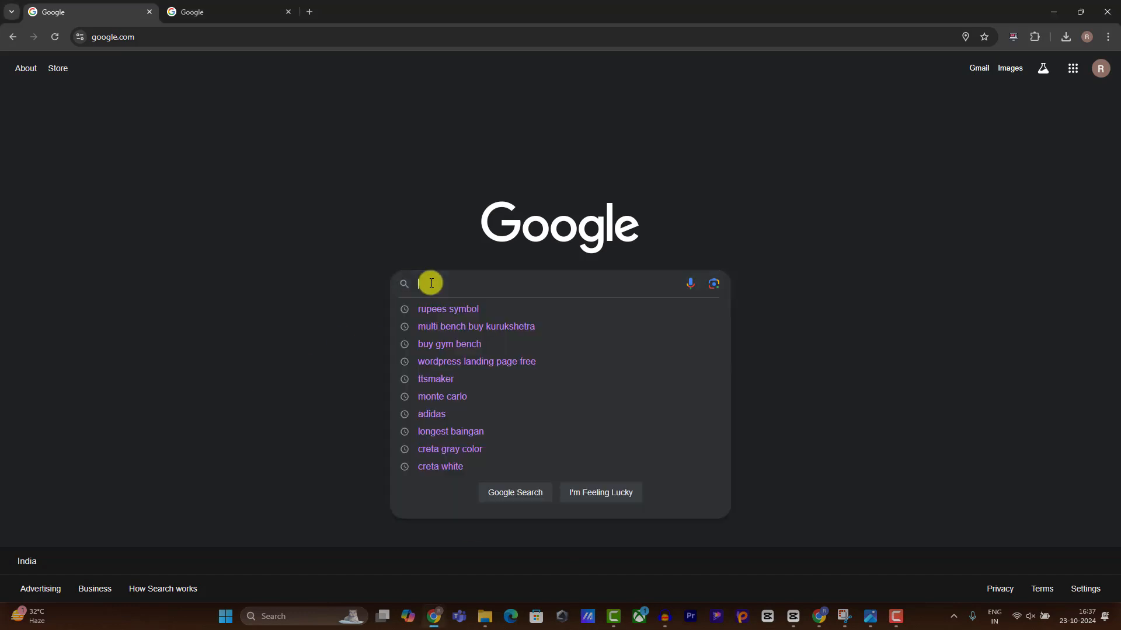
text(google tre)
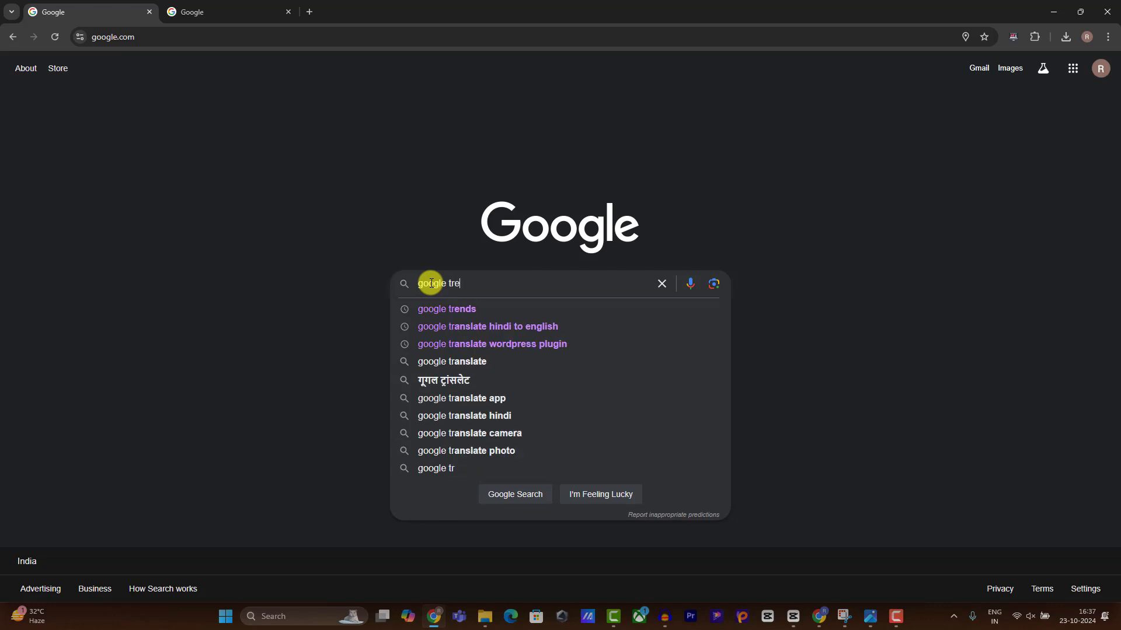
text(nds)
key(Return)
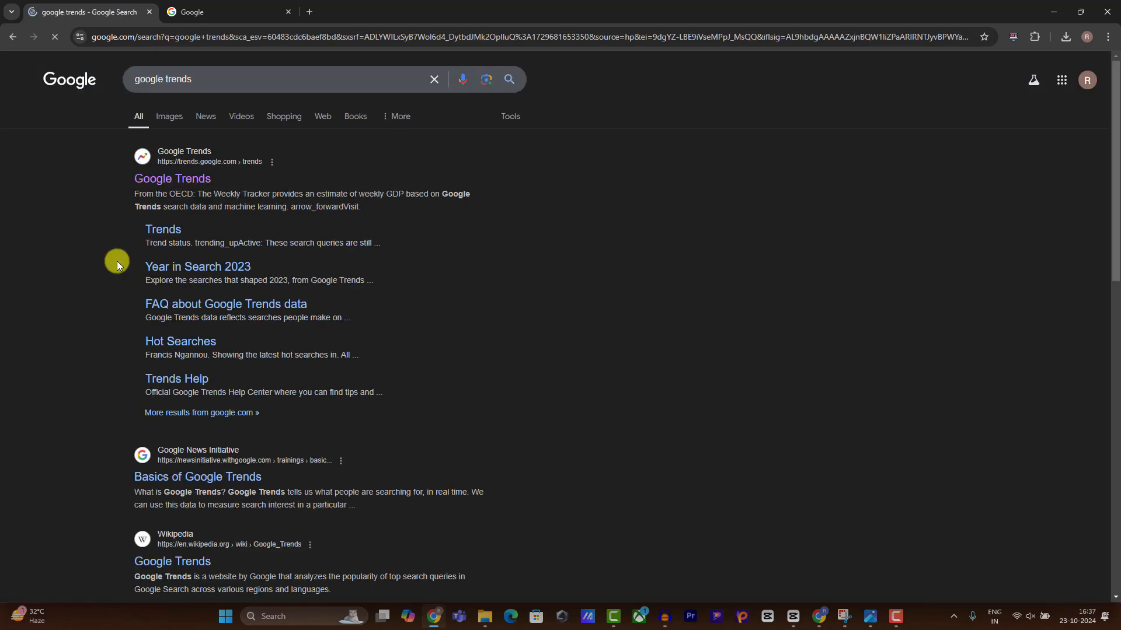
click(187, 170)
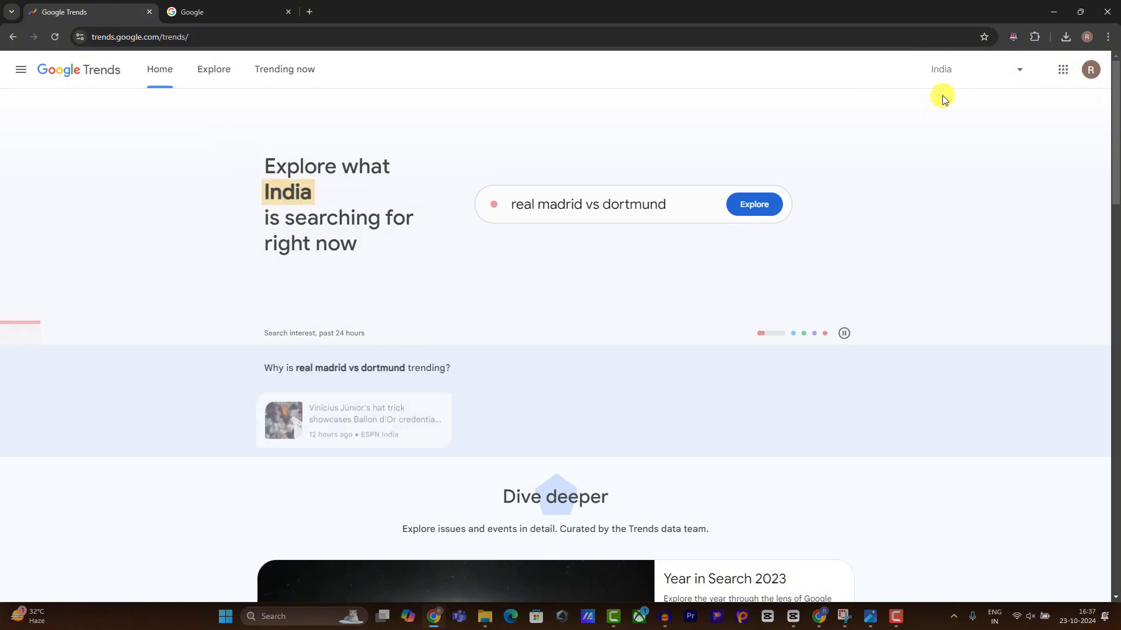
click(946, 71)
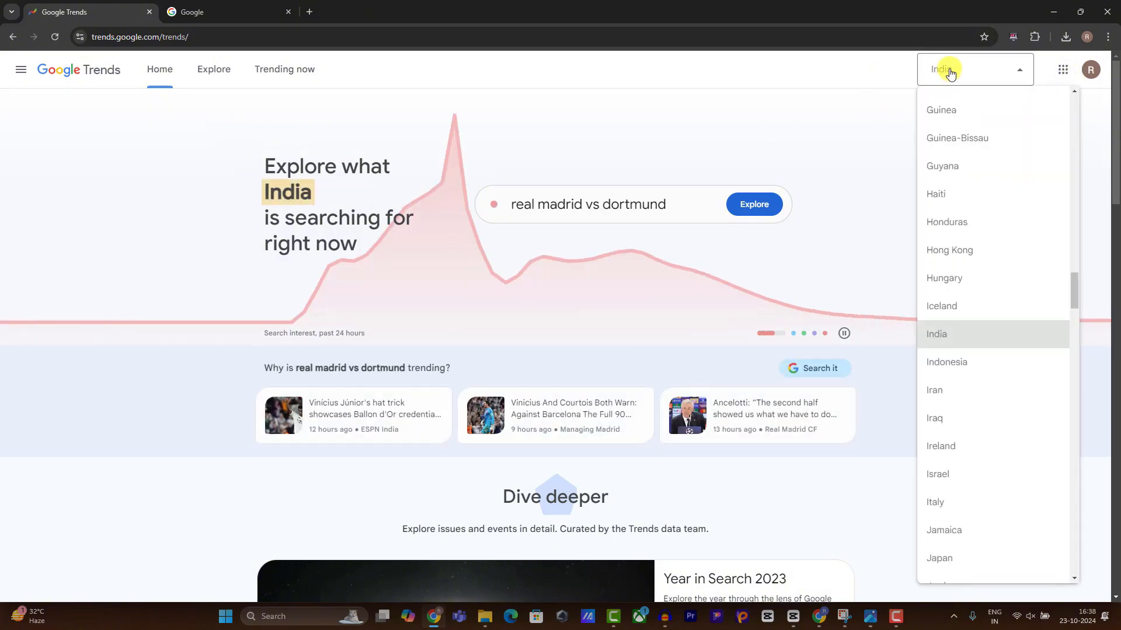
click(950, 72)
click(949, 72)
click(950, 72)
click(281, 66)
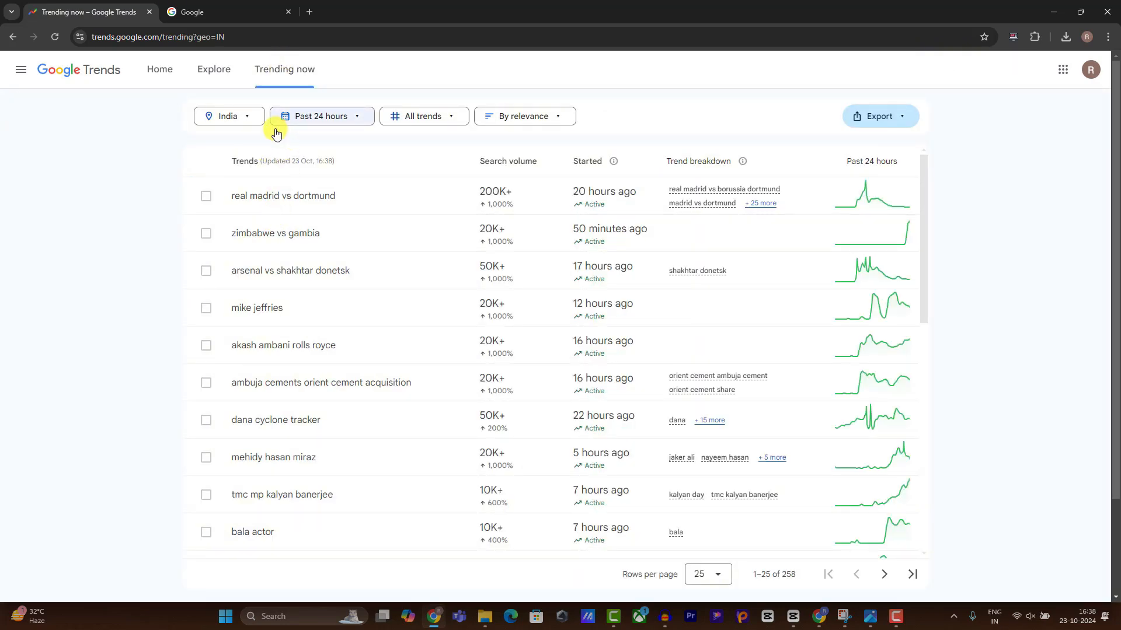
Switch India's trending list to Past 48 hours and open one trending search's details.
click(321, 120)
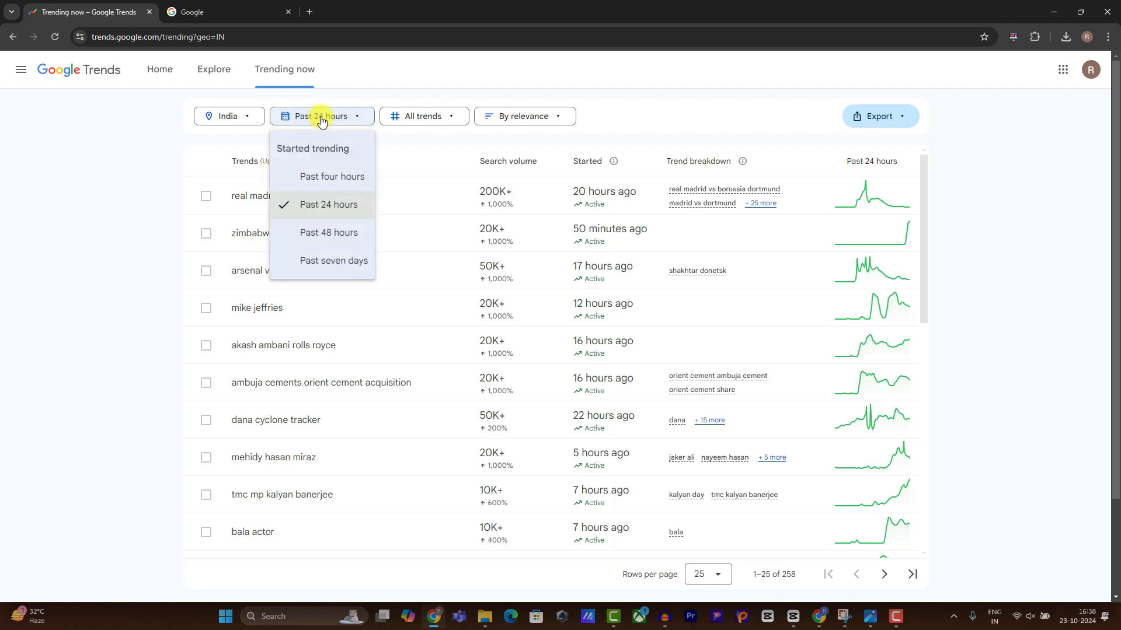
click(342, 232)
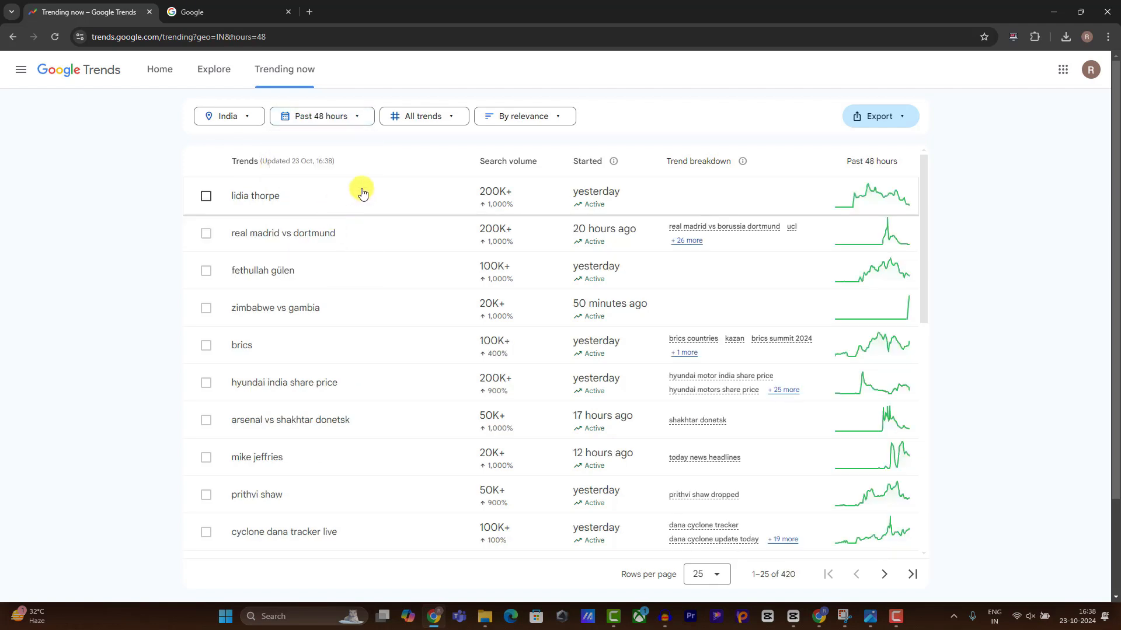
scroll(342, 211, down, 8)
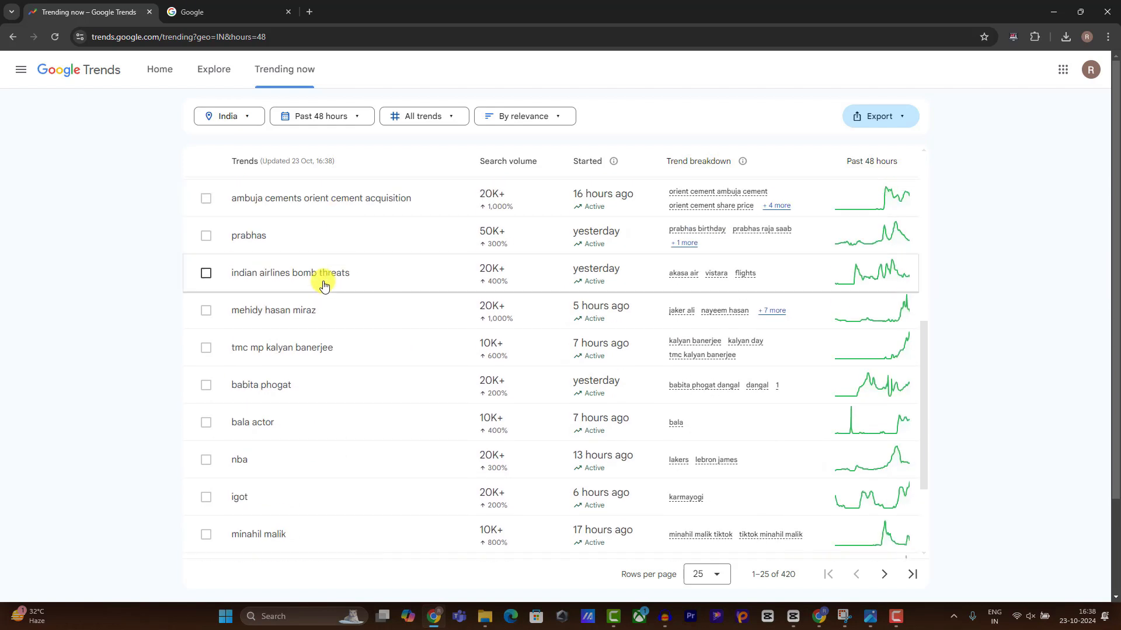
scroll(321, 283, down, 3)
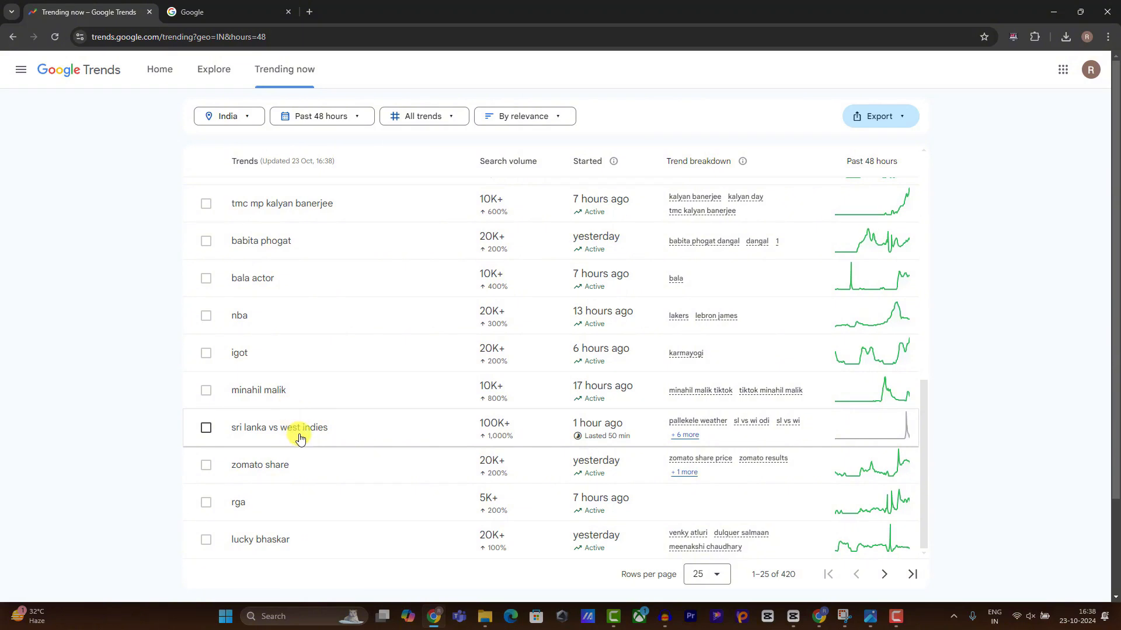
click(253, 398)
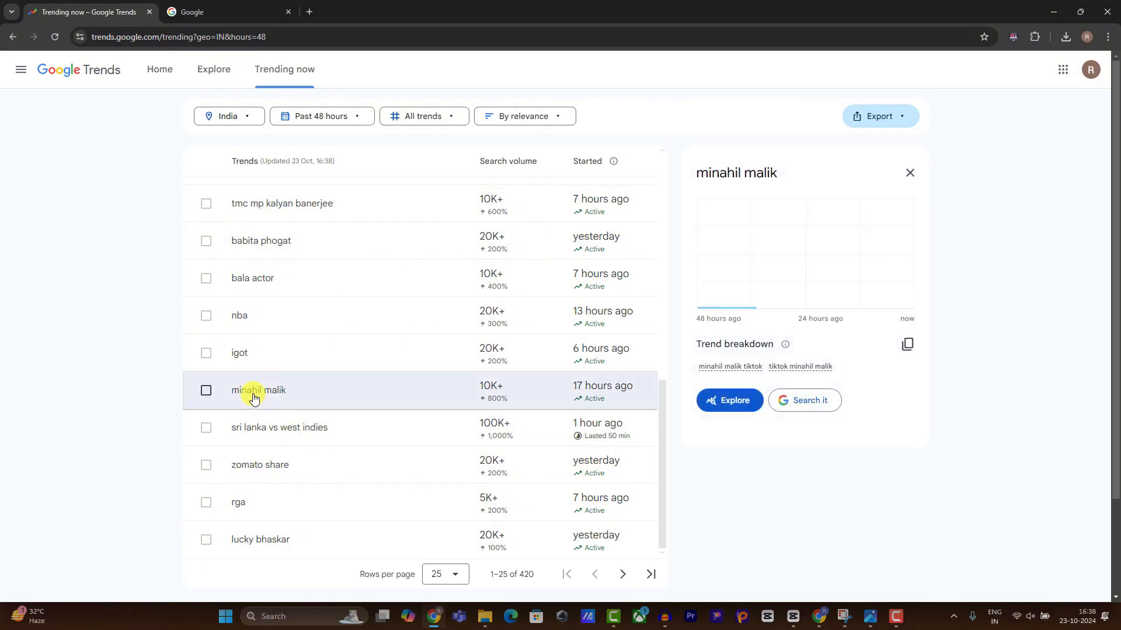
scroll(782, 344, down, 1)
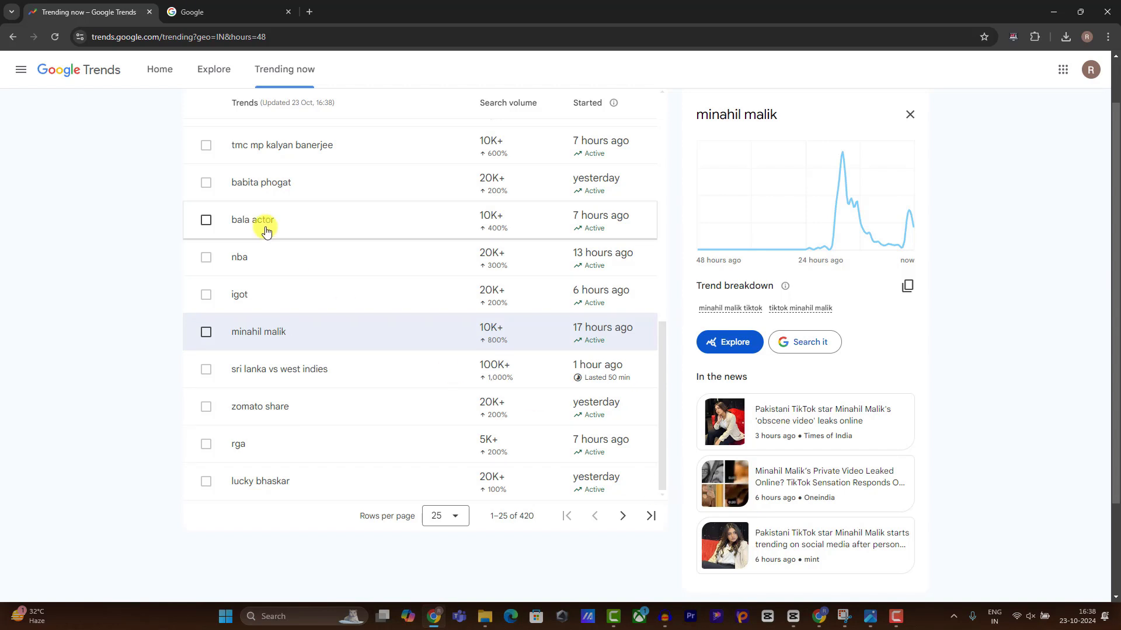
scroll(263, 220, up, 5)
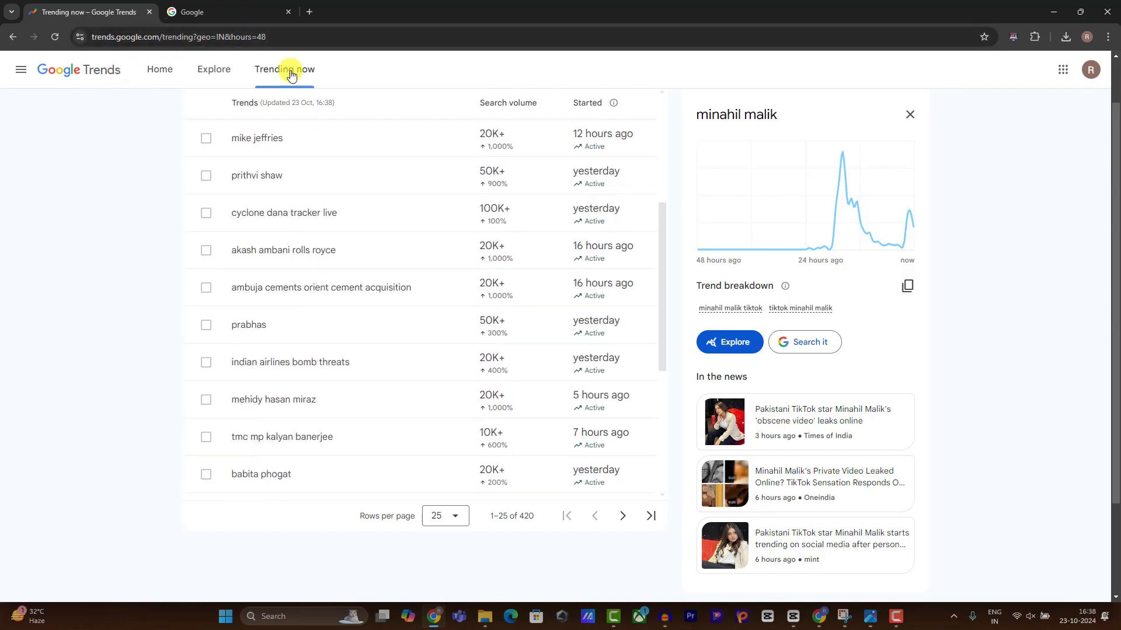
Search 'aajtak news hindi' on Google and open the Aaj Tak site in a new tab.
click(206, 11)
text(aaj)
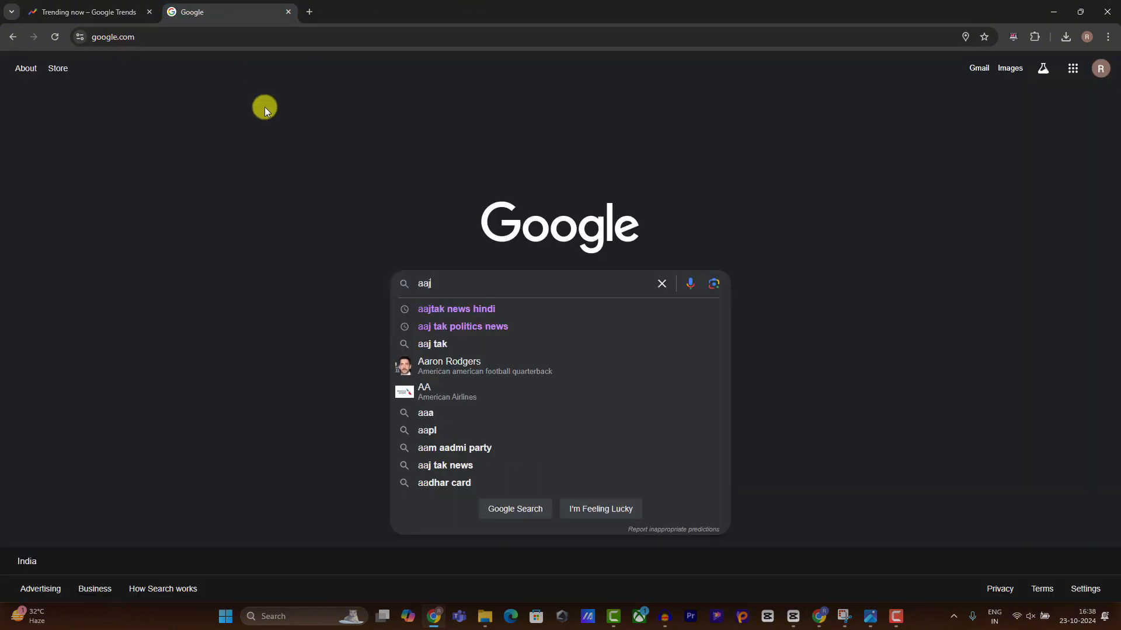
key(Down)
key(Return)
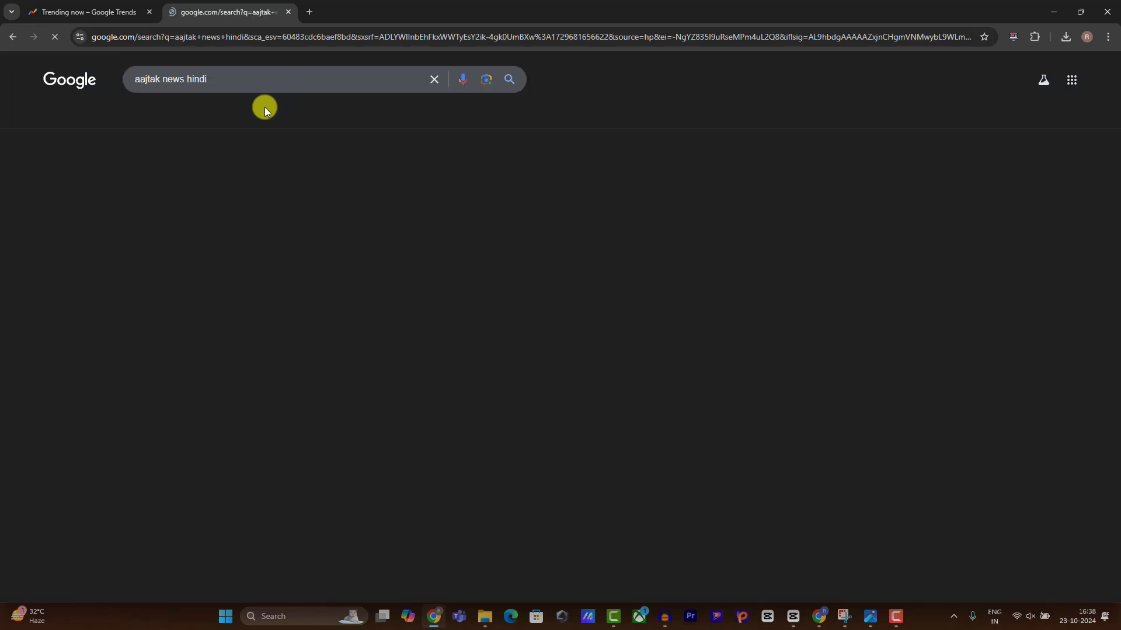
right_click(160, 169)
click(145, 177)
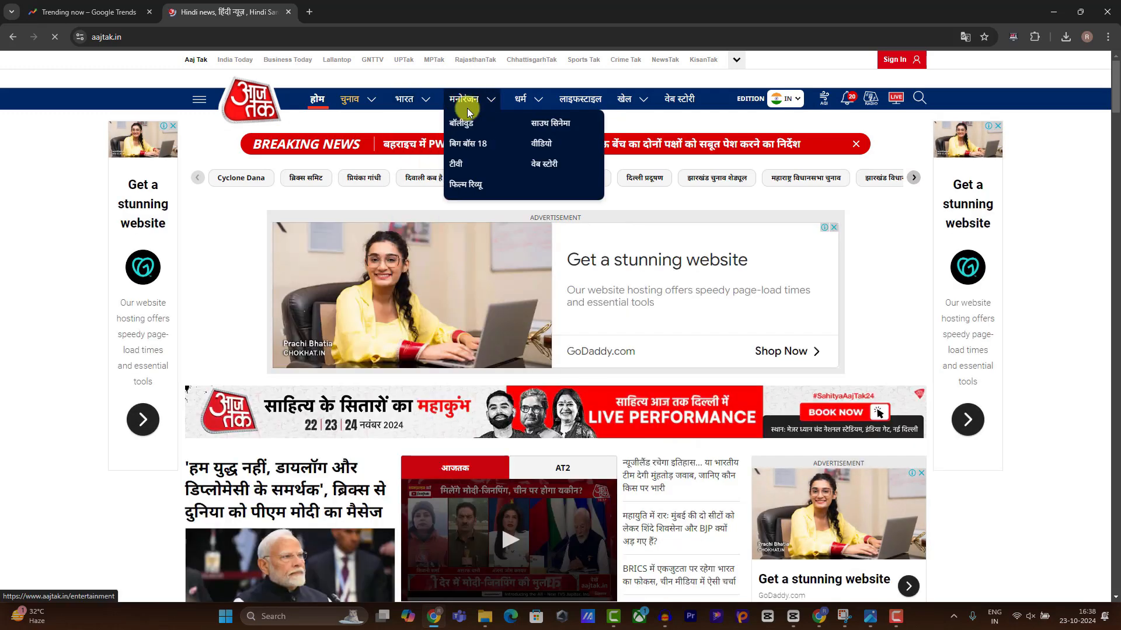
Browse Aaj Tak's बॉलीवुड section and a headline, then return to Google Trends.
click(465, 119)
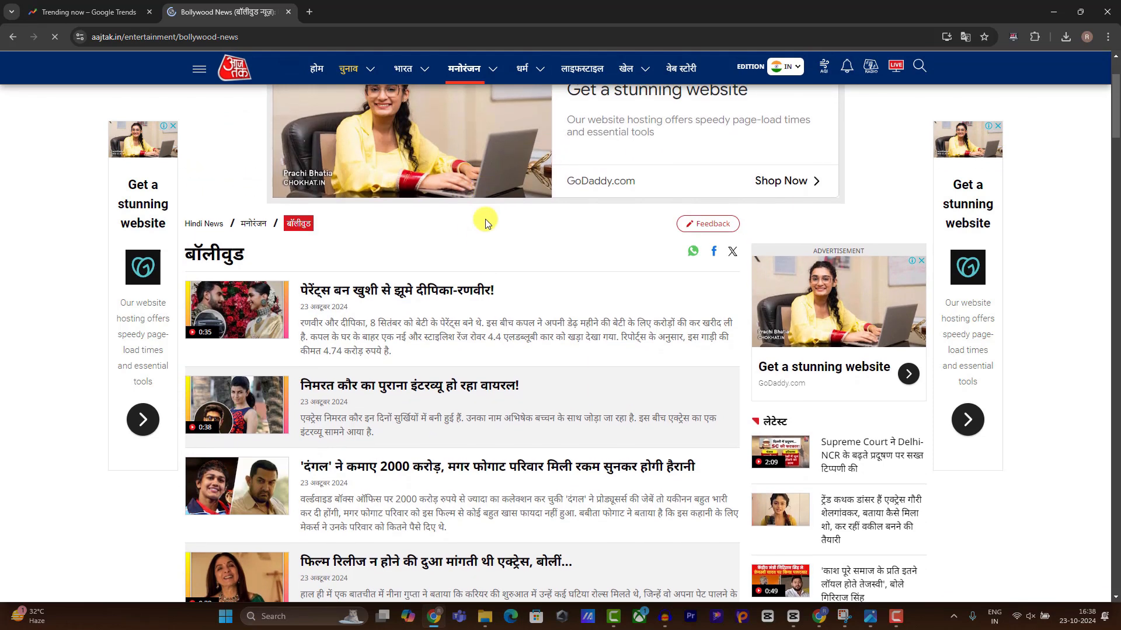
scroll(484, 220, down, 2)
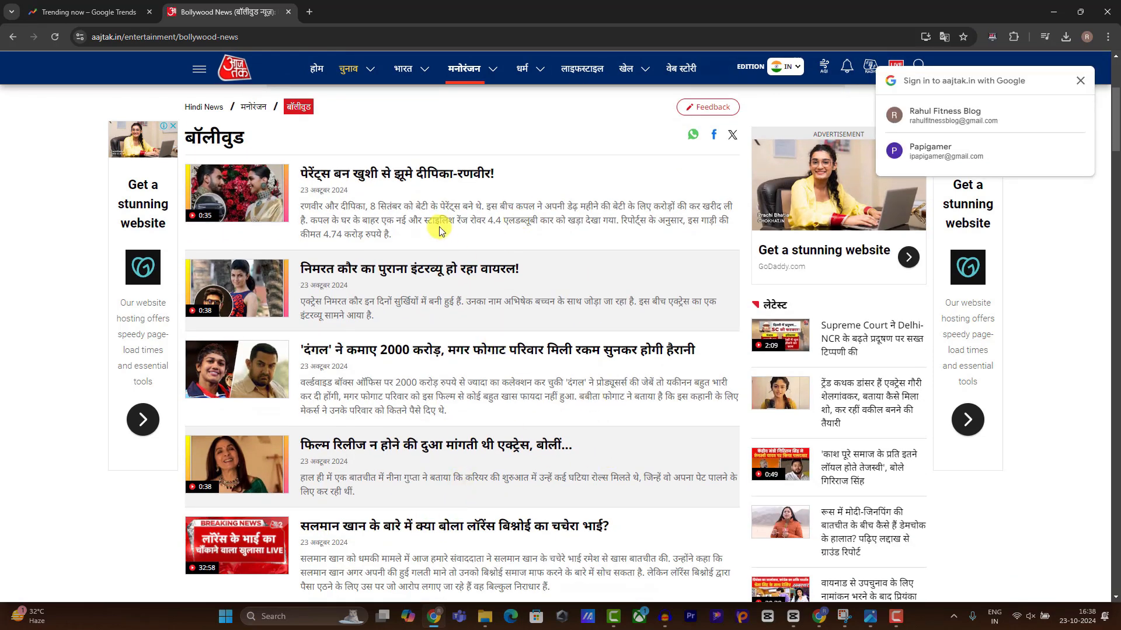
click(407, 175)
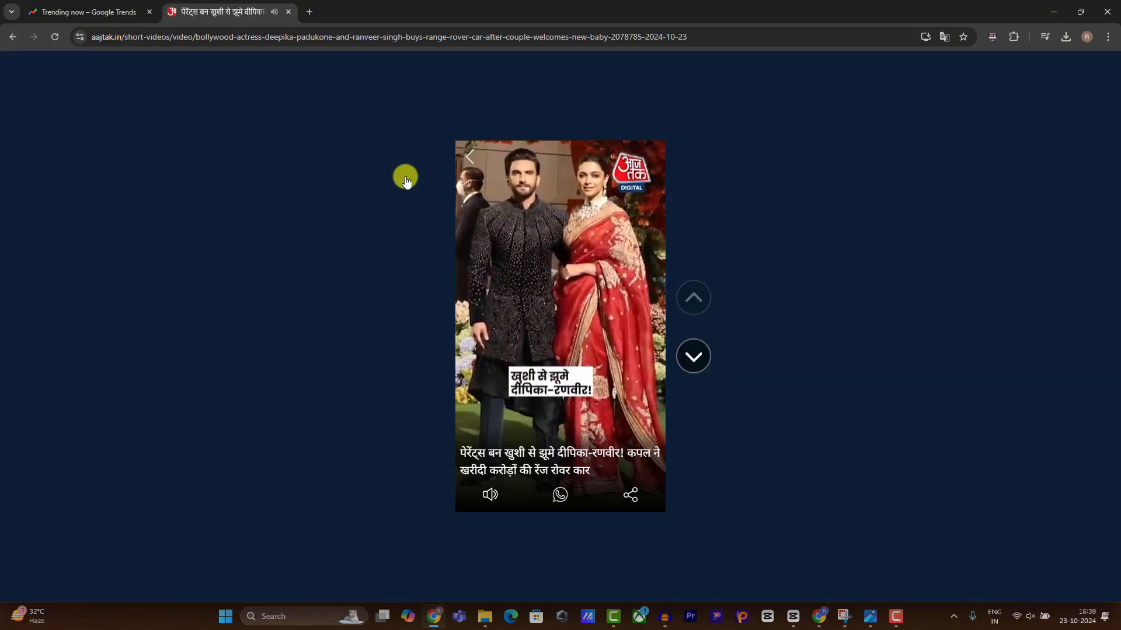
click(13, 38)
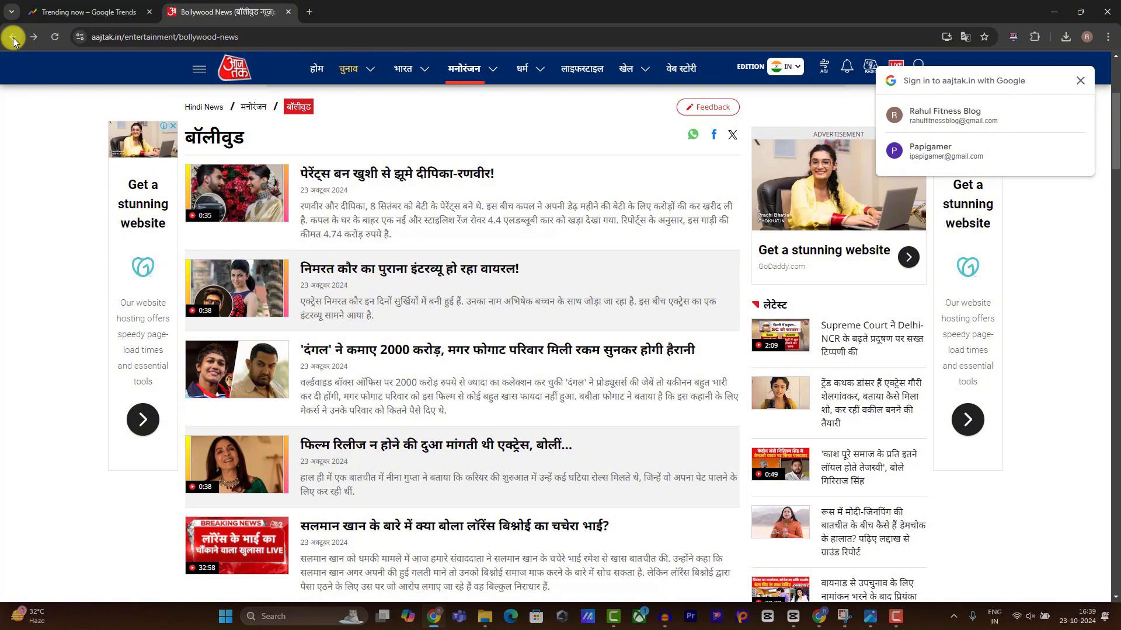
click(81, 12)
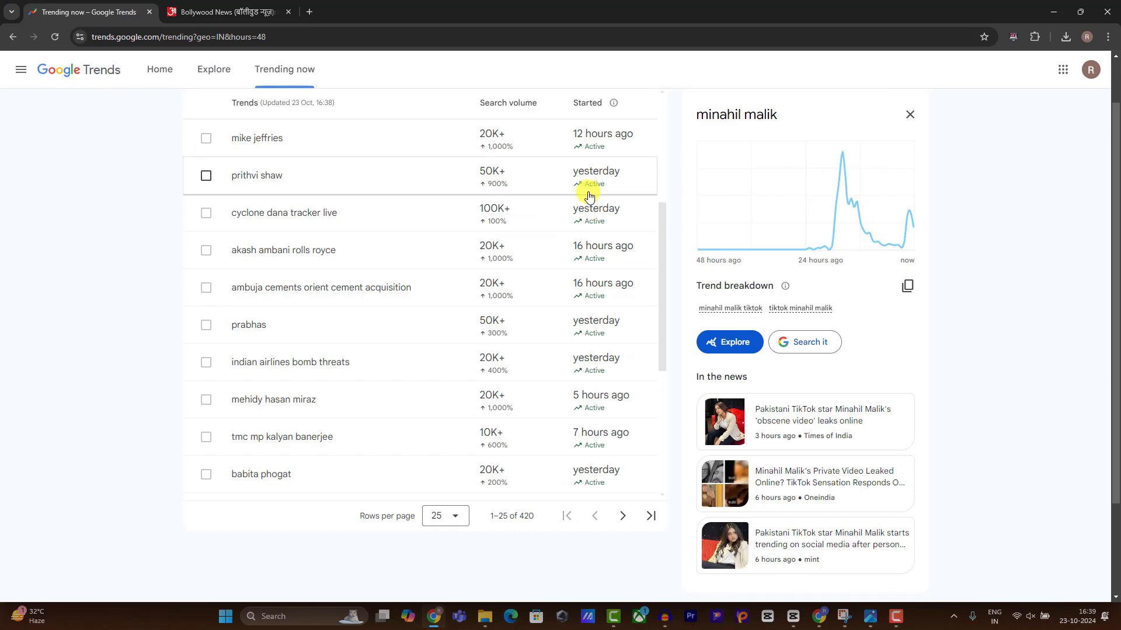
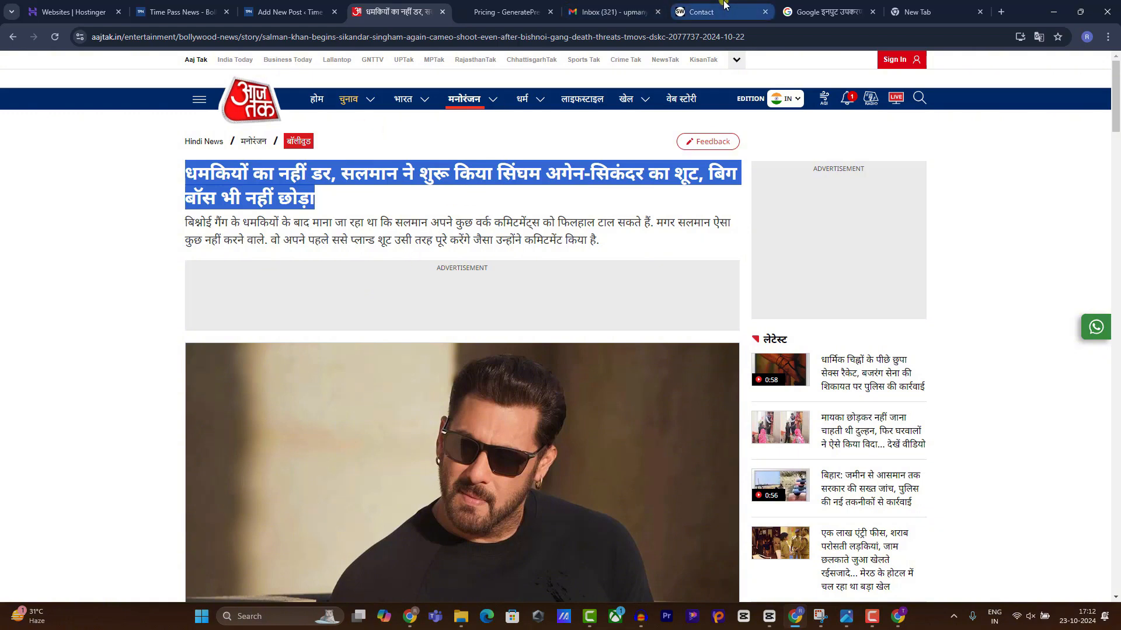
Switch over to the blank new WordPress post.
click(283, 4)
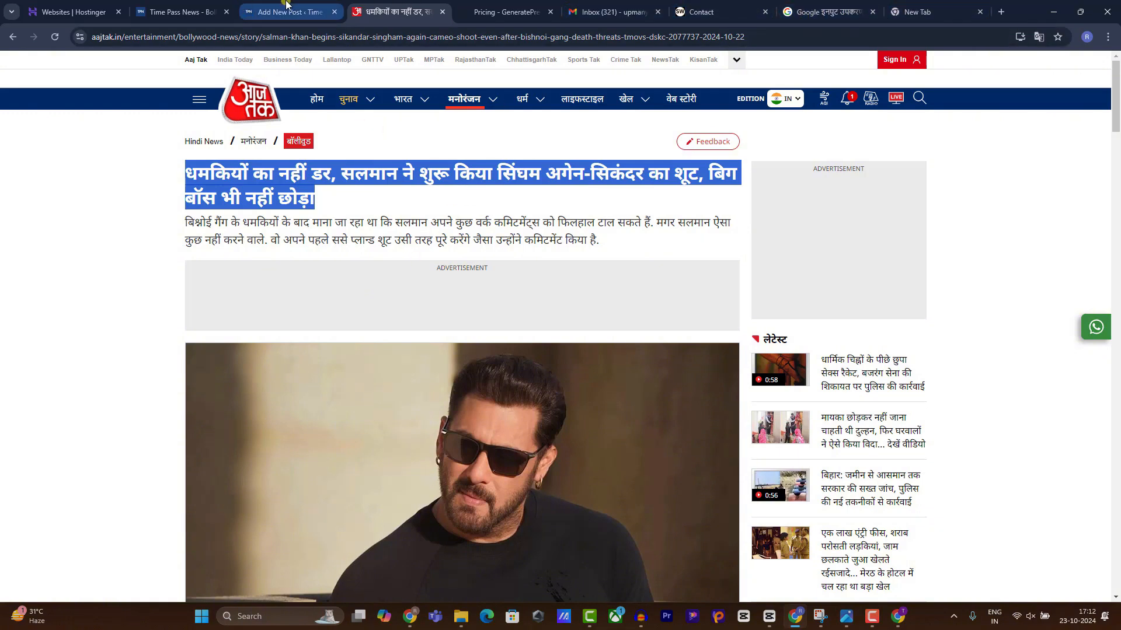
Copy the Hindi headline from the drafted text and paste it as the post title.
click(312, 190)
click(317, 140)
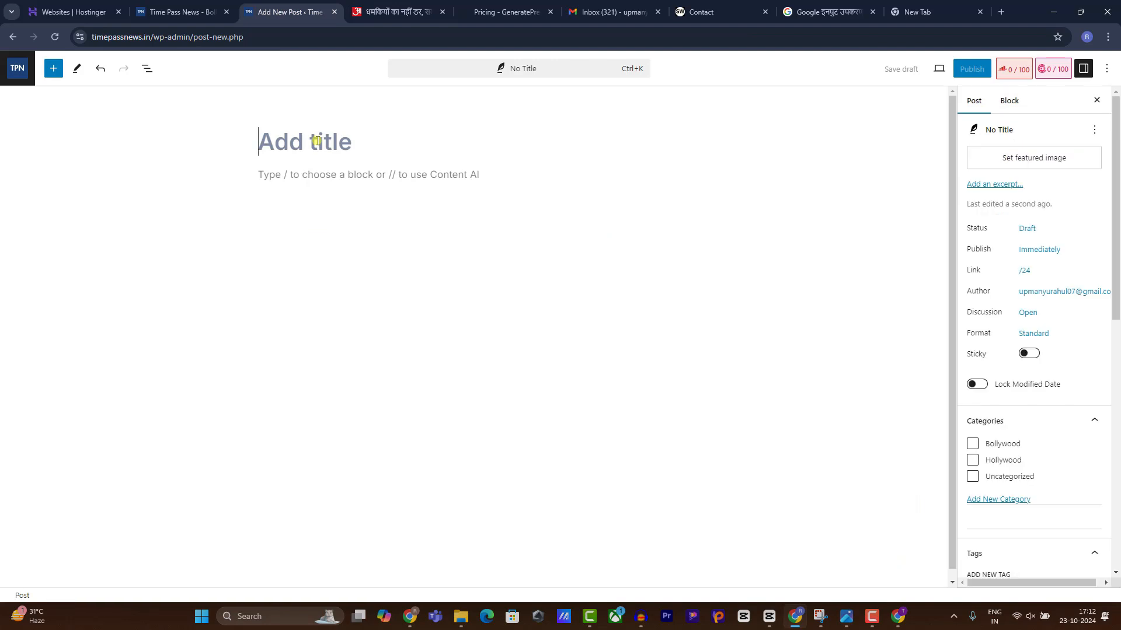
click(354, 180)
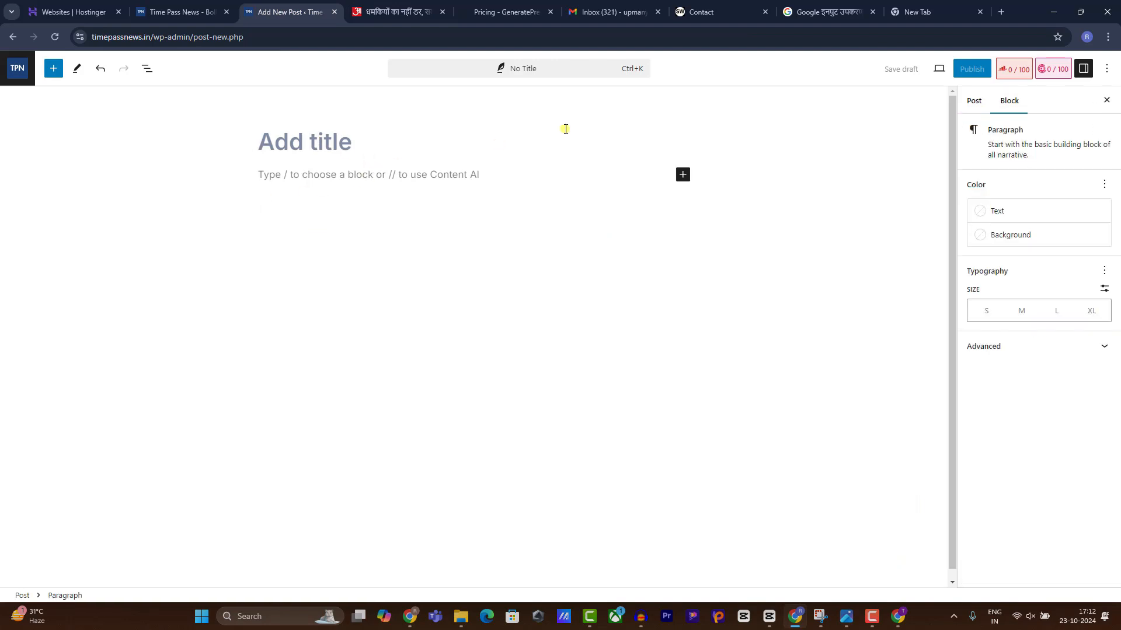
click(812, 12)
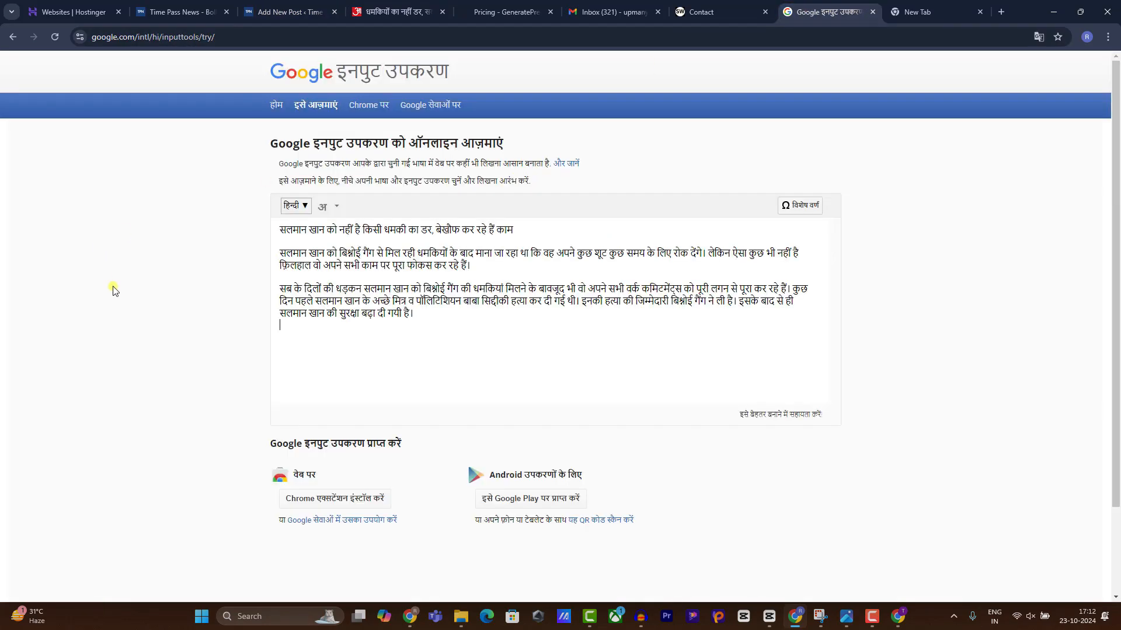
drag(262, 146, 498, 139)
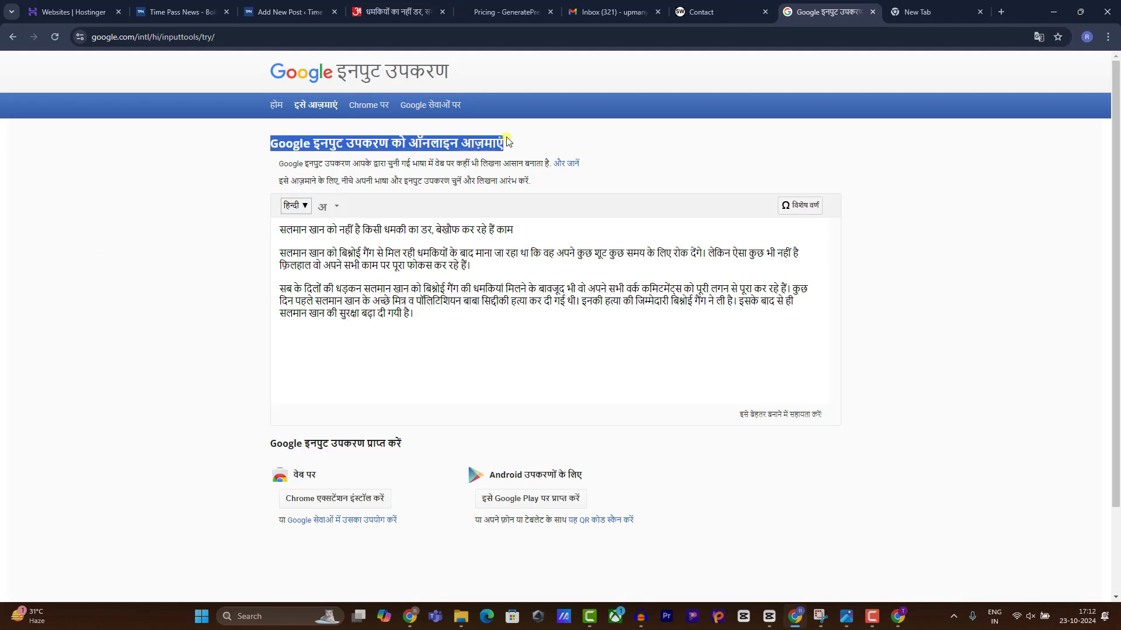
click(278, 234)
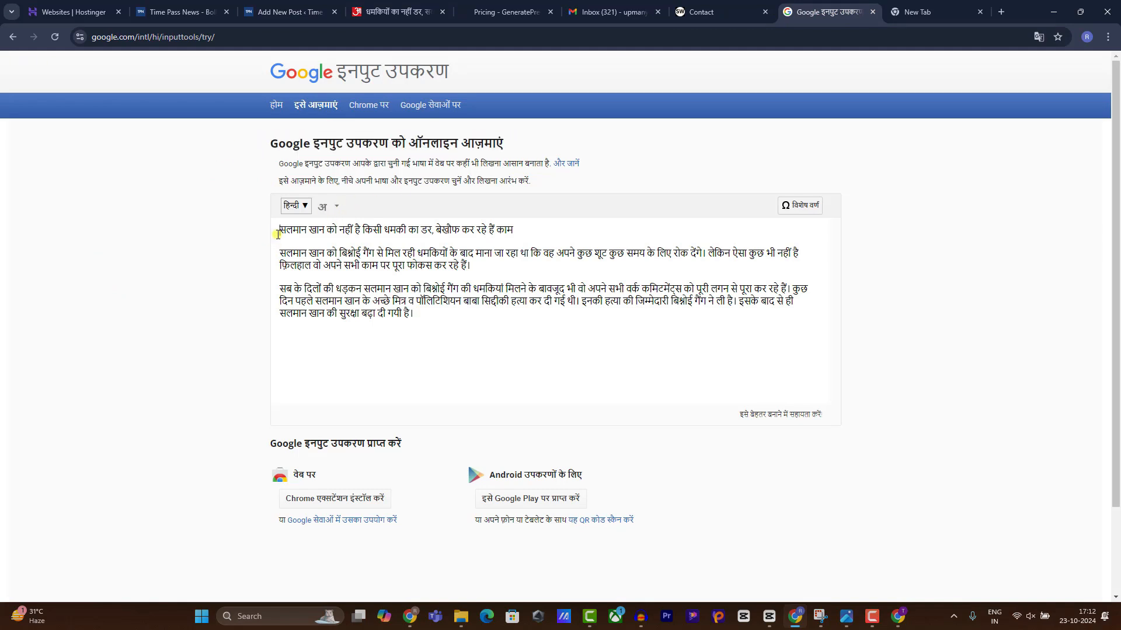
drag(349, 227, 420, 225)
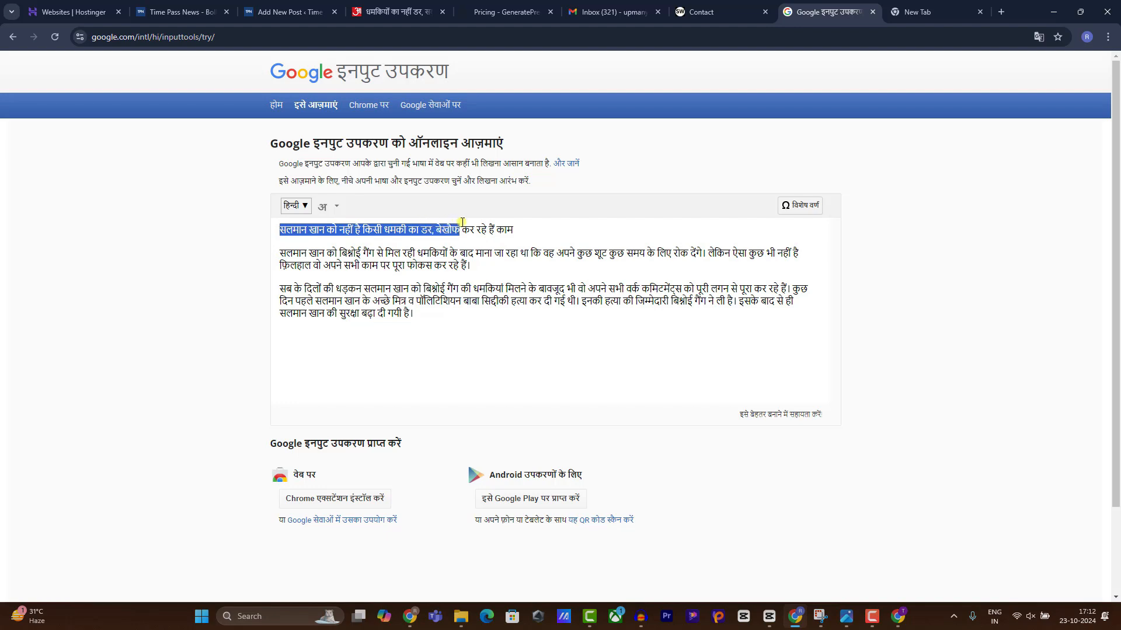
right_click(493, 233)
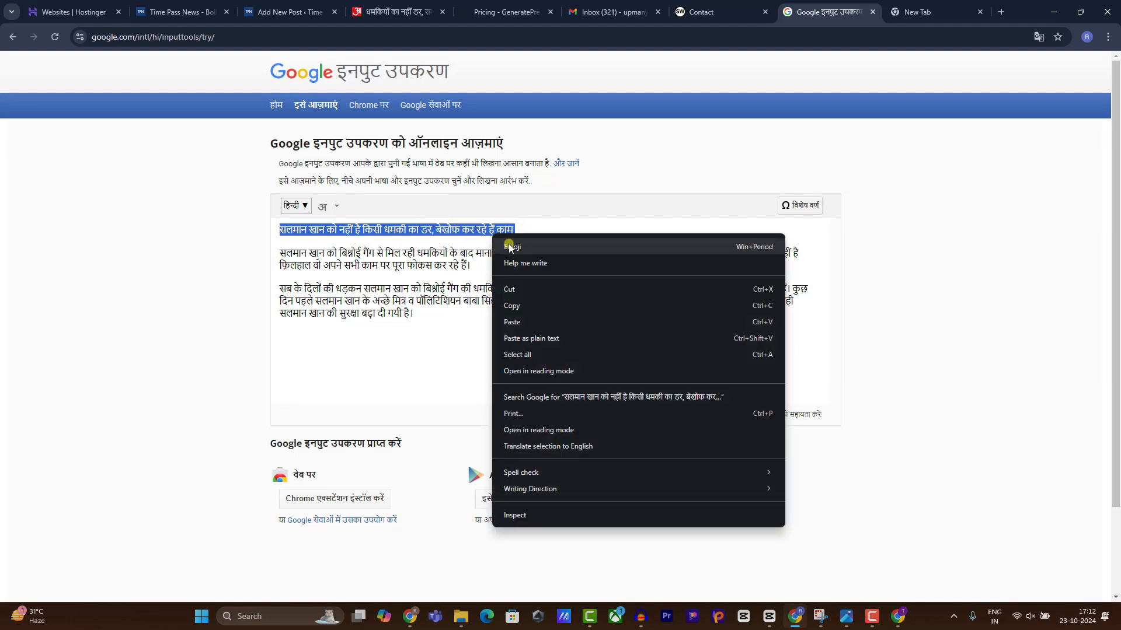
click(525, 305)
click(302, 5)
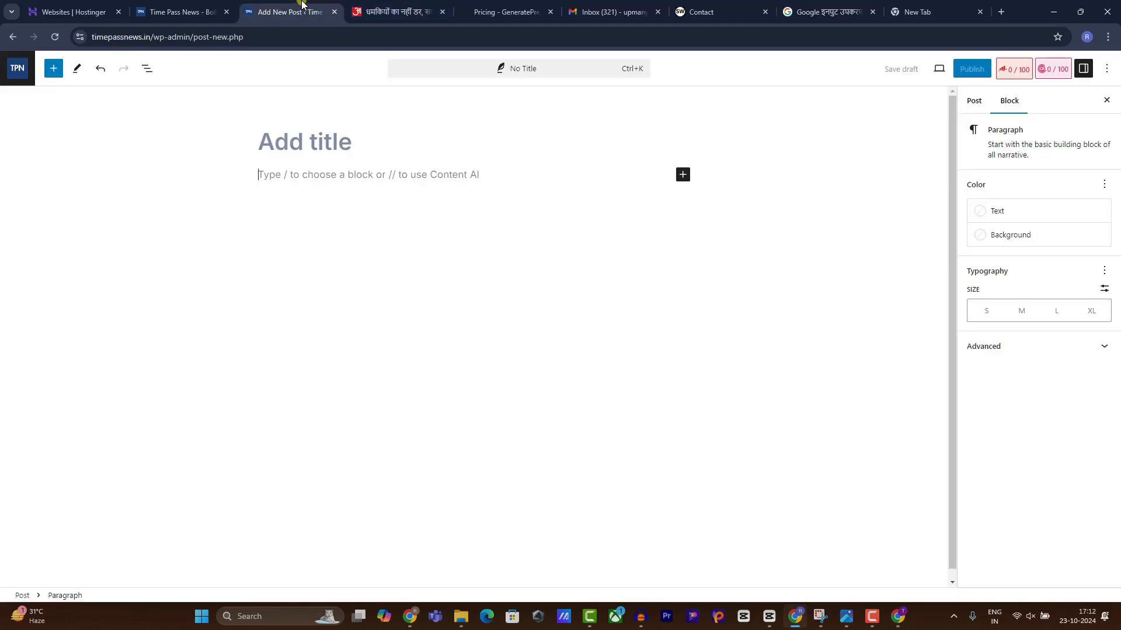
click(350, 142)
text(सलमान खान को नहीं है किसी धमकी का डर, बेखौफ कर रहे हैं काम)
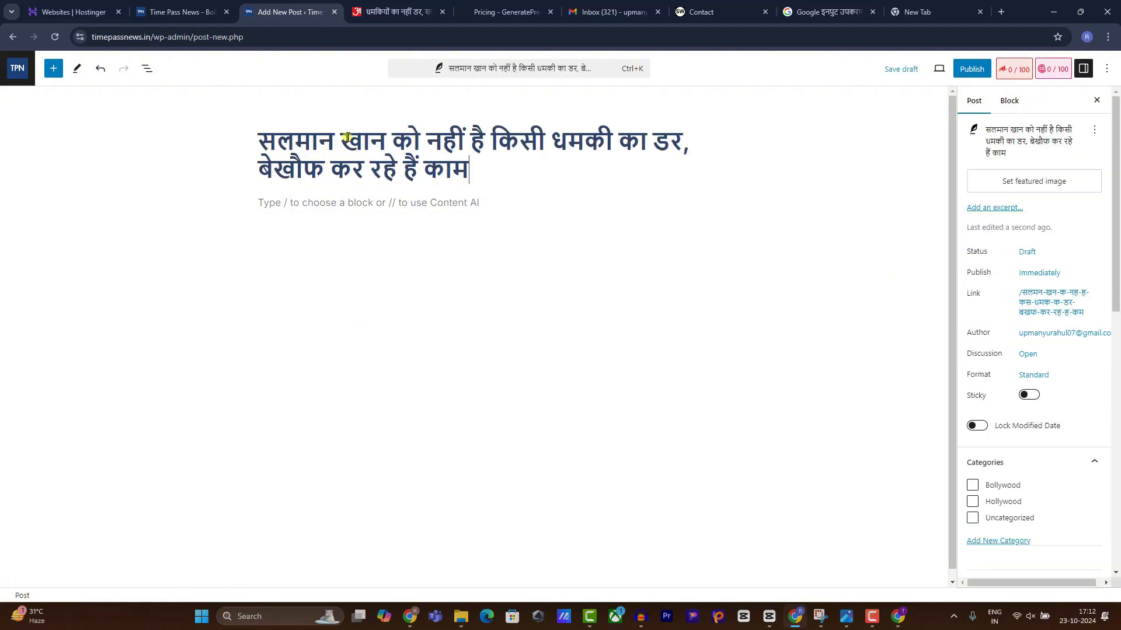
Paste the draft's second Hindi paragraph into the post body.
click(403, 199)
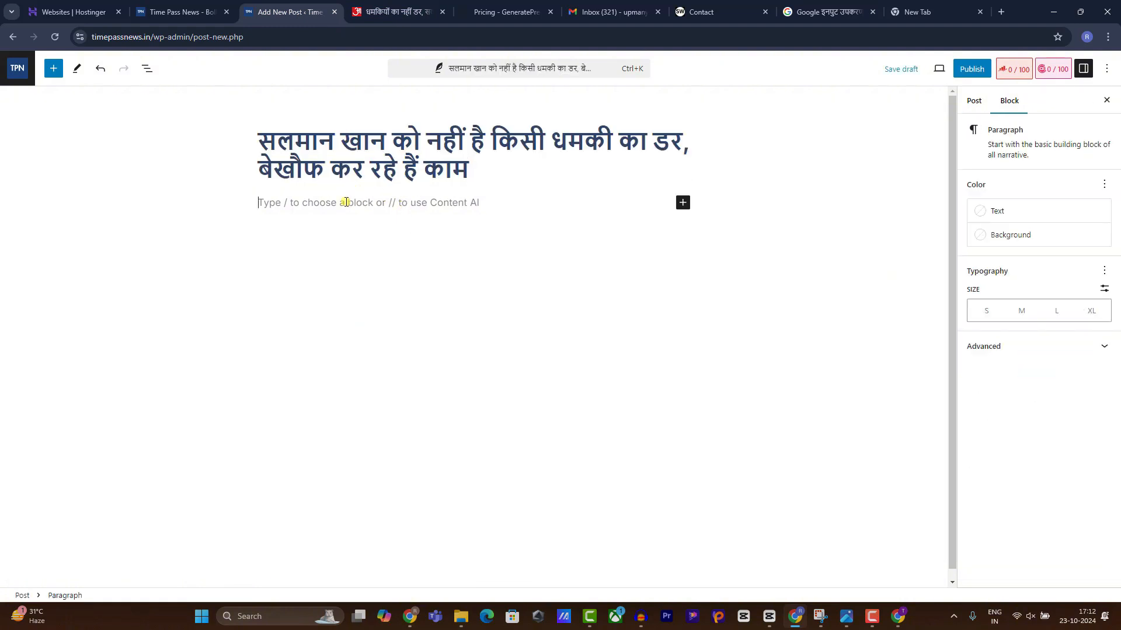
click(354, 13)
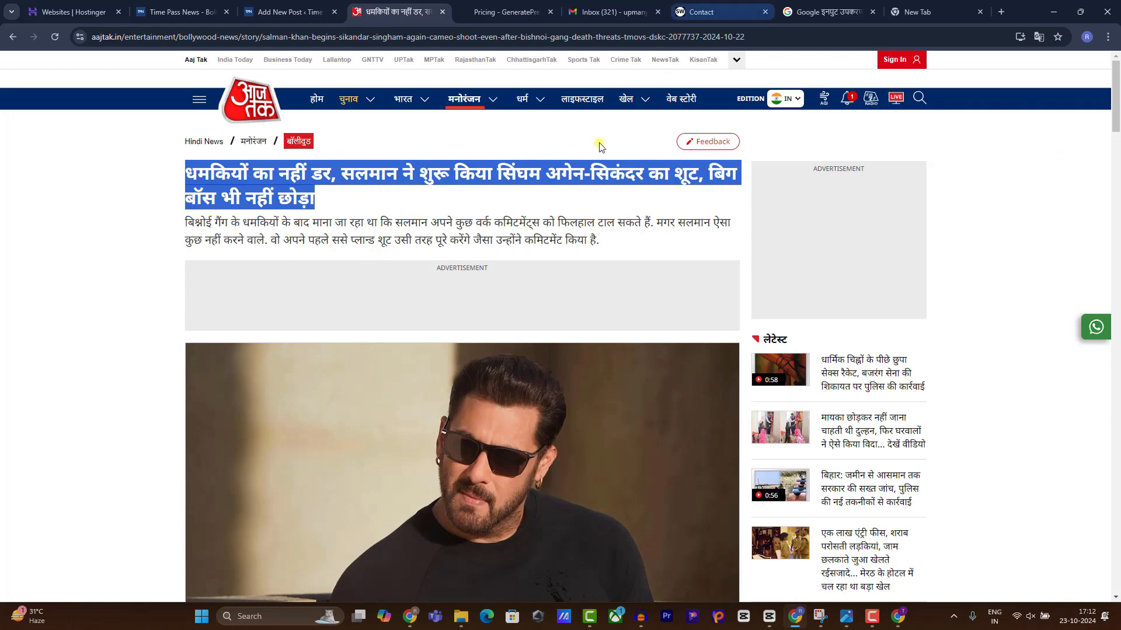
drag(185, 223, 664, 240)
click(820, 11)
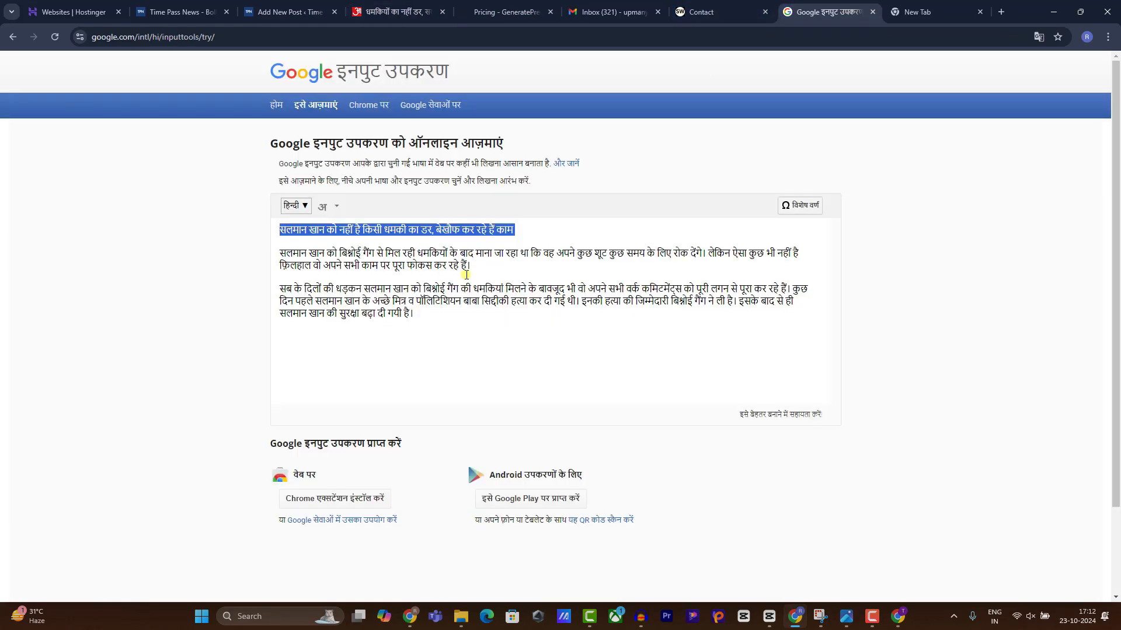
drag(471, 267, 248, 262)
key(ctrl+c)
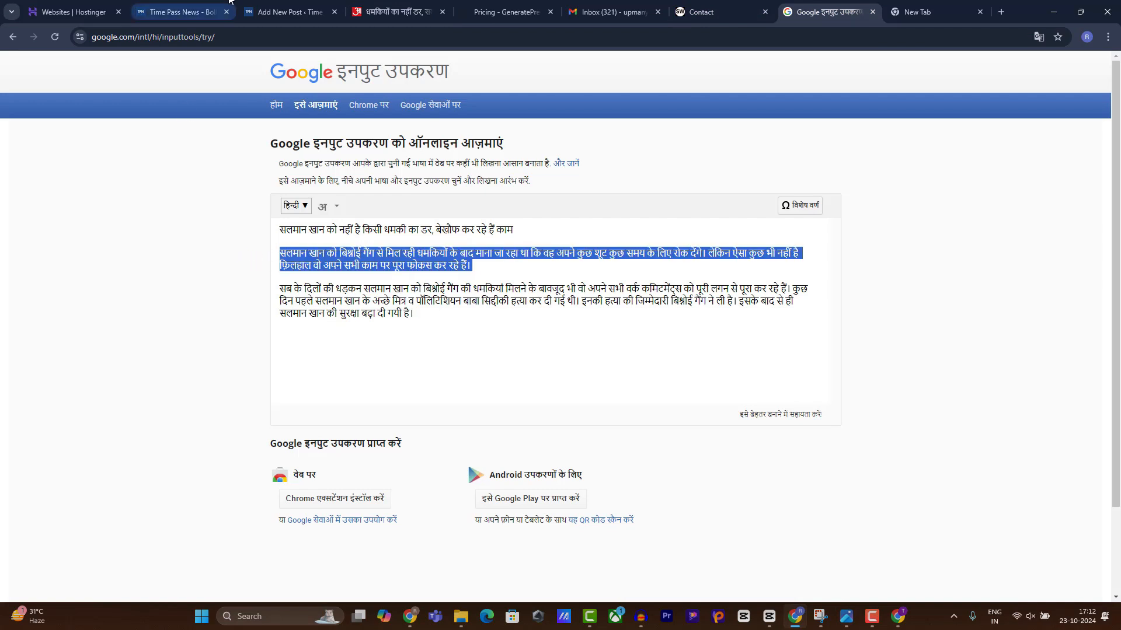
click(300, 12)
key(ctrl+v)
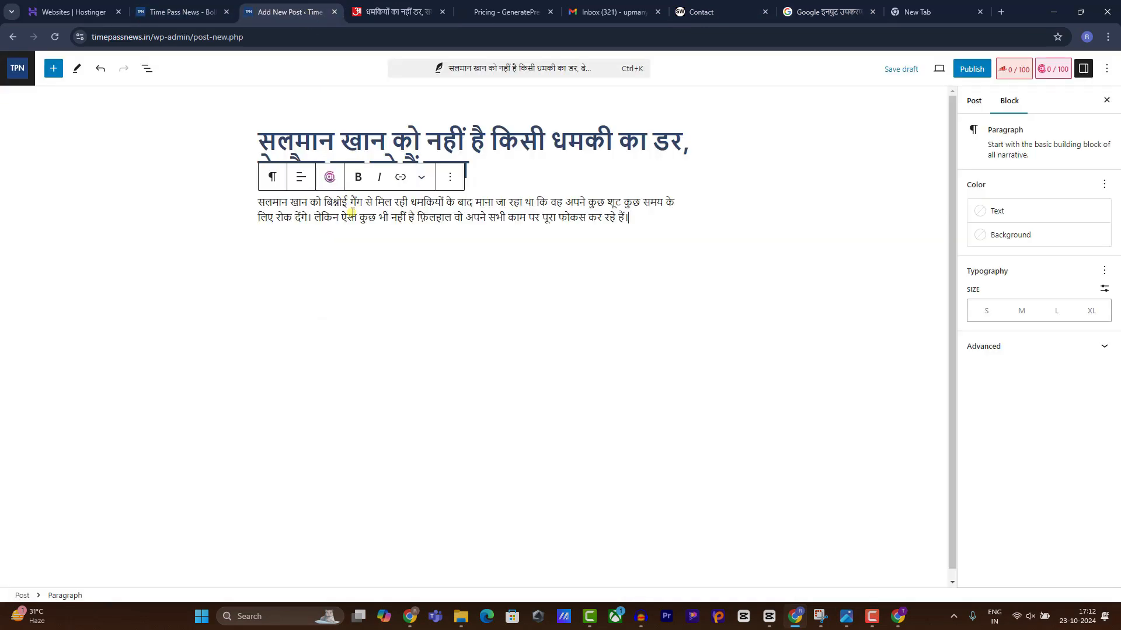
Insert an empty Image block below the opening paragraph.
key(Return)
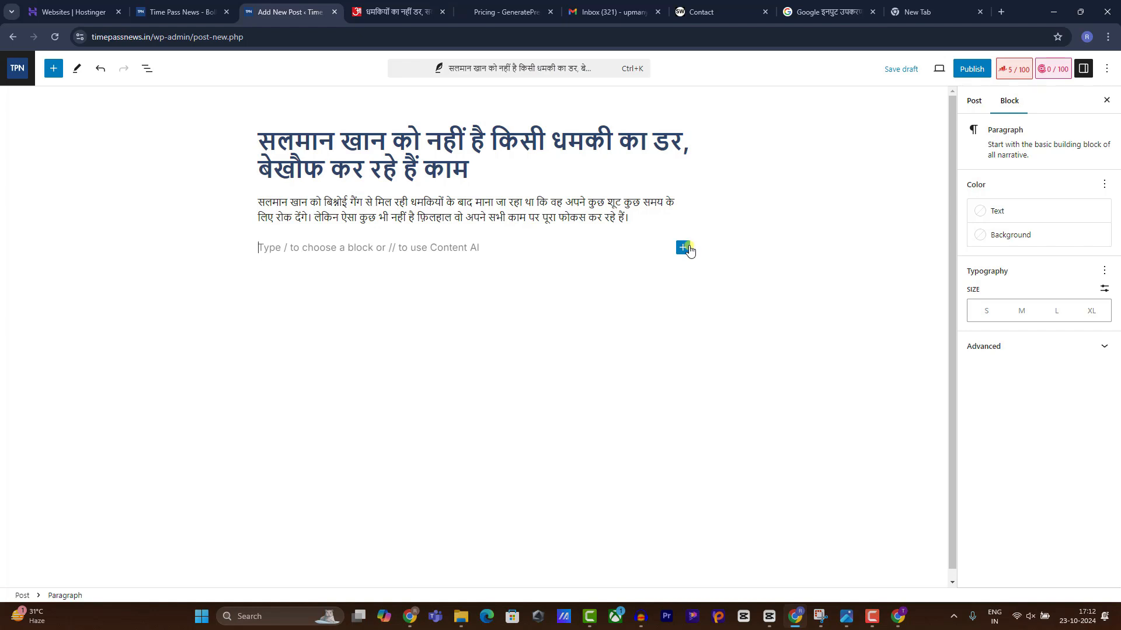
click(683, 247)
text(ima)
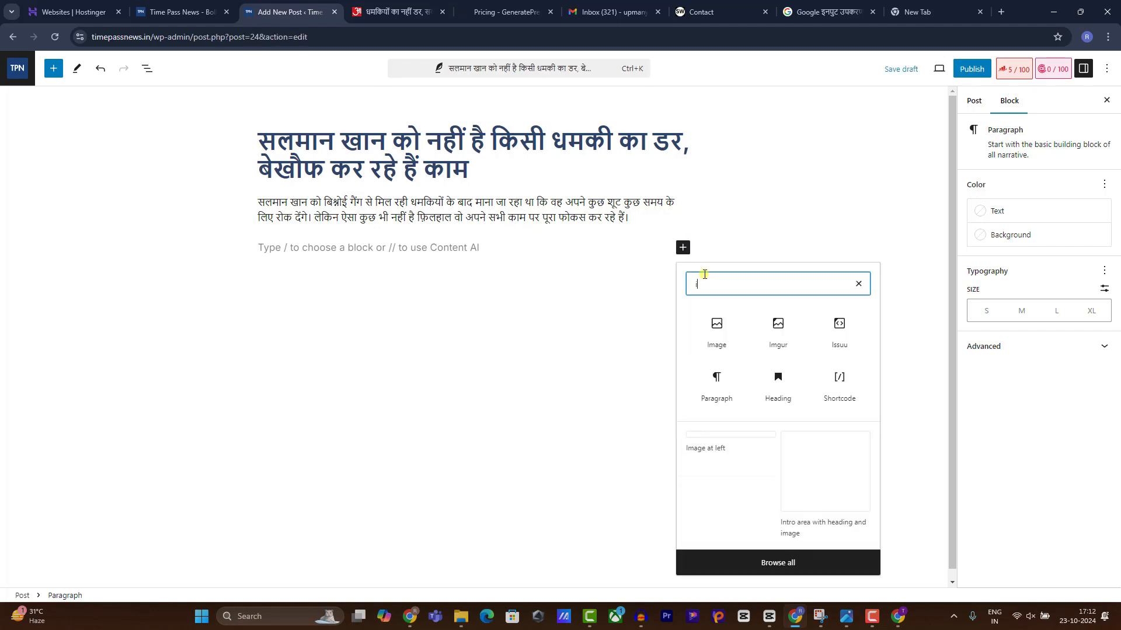
click(705, 328)
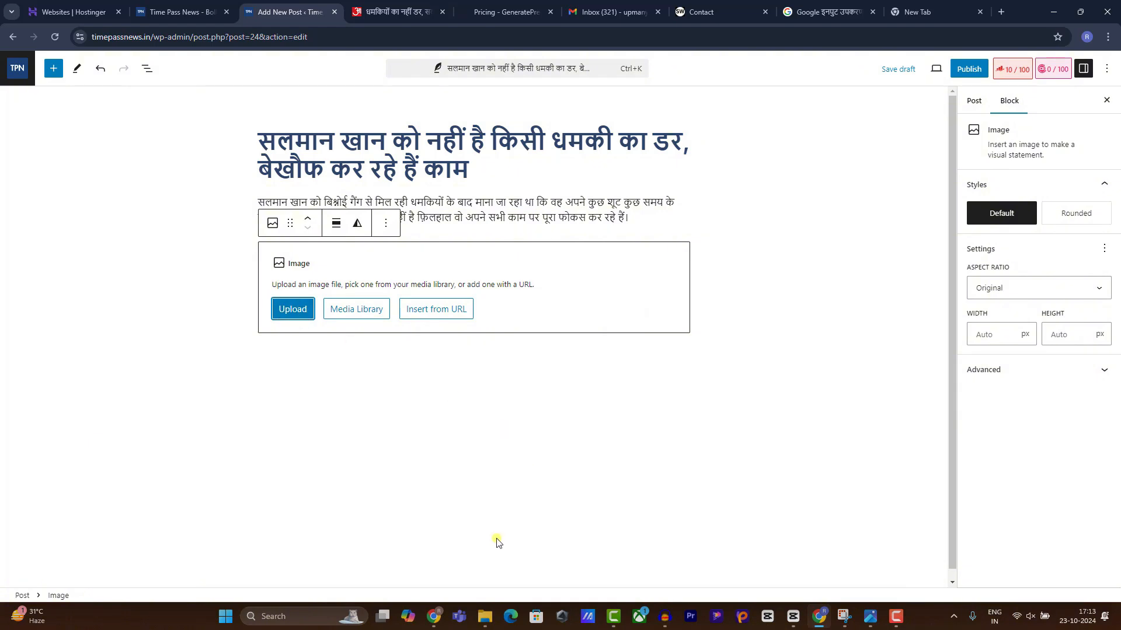
click(435, 616)
Search Google for 'salman khan news' and show the image results.
click(315, 12)
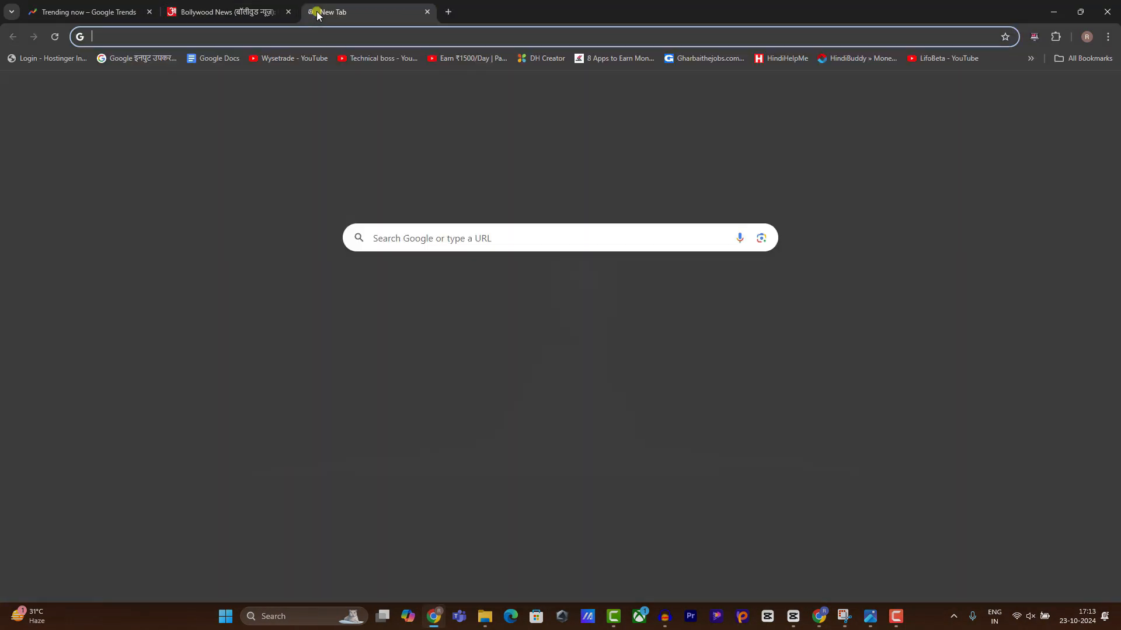
text(google.com)
key(Return)
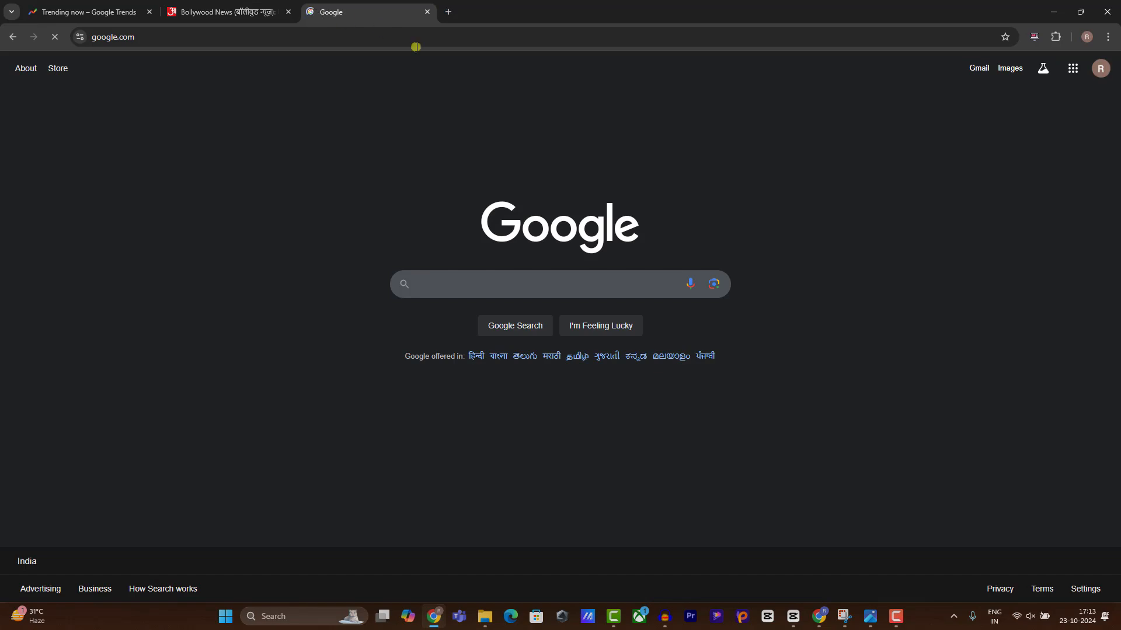
text(salma)
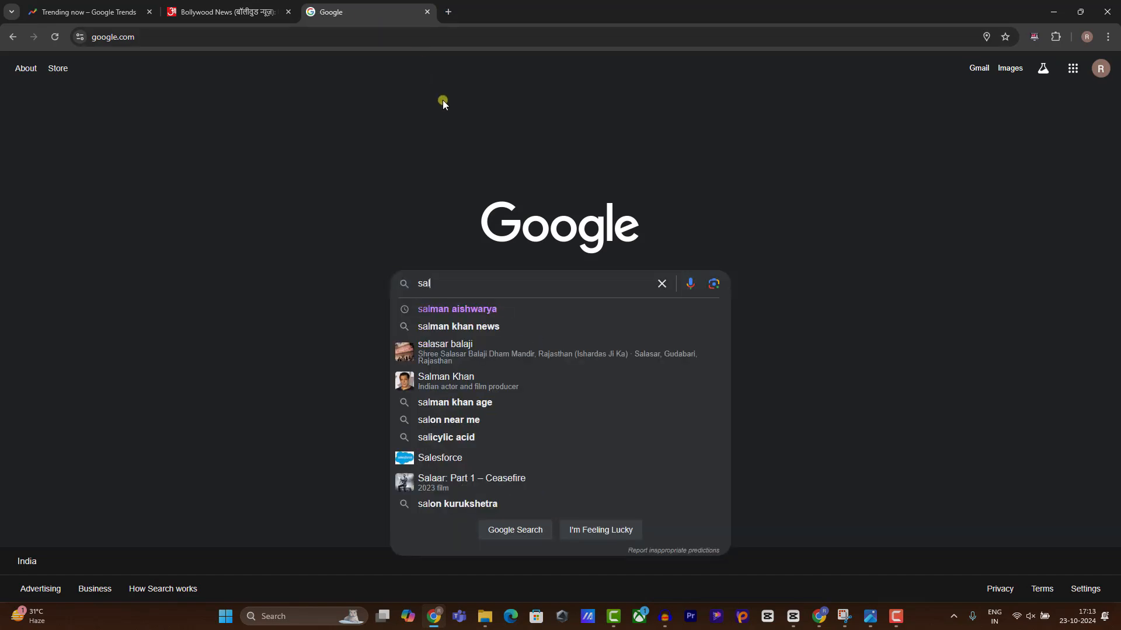
key(Down)
key(Down)
key(Return)
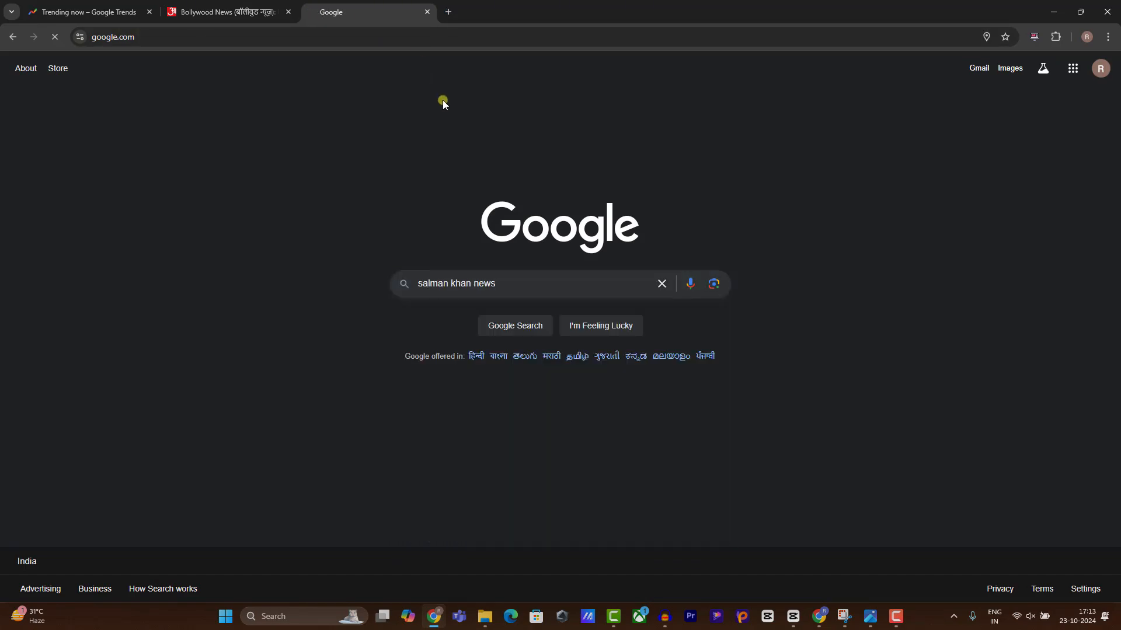
click(181, 117)
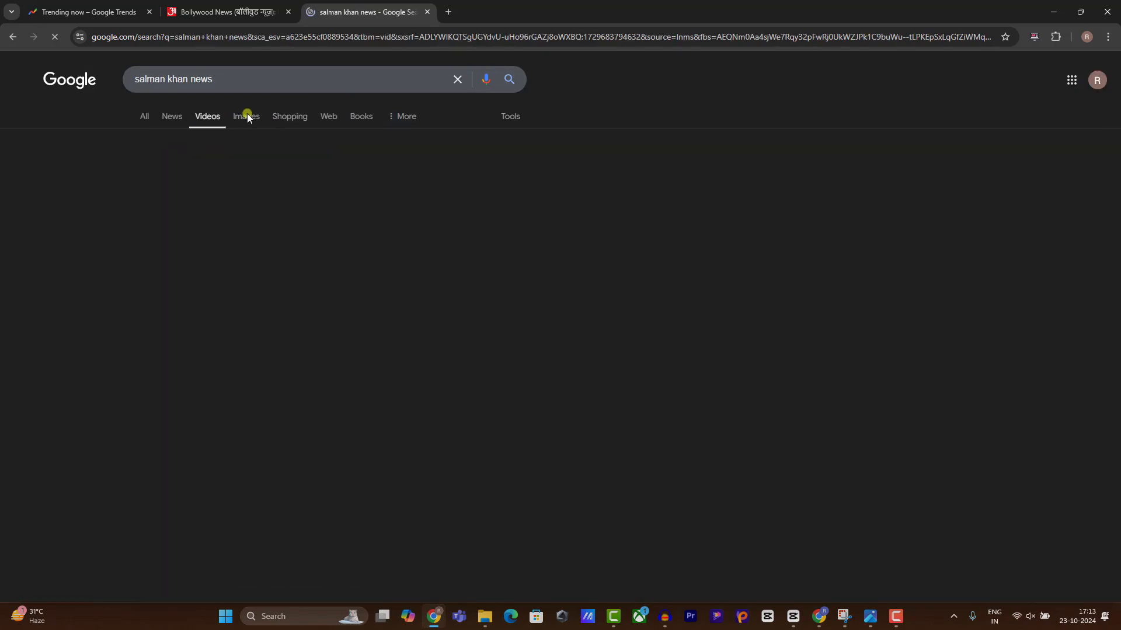
click(245, 117)
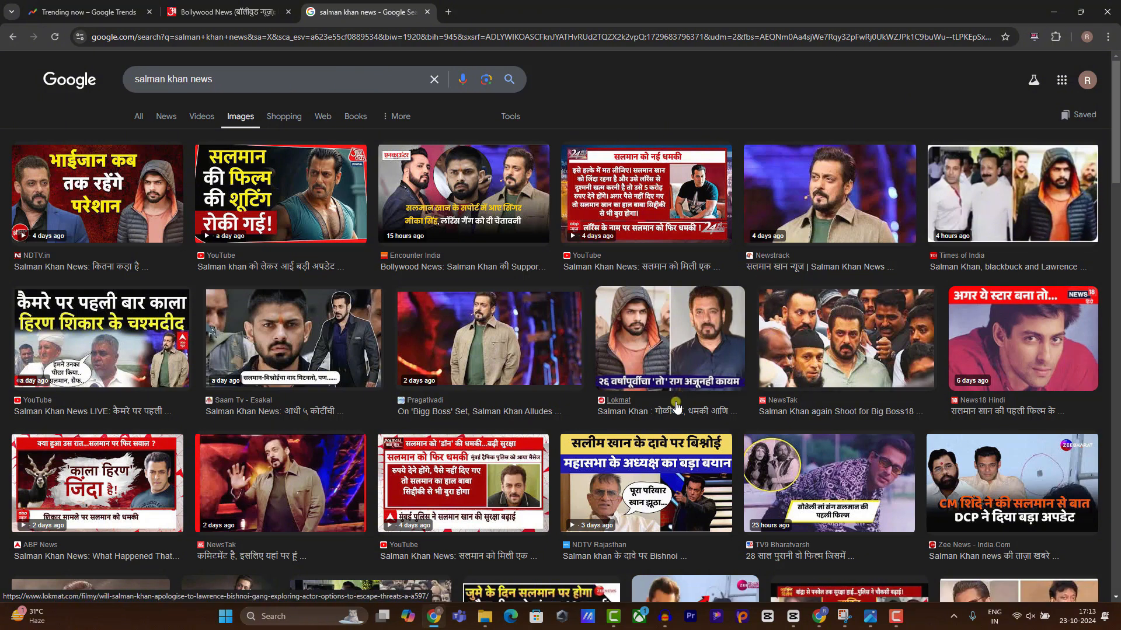
Save the NewsTak photo of Salman Khan in a crowd to Downloads.
scroll(371, 408, down, 1)
scroll(371, 408, down, 1)
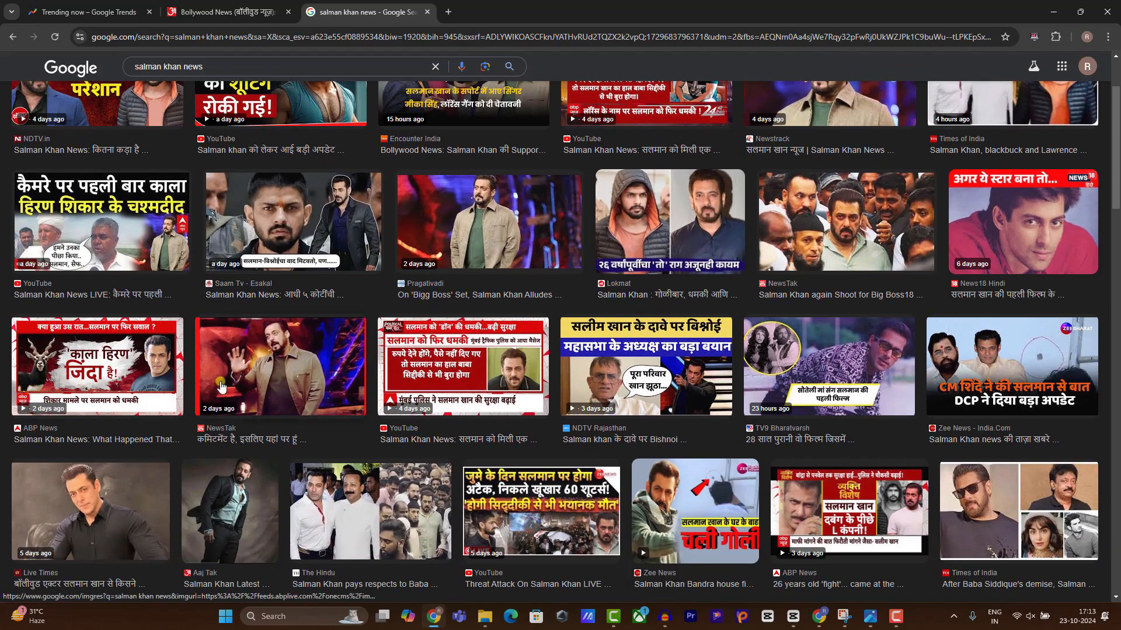
scroll(548, 367, down, 5)
scroll(548, 367, up, 7)
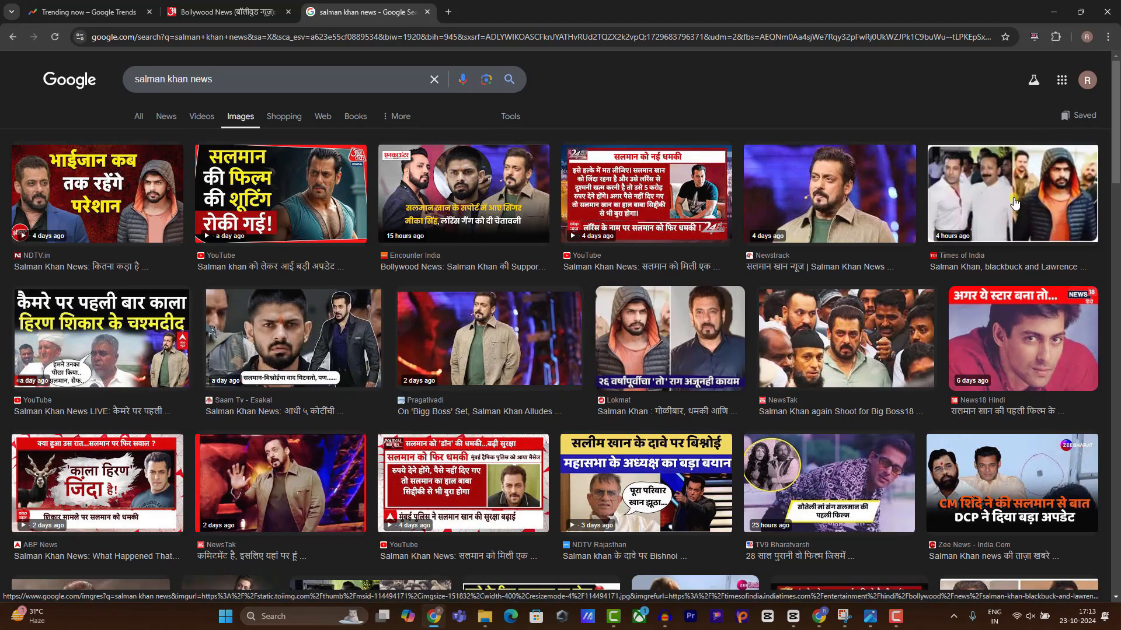
click(863, 319)
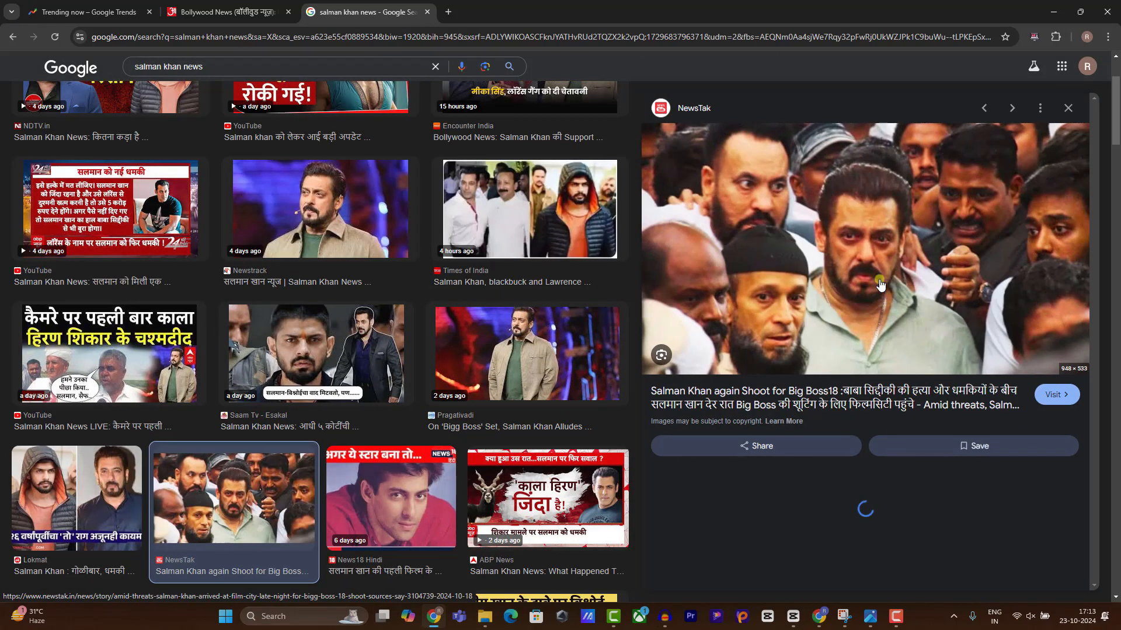
right_click(857, 248)
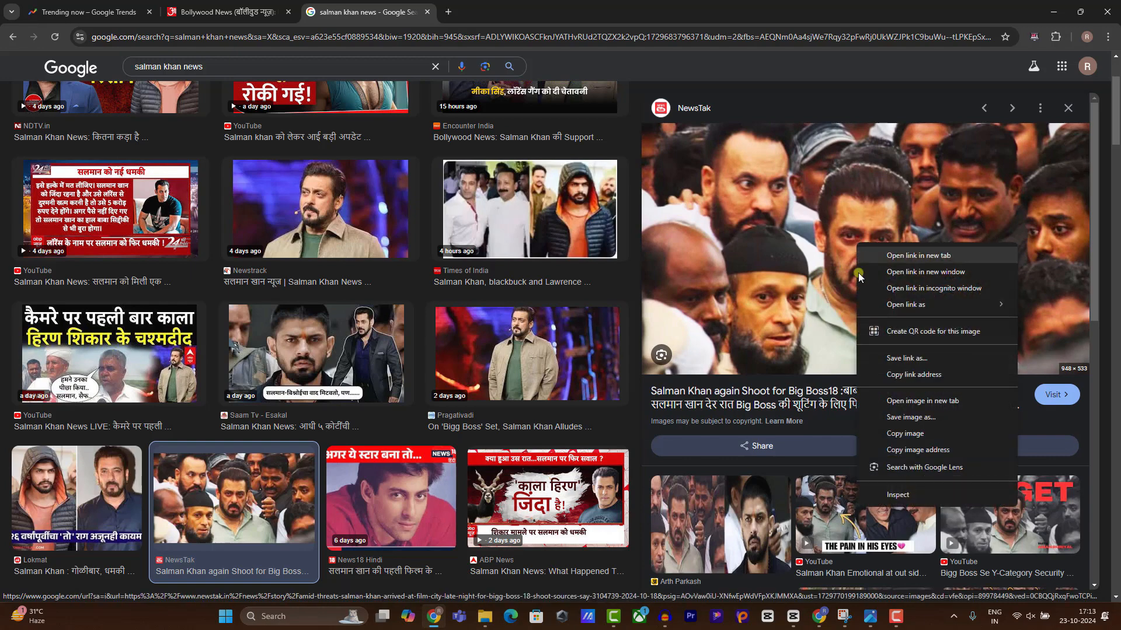
click(893, 418)
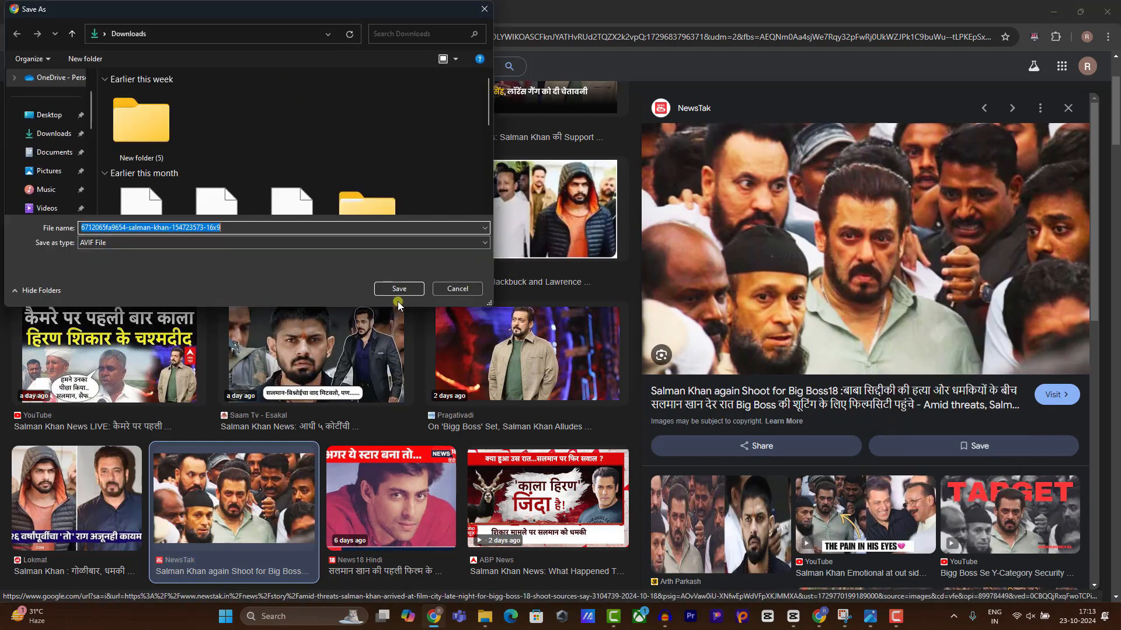
click(409, 287)
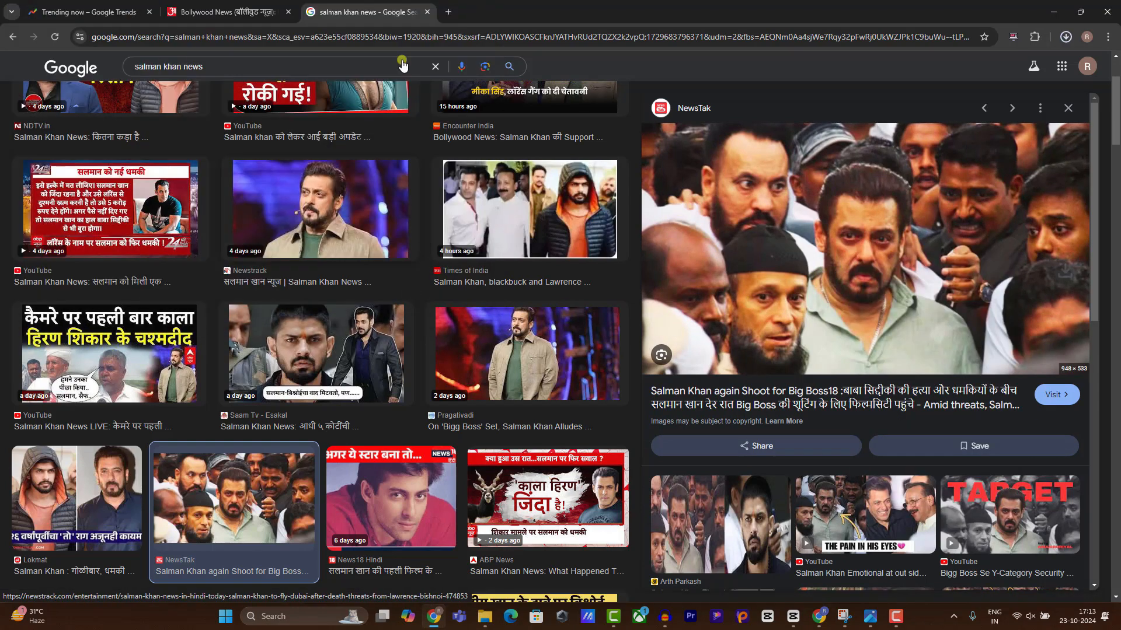
click(447, 12)
Create a new custom-size 1200 × 680 px Canva design.
text(c)
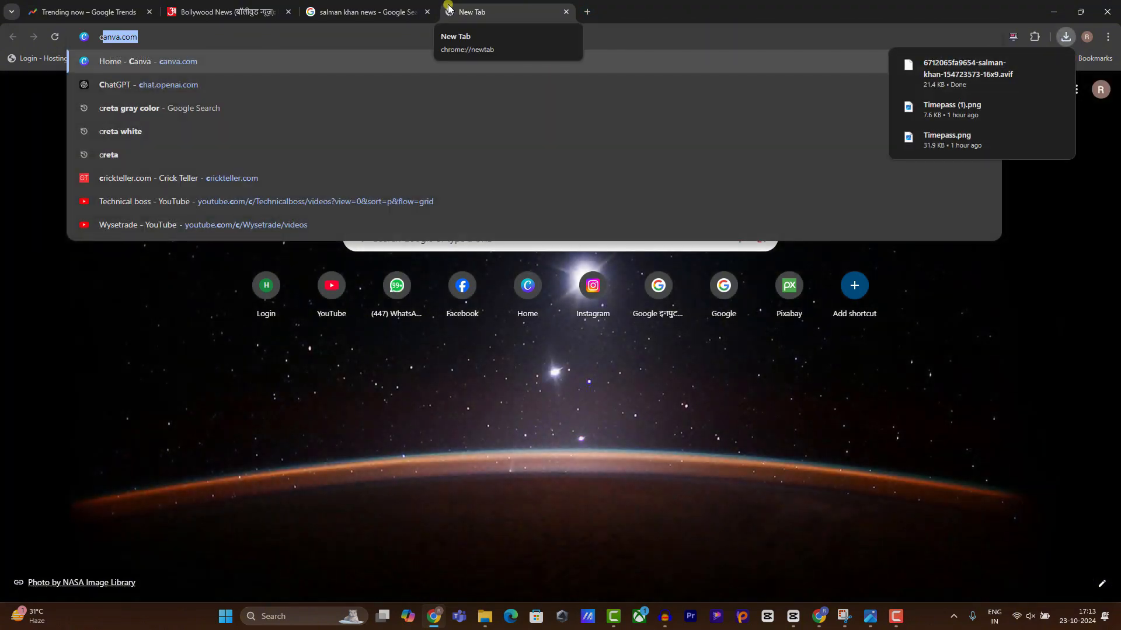
key(Return)
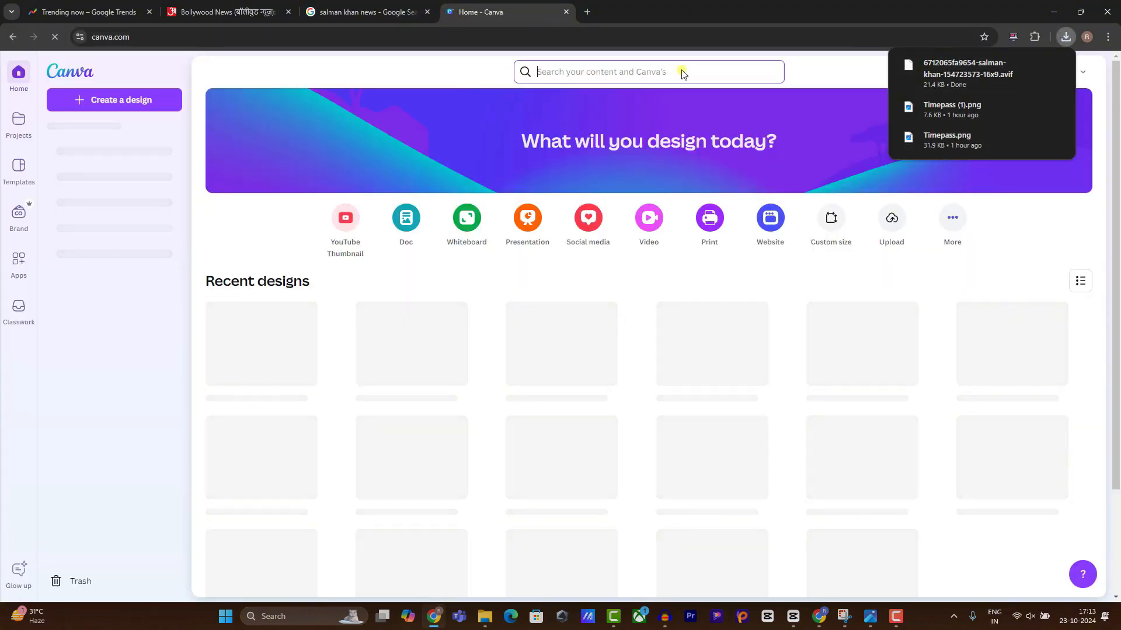
click(557, 73)
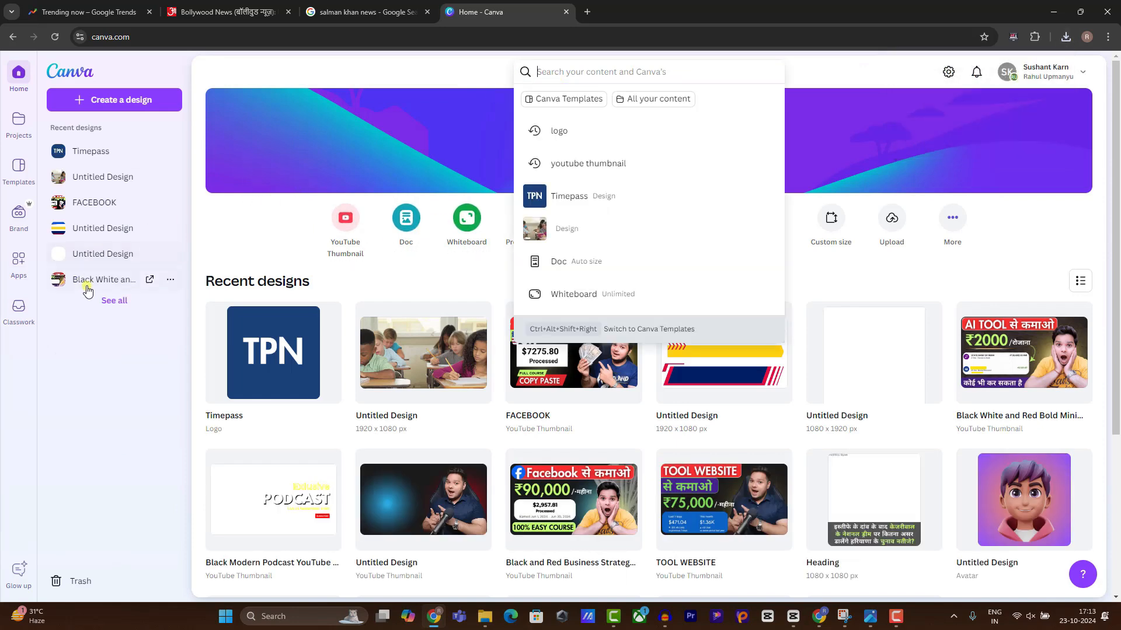
click(125, 114)
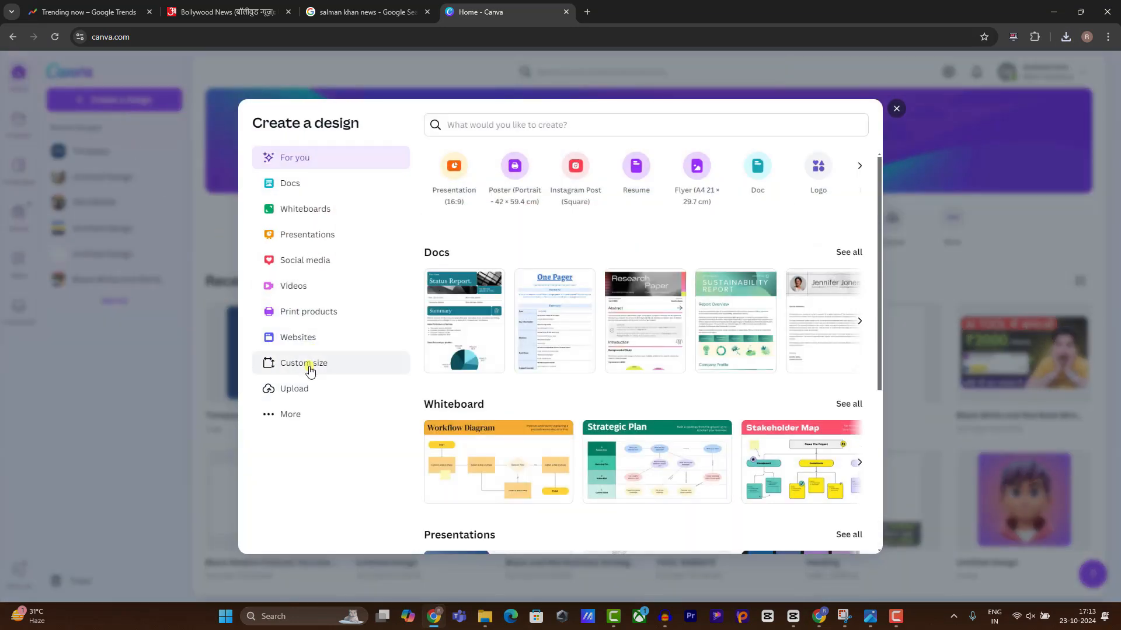
click(309, 360)
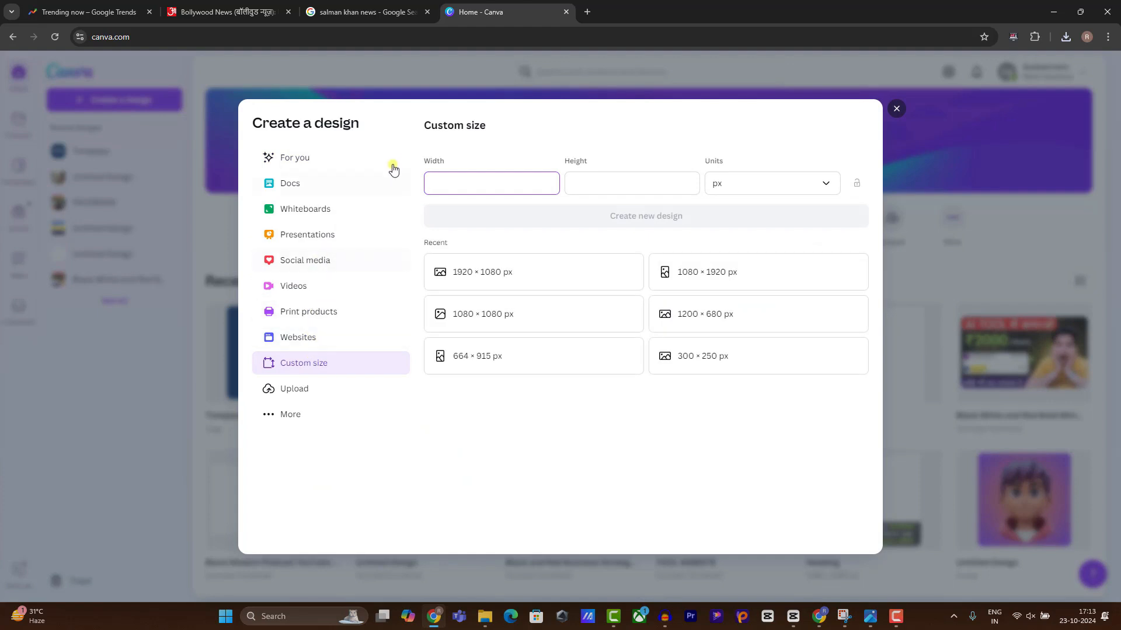
click(516, 187)
click(743, 319)
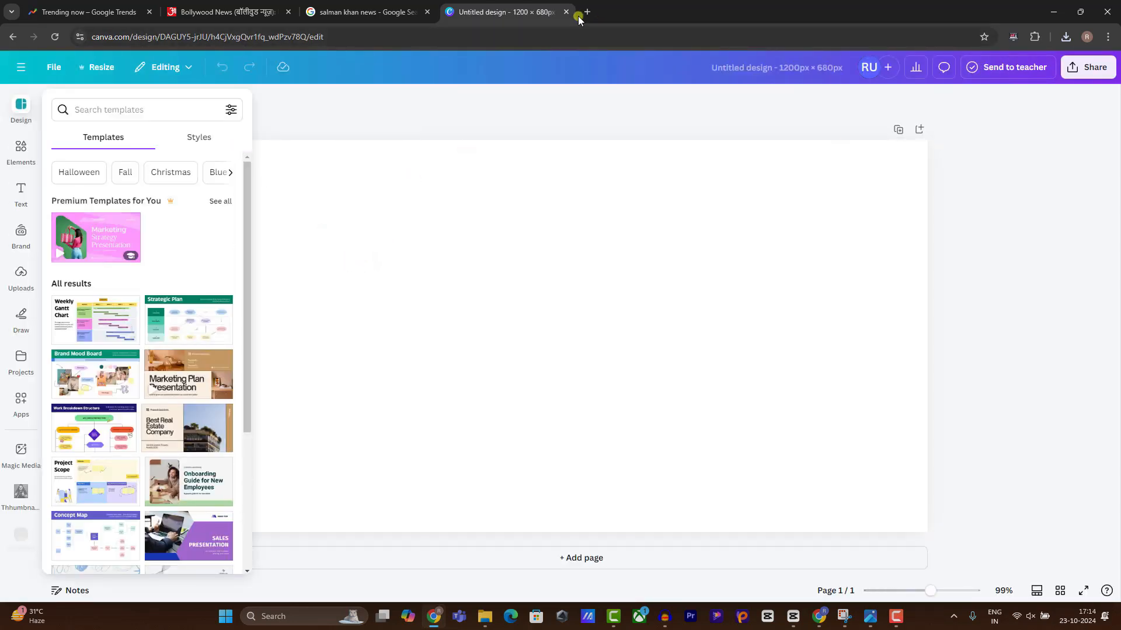
Copy the NewsTak Salman Khan photo from the Google image results.
click(350, 11)
right_click(802, 254)
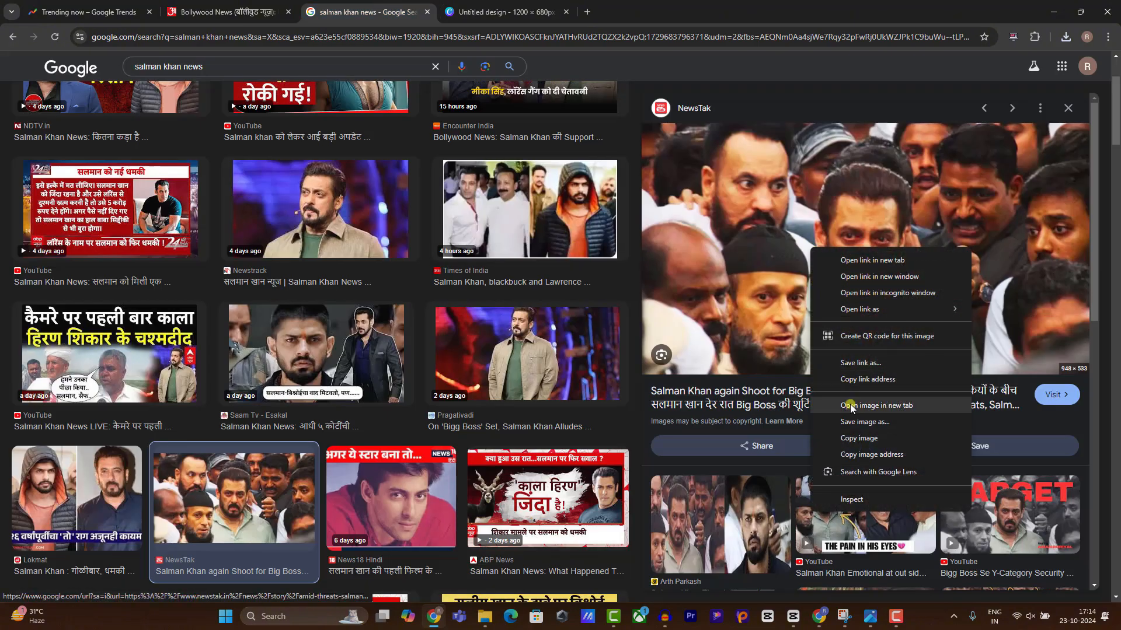
click(847, 439)
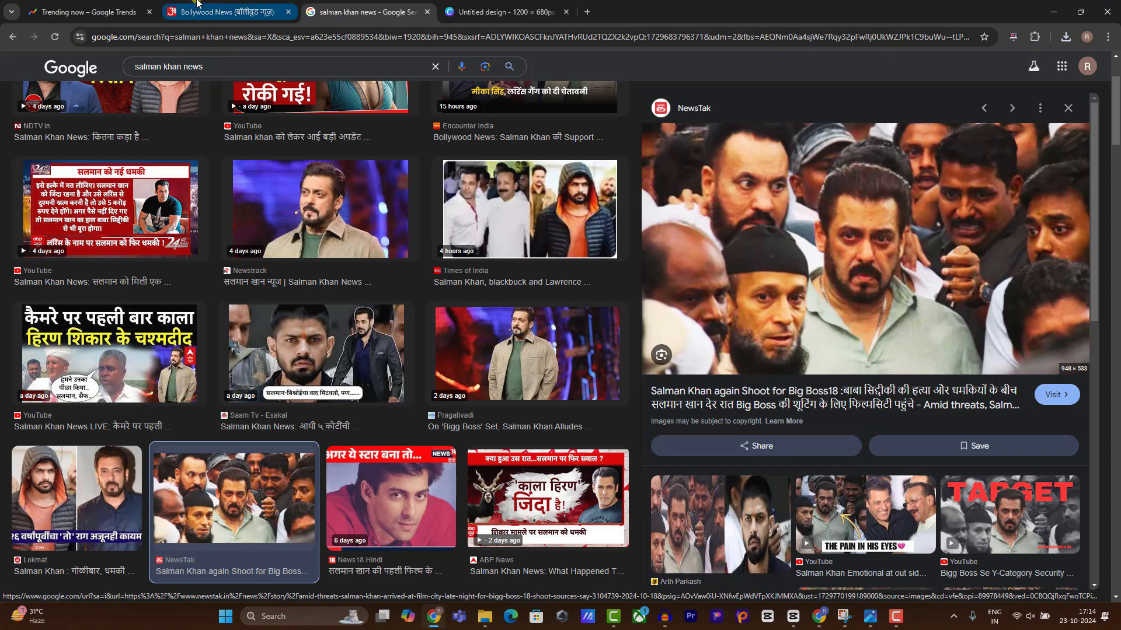
Paste the crowd photo into the design and resize it to fill the page.
click(502, 12)
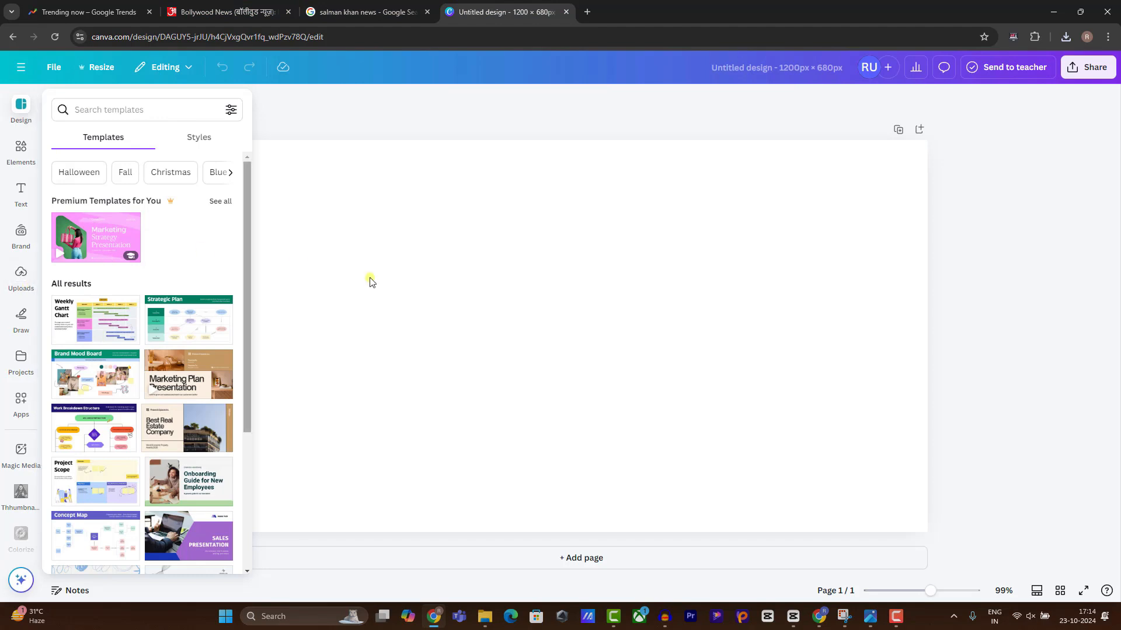
key(ctrl+v)
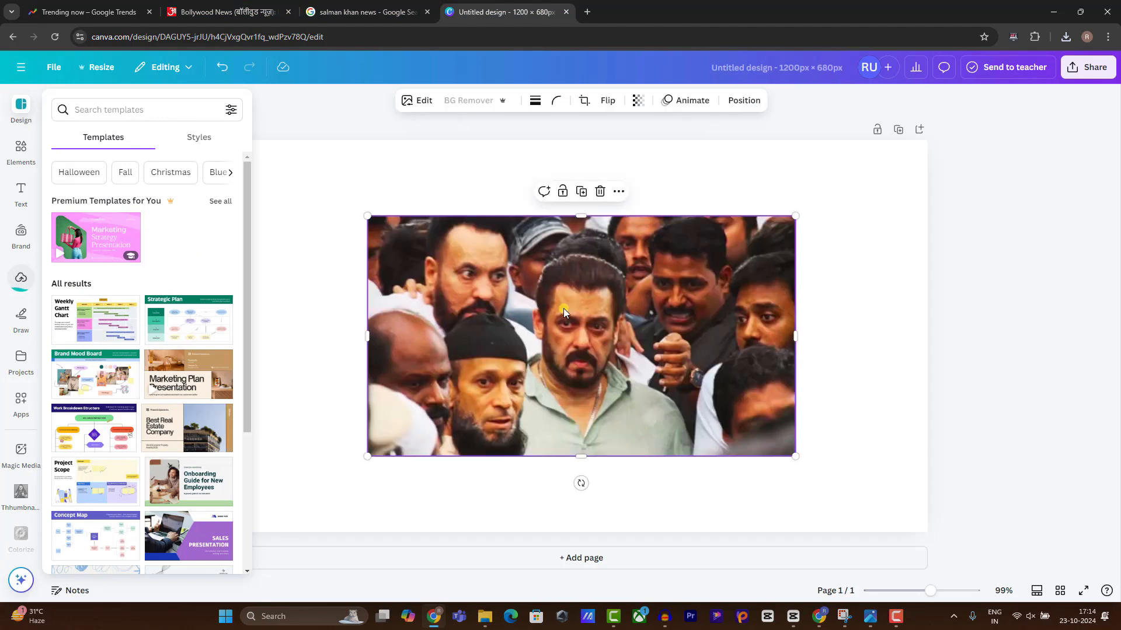
drag(420, 233, 432, 242)
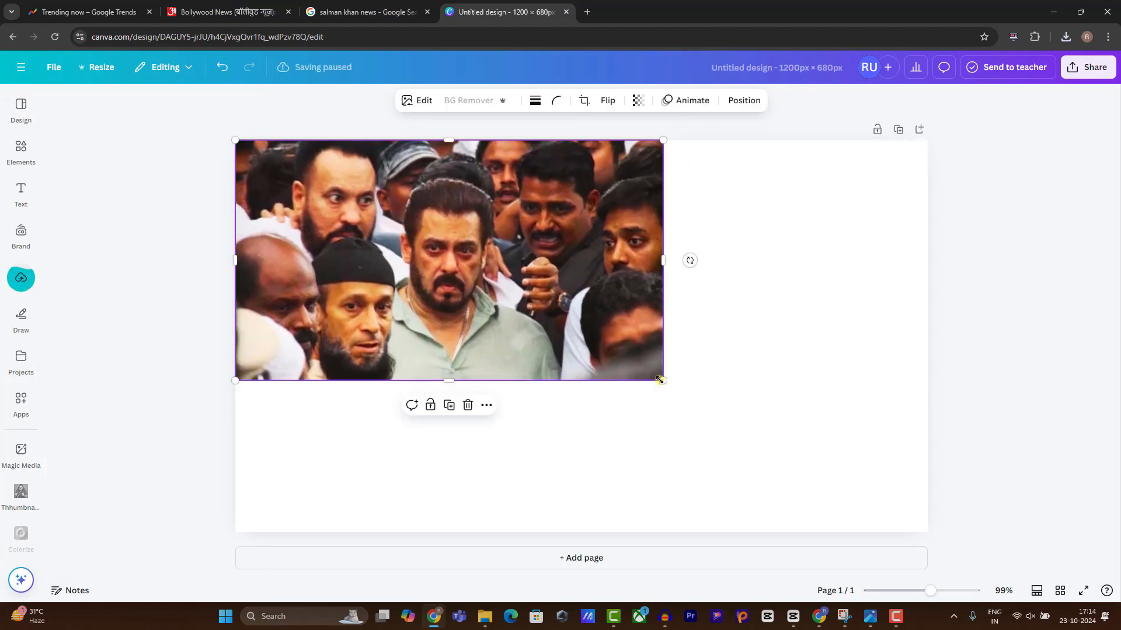
drag(660, 380, 928, 542)
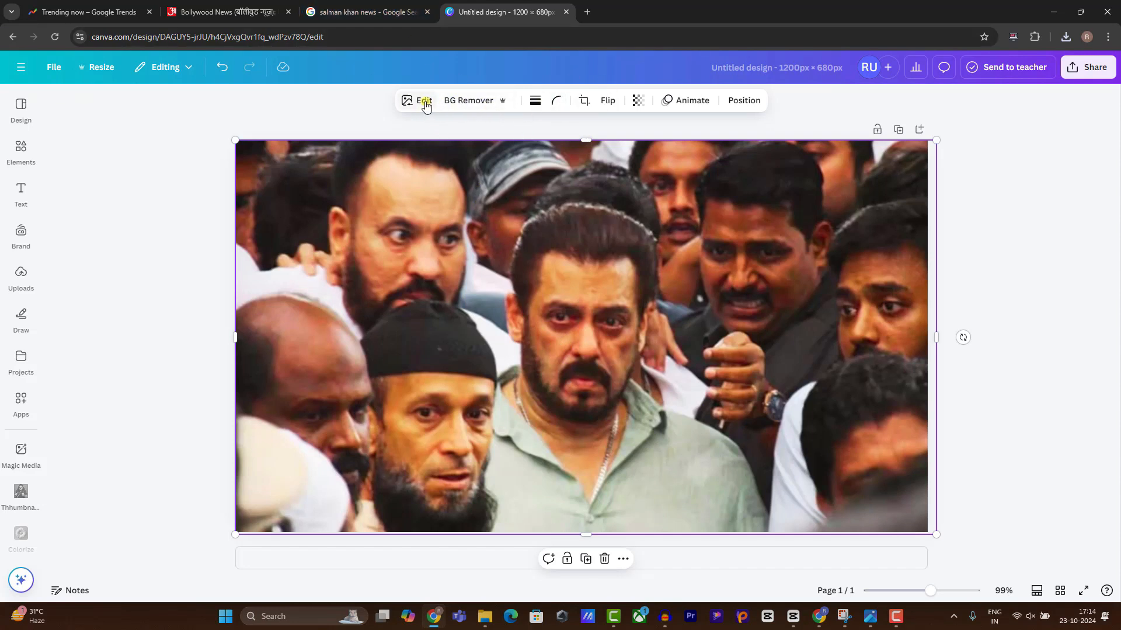
Adjust the photo's colour to temperature -11 and tint 27.
click(424, 101)
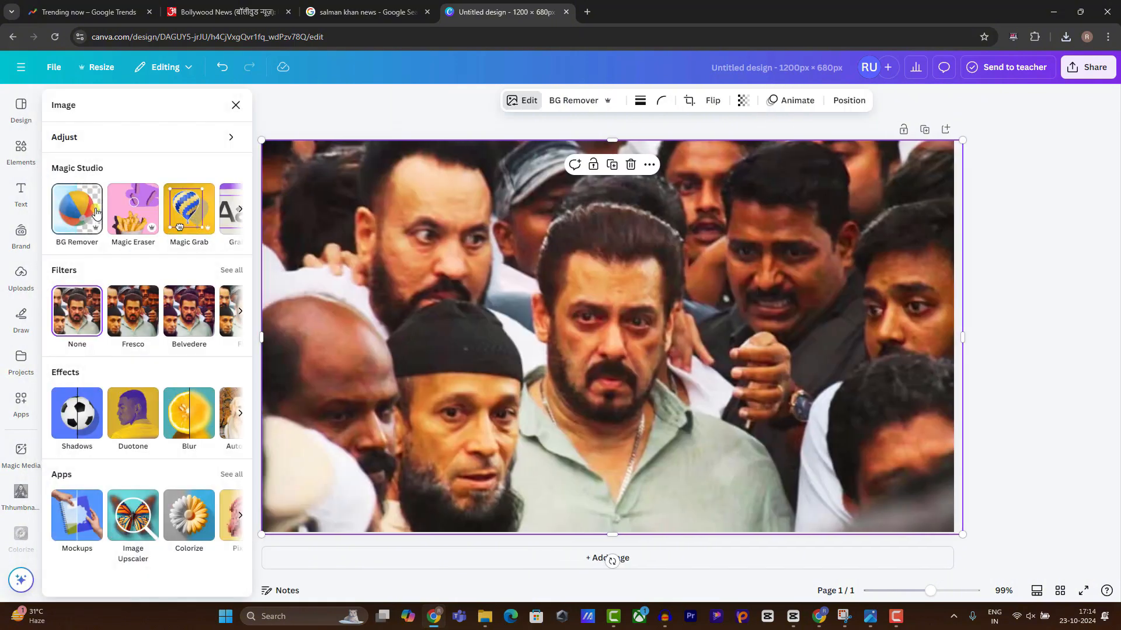
click(108, 139)
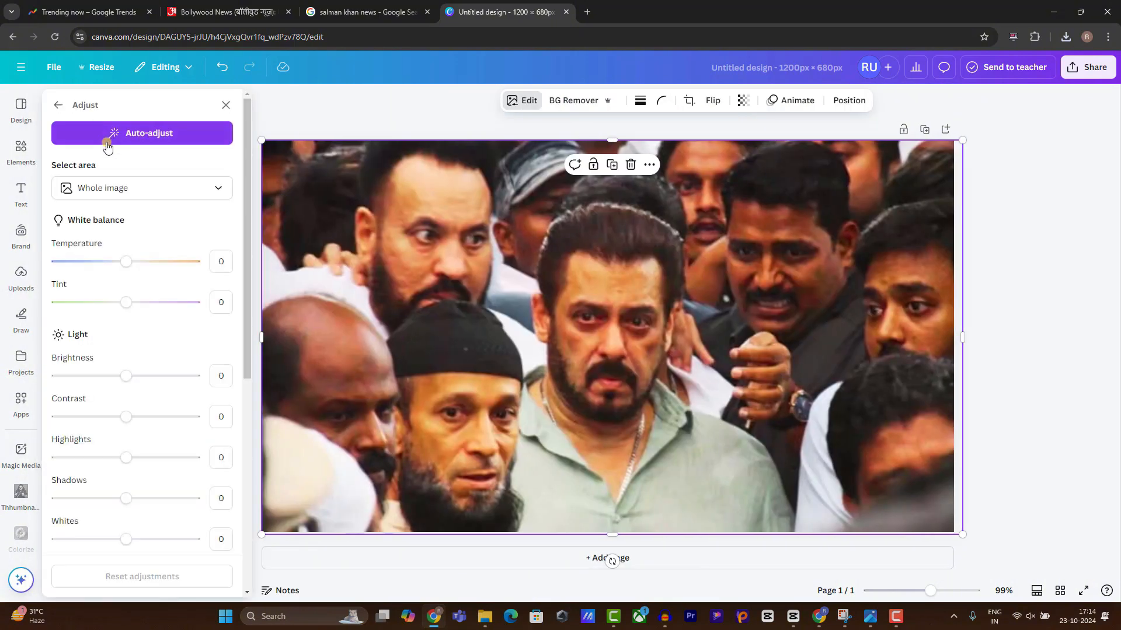
mouse_move(130, 264)
mouse_down()
mouse_move(156, 260)
mouse_move(119, 263)
mouse_up()
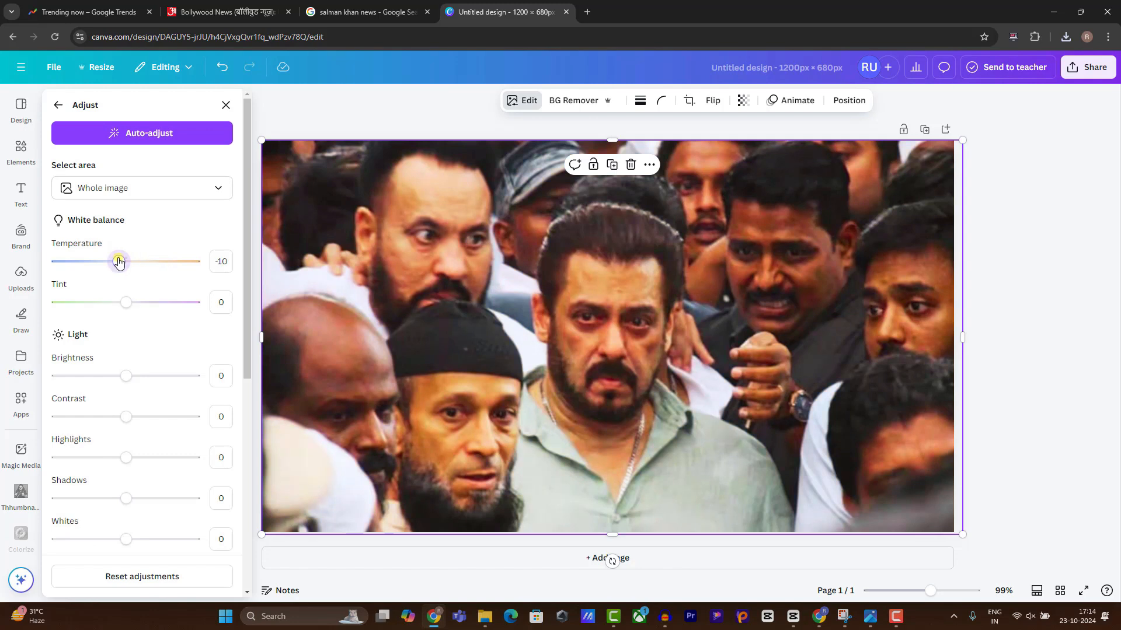
drag(128, 309, 146, 315)
drag(129, 382, 126, 426)
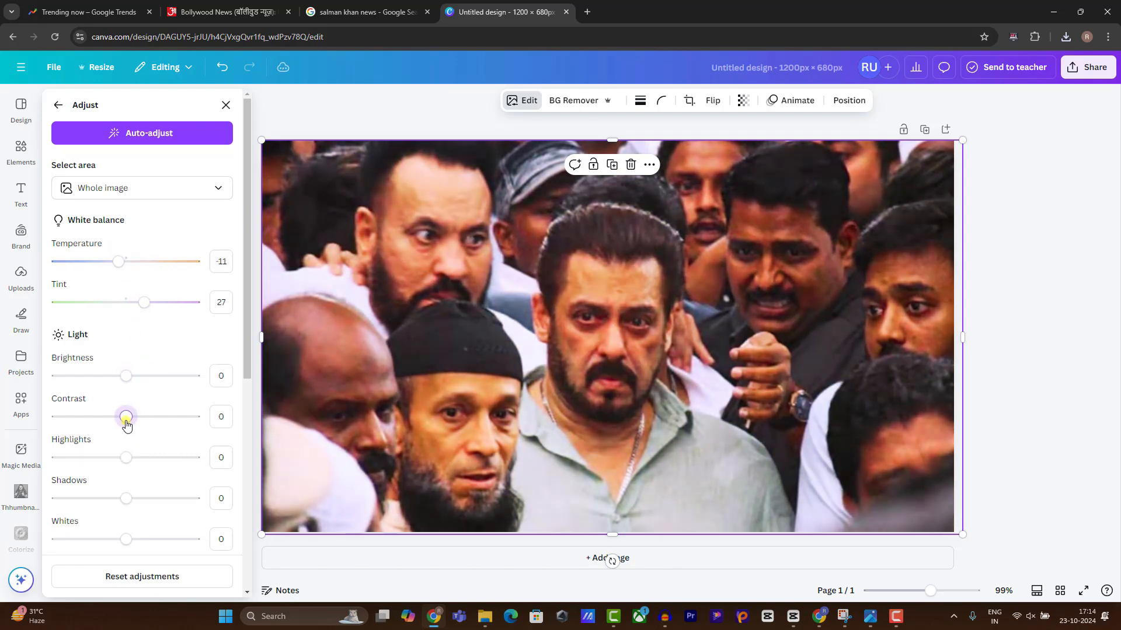
Place a heading on the photo and copy the Hindi post title from WordPress.
click(21, 192)
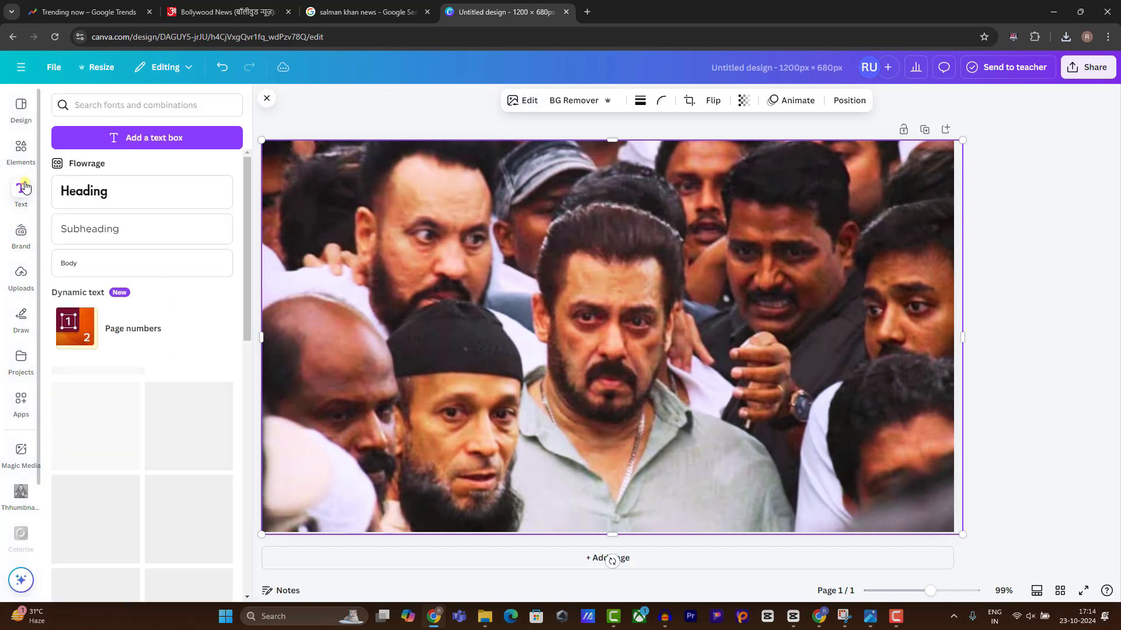
drag(94, 192, 592, 484)
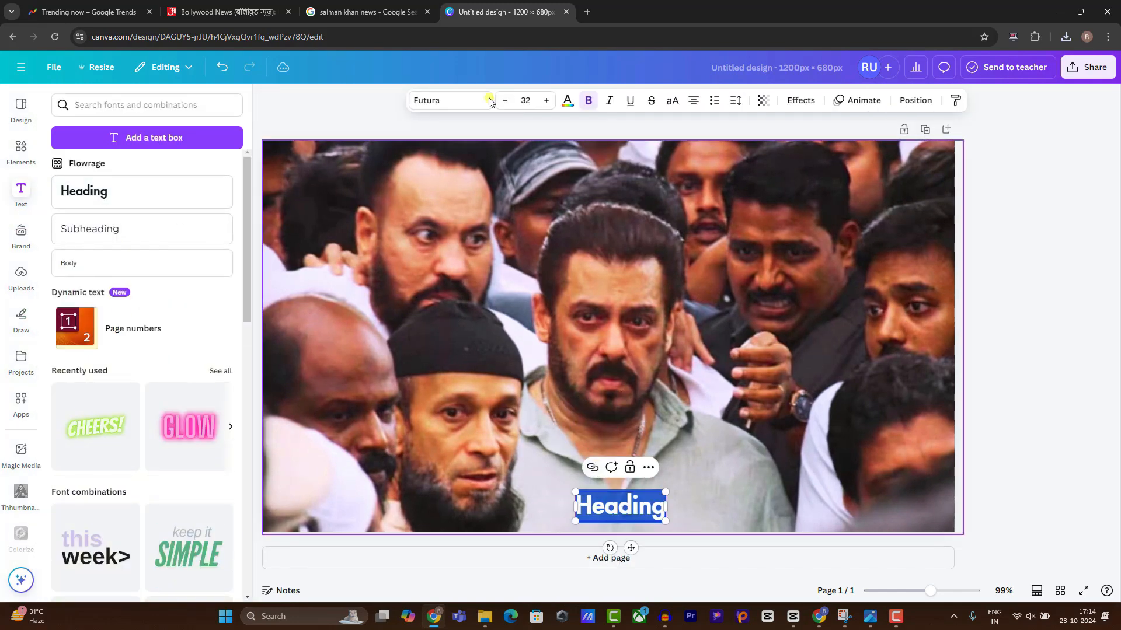
click(208, 5)
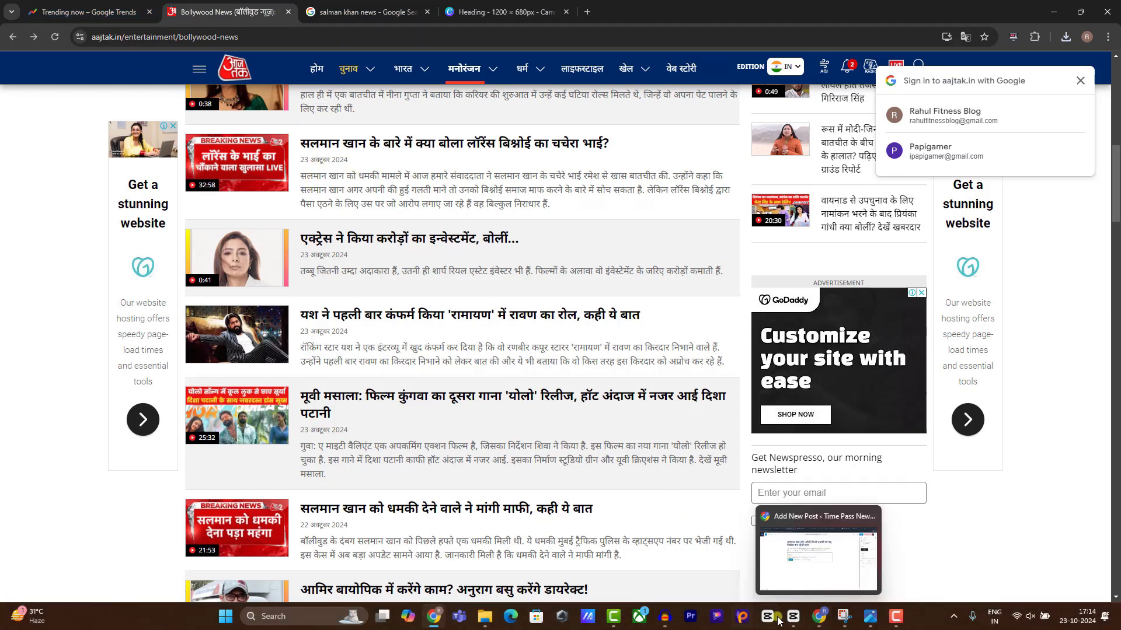
click(821, 615)
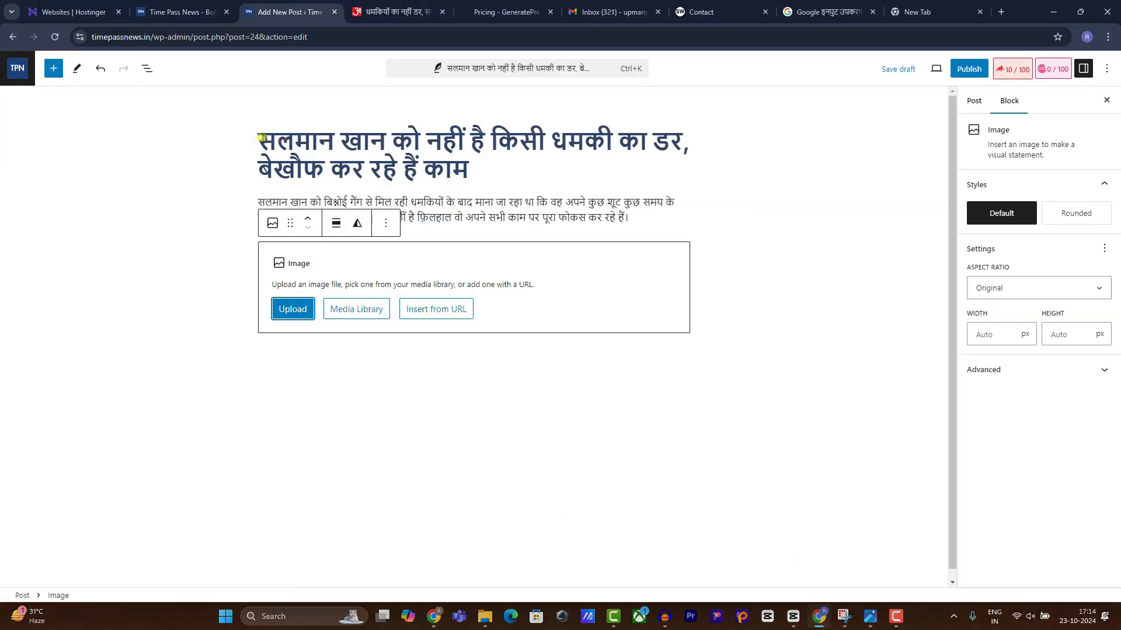
drag(260, 139, 681, 147)
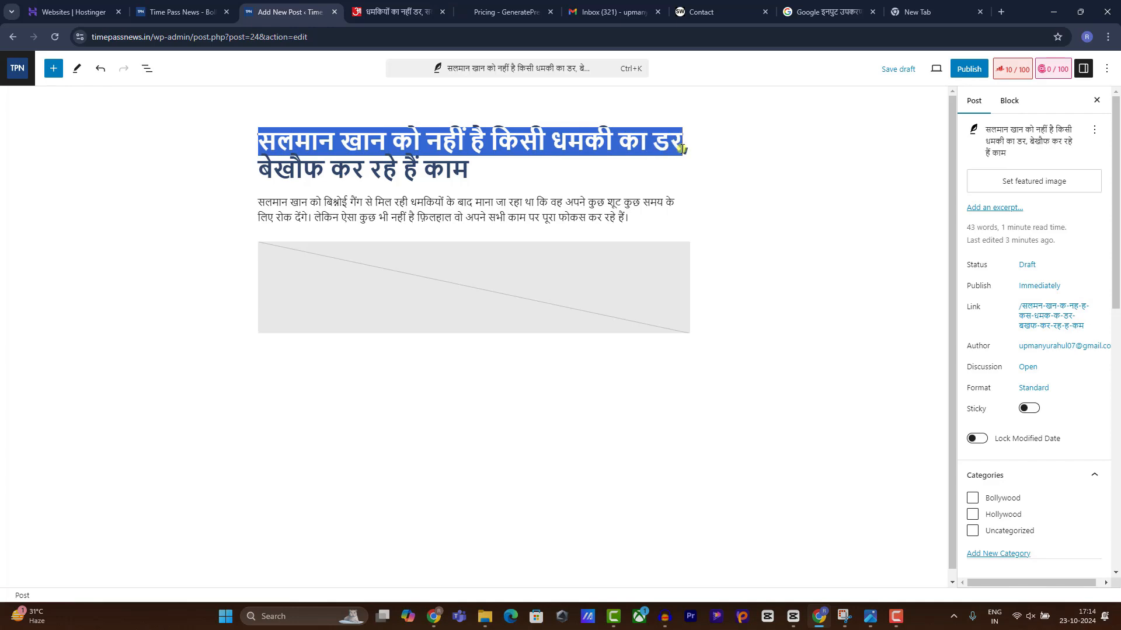
click(821, 616)
click(499, 12)
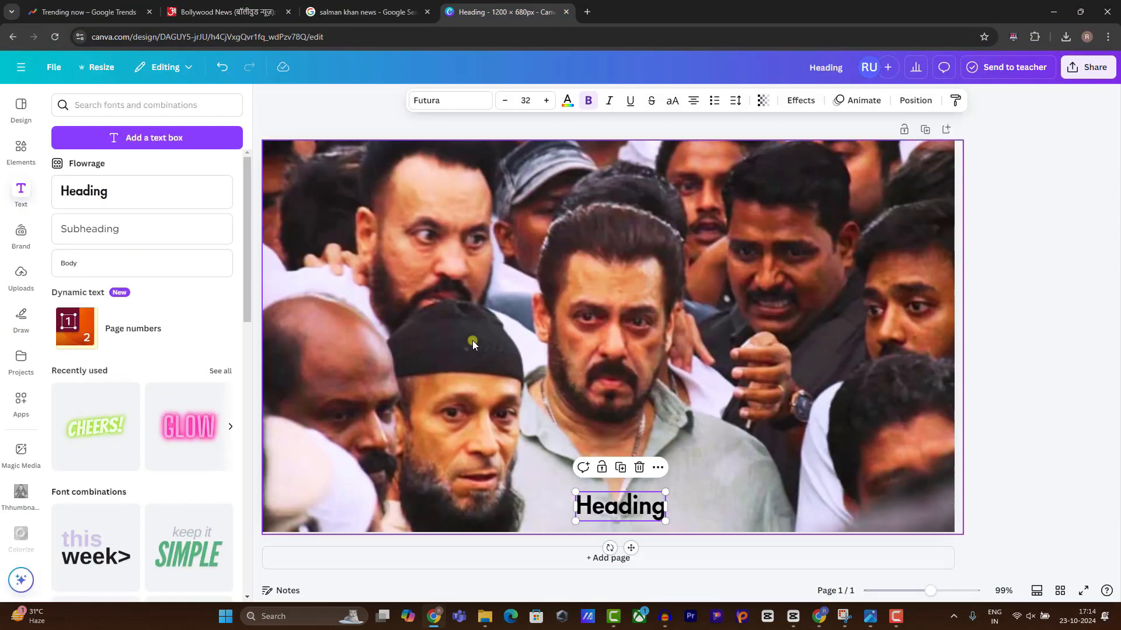
Replace the heading with 'सलमान खान को नहीं है किसी धमकी का डर', enlarged and moved to the top.
double_click(615, 500)
key(ctrl+v)
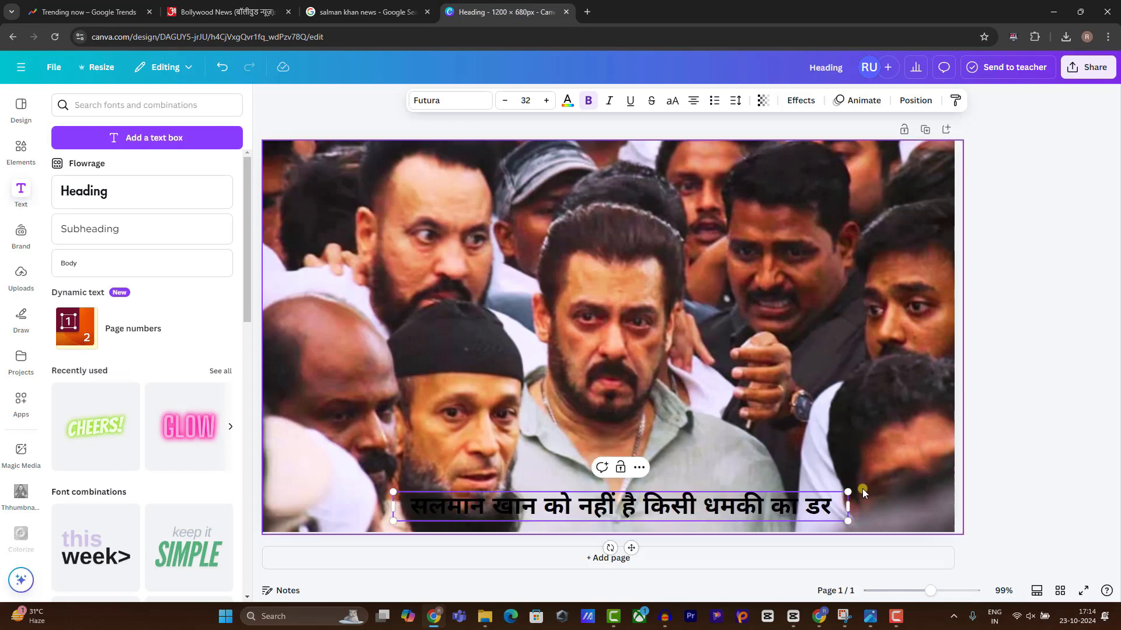
drag(844, 489, 924, 461)
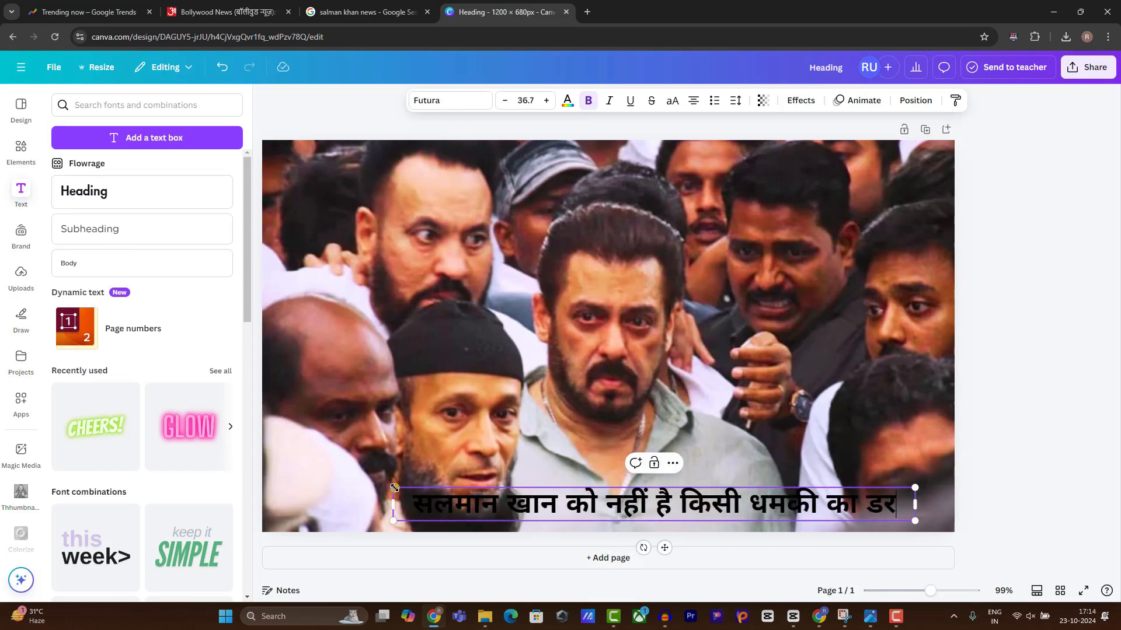
drag(395, 488, 254, 478)
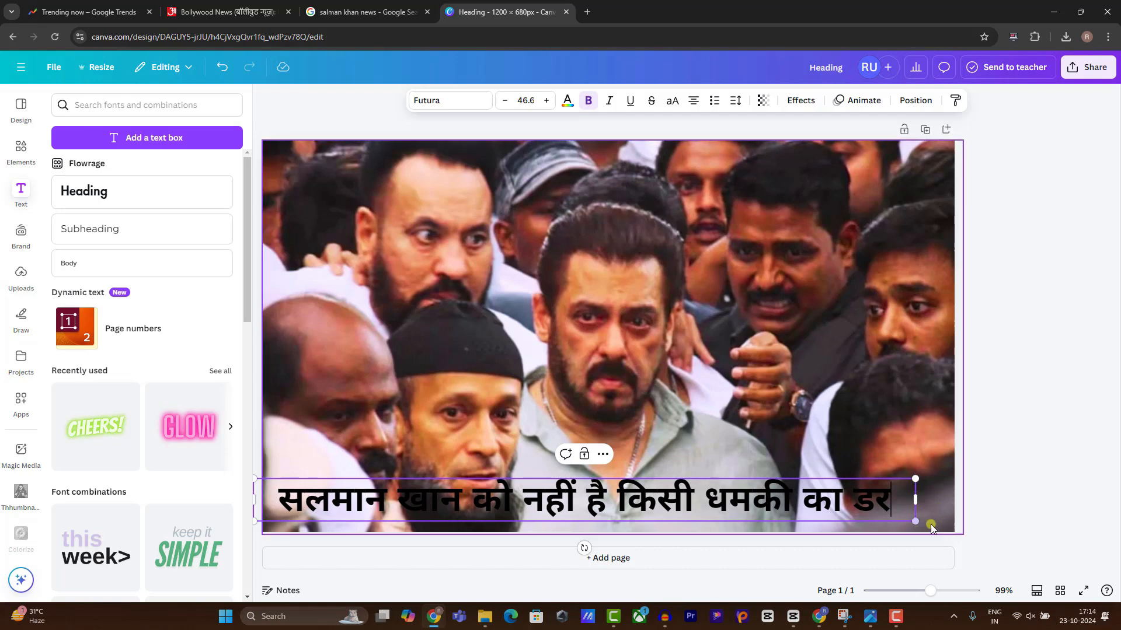
drag(915, 521, 951, 529)
drag(905, 512, 881, 179)
Add a square stretched into a red band across the top behind the headline.
click(34, 156)
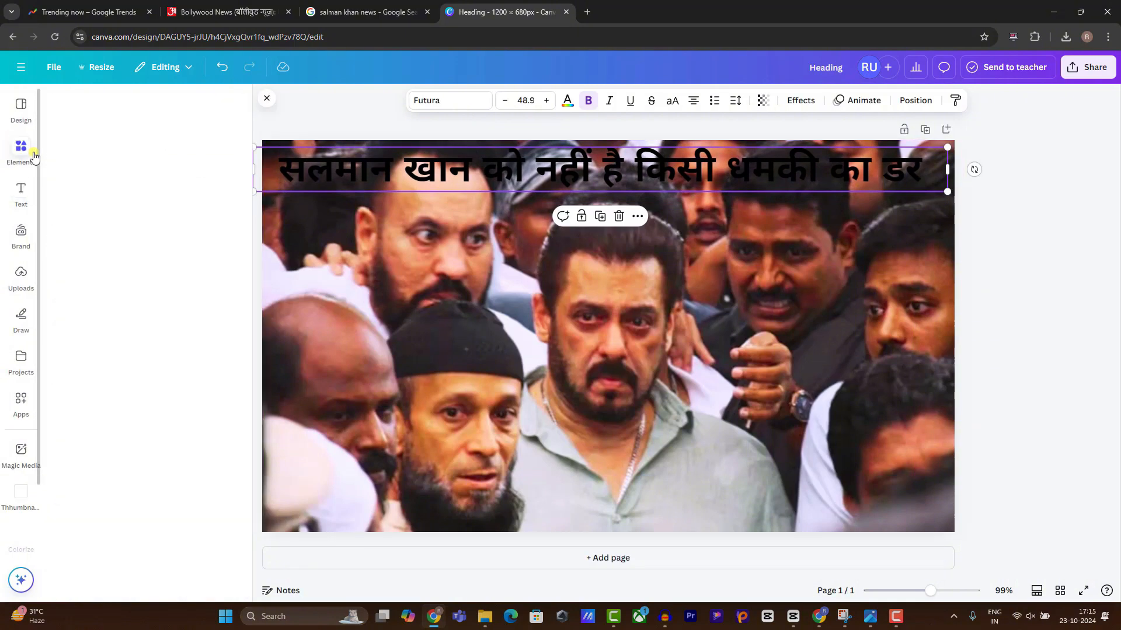
click(74, 266)
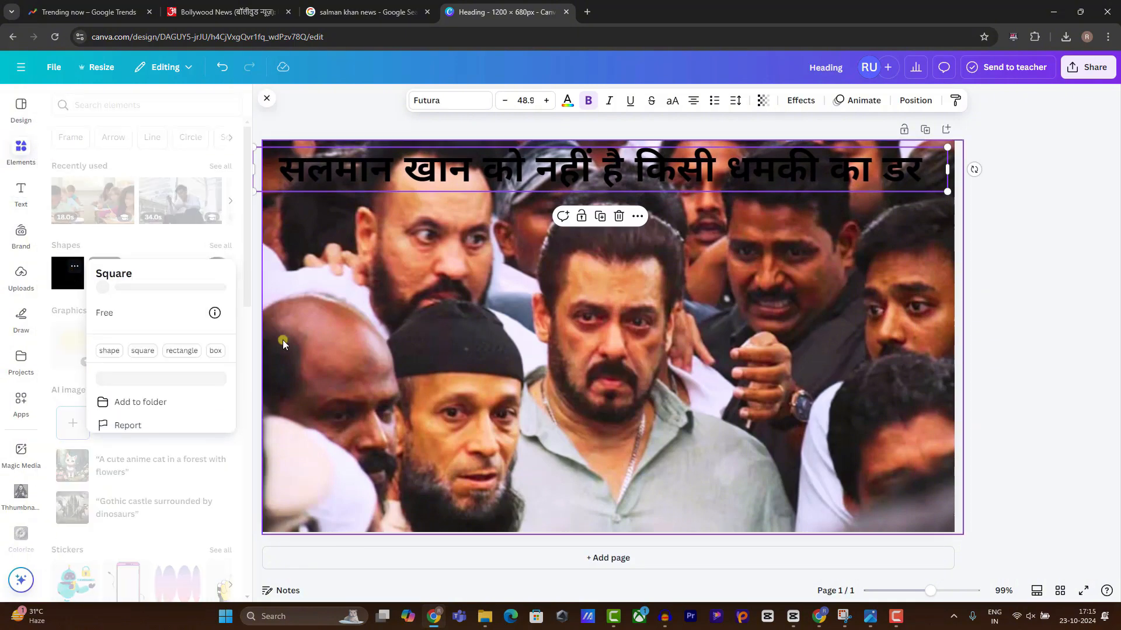
click(66, 279)
click(68, 279)
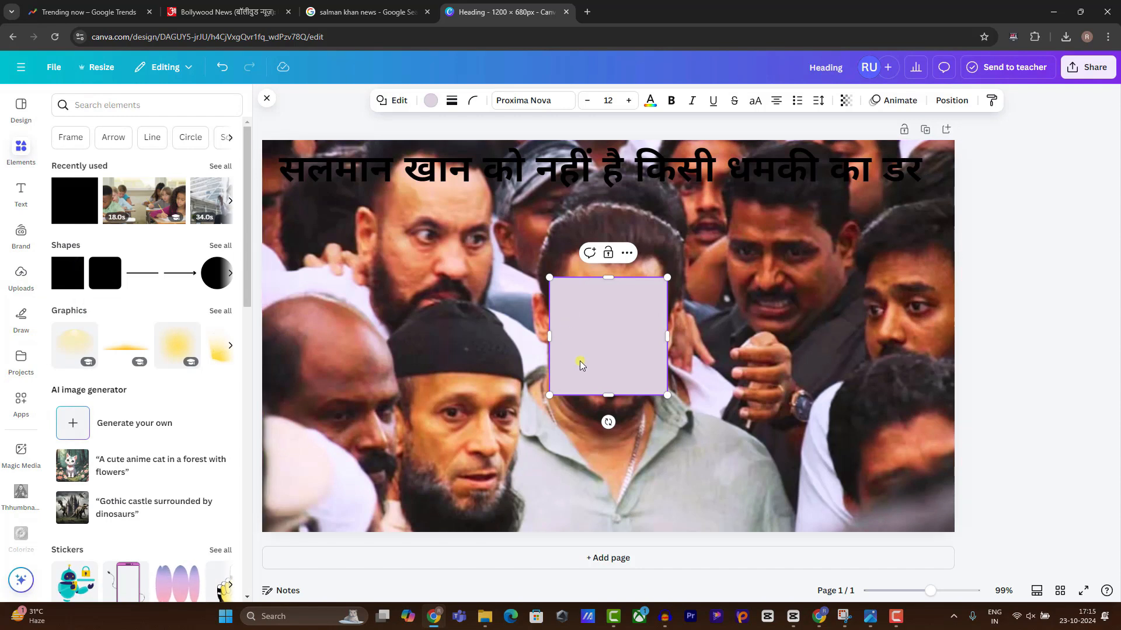
drag(581, 365, 259, 171)
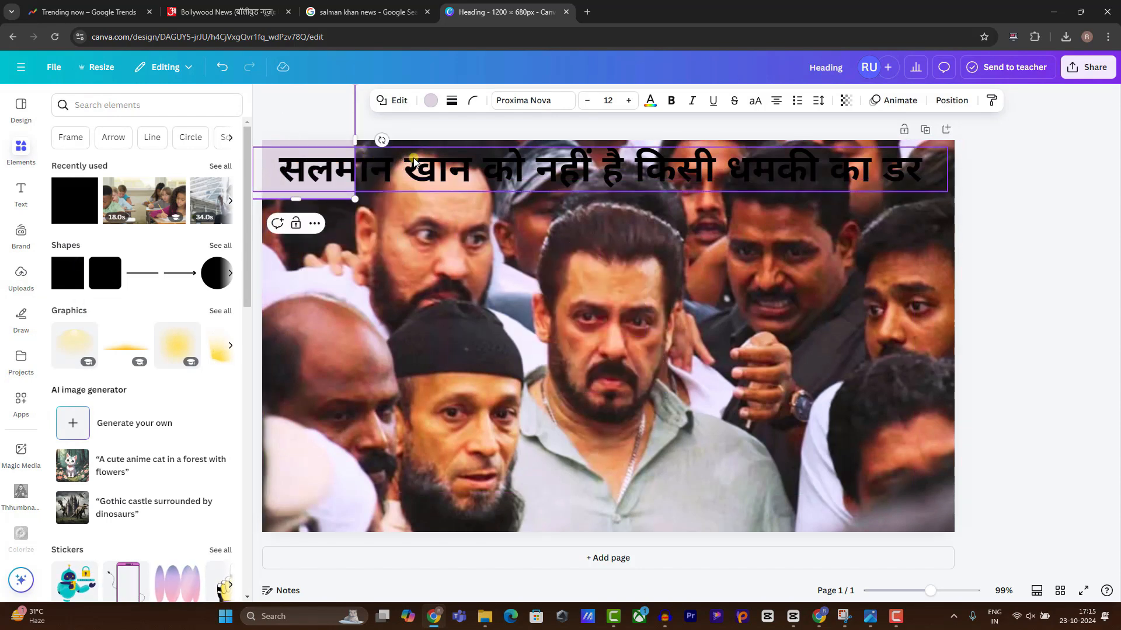
drag(355, 170, 1116, 169)
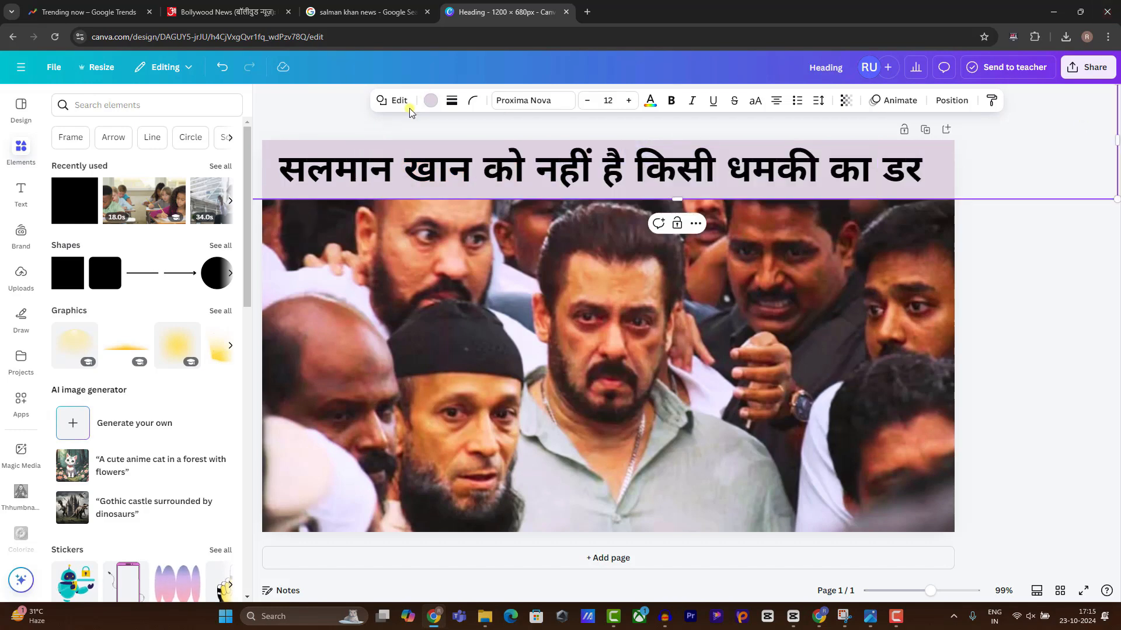
click(431, 101)
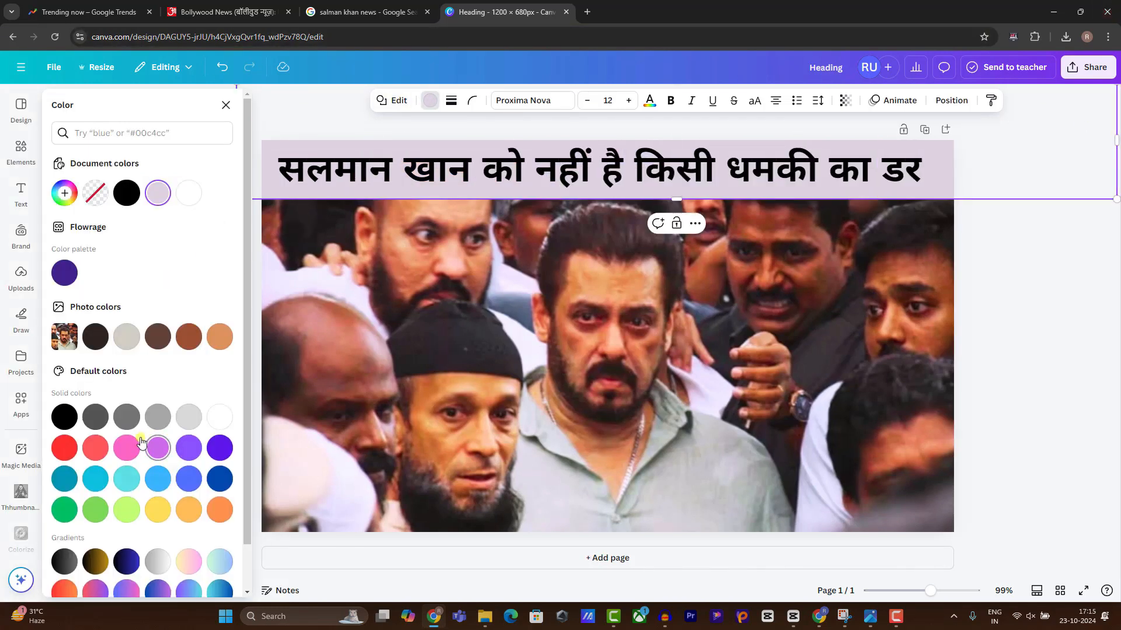
click(66, 450)
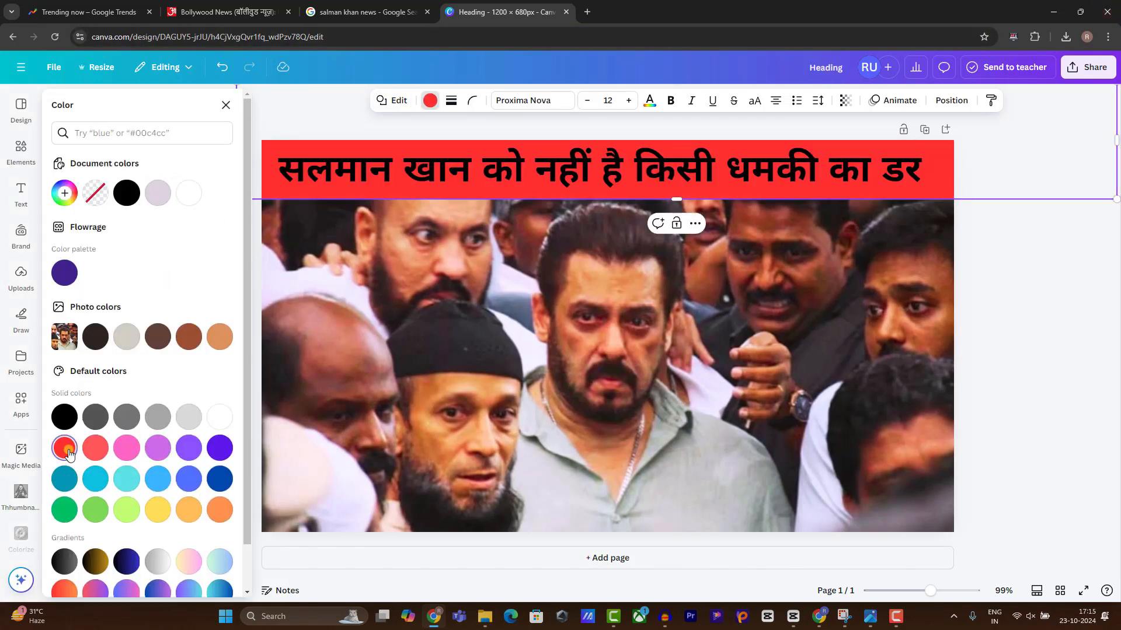
Make the headline white with a Lift effect at intensity 100, centred on one line.
click(406, 170)
click(567, 100)
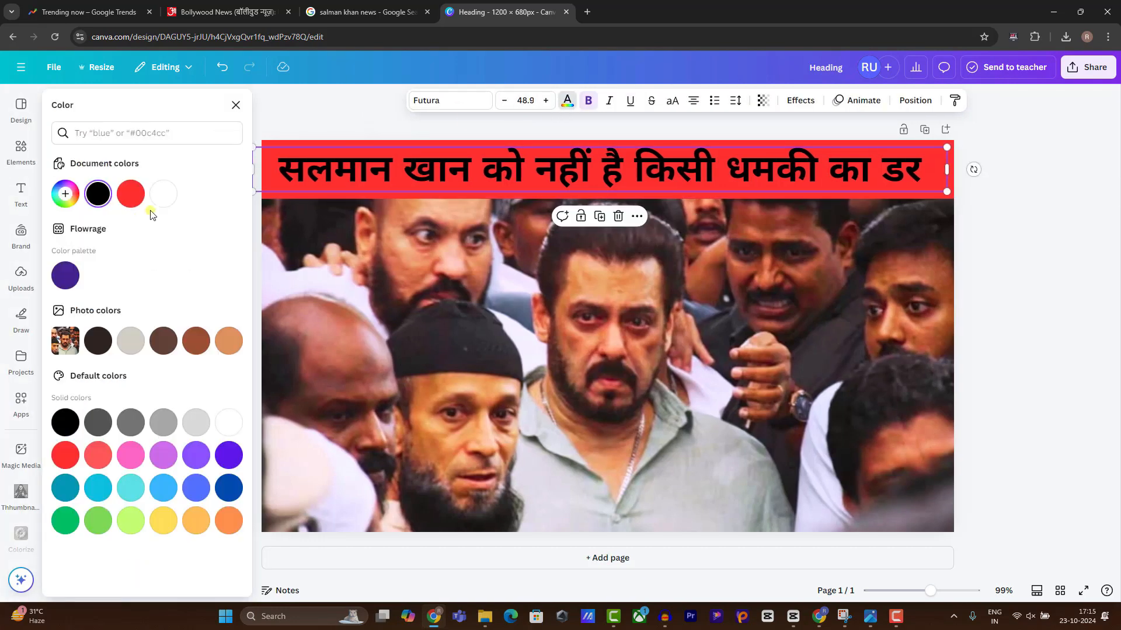
click(163, 194)
click(795, 100)
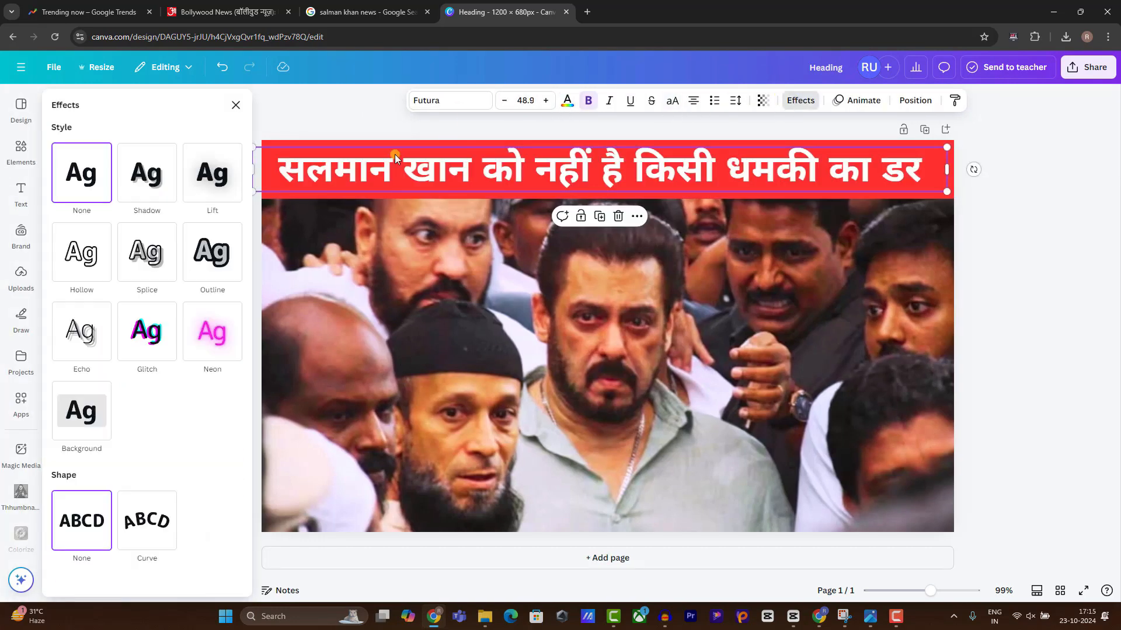
click(227, 185)
drag(101, 247, 153, 247)
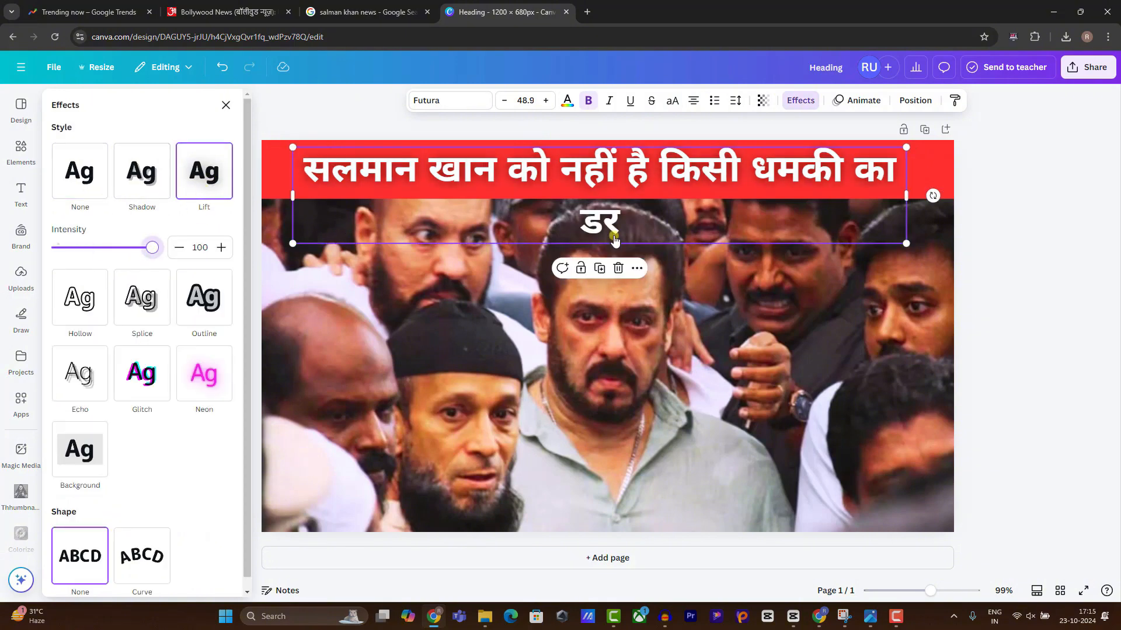
drag(292, 196, 257, 193)
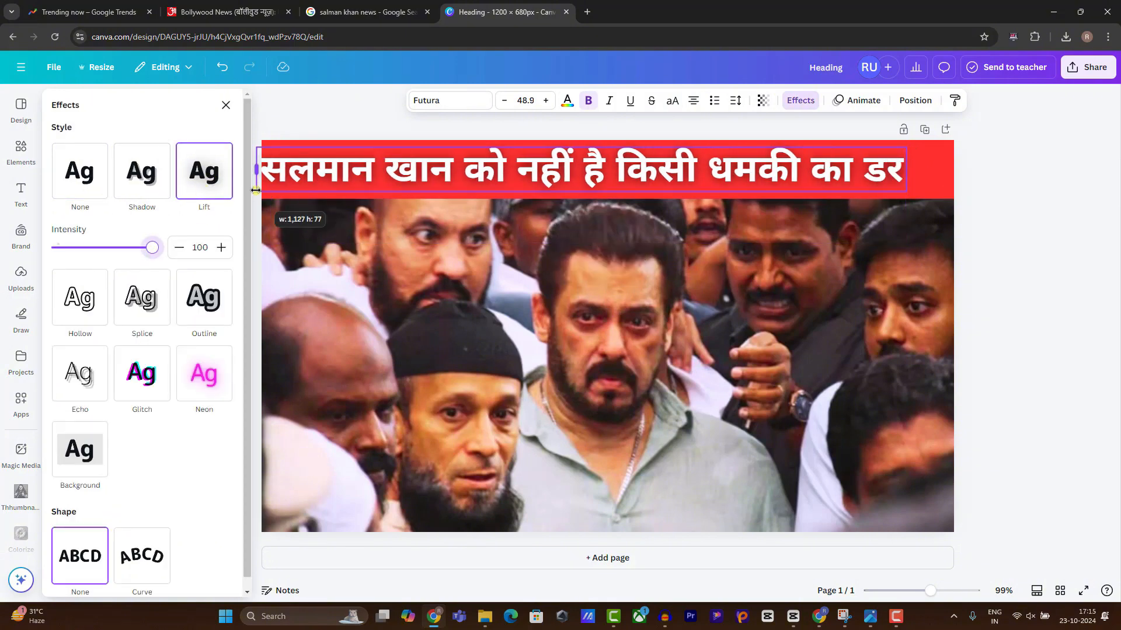
drag(356, 182, 395, 176)
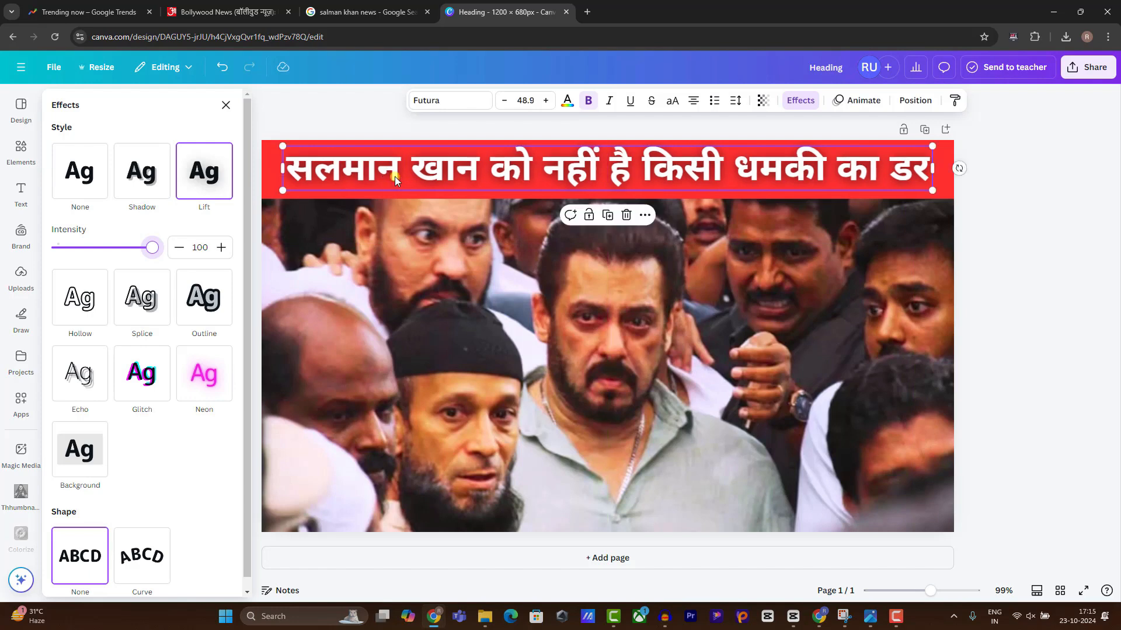
click(1040, 213)
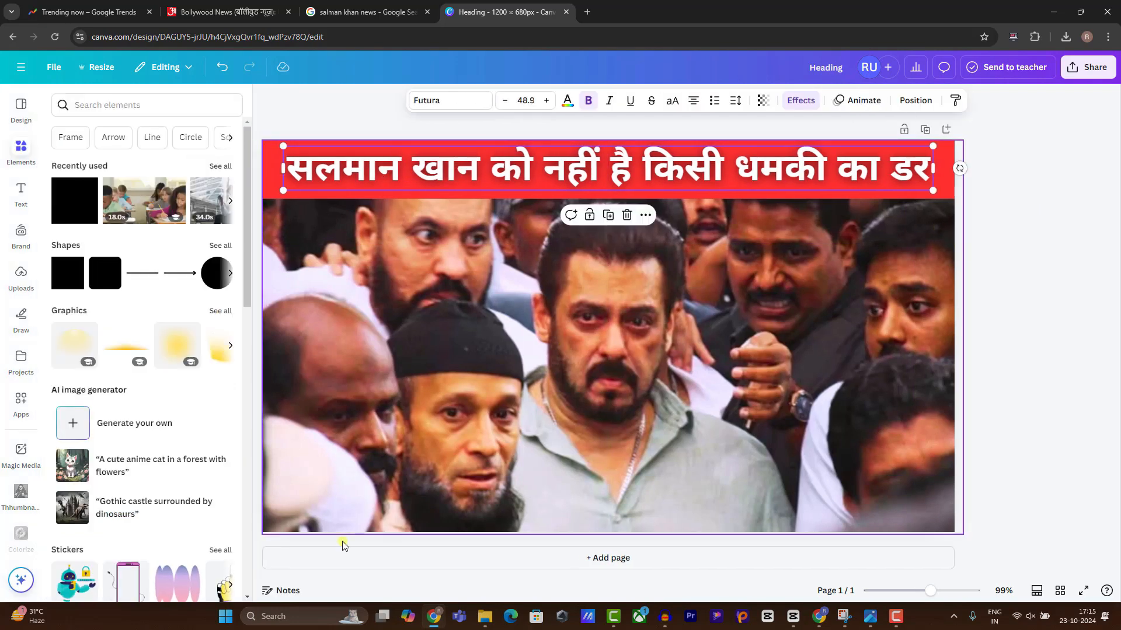
Download the Canva design as a JPG.
click(1085, 75)
click(908, 298)
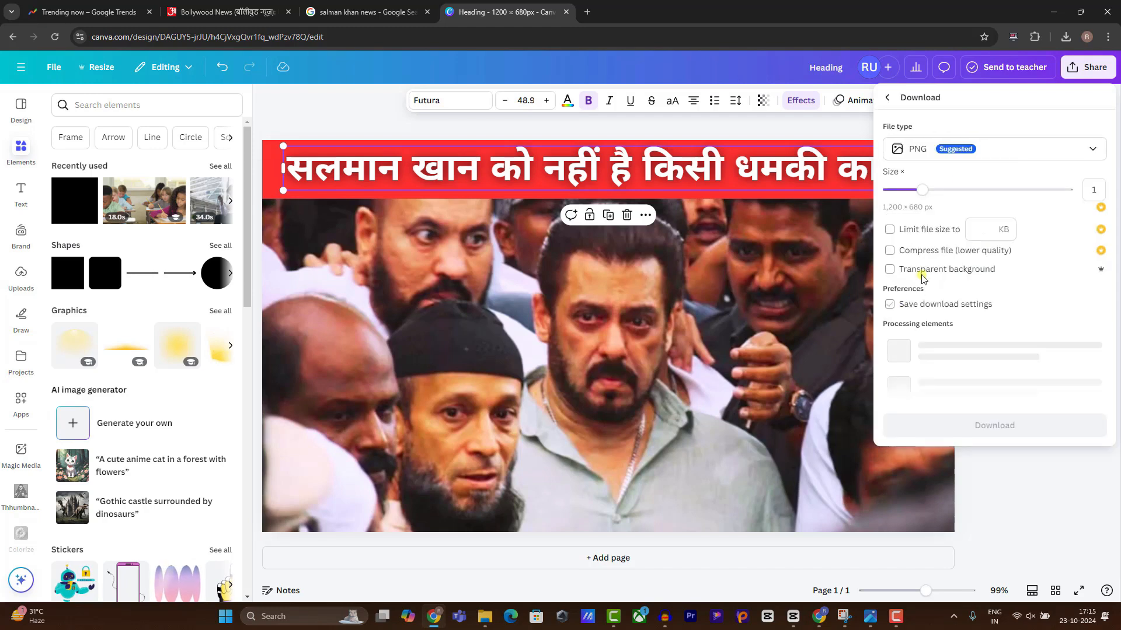
click(940, 153)
click(916, 185)
click(955, 350)
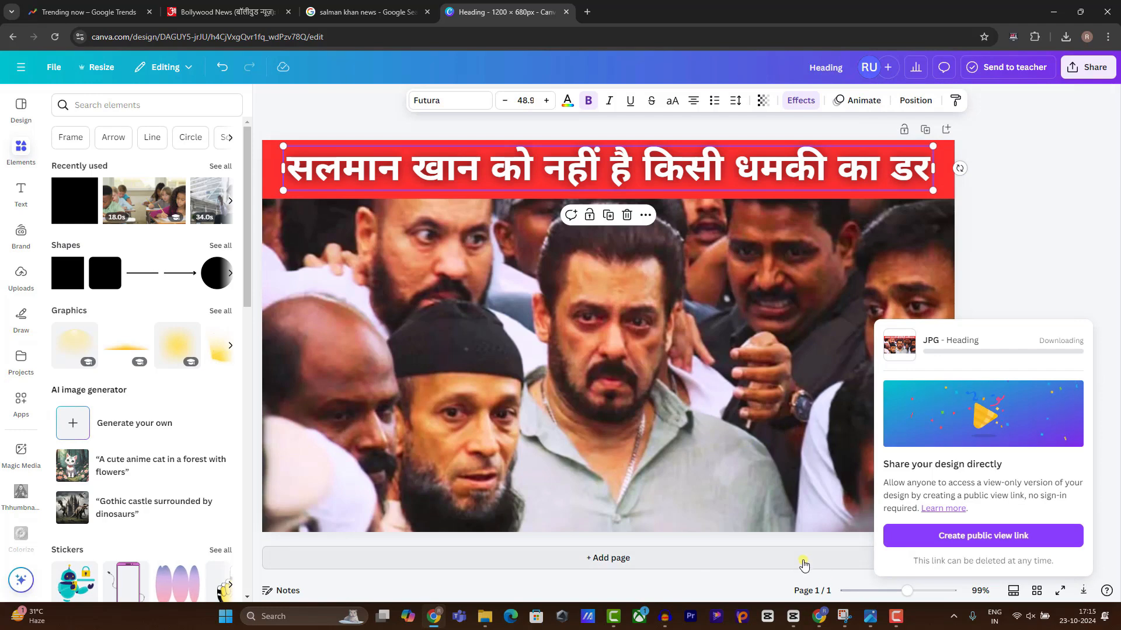
click(818, 616)
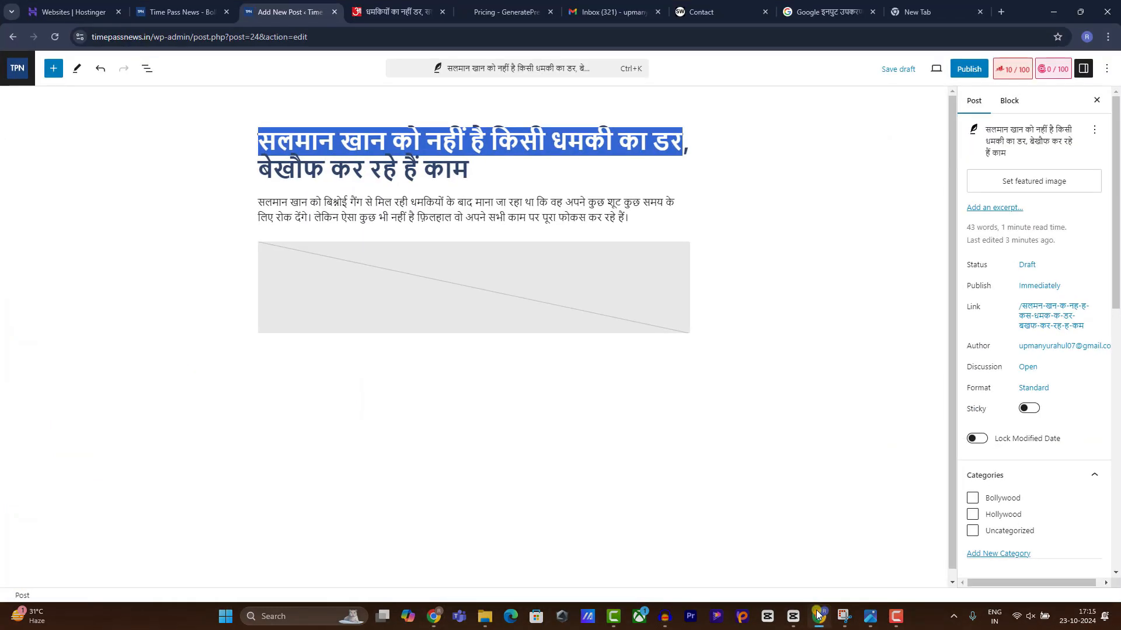
Upload the downloaded 'Heading' JPG from Downloads into the post's empty image block.
click(423, 271)
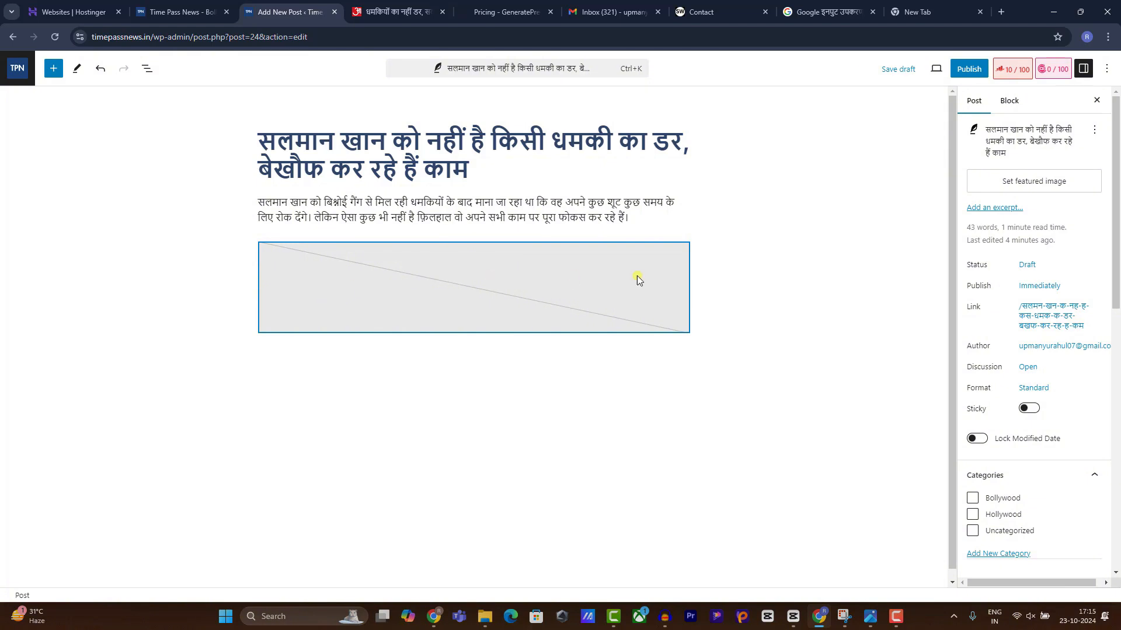
click(647, 316)
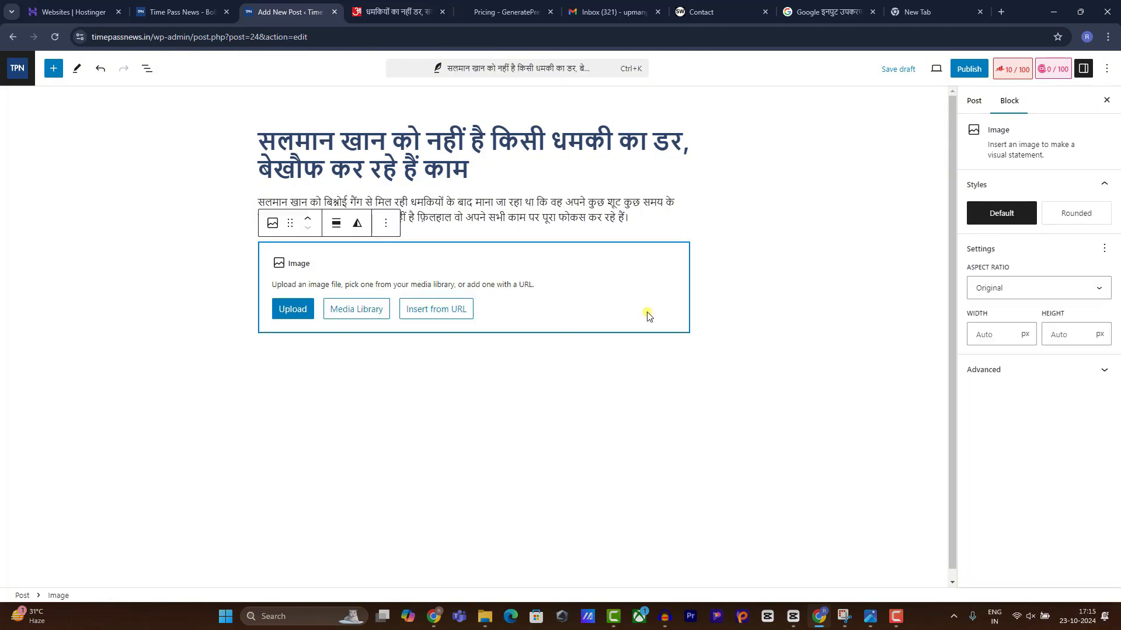
click(297, 312)
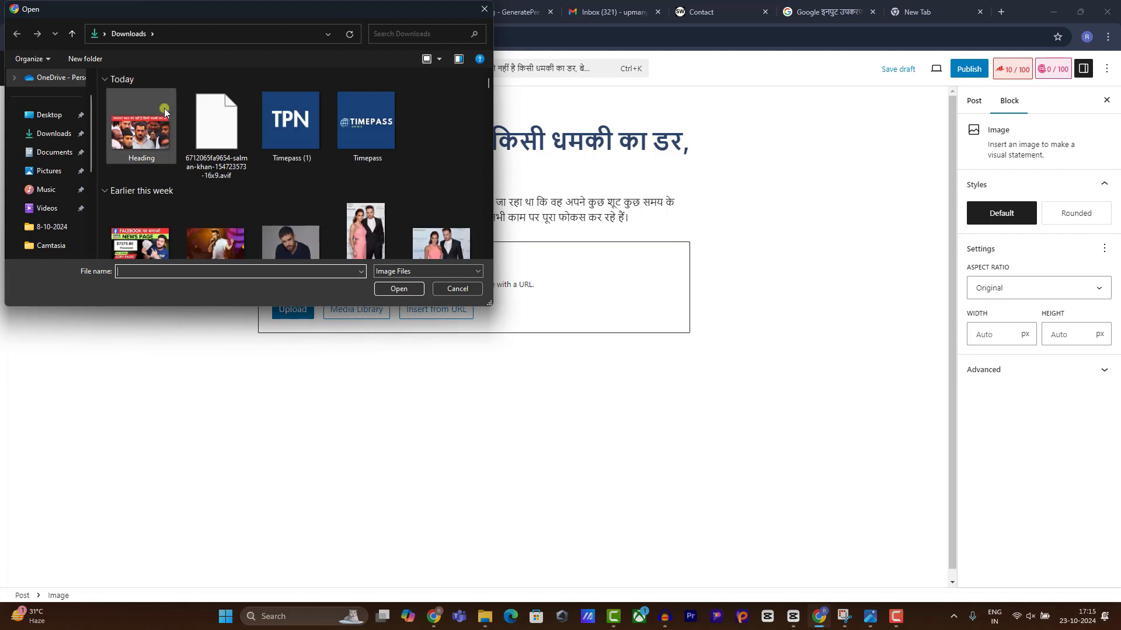
double_click(141, 120)
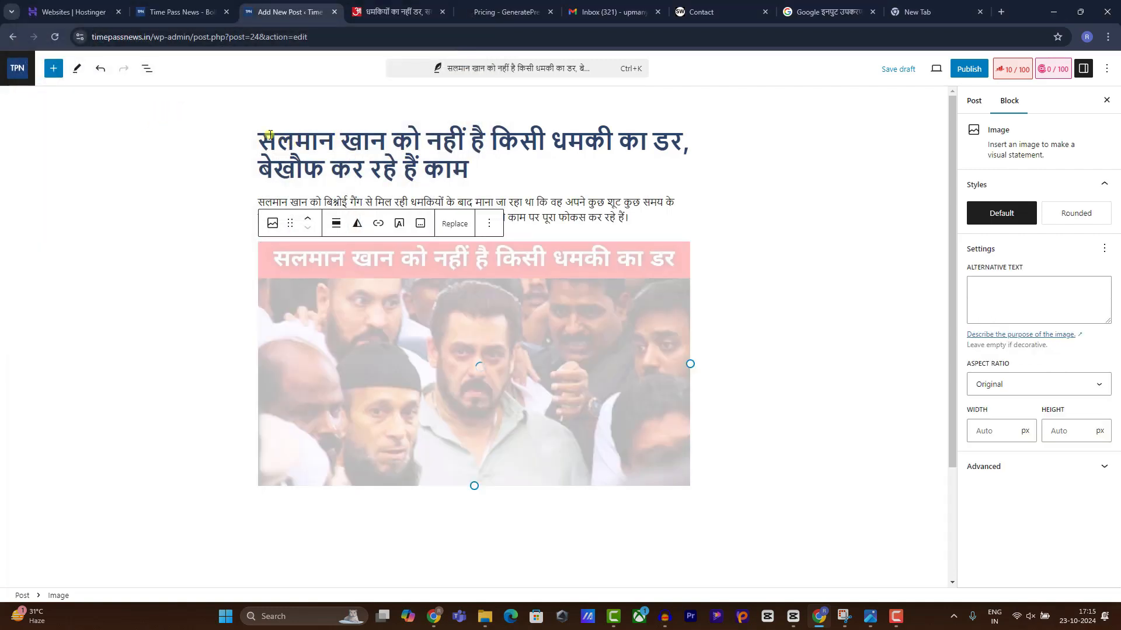
Load the Google homepage in the empty new tab.
click(858, 16)
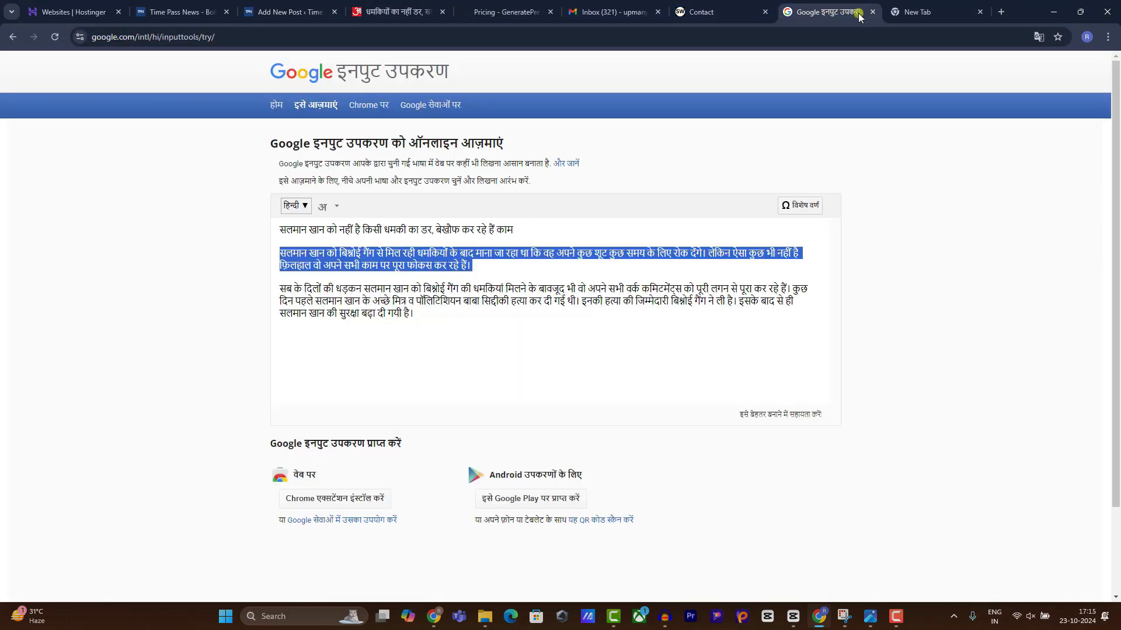
click(900, 15)
click(882, 42)
text(go)
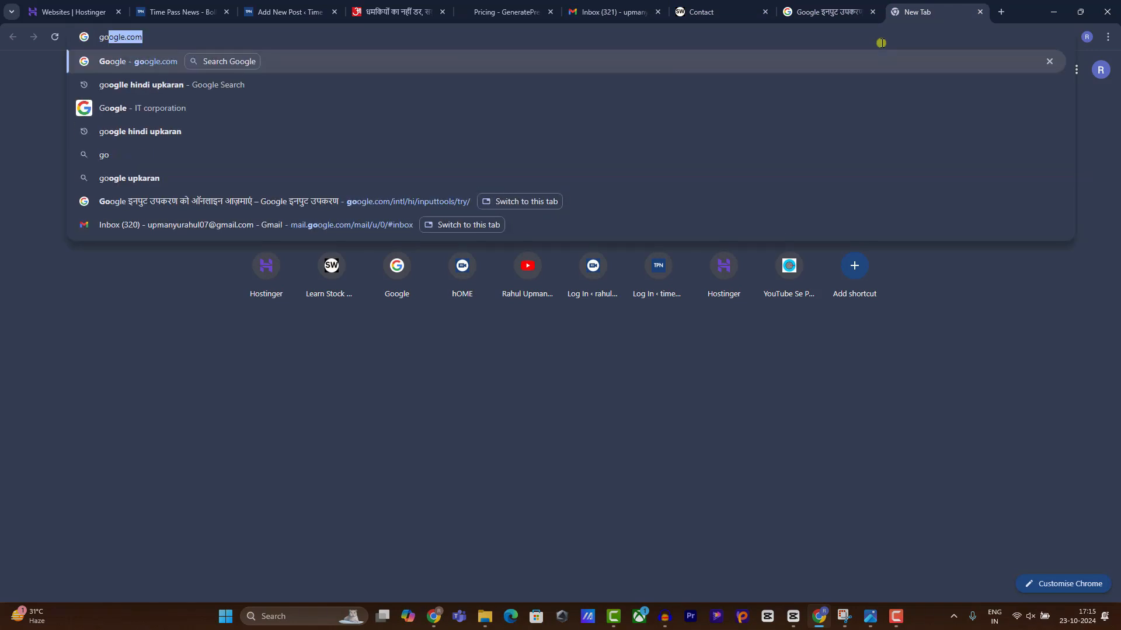
key(Return)
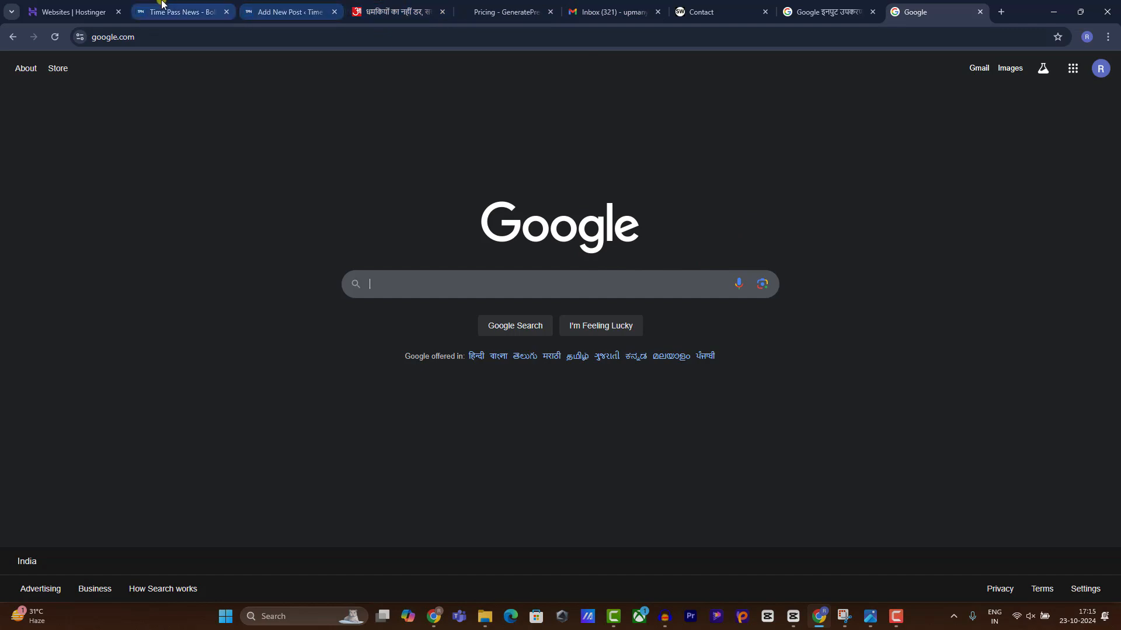
click(300, 8)
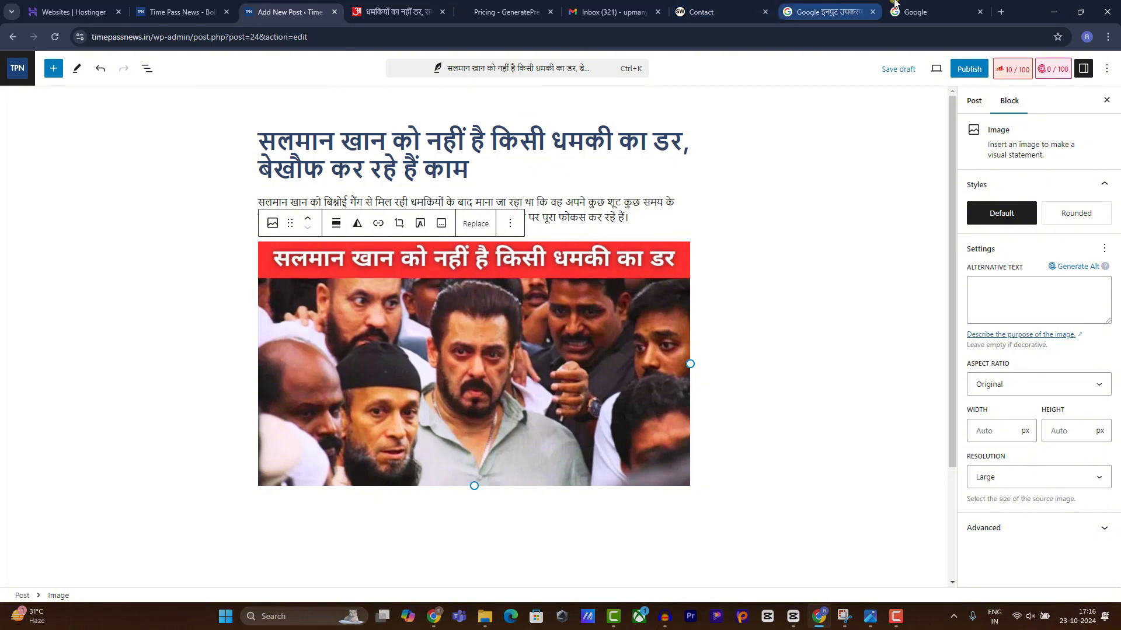
click(928, 12)
Take Google's 'salman khan and lawrence bishnoi' suggestion, cut the query, and return to the Aaj Tak article.
text(sal)
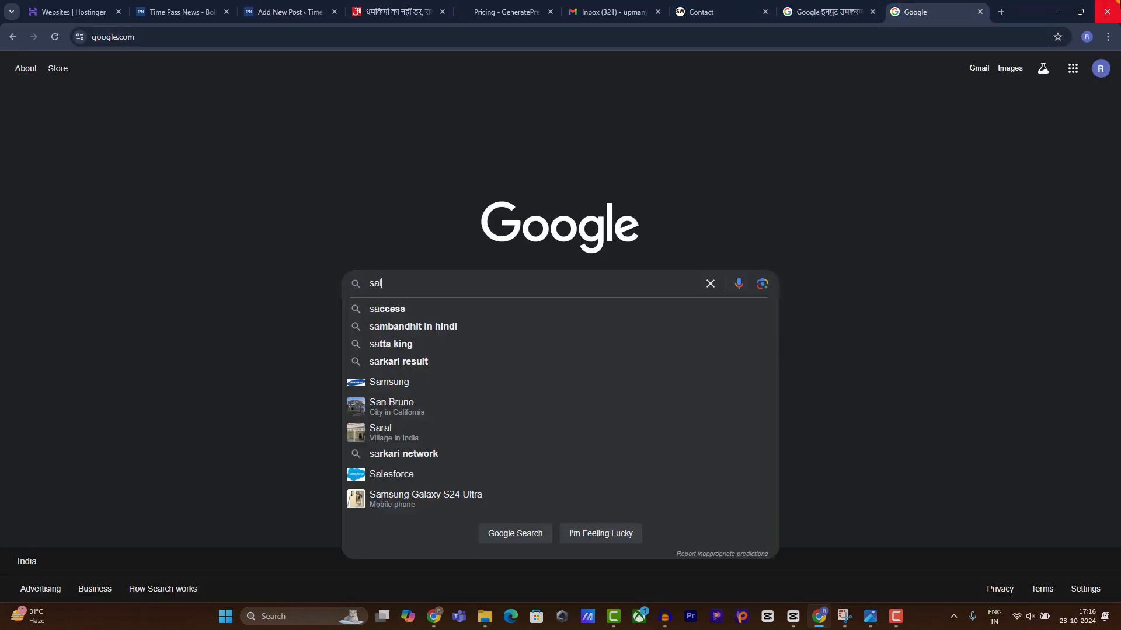
text(man khan )
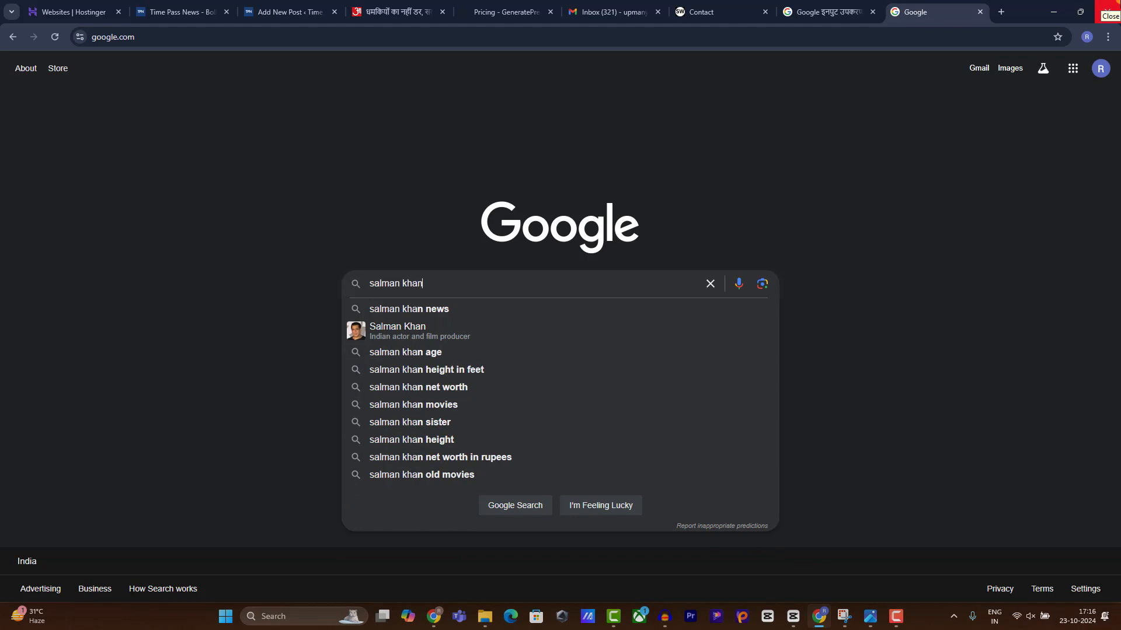
text(an)
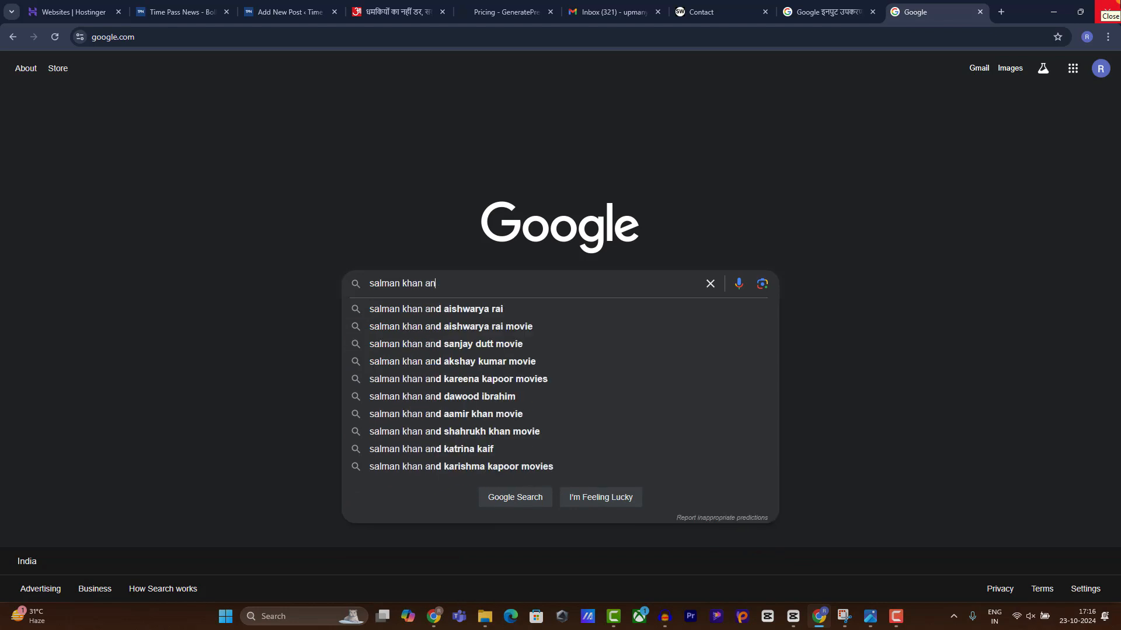
text(d l)
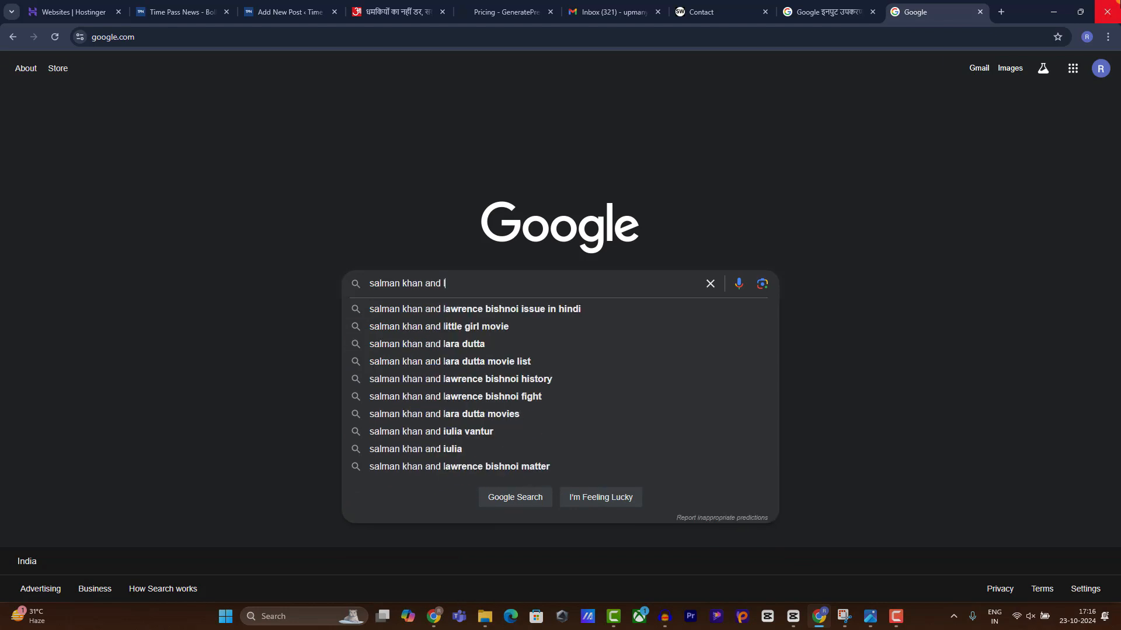
key(Down)
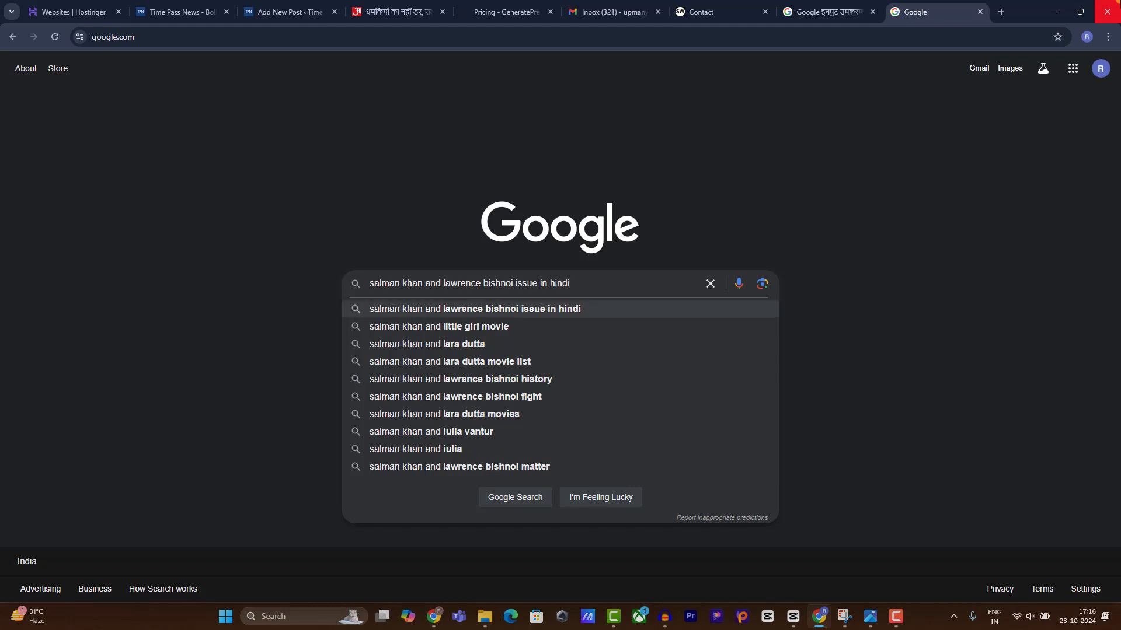
key(BackSpace)
key(BackSpace)
key(BackSpace)
key(BackSpace)
key(BackSpace)
key(BackSpace)
key(BackSpace)
key(BackSpace)
key(BackSpace)
key(BackSpace)
key(BackSpace)
key(BackSpace)
key(BackSpace)
key(BackSpace)
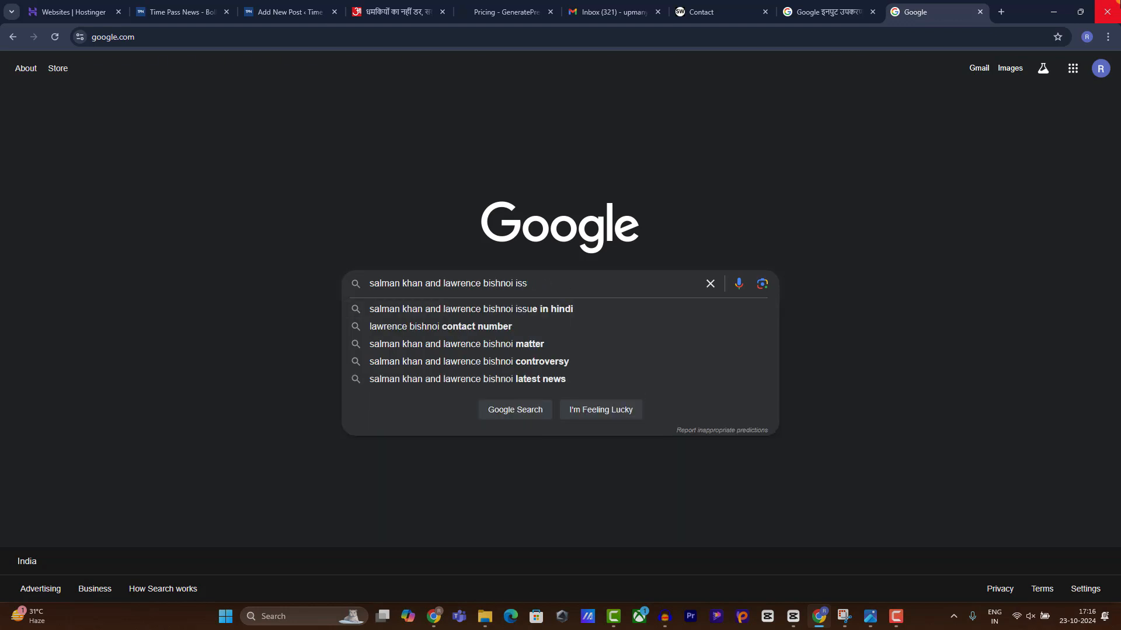
key(ctrl+a)
key(ctrl+x)
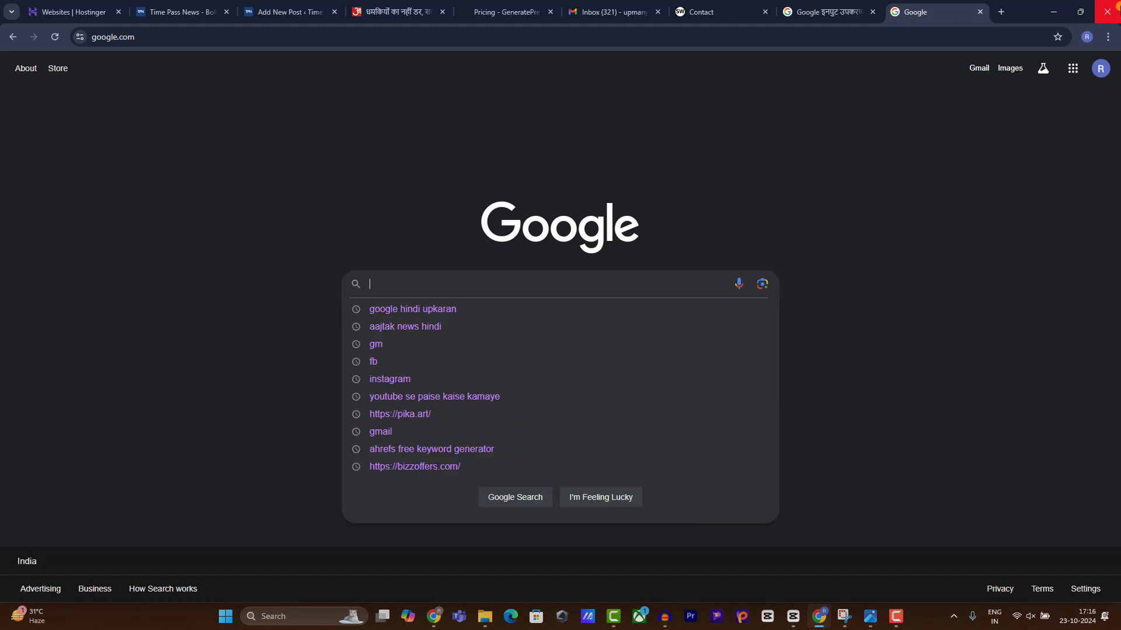
click(829, 11)
click(489, 7)
click(397, 7)
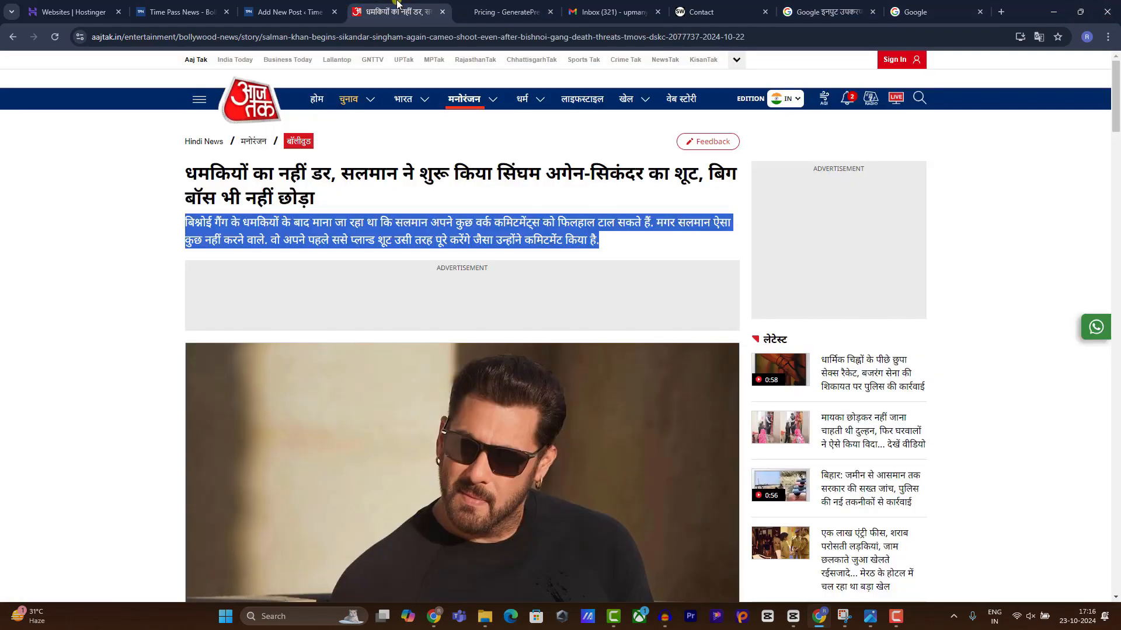
Set the inserted image's alt text to 'salman khan and lawrence bishnoi'.
key(ctrl+shift+Tab)
scroll(586, 313, down, 2)
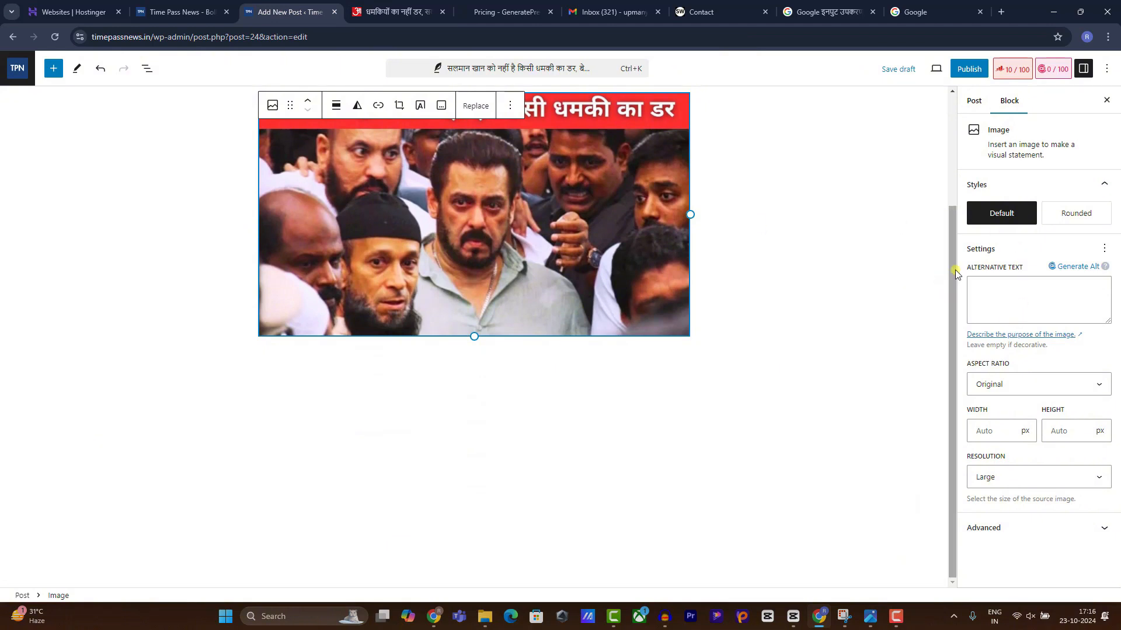
drag(983, 265, 1006, 292)
click(1002, 302)
key(ctrl+v)
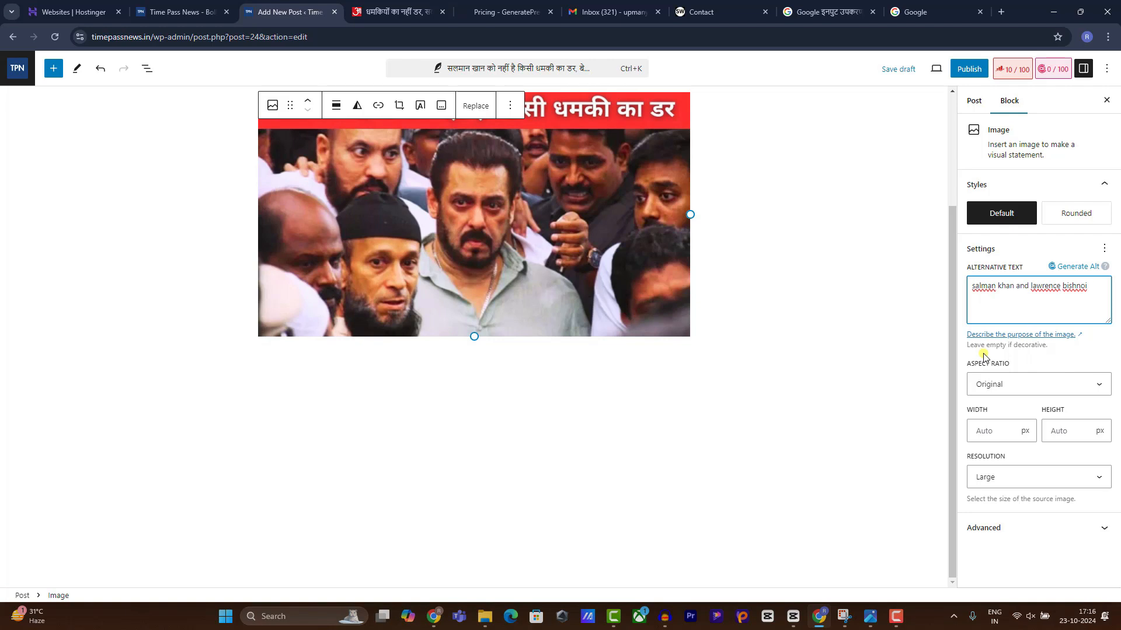
click(856, 356)
Enter 'salman khan and lawrence bishnoi' as the Rank Math focus keyword.
scroll(948, 262, up, 1)
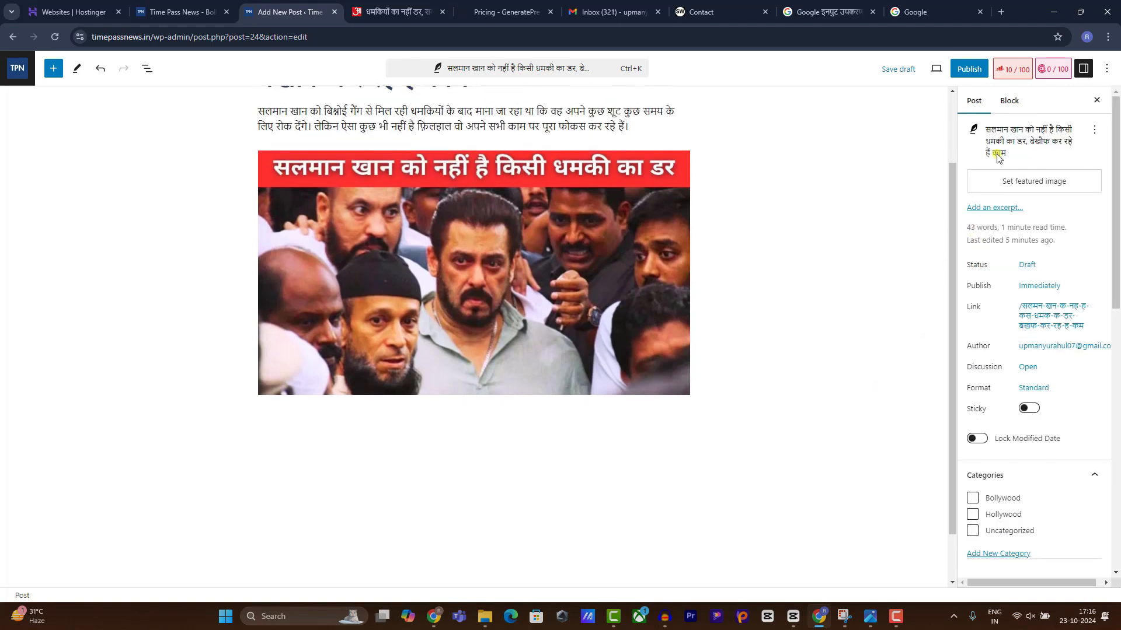
click(1010, 105)
click(973, 102)
click(1021, 75)
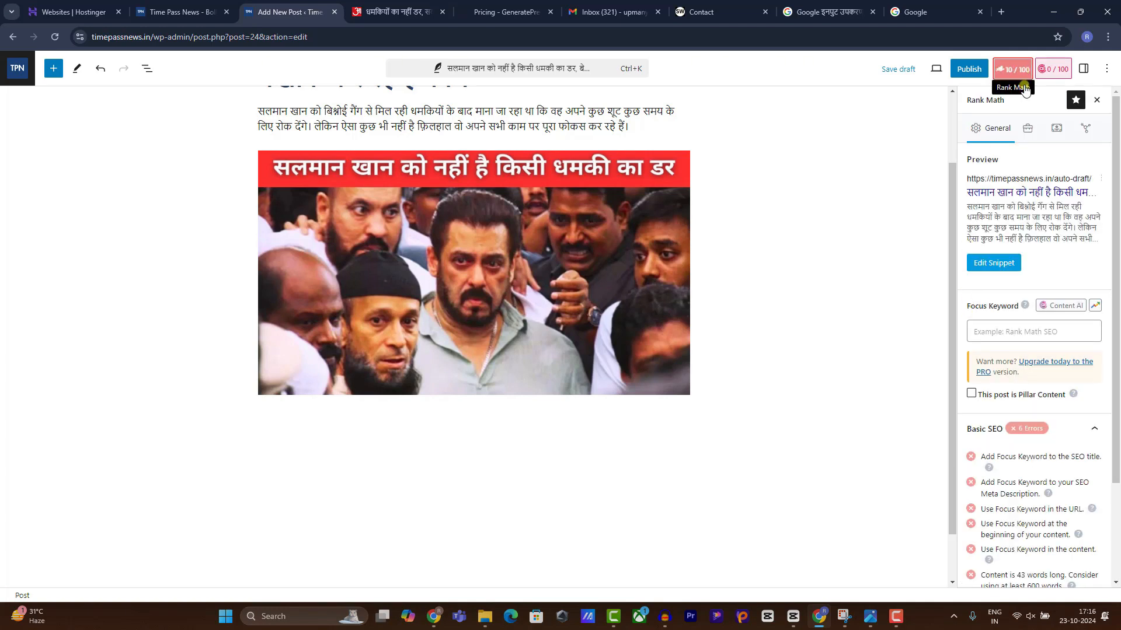
click(1016, 330)
key(ctrl+v)
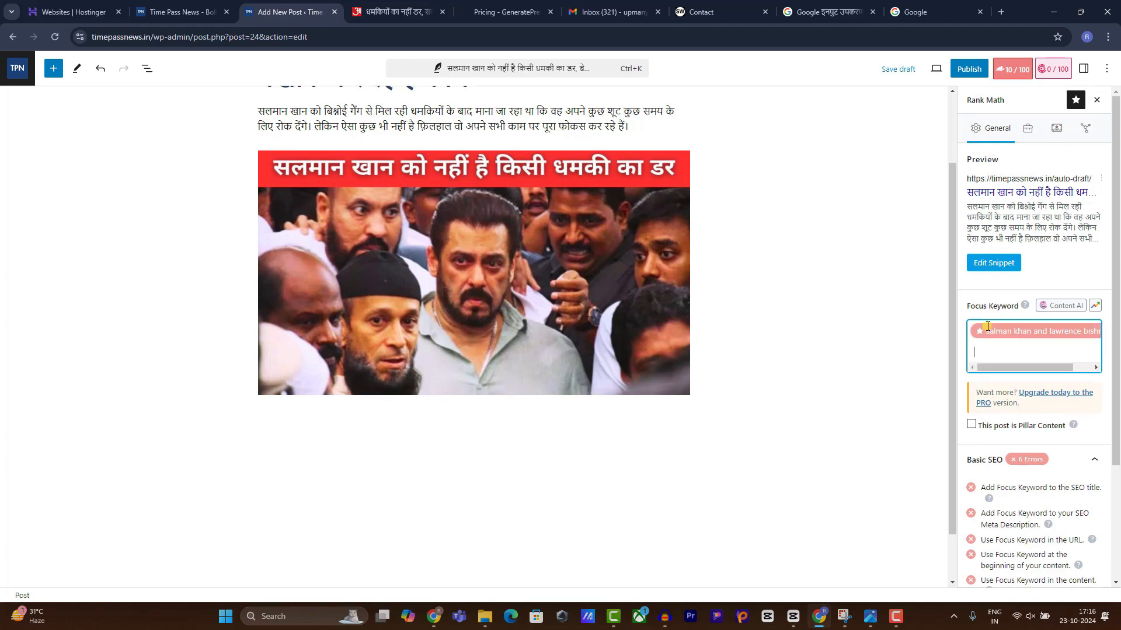
click(490, 435)
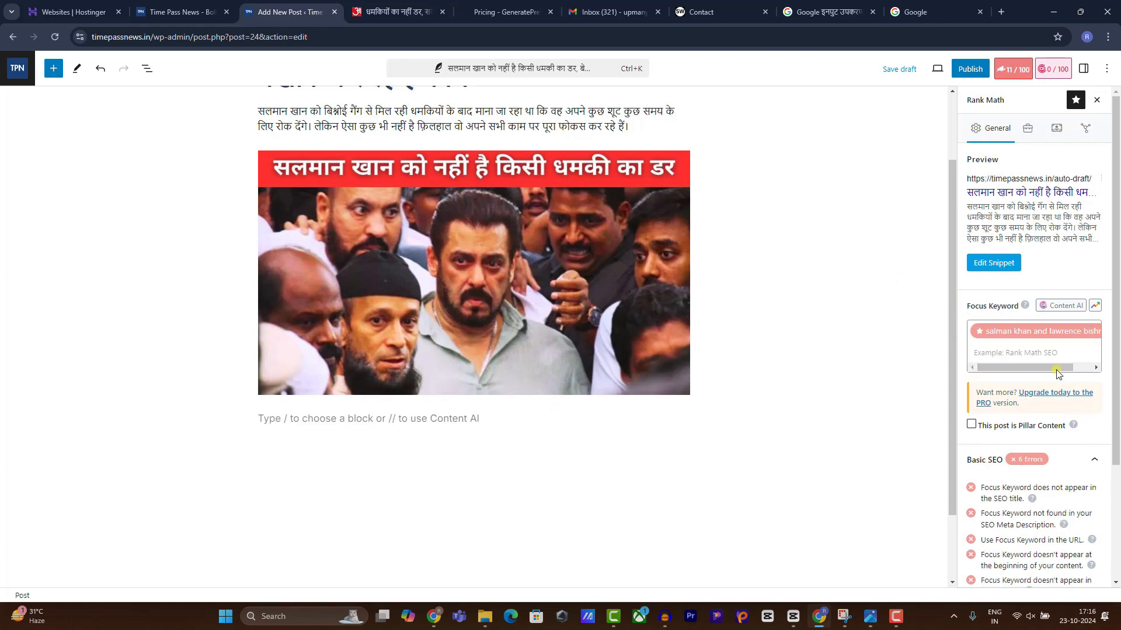
scroll(525, 241, up, 2)
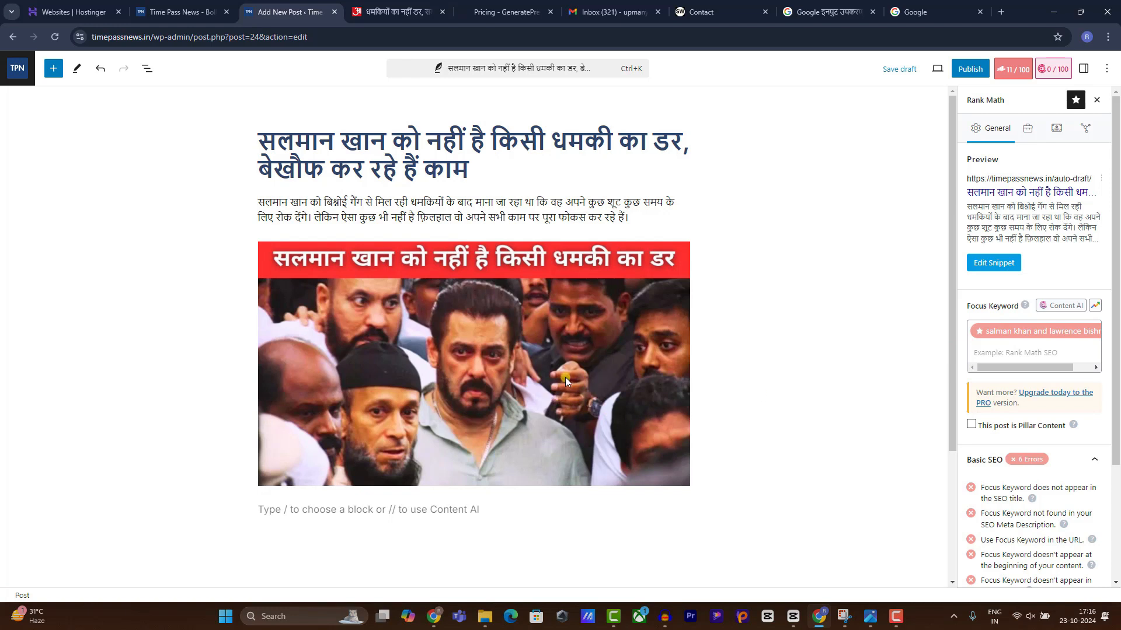
Check the Aaj Tak article, then cut the third Hindi paragraph from Input Tools.
scroll(687, 274, down, 1)
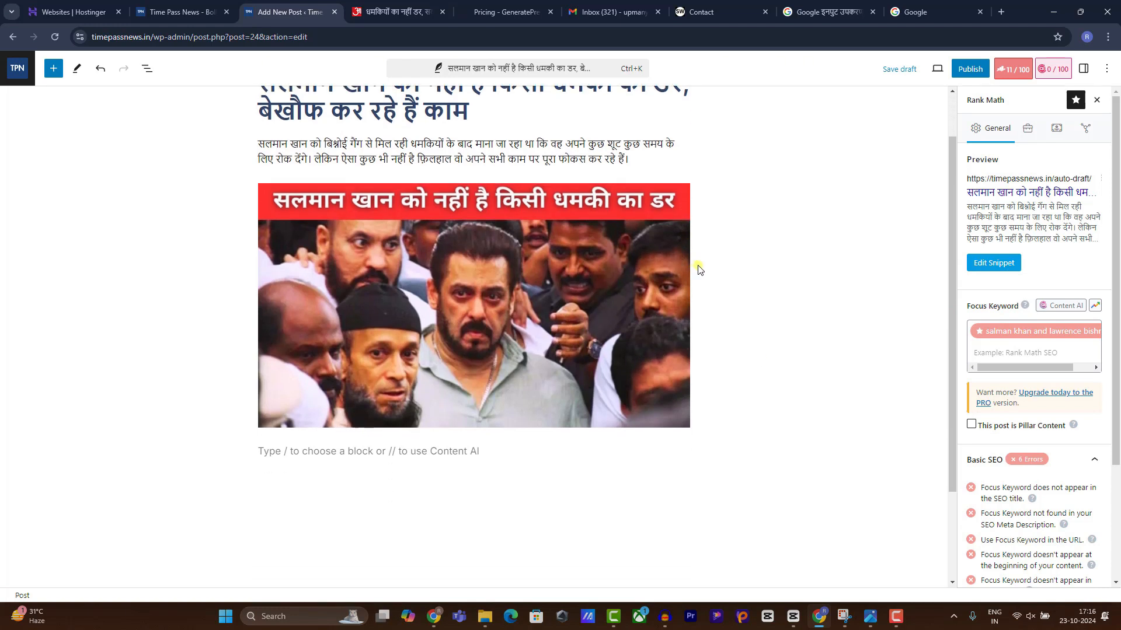
click(394, 11)
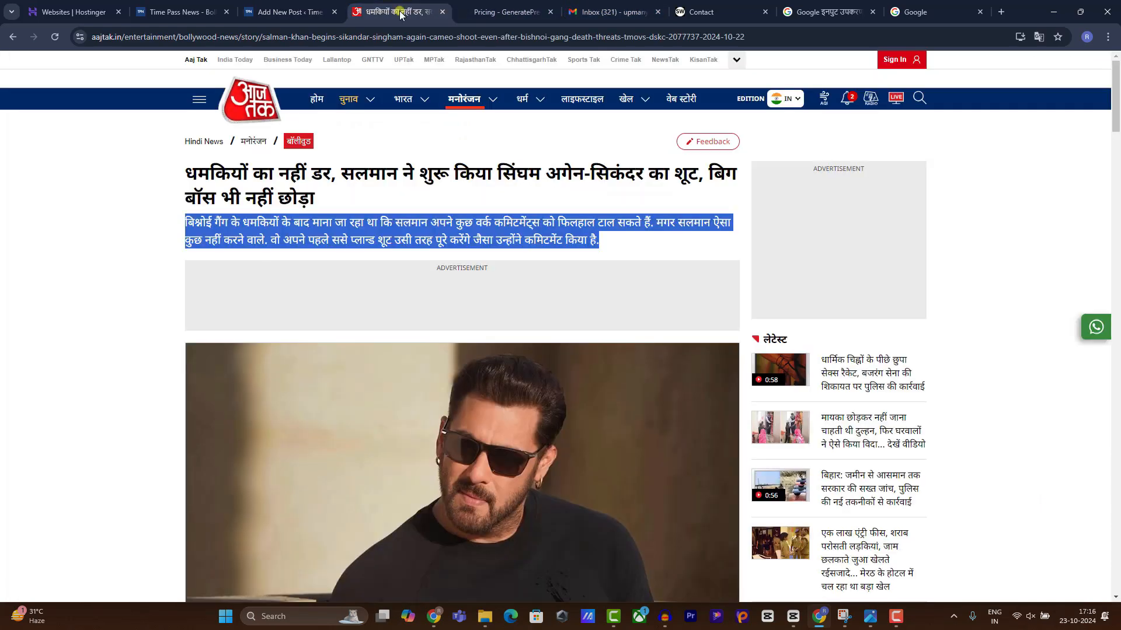
scroll(401, 276, down, 3)
scroll(420, 245, up, 2)
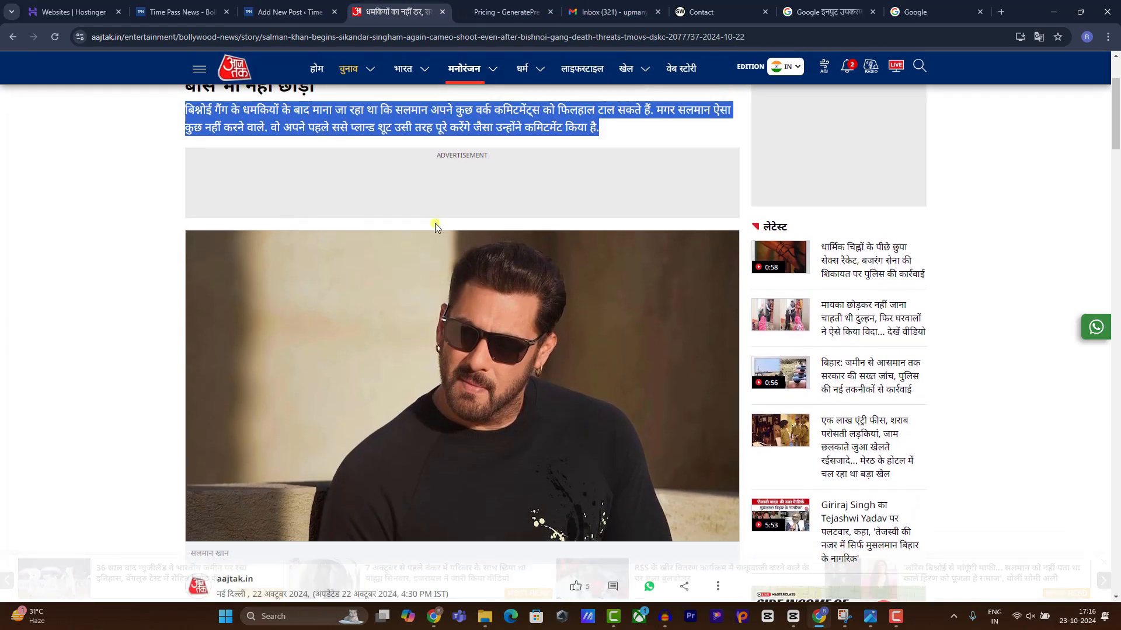
scroll(435, 223, down, 2)
click(810, 7)
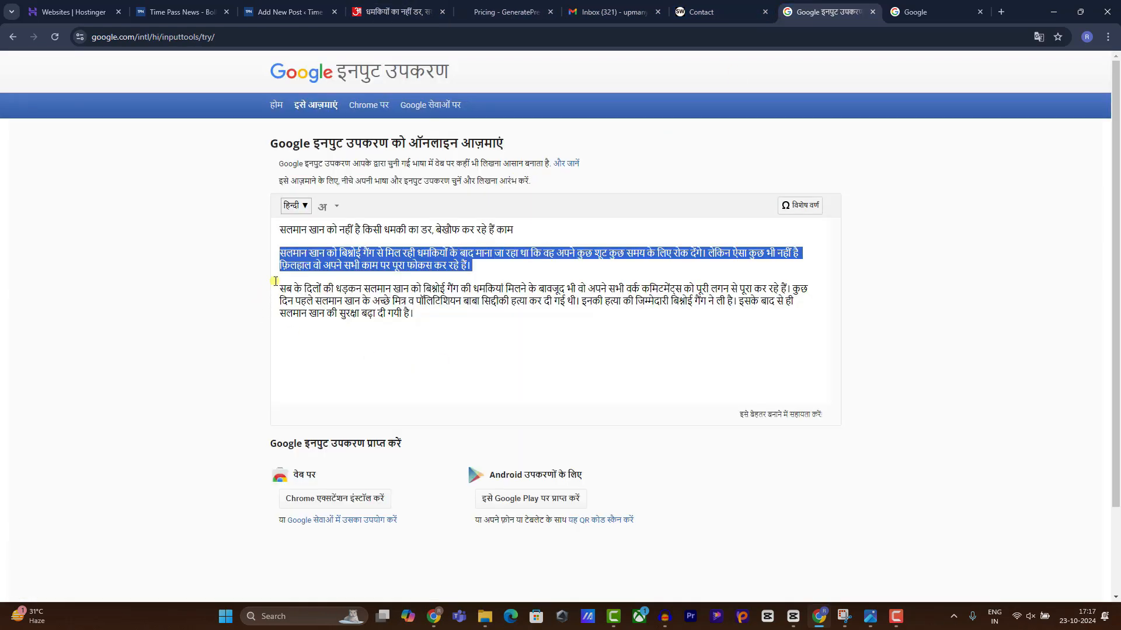
drag(275, 281, 443, 328)
key(ctrl+x)
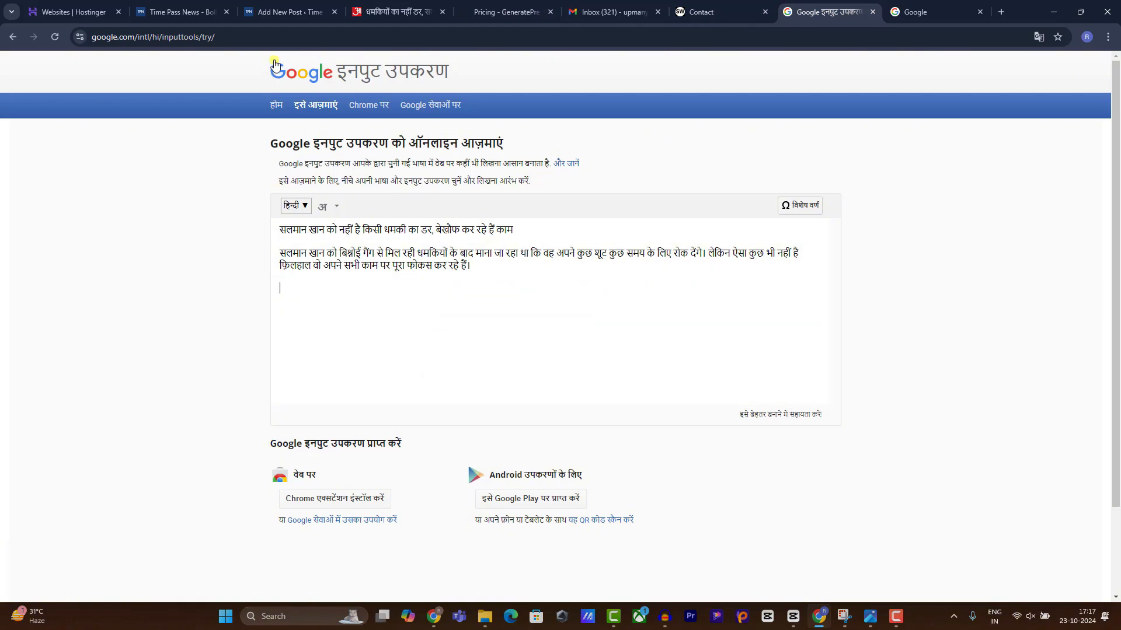
click(286, 12)
Paste the third Hindi paragraph below the image and add a bold Heading block after it.
click(314, 452)
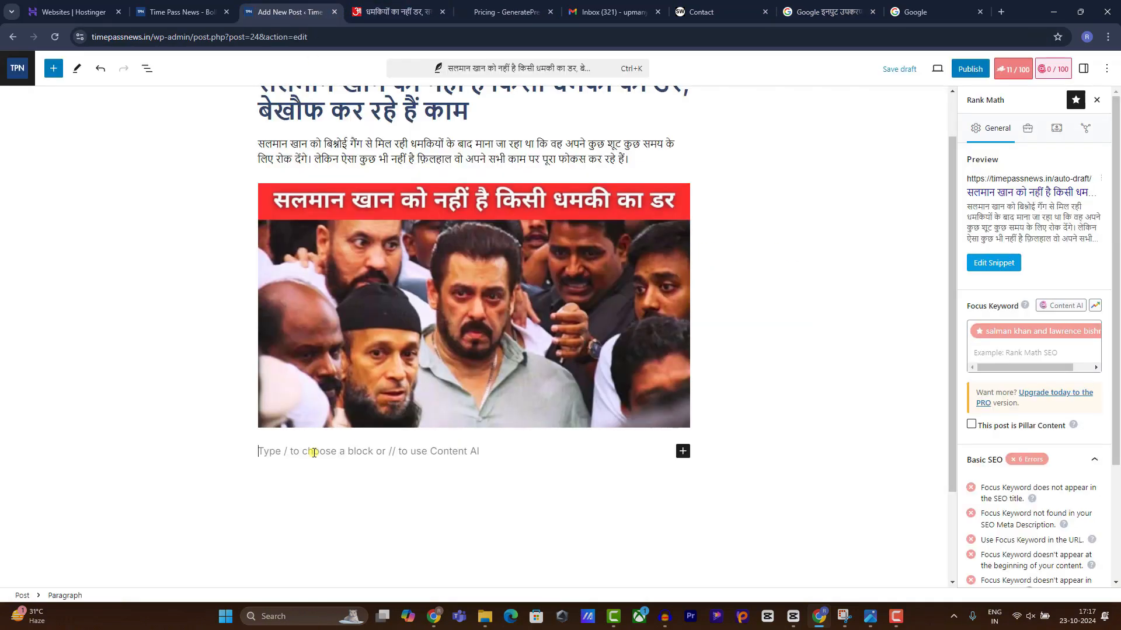
key(ctrl+v)
key(Return)
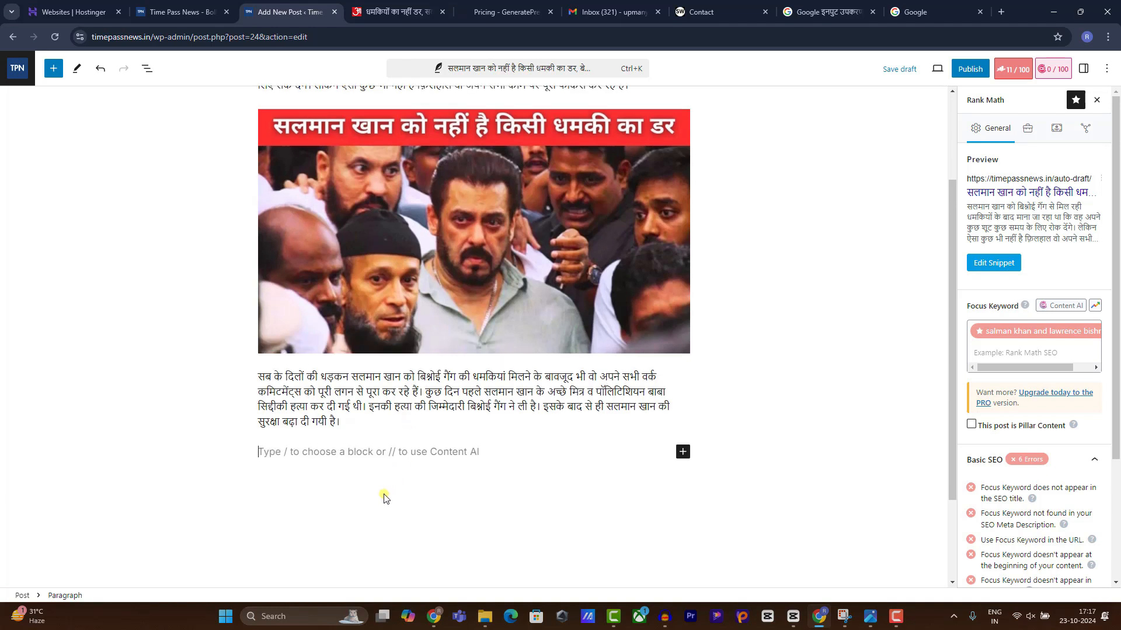
scroll(663, 531, up, 1)
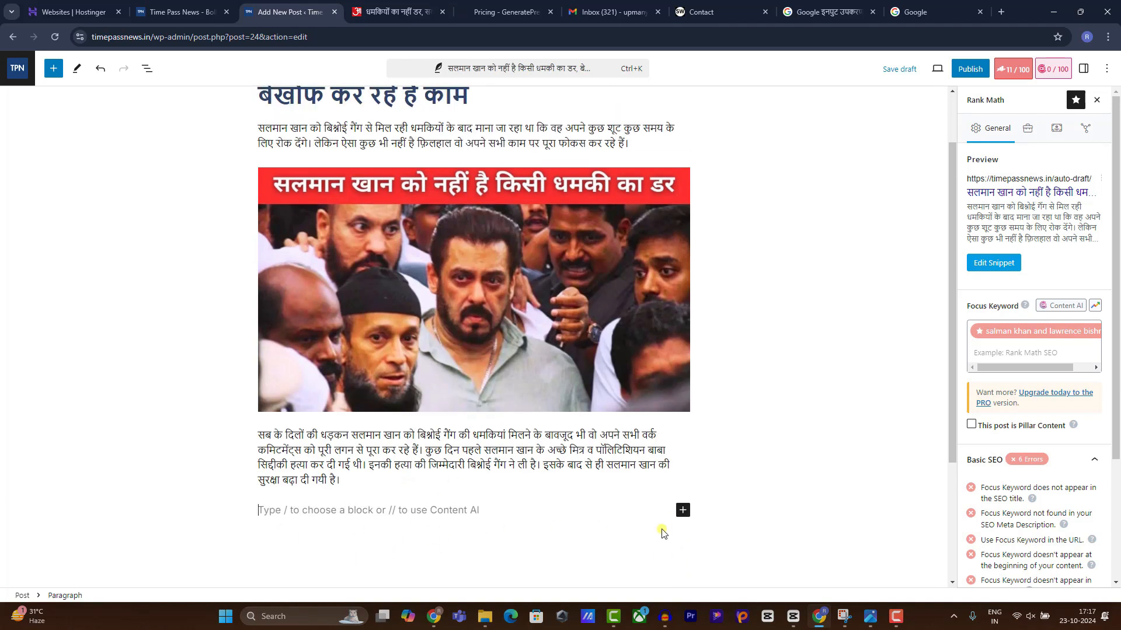
click(682, 510)
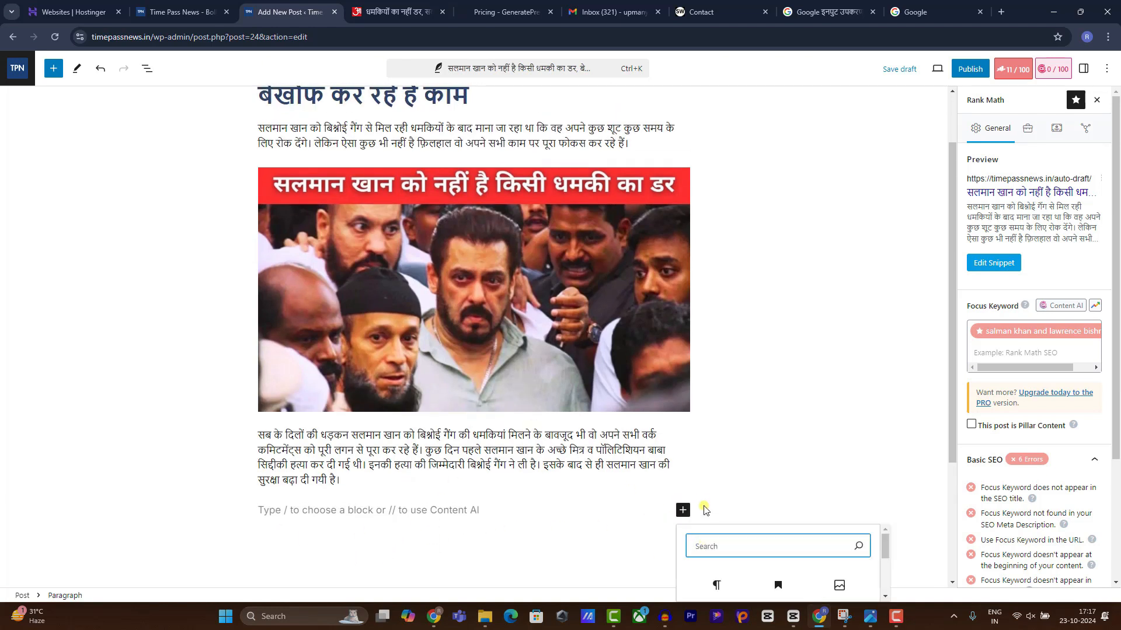
scroll(787, 501, down, 2)
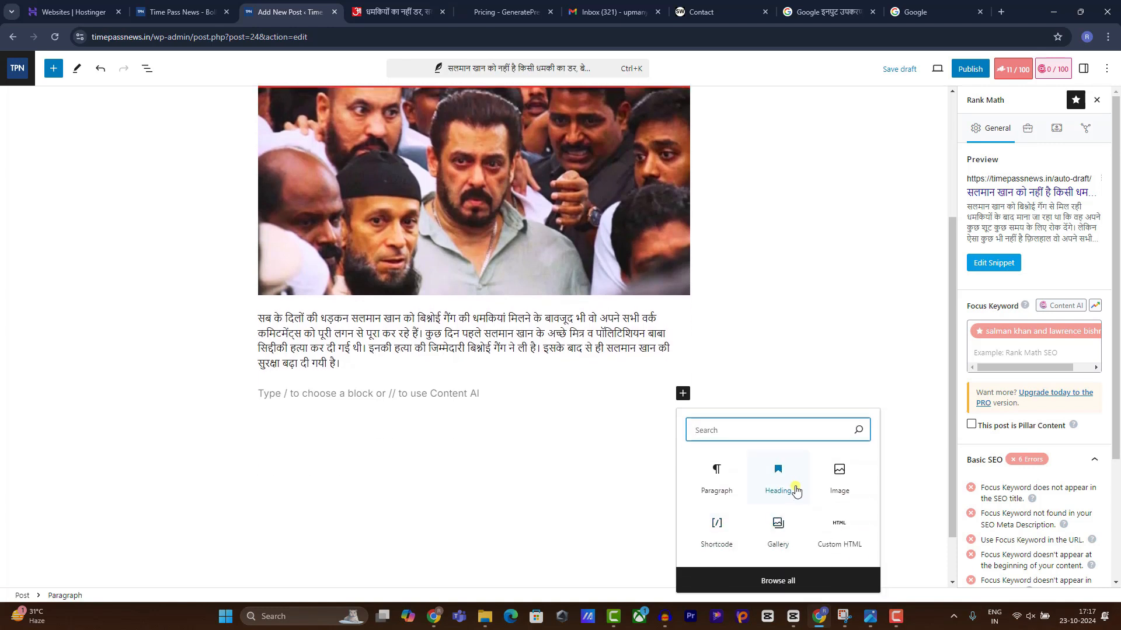
text(he)
click(716, 469)
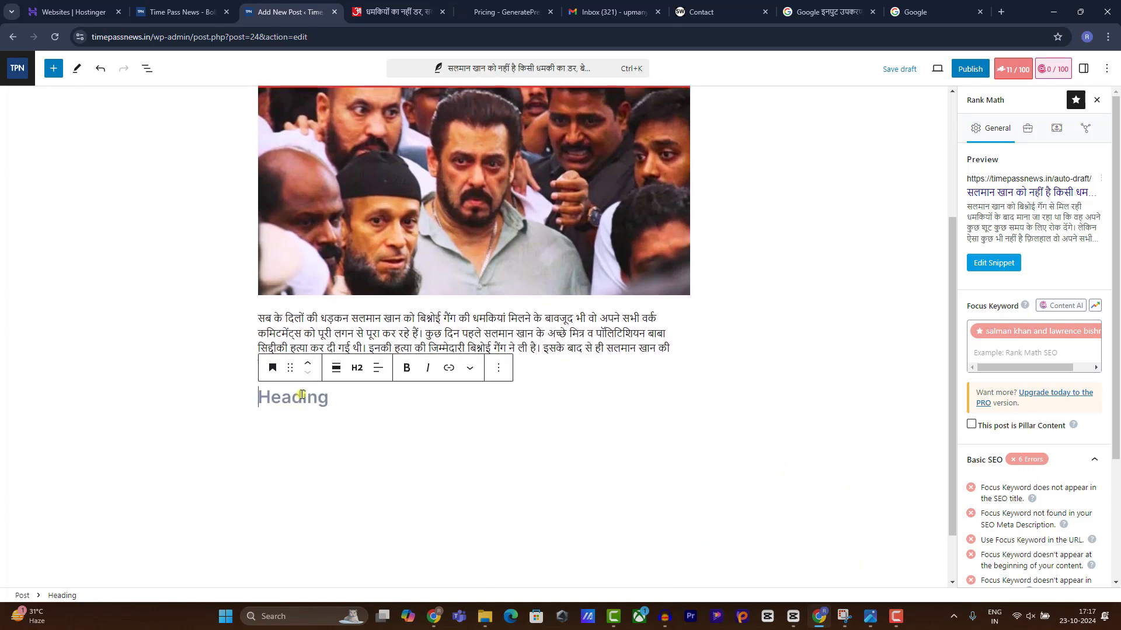
click(407, 367)
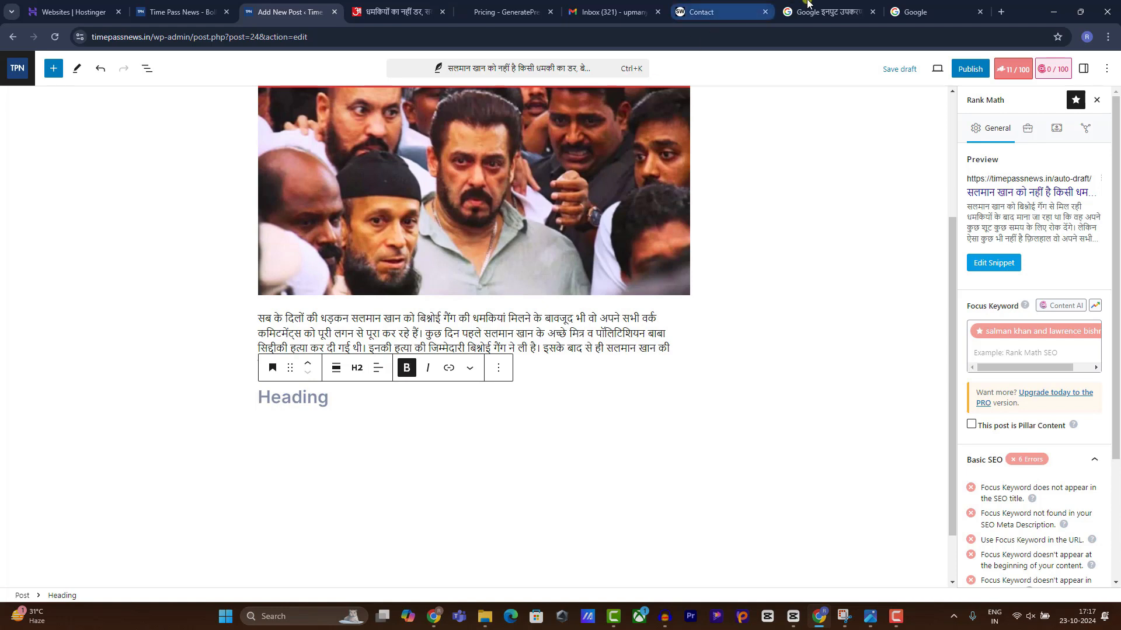
Get the Google-suggested keyword 'salman khan and lawrence bishnoi issue in hindi' and cut it.
click(907, 4)
click(442, 291)
key(ctrl+v)
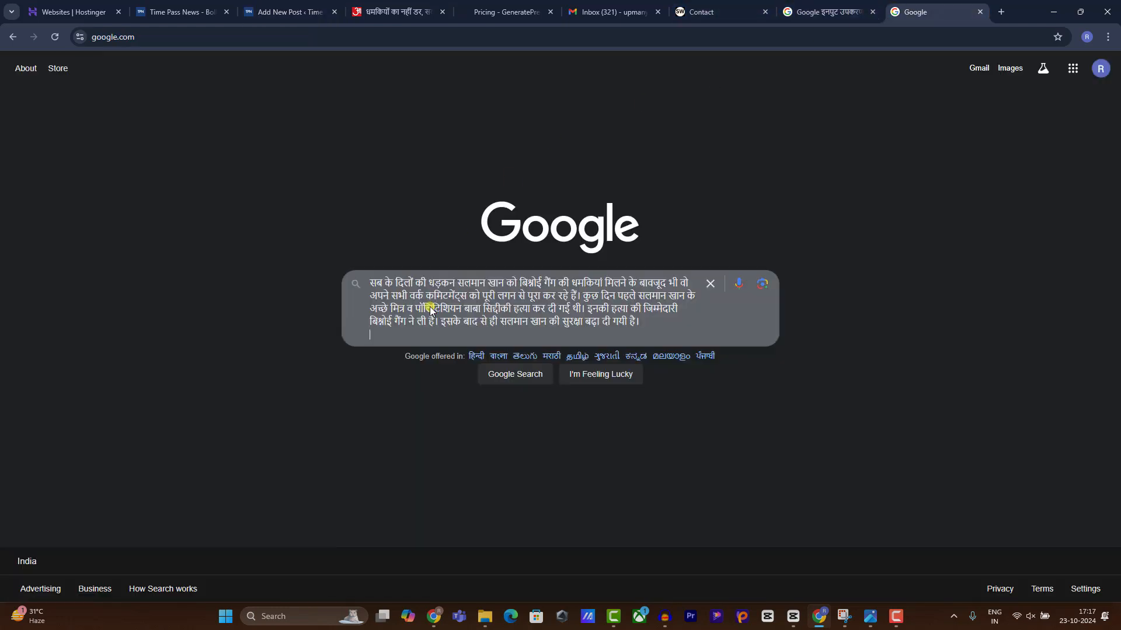
key(ctrl+a)
key(BackSpace)
text(salm)
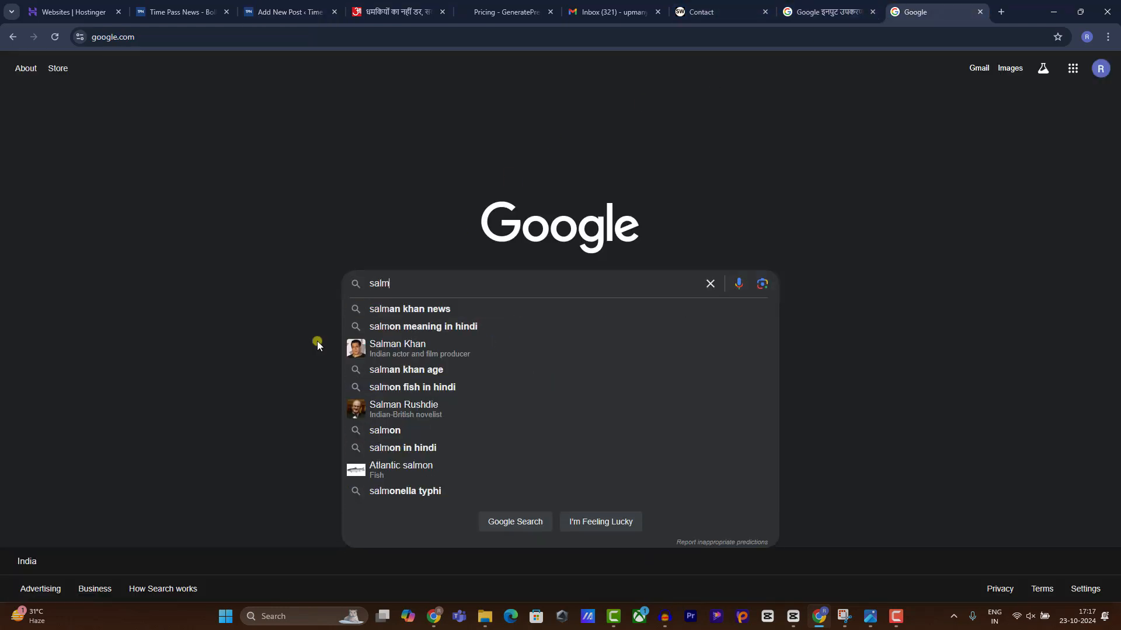
text(an khan an)
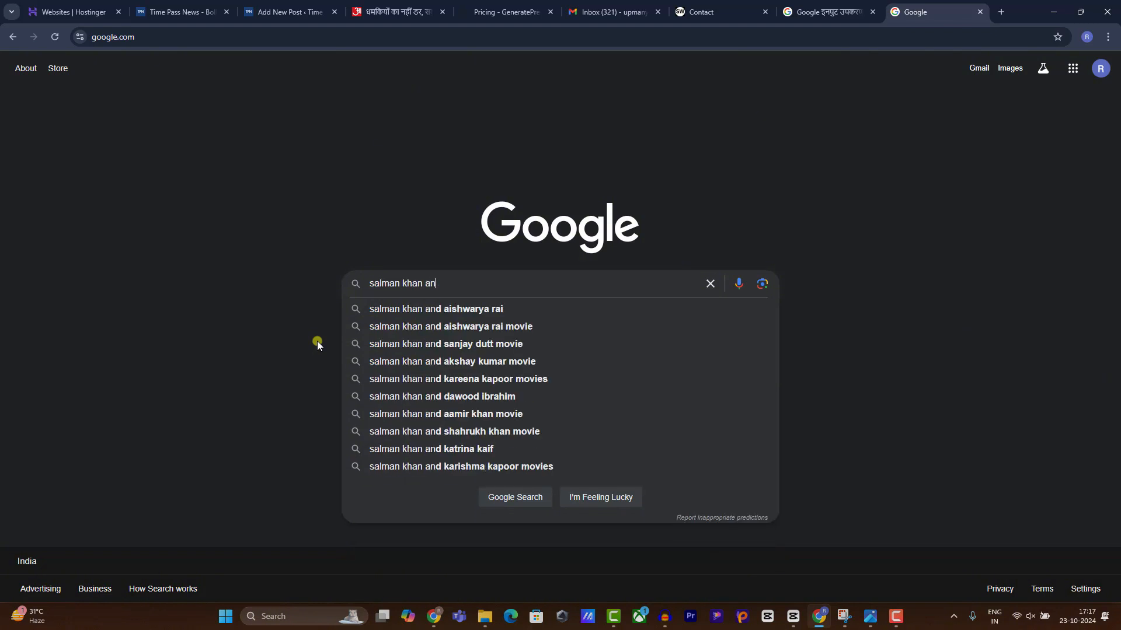
text(d lau)
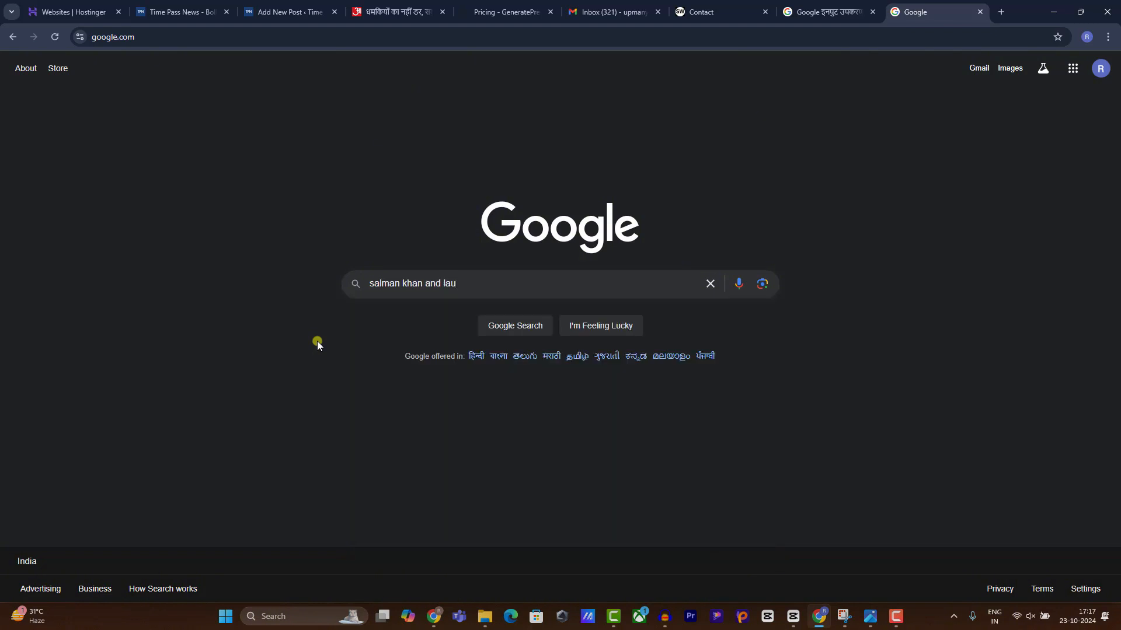
key(BackSpace)
key(Down)
key(ctrl+a)
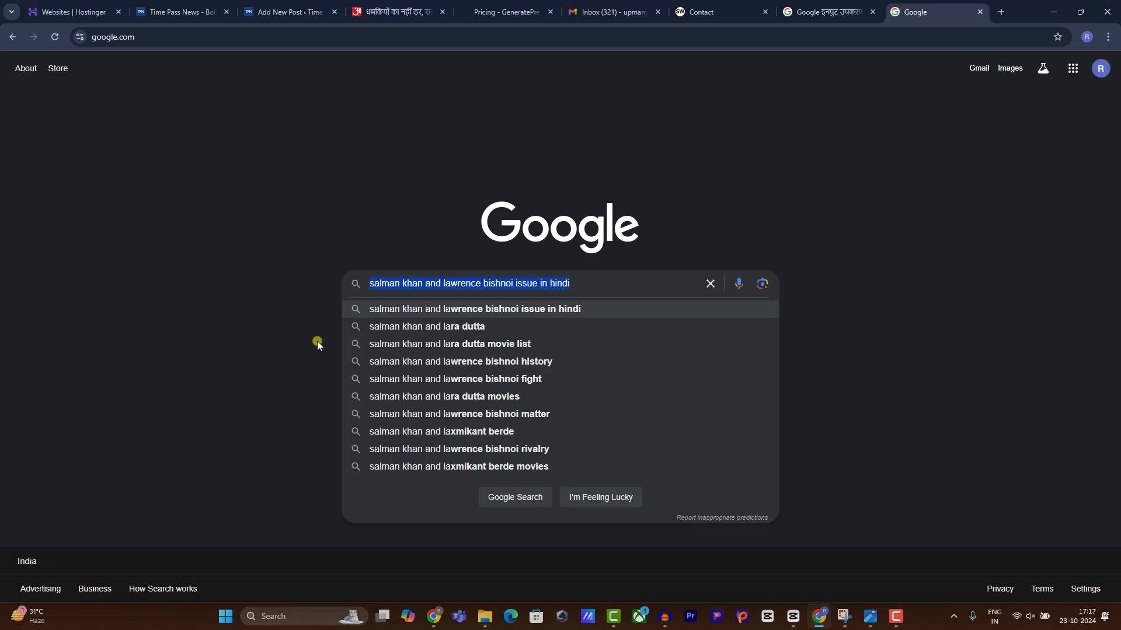
key(ctrl+x)
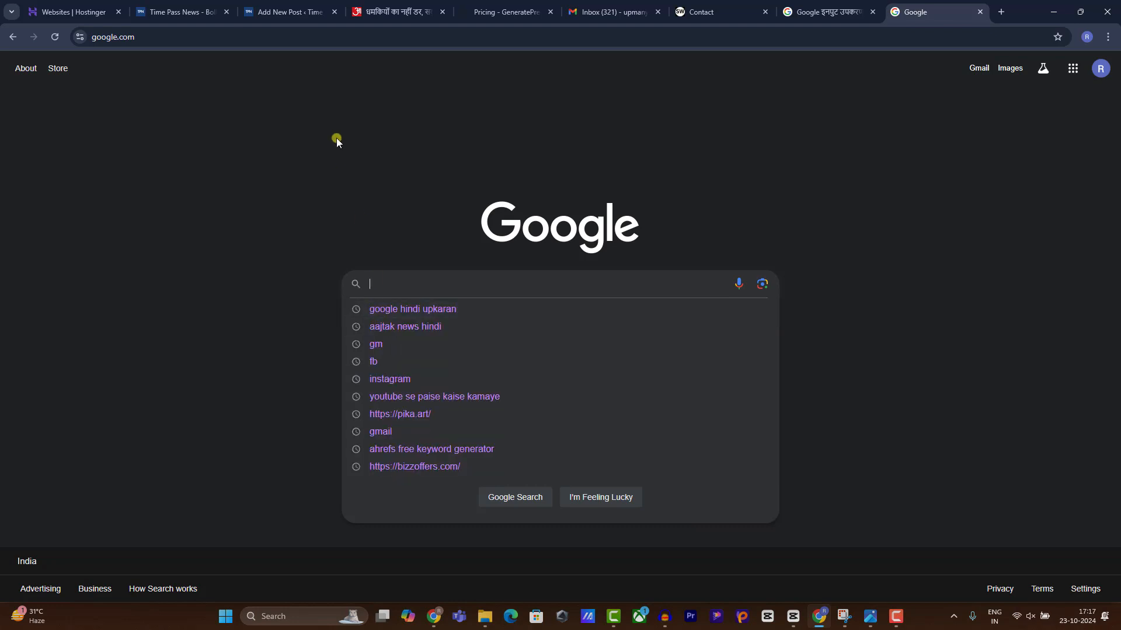
Paste the keyword into the heading and capitalise 'Salman Khan'.
click(286, 12)
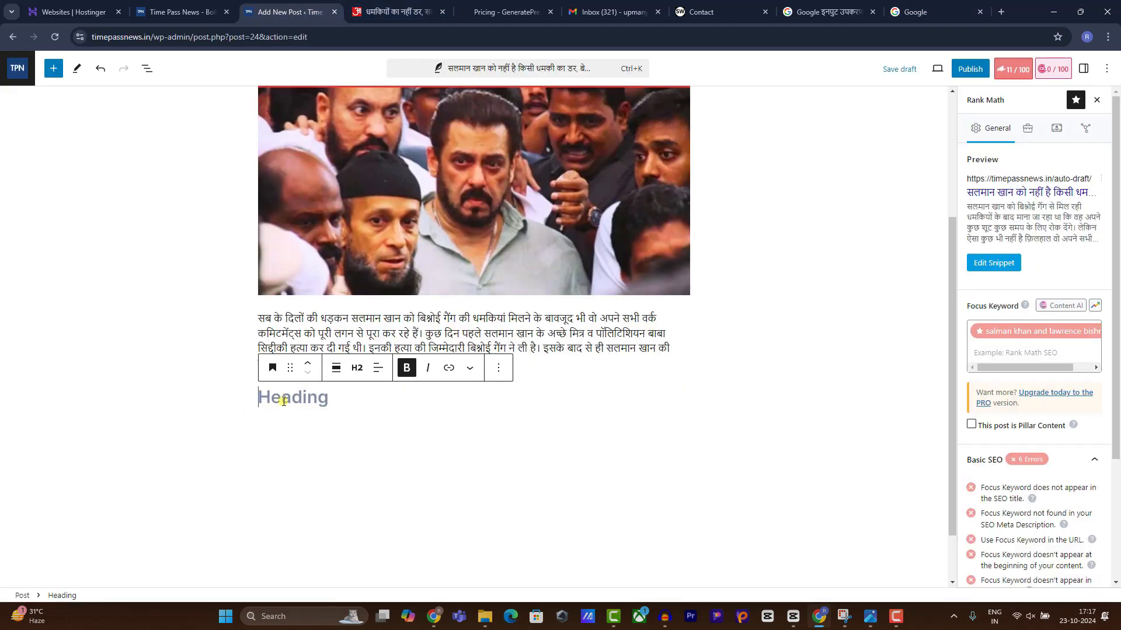
key(ctrl+v)
click(258, 399)
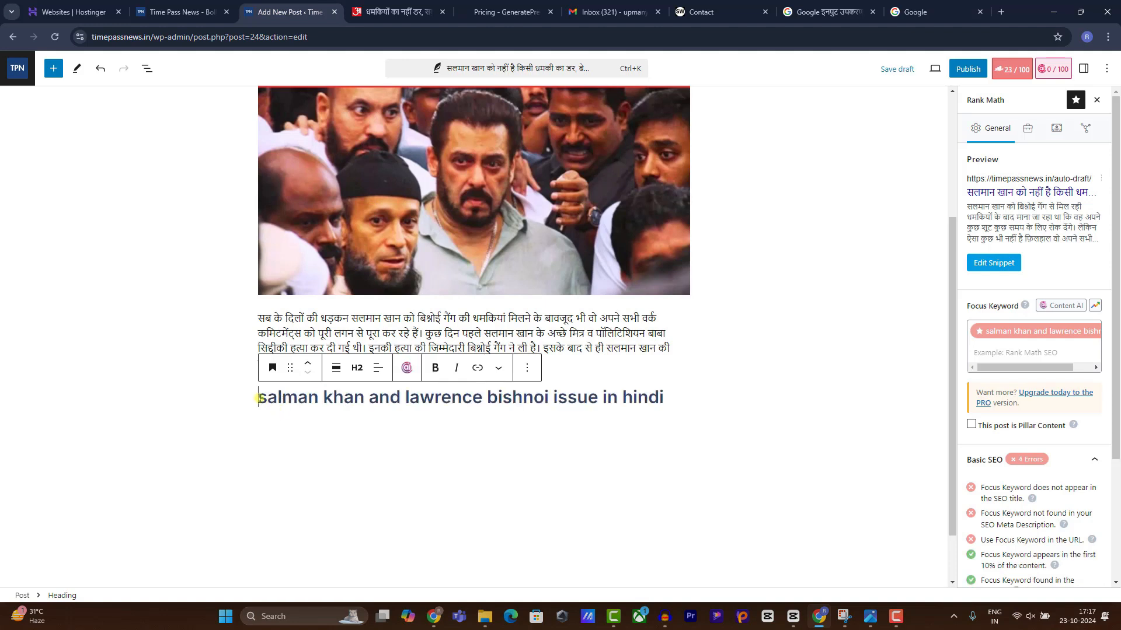
key(Delete)
text(S)
key(shift+End)
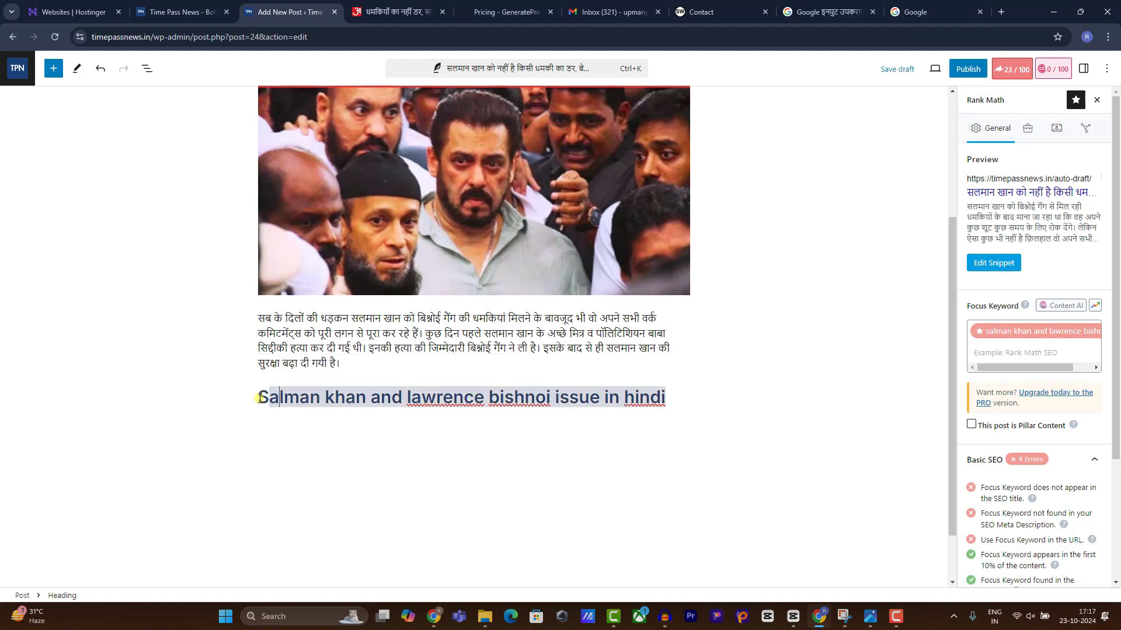
key(BackSpace)
text(K)
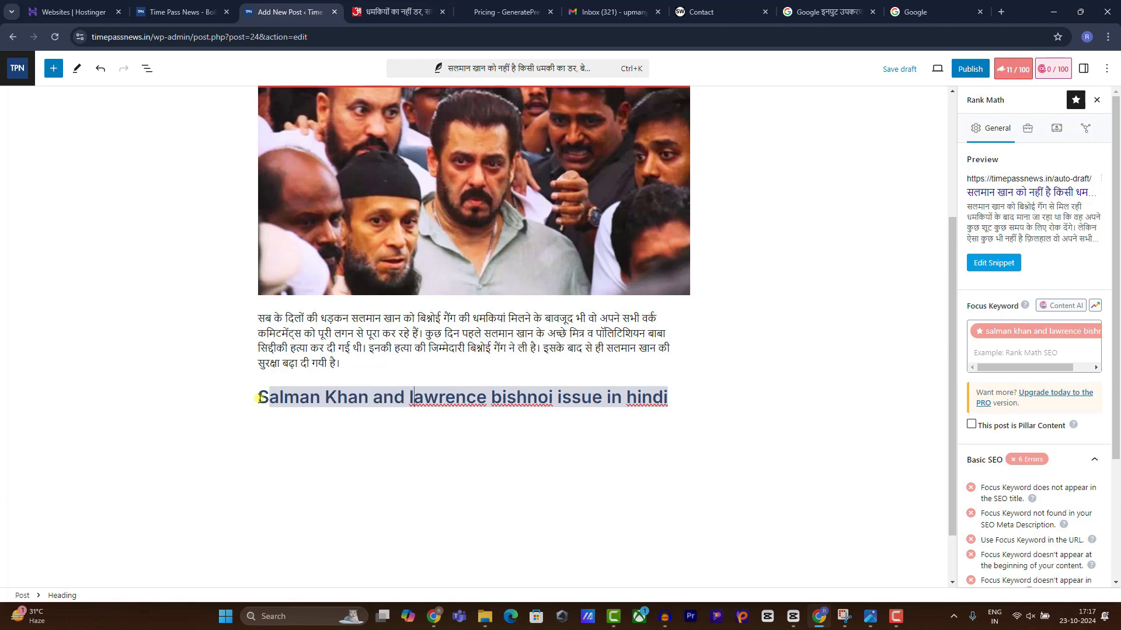
Capitalise 'Lawrence Bishnoi Issue in Hindi' and start a new paragraph below the heading.
key(Delete)
text(L)
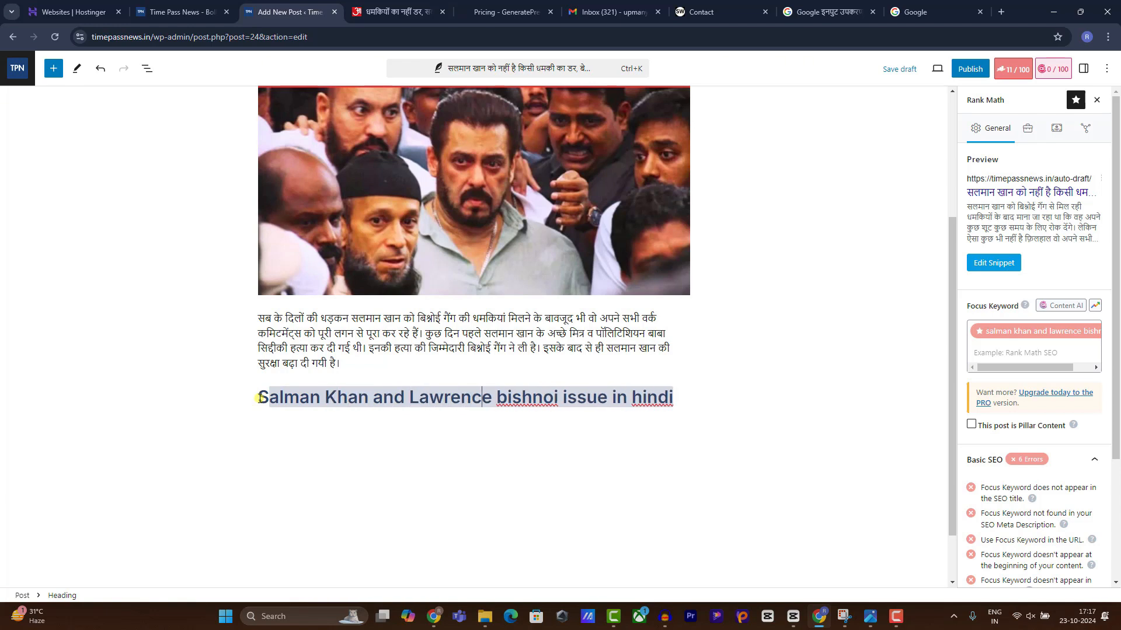
key(BackSpace)
text(B)
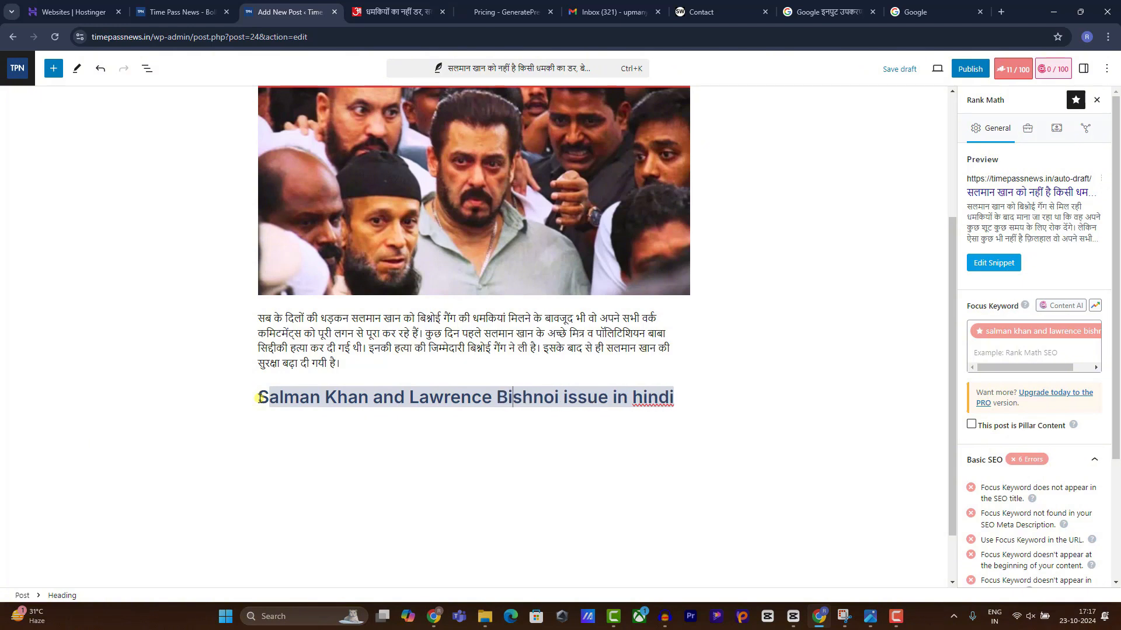
key(BackSpace)
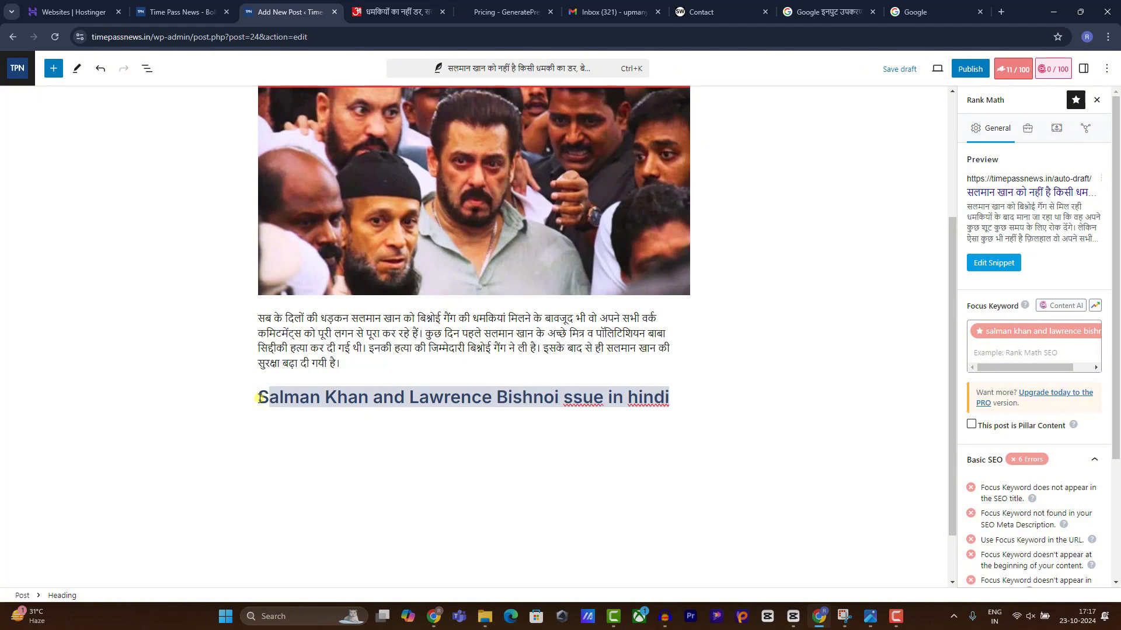
text(I)
key(Right)
key(Right)
key(Right)
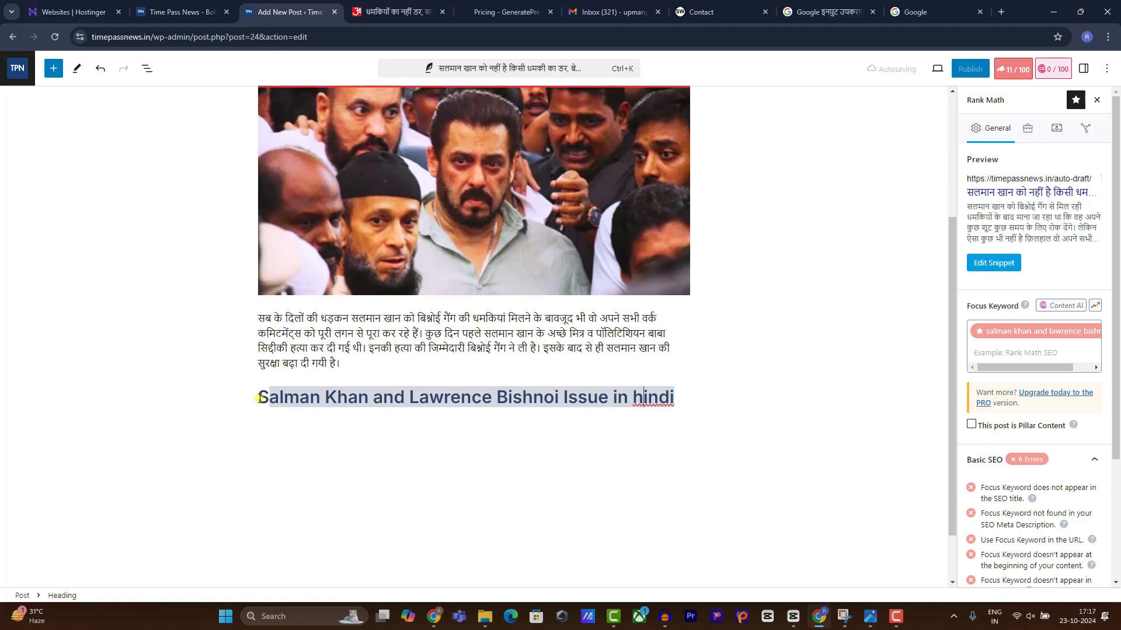
key(BackSpace)
text(H)
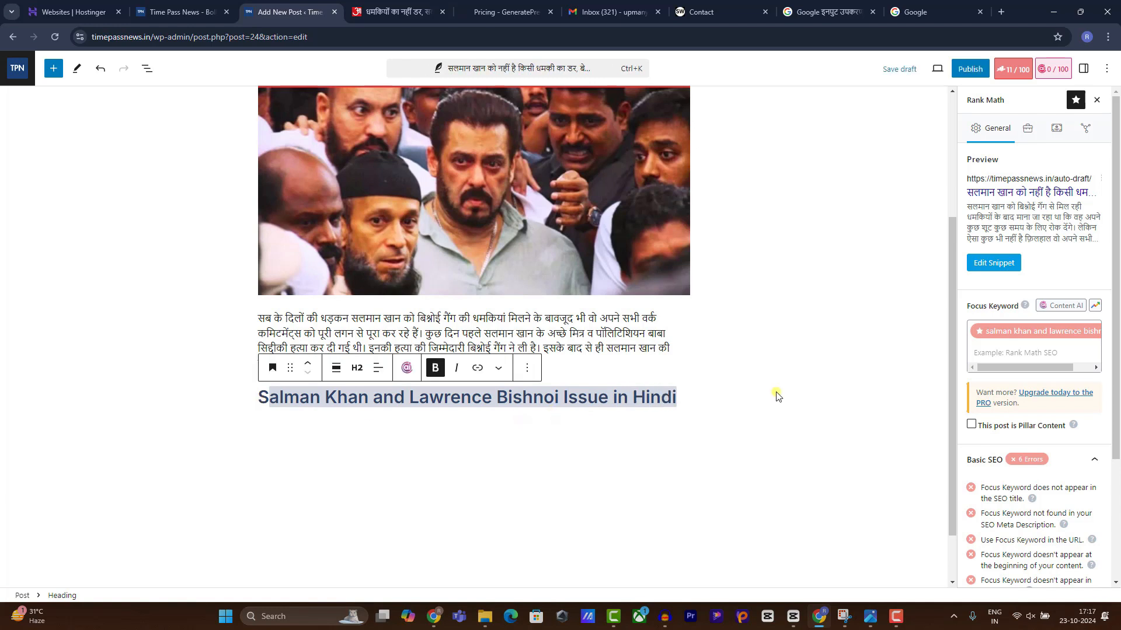
click(692, 401)
click(678, 396)
key(Return)
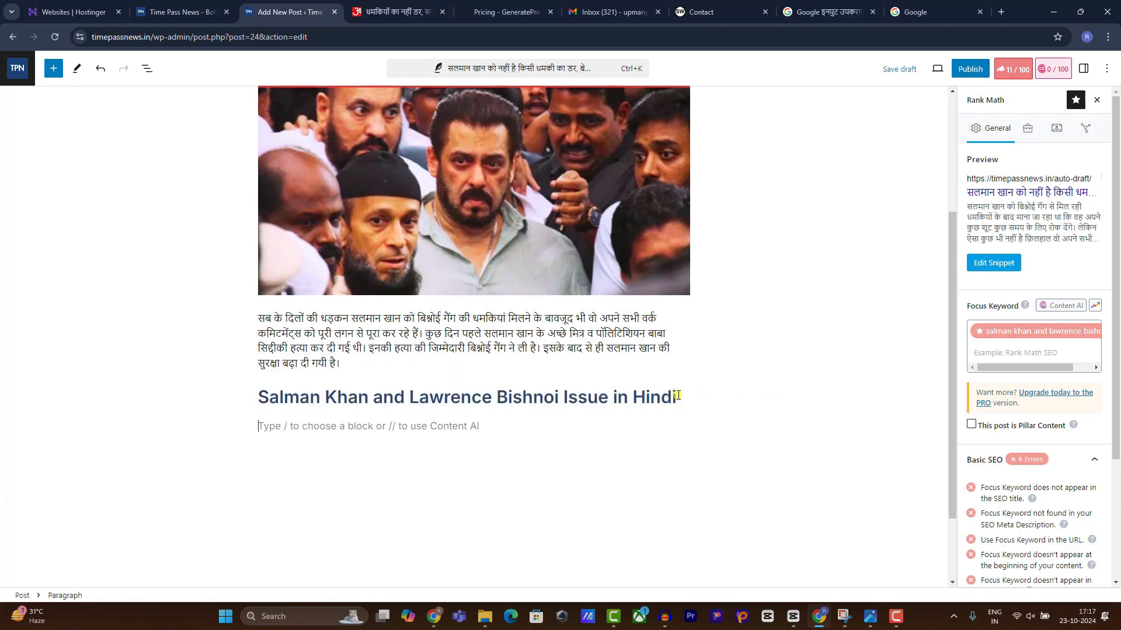
Set Heading.jpg as the featured image and publish the Salman Khan post.
scroll(452, 392, up, 4)
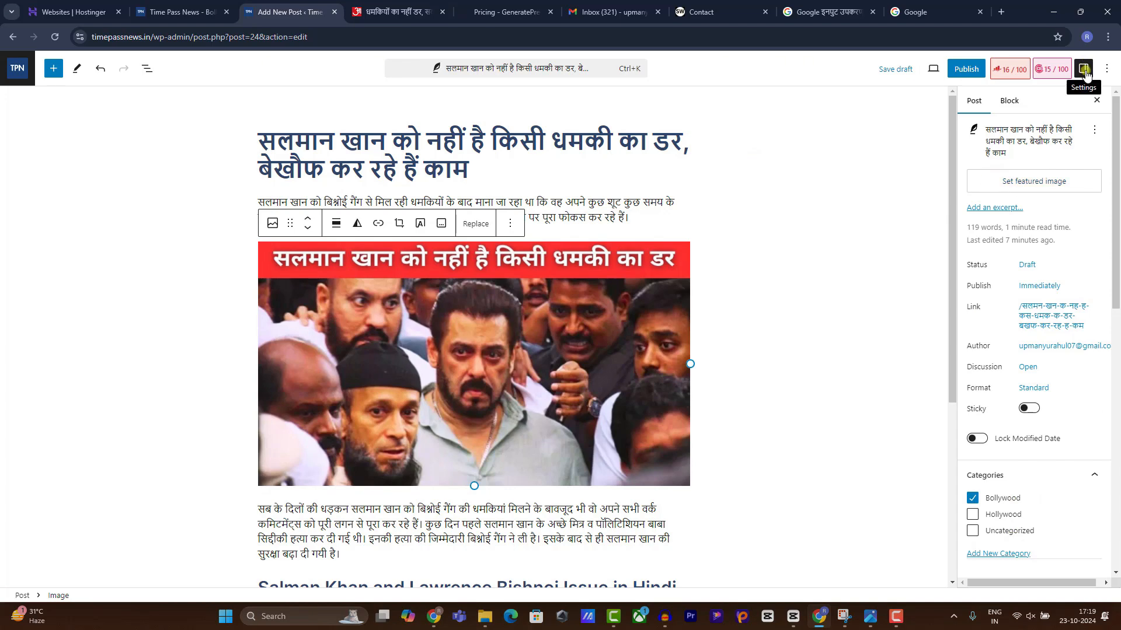
click(1051, 184)
click(46, 199)
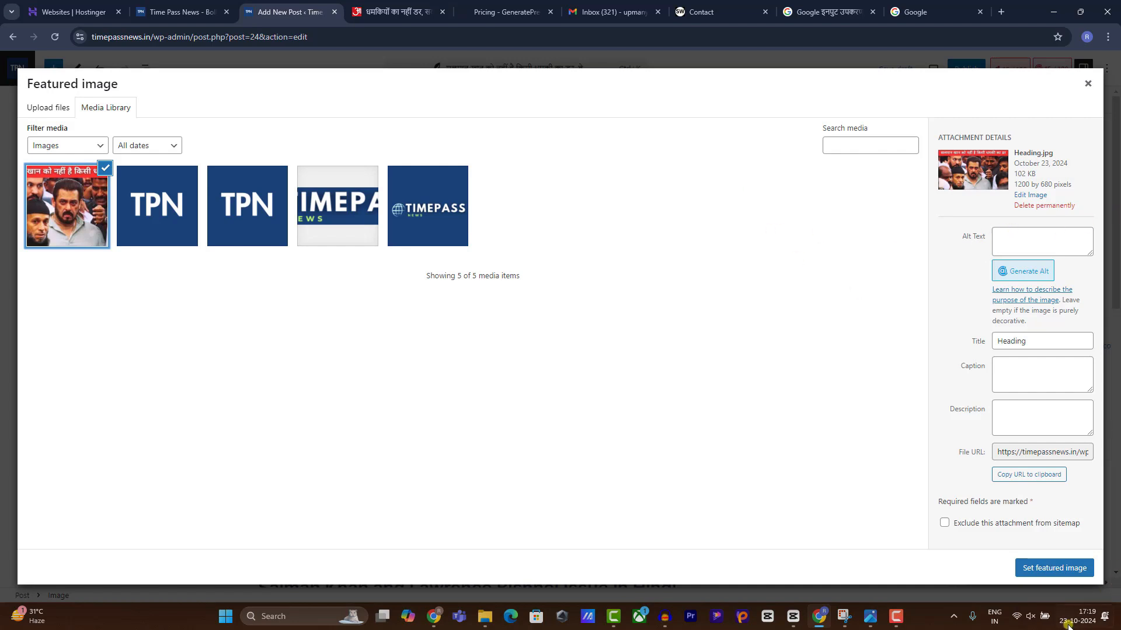
click(1037, 567)
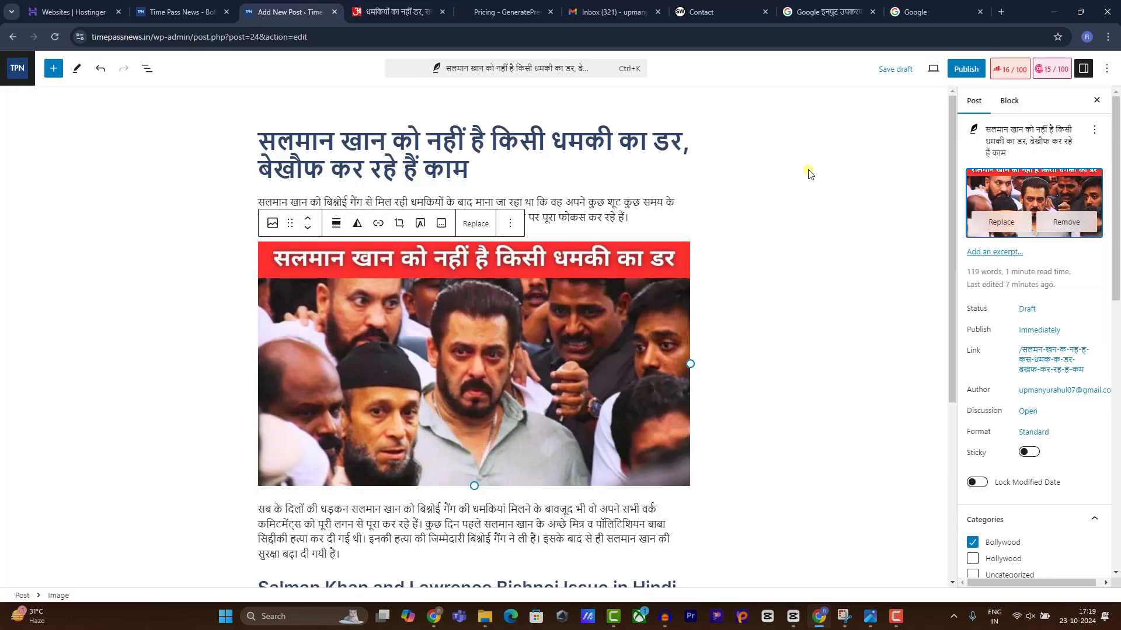
click(951, 72)
click(991, 70)
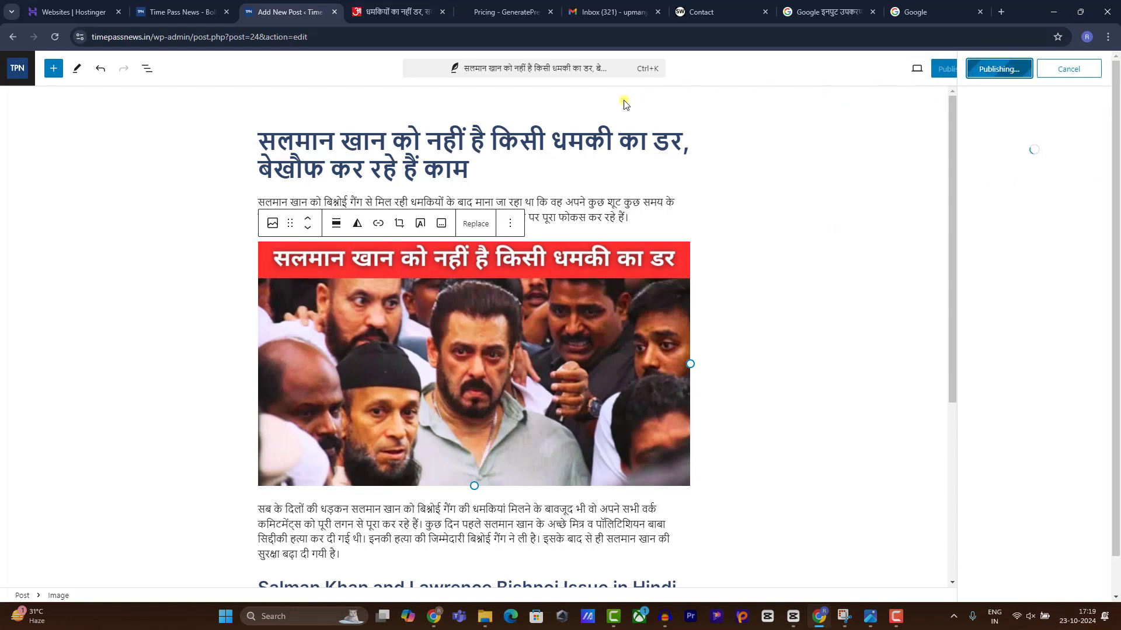
Open the published Salman Khan post from the live Time Pass News front page.
click(13, 37)
click(41, 81)
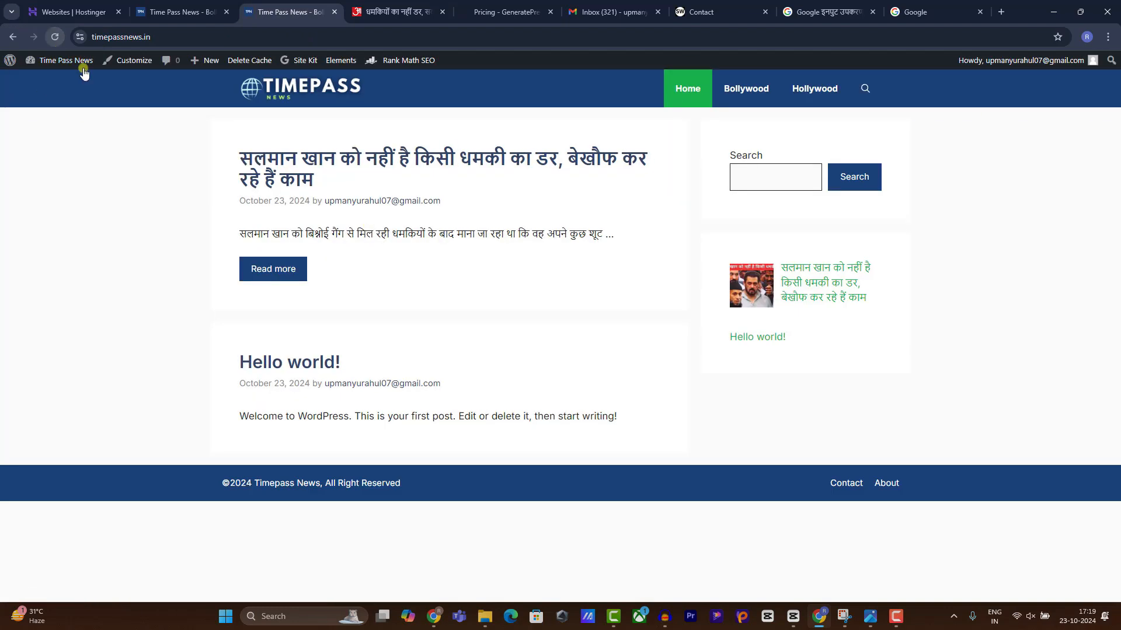
click(382, 174)
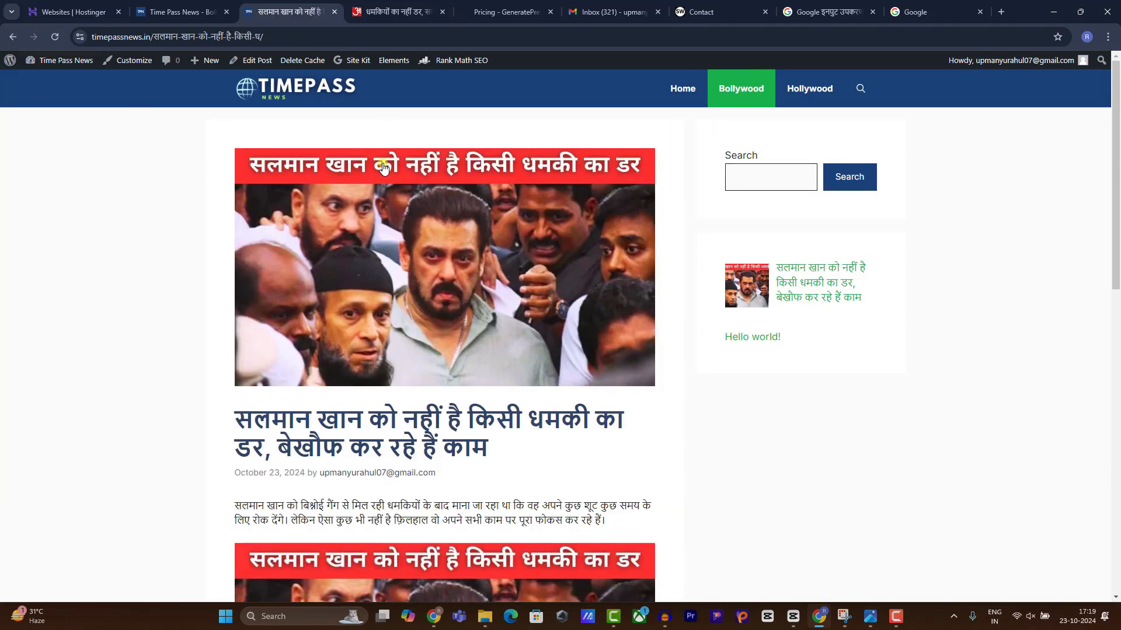
scroll(341, 251, down, 2)
scroll(398, 232, up, 2)
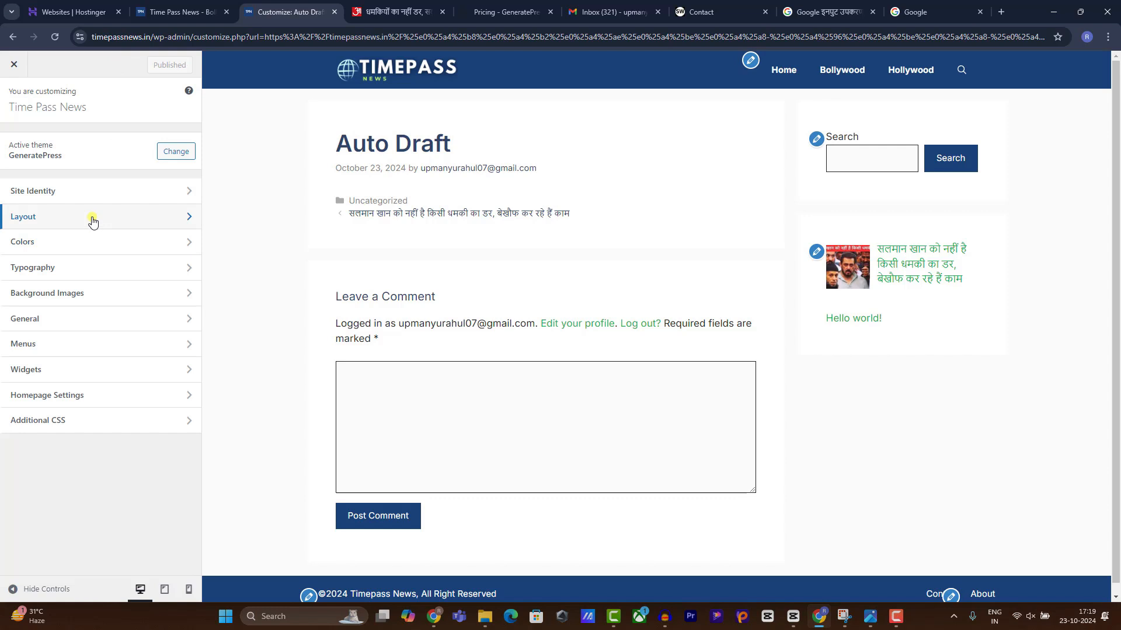
Uncheck Display featured images for single posts under Layout > Blog and publish.
click(93, 221)
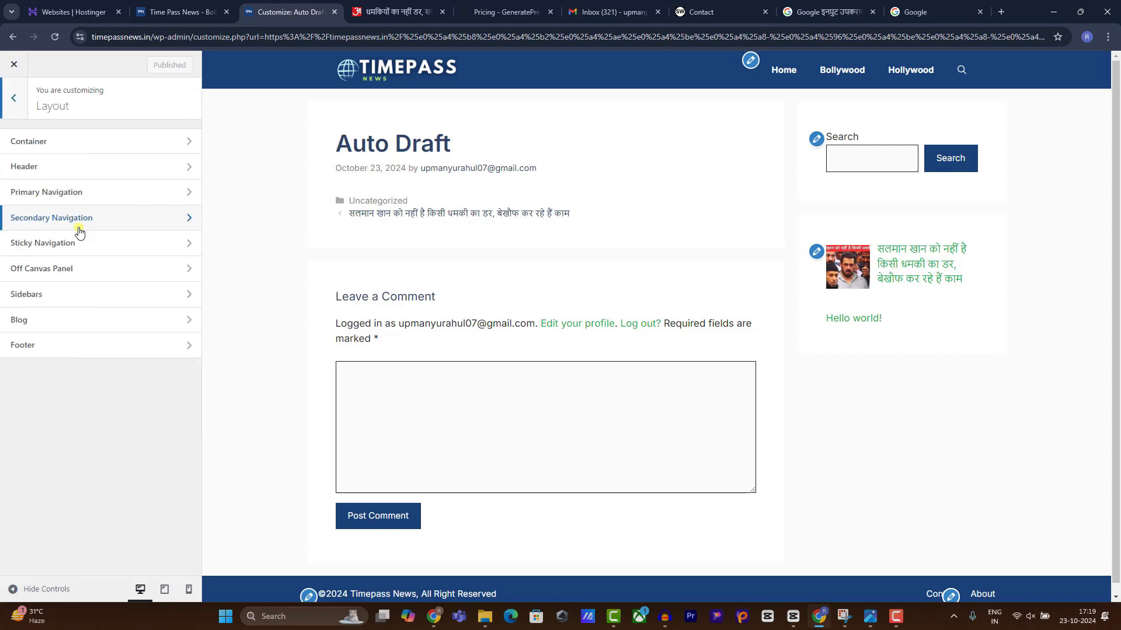
click(57, 317)
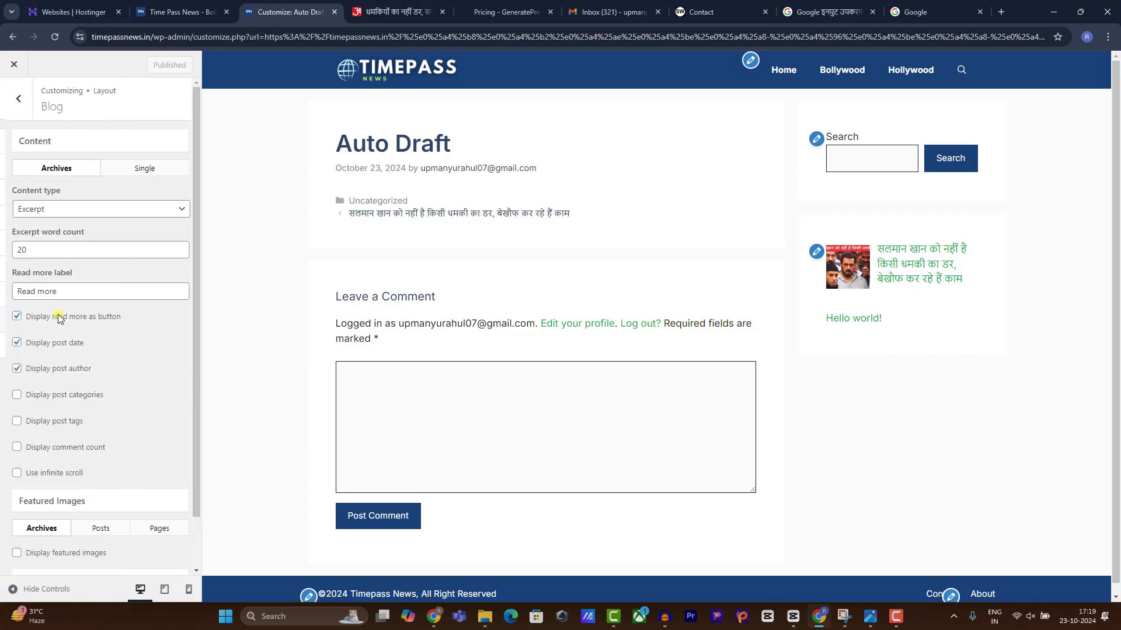
click(133, 170)
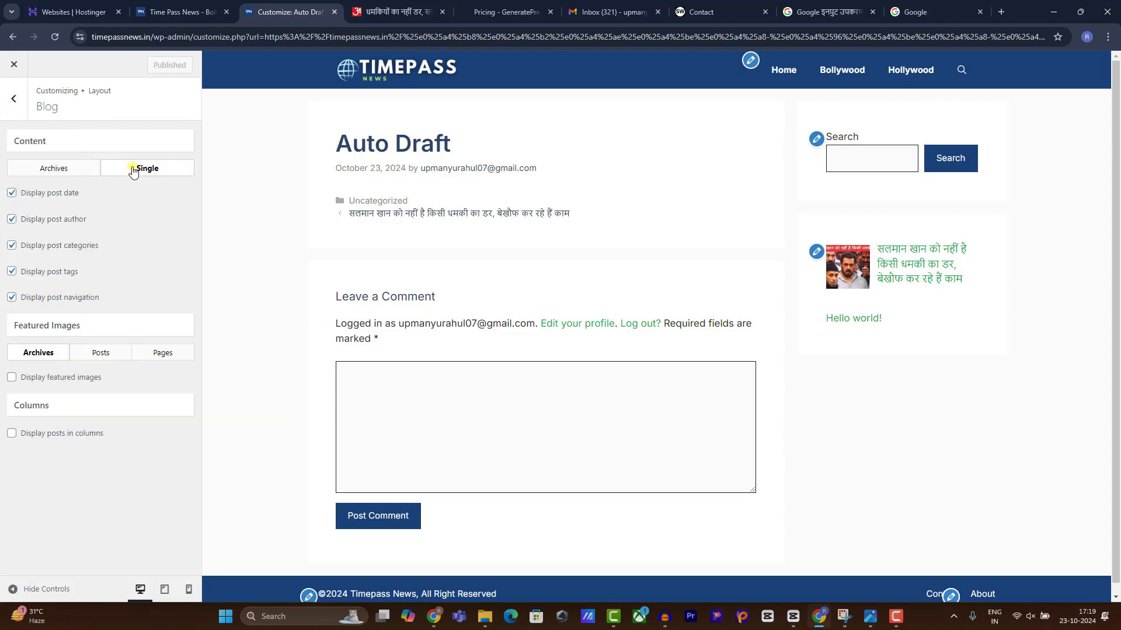
click(98, 354)
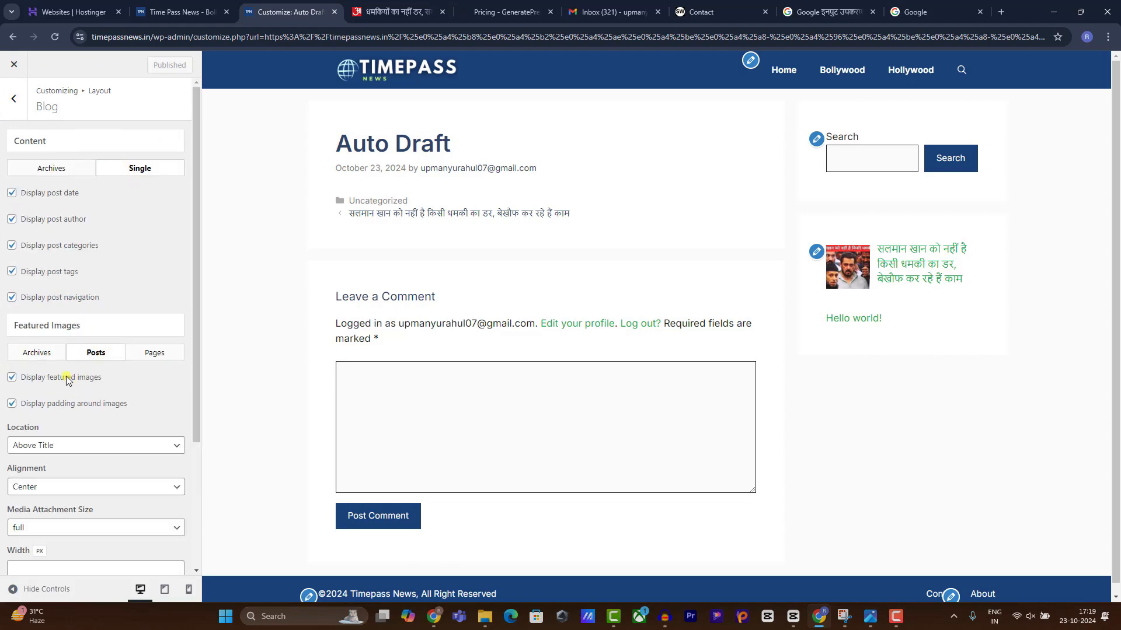
click(66, 378)
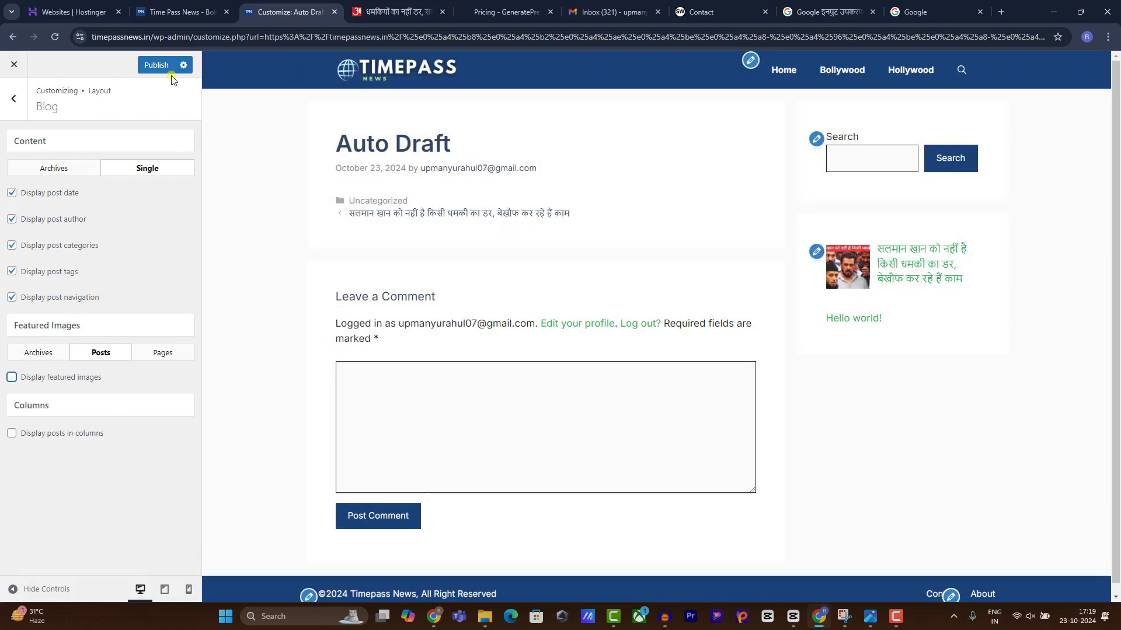
click(157, 66)
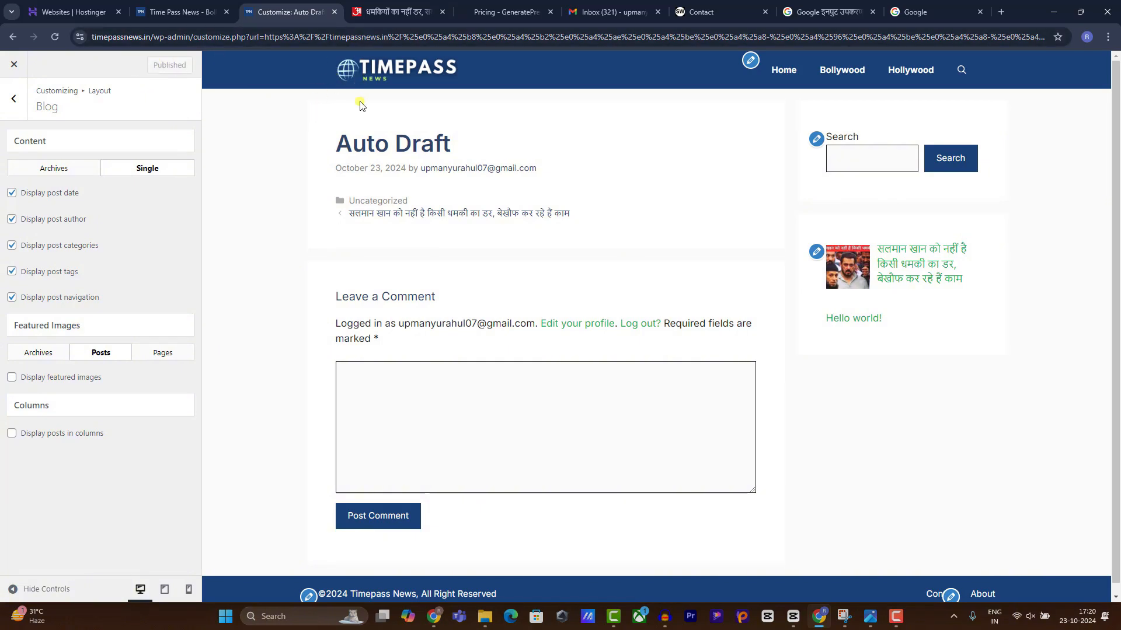
Preview the Salman Khan post from the blog home page in the Customizer.
click(379, 69)
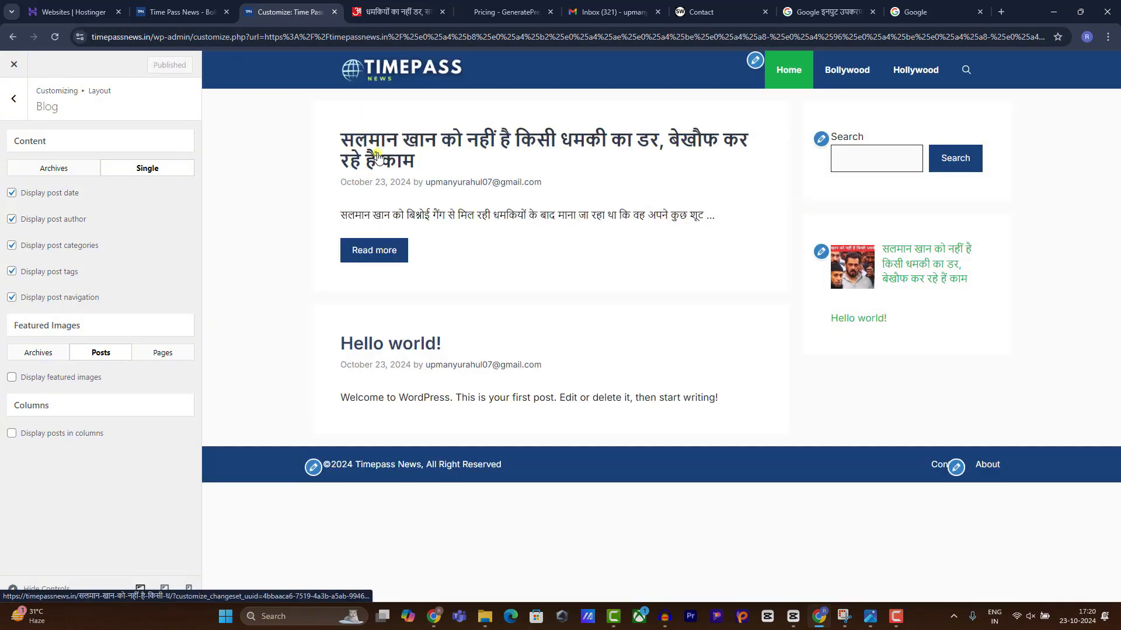
click(378, 156)
scroll(475, 258, down, 7)
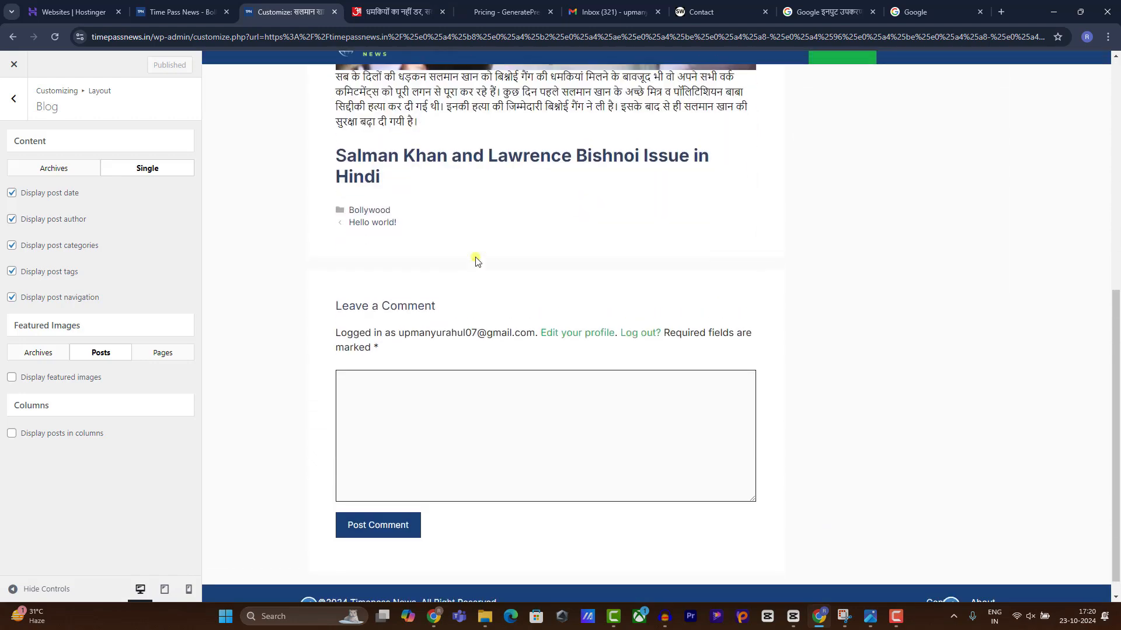
scroll(475, 257, up, 6)
drag(1115, 219, 1115, 143)
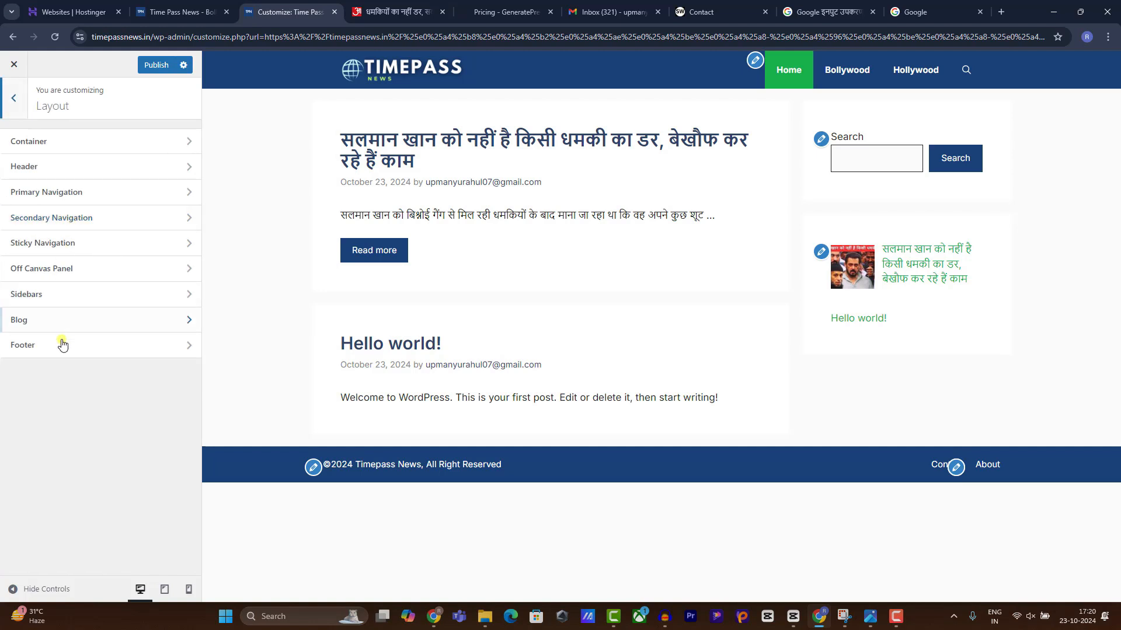
Enable featured image thumbnails on blog archives, publish, and close the Customizer.
click(60, 329)
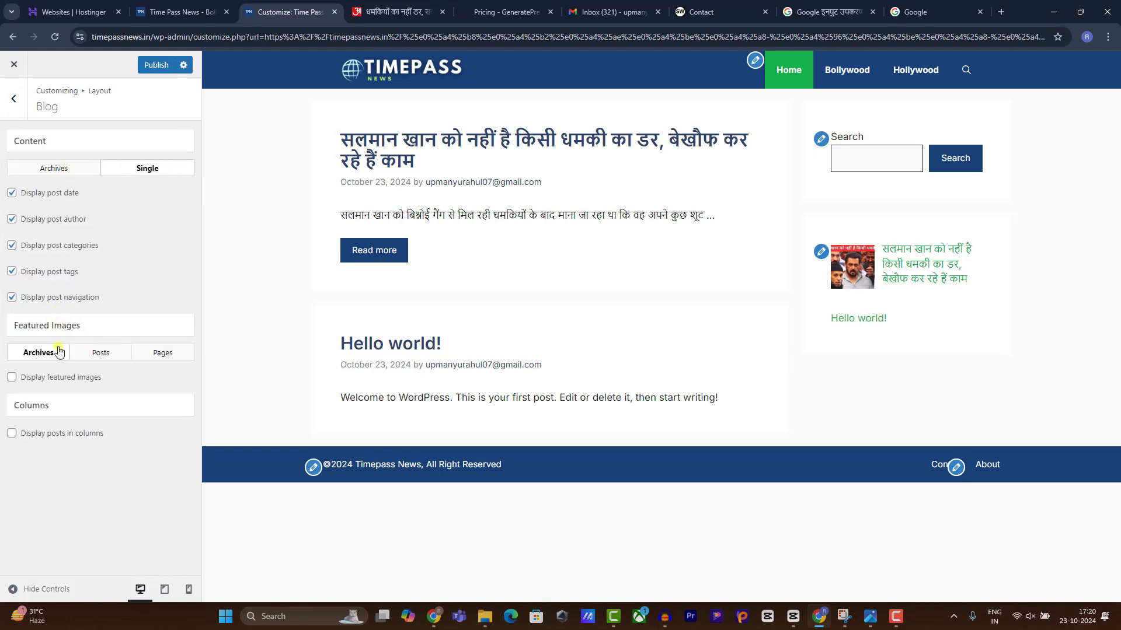
click(47, 381)
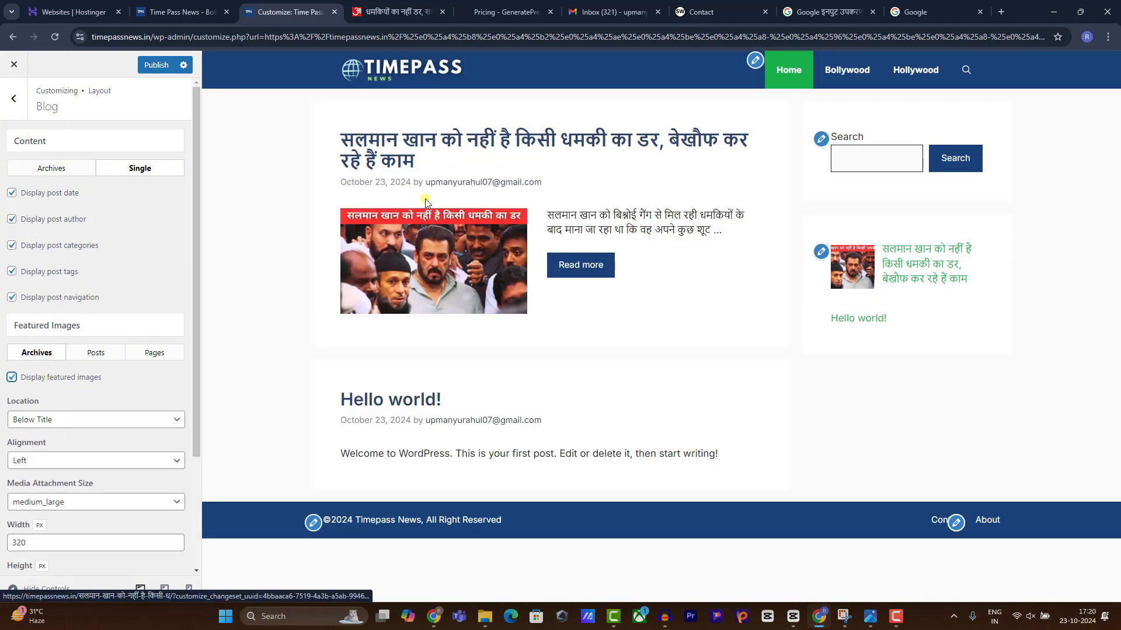
click(158, 66)
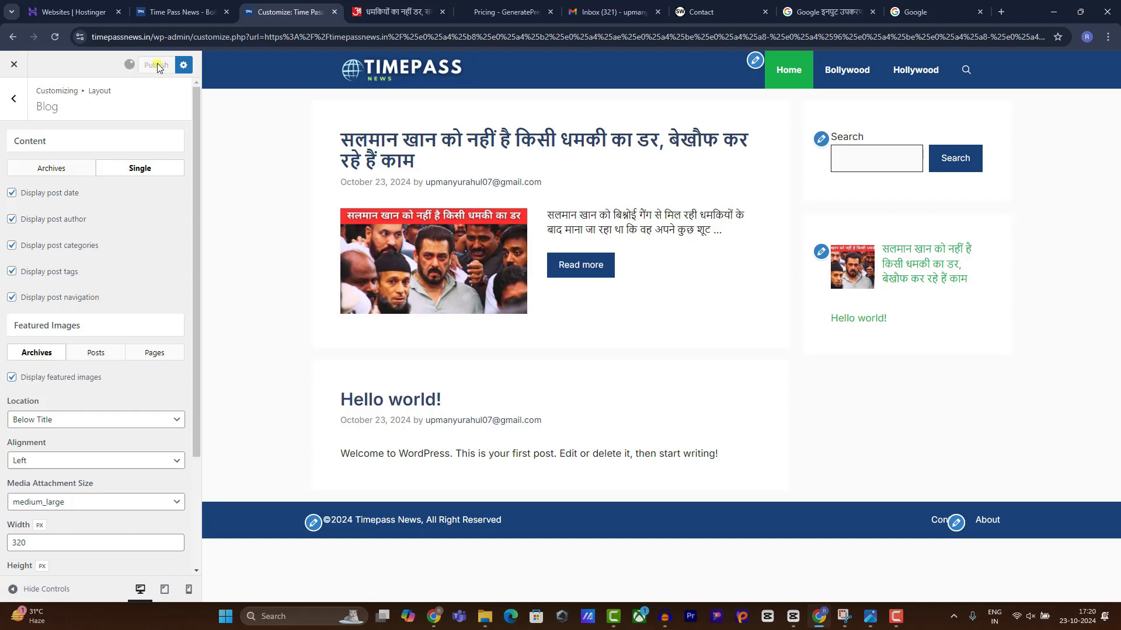
click(14, 64)
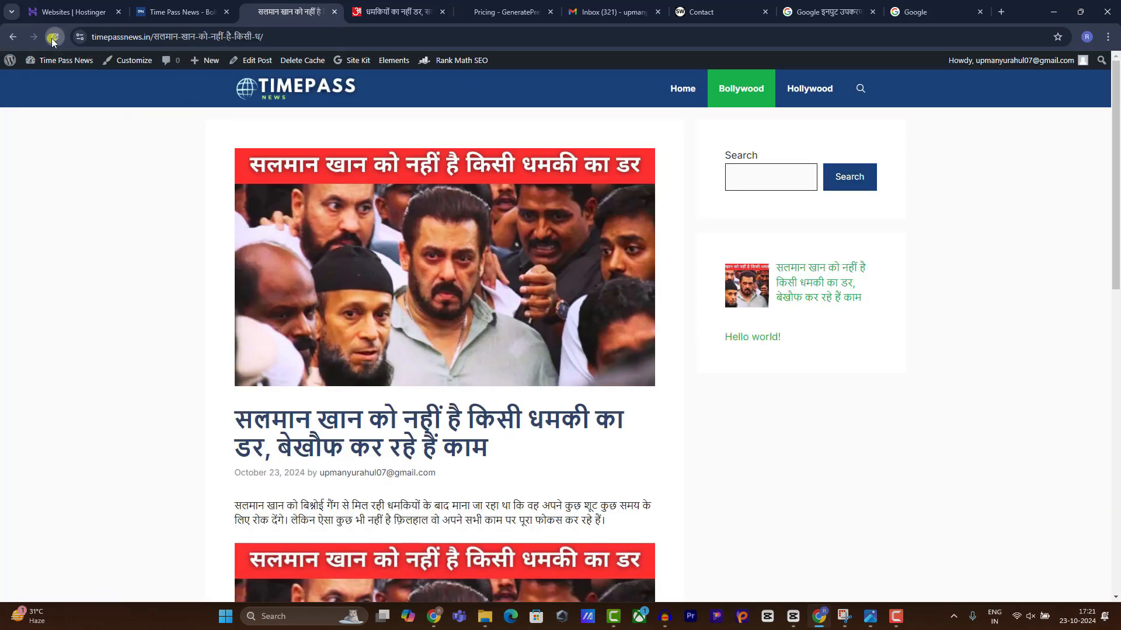
Reopen the Salman Khan post from the site home page.
click(301, 93)
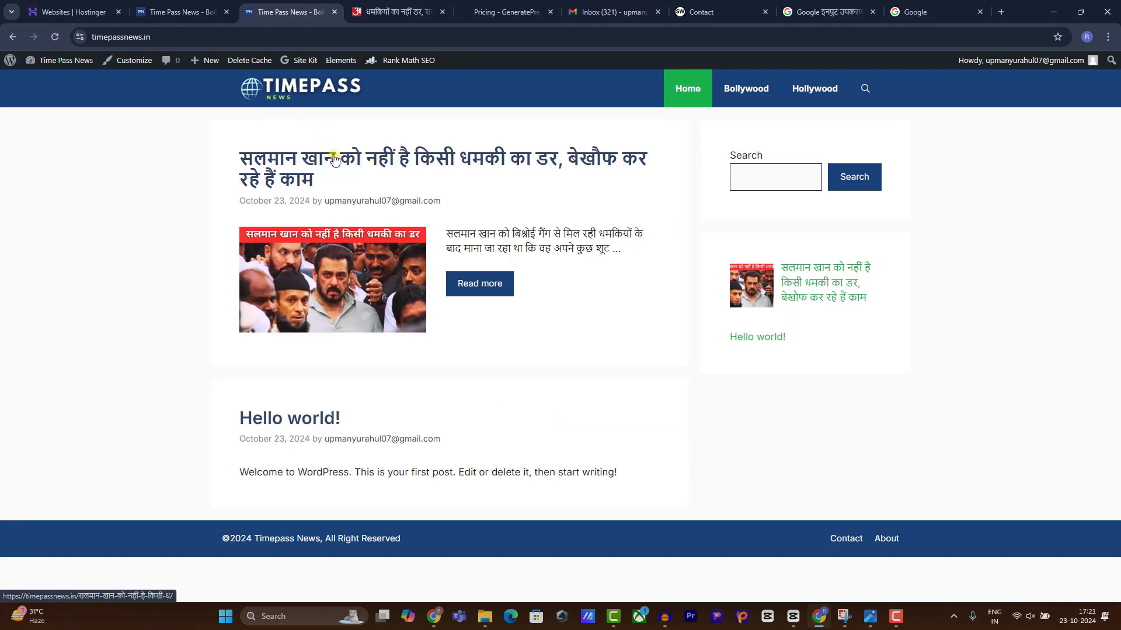
click(332, 155)
scroll(346, 232, down, 8)
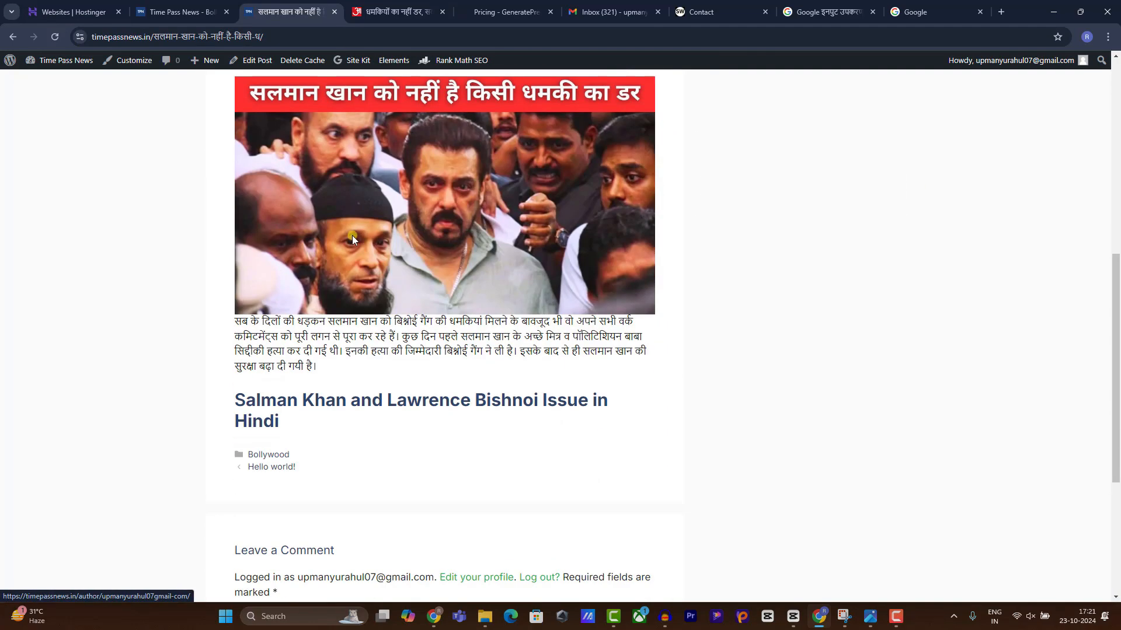
scroll(351, 231, up, 5)
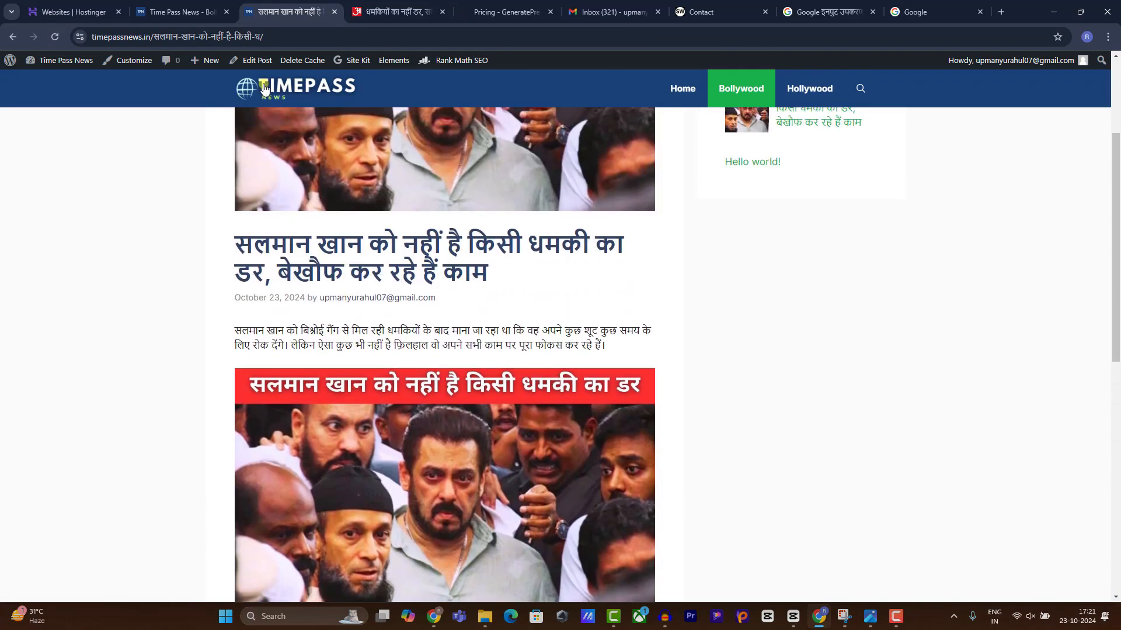
Turn off Display featured images for single posts in the Customizer, then recheck the post.
click(125, 60)
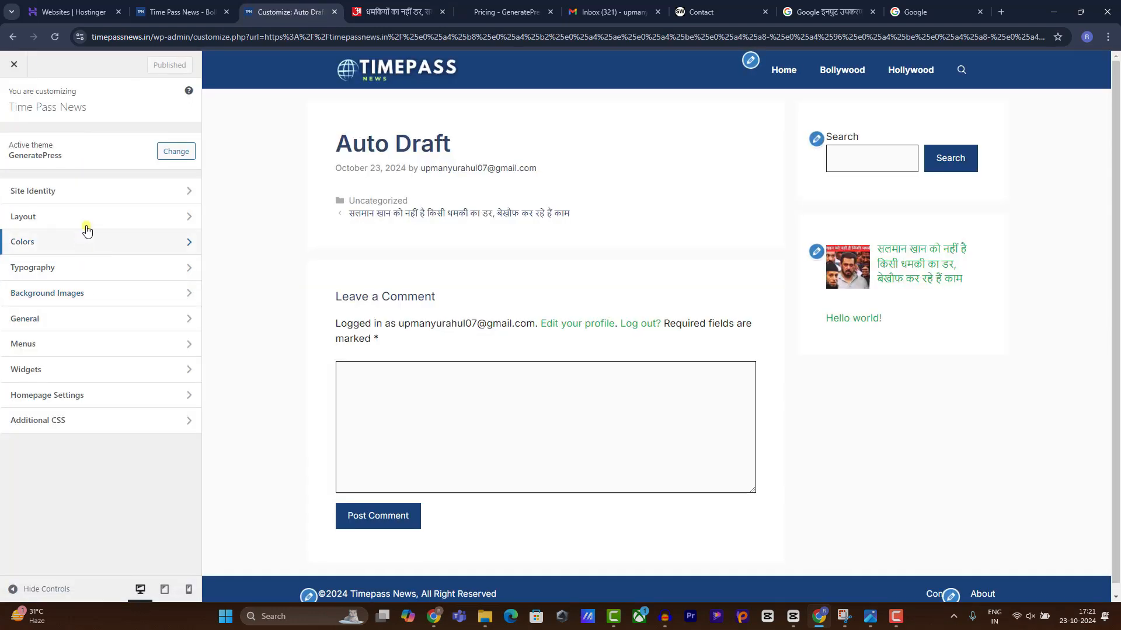
click(87, 225)
click(81, 333)
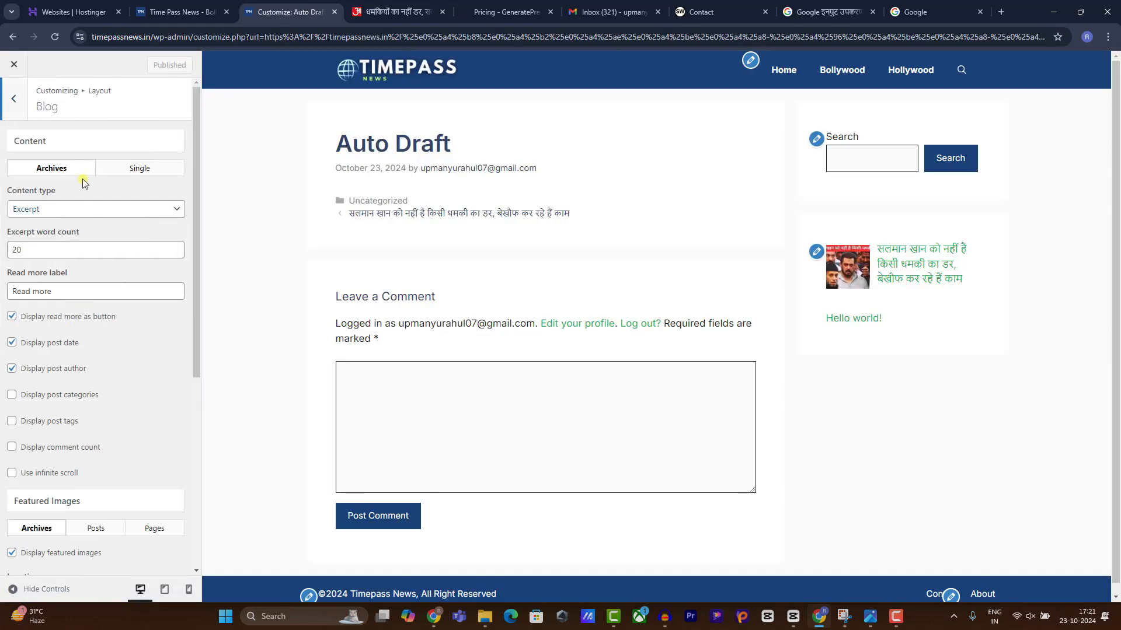
click(129, 171)
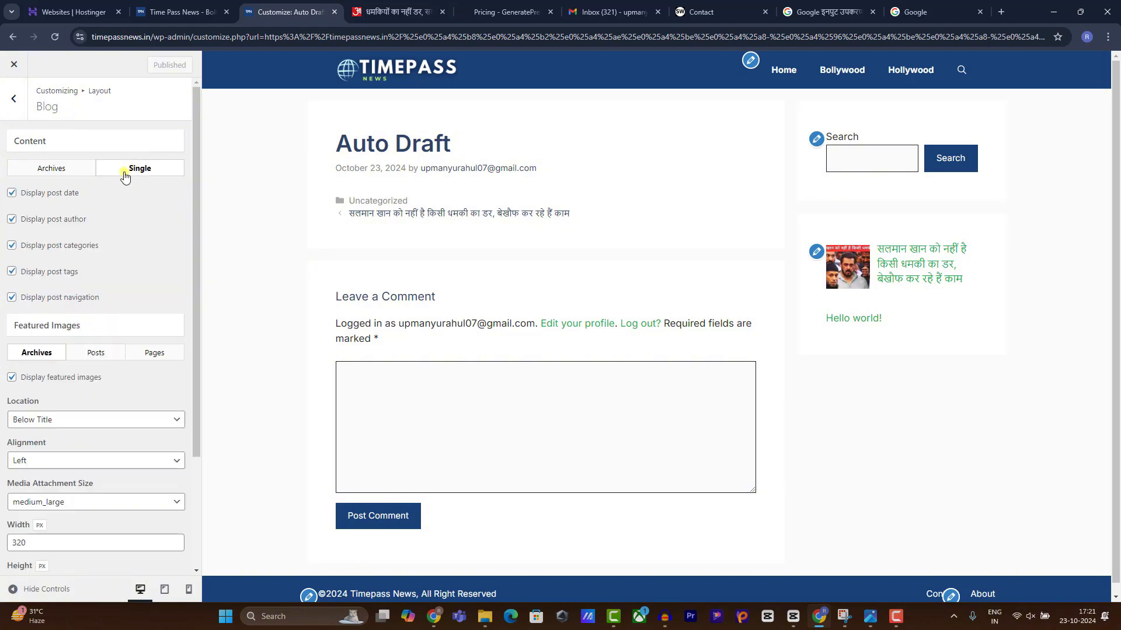
click(99, 353)
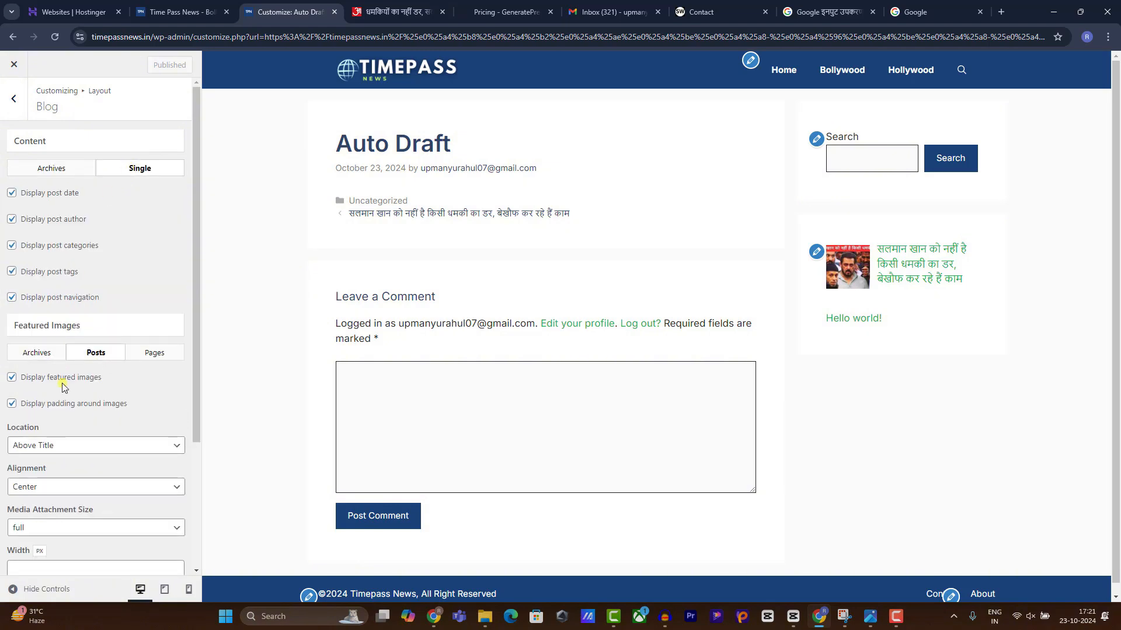
click(61, 378)
click(161, 66)
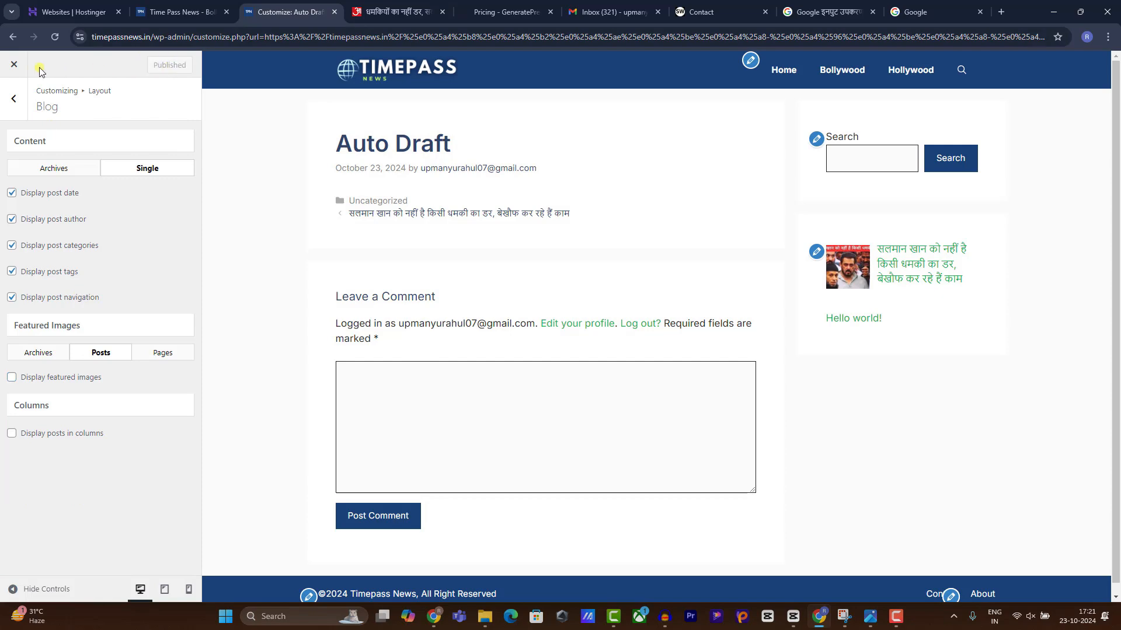
click(15, 65)
click(241, 92)
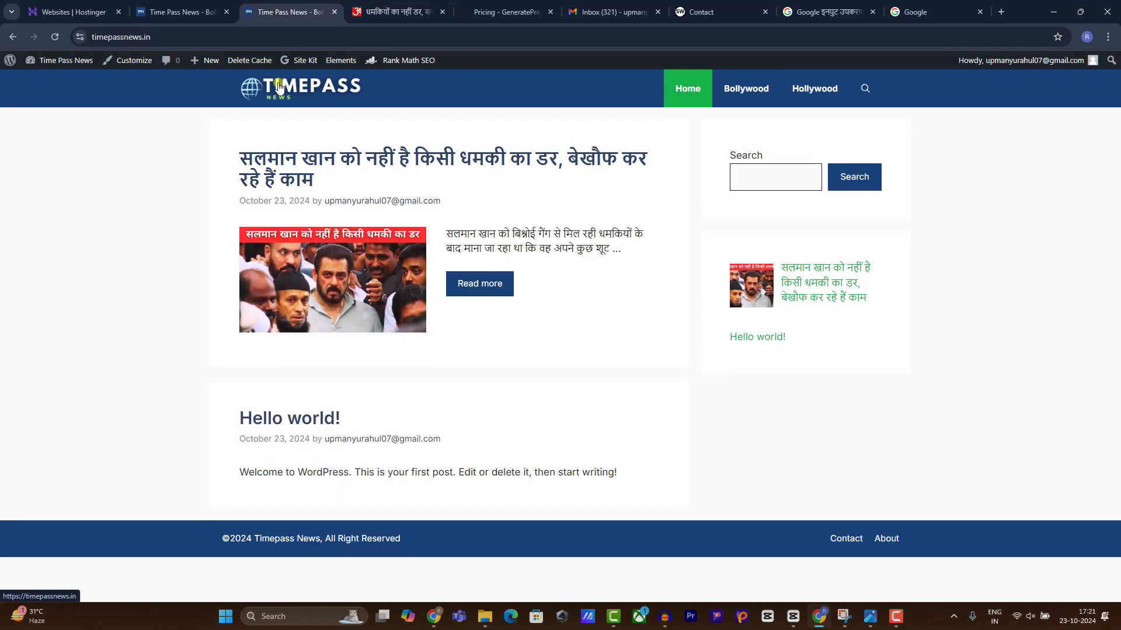
click(286, 174)
scroll(383, 236, down, 4)
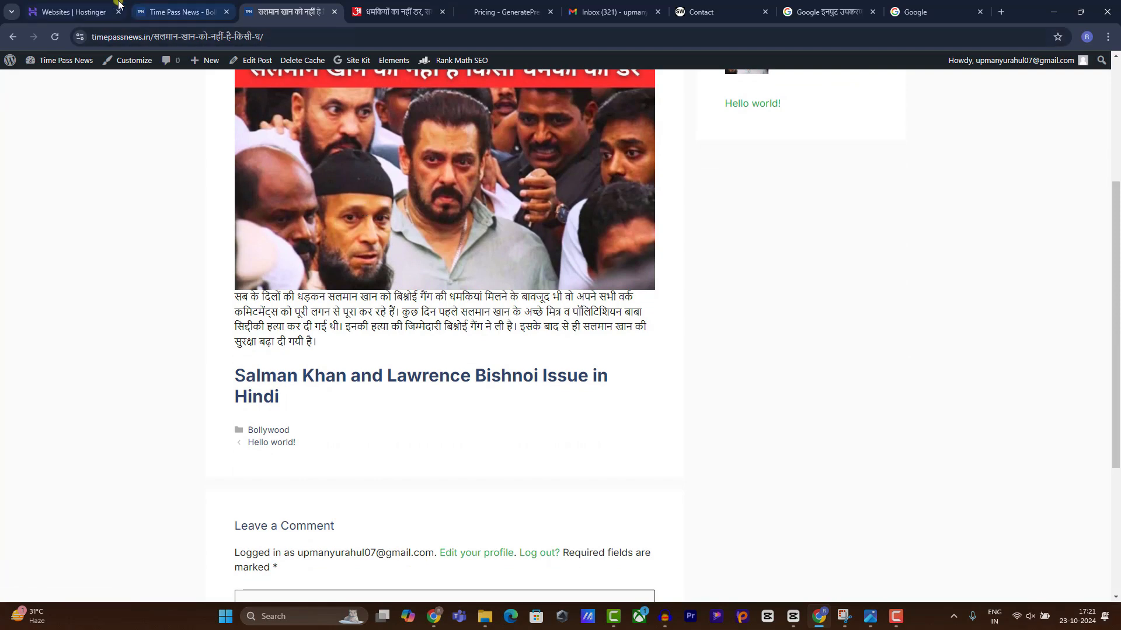
Start a new empty post from the dashboard's Posts menu.
click(185, 10)
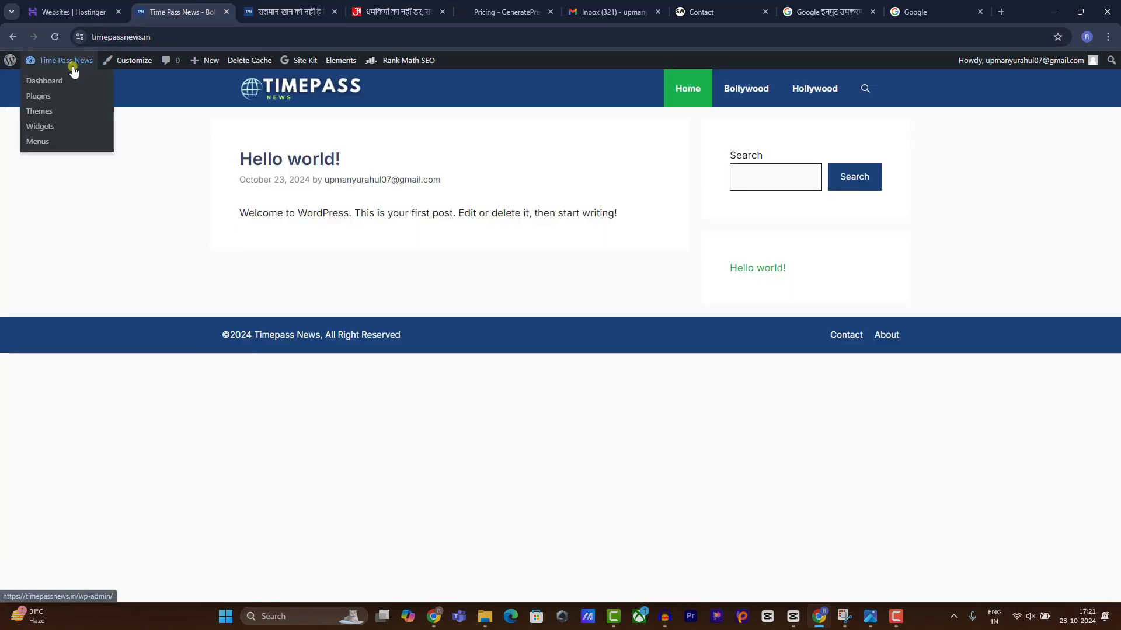
click(65, 81)
mouse_move(44, 174)
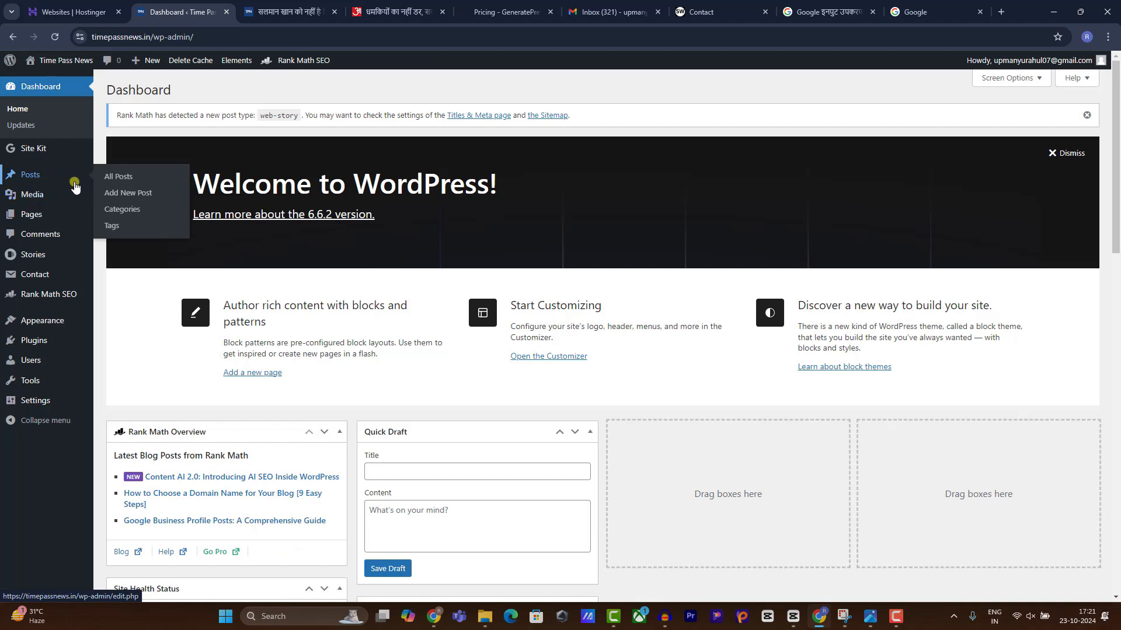
click(123, 193)
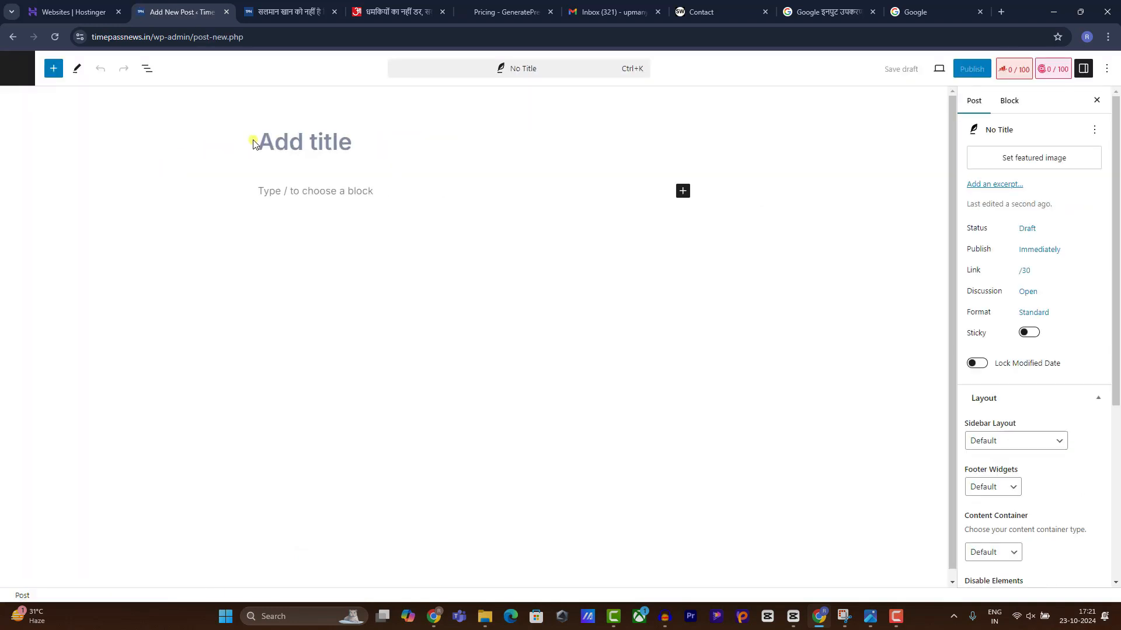